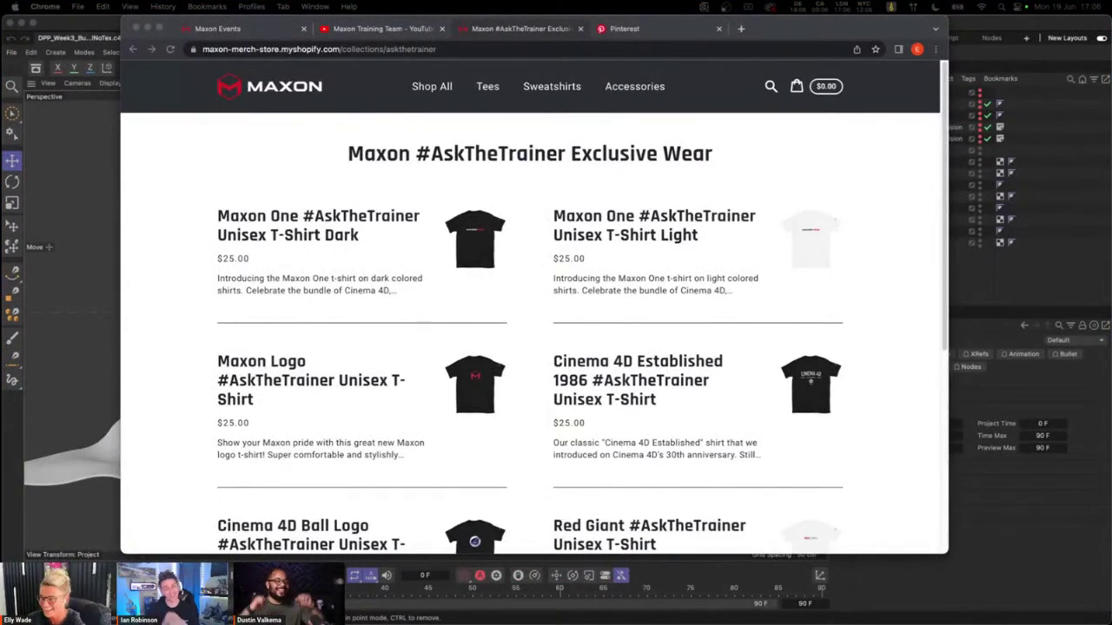
- Browse the Maxon Events, Maxon Training Team YouTube and AskTheTrainer store pages
left_click(246, 31)
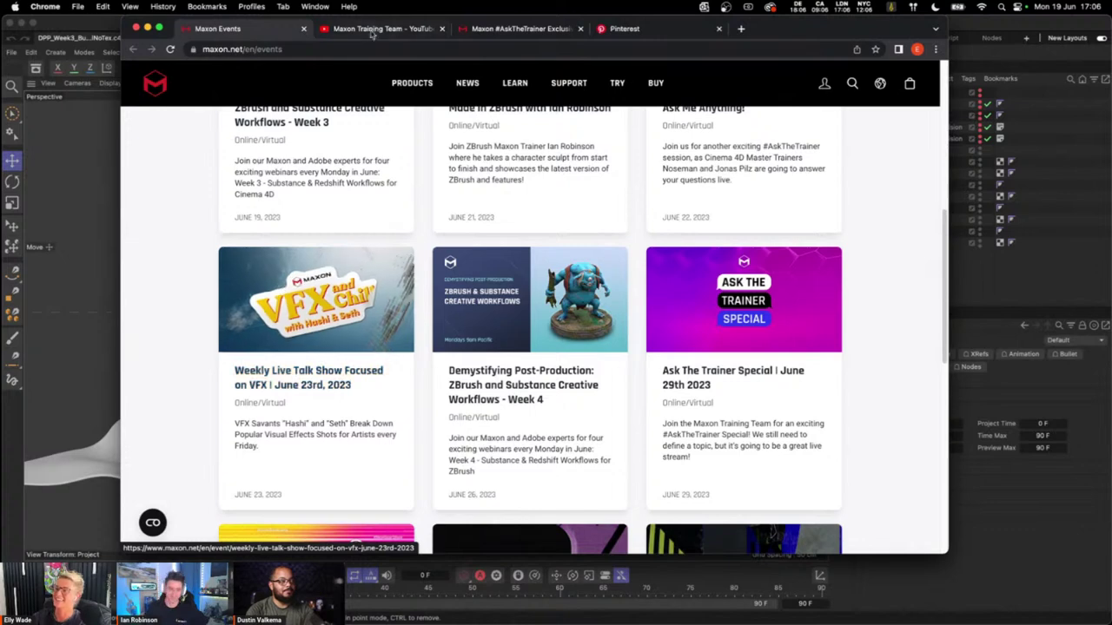
left_click(383, 31)
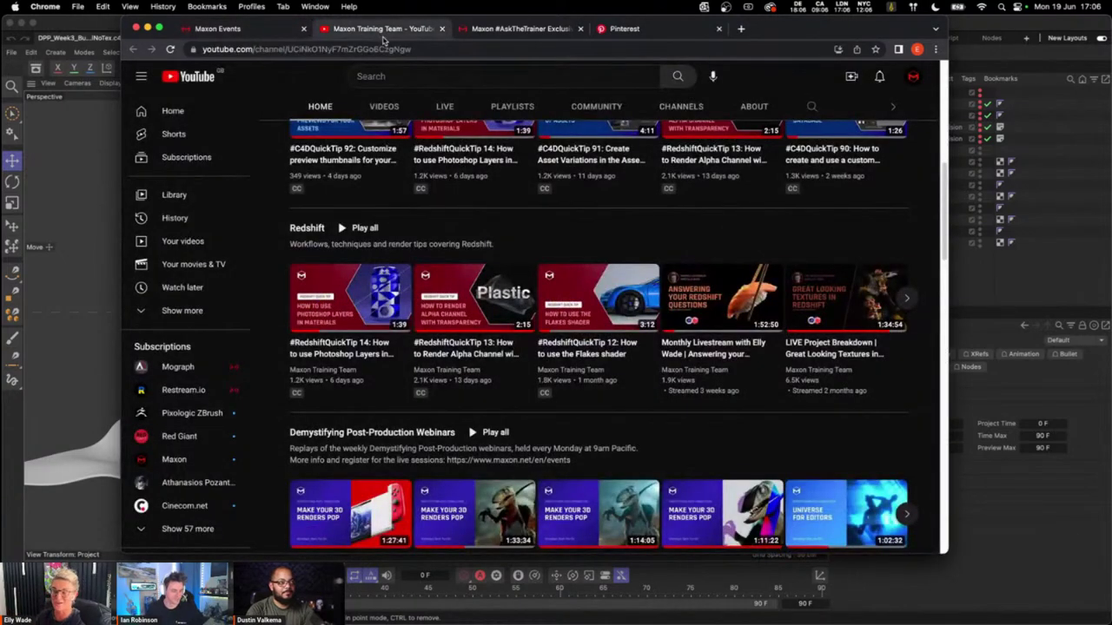
left_click(504, 31)
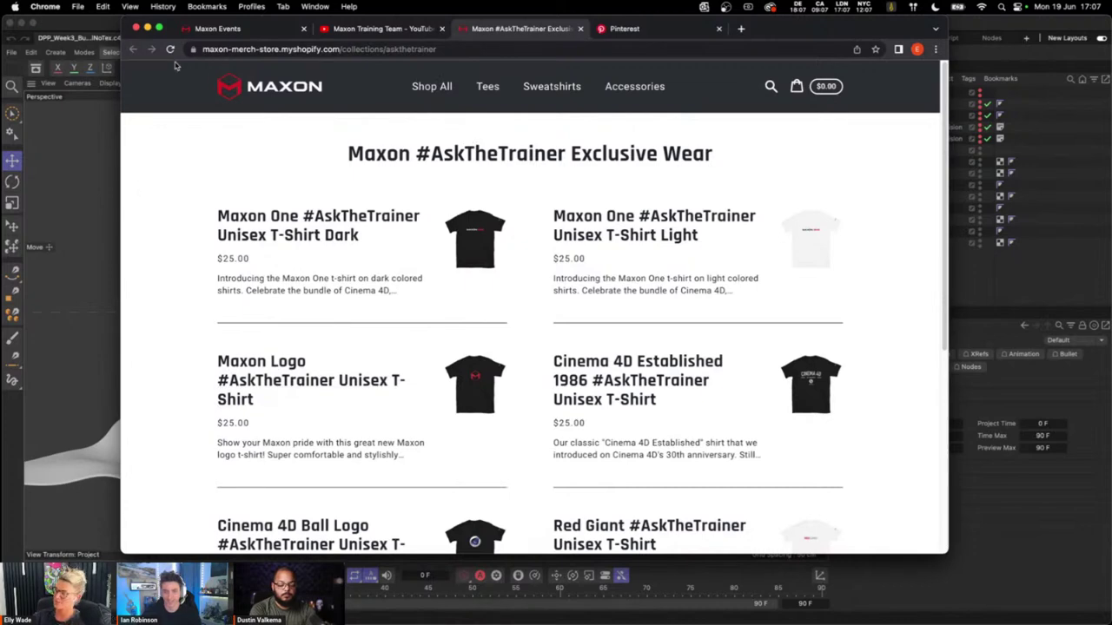
- Minimize Chrome and bring DPP_Week3_BurgerModelNoTex.c4d in Cinema 4D to the front
left_click(146, 28)
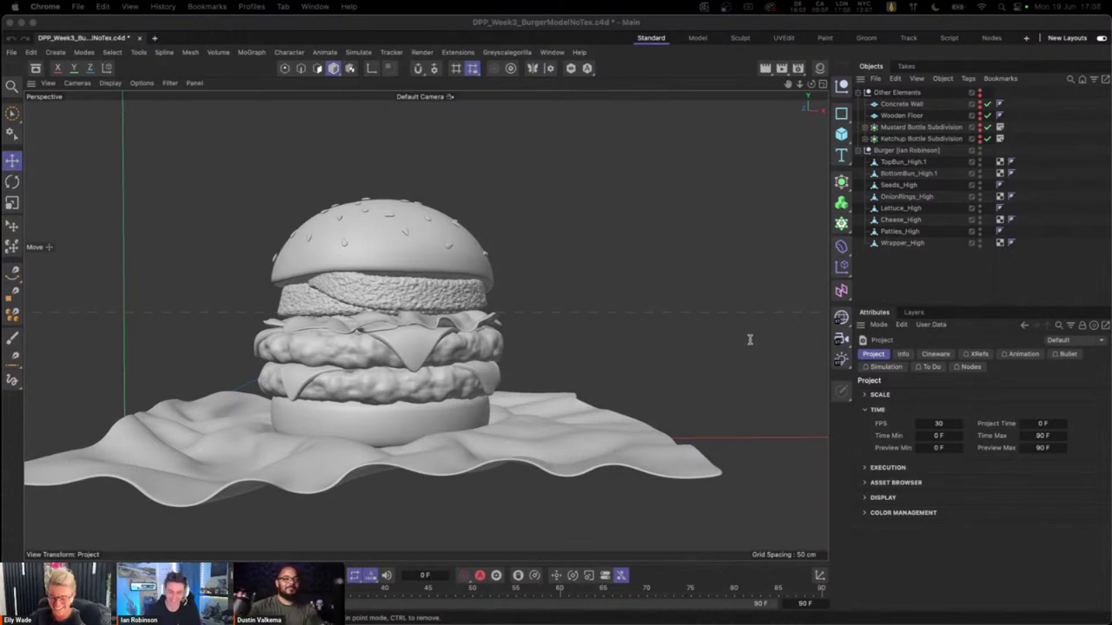
left_click(902, 262)
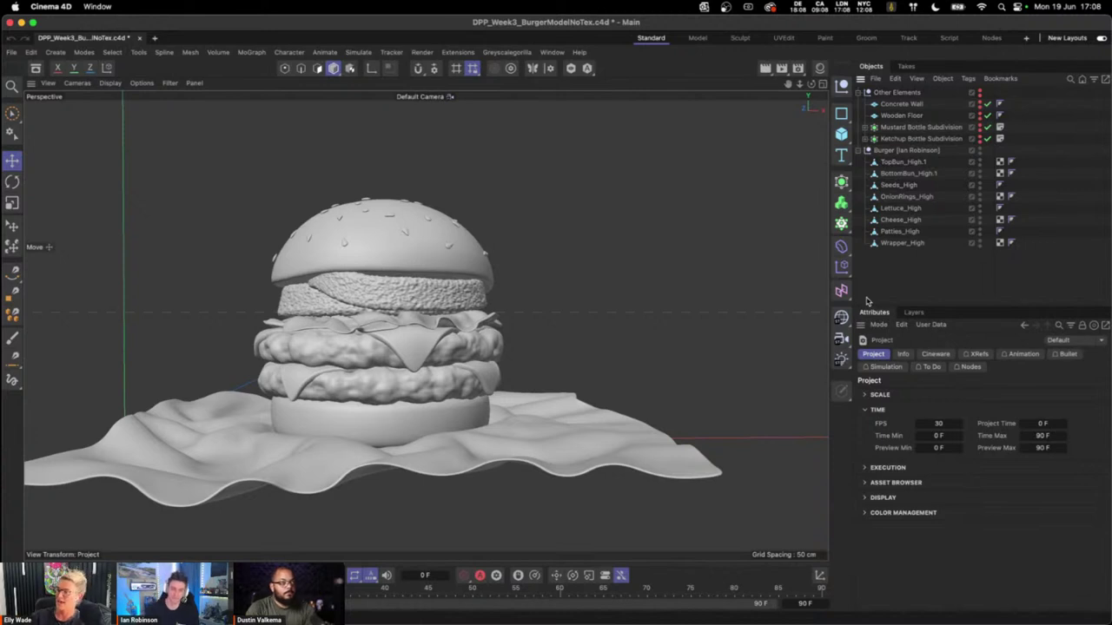
mouse_move(660, 608)
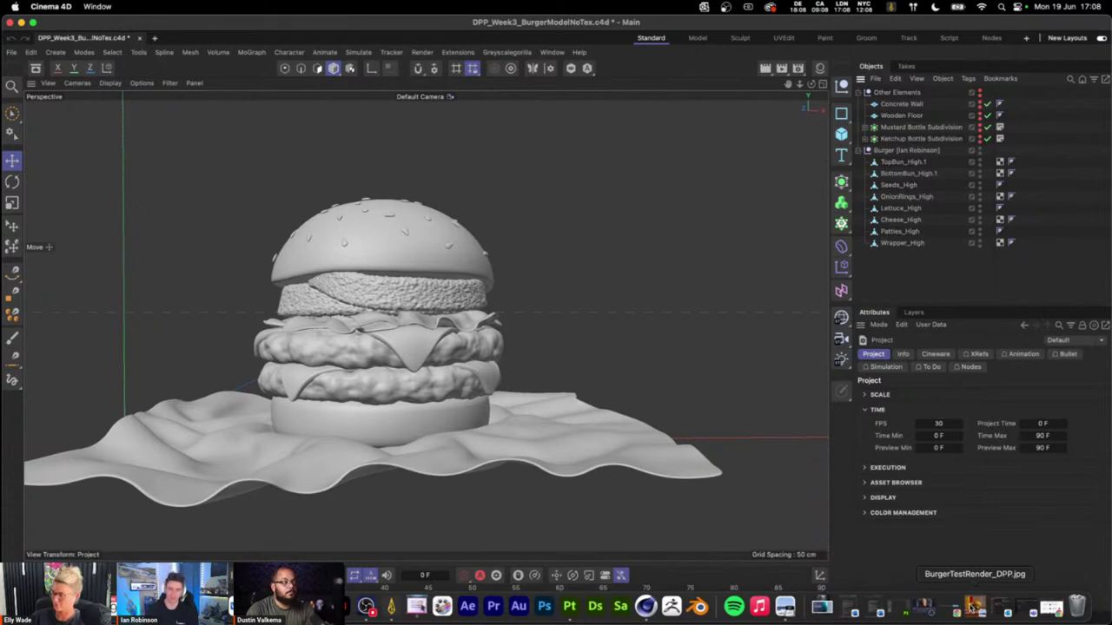
left_click(973, 606)
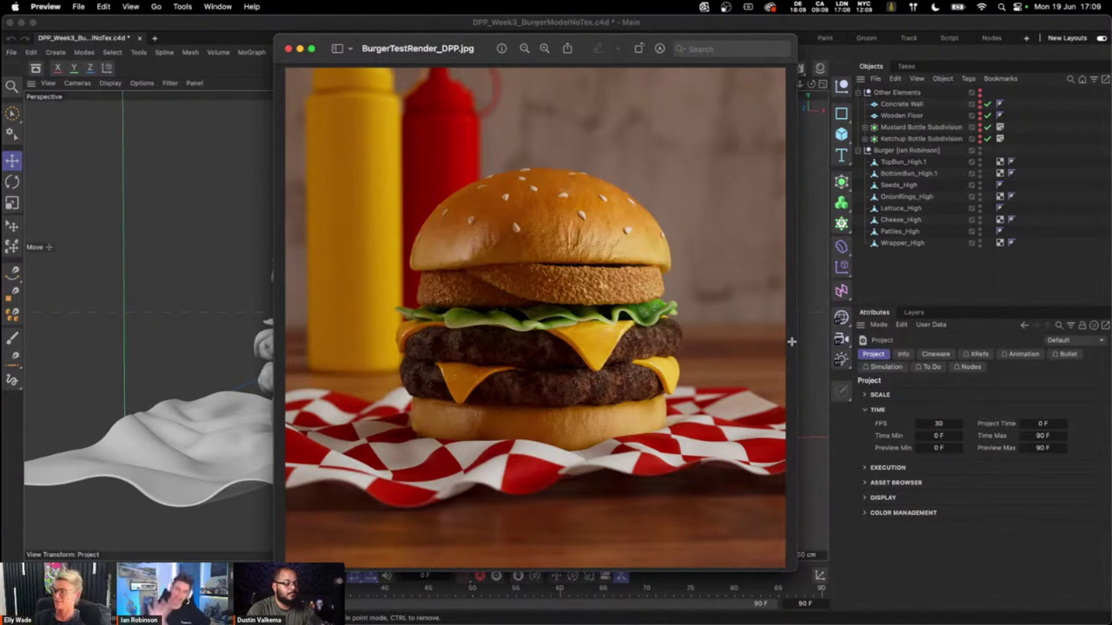
left_click_drag(436, 54, 419, 43)
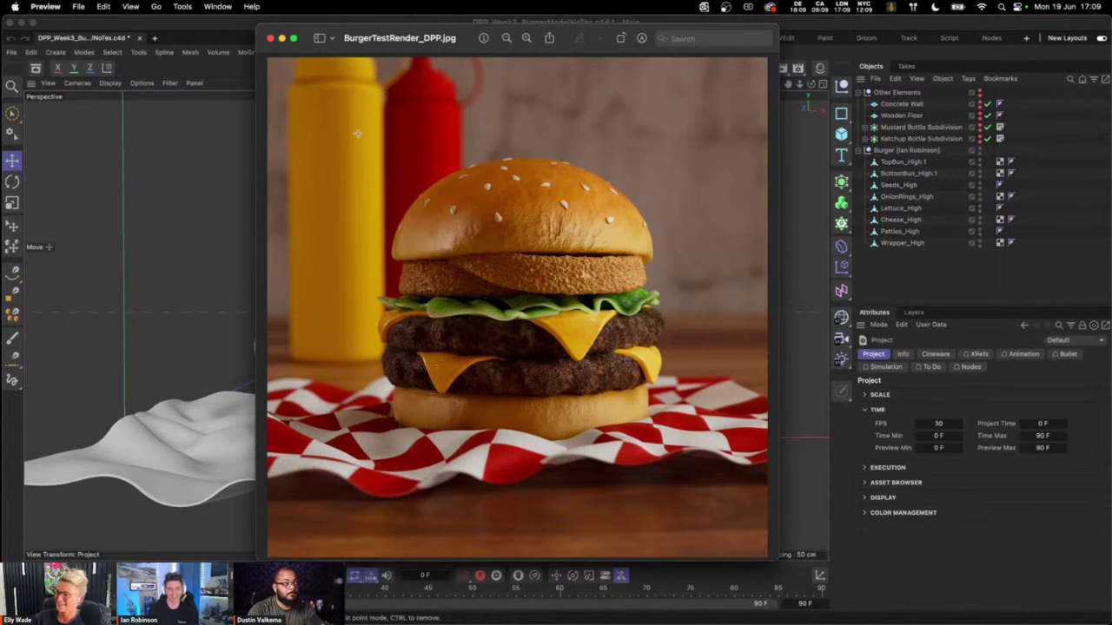
left_click_drag(437, 39, 427, 45)
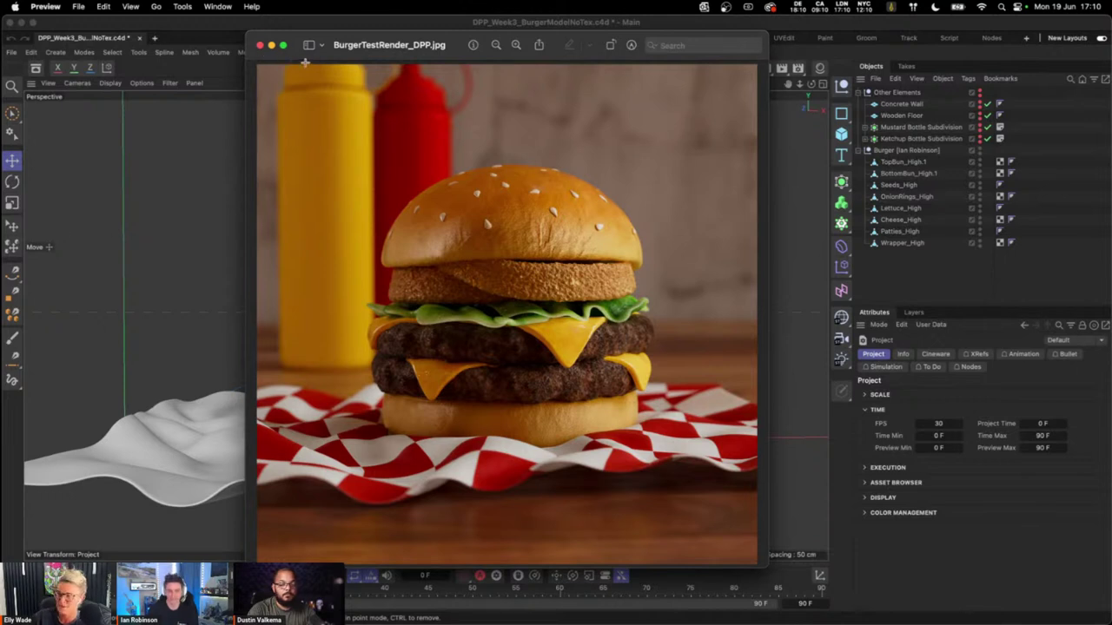
left_click(259, 45)
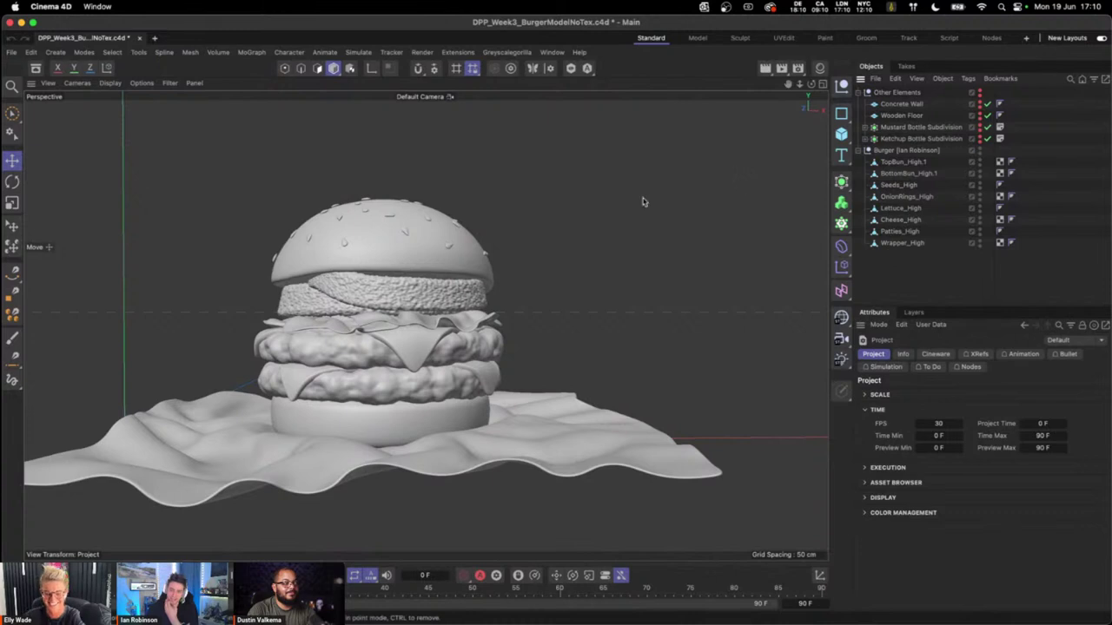
- Frame the burger closer and select all eight Burger child objects in the Objects Manager
left_click_drag(539, 298, 585, 510, "alt")
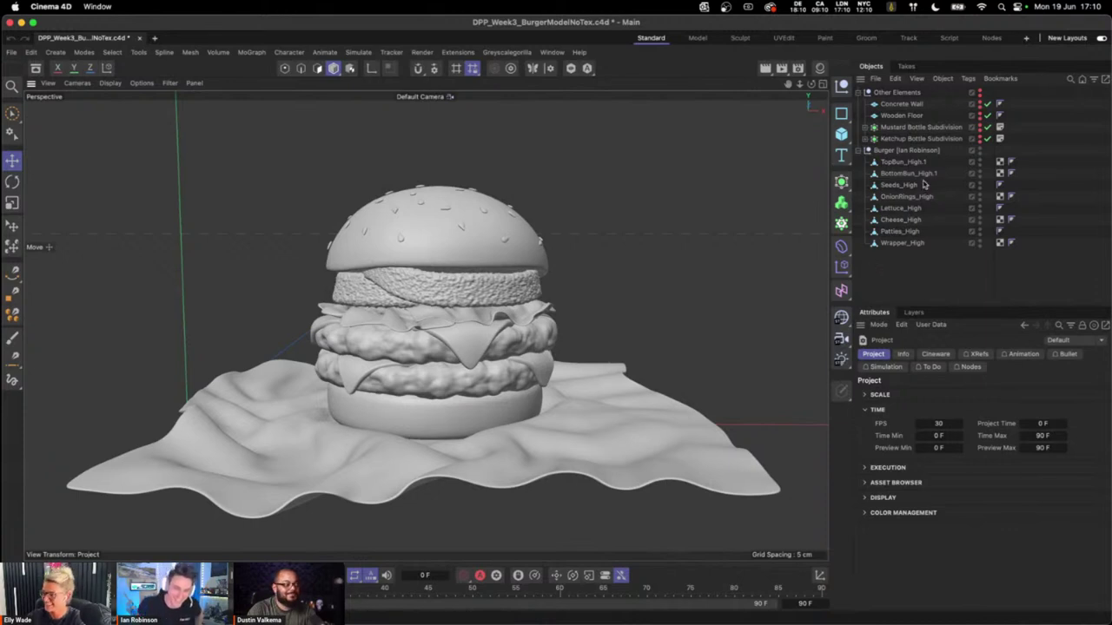
middle_click_drag(590, 301, 583, 290, "alt")
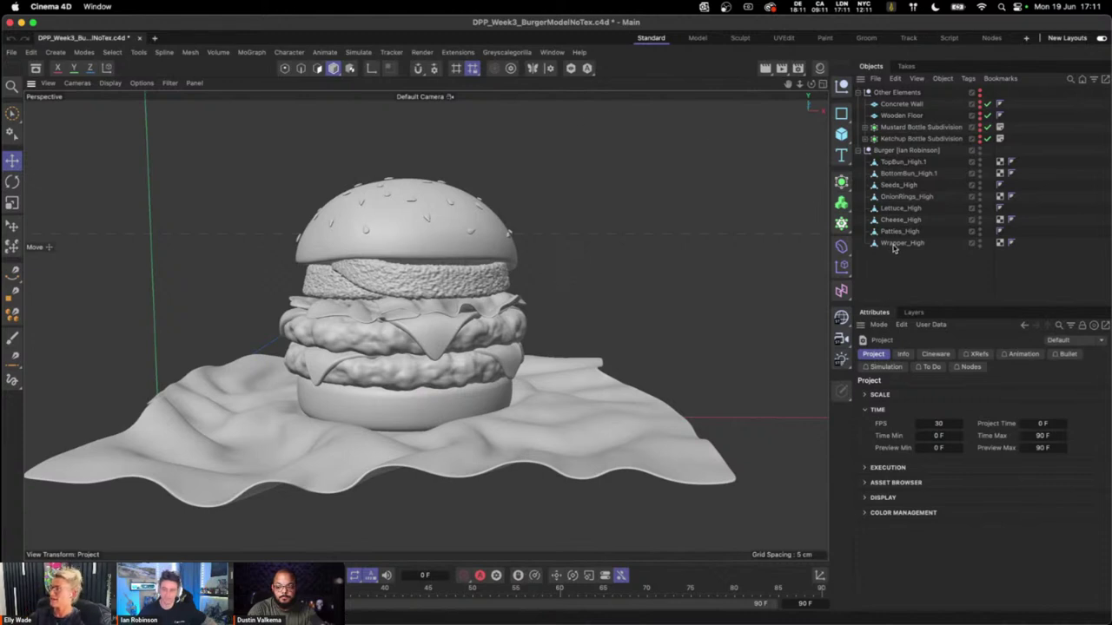
left_click_drag(892, 180, 894, 165)
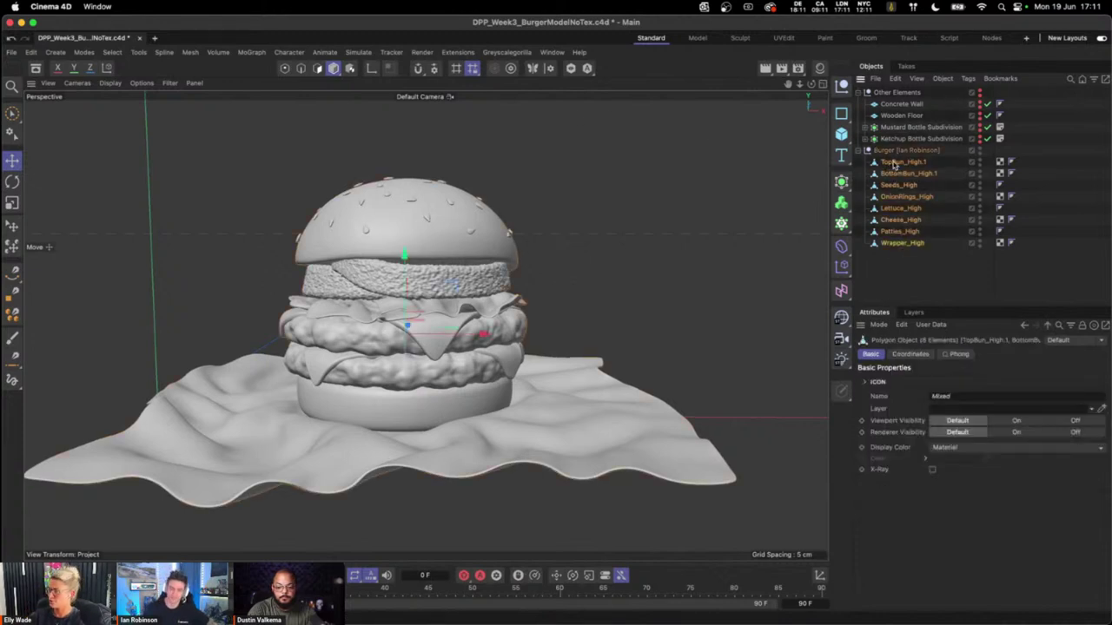
- Select only Patties_High and switch to the UVEdit layout
left_click(907, 257)
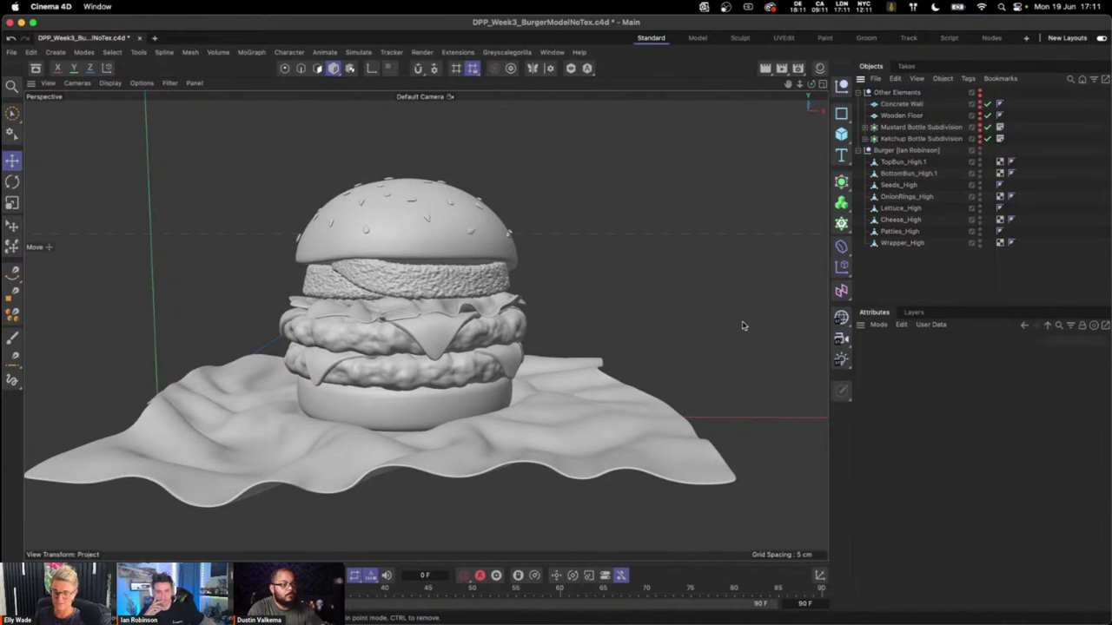
left_click(909, 233)
left_click(782, 39)
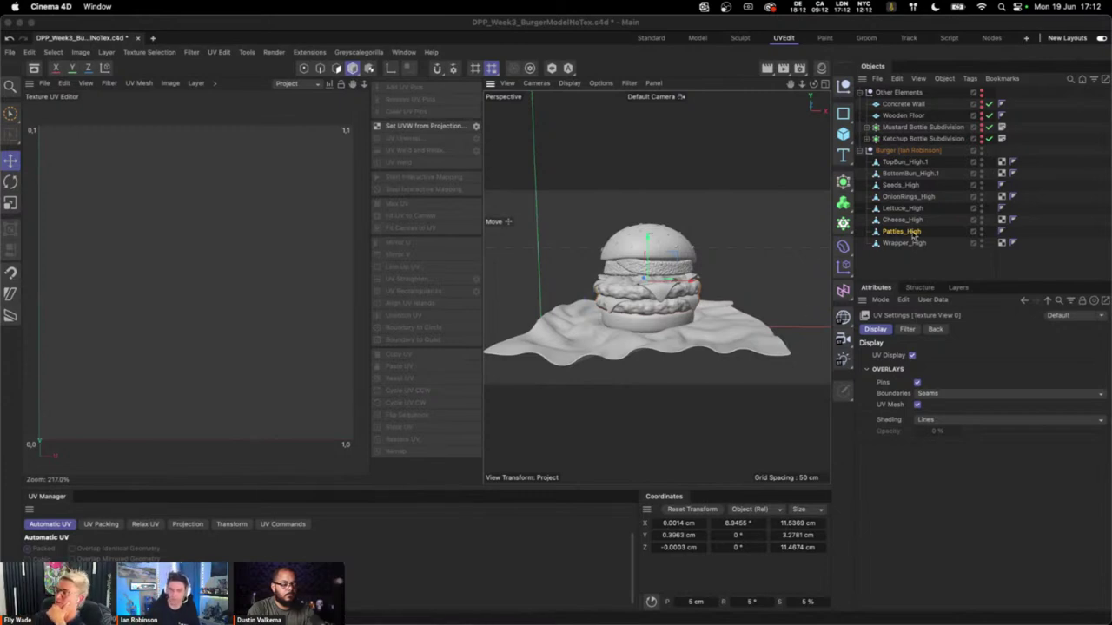
left_click(786, 270)
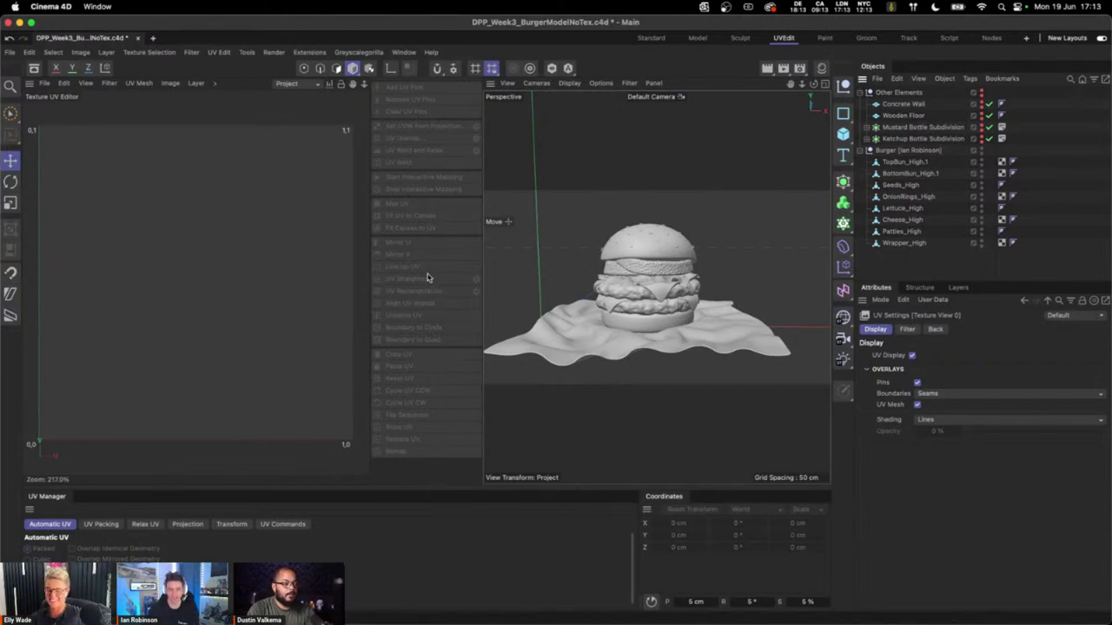
- Return to the Standard layout with the full burger in the perspective view
left_click(650, 38)
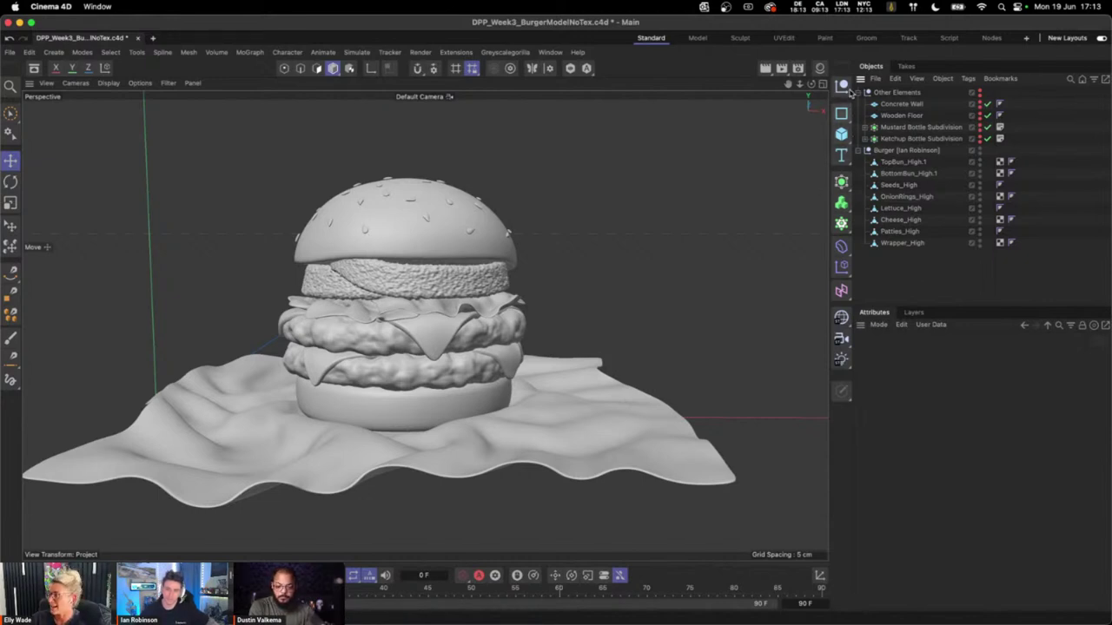
- Show the Material Manager with BottomBun and TopBun, removing a stray test material
left_click(819, 68)
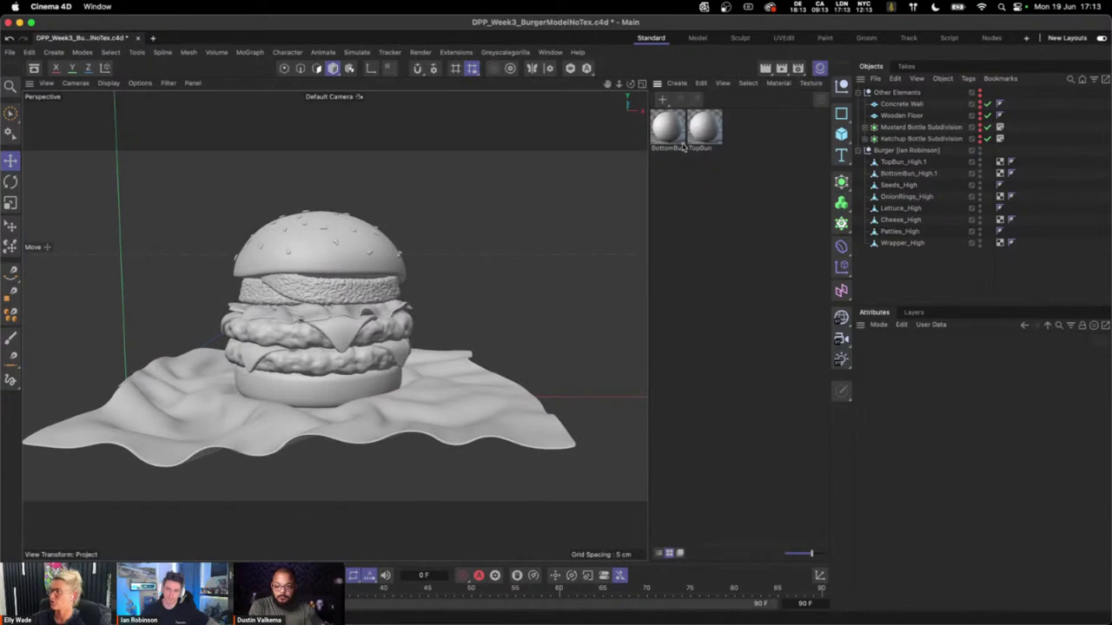
double_click(735, 159)
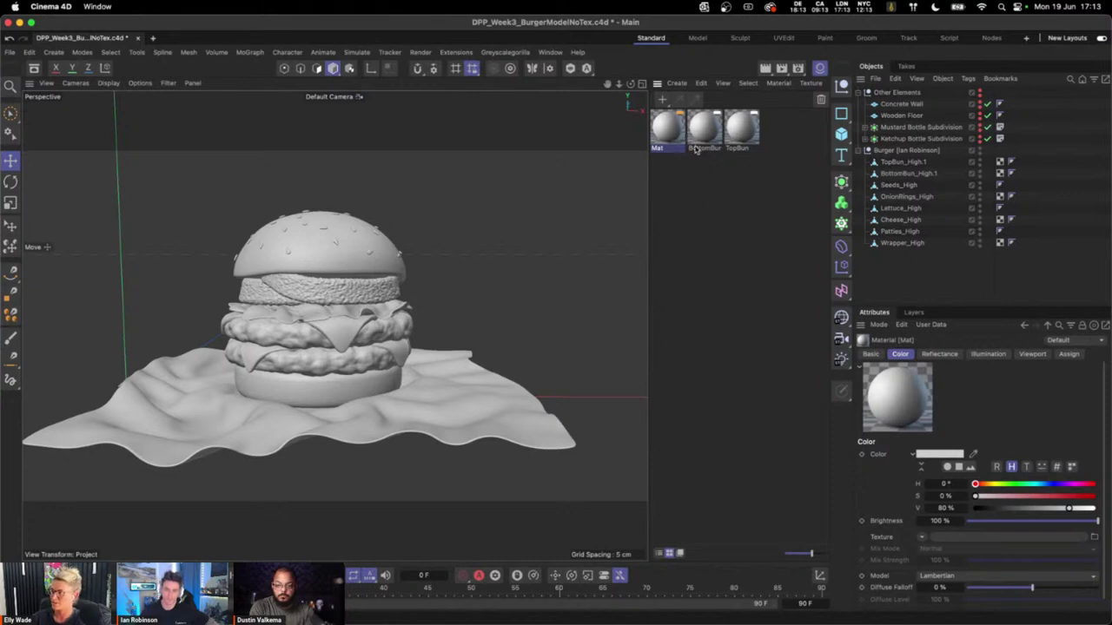
key("Delete")
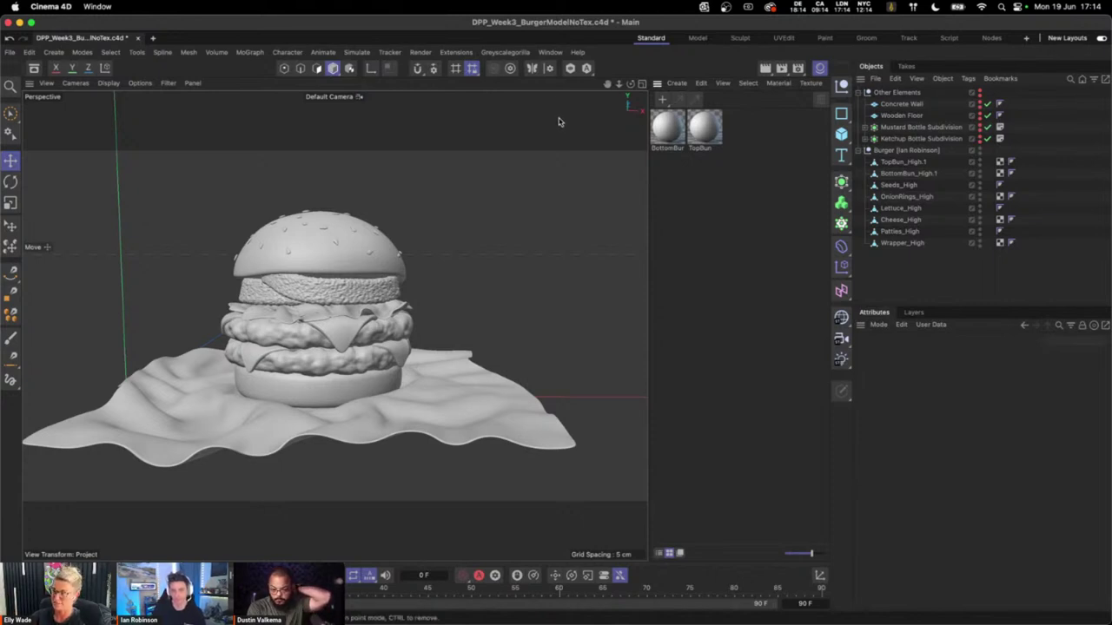
- Apply BottomBun to BottomBun_High.1 with UVW mapping, then select several burger parts
left_click_drag(883, 154, 904, 173)
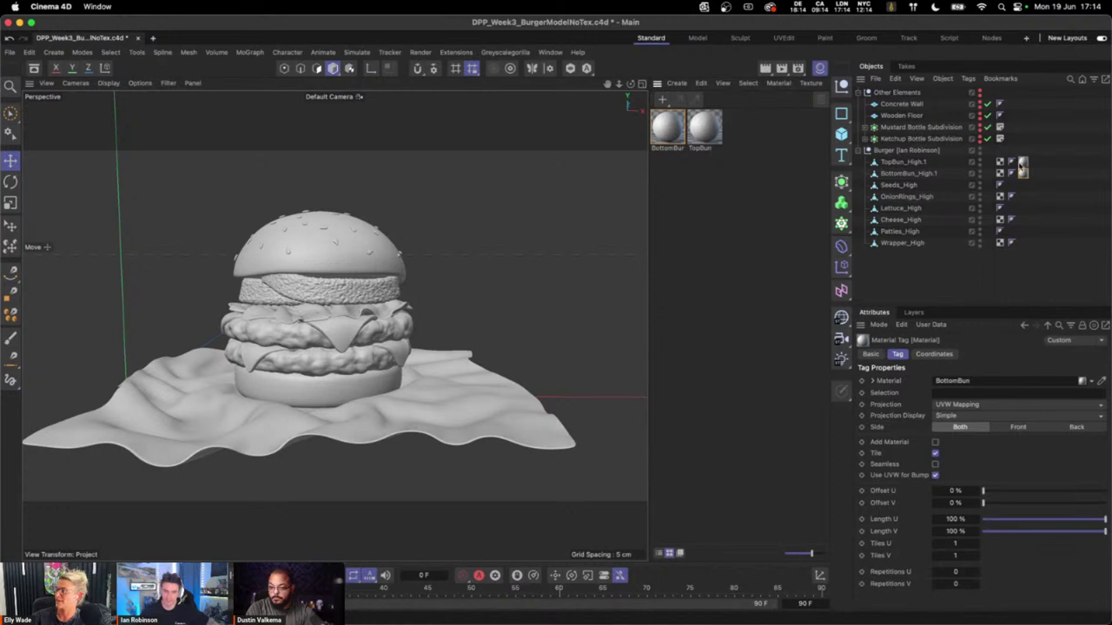
left_click_drag(909, 270, 890, 158)
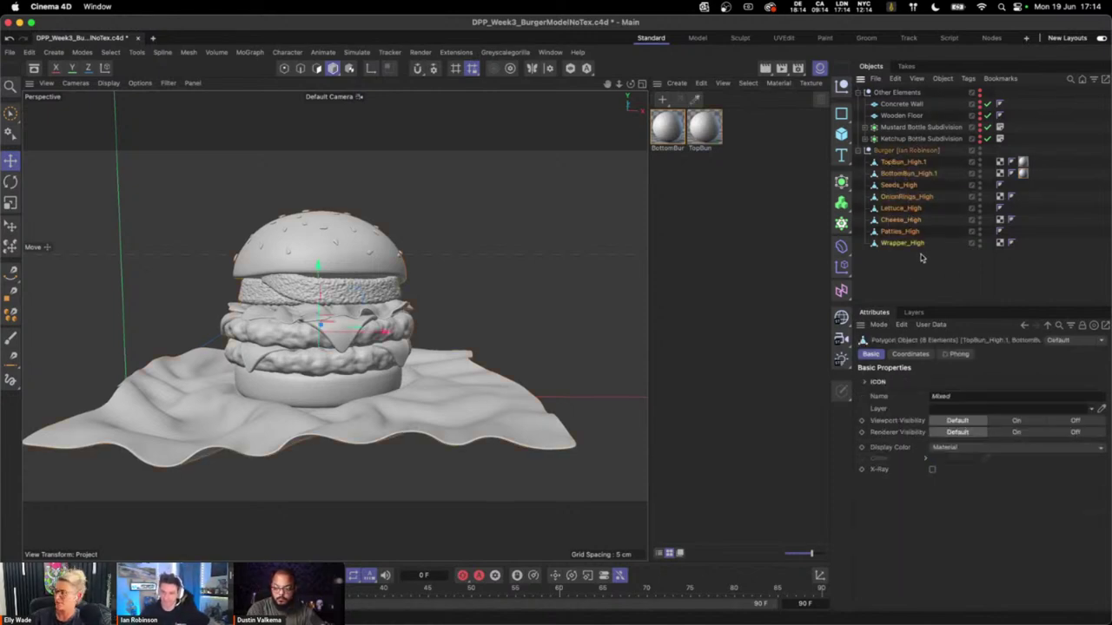
left_click(875, 79)
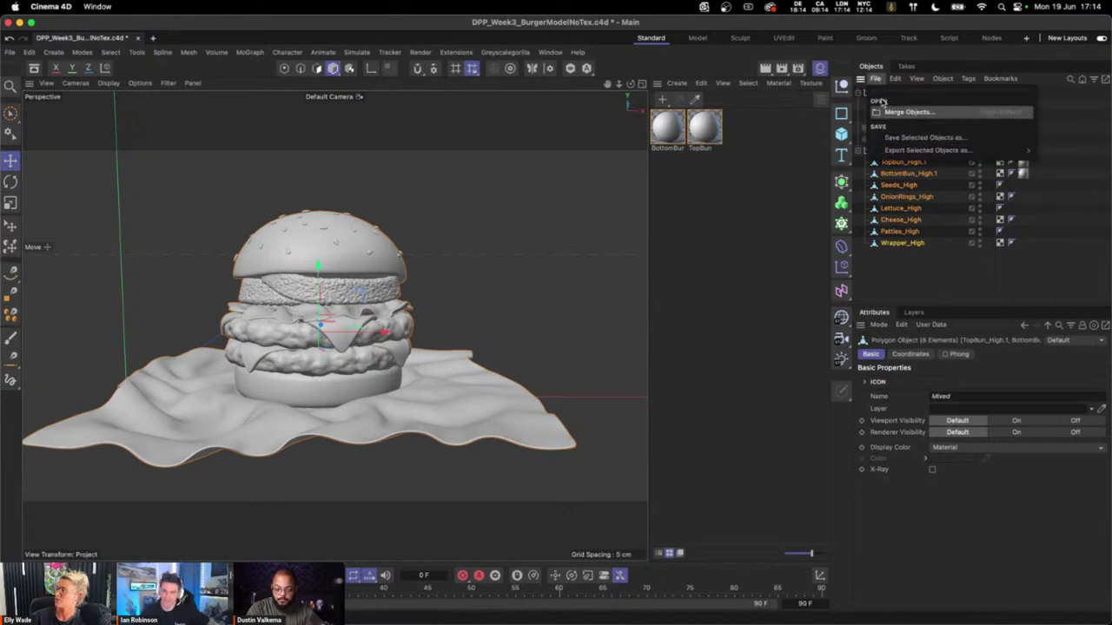
mouse_move(926, 151)
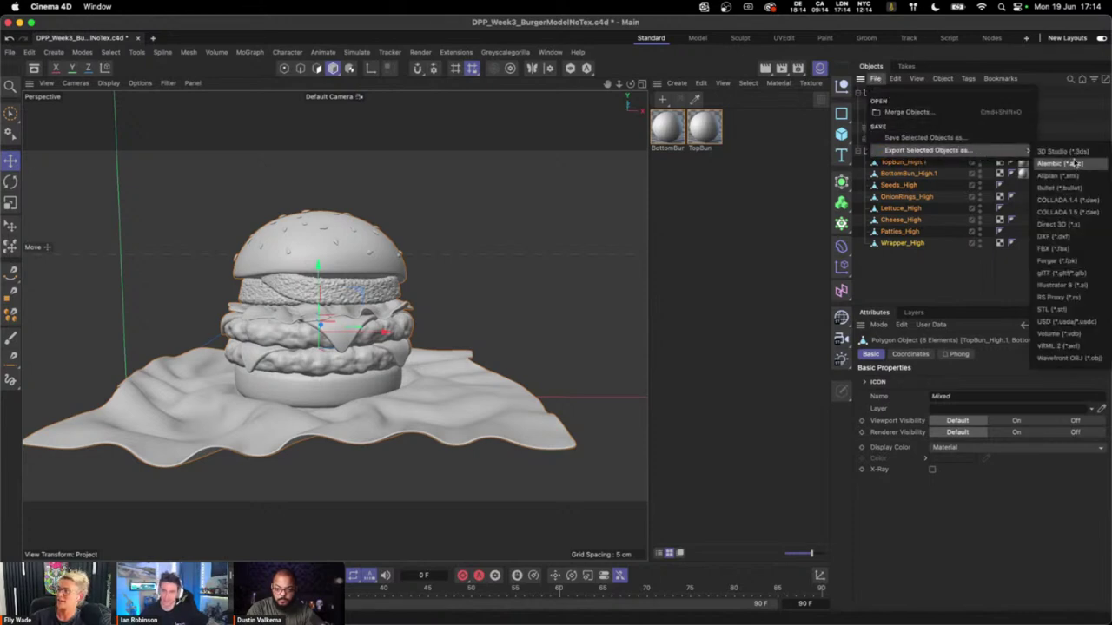
left_click(1051, 249)
left_click_drag(875, 70, 617, 106)
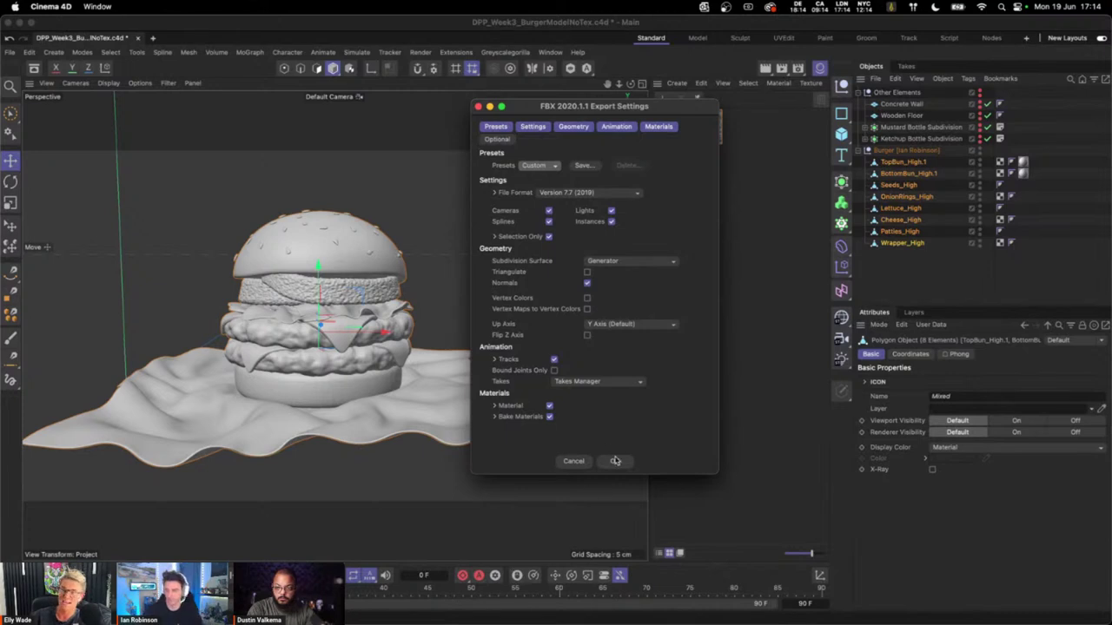
left_click(571, 463)
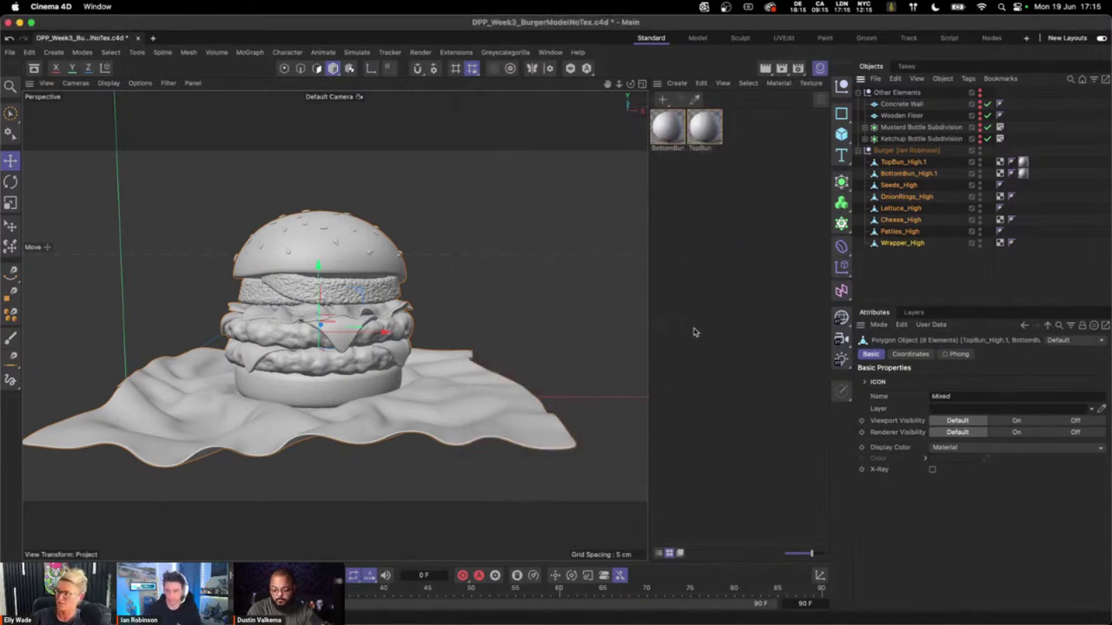
left_click(728, 354)
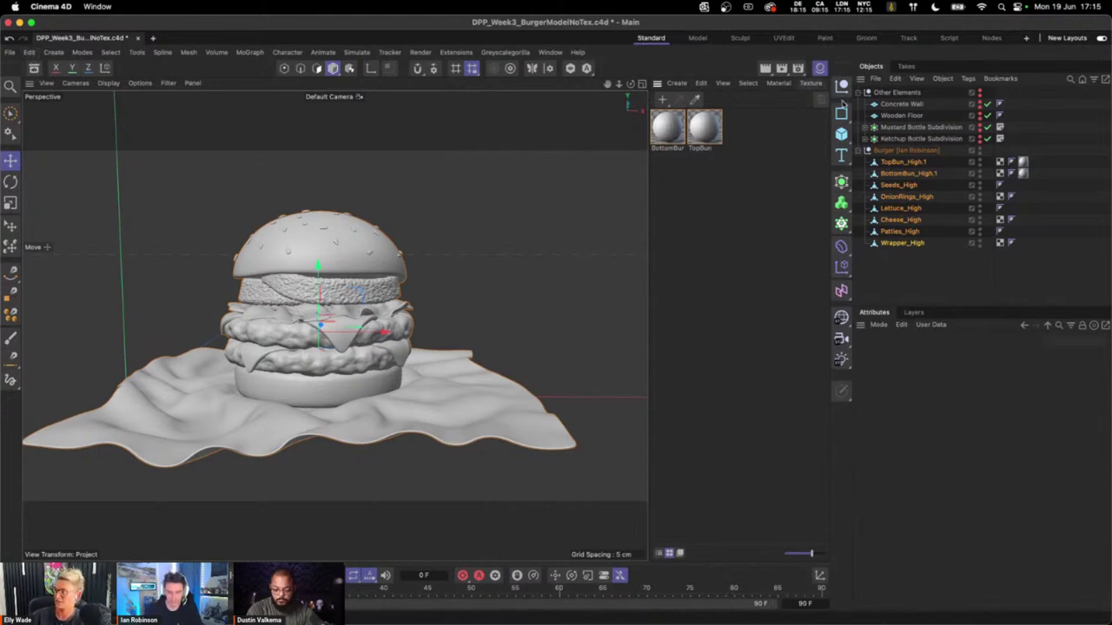
left_click(28, 53)
mouse_move(9, 53)
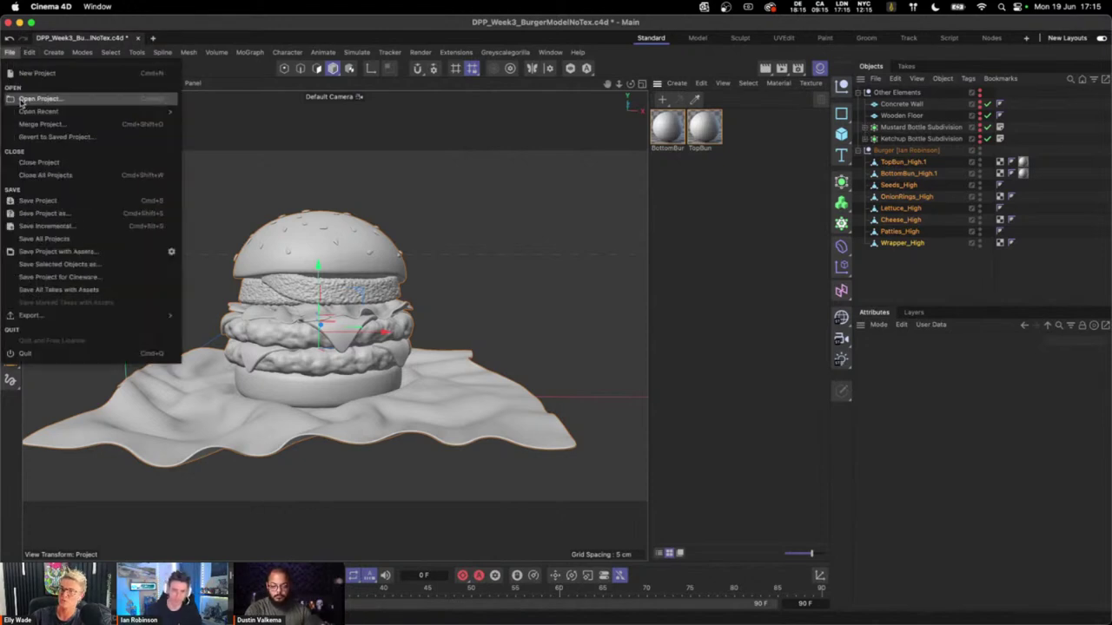
mouse_move(112, 317)
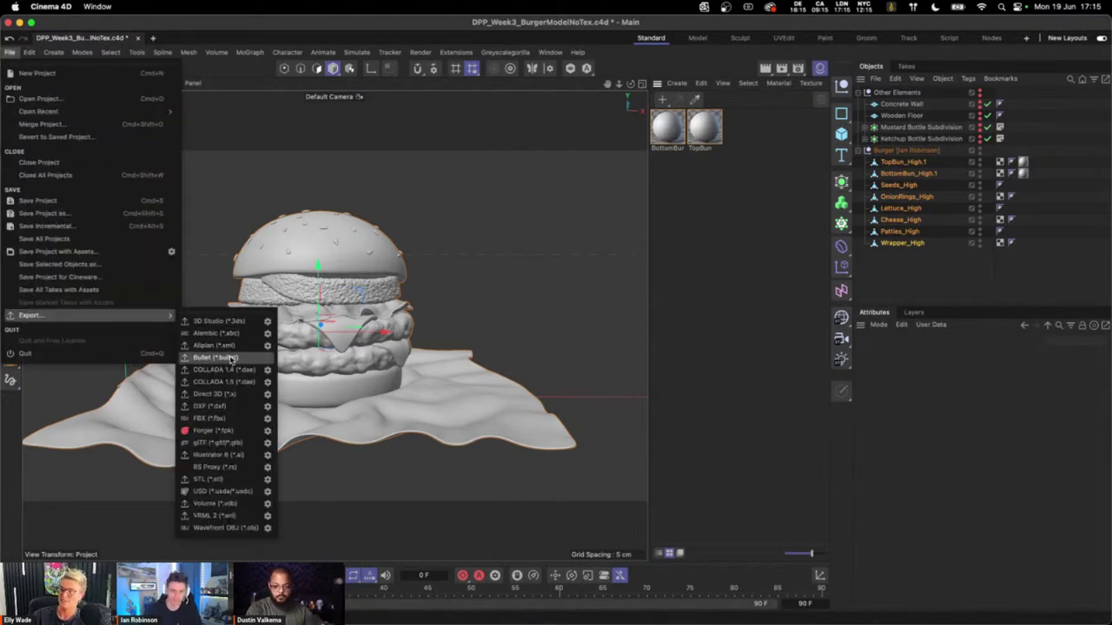
left_click(714, 232)
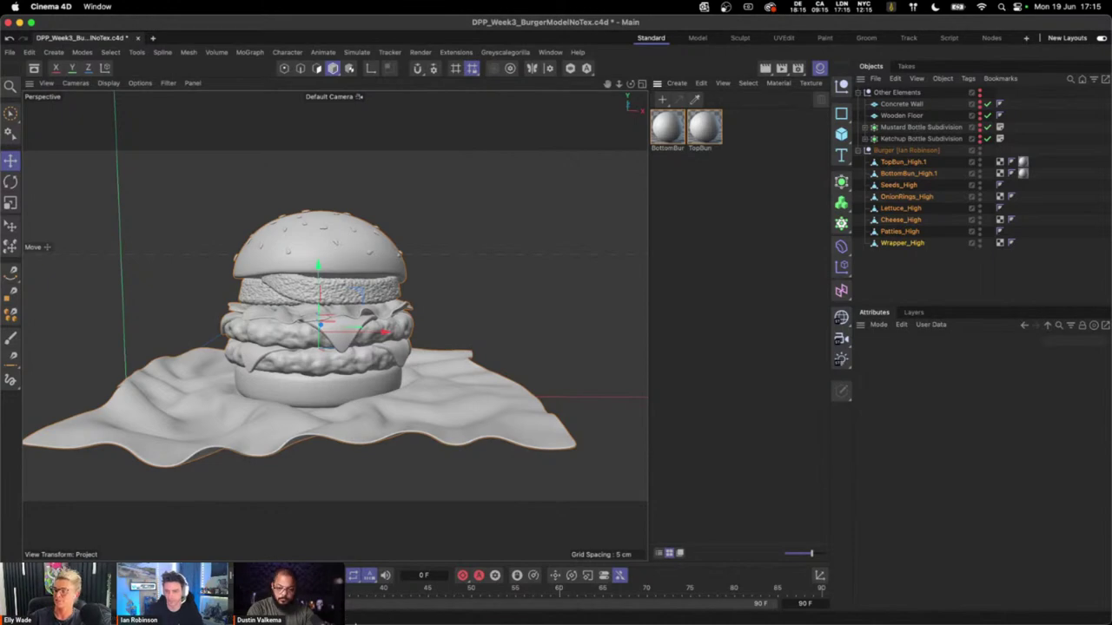
- Switch to Substance 3D Painter and start a new project (PBR Metallic Roughness Alpha-test, 1024)
mouse_move(402, 622)
left_click(595, 605)
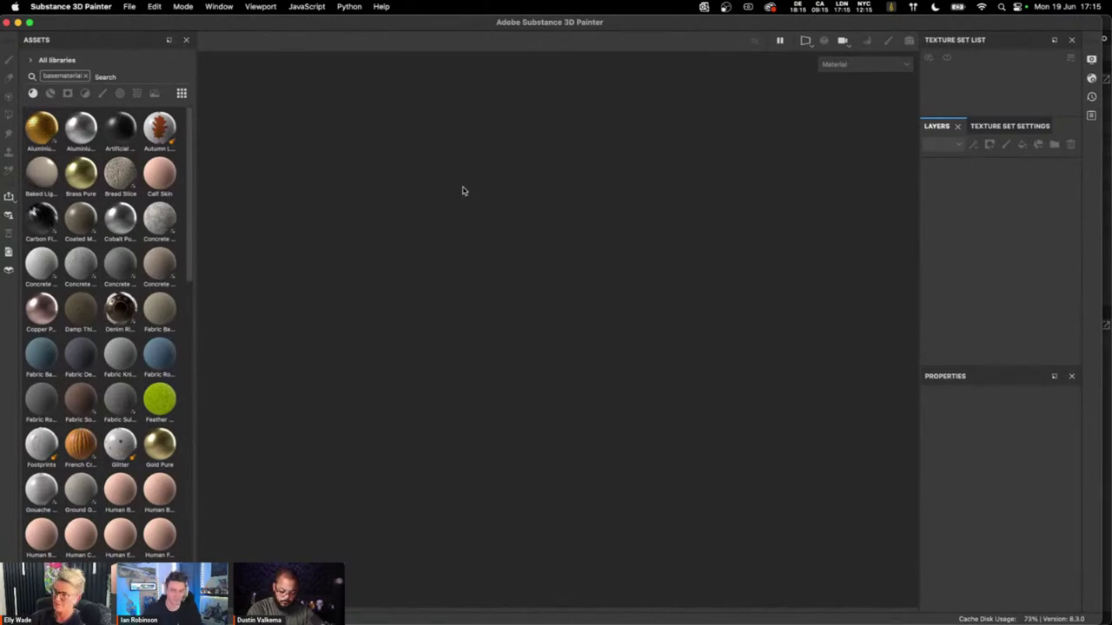
left_click(130, 7)
left_click(132, 23)
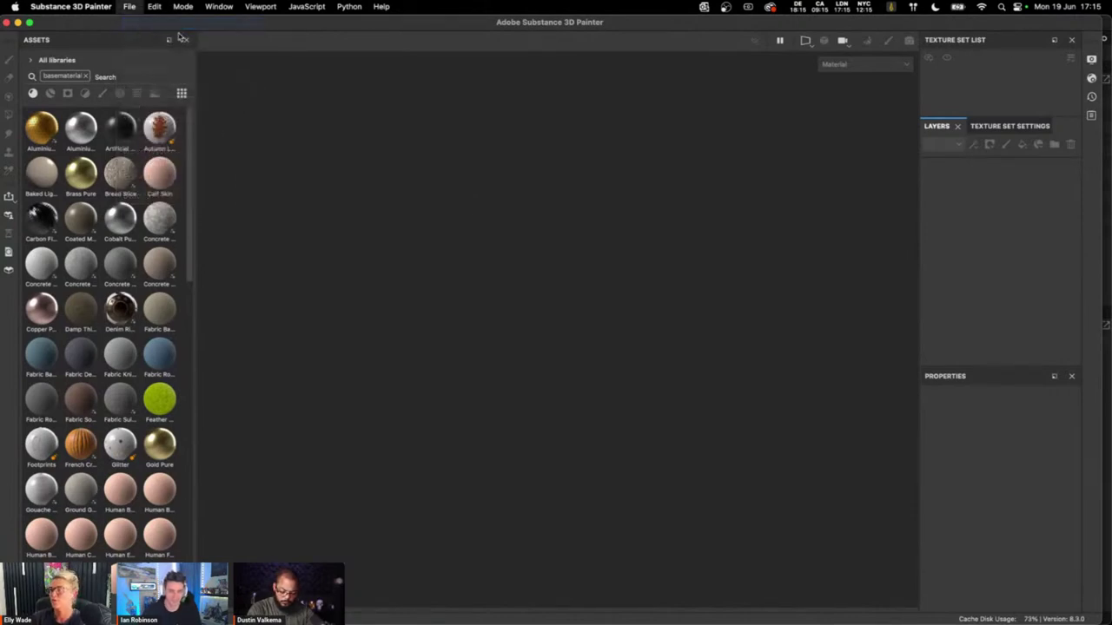
left_click_drag(524, 138, 497, 142)
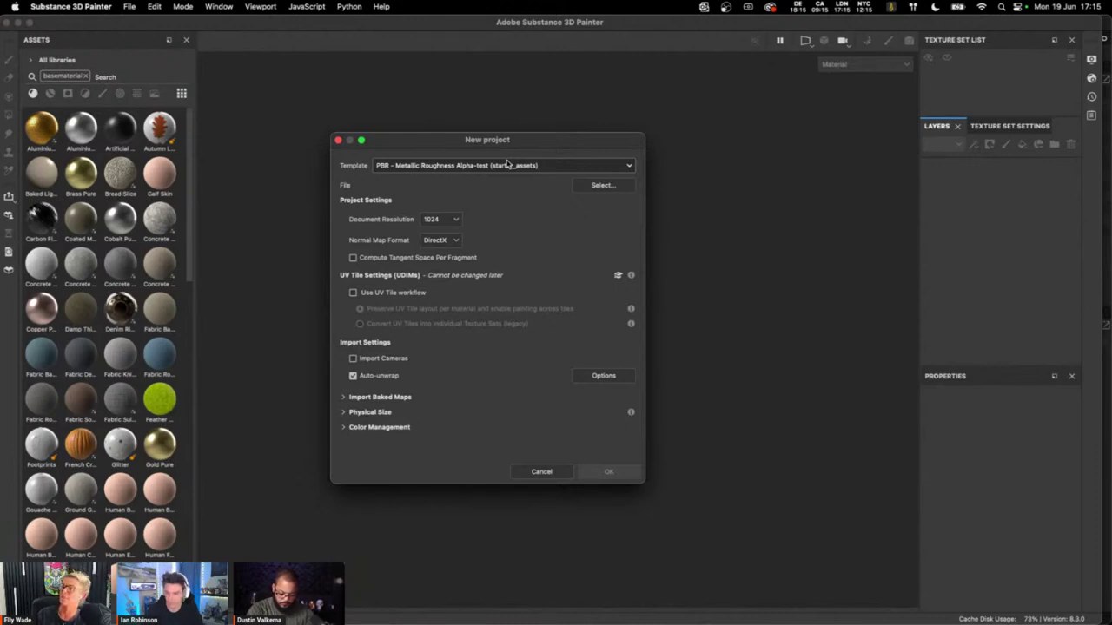
- Load DPP_BurgerBun_Tex.fbx as the mesh, set 2048 resolution, and view the Auto-unwrap options
left_click(601, 186)
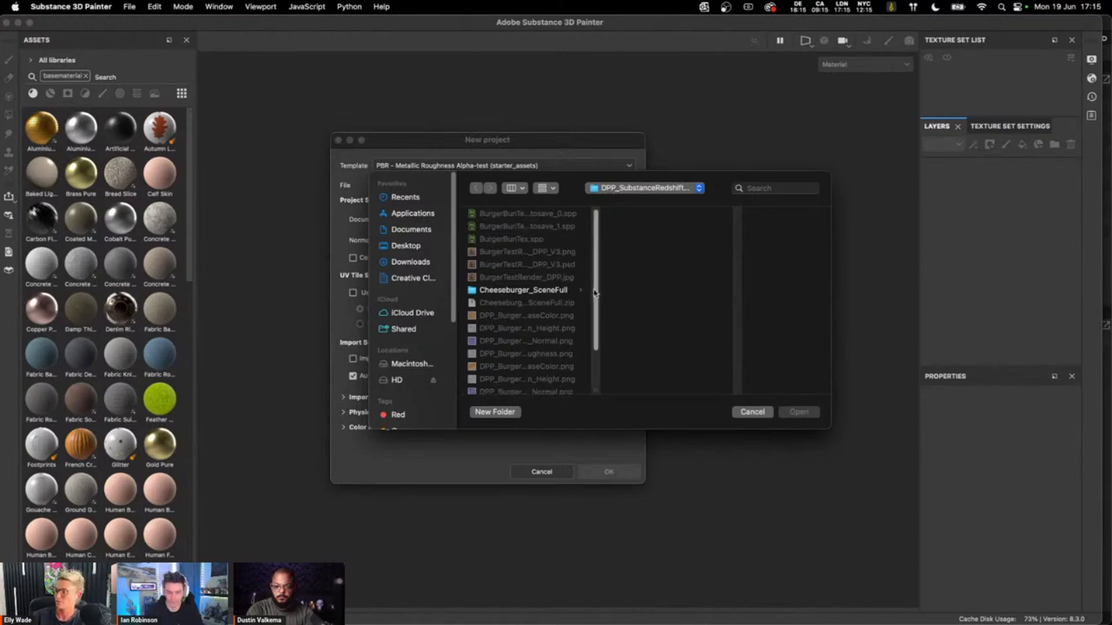
scroll(519, 362, "down", 3)
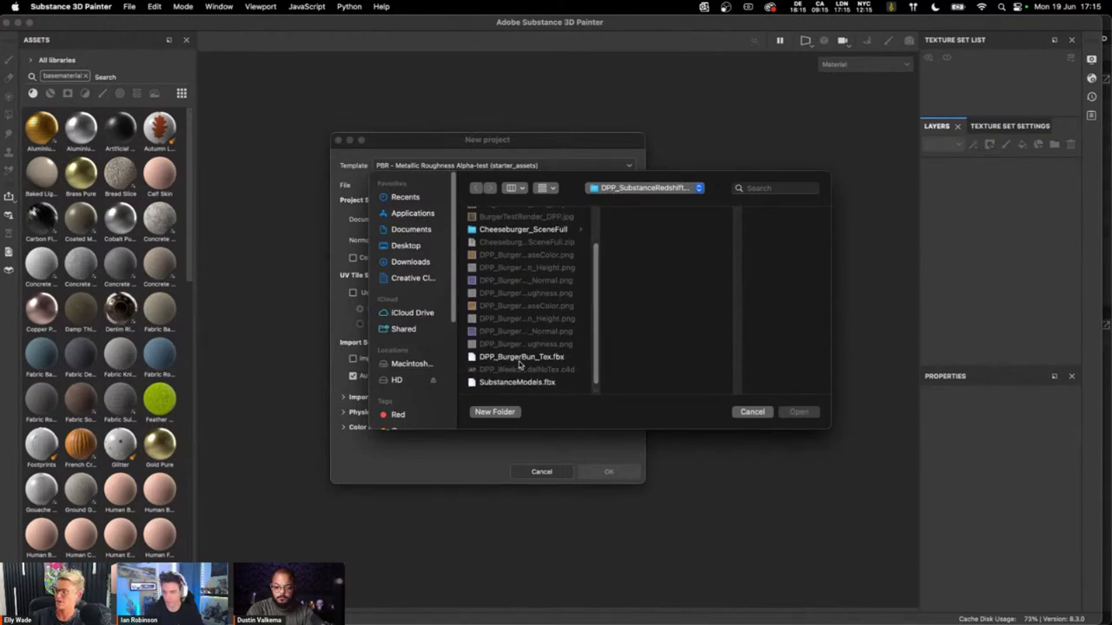
left_click(545, 363)
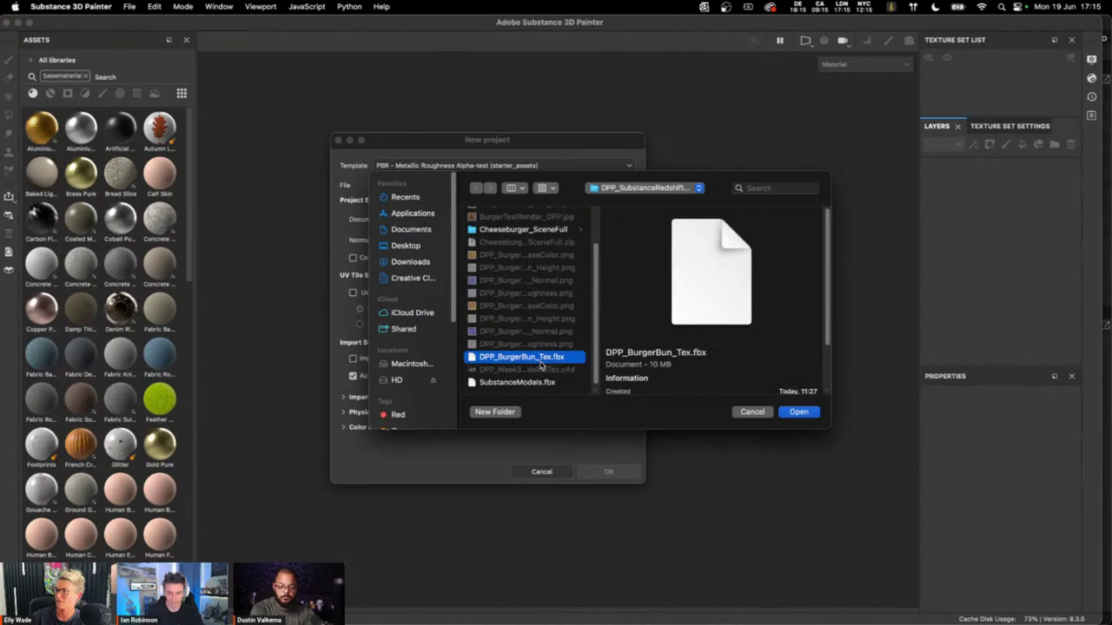
left_click(799, 414)
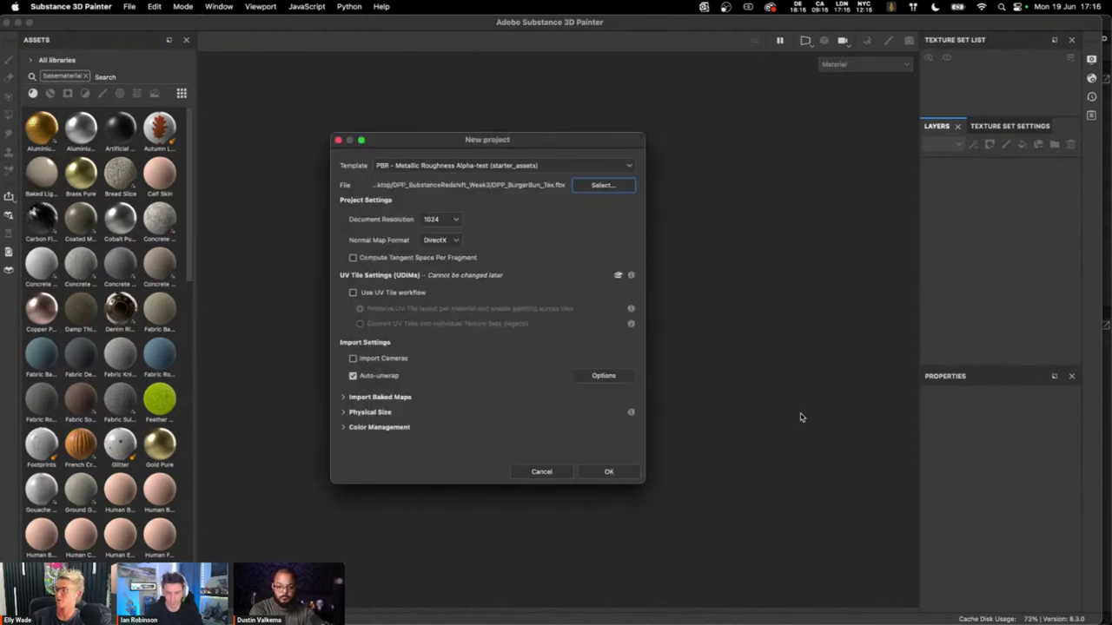
left_click(440, 219)
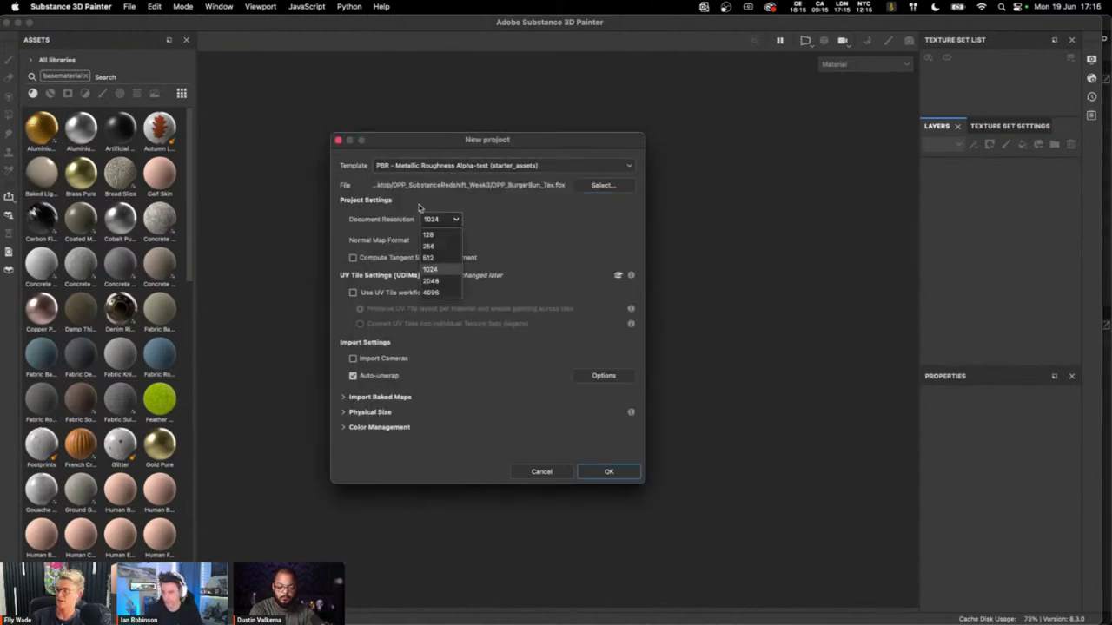
left_click(448, 270)
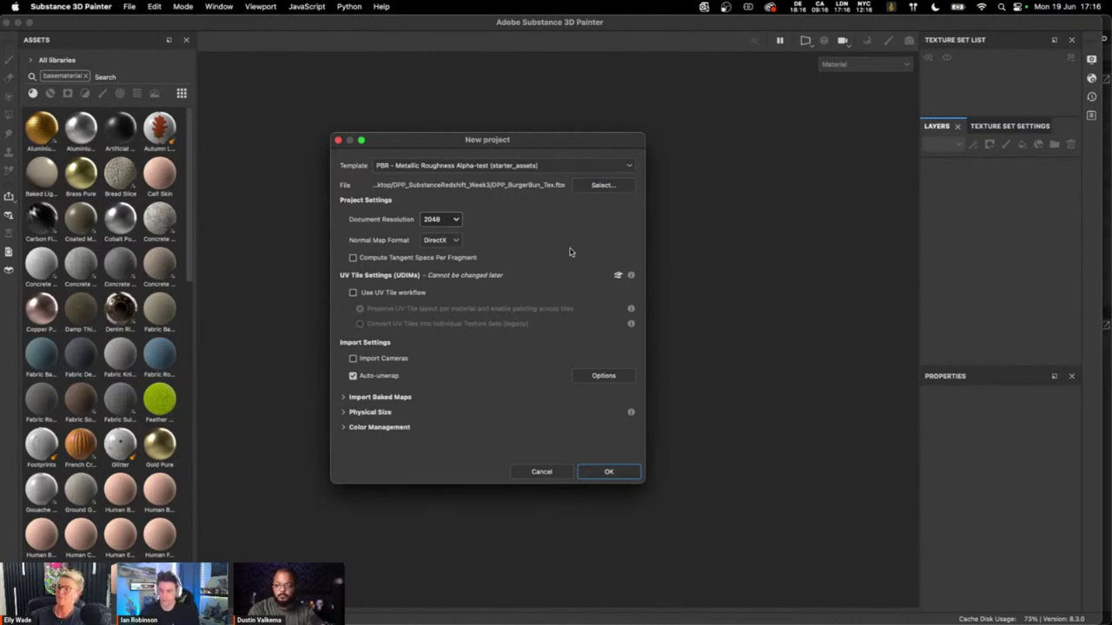
left_click(606, 379)
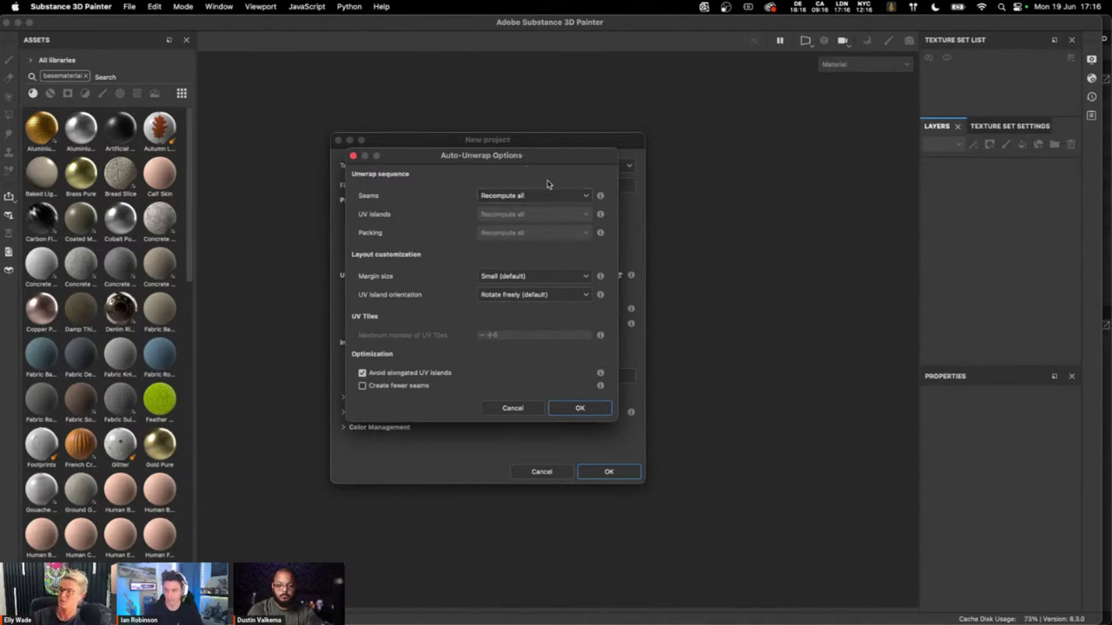
- Cancel the Auto-Unwrap Options, returning to the New project dialog unchanged
left_click(507, 410)
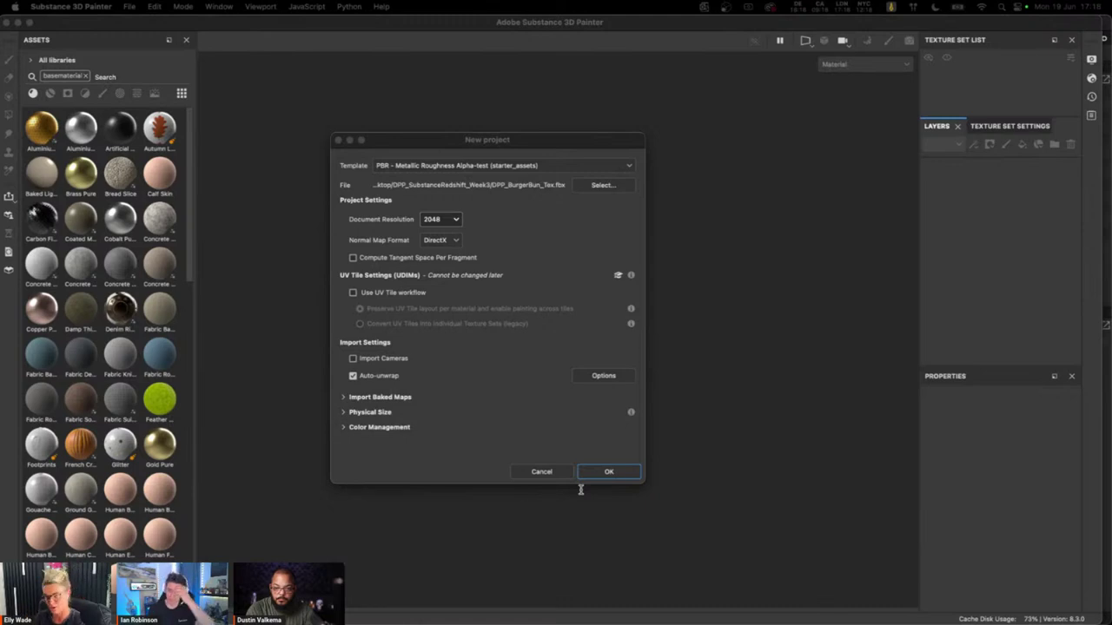
- Cancel the new project and open the recent BurgerBunTex .spp project
left_click(538, 475)
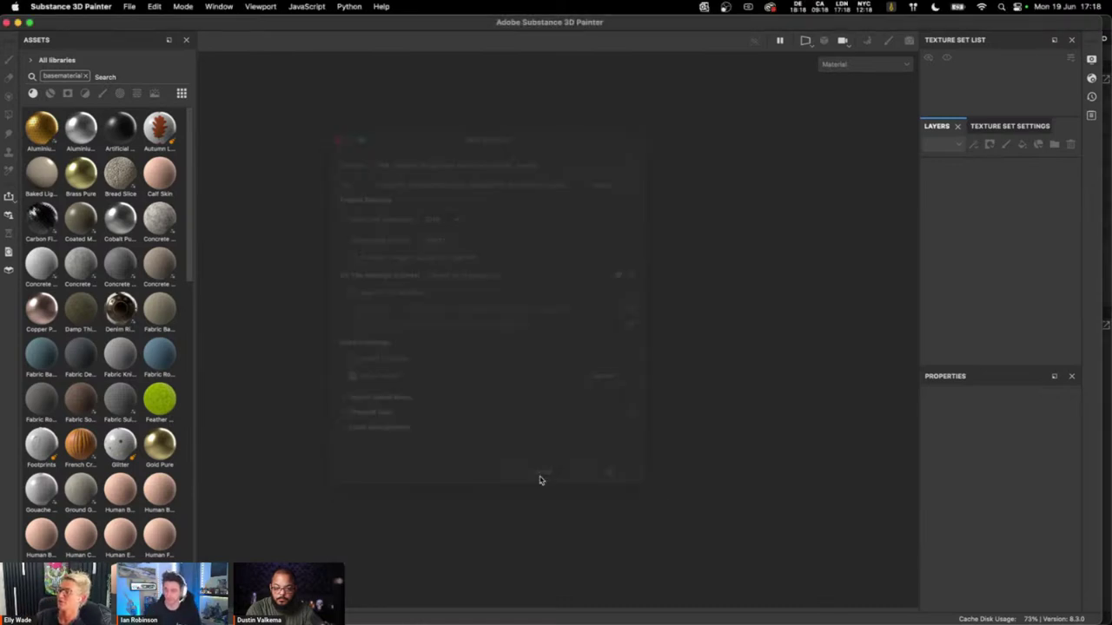
left_click(130, 7)
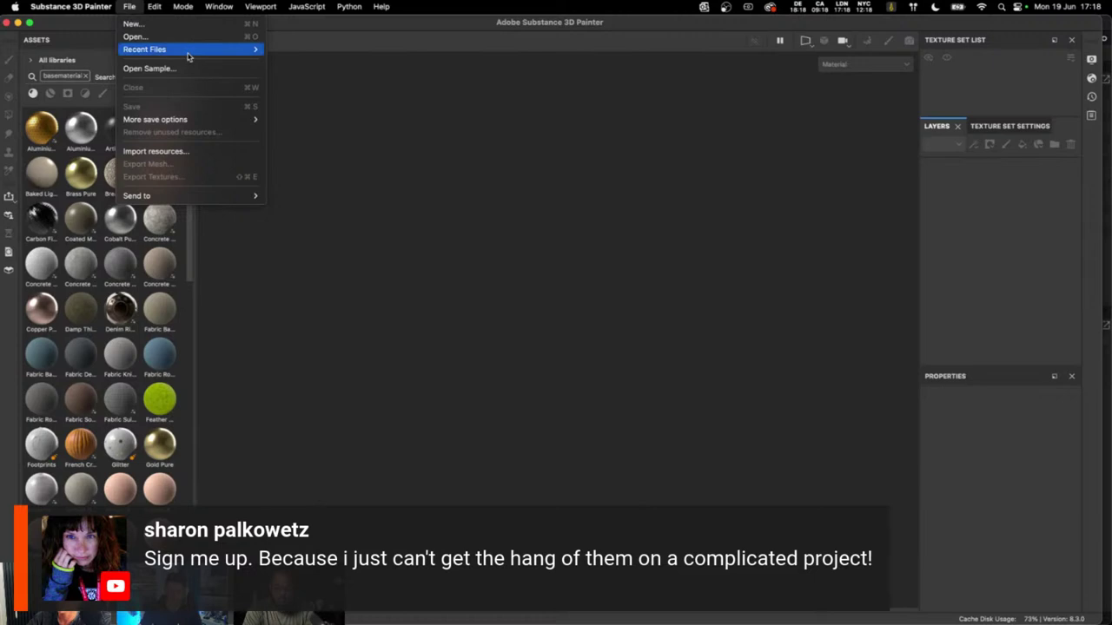
mouse_move(209, 50)
left_click(430, 49)
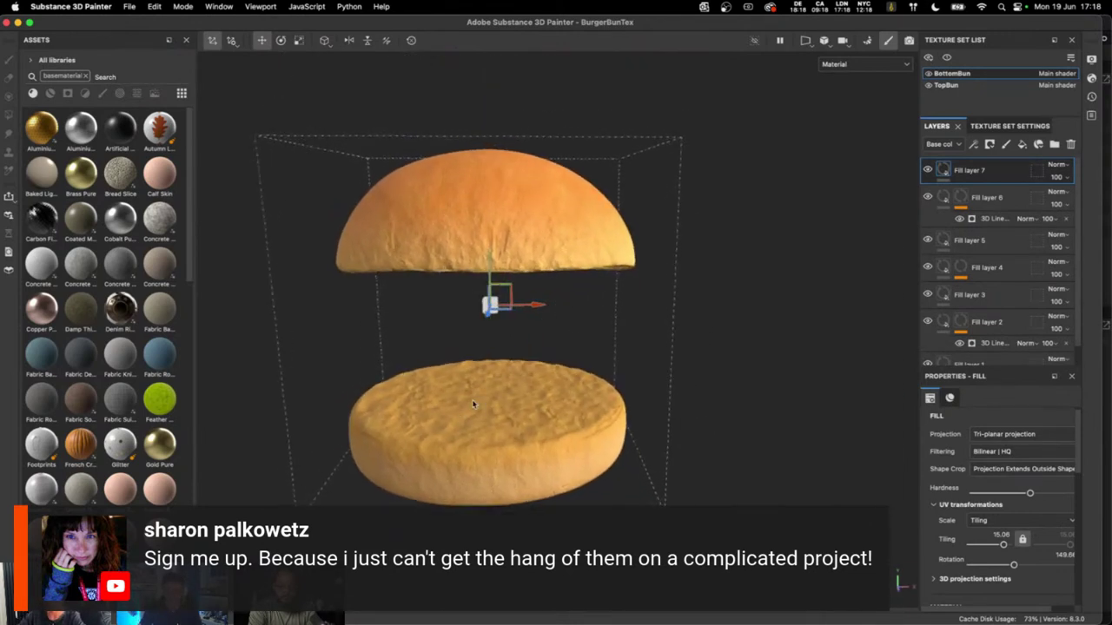
- Zoom out to frame both textured buns, then bring the Cinema 4D burger scene forward
scroll(559, 326, "down", 2)
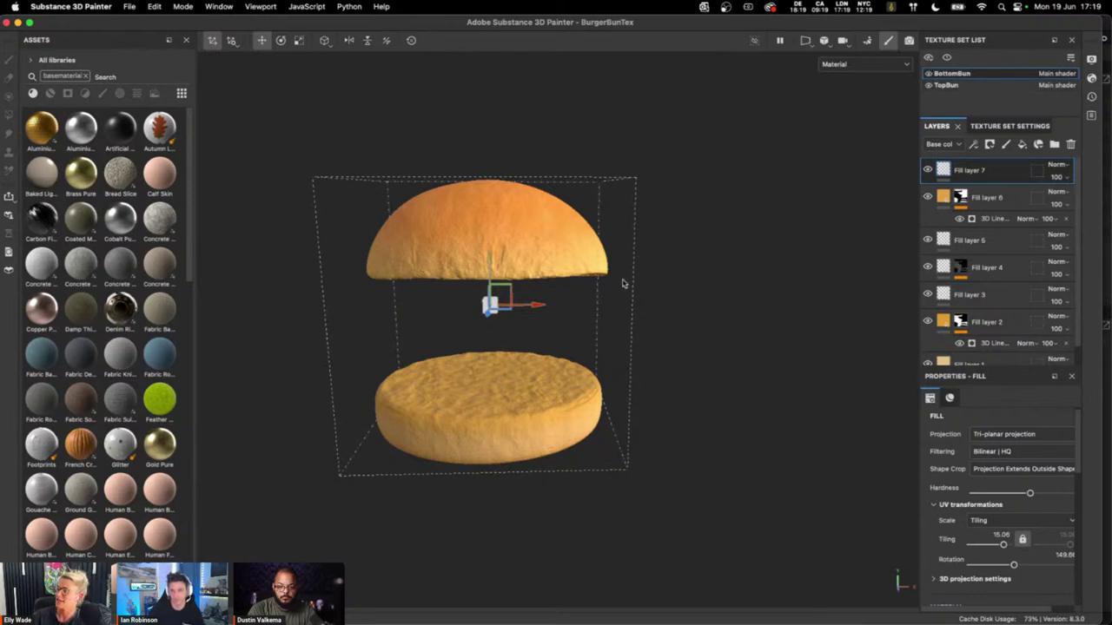
left_click(671, 605)
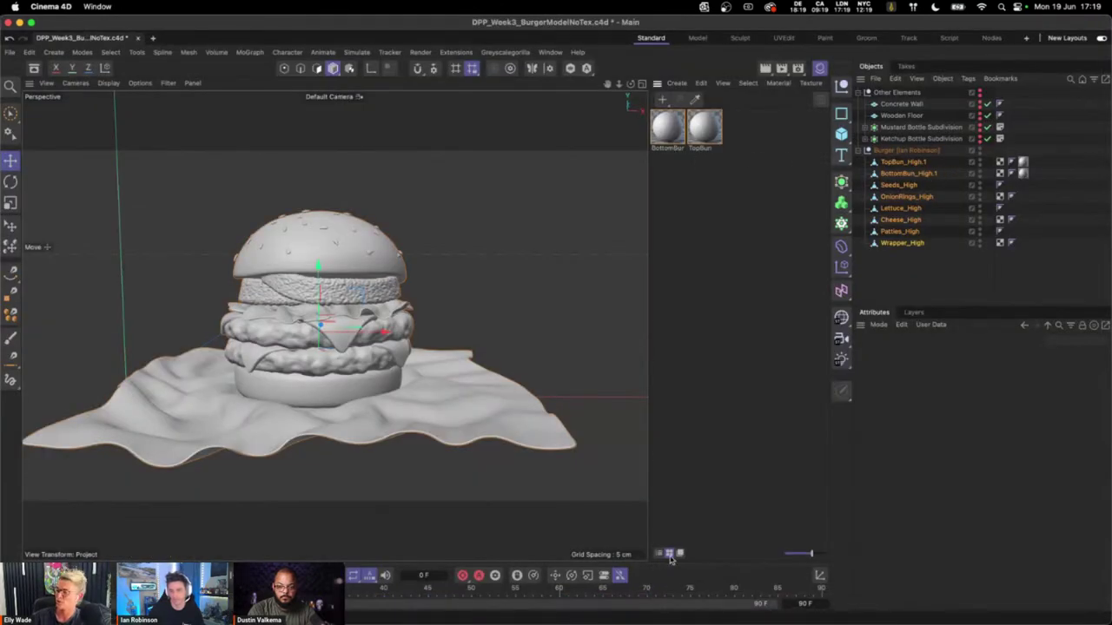
- Look over the untextured Cinema 4D burger scene before returning to Substance 3D Painter
mouse_move(669, 621)
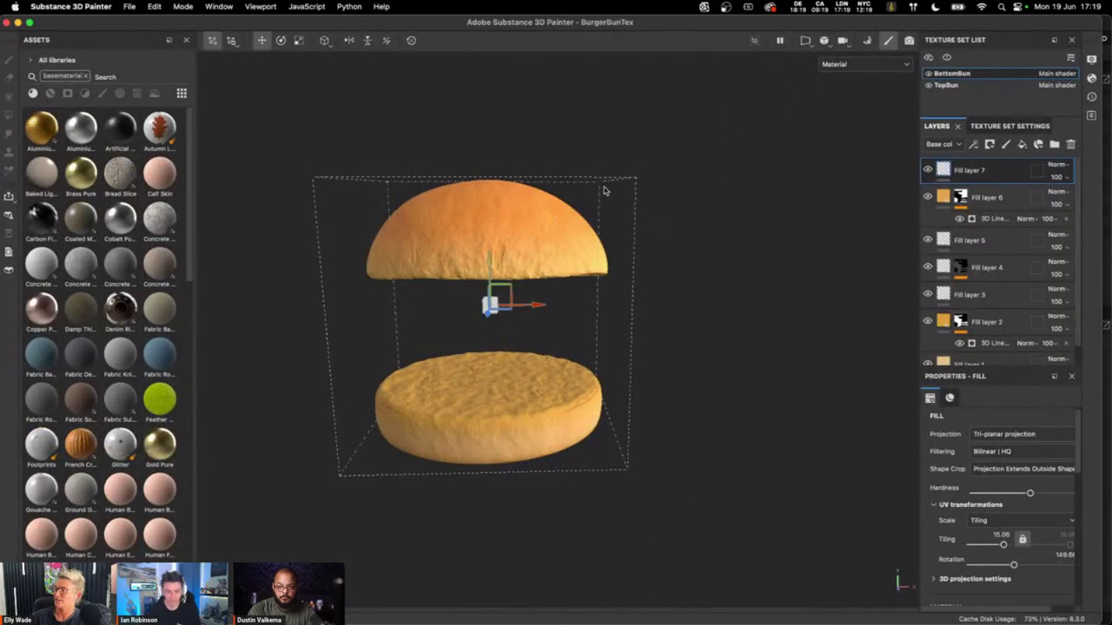
- Hide BottomBun, check the Bake Mesh Maps baker settings, and return to painting mode
left_click(928, 74)
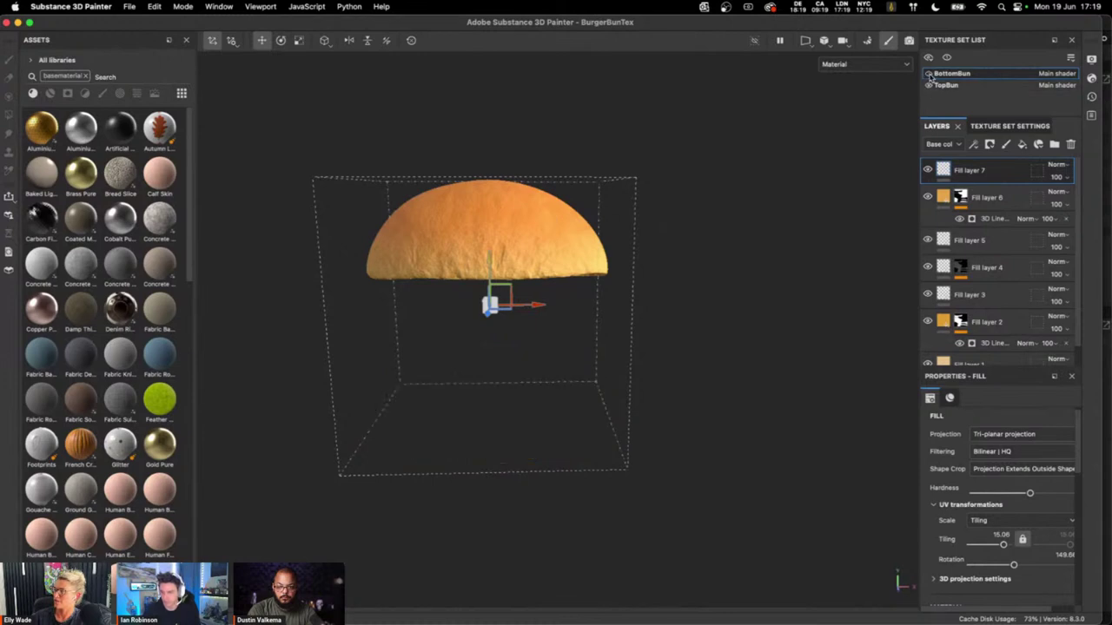
left_click(867, 43)
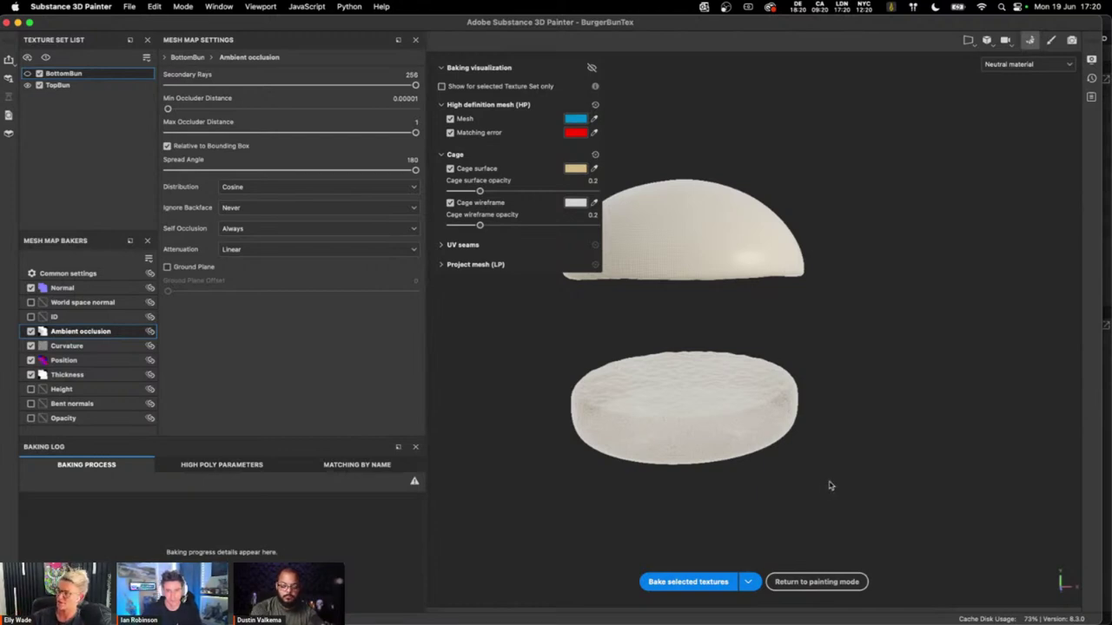
left_click(828, 584)
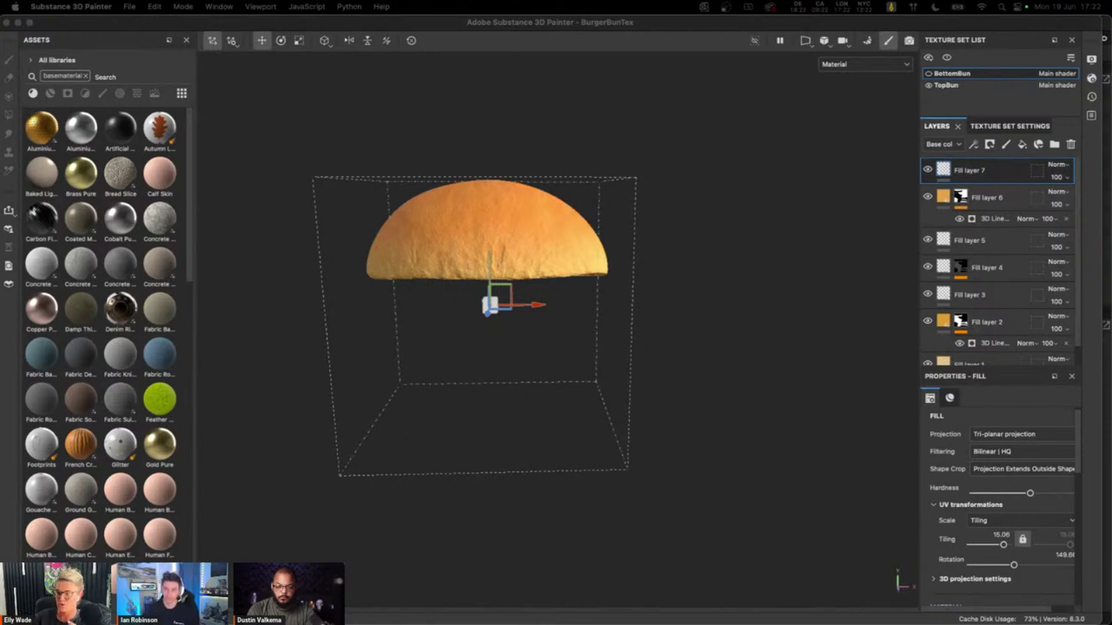
mouse_move(410, 622)
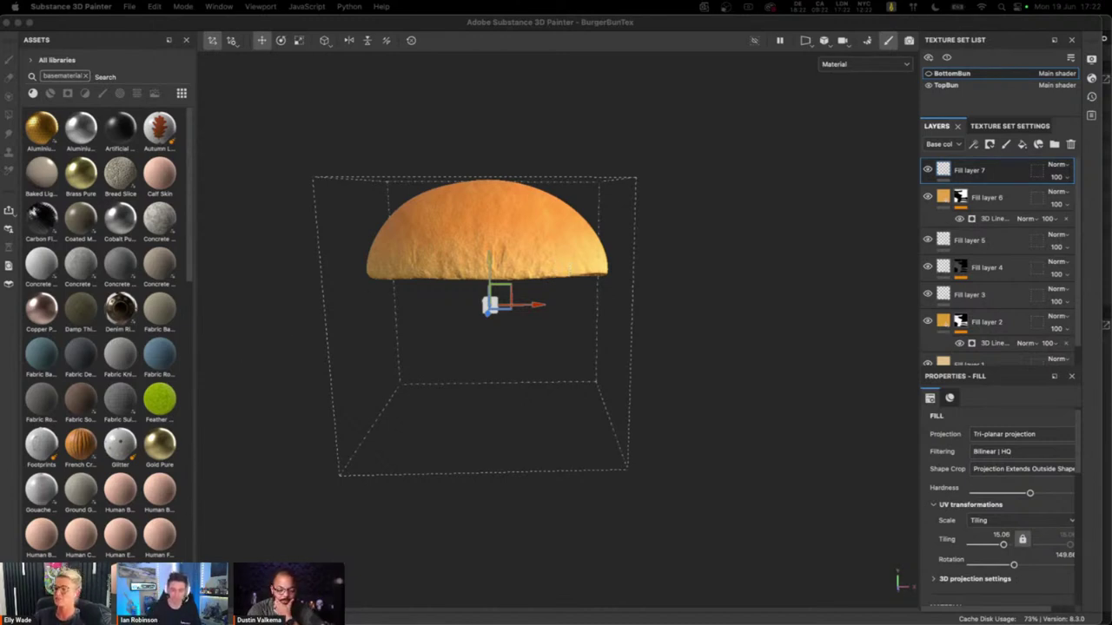
mouse_move(556, 622)
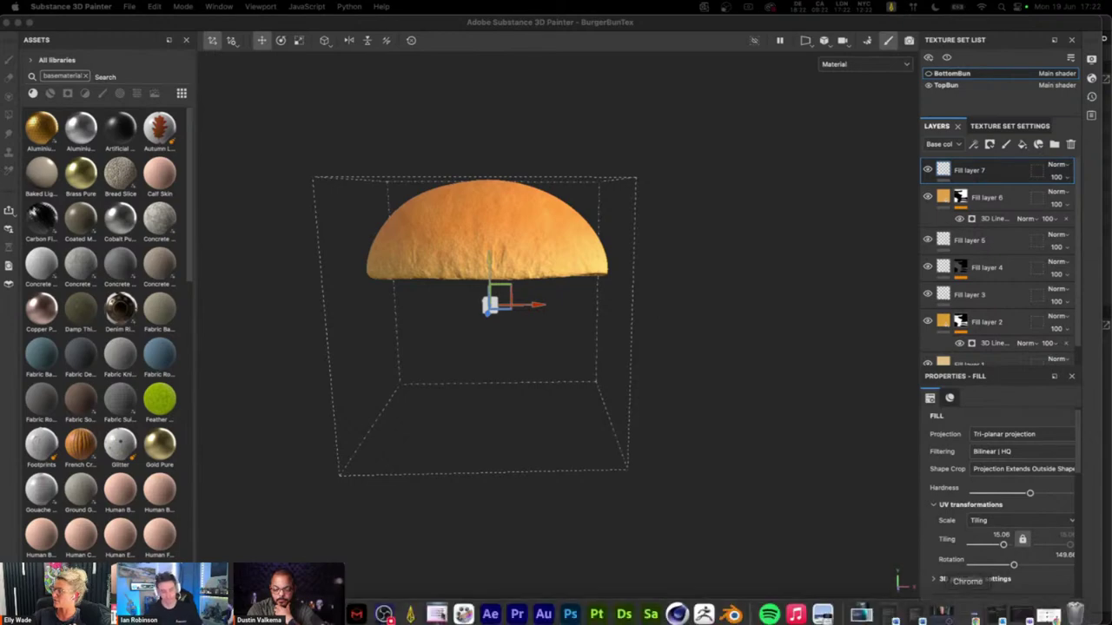
- Restore Chrome and open the Pinterest reference pin of a cheeseburger on a toasted brioche bun
left_click(1052, 610)
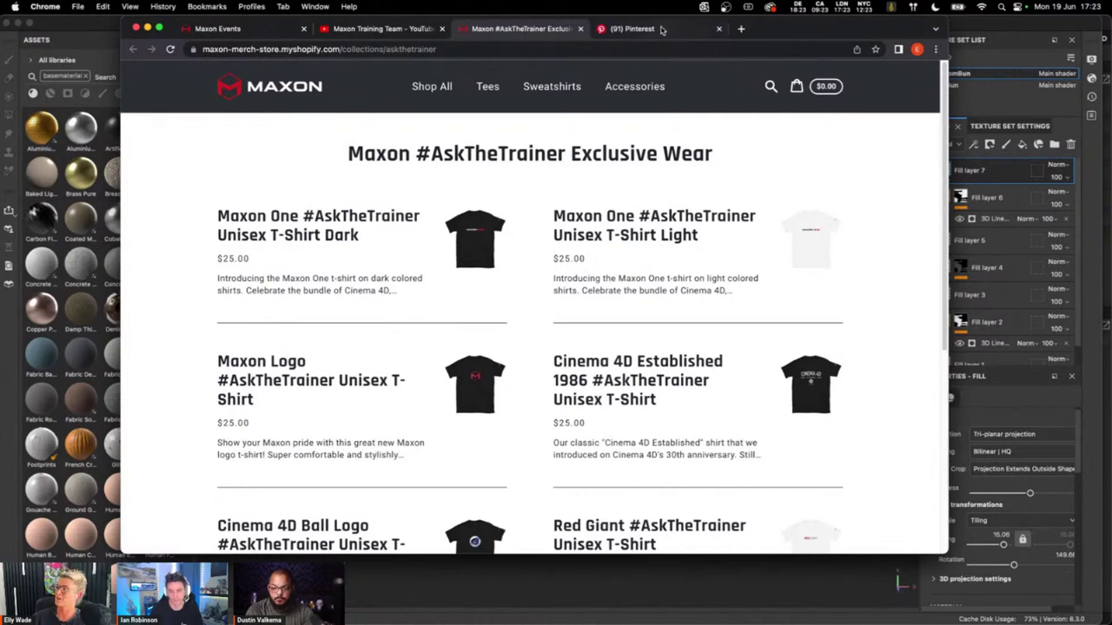
left_click(659, 29)
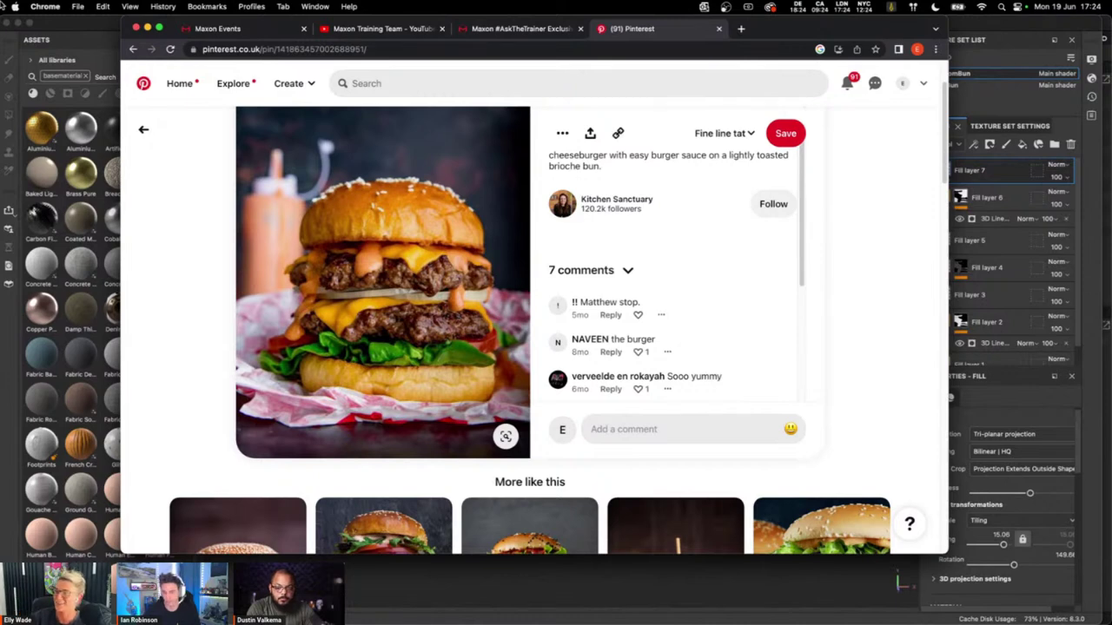
- Minimize Chrome to bring back the single textured orange bun in Substance 3D Painter
left_click(147, 28)
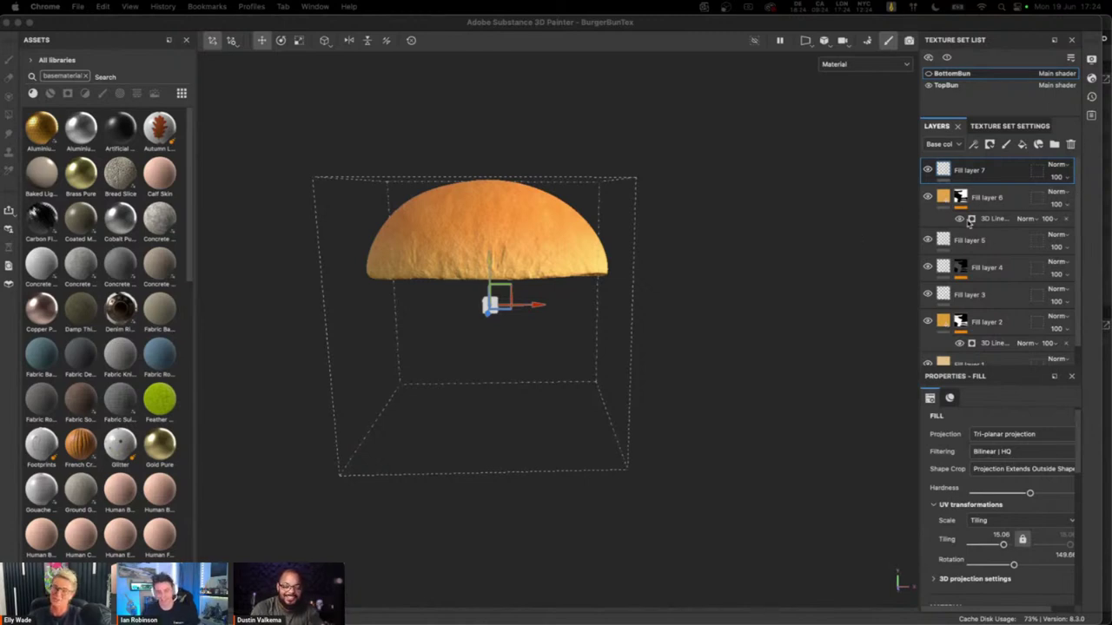
left_click(1080, 242)
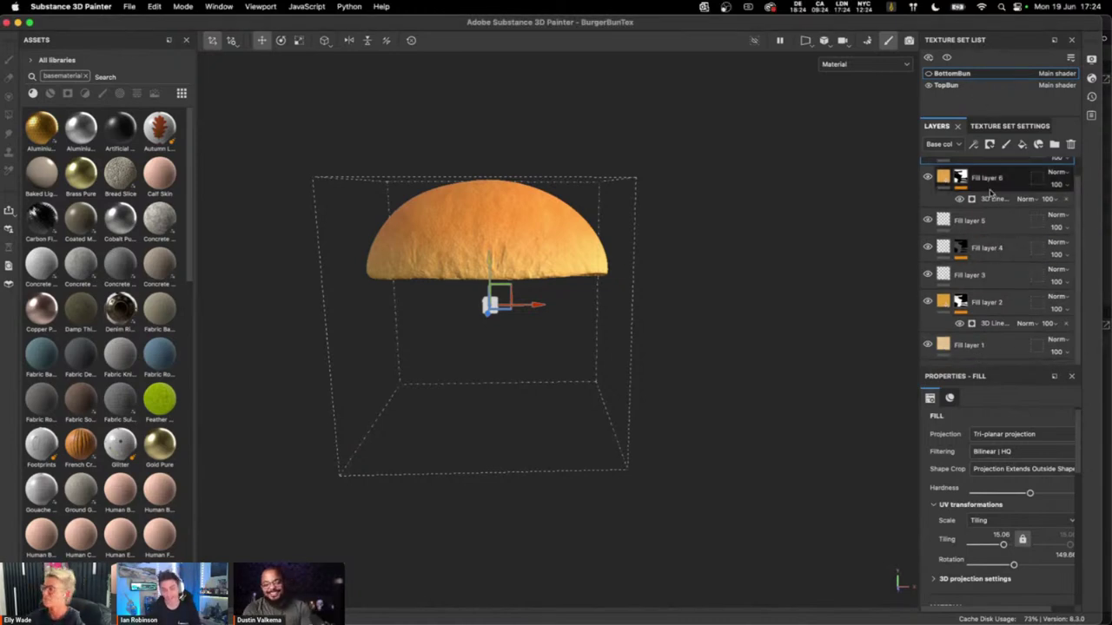
scroll(1084, 235, "up", 1)
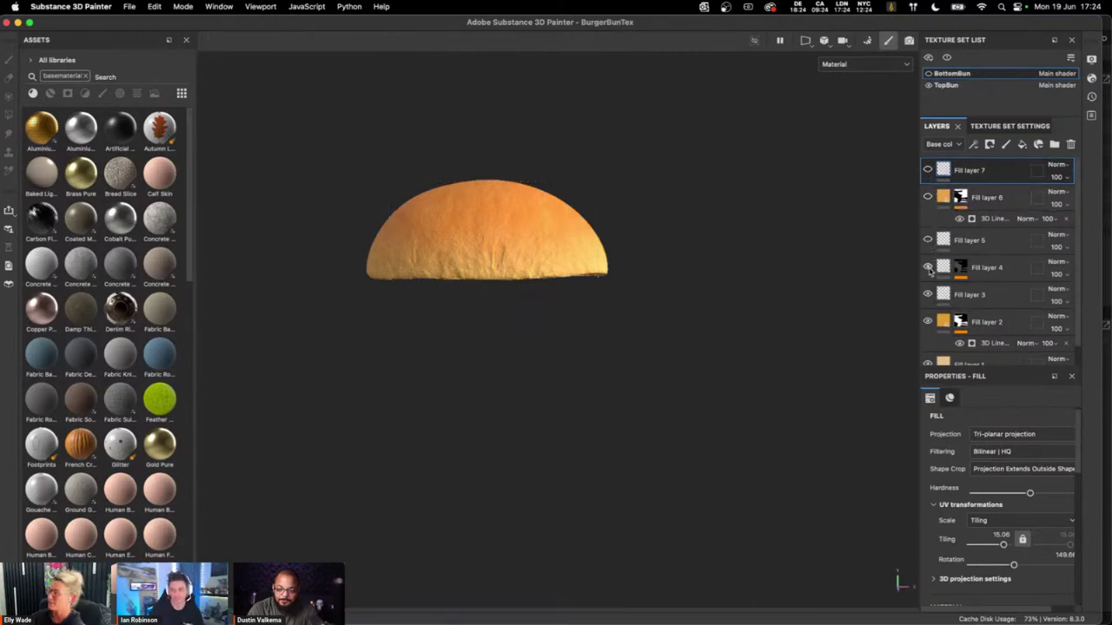
scroll(927, 322, "down", 1)
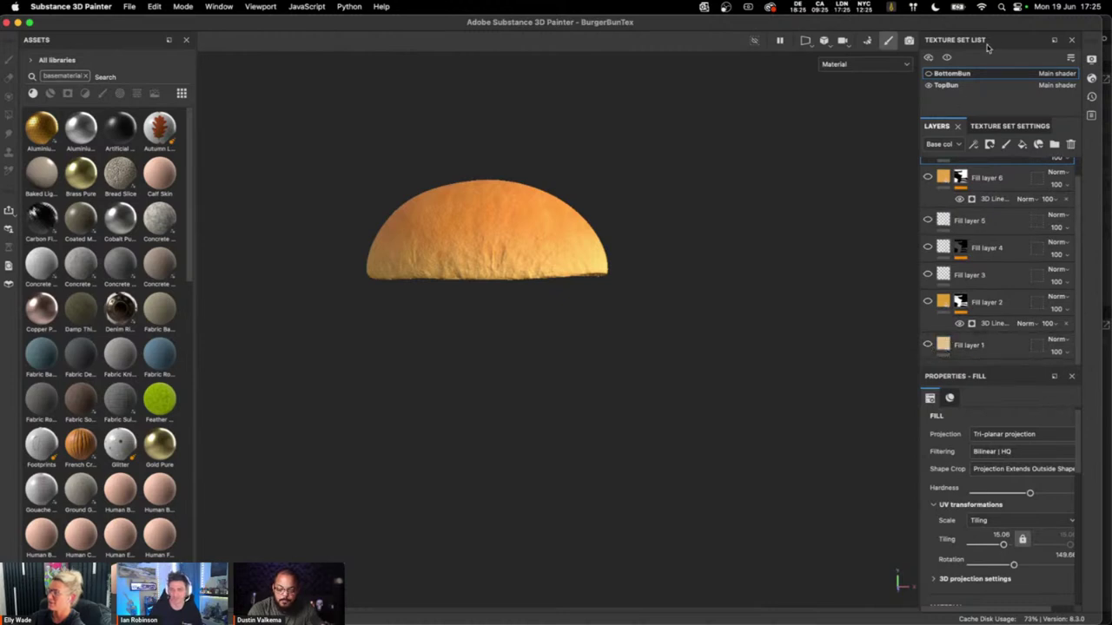
- Switch to the TopBun texture set and expand Folder 1 in its layers
left_click(949, 85)
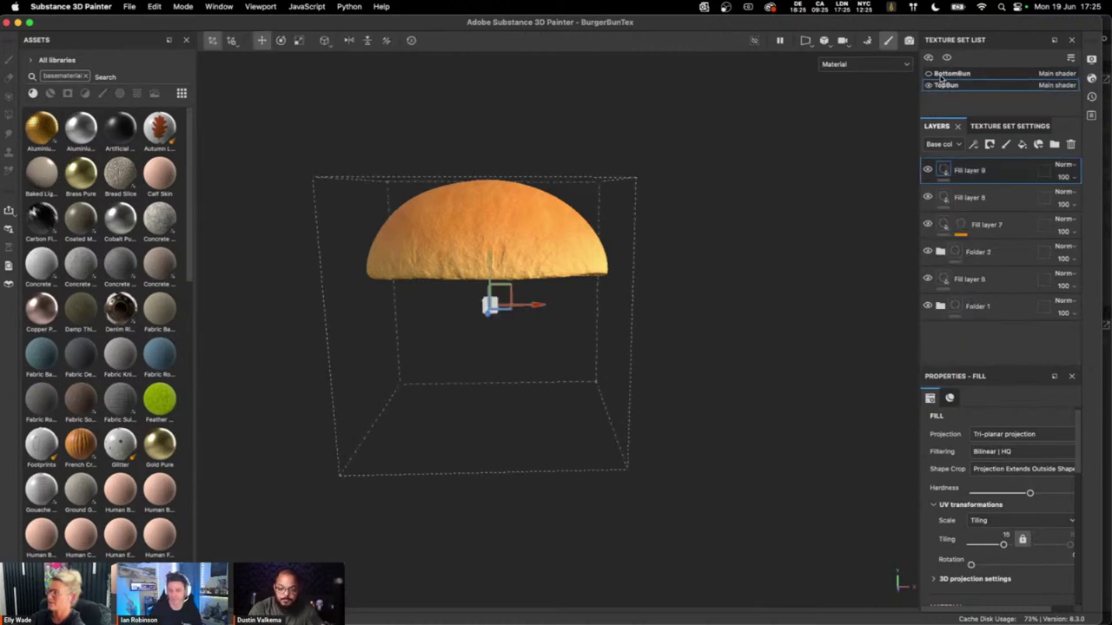
left_click(927, 170)
left_click(926, 197)
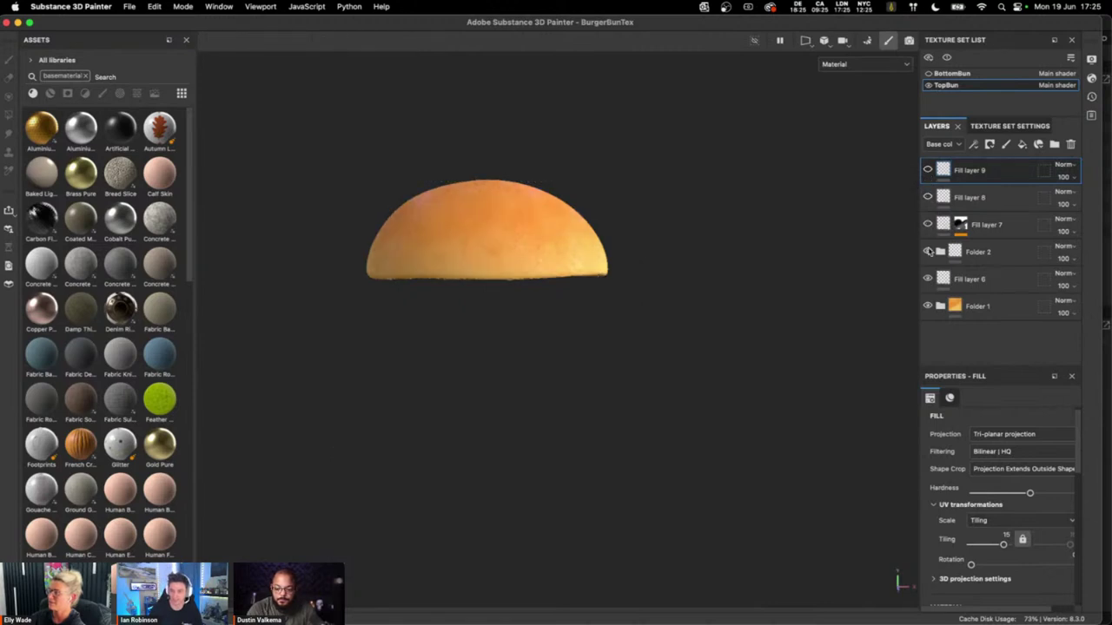
left_click(979, 308)
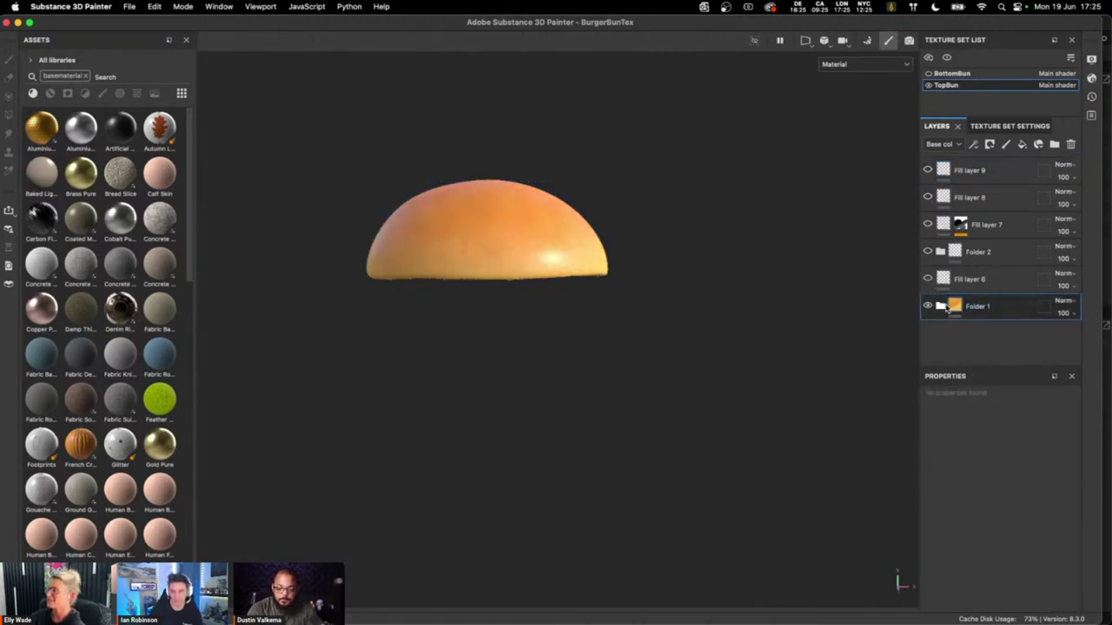
left_click(939, 306)
- Hide Fill layer 3 and Fill layer 2, leaving the bun pale yellow
scroll(1077, 299, "down", 1)
scroll(1076, 299, "down", 5)
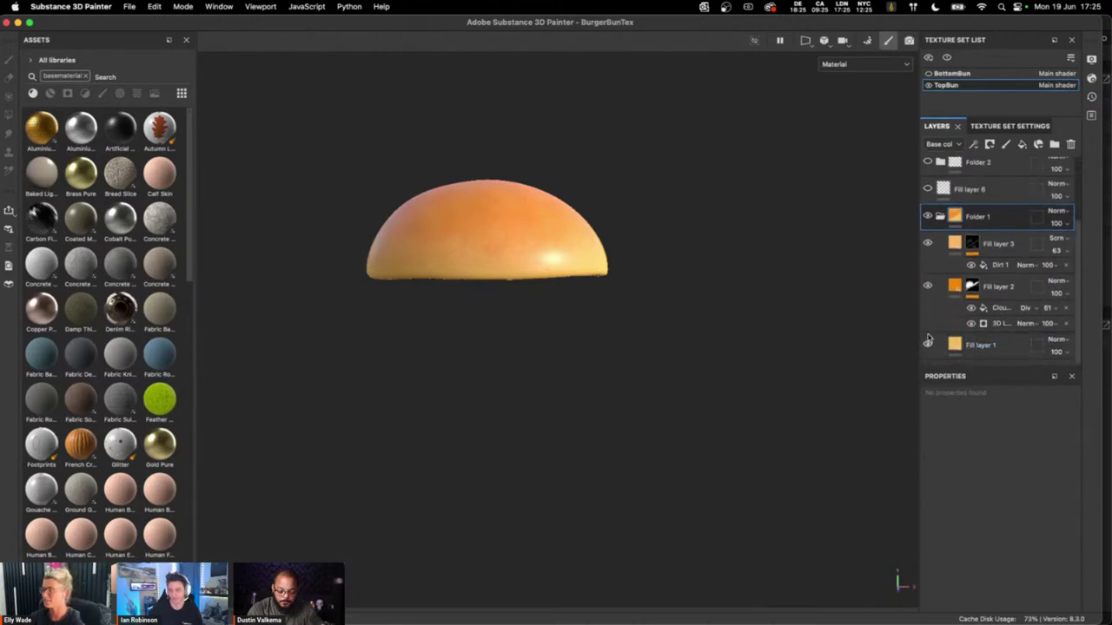
left_click(927, 245)
left_click(928, 288)
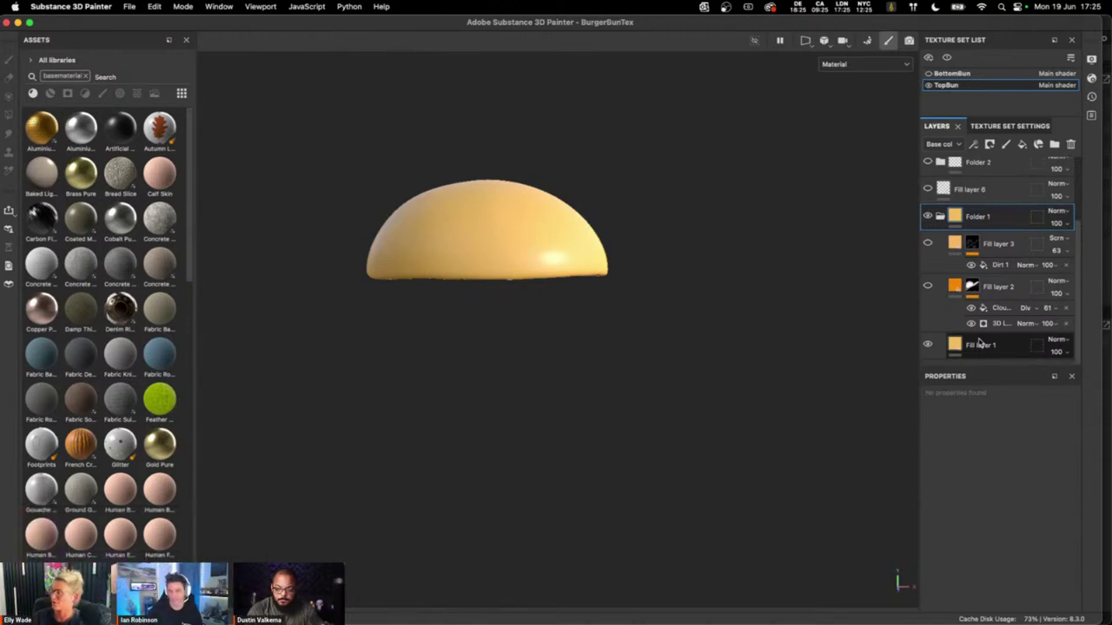
- Add a new fill layer above Folder 1 in the TopBun stack
left_click(1022, 145)
scroll(1007, 453, "down", 5)
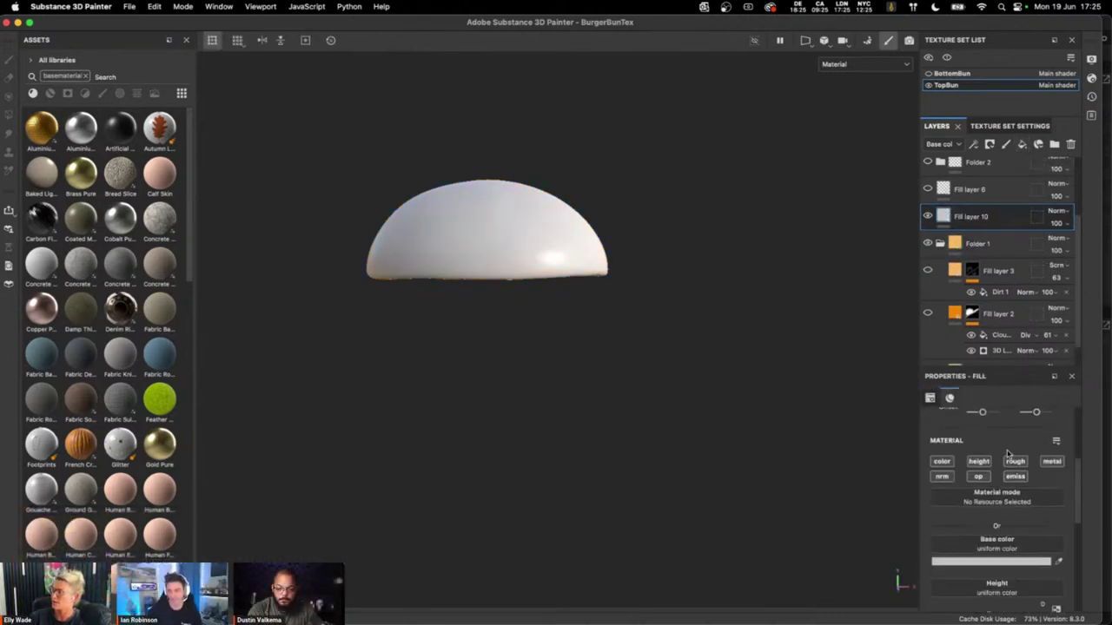
scroll(1007, 453, "down", 1)
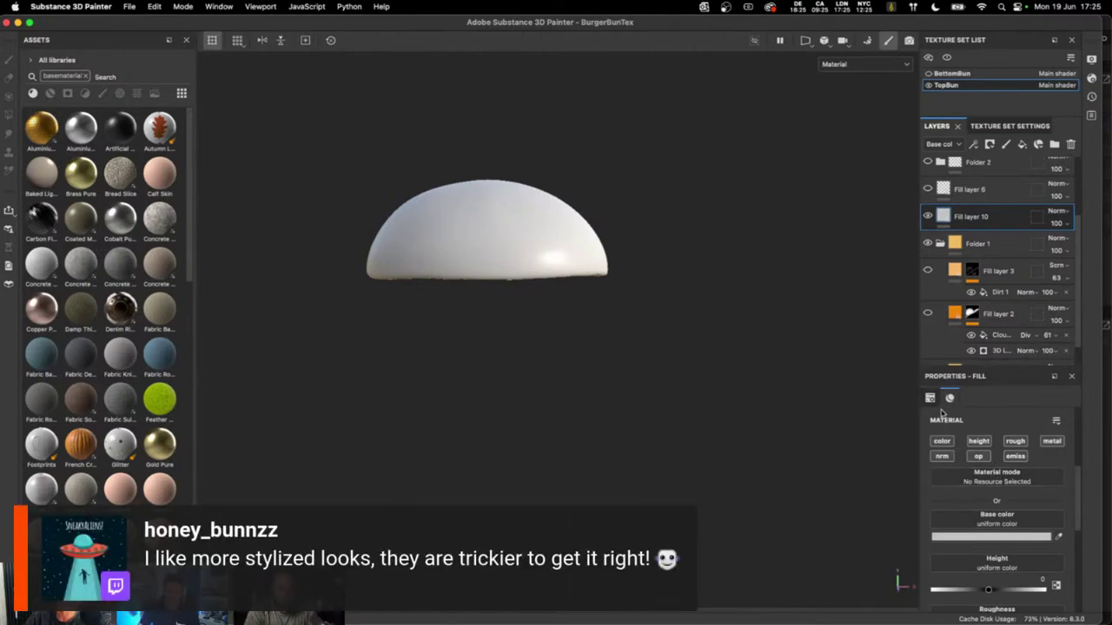
- Select the white Fill layer 10 and delete it, restoring the golden-yellow bun
right_click(996, 215)
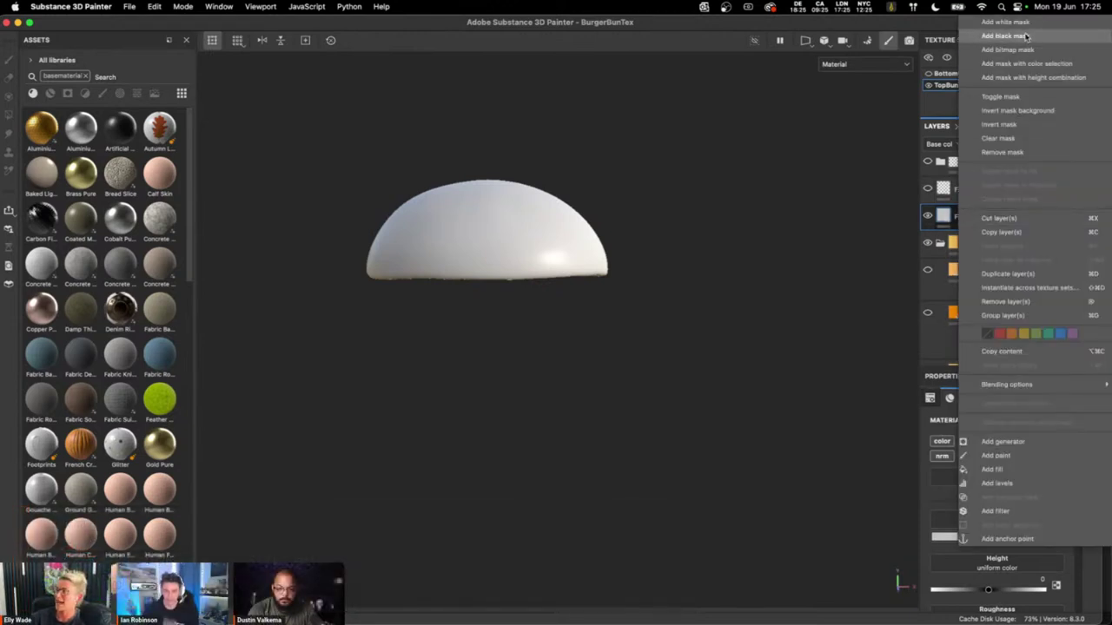
left_click(958, 216)
mouse_move(953, 240)
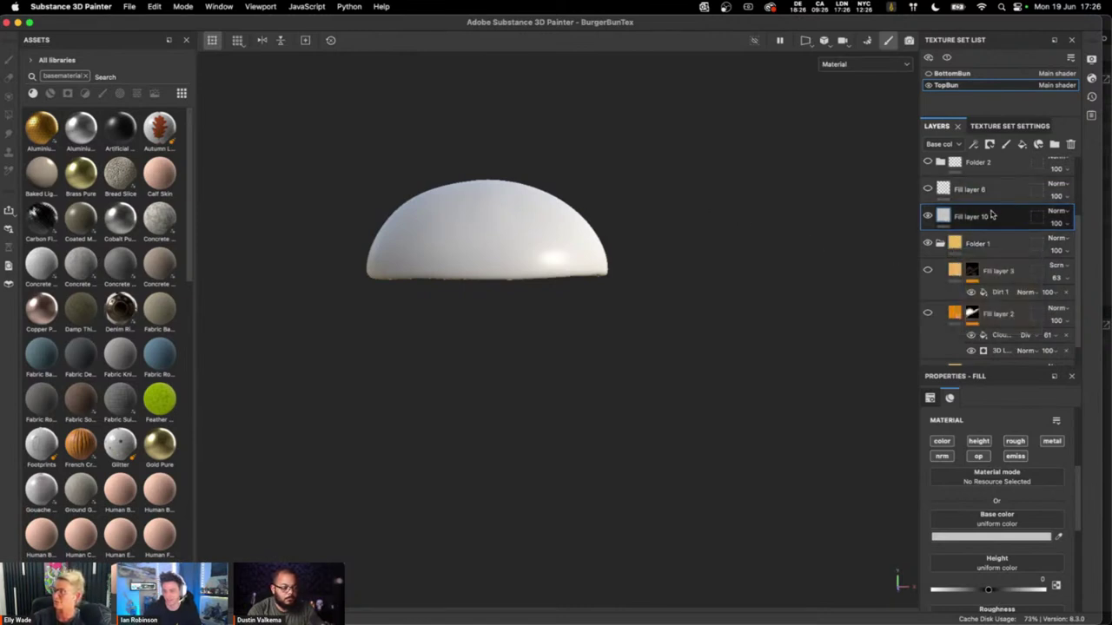
double_click(989, 217)
key("Delete")
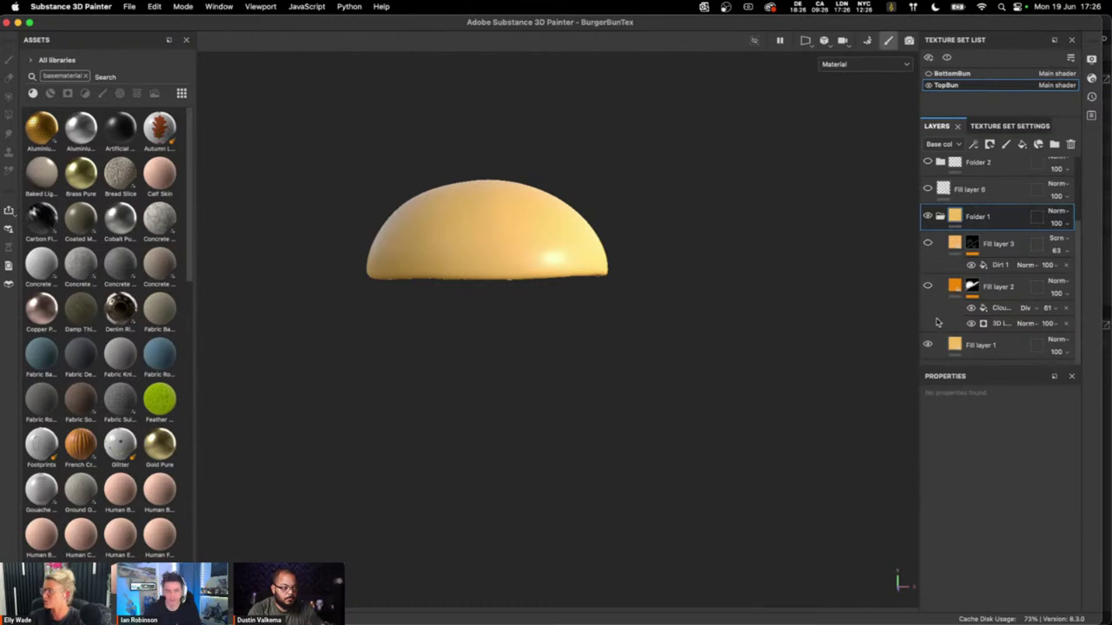
- Re-enable Fill layer 2 and toggle its Clouds and 3D Linear Gradient effects, reviewing each one's settings
left_click(927, 286)
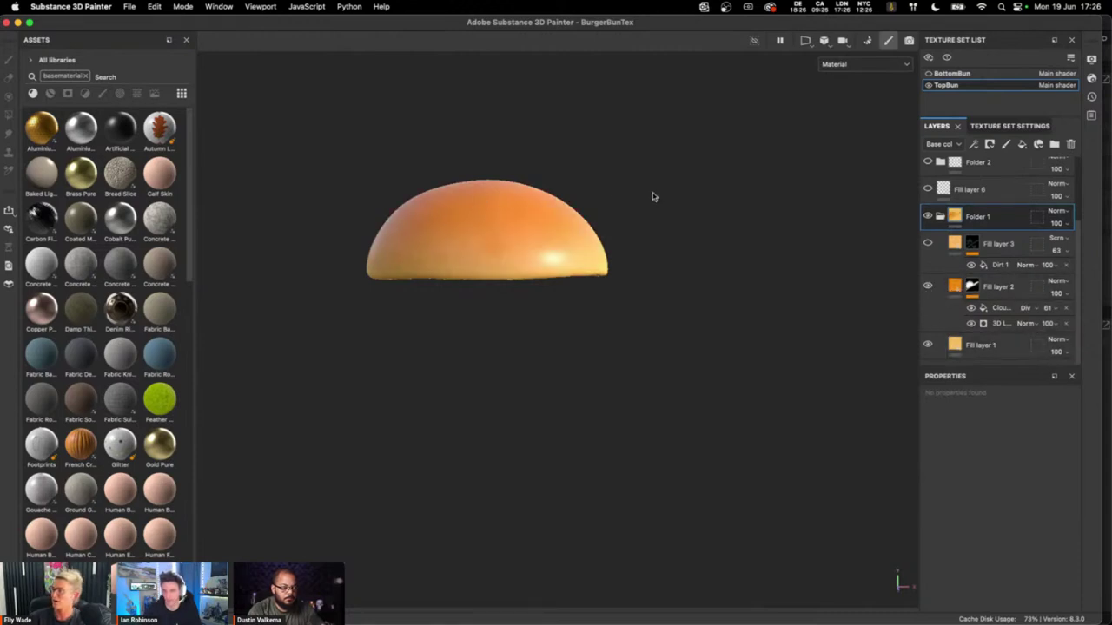
left_click(971, 307)
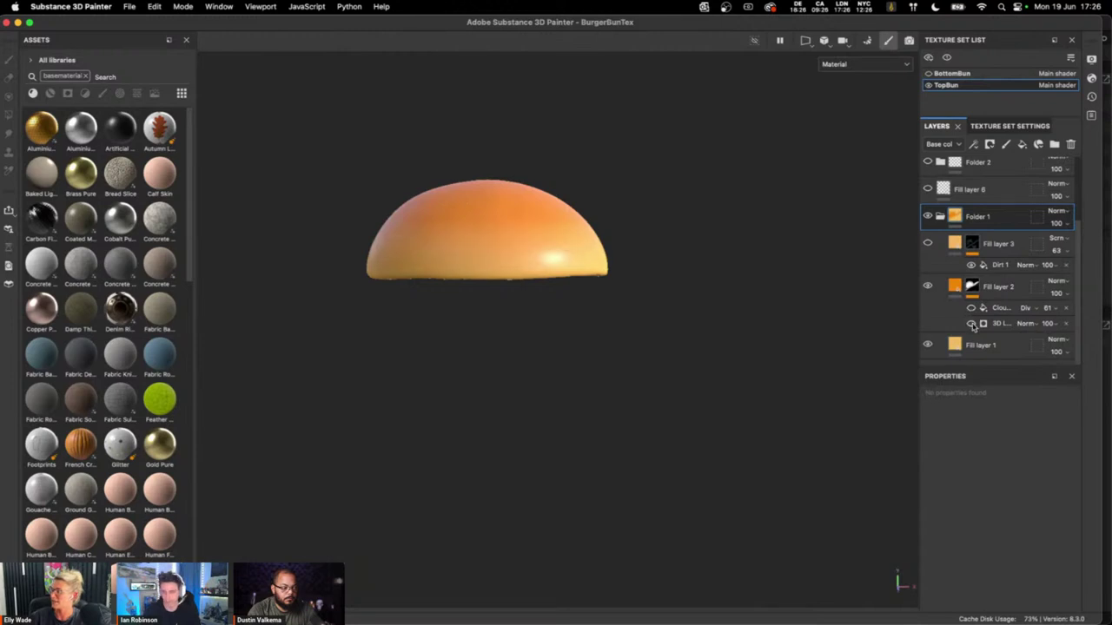
left_click(971, 323)
left_click(1001, 323)
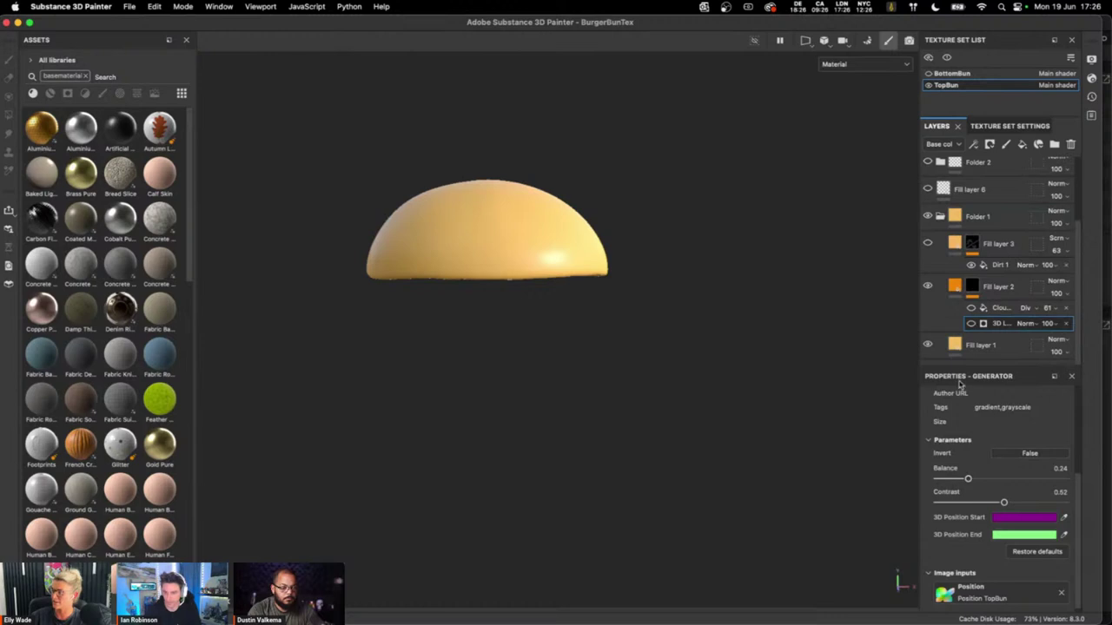
left_click(971, 324)
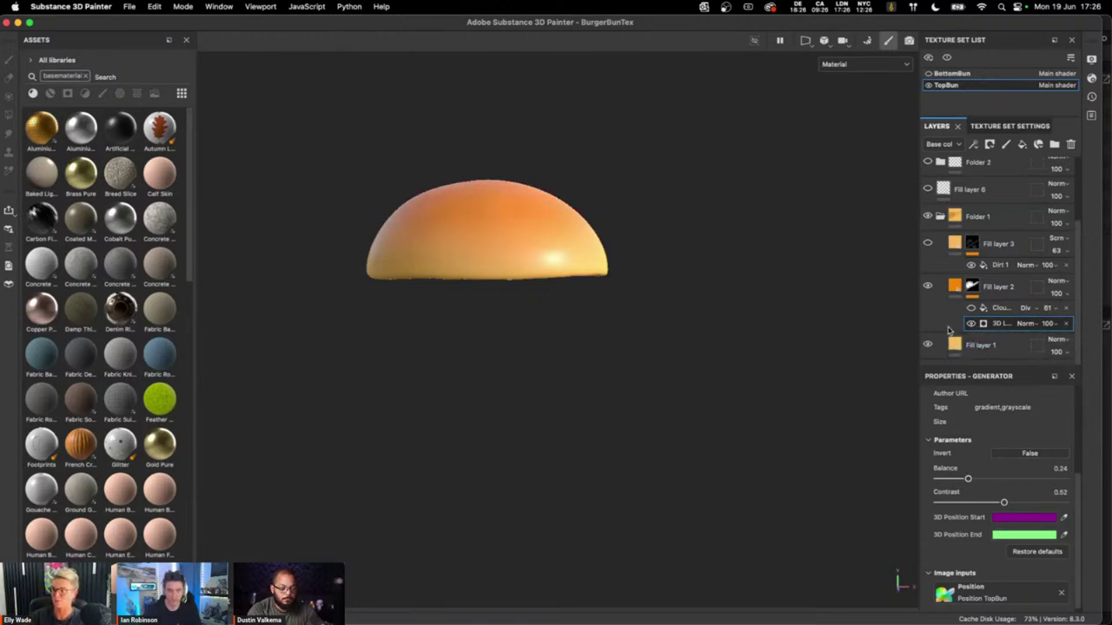
left_click(1000, 310)
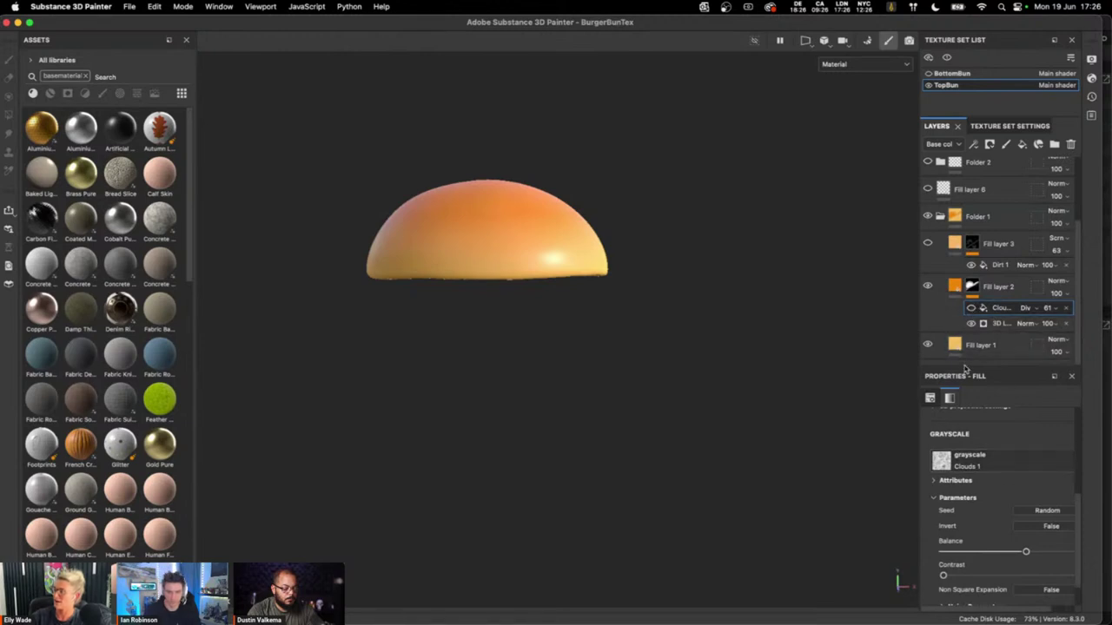
- Show the Clouds effect's 3D placement box, then zoom and orbit around the top bun to inspect it
left_click(977, 313)
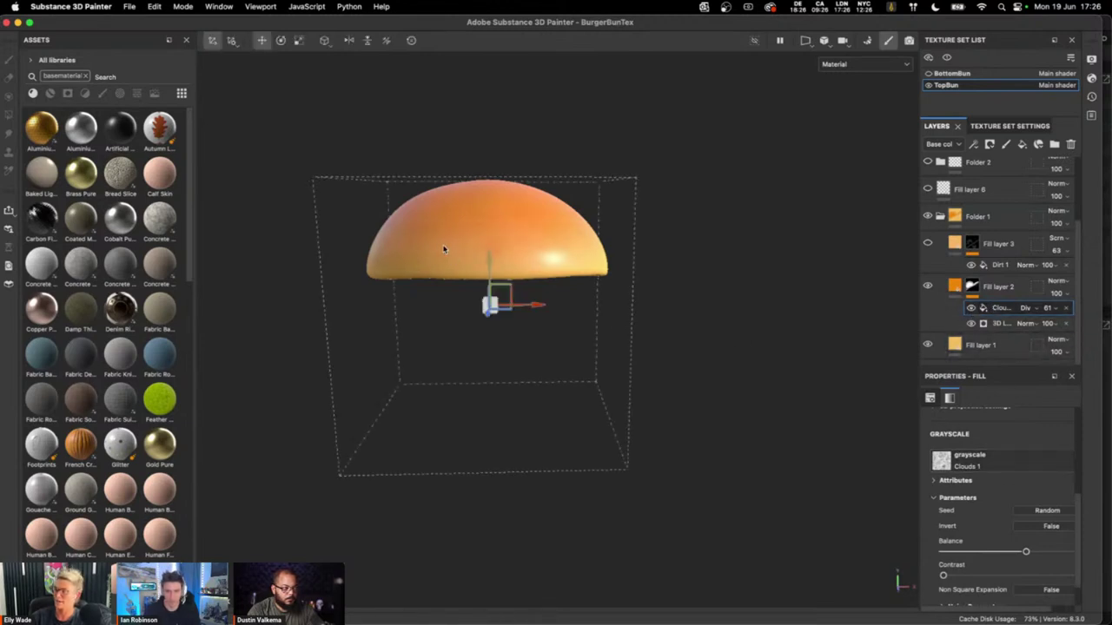
scroll(662, 203, "up", 3)
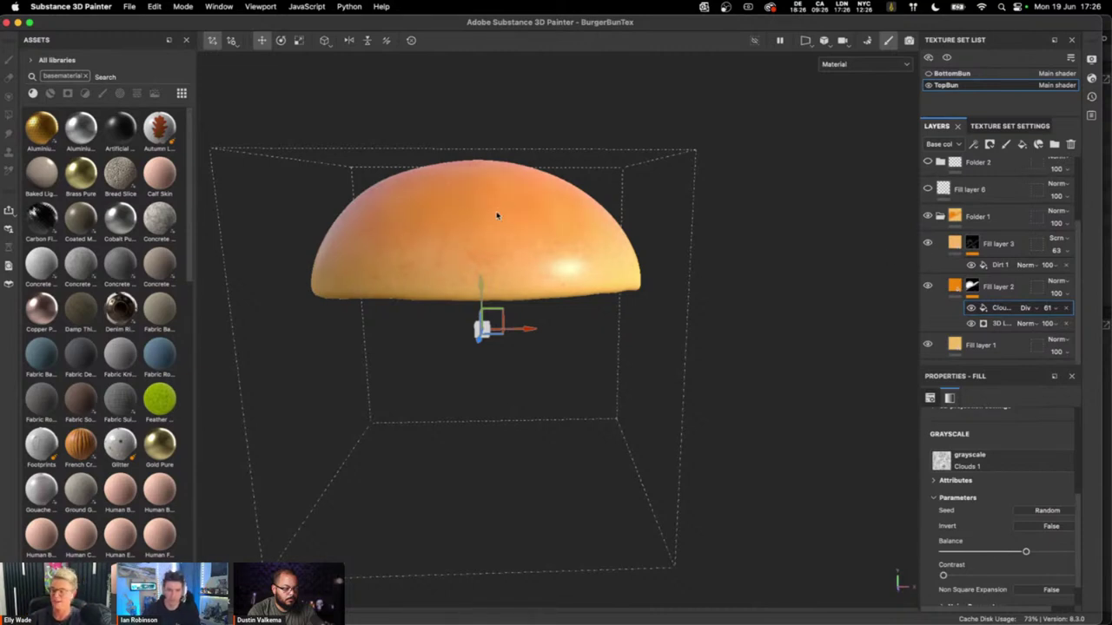
scroll(516, 232, "up", 2)
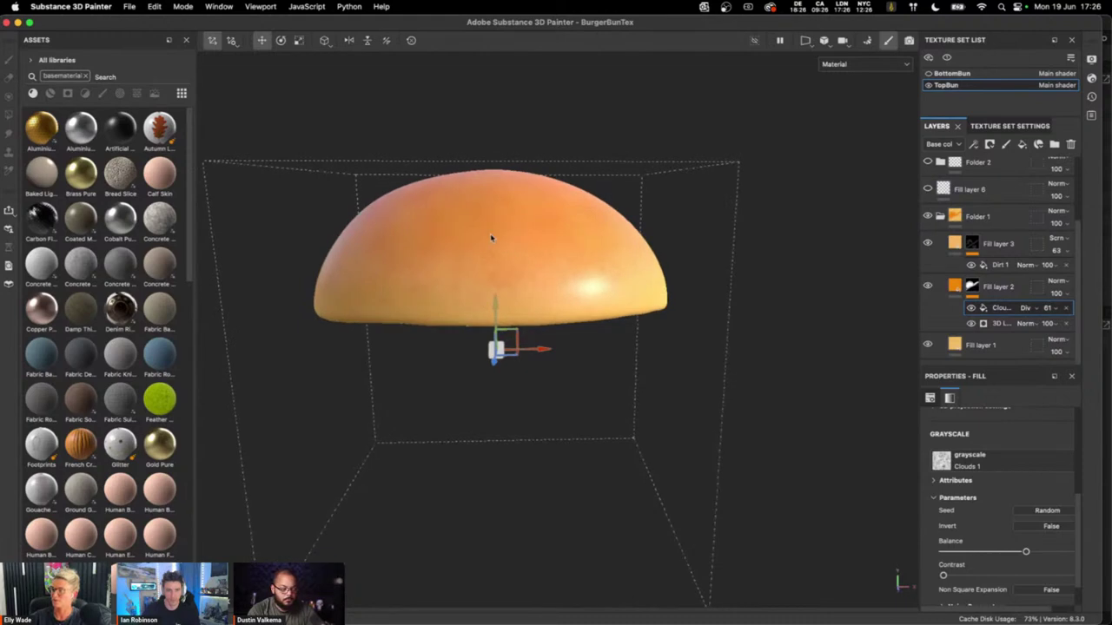
mouse_move(492, 238)
left_mouse_down("alt")
mouse_move(521, 298)
mouse_move(501, 330)
mouse_move(496, 226)
mouse_move(499, 237)
left_mouse_up("alt")
scroll(607, 303, "down", 2)
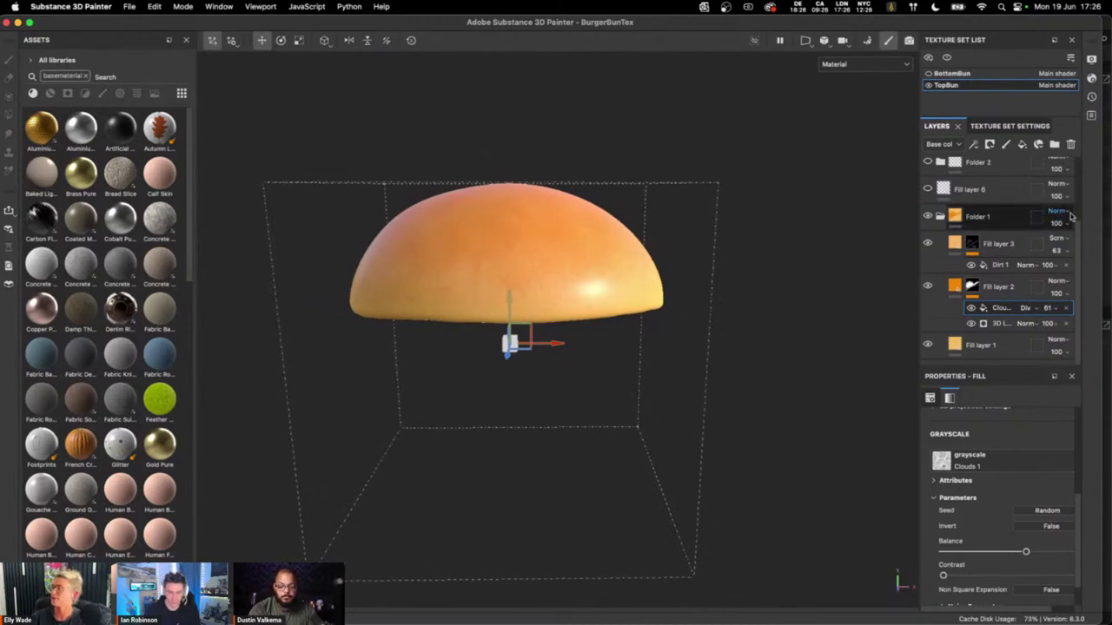
scroll(1080, 227, "up", 2)
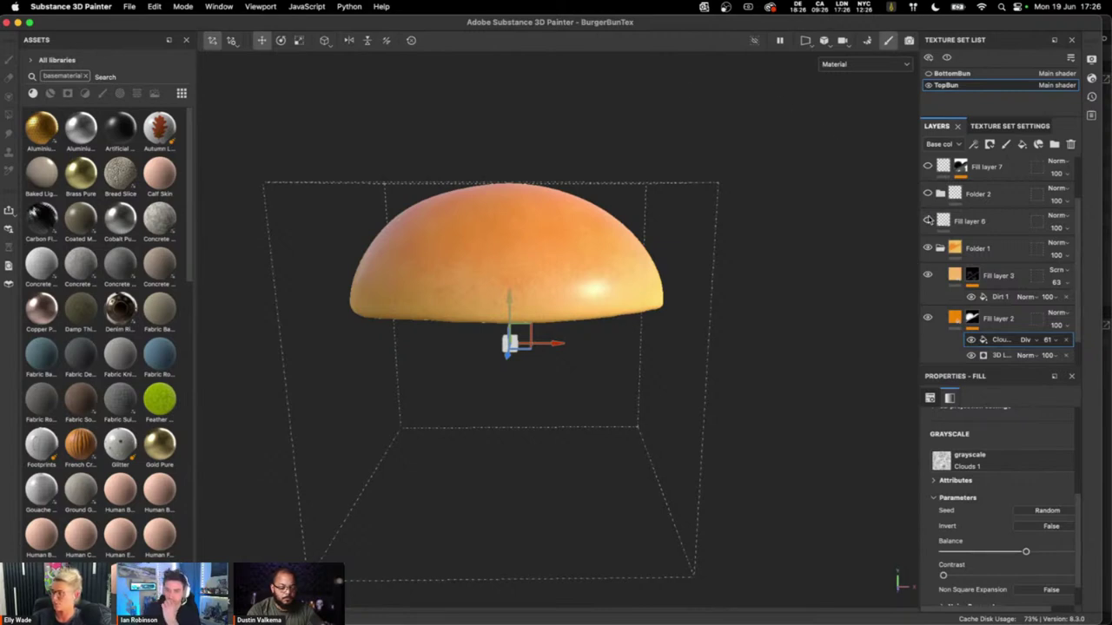
- Enable Fill layer 6 and view its Human Forehead Skin 1 material with height and roughness channels
left_click(927, 222)
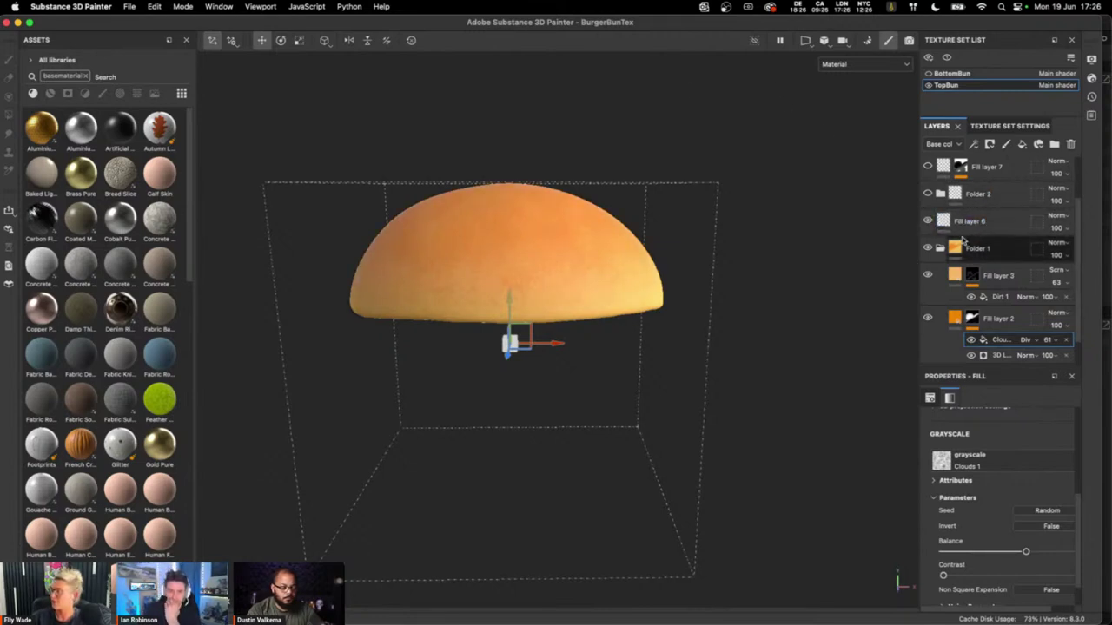
left_click(1007, 223)
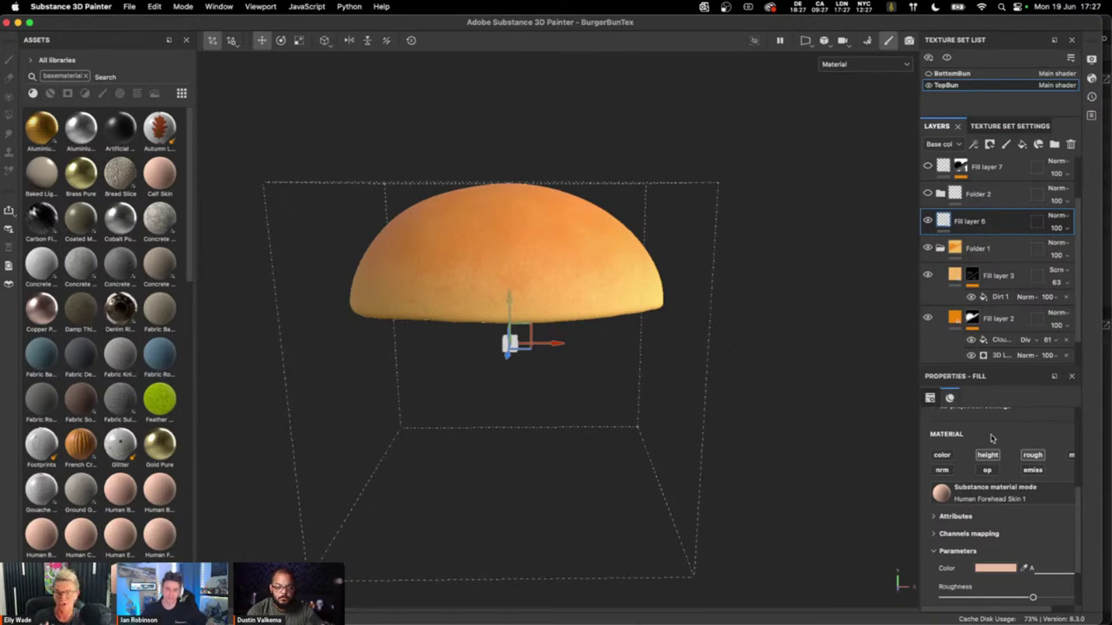
left_click(945, 455)
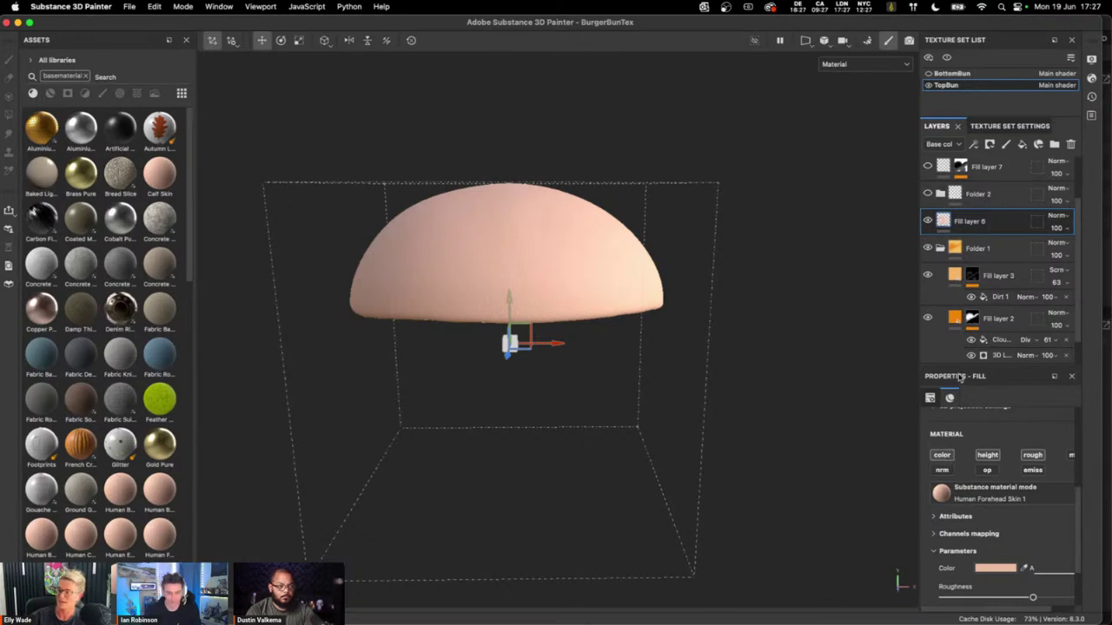
left_click(945, 455)
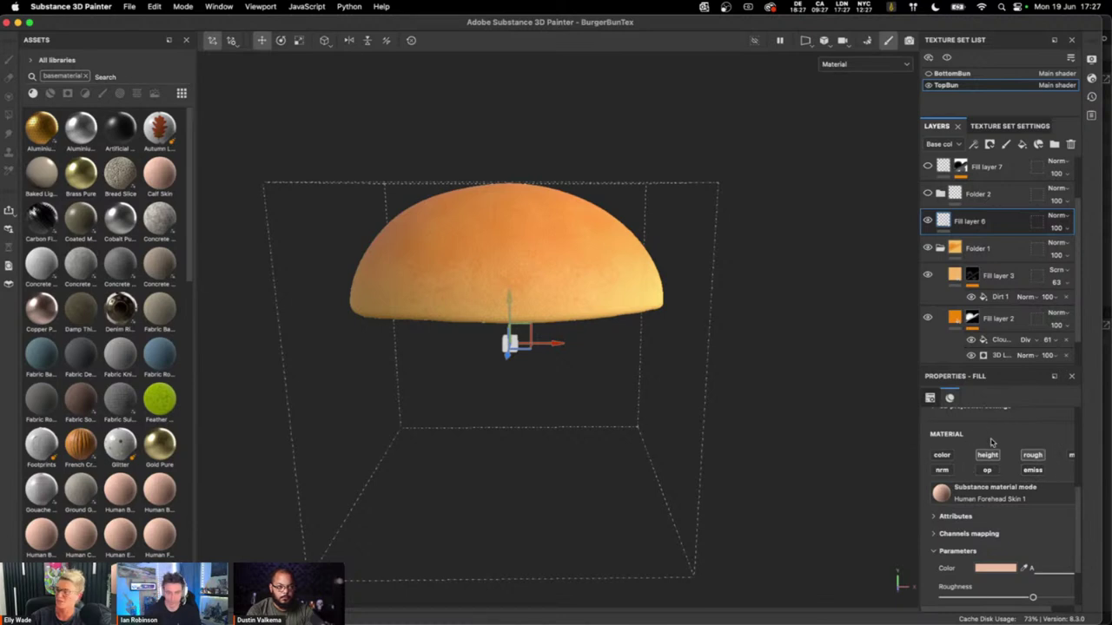
left_click_drag(553, 251, 625, 228, "alt")
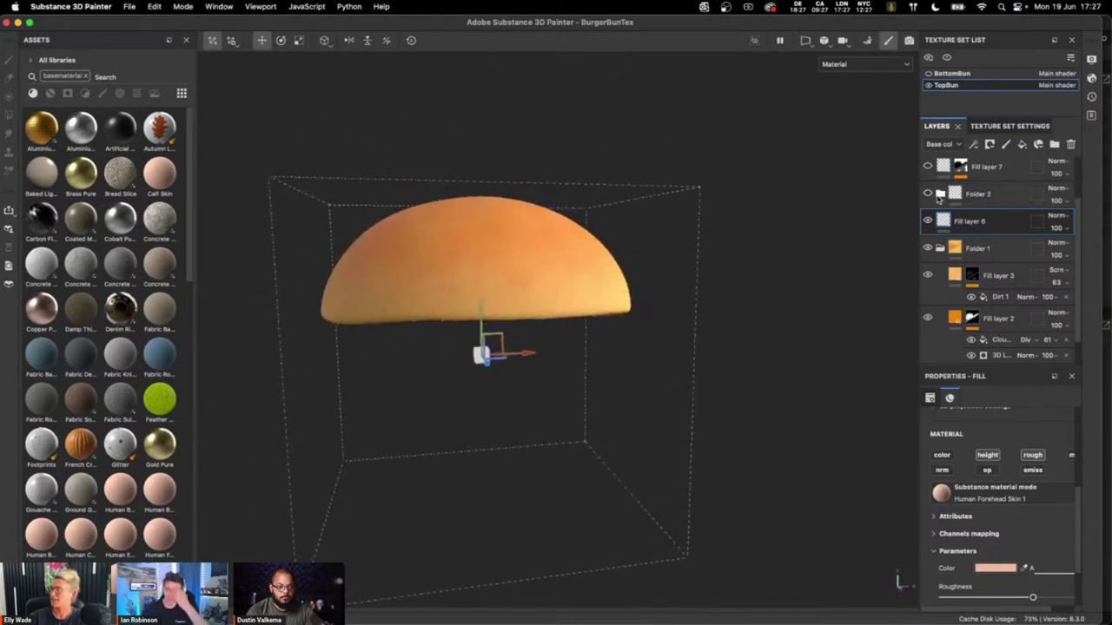
scroll(998, 204, "up", 2)
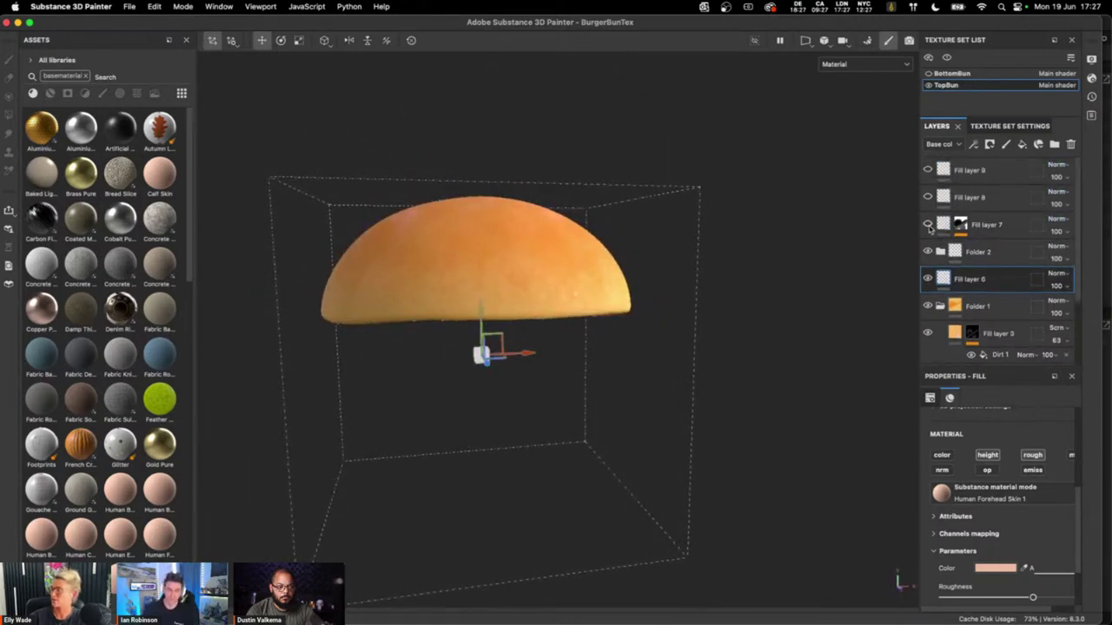
- Turn Fill layer 8 back on and orbit around the top bun to inspect its texture
left_click(927, 197)
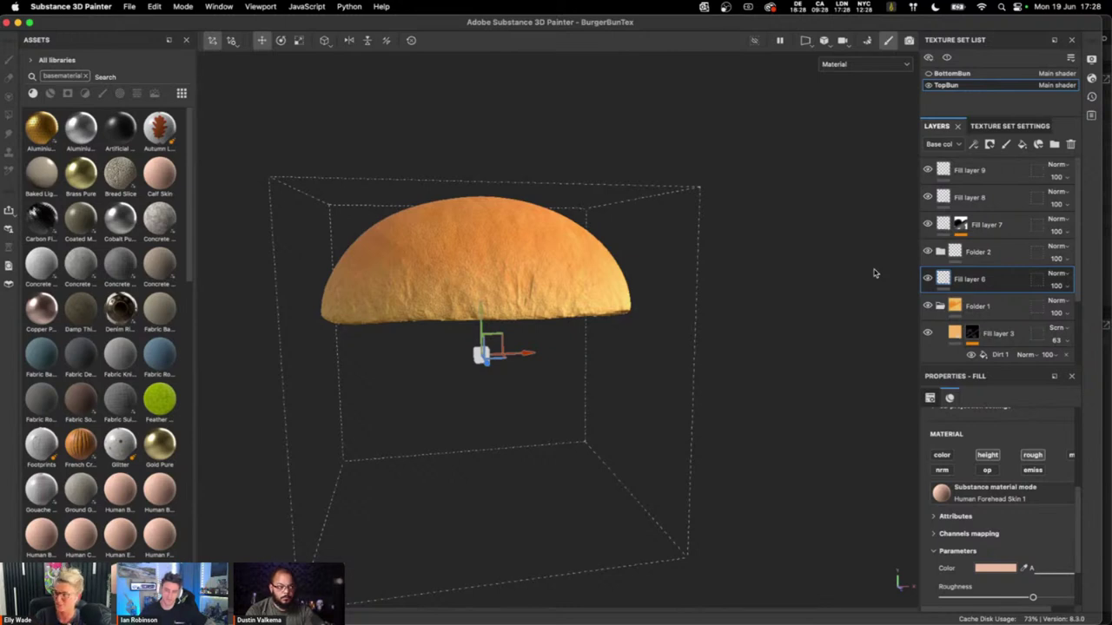
left_click_drag(474, 284, 516, 317, "alt")
left_click_drag(526, 249, 582, 201, "alt")
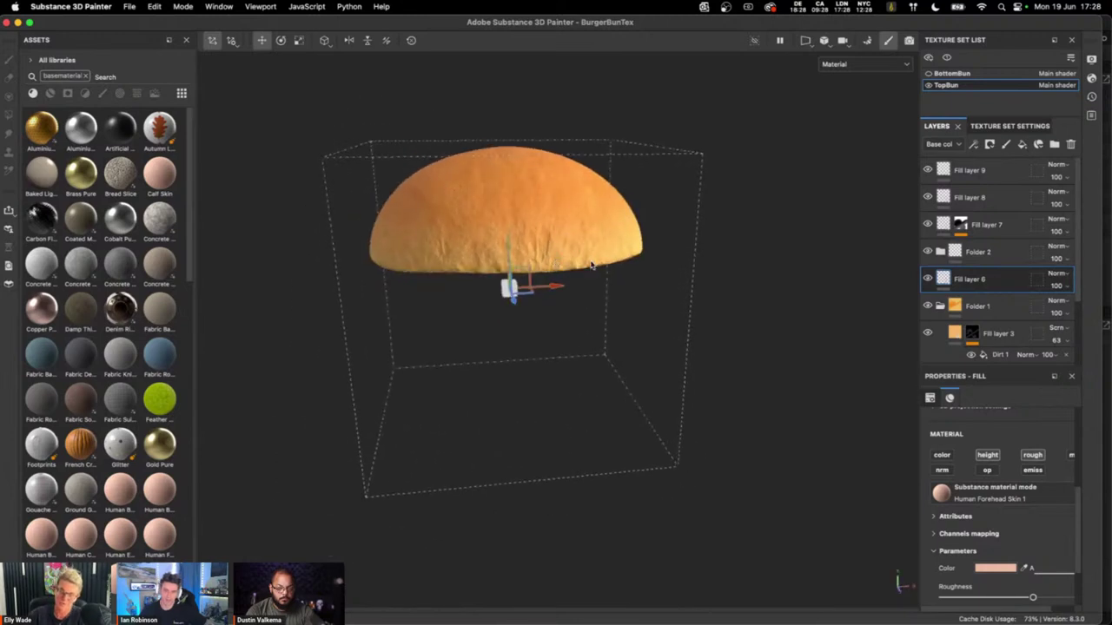
left_click_drag(555, 262, 665, 161, "alt")
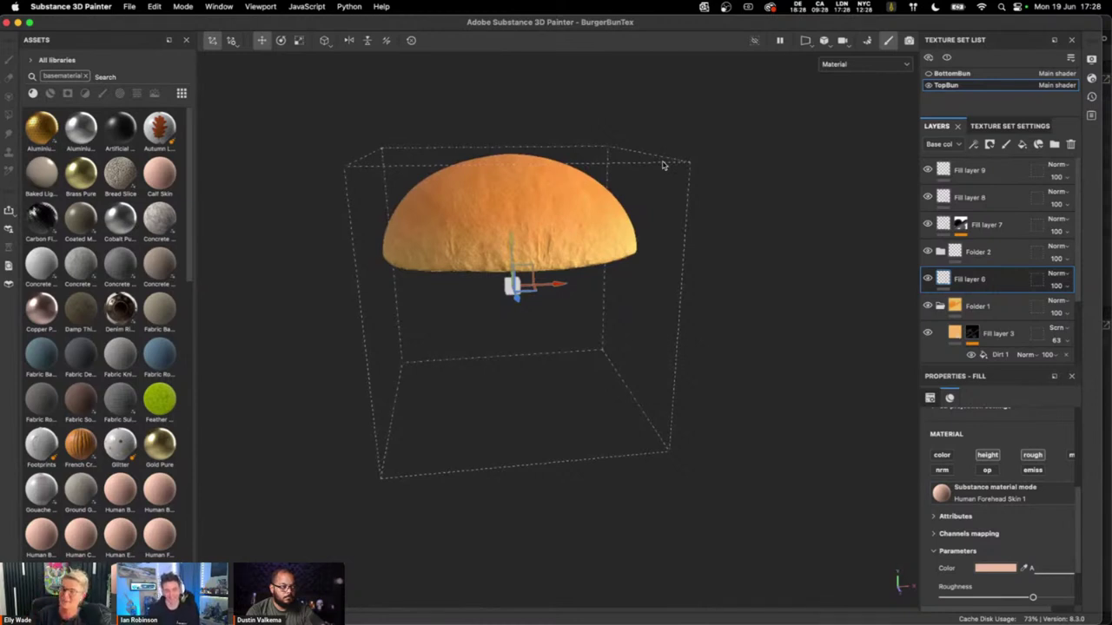
- Show BottomBun, make it the active texture set, and enable its orange Fill layer 4
left_click(928, 73)
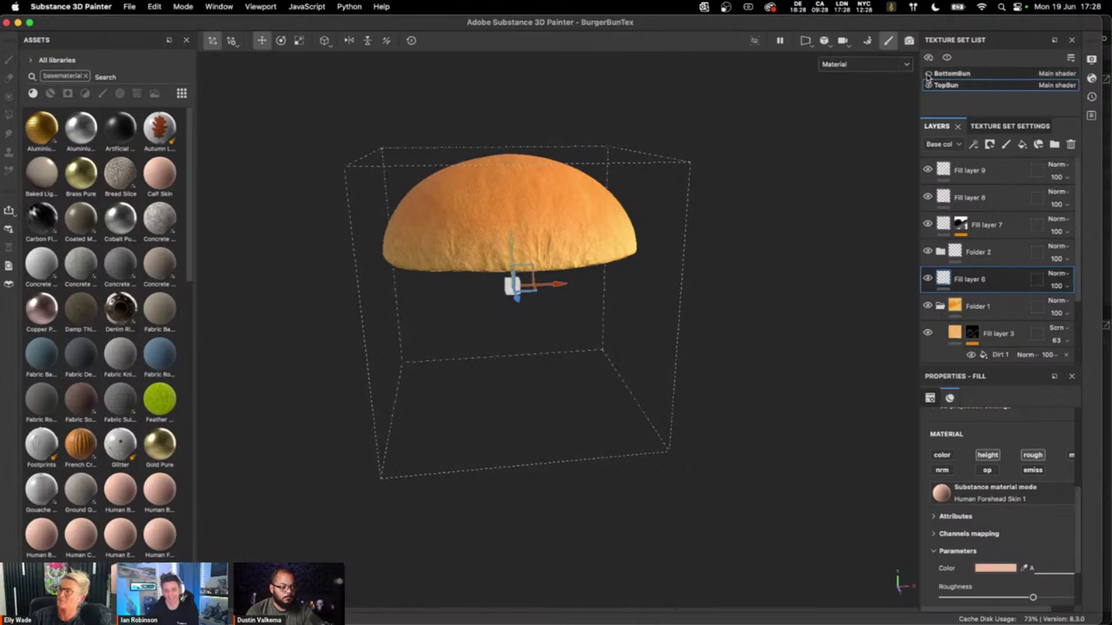
left_click(984, 74)
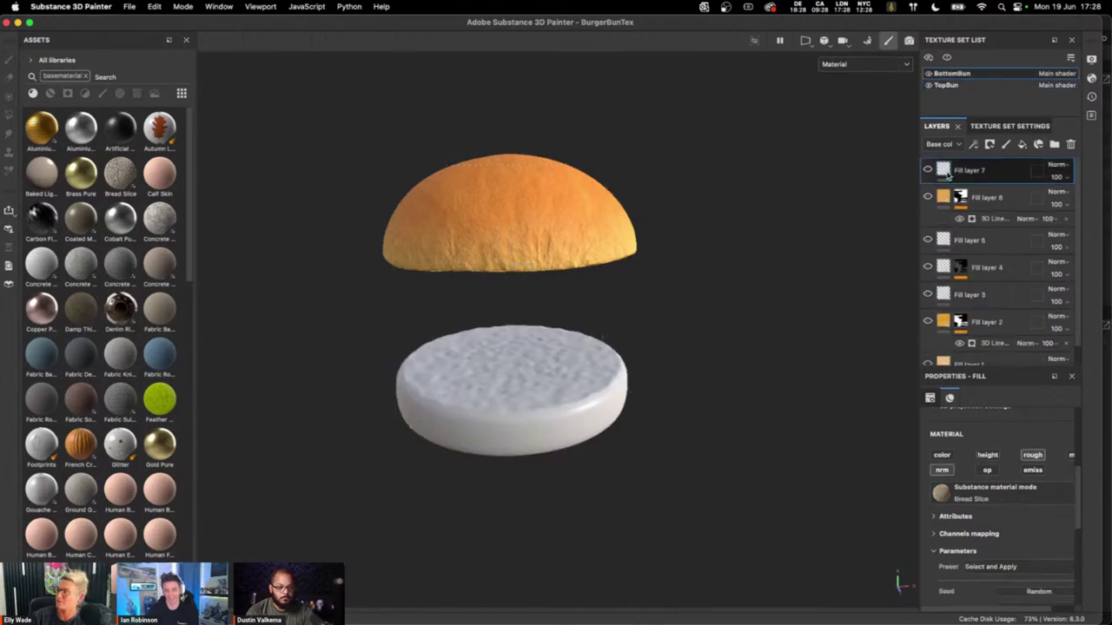
left_click(927, 268)
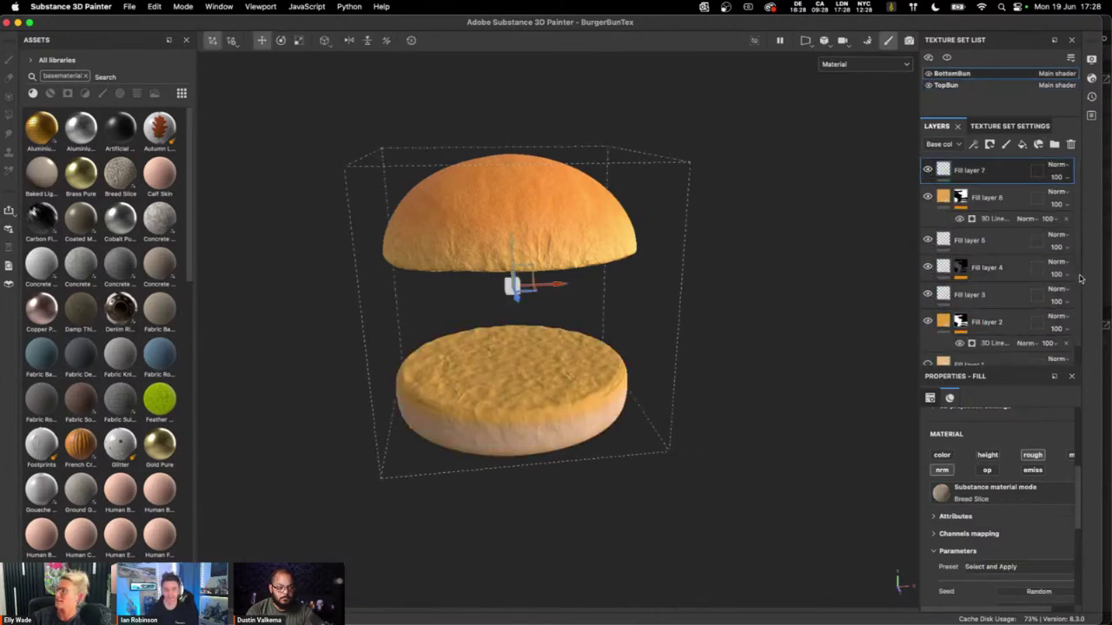
scroll(1077, 280, "down", 2)
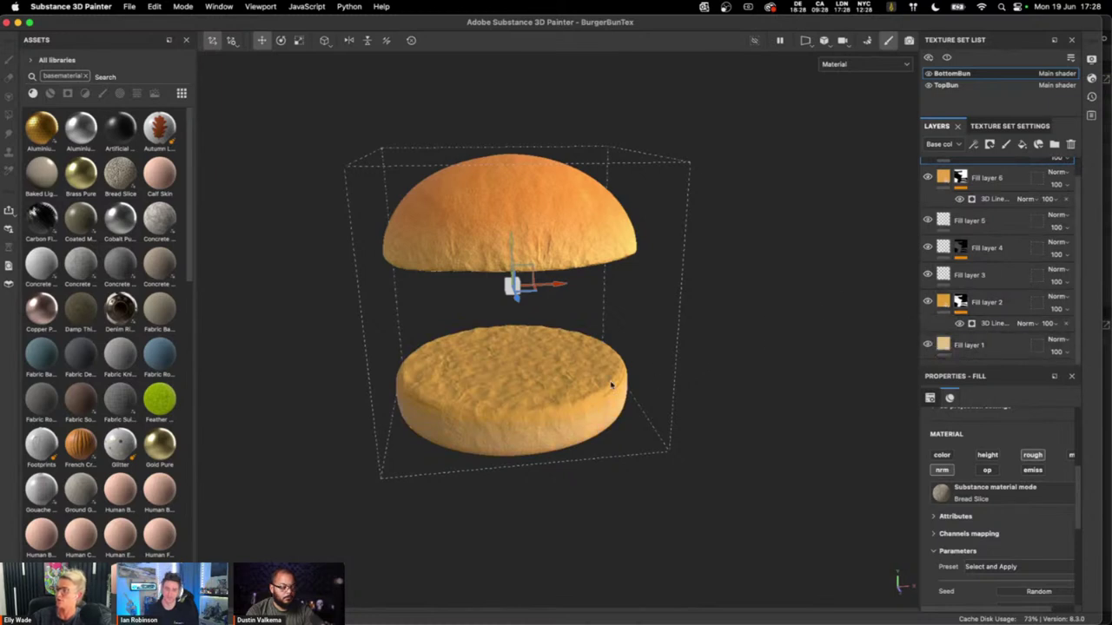
left_click_drag(549, 341, 654, 265, "alt")
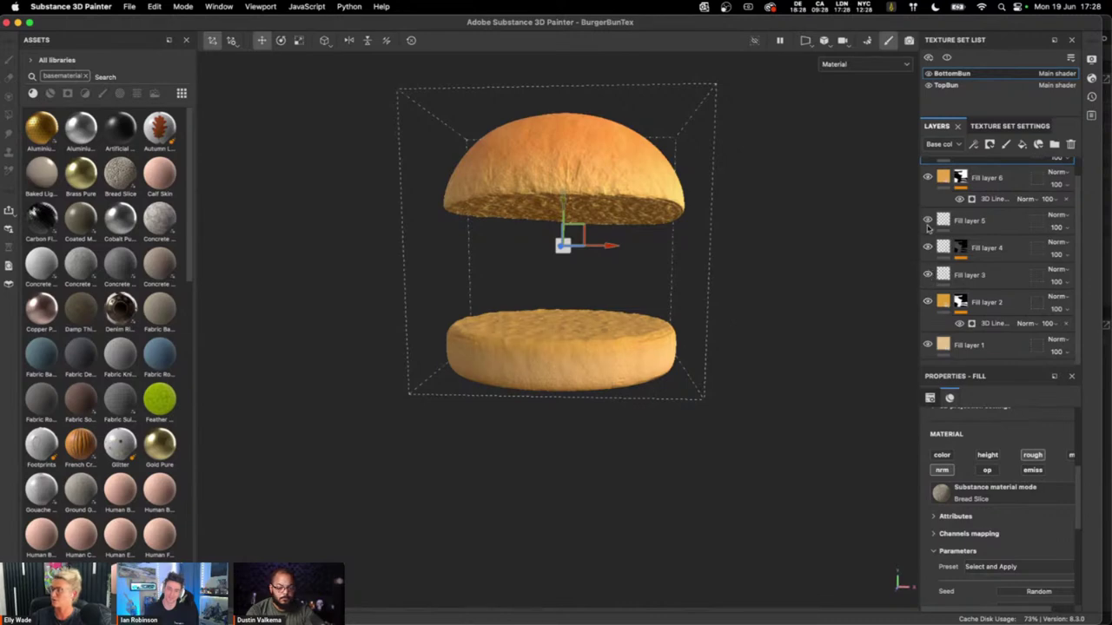
mouse_move(686, 312)
left_mouse_down("alt")
mouse_move(752, 272)
mouse_move(698, 377)
mouse_move(726, 331)
mouse_move(704, 310)
left_mouse_up("alt")
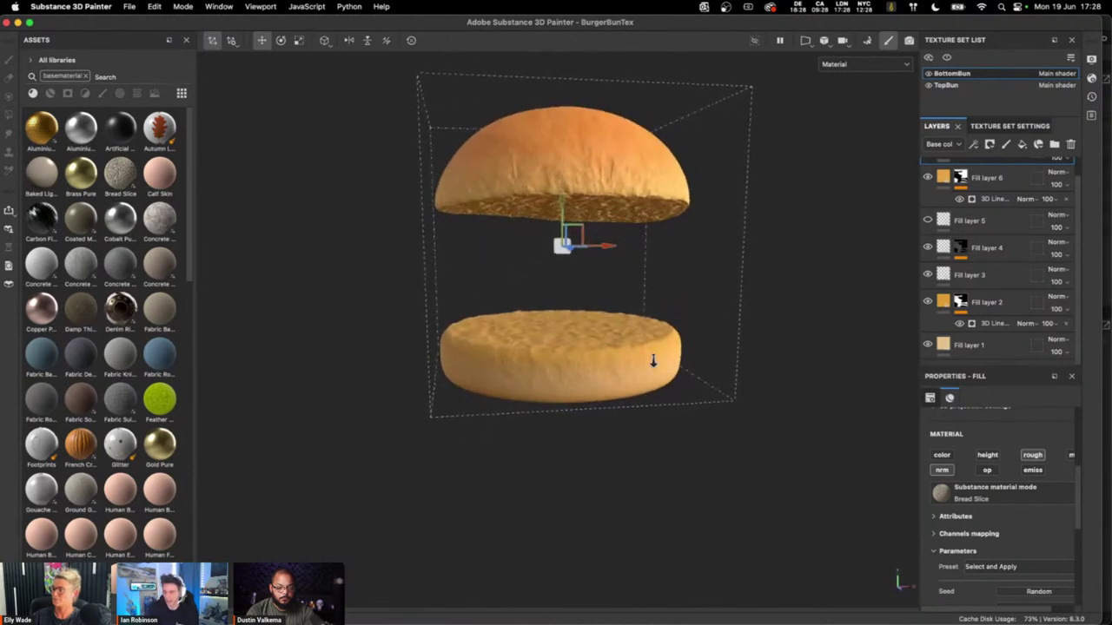
left_click_drag(652, 359, 640, 365, "alt")
middle_click_drag(640, 365, 597, 429, "alt")
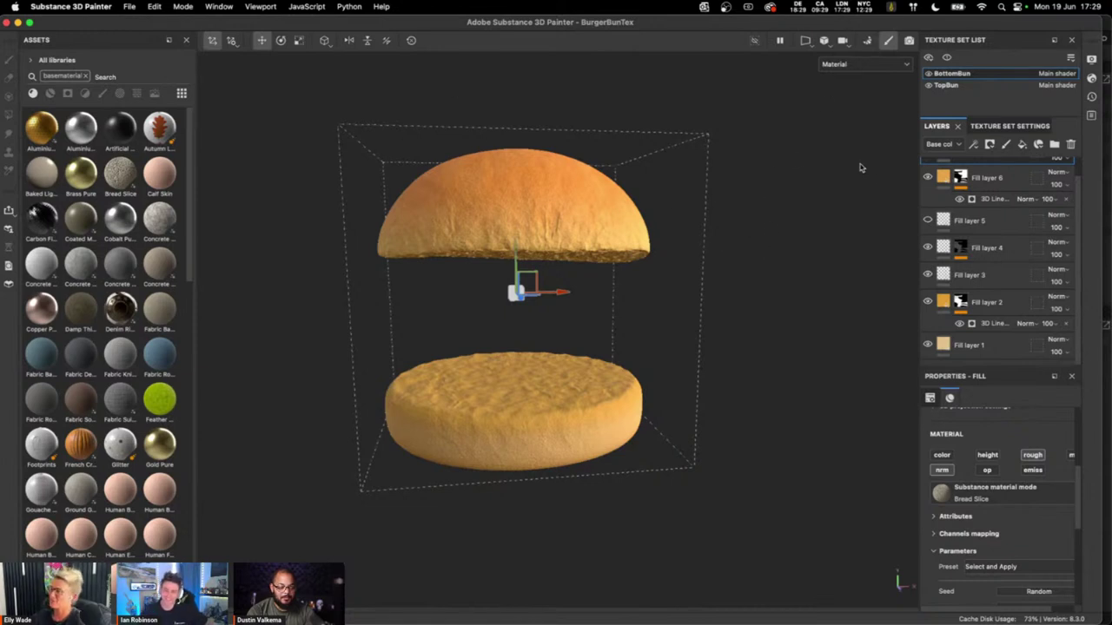
left_click_drag(1080, 177, 1087, 157)
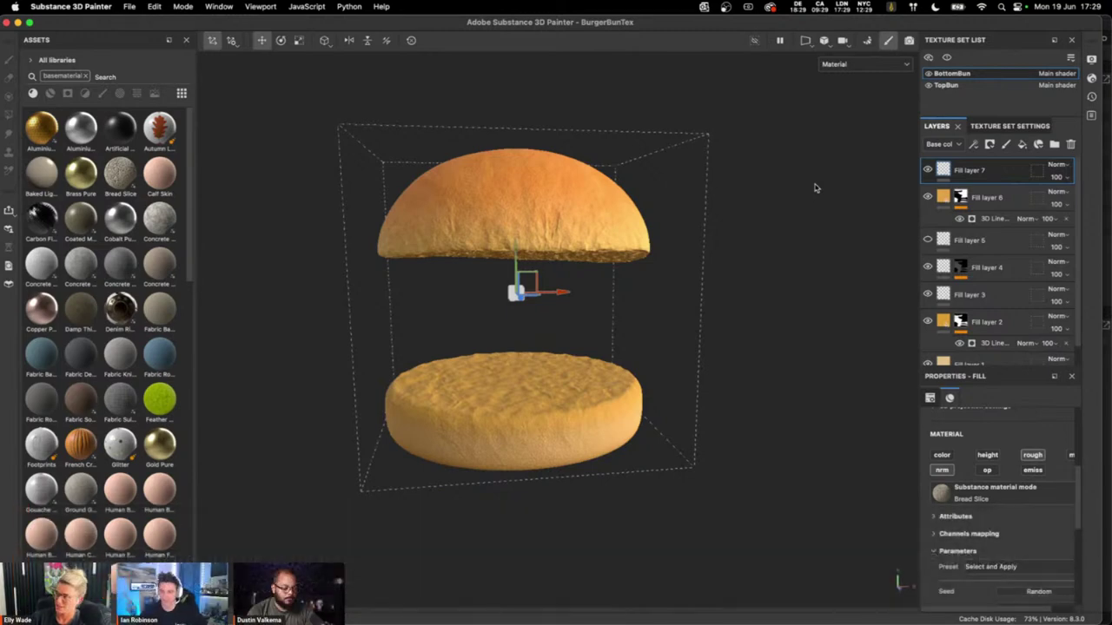
- Display BottomBun's Texture Set Settings, leaving the resolution at 4096
left_click(1009, 126)
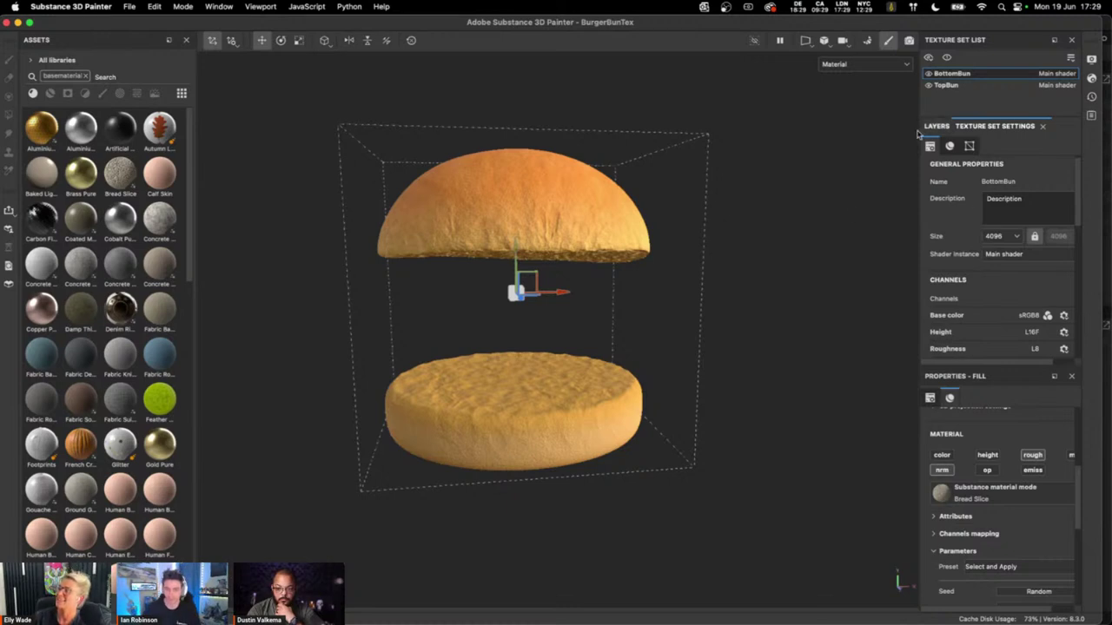
left_click(1005, 237)
left_click(955, 220)
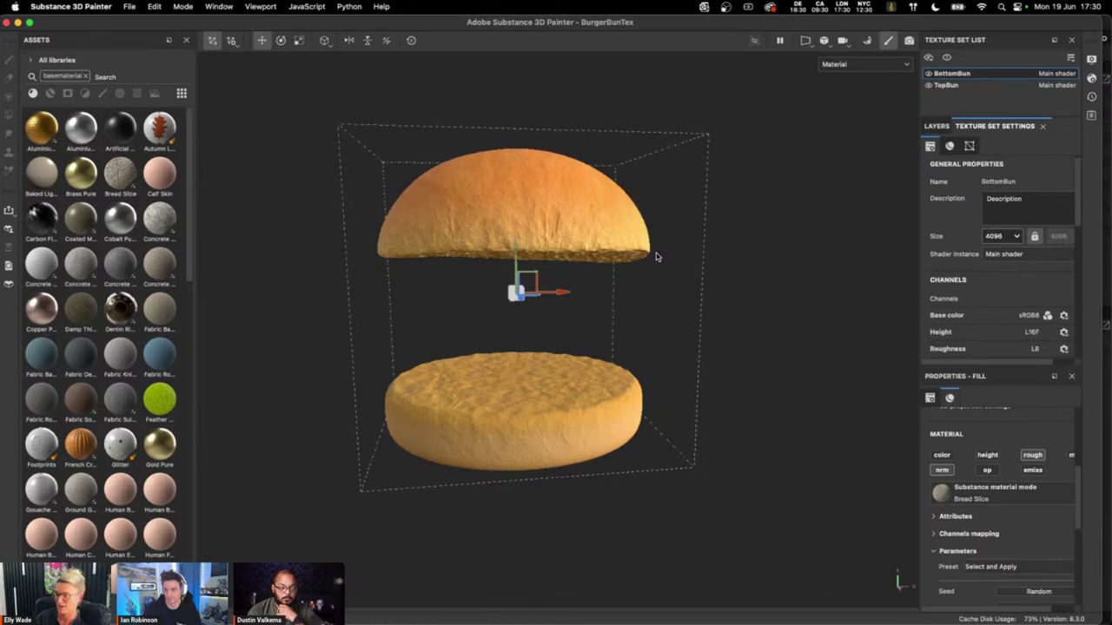
left_click(136, 10)
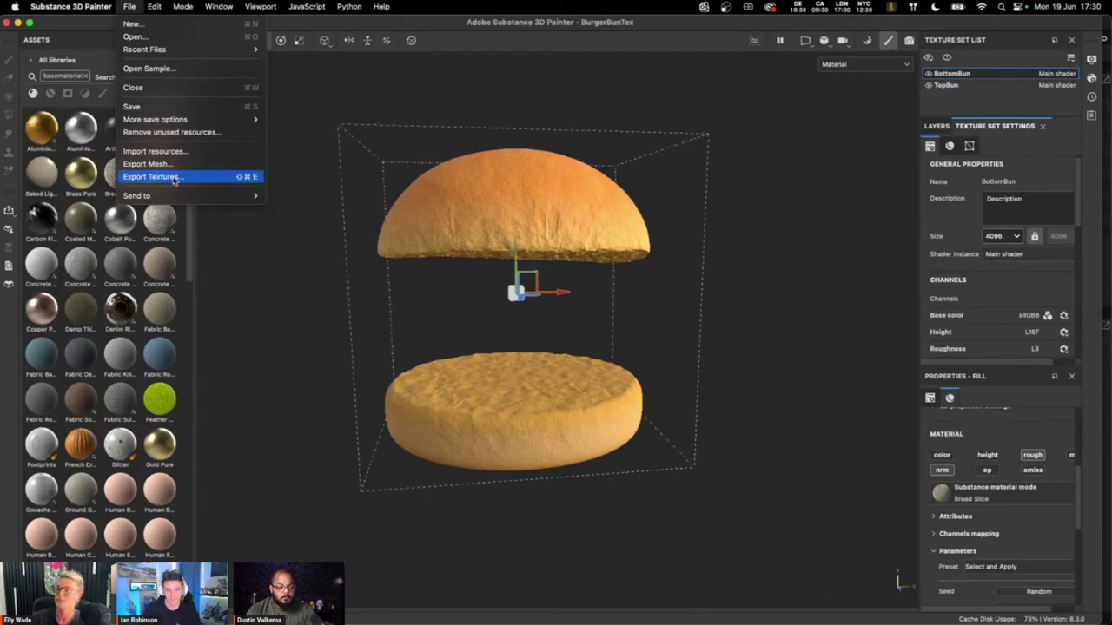
- Back out of Export Mesh and bring up the Export Textures dialog instead
left_click(169, 165)
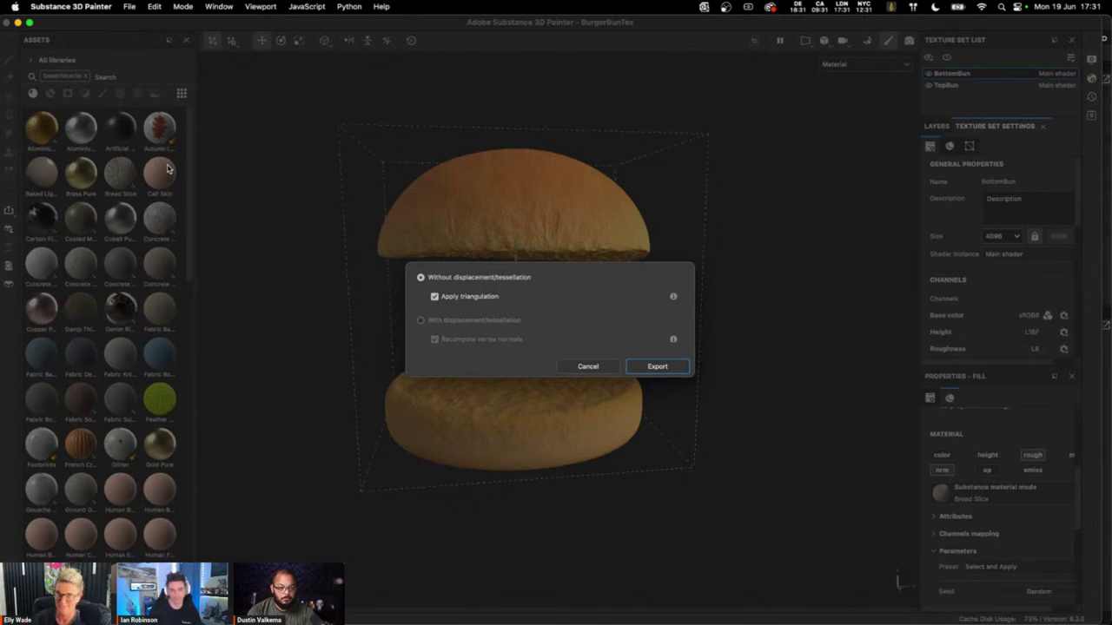
left_click(588, 366)
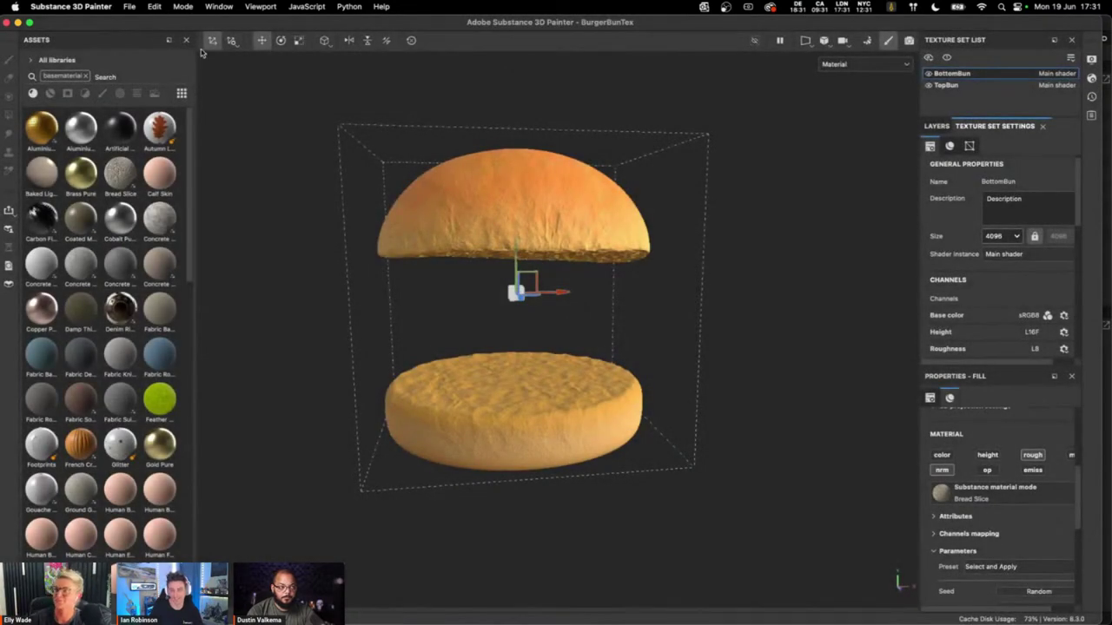
left_click(132, 7)
mouse_move(182, 7)
mouse_move(127, 9)
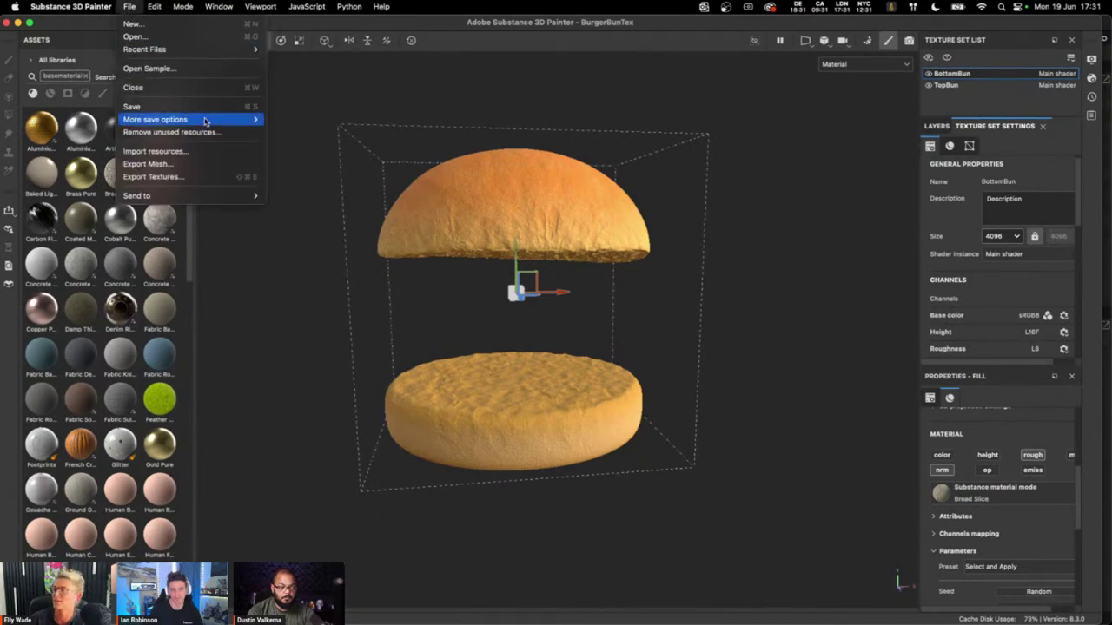
left_click(180, 178)
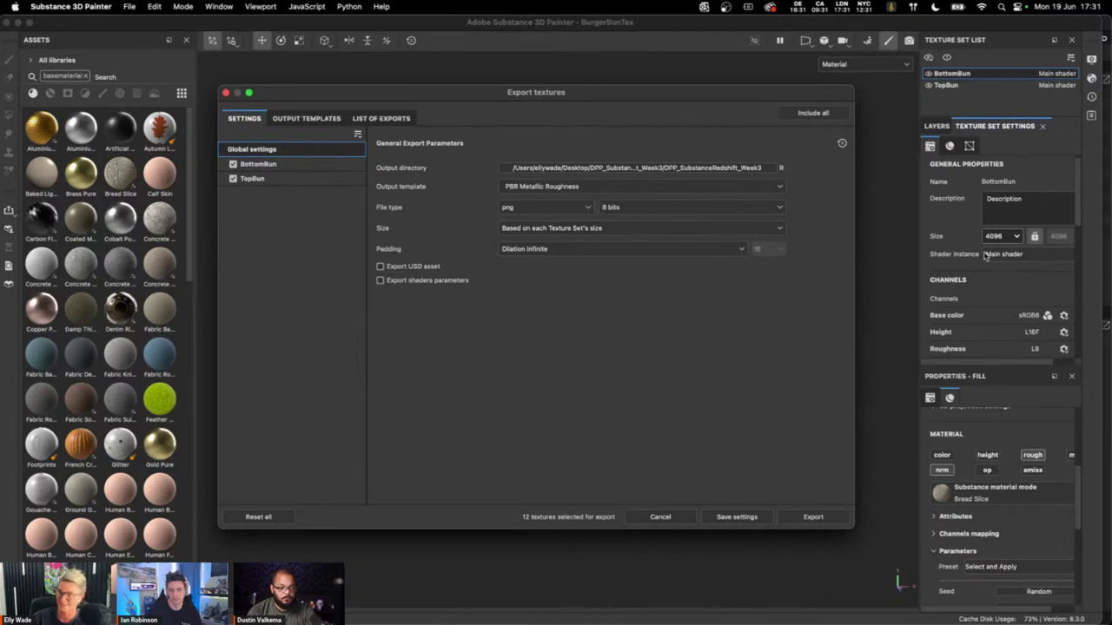
- Select the Redshift (rsMaterial) output template, review its 12 exports, and cancel without exporting
left_click(310, 119)
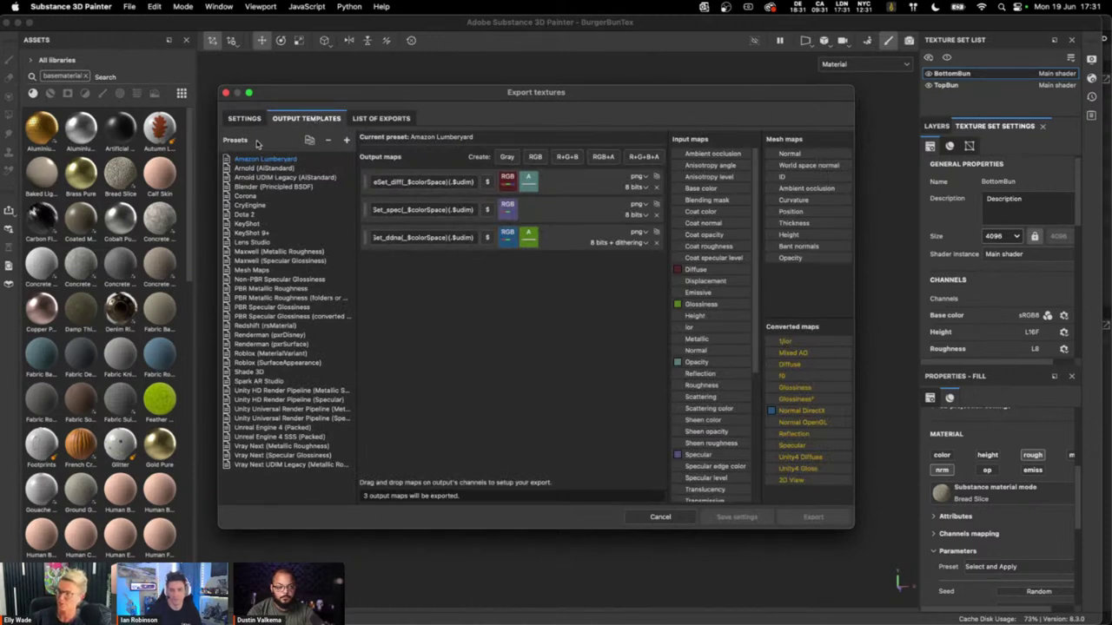
left_click(260, 326)
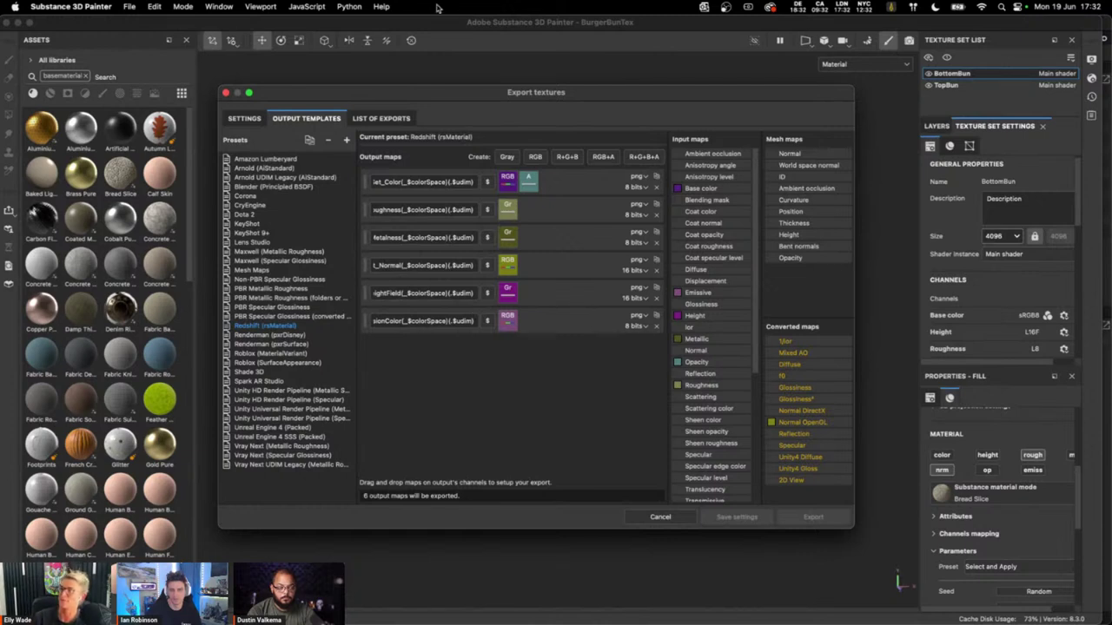
left_click(381, 126)
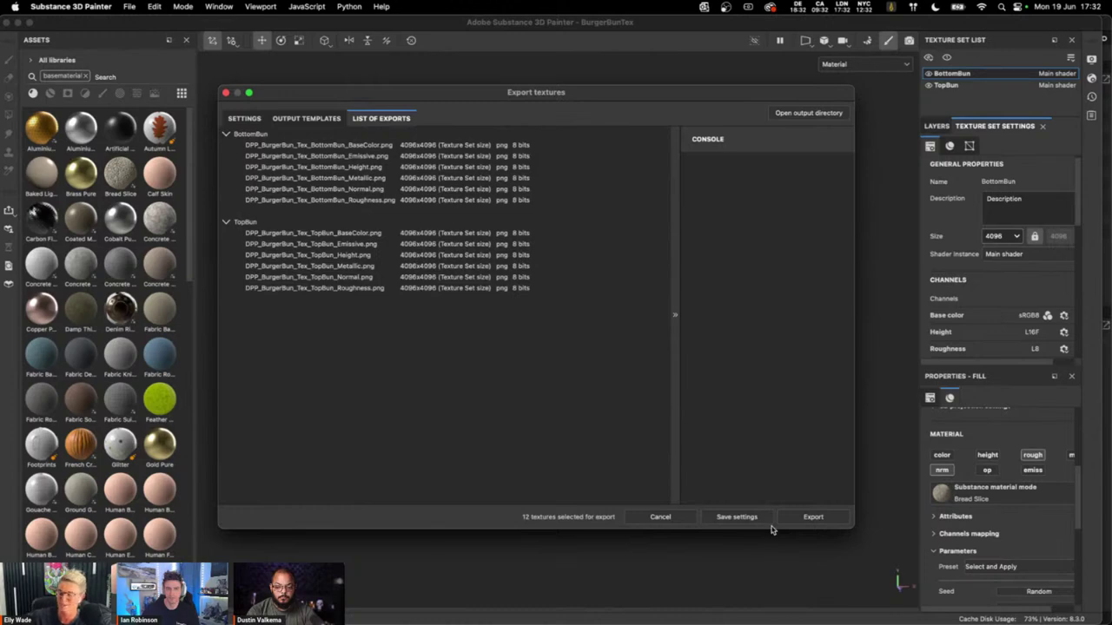
left_click(657, 520)
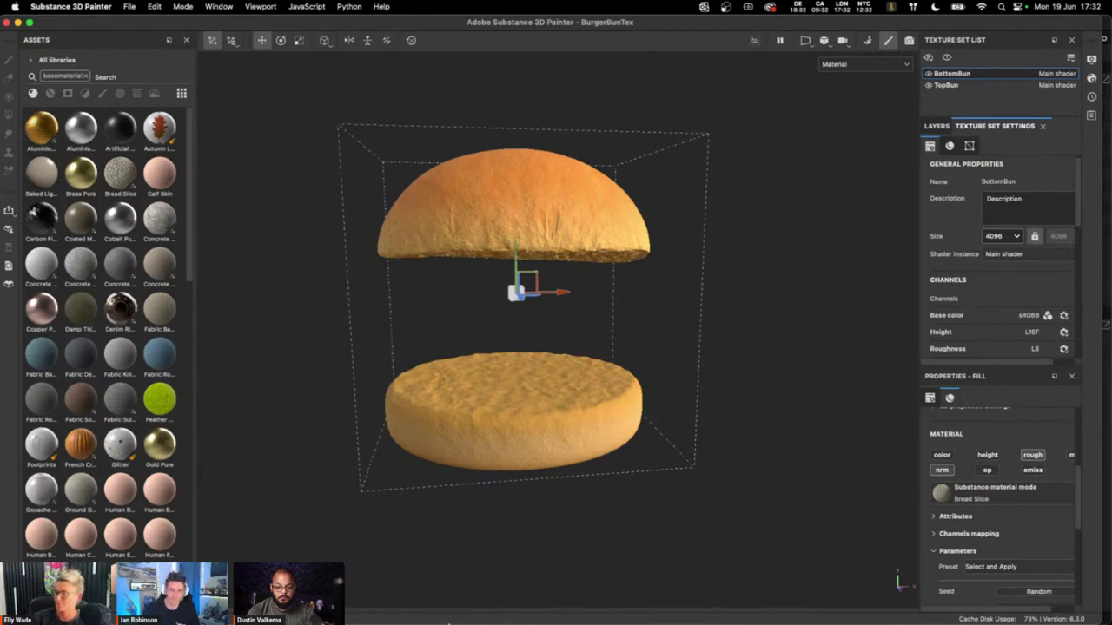
- Switch to Cinema 4D's burger scene and close the Material Manager to widen the viewport
mouse_move(443, 620)
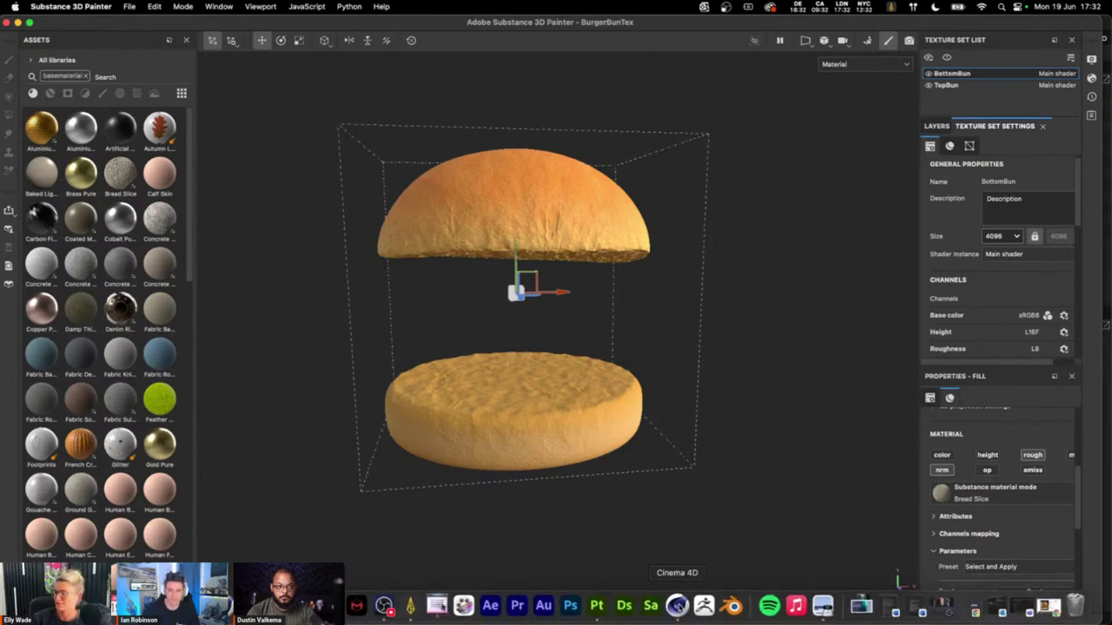
left_click(676, 605)
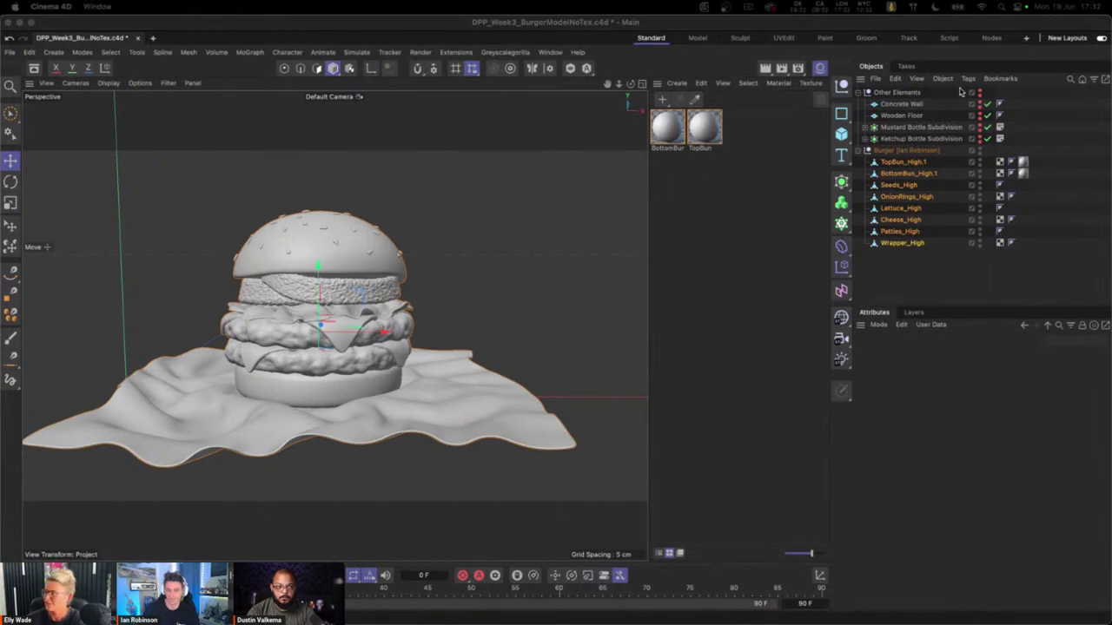
left_click(818, 70)
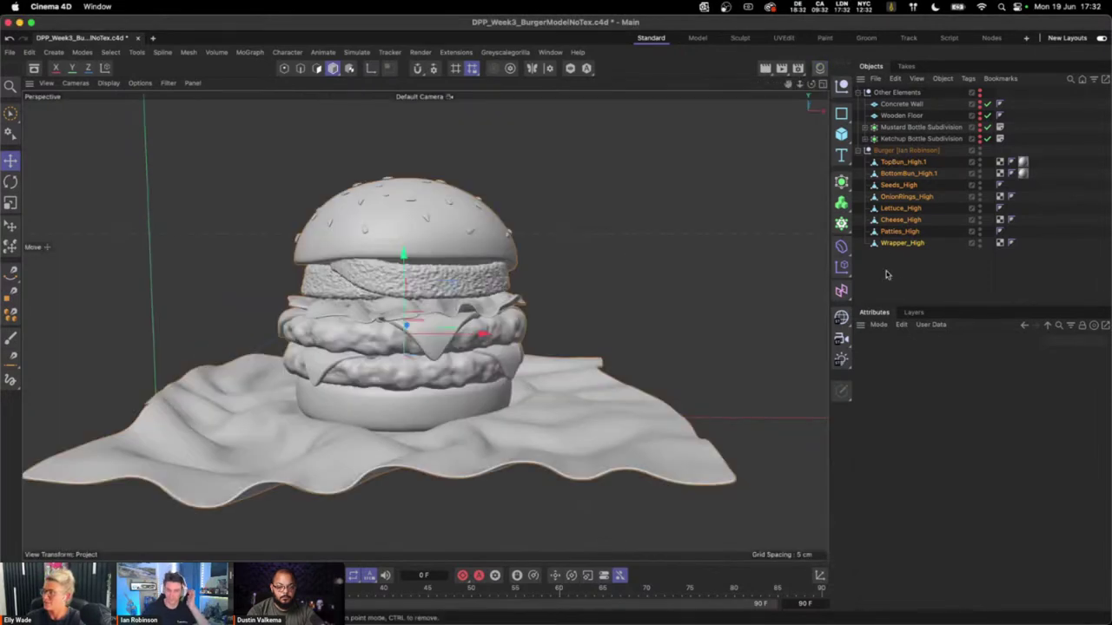
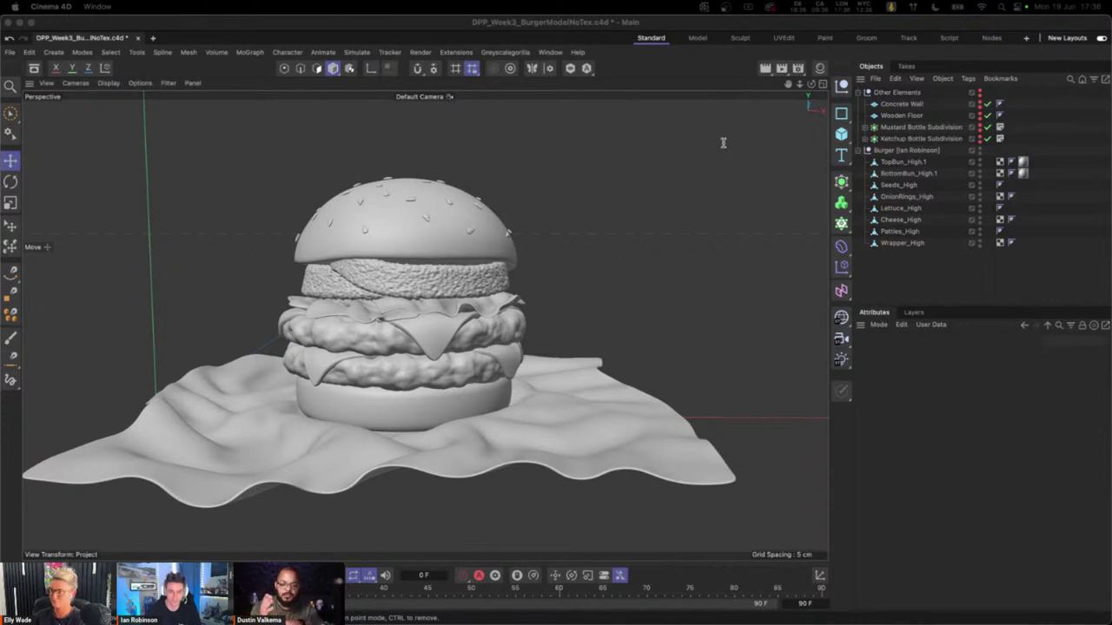
- Add a cylinder, shrink its radius to 16 cm, then delete it
left_click(841, 133)
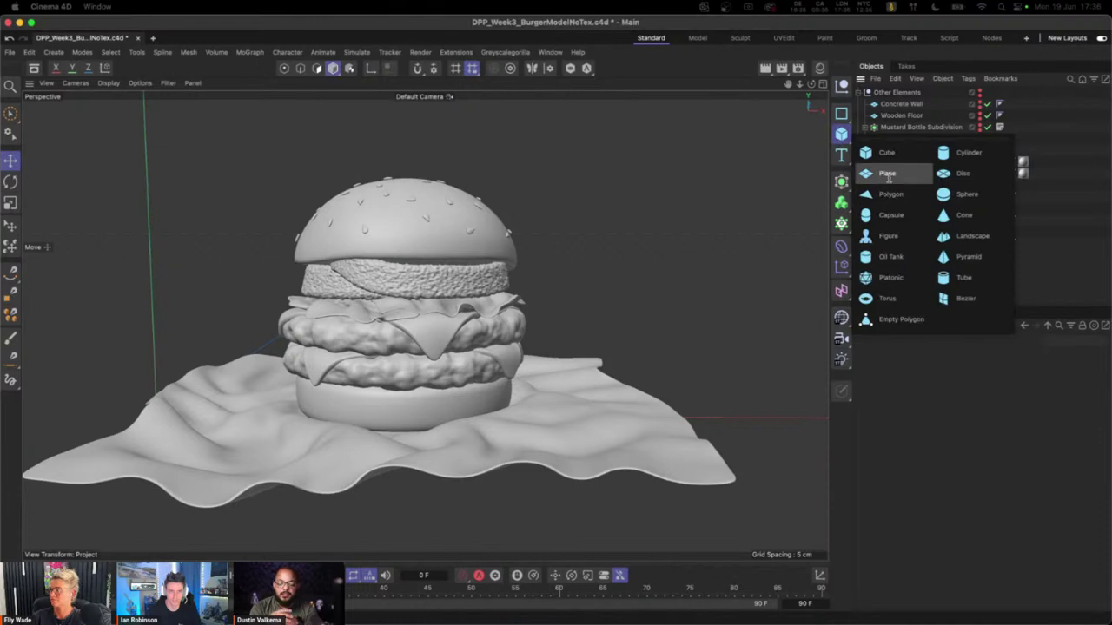
left_click(963, 156)
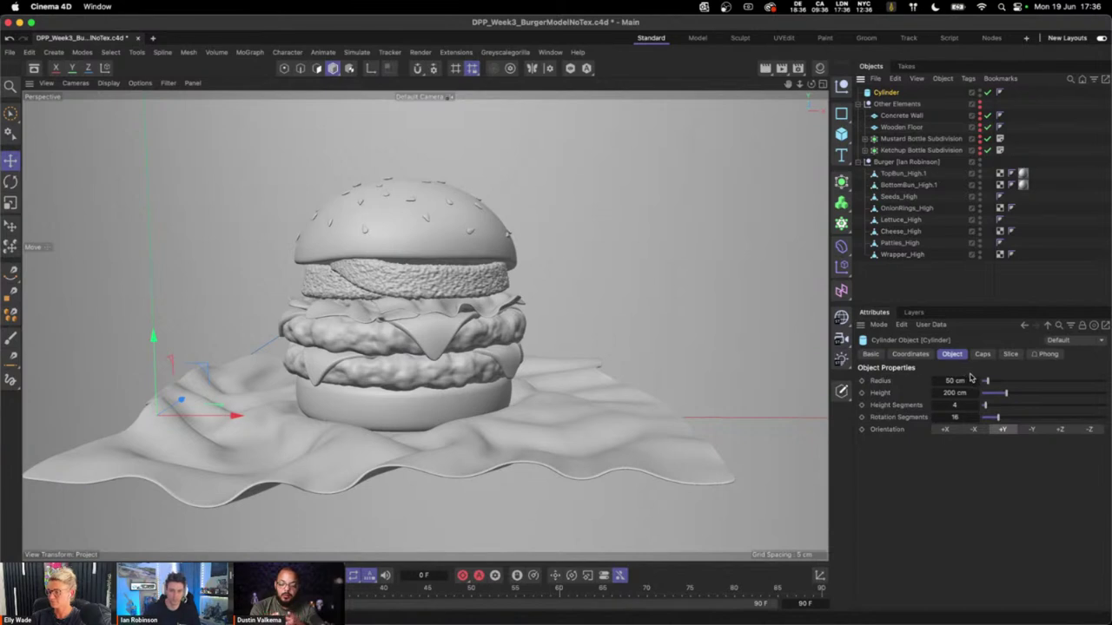
mouse_move(986, 381)
left_mouse_down()
mouse_move(988, 393)
mouse_move(963, 393)
mouse_move(979, 387)
left_mouse_up()
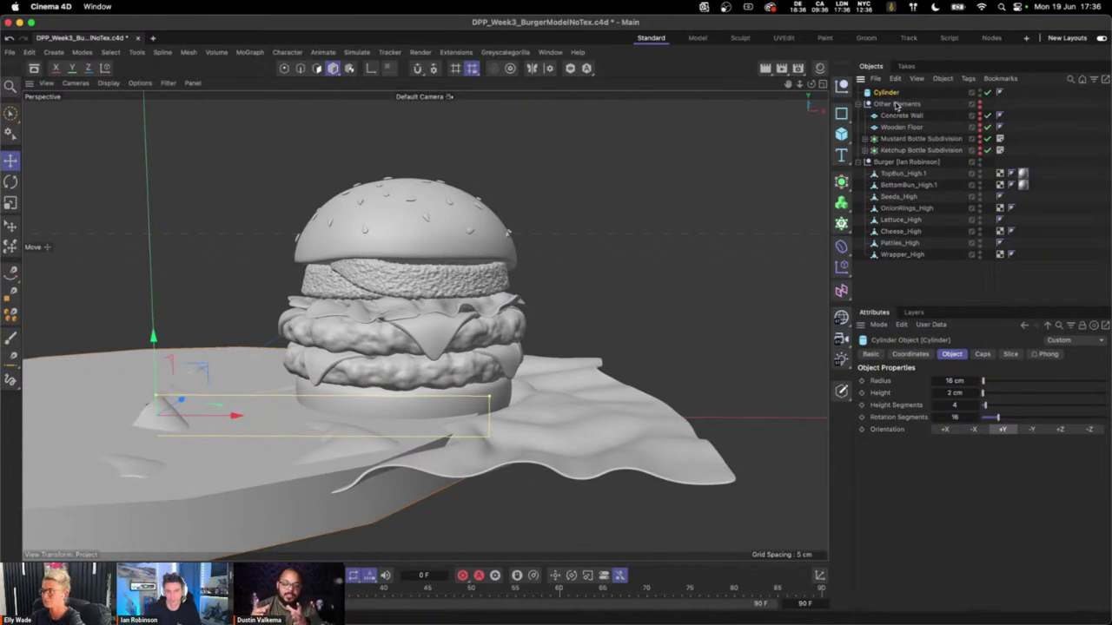
key("Delete")
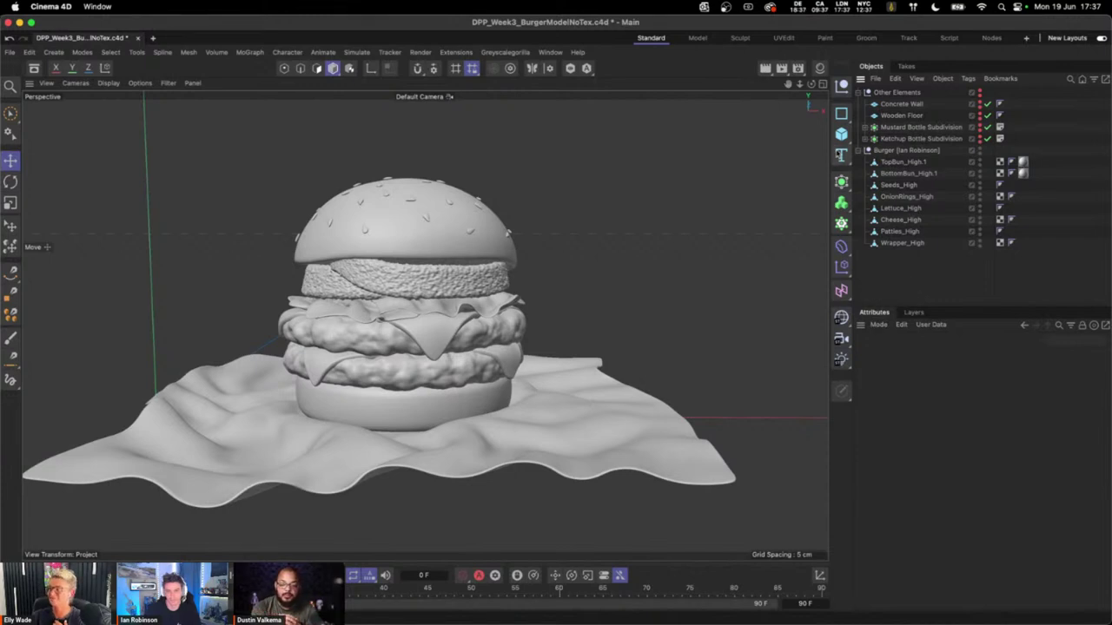
- Add a human figure for scale reference, frame it in view, then delete it
left_click(840, 133)
left_click(895, 236)
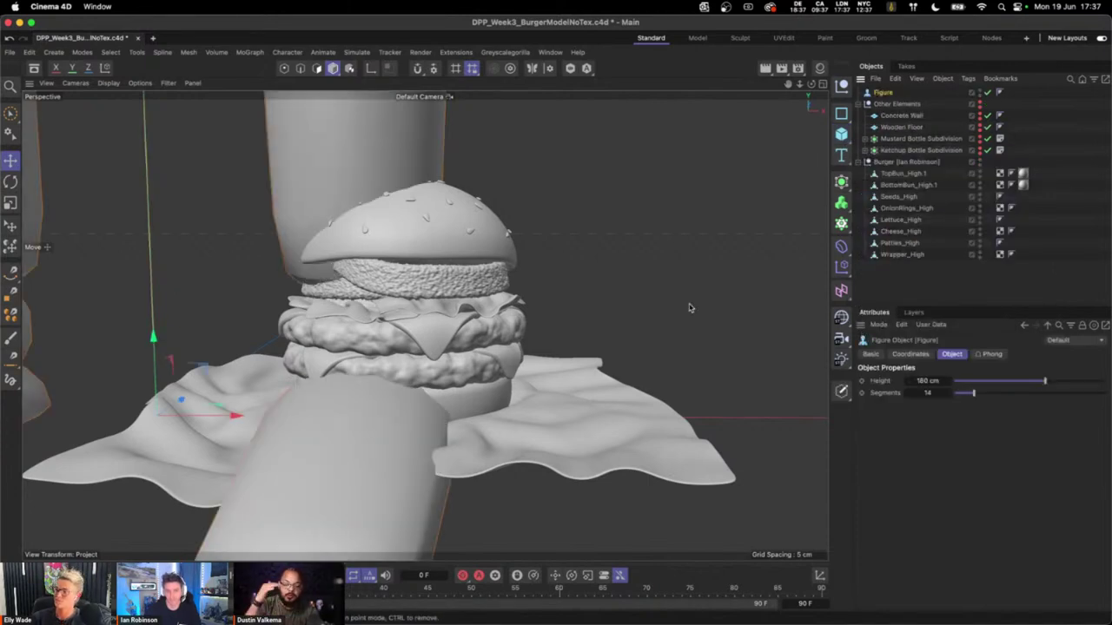
scroll(647, 261, "down", 5)
scroll(637, 267, "down", 5)
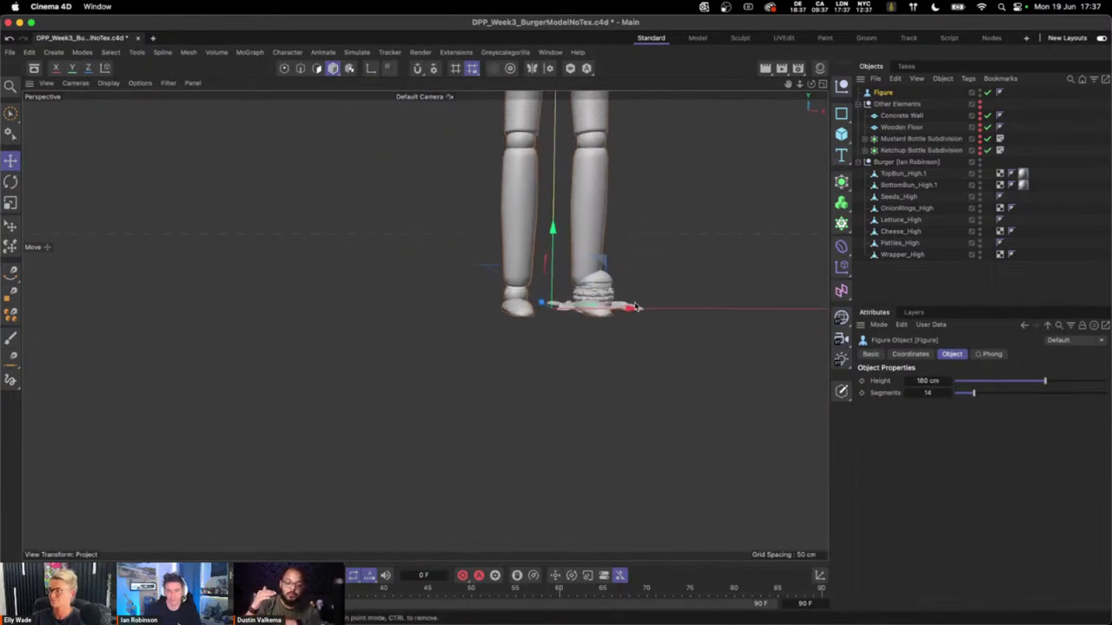
key("o")
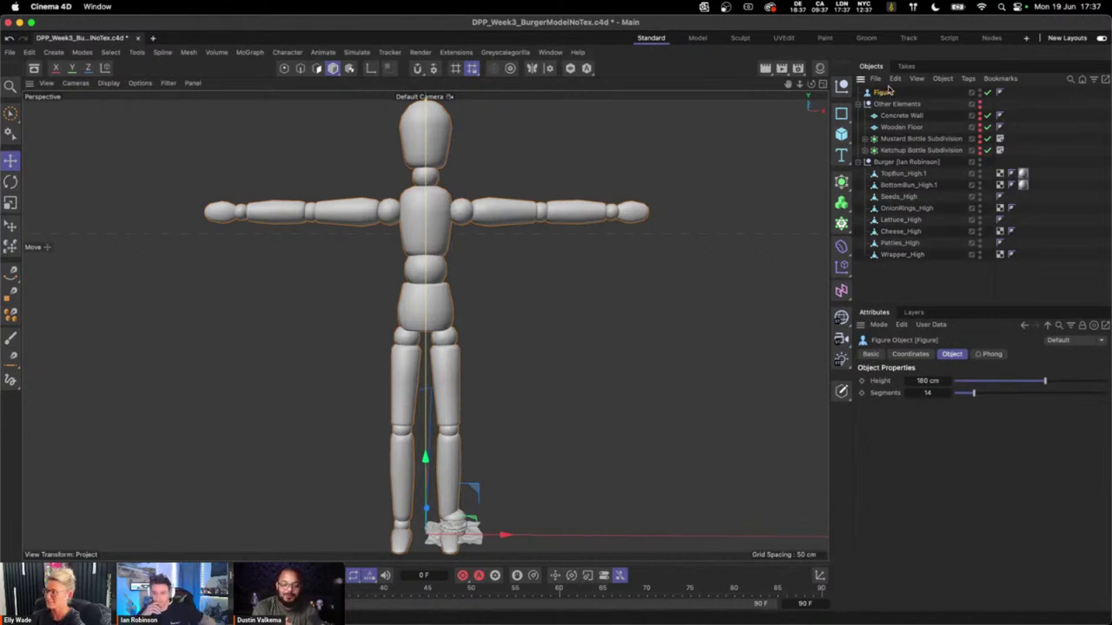
key("Delete")
- Select and frame the burger's top bun, then deselect it
left_click(458, 514)
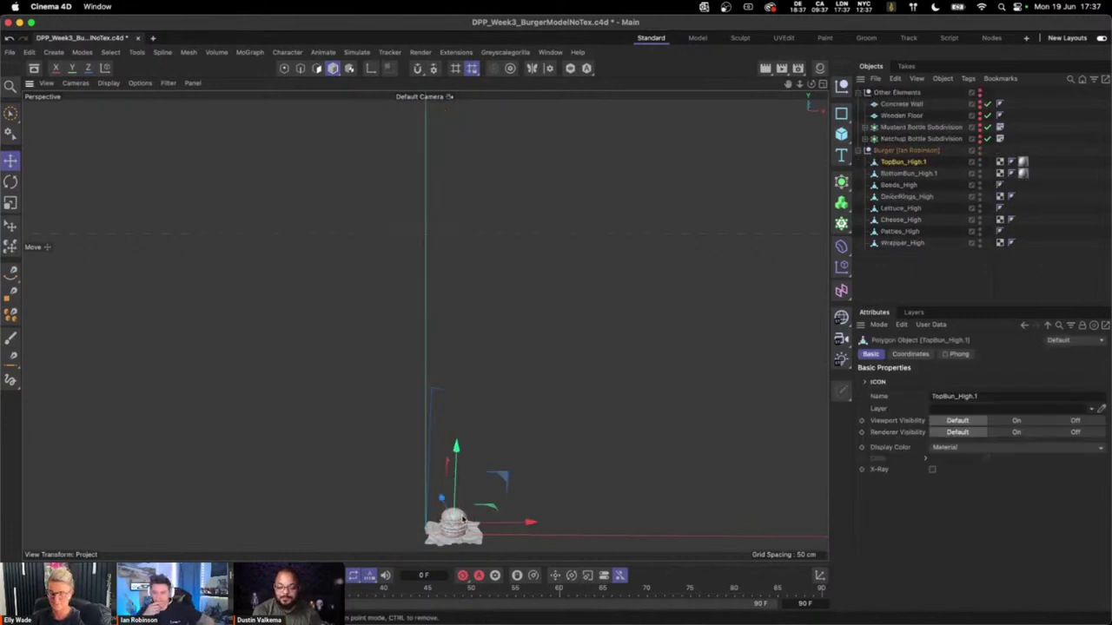
key("o")
scroll(646, 391, "down", 10)
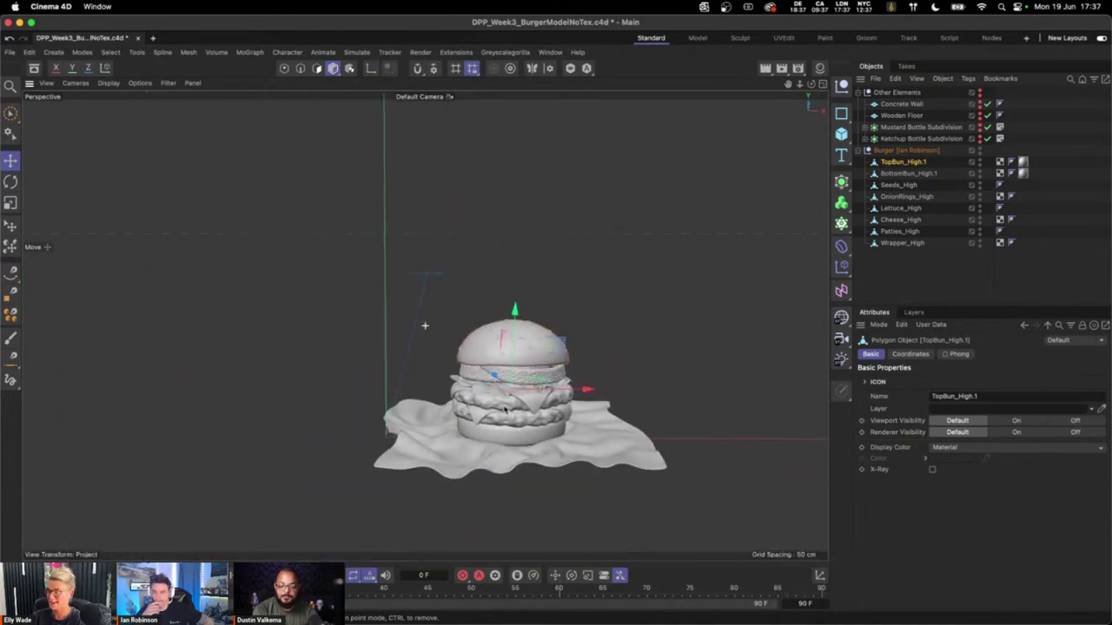
scroll(469, 375, "up", 3)
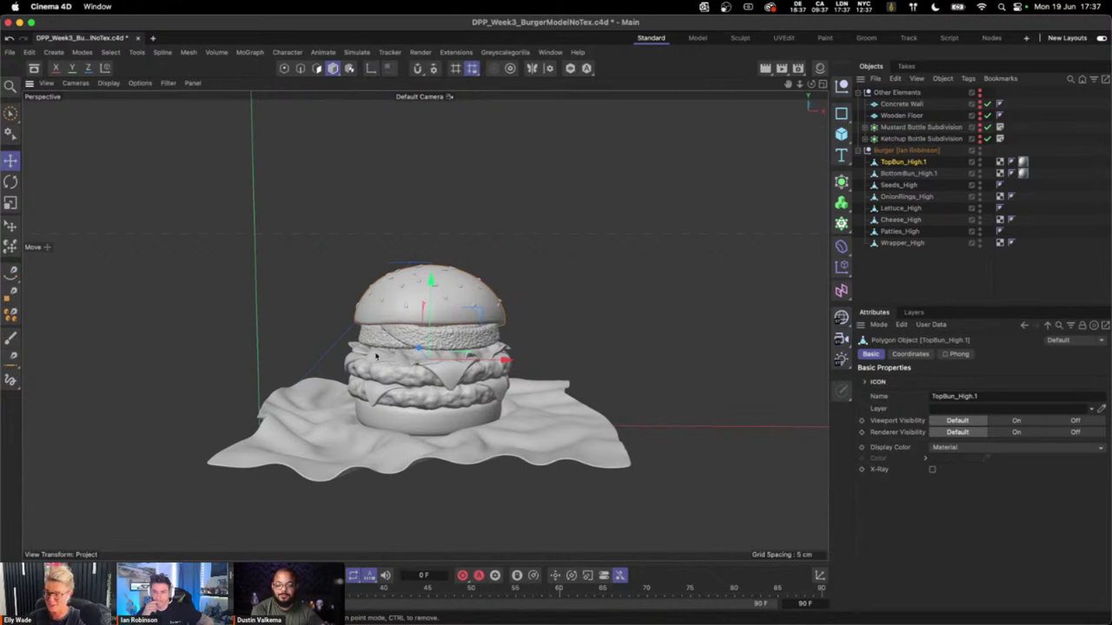
left_click(558, 270)
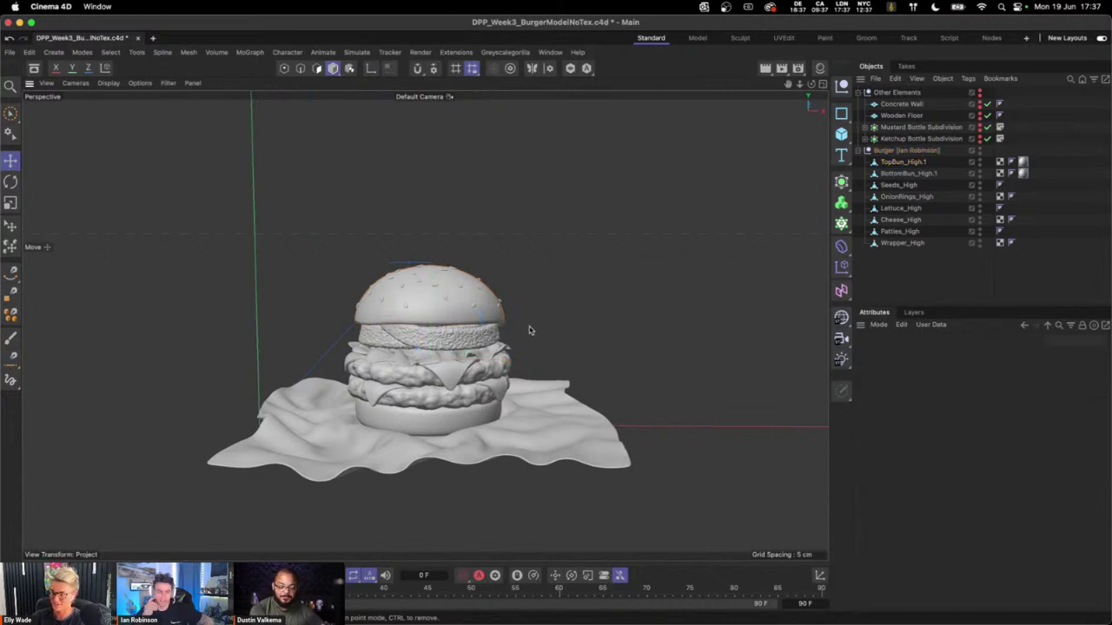
- Search the asset library for 'plate', then clear the search and close the library
left_click(36, 72)
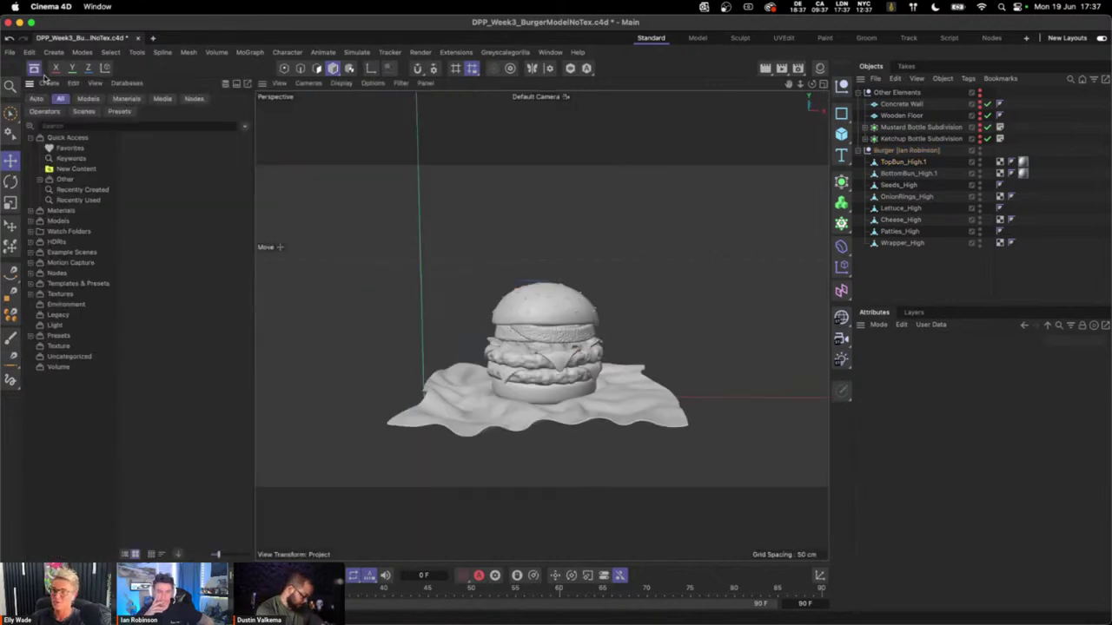
left_click(88, 126)
type("p")
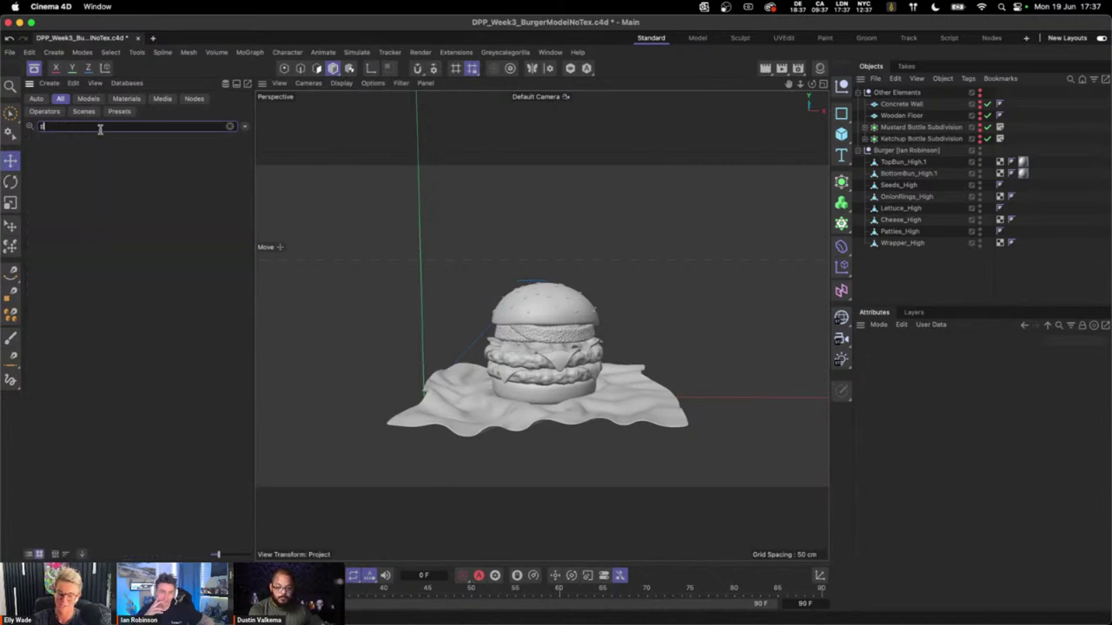
type("late")
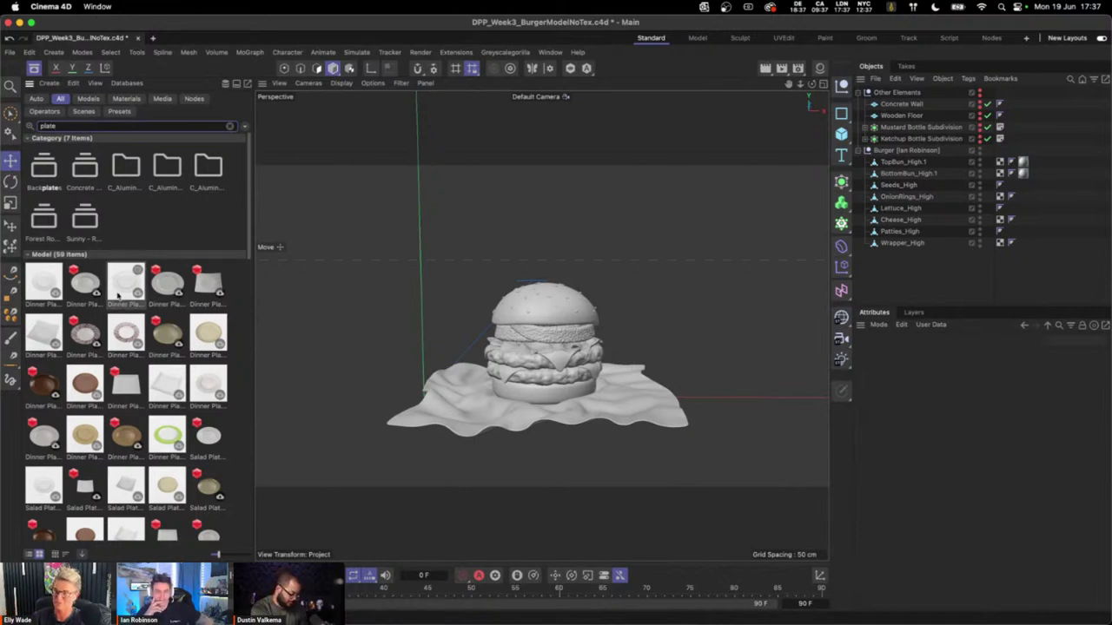
left_click(230, 127)
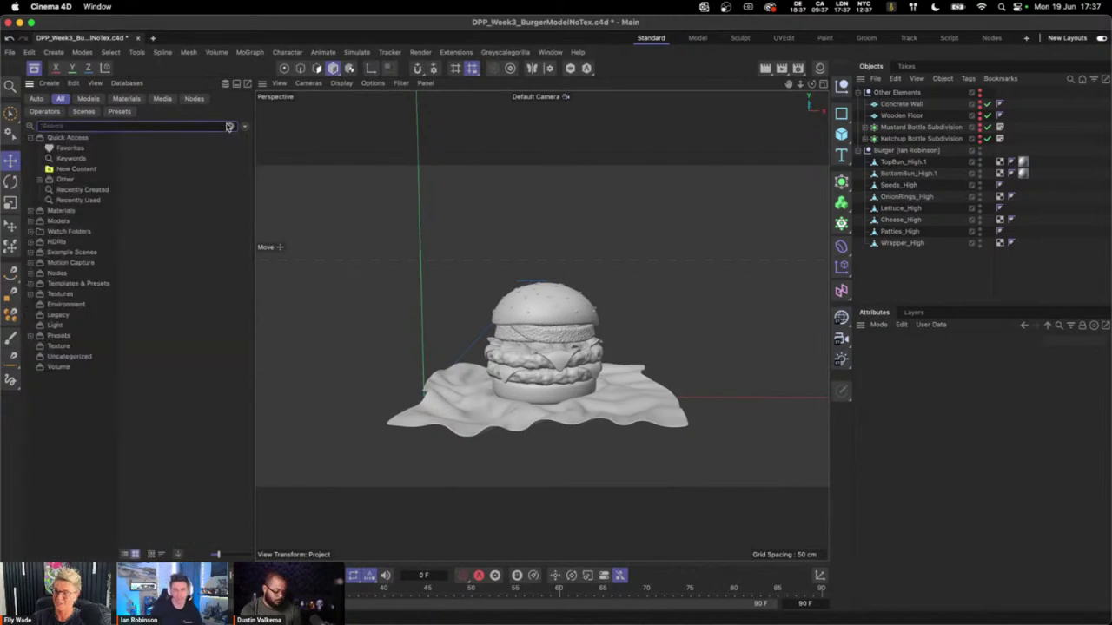
left_click(34, 70)
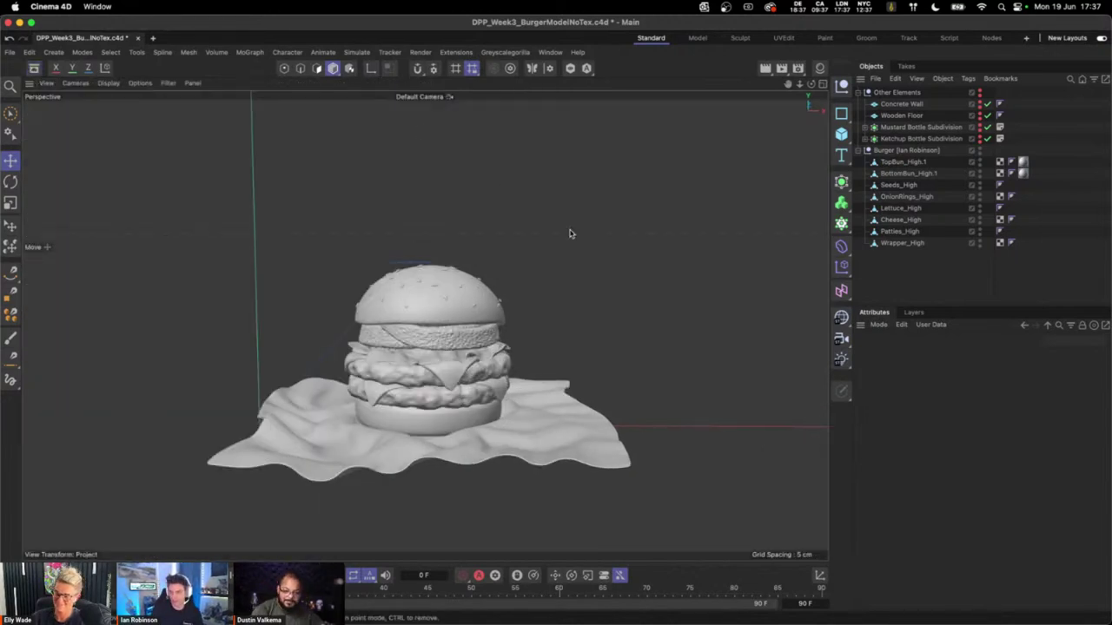
- Zoom the view, then switch to Finder with Cmd+Tab to open RSQT_PsLayers.c4d
scroll(583, 331, "up", 5)
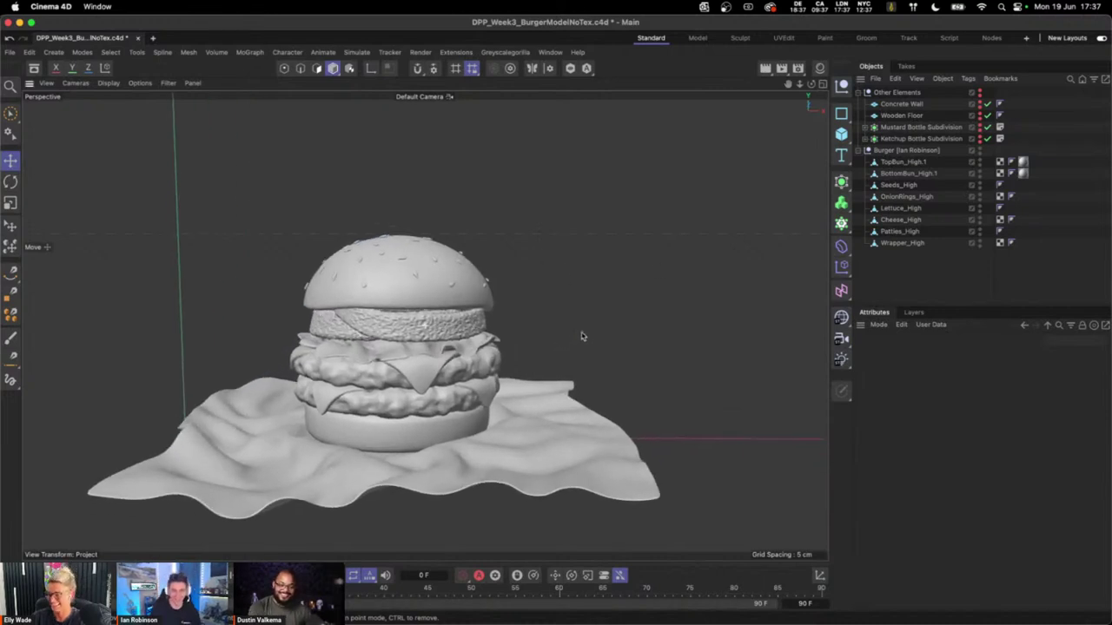
scroll(515, 297, "up", 2)
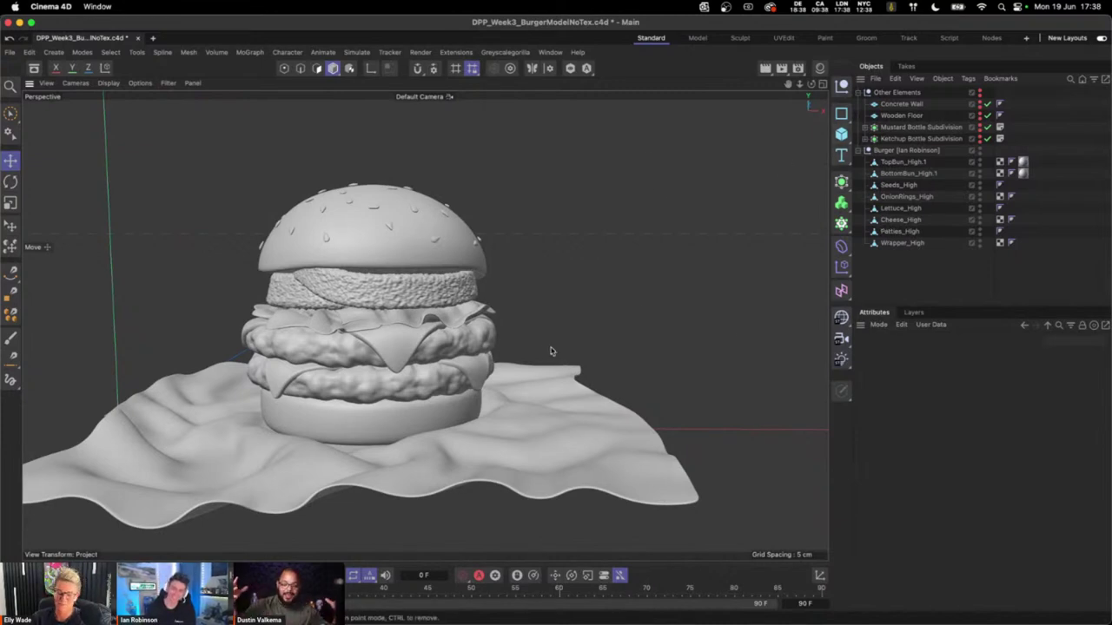
scroll(474, 365, "down", 5)
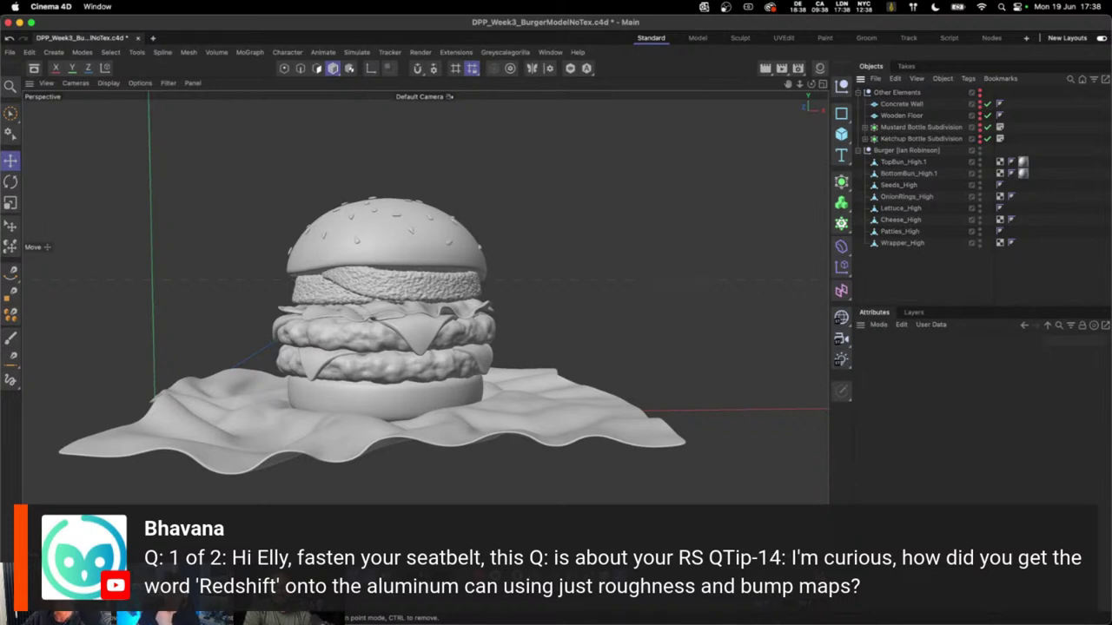
mouse_move(573, 621)
key("super+Tab")
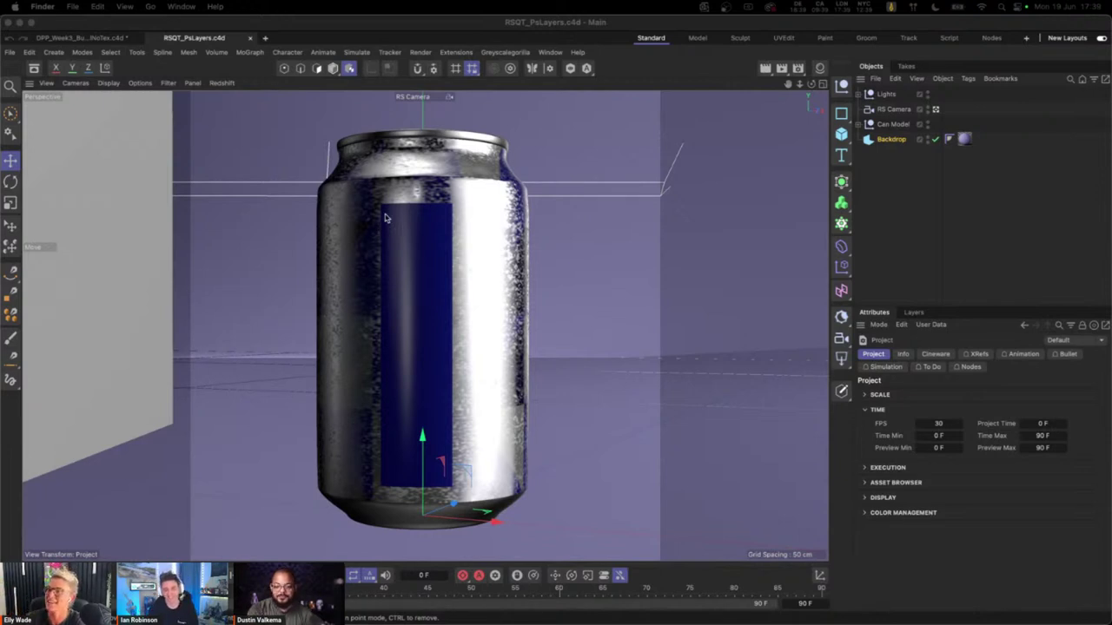
- Open the Redshift RenderView from the Window menu, positioned and enlarged over the can scene
left_click(603, 103)
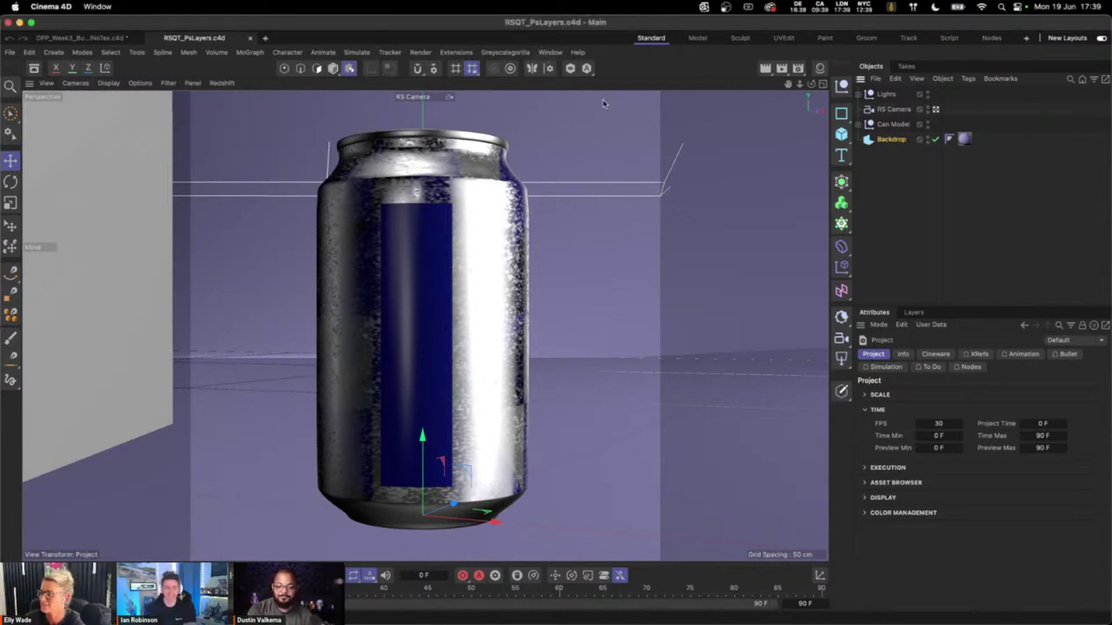
left_click(550, 52)
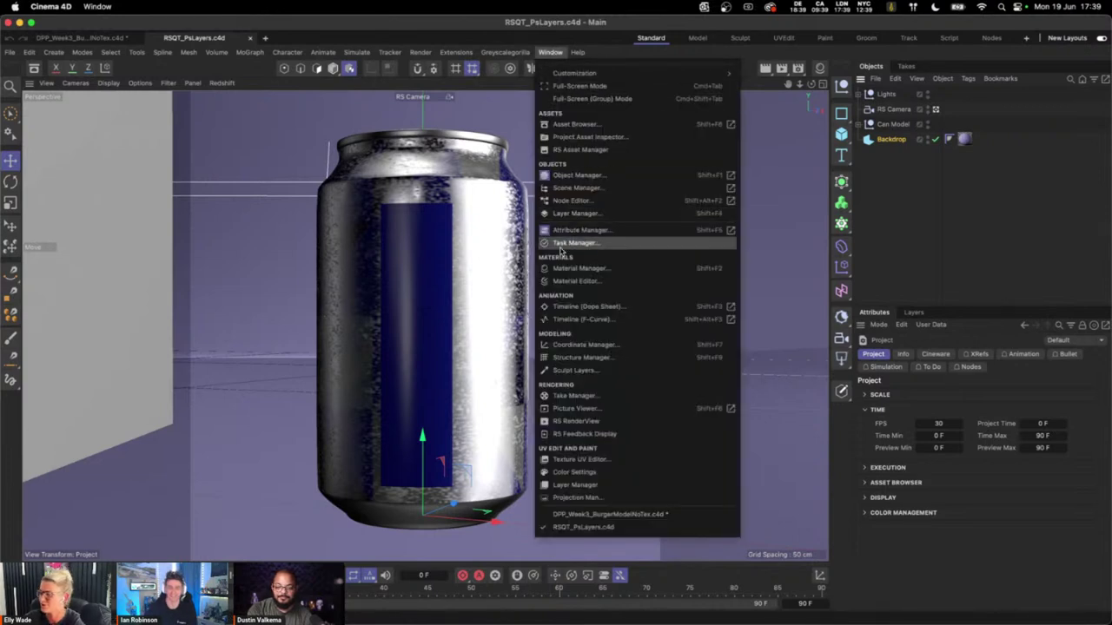
left_click(587, 423)
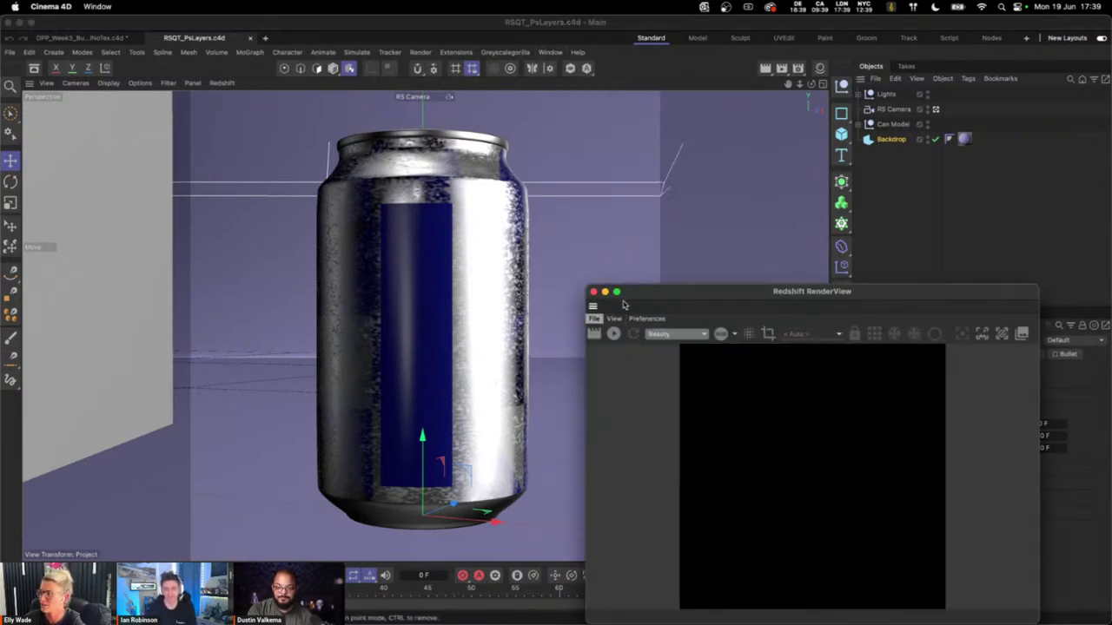
left_click_drag(641, 291, 185, 113)
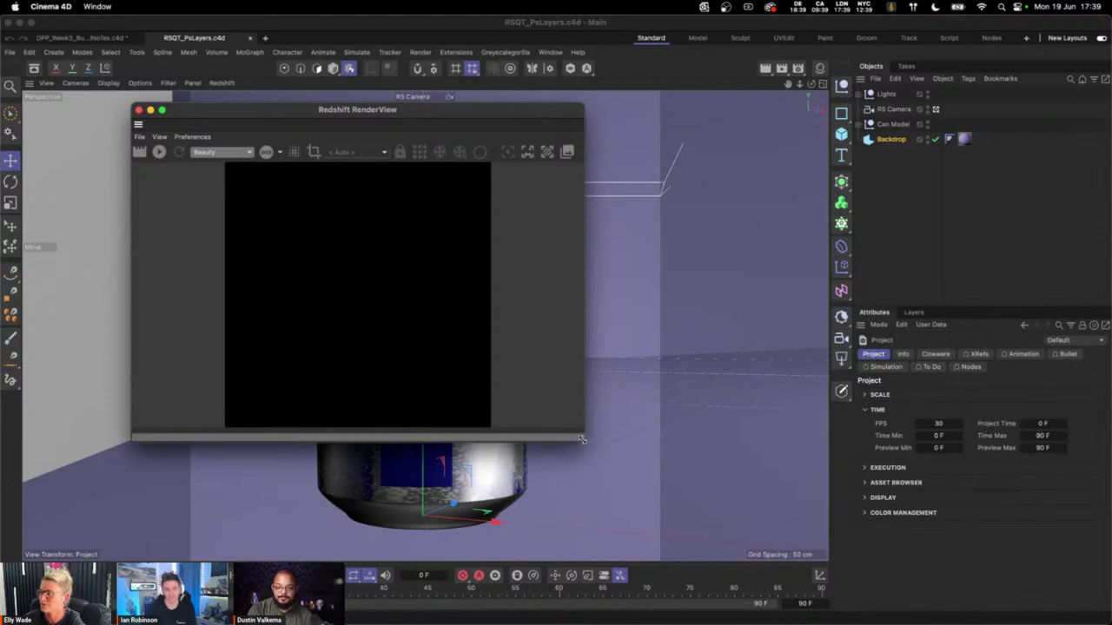
left_click_drag(585, 445, 619, 543)
- Start the Redshift render, shift the preview left, and show the Material Manager
left_click(158, 151)
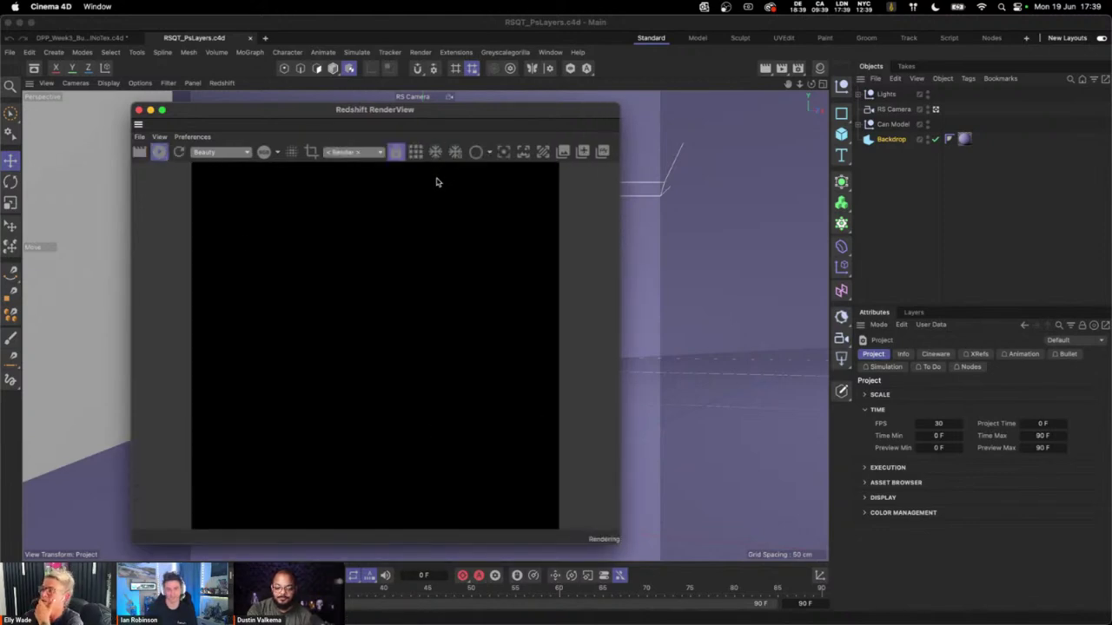
left_click_drag(439, 114, 397, 102)
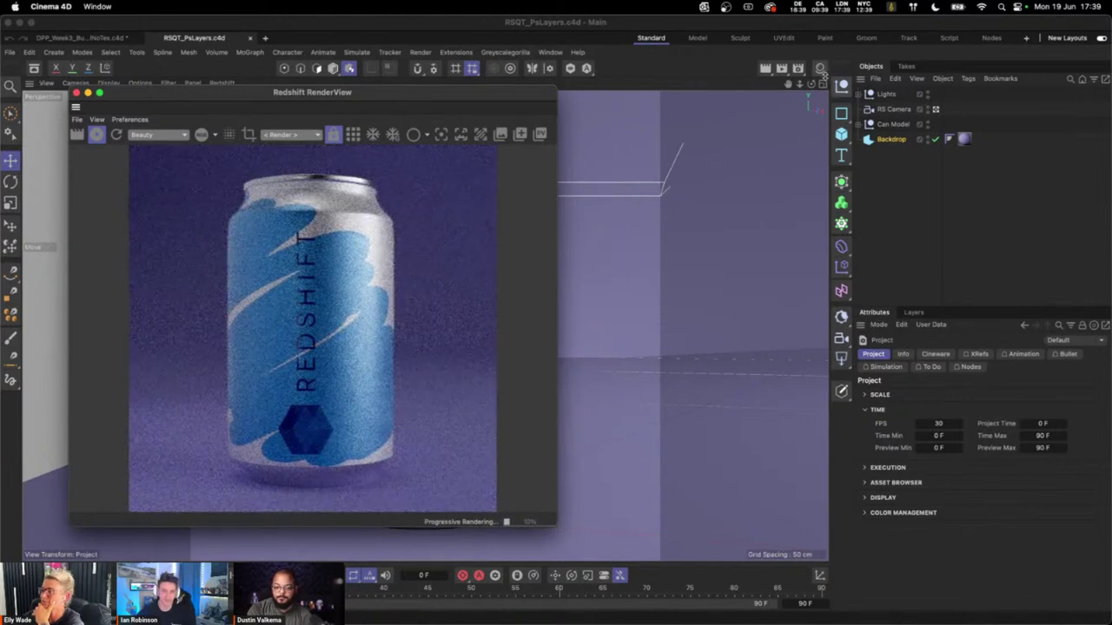
left_click(819, 69)
- Set the Ps Layers Texture node's Layer to magicpattern-01 in the Node Editor, then close it
left_click(665, 183)
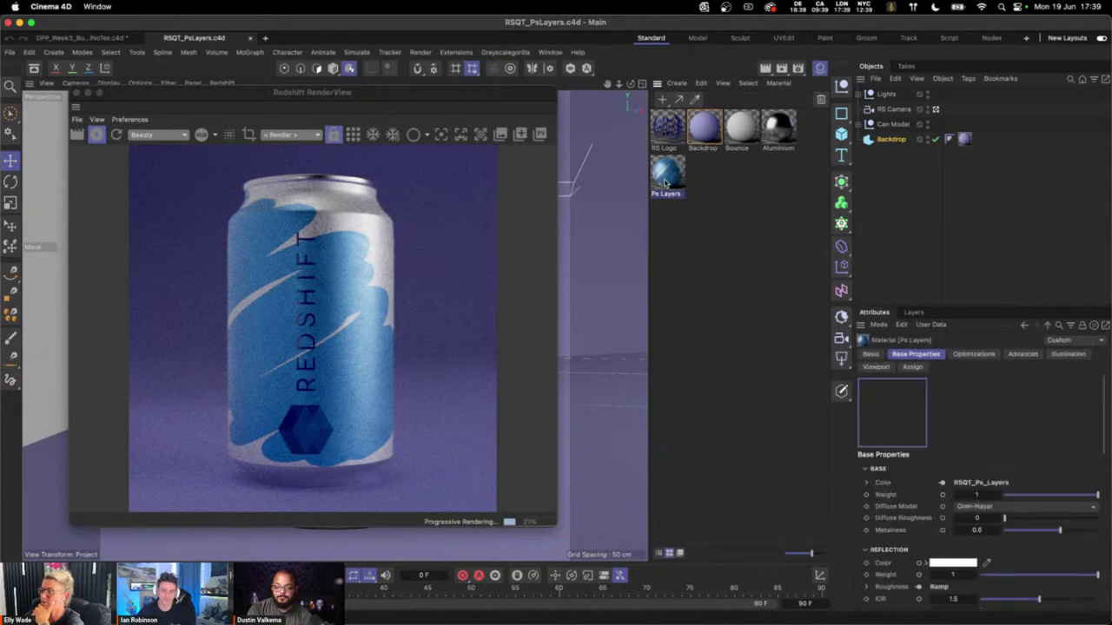
double_click(665, 181)
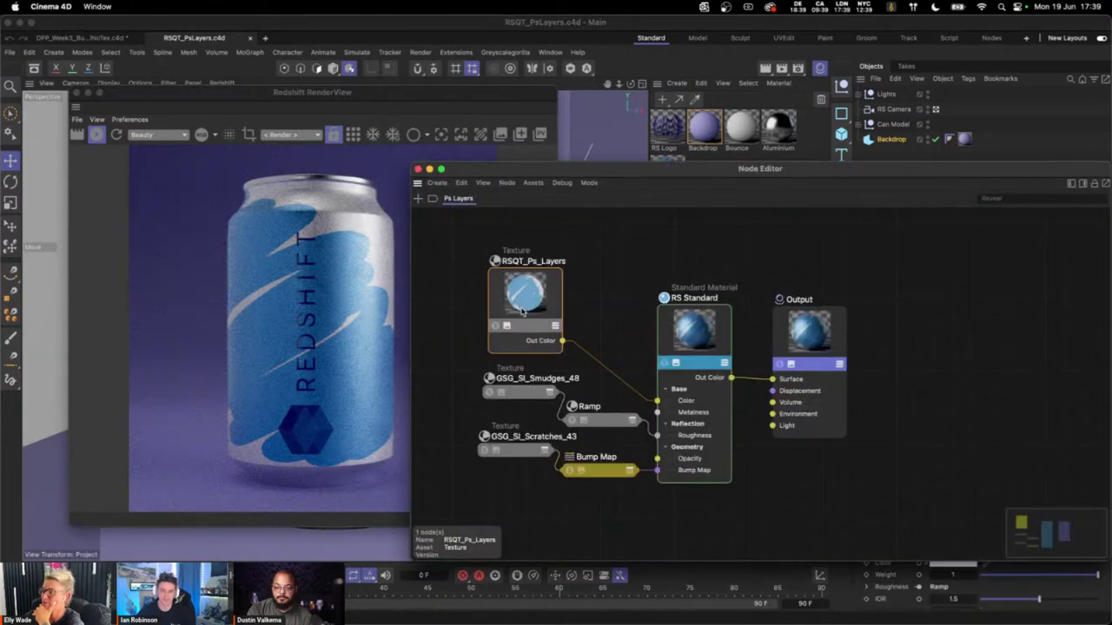
left_click(1082, 184)
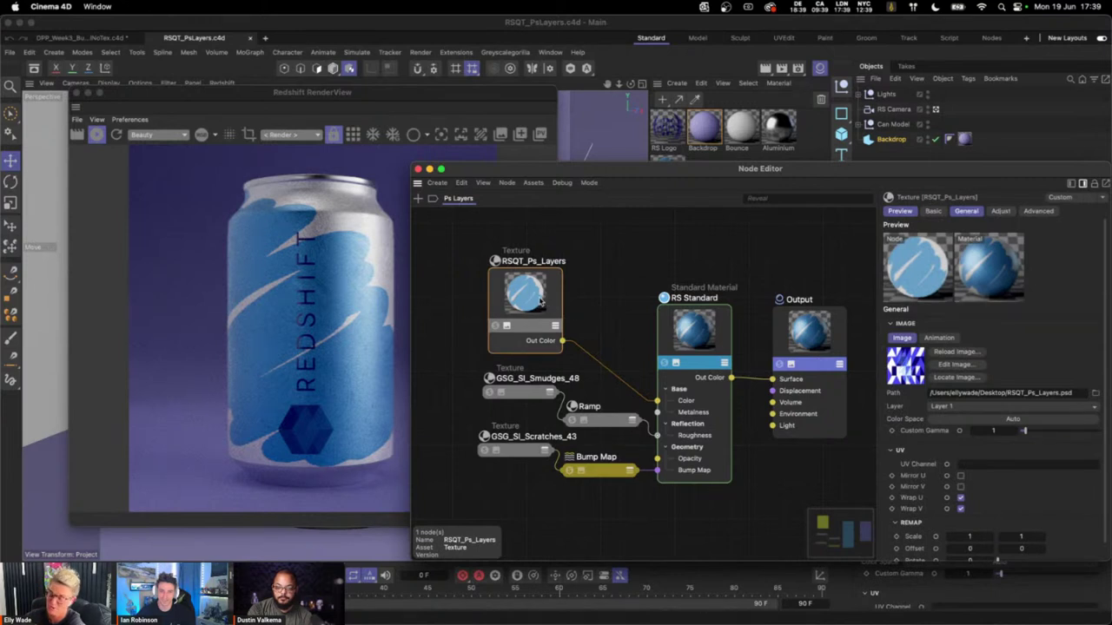
left_click(966, 407)
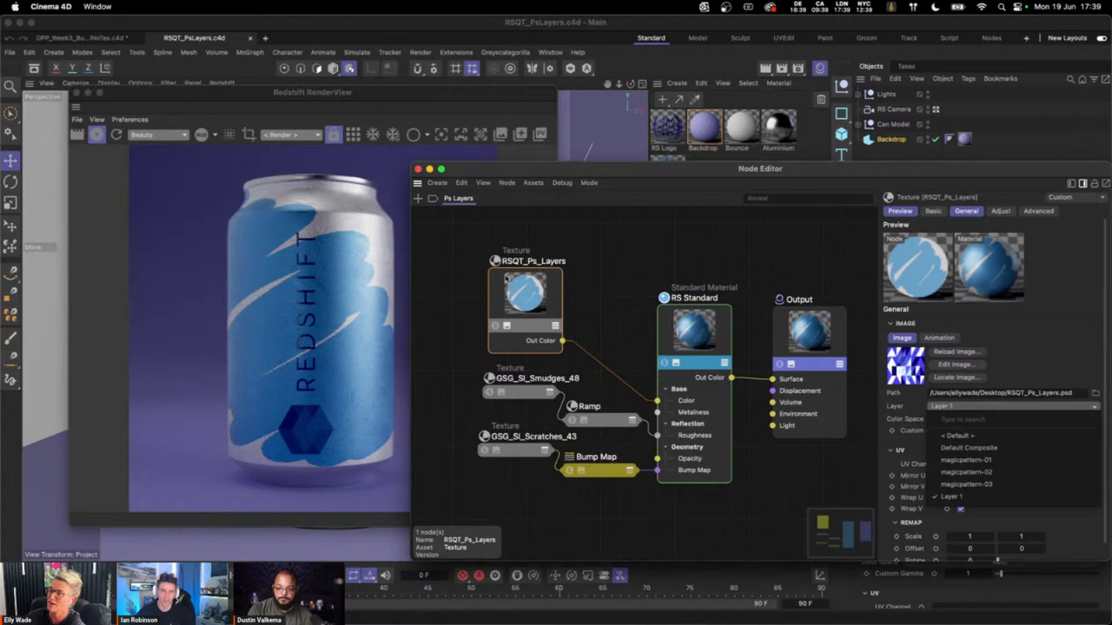
left_click(989, 461)
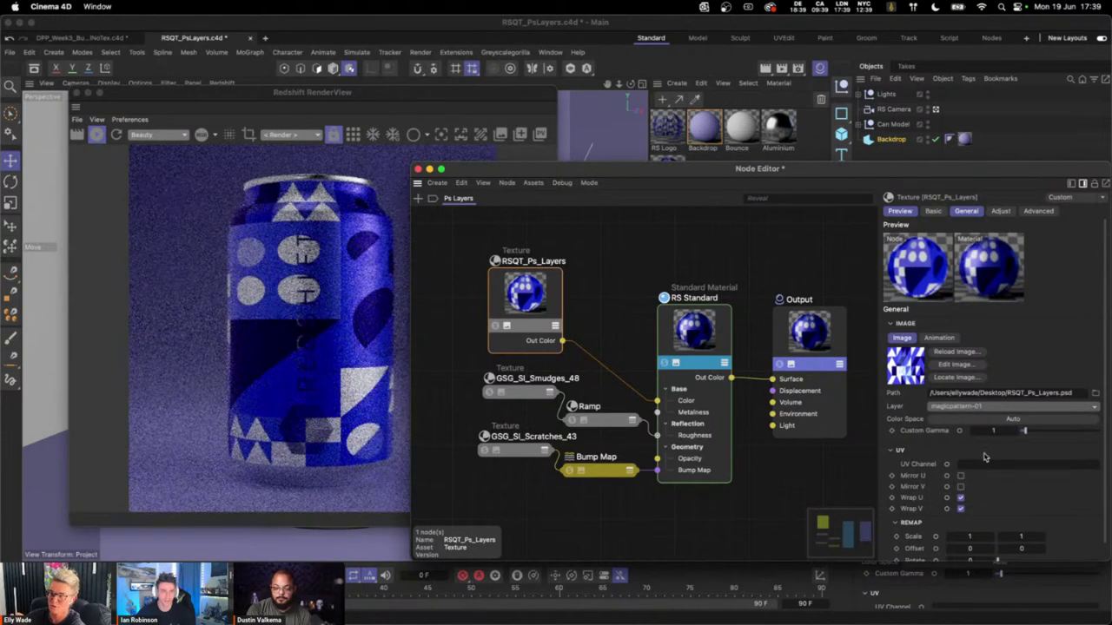
left_click(418, 169)
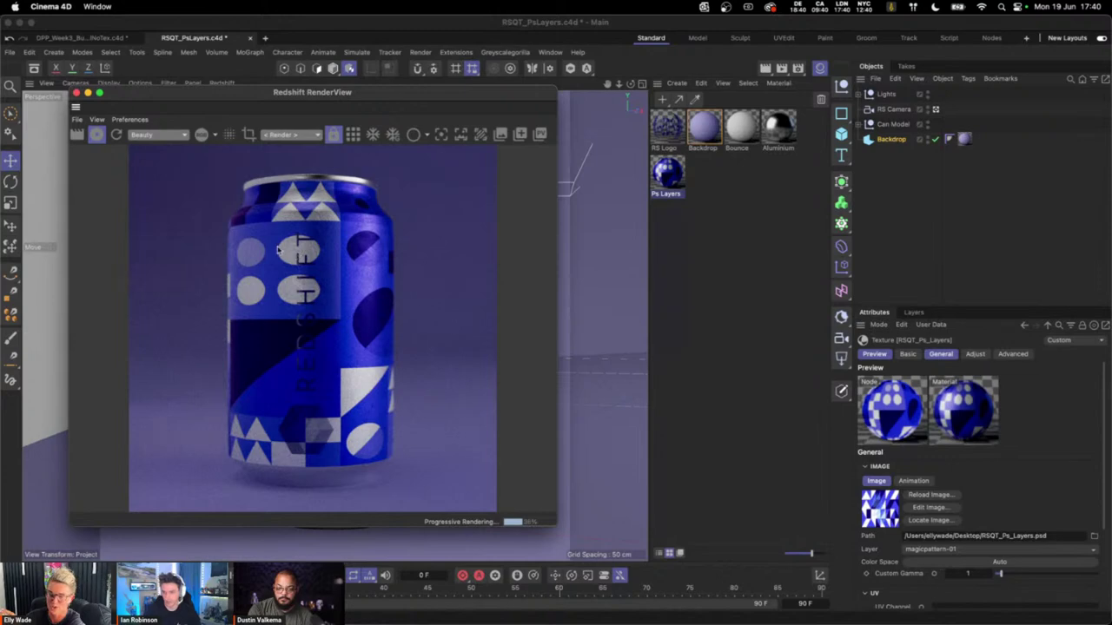
- Expand Can Model, select Can Main Shape, and dock the RenderView on the left
left_click(861, 124)
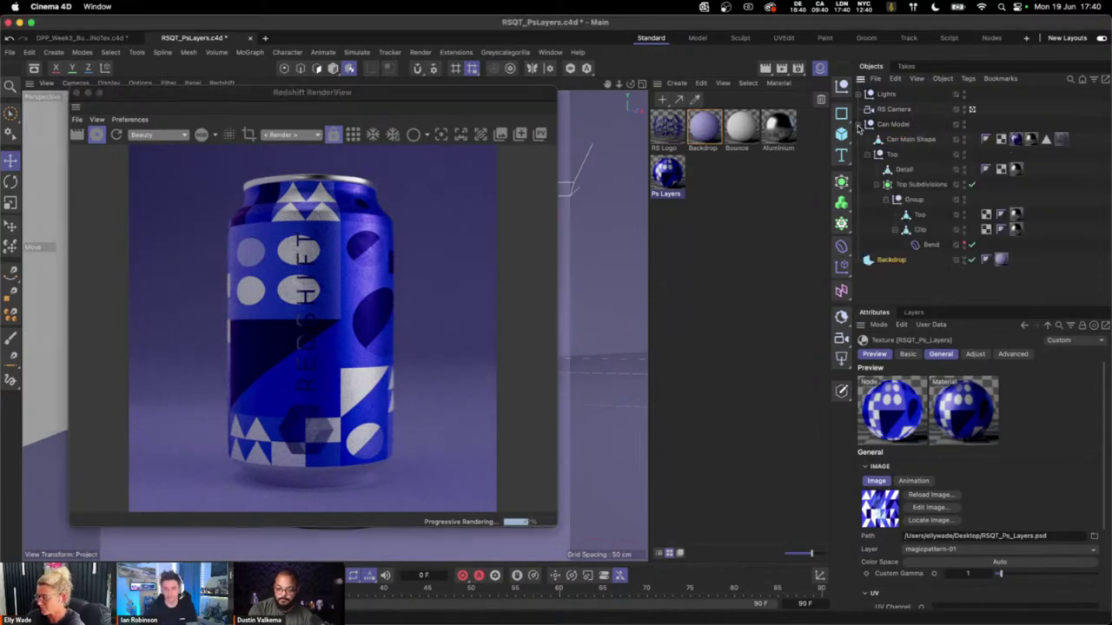
left_click(912, 140)
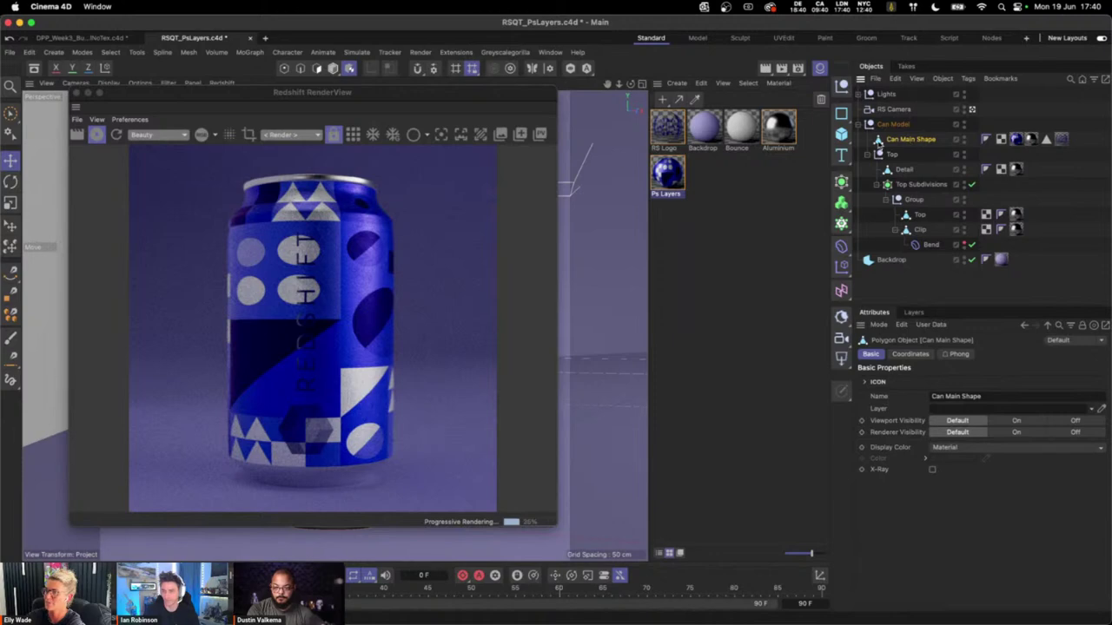
left_click_drag(76, 107, 21, 261)
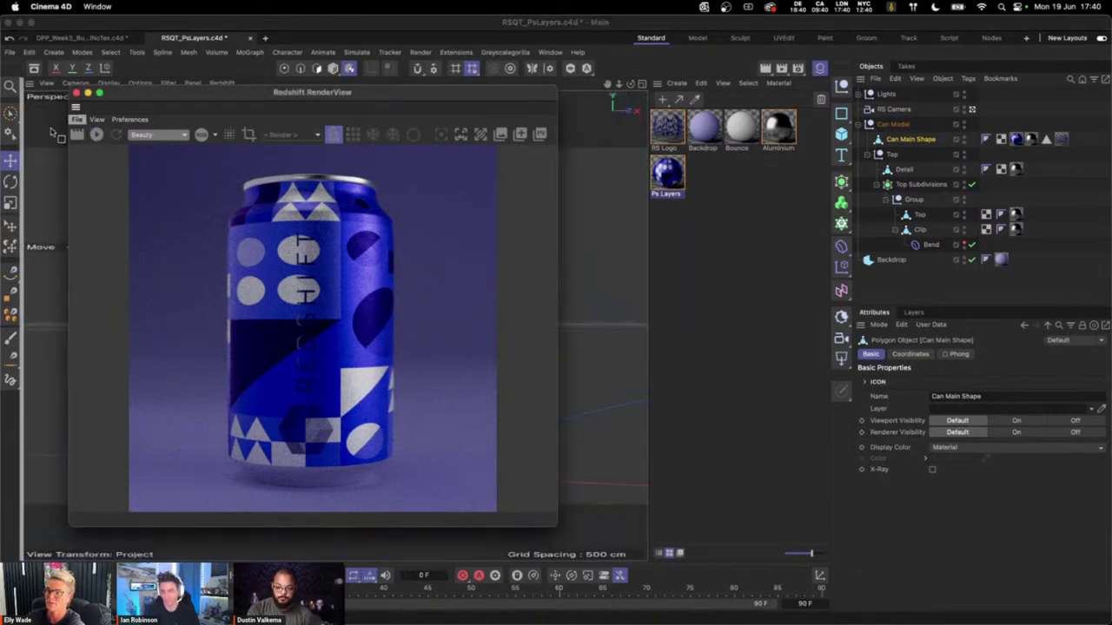
- Inspect the Ps Layers tag and its node graph, then select the RS Logo material tag
left_click(1016, 140)
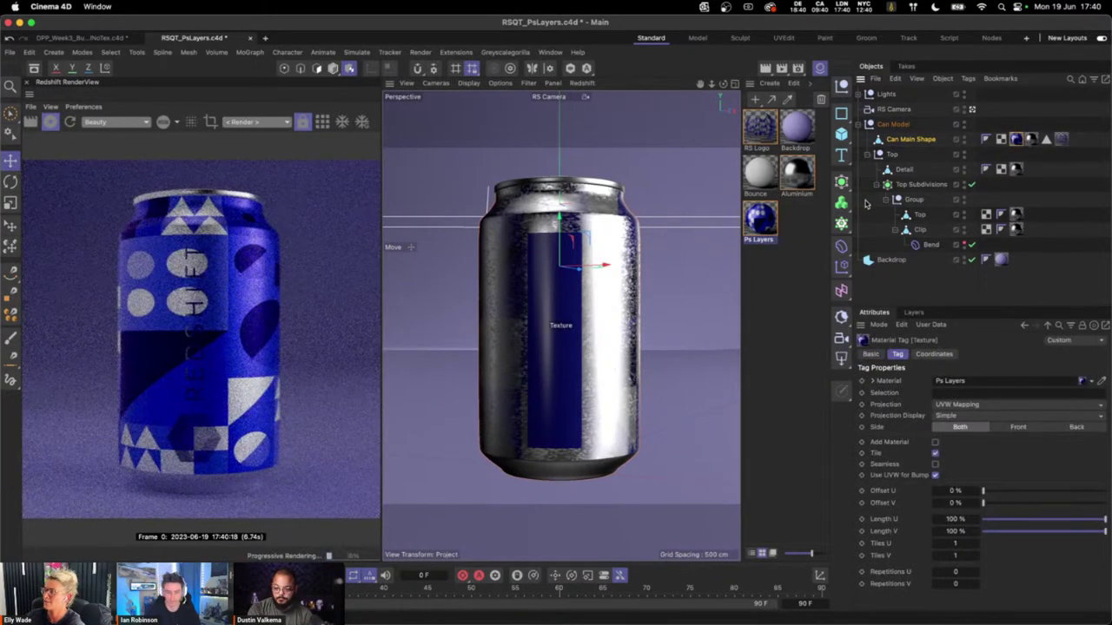
double_click(759, 228)
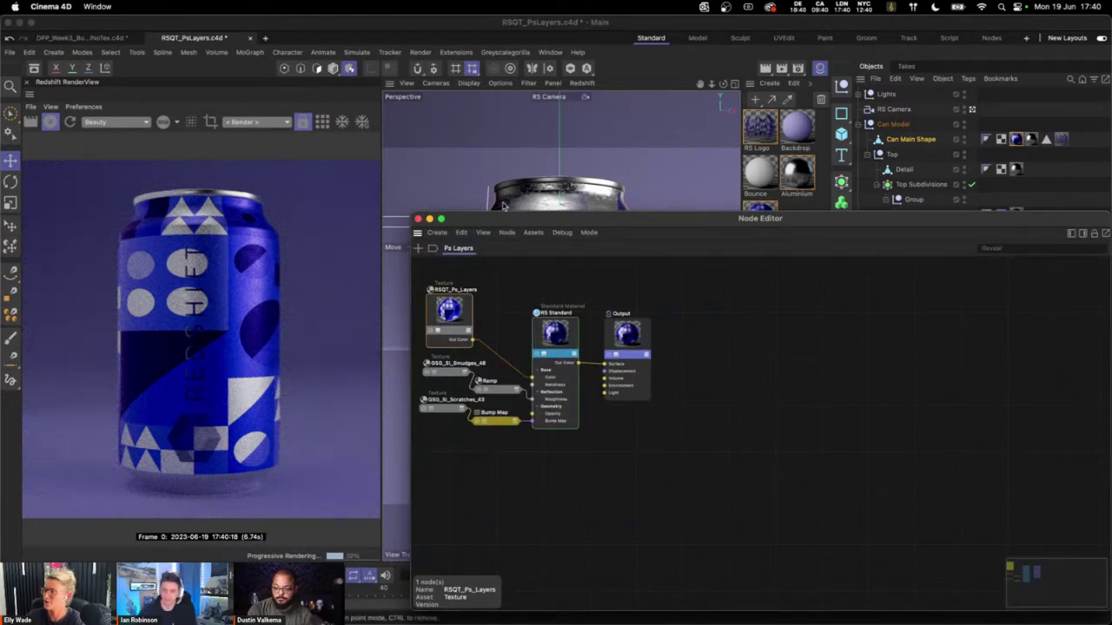
left_click(418, 219)
left_click(1032, 139)
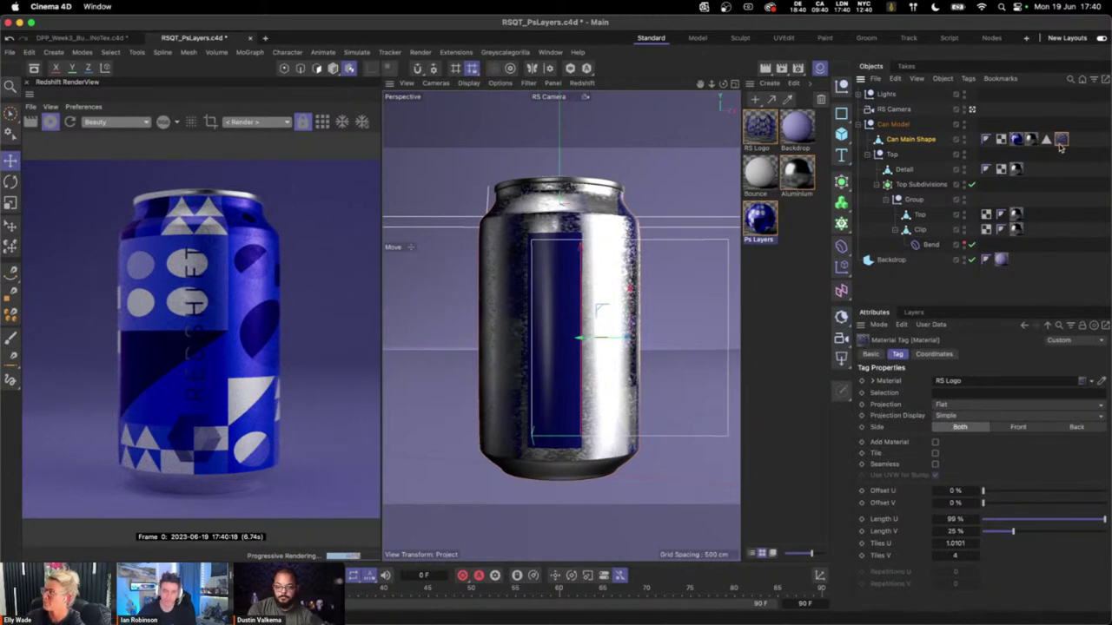
- Preview the Cinema_4D_Logo_White_Text node, restart RenderView, nudge Color Splitter left, and close the graph
double_click(758, 126)
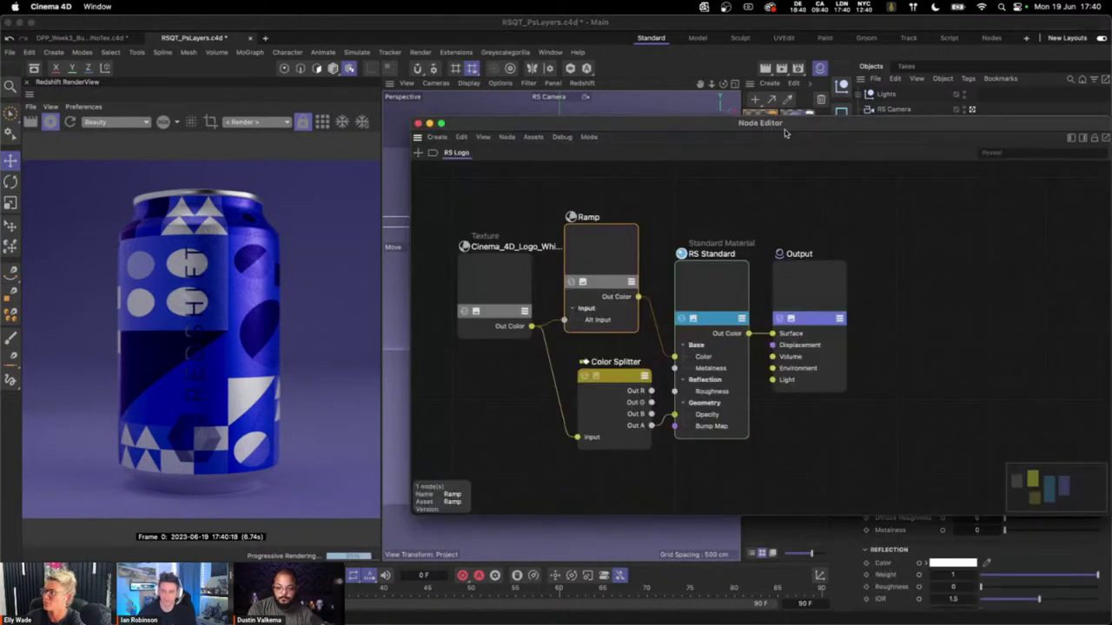
left_click(389, 256)
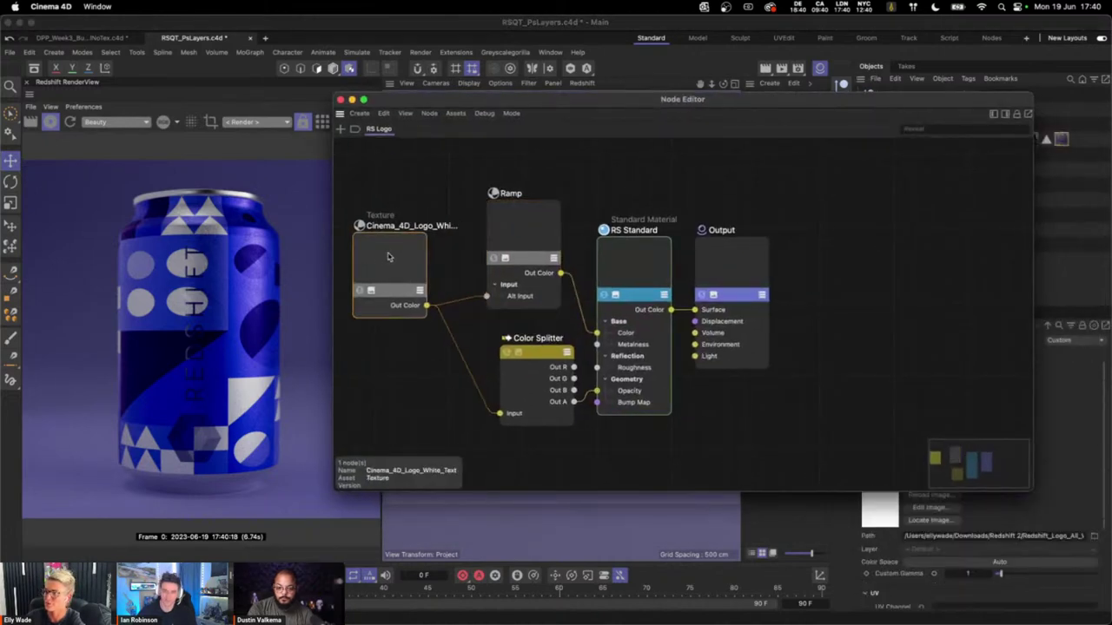
left_click(360, 298)
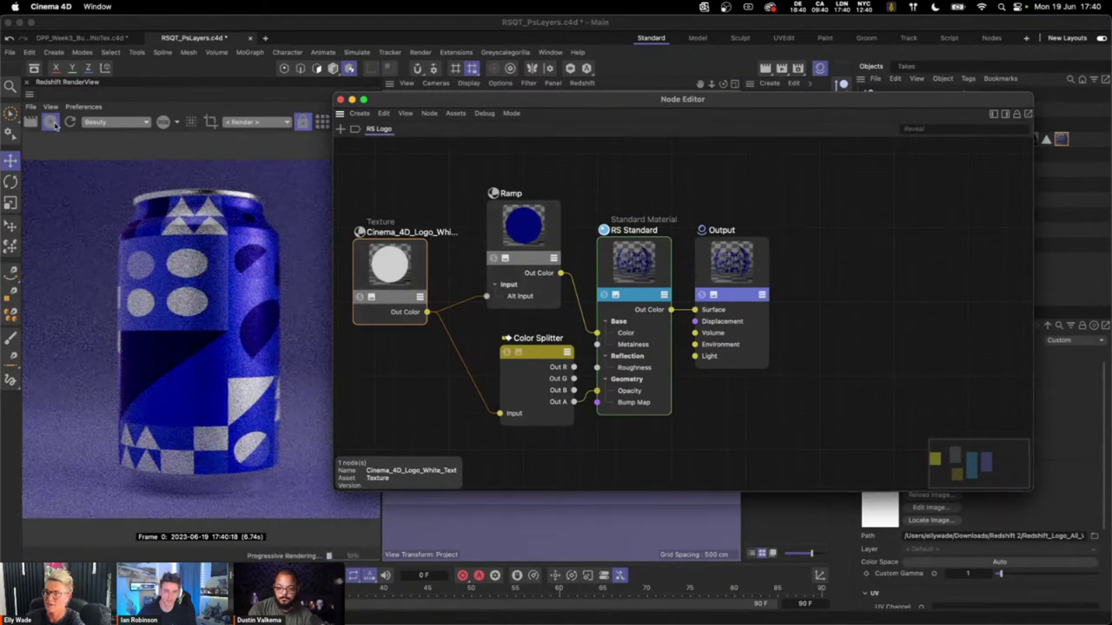
left_click(69, 122)
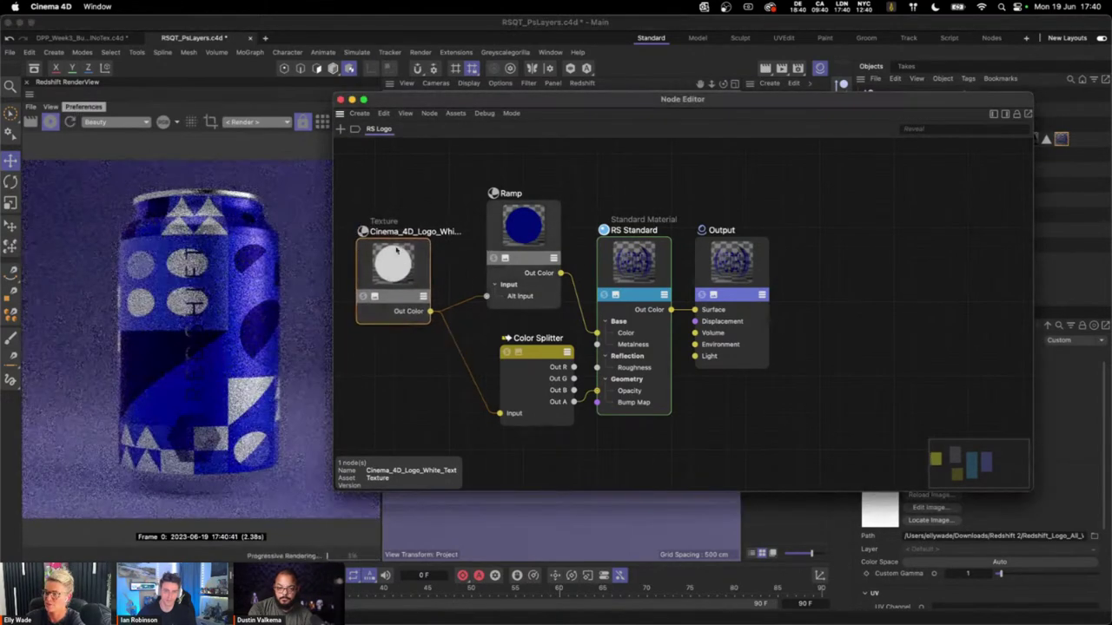
left_click_drag(533, 361, 526, 356)
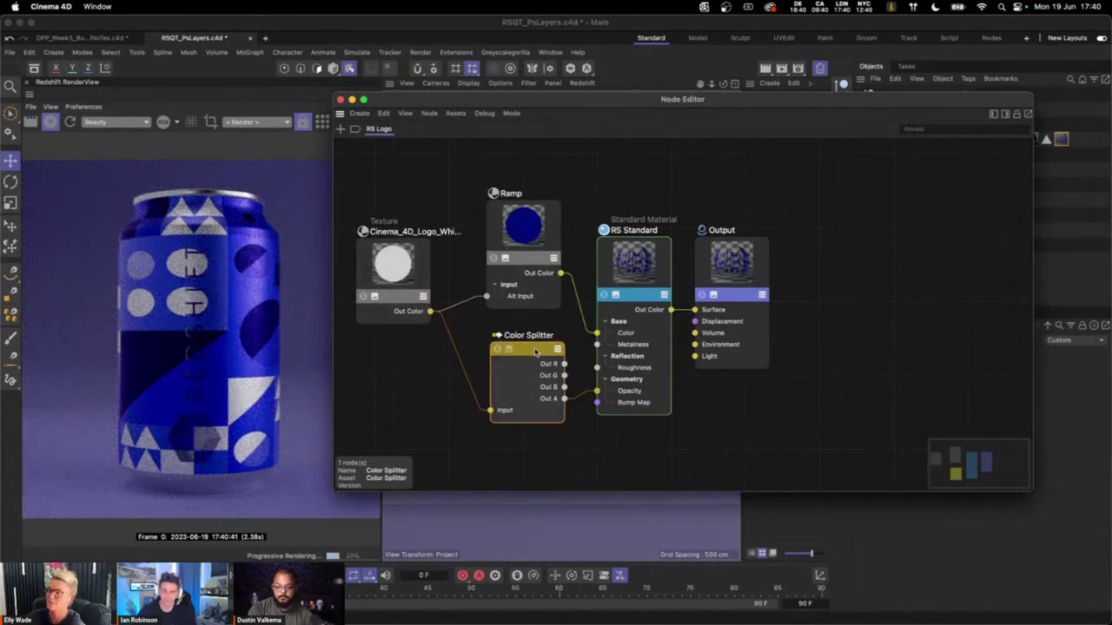
left_click_drag(548, 368, 528, 370)
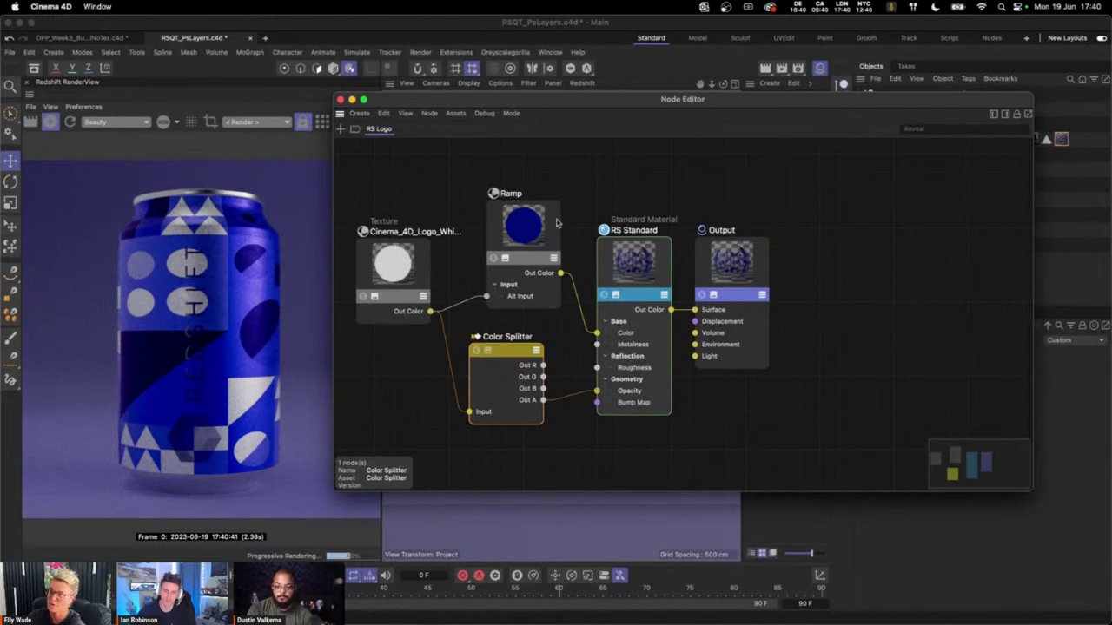
left_click(341, 99)
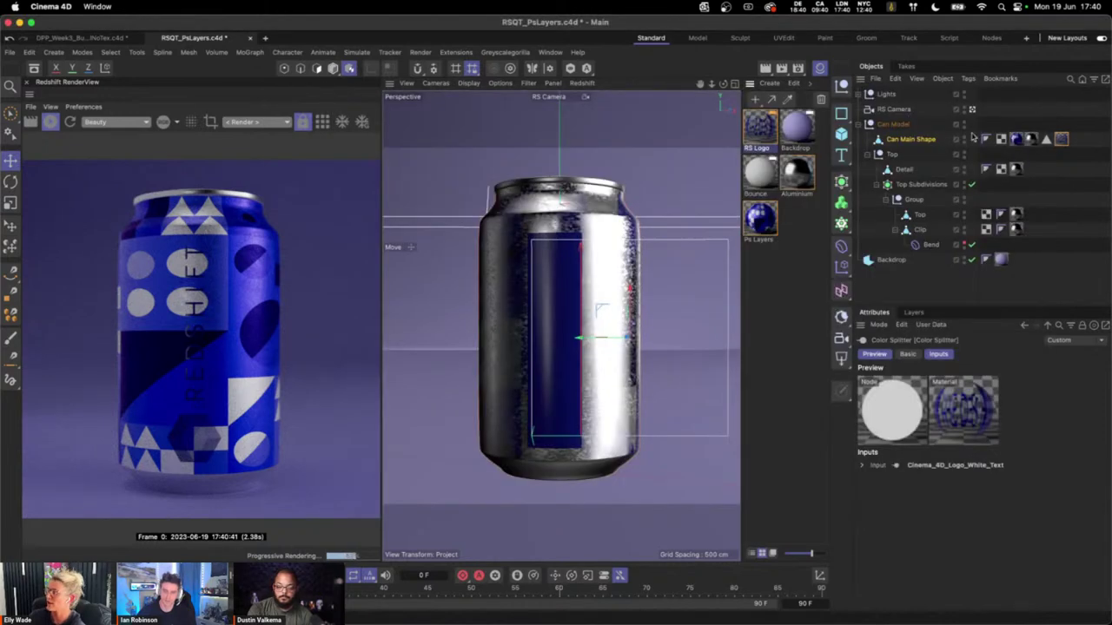
- Select the Can Main Shape's RS Logo material tag and switch to Texture mode
left_click(926, 141)
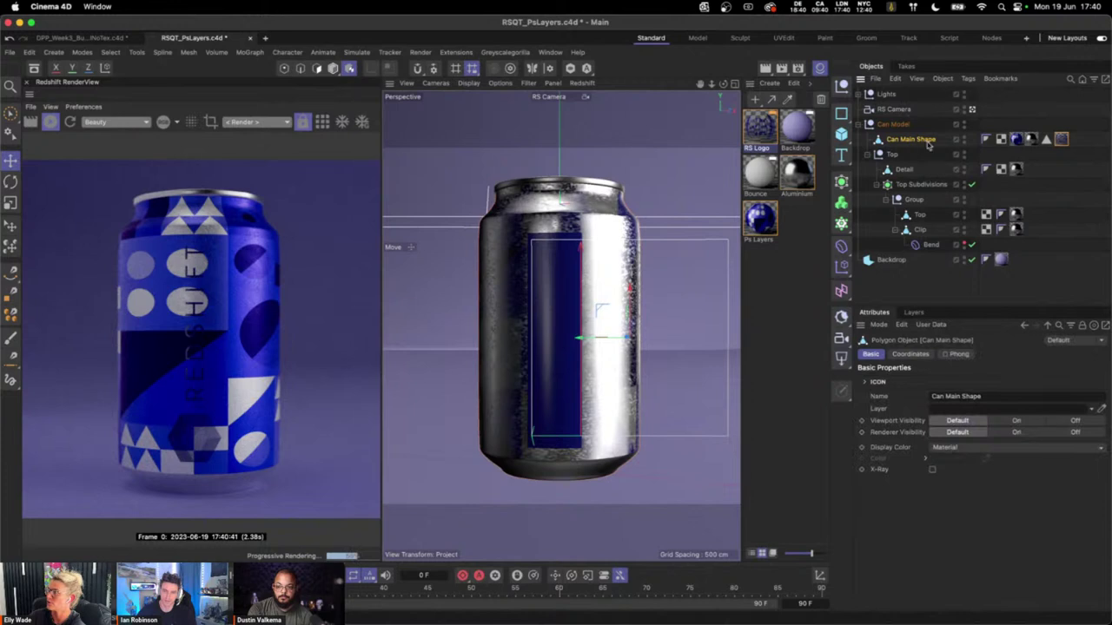
left_click(1016, 140)
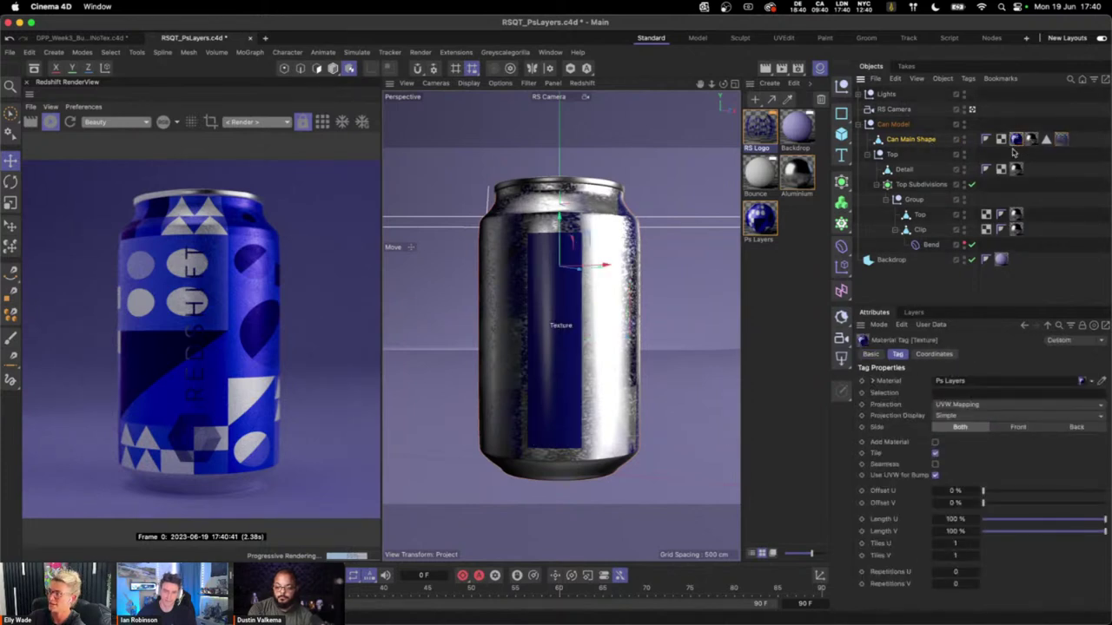
left_click(1061, 139)
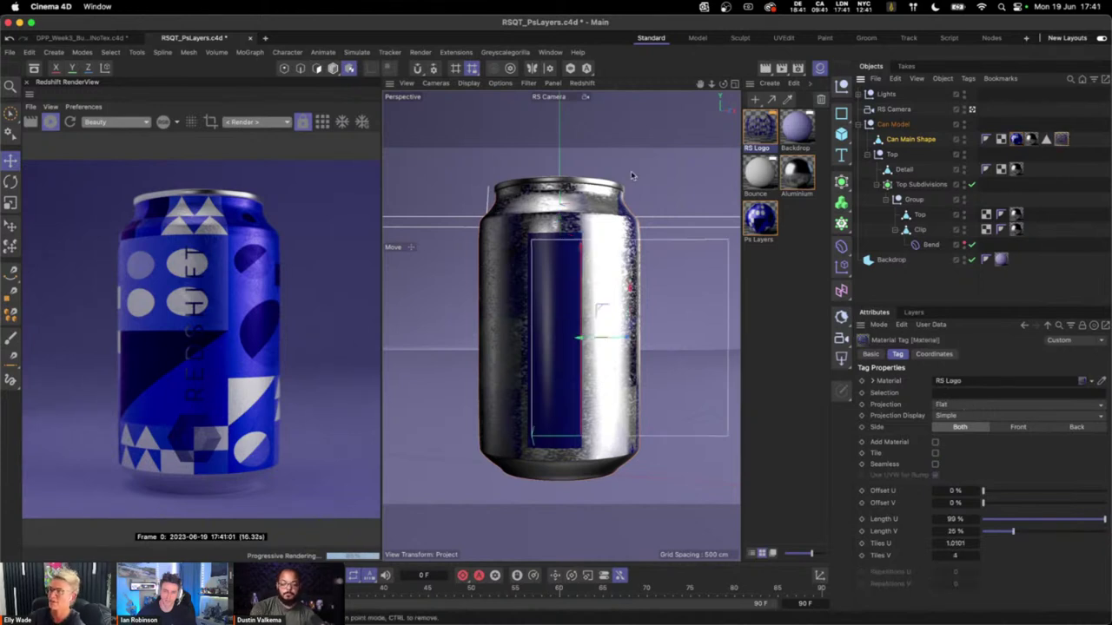
left_click(348, 69)
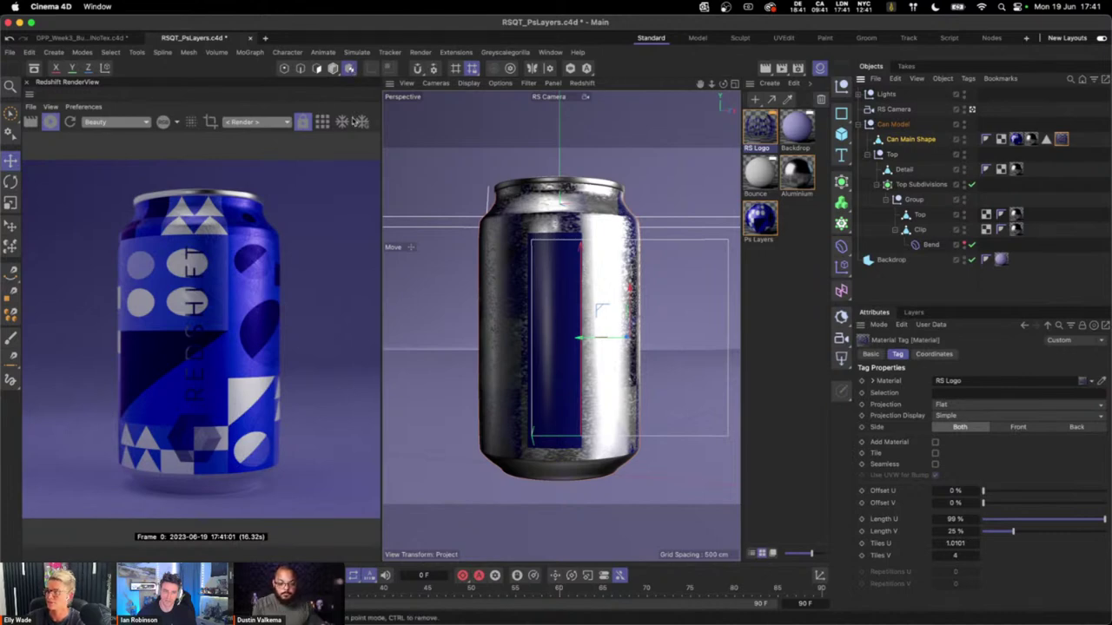
- Drag the RS Logo projection up and slightly left, then stop the IPR render
left_click_drag(636, 292, 614, 327)
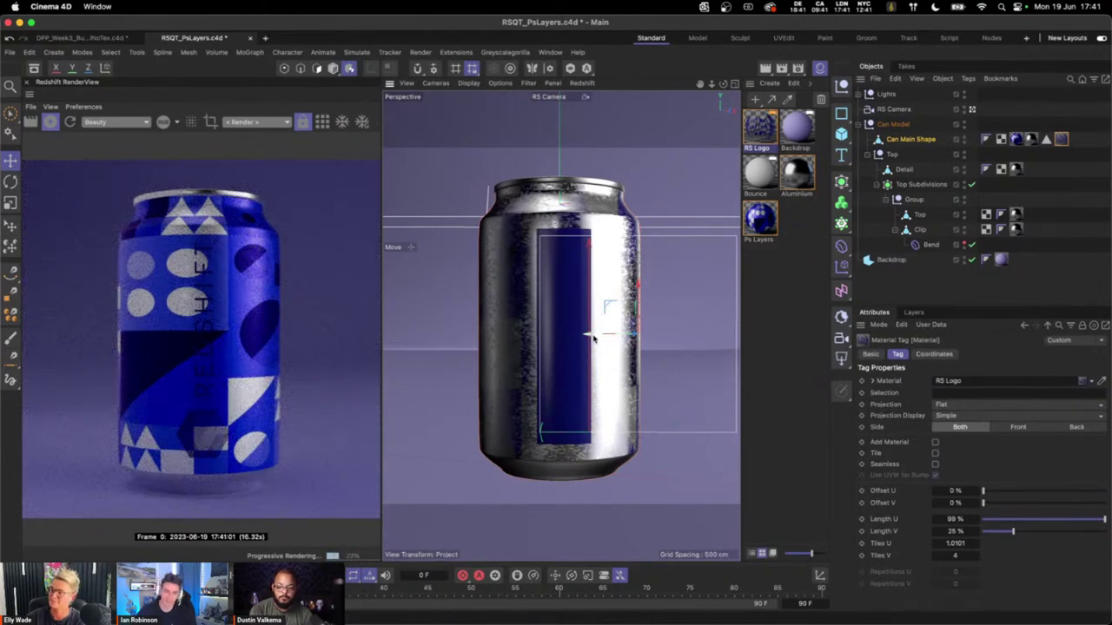
left_click_drag(593, 338, 587, 341)
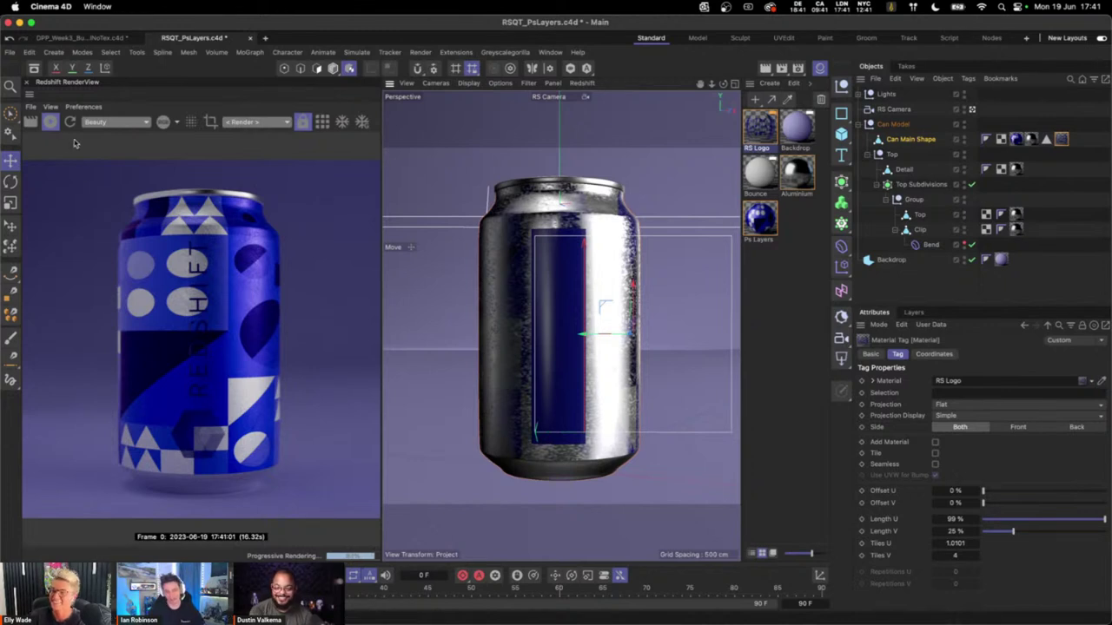
left_click(50, 122)
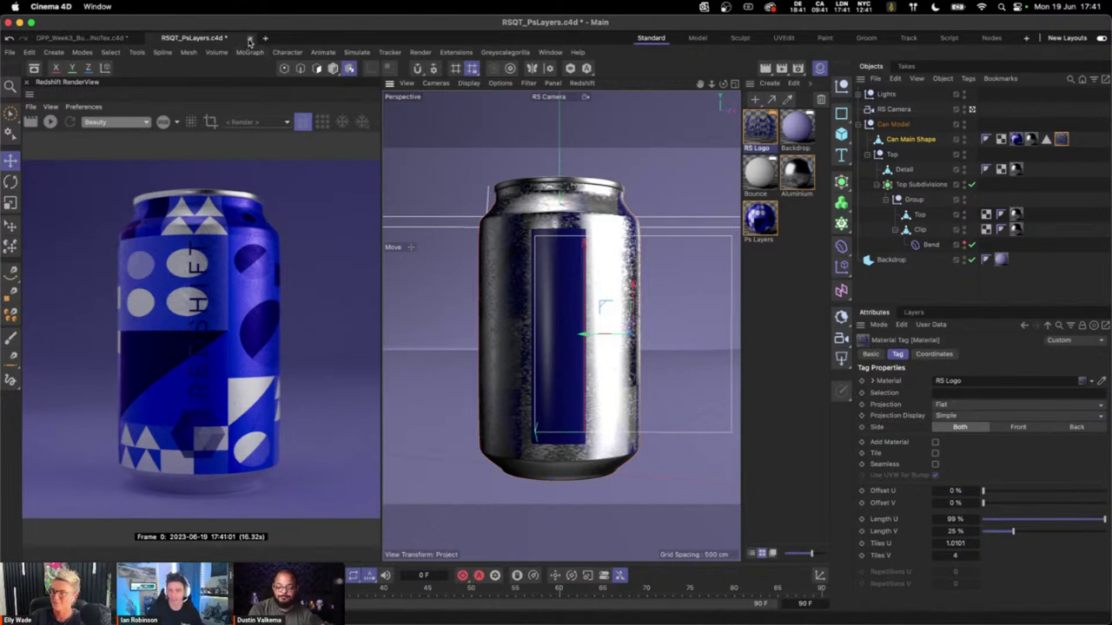
- Close RSQT_PsLayers without saving and close the RenderView panel
left_click(249, 38)
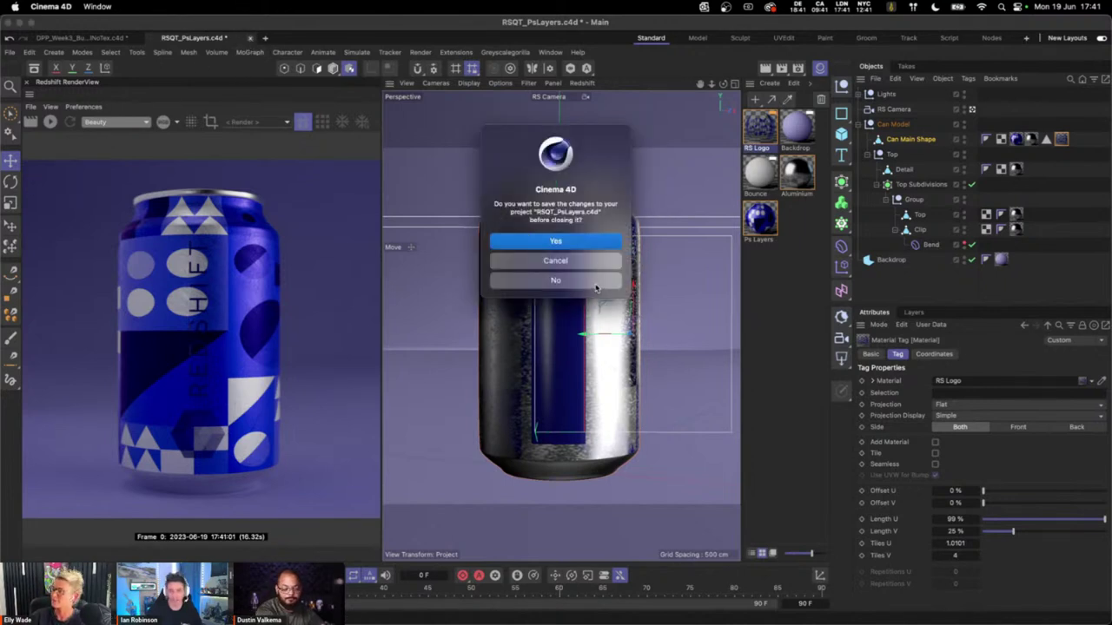
left_click(596, 283)
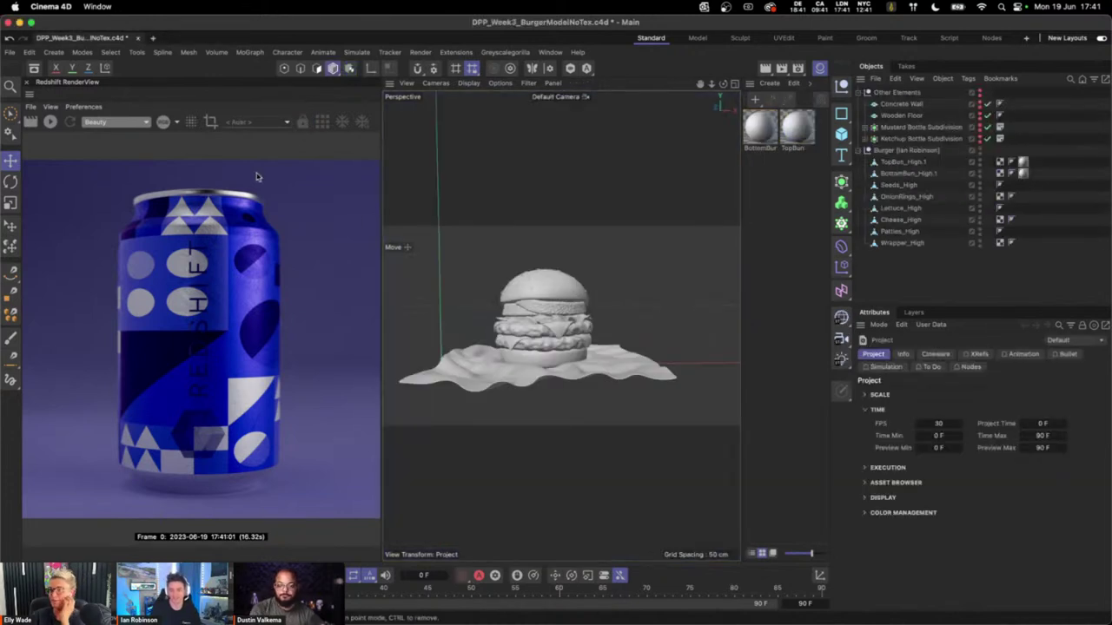
left_click(26, 82)
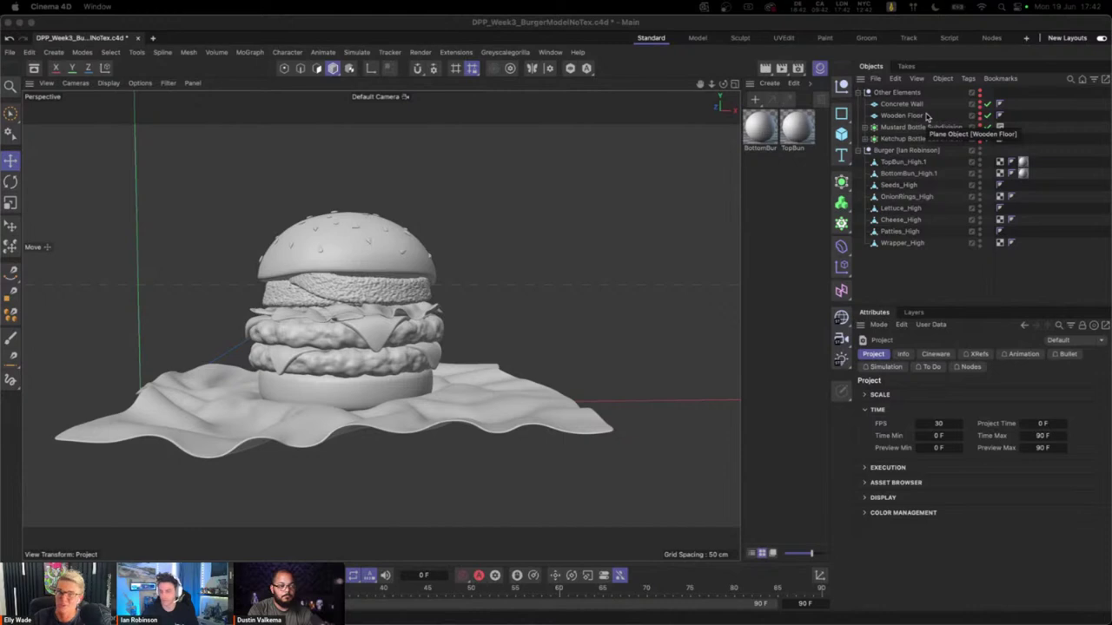
- Set the Objects manager icon size to Medium Icons
left_click(899, 93)
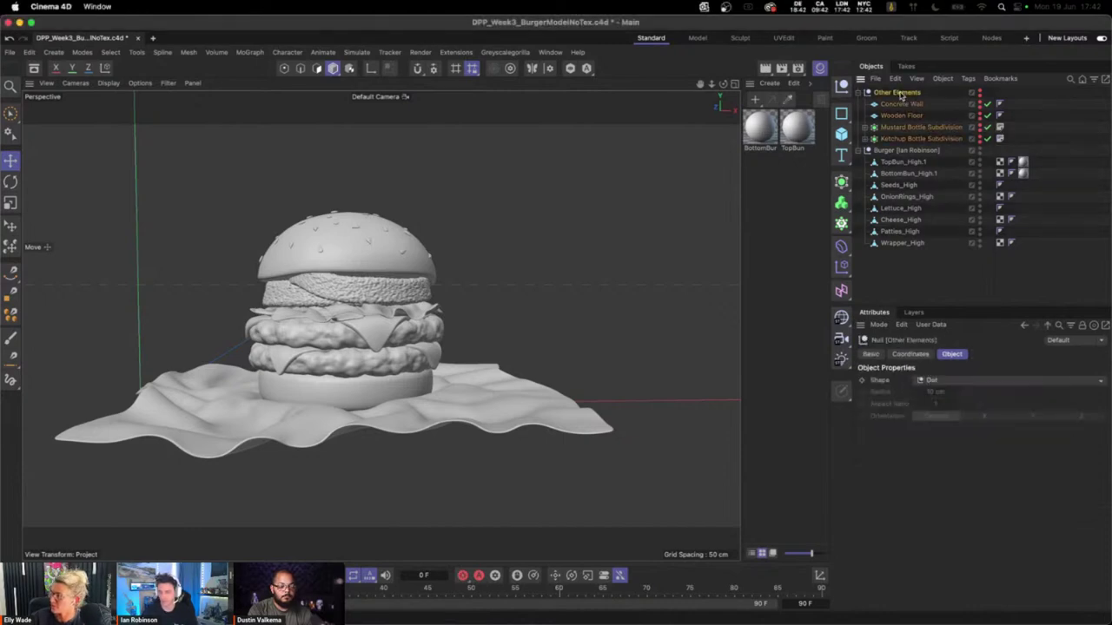
left_click(917, 78)
mouse_move(955, 99)
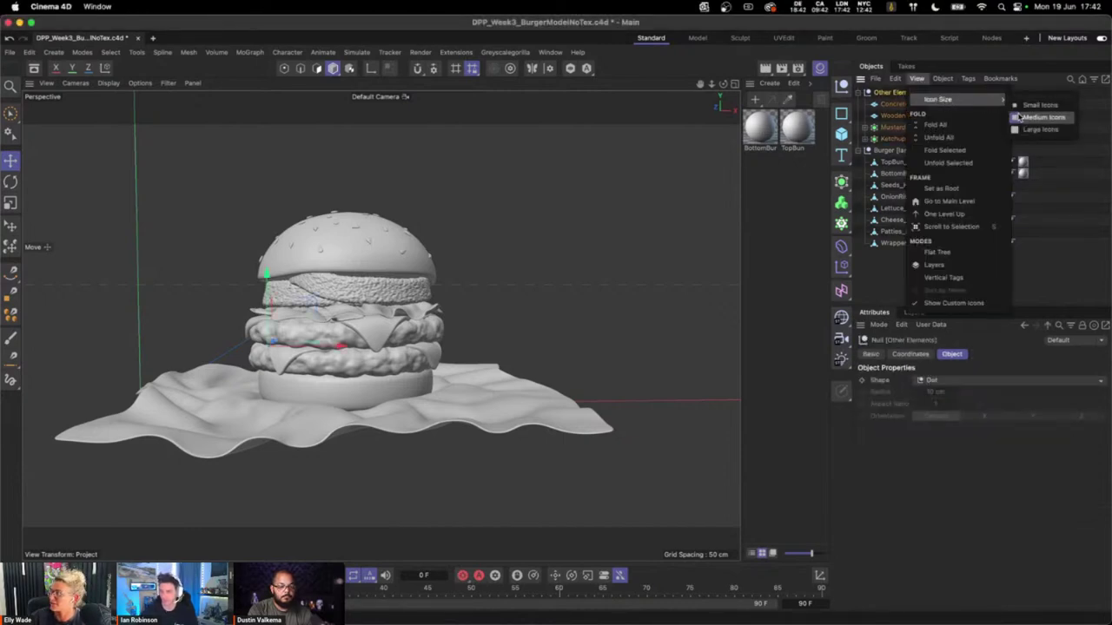
left_click(1025, 118)
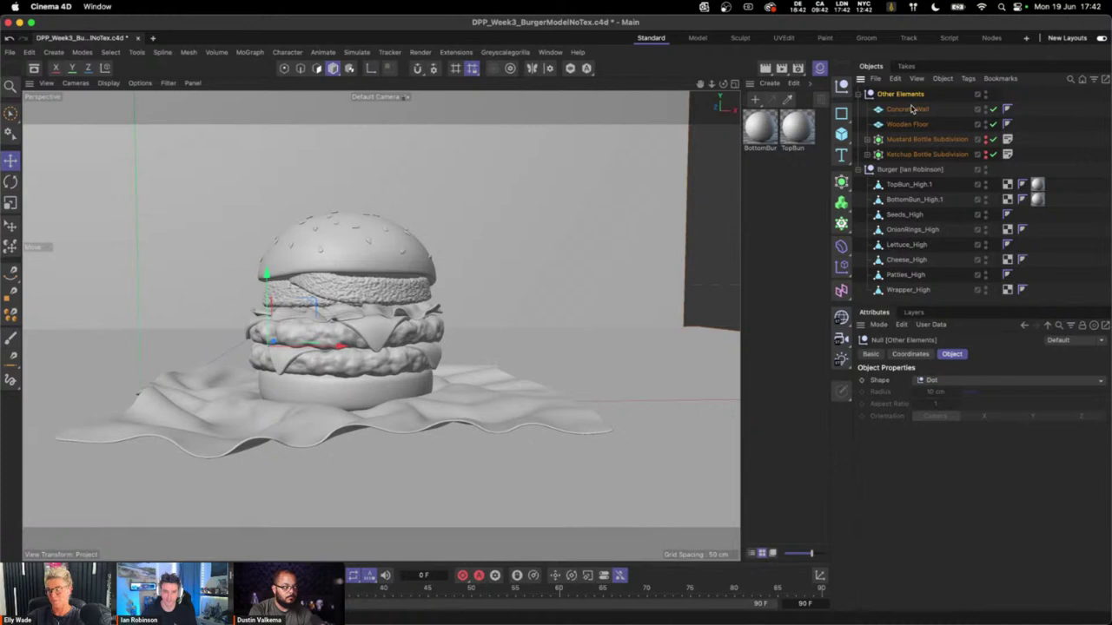
- Select the Concrete Wall and Wooden Floor planes and orbit to view the whole set
left_click(910, 109)
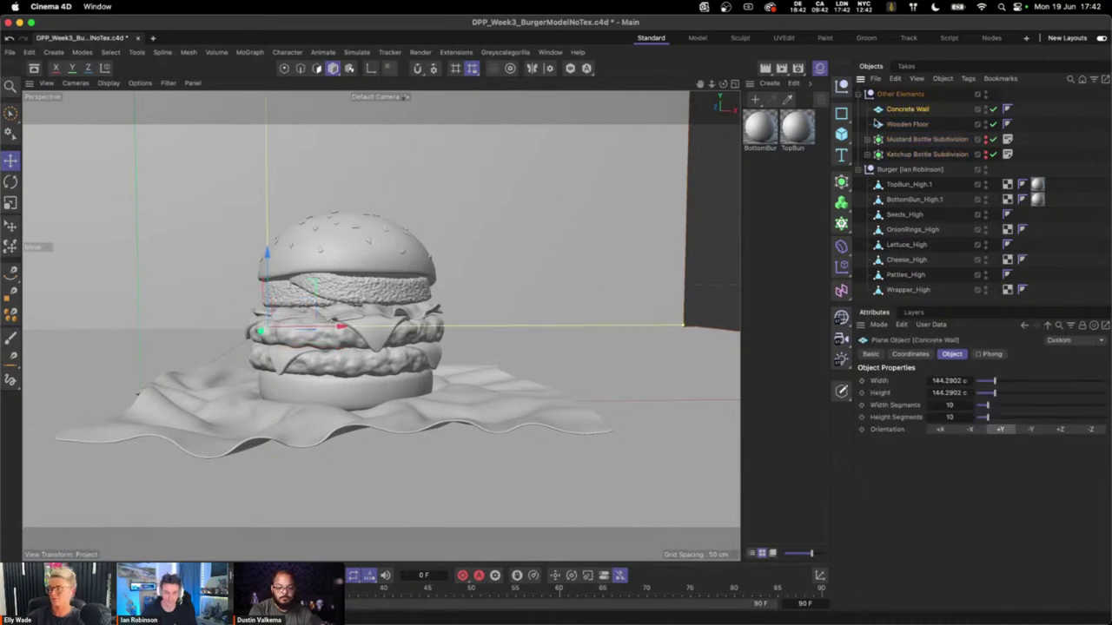
left_click(879, 123)
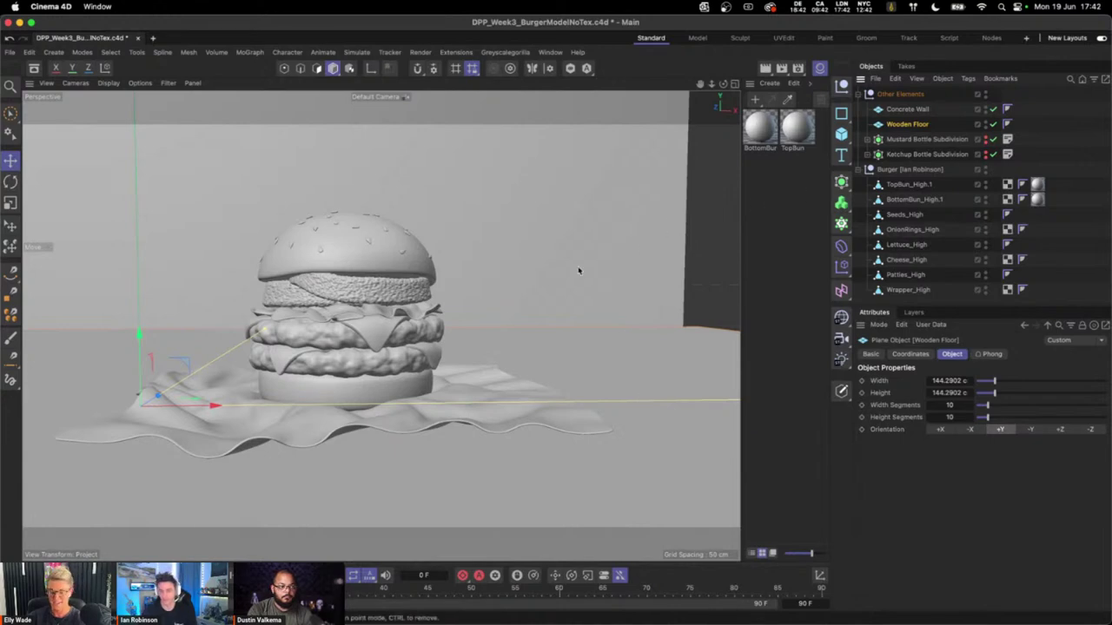
scroll(591, 255, "up", 3)
scroll(548, 290, "down", 6)
left_click_drag(548, 290, 390, 281, "alt")
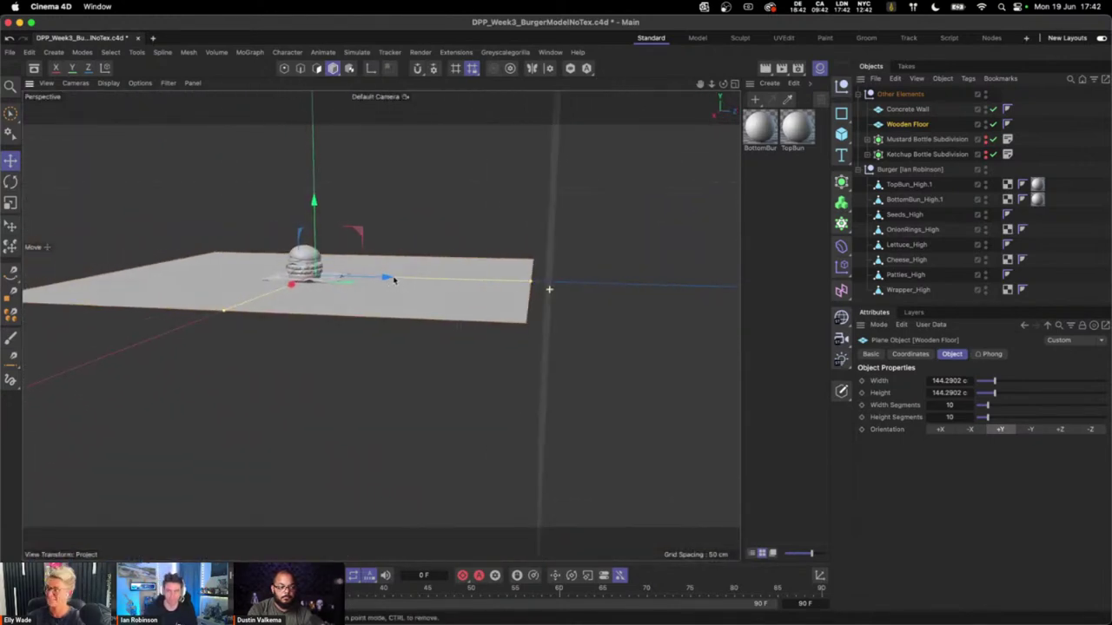
scroll(542, 288, "up", 8)
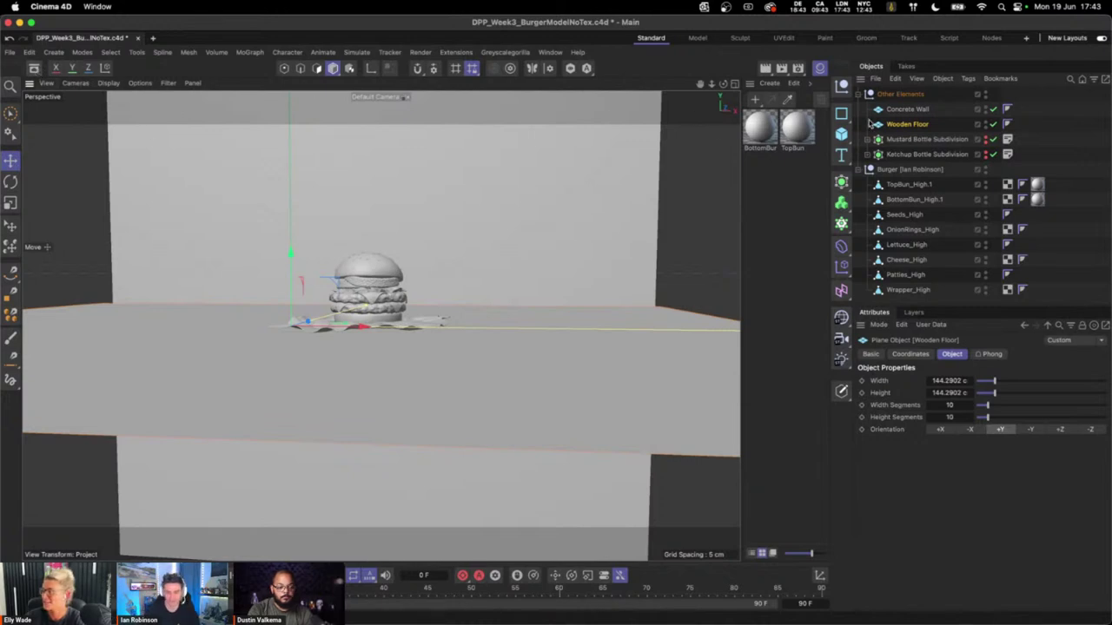
- Search the Asset Browser for 'food'
left_click(34, 68)
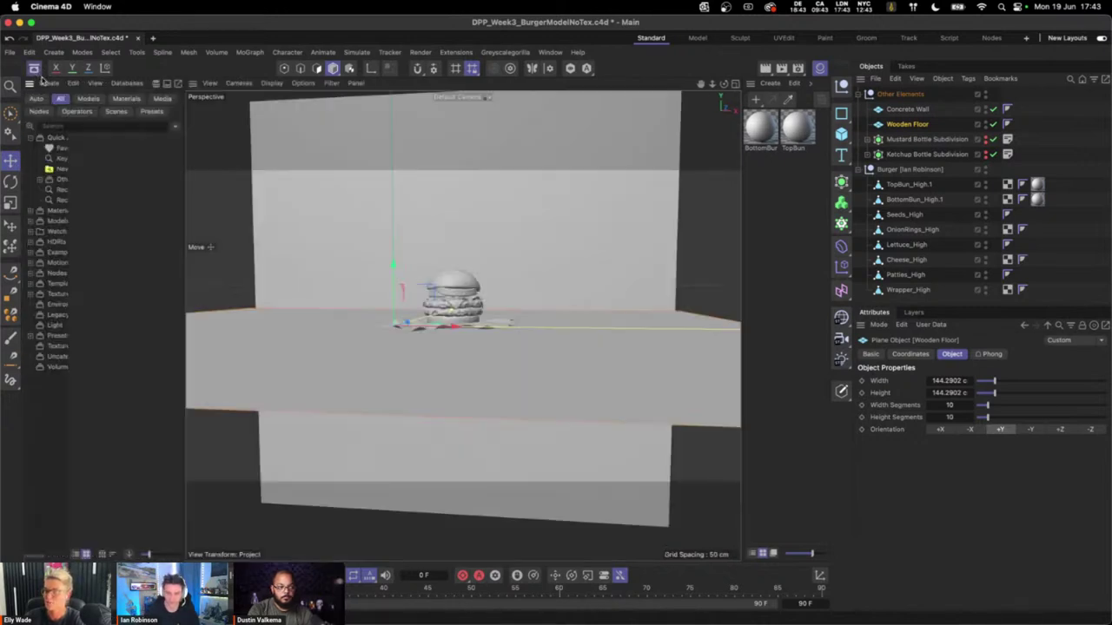
left_click(95, 126)
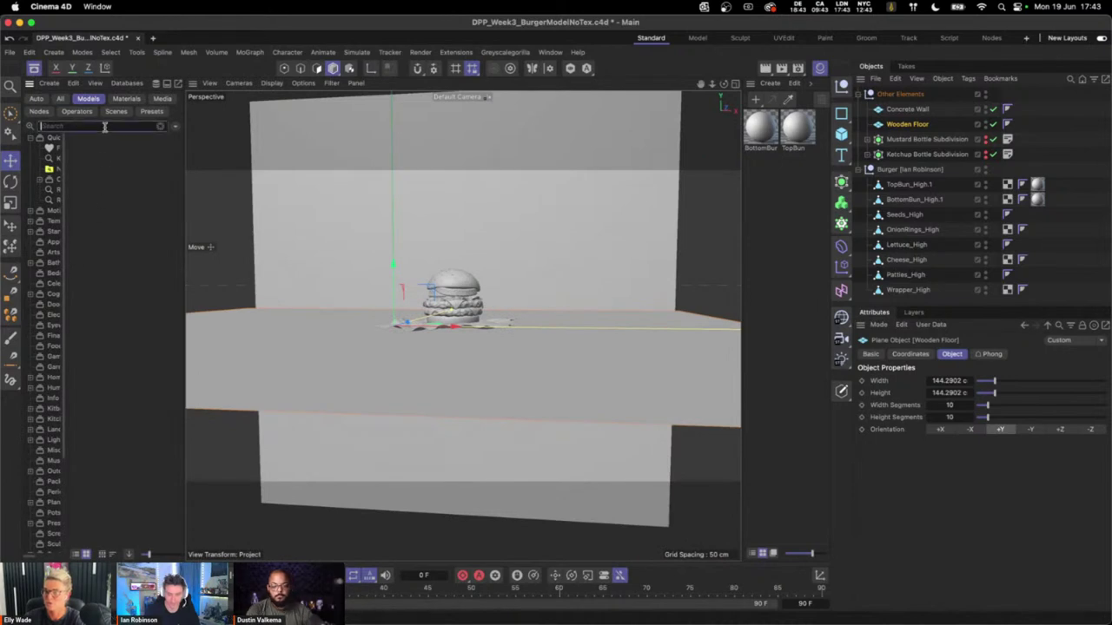
type("food")
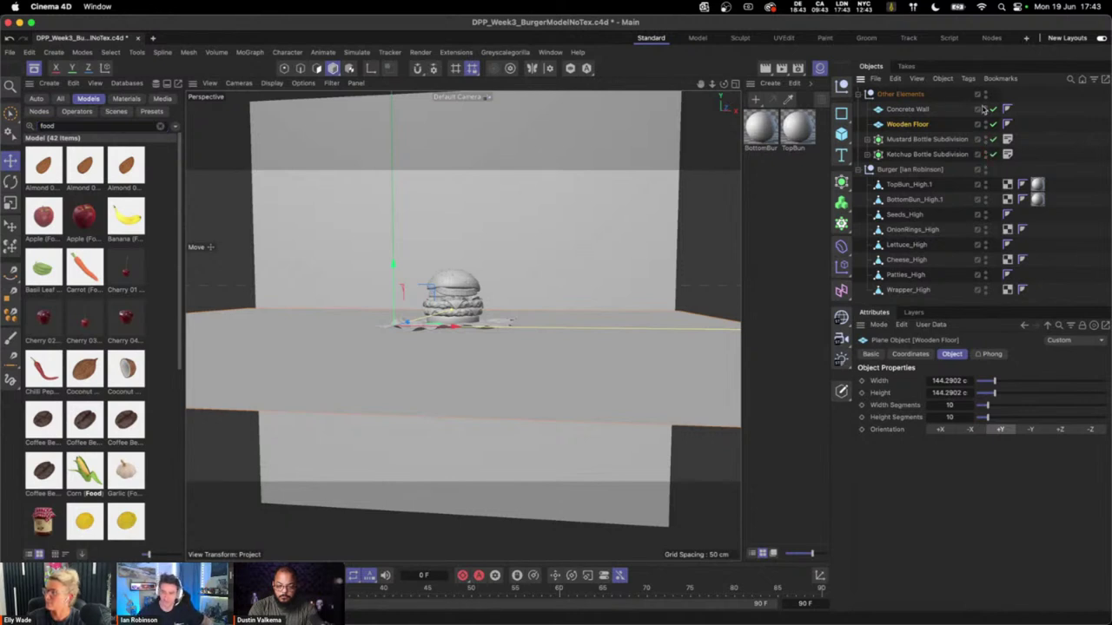
- Make Mustard Bottle Subdivision and Ketchup Bottle Subdivision visible, then change the search to 'ketch'
left_click(985, 137)
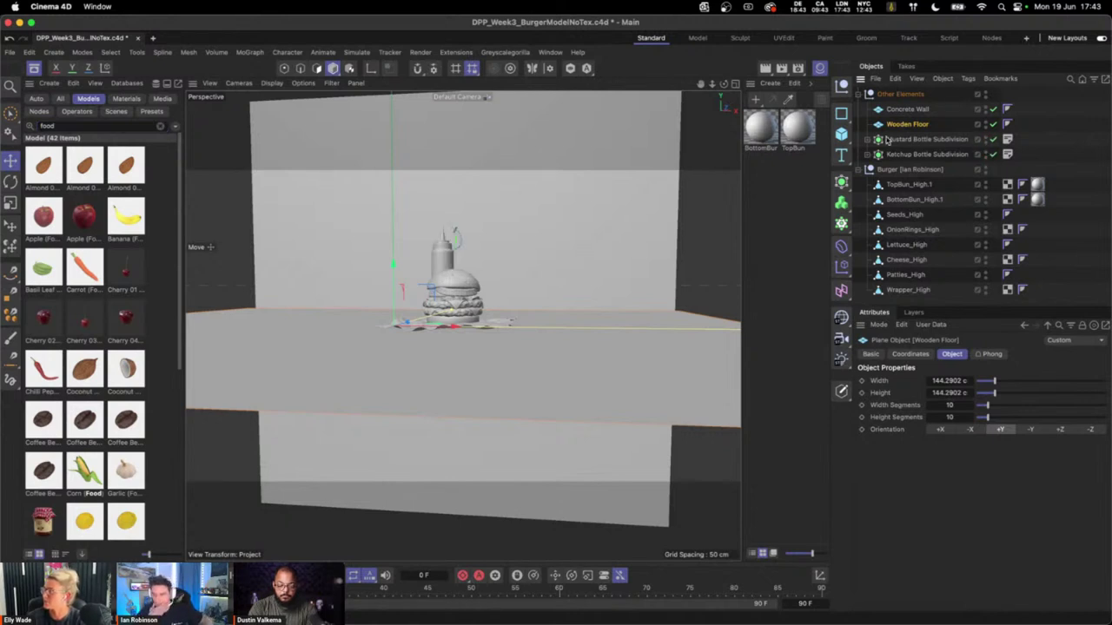
left_click(871, 140)
left_click(871, 140)
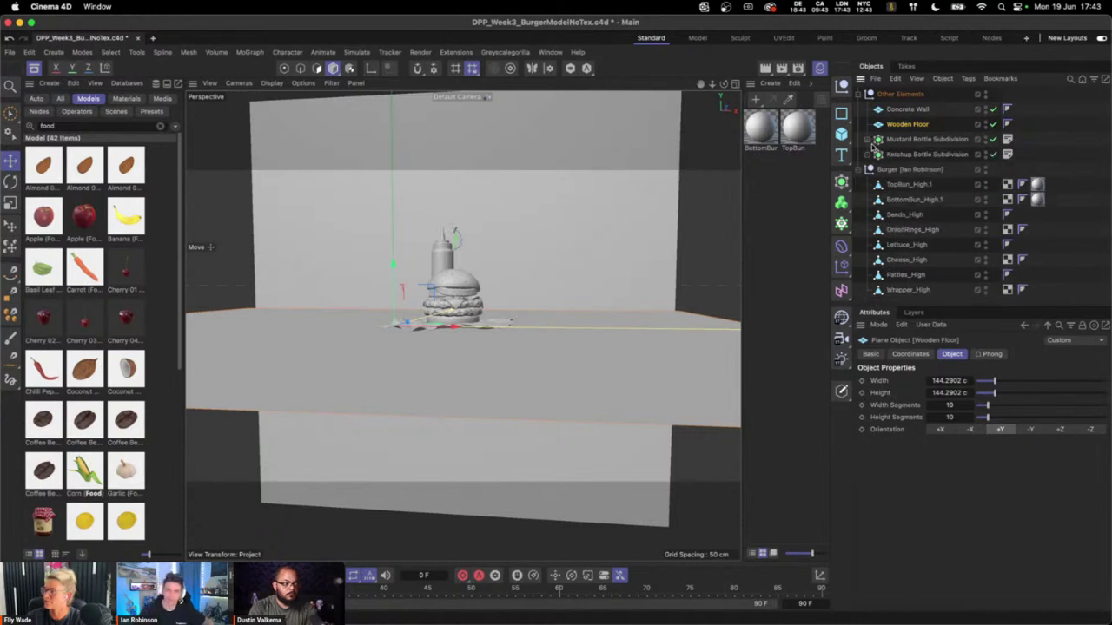
left_click(985, 154)
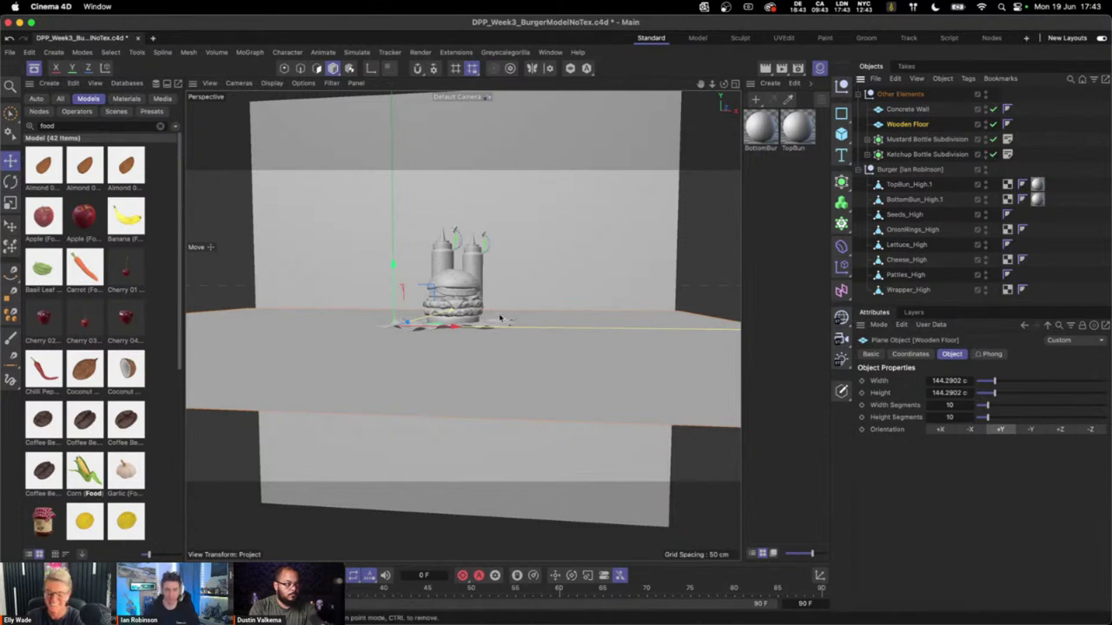
double_click(39, 126)
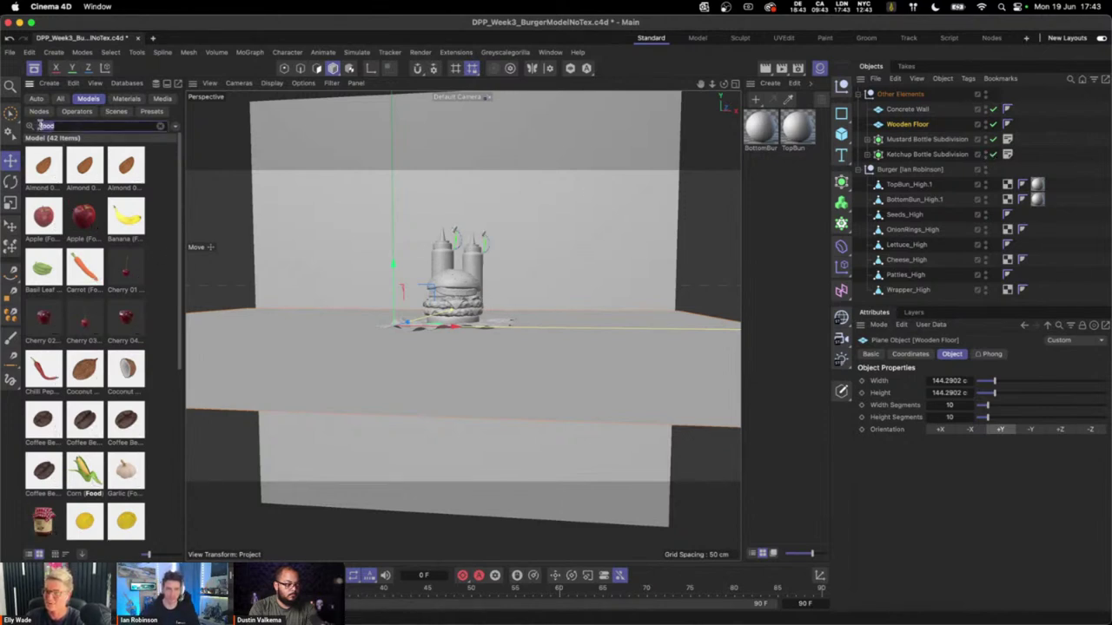
type("ketch")
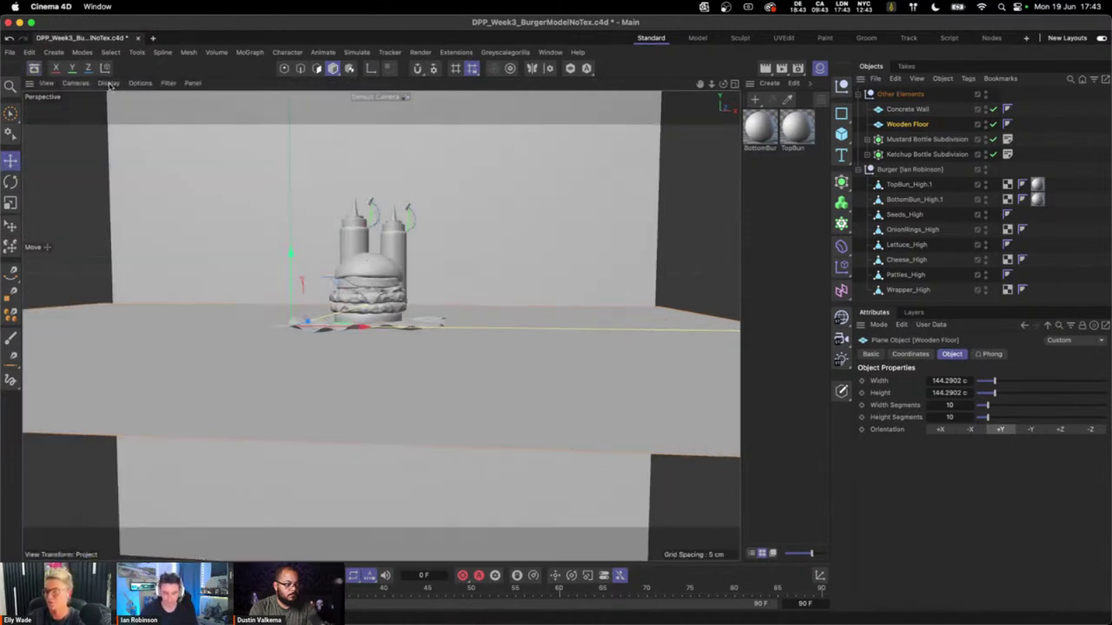
- Close the asset library, deselect the floor, orbit to a lower three-quarter view, and hide the Material Manager
key("shift+F8")
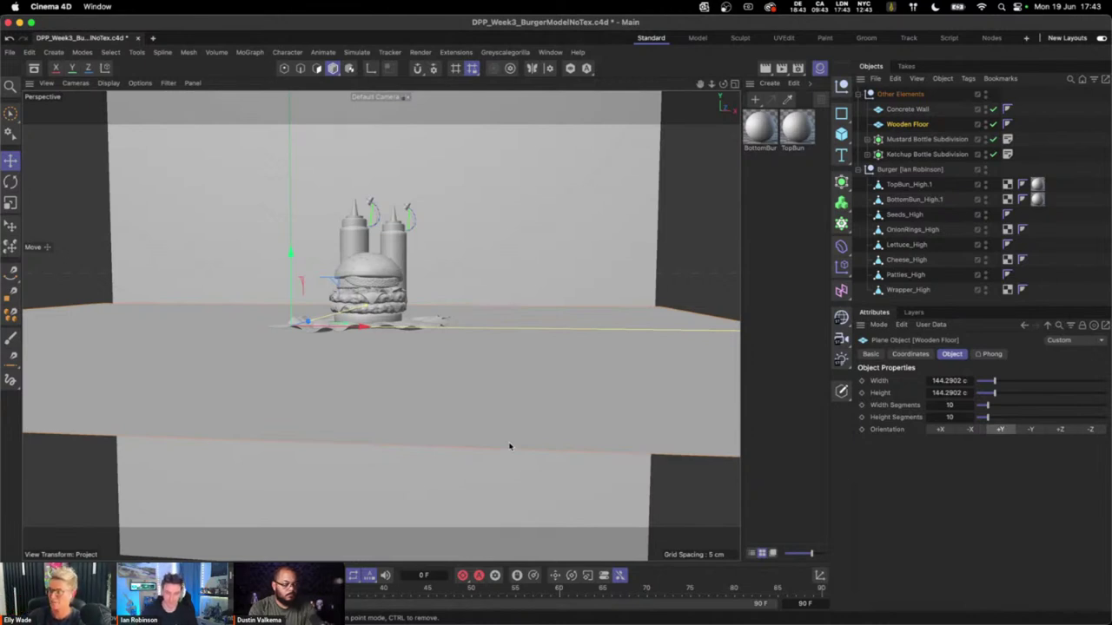
left_click(700, 184)
left_click_drag(324, 299, 355, 259, "alt")
scroll(382, 276, "up", 5)
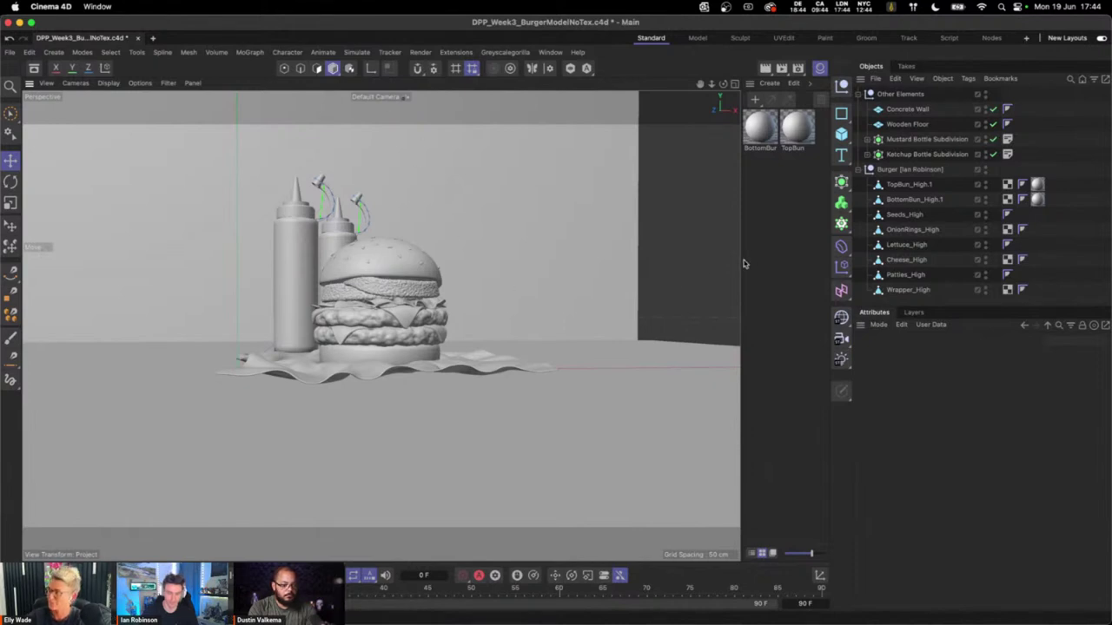
left_click(818, 68)
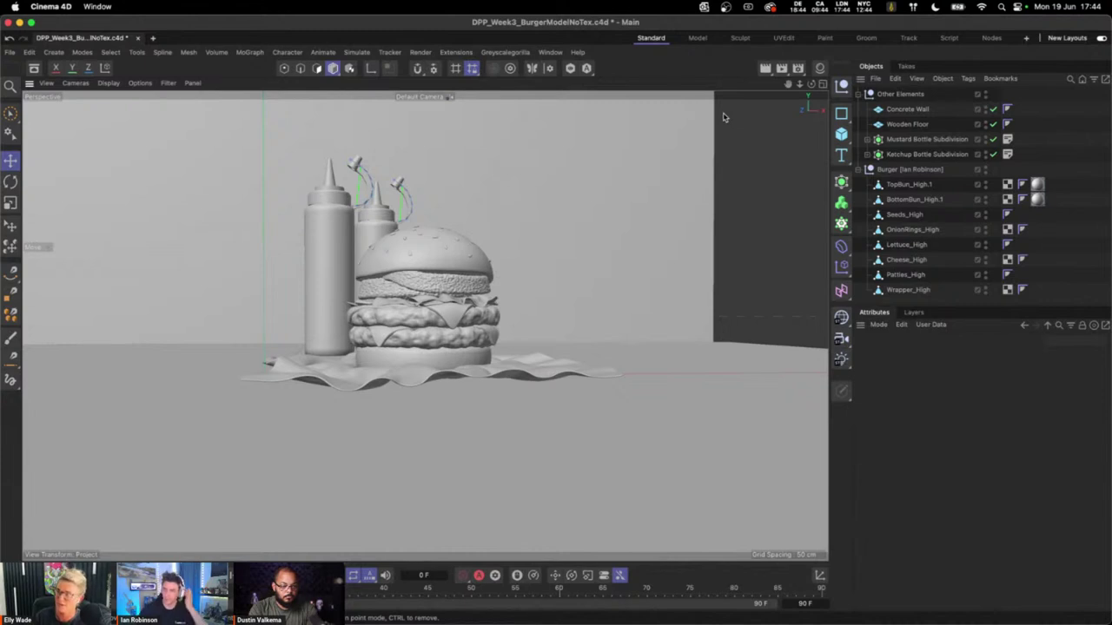
- Switch the renderer to Redshift in Render Settings
left_click(798, 68)
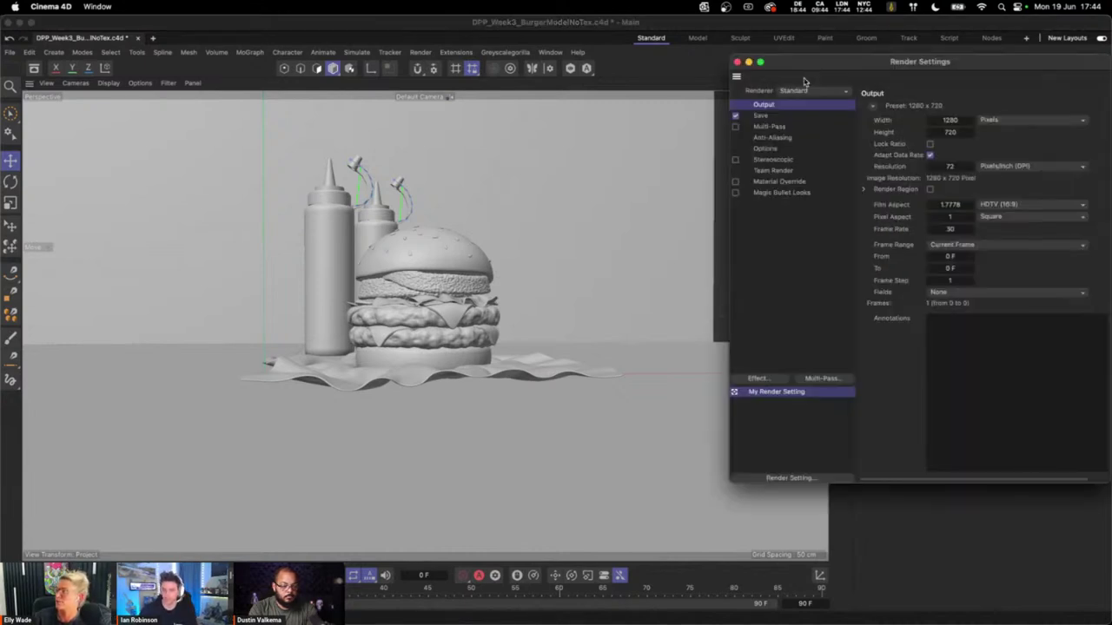
left_click_drag(815, 68, 616, 72)
left_click(619, 97)
left_click(608, 115)
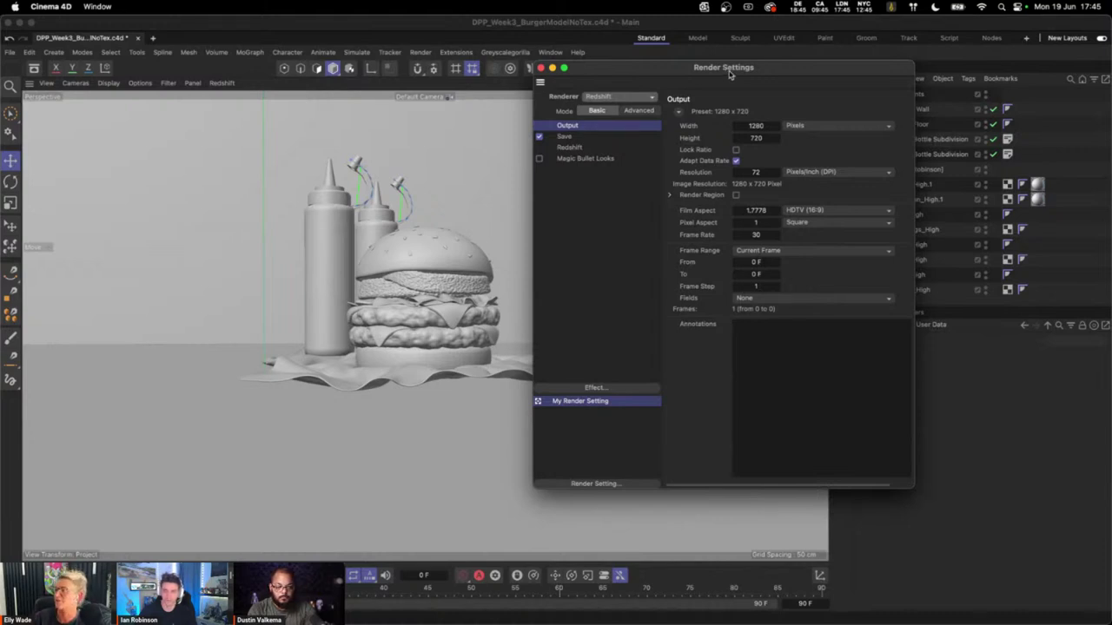
- Set the output size to 2160 × 2160 pixels, close Render Settings and restore the Material Manager
left_click_drag(713, 70, 676, 67)
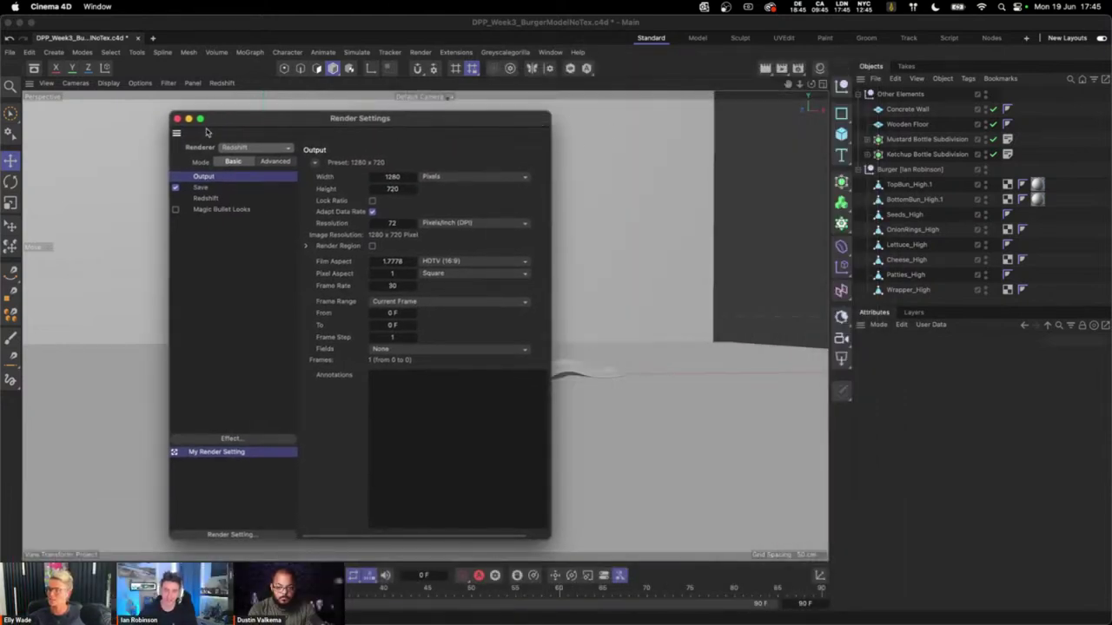
left_click(395, 190)
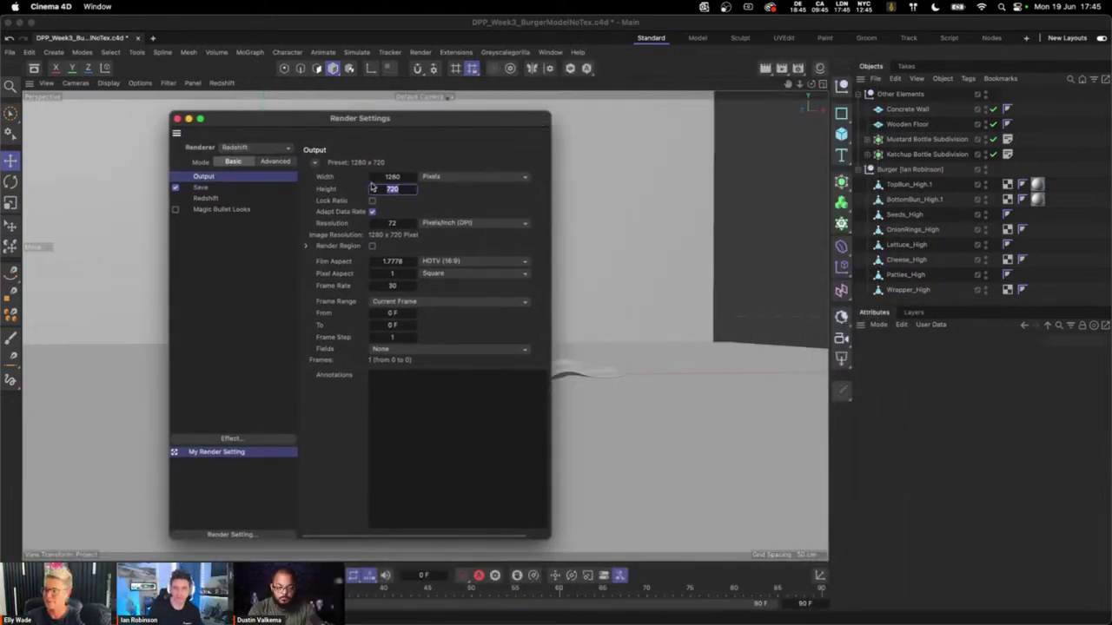
left_click(401, 177)
type("216")
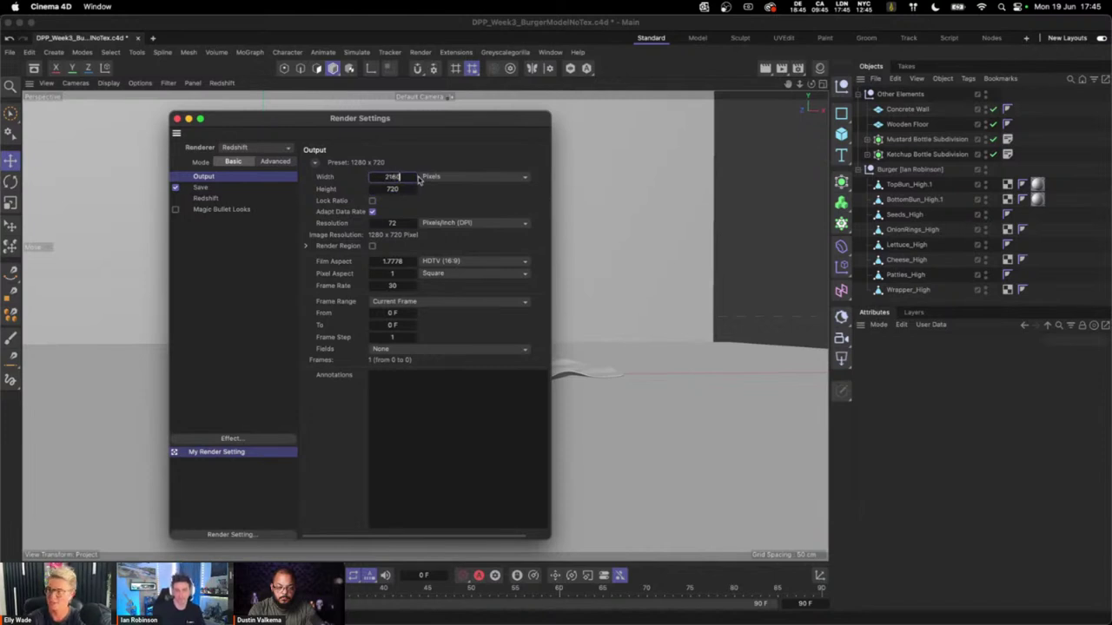
type("0")
key("Tab")
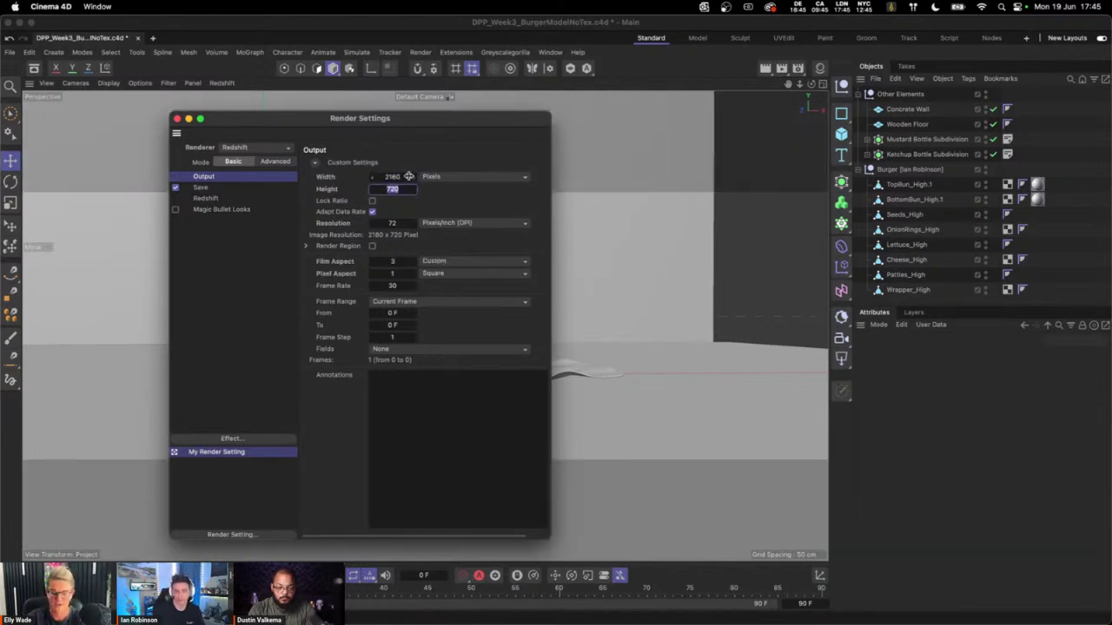
type("2160")
key("Return")
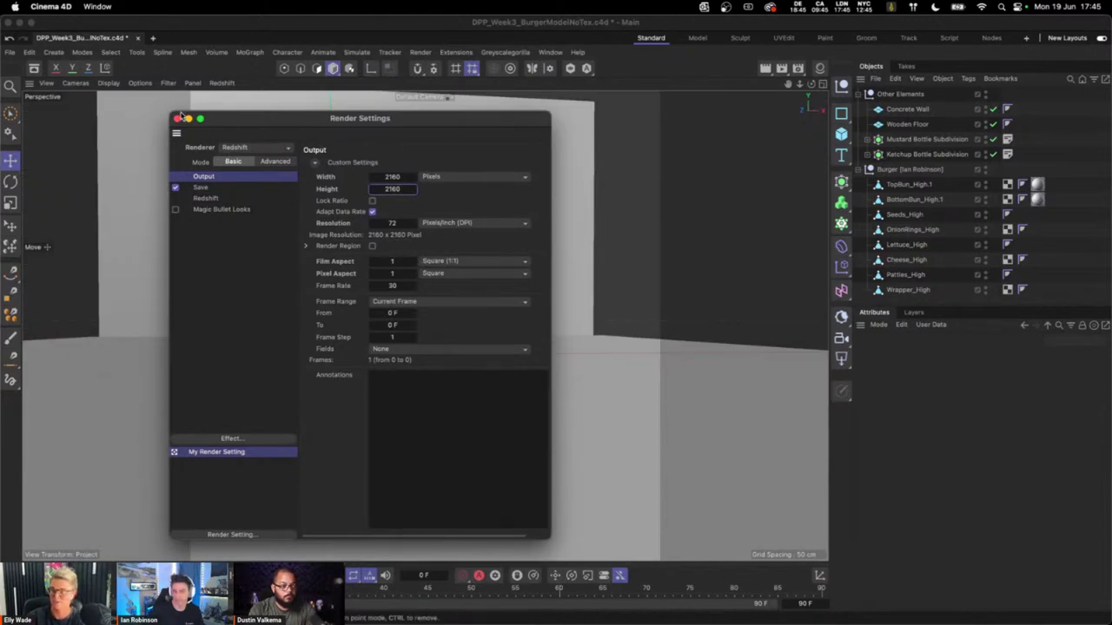
left_click(177, 118)
left_click(819, 68)
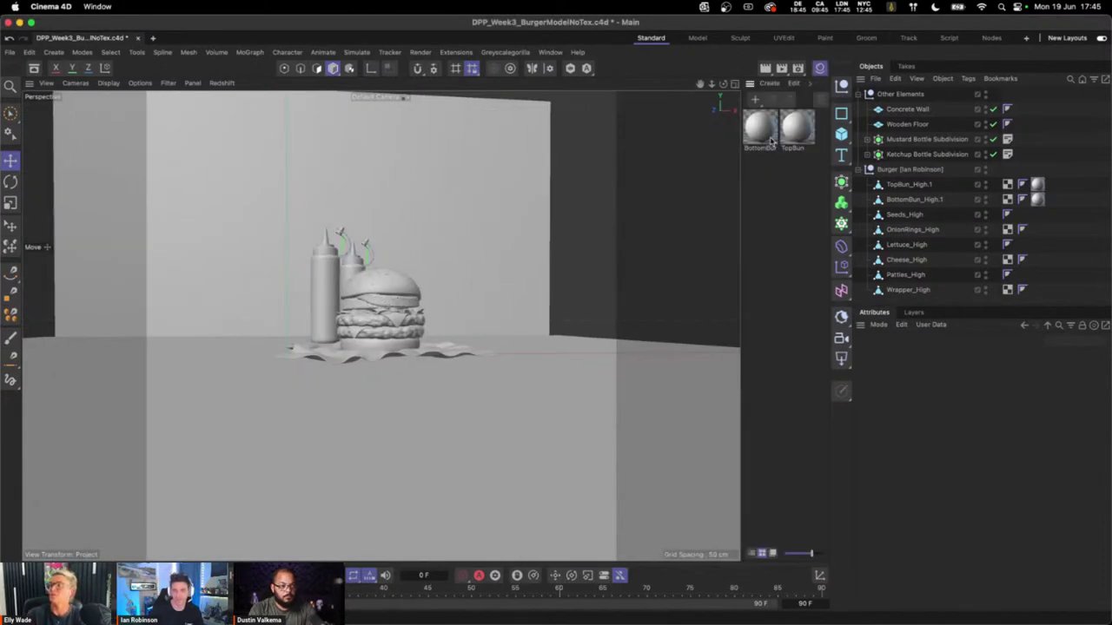
- Delete the BottomBun and TopBun materials and add a default Mat material
left_click_drag(743, 135, 796, 175)
key("Delete")
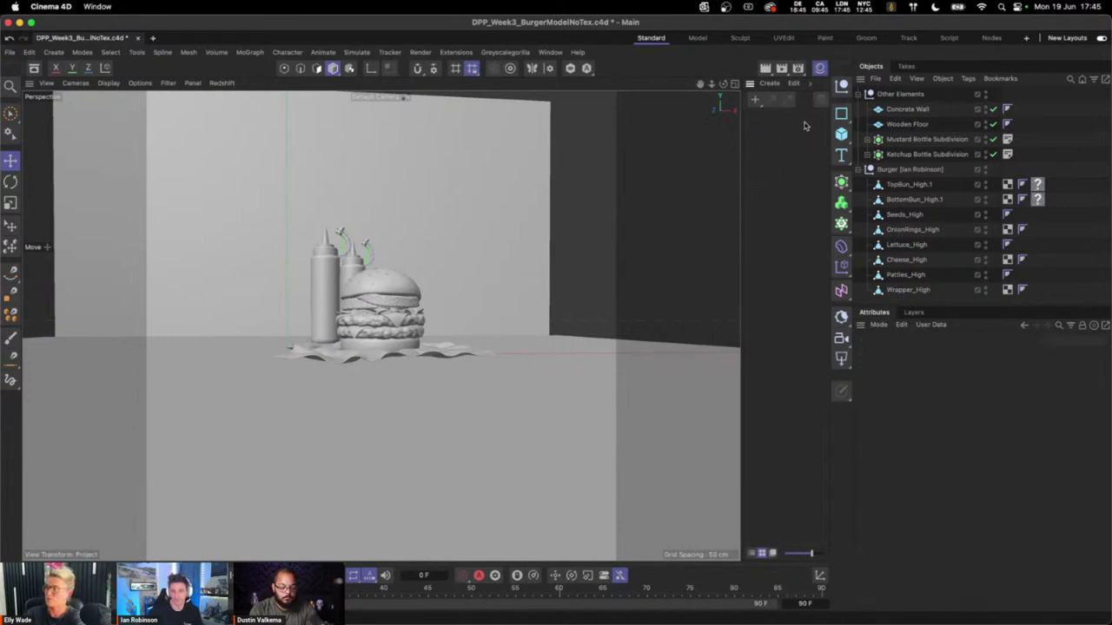
double_click(762, 132)
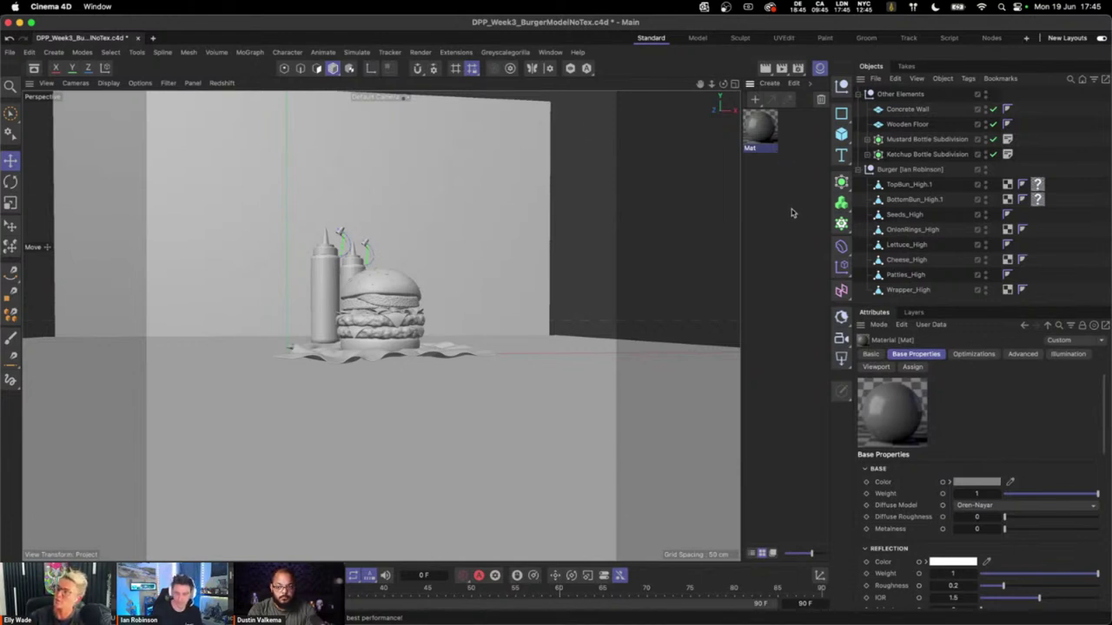
- Add a Redshift Material via Create > Redshift > Materials
left_click(769, 84)
mouse_move(803, 144)
mouse_move(936, 143)
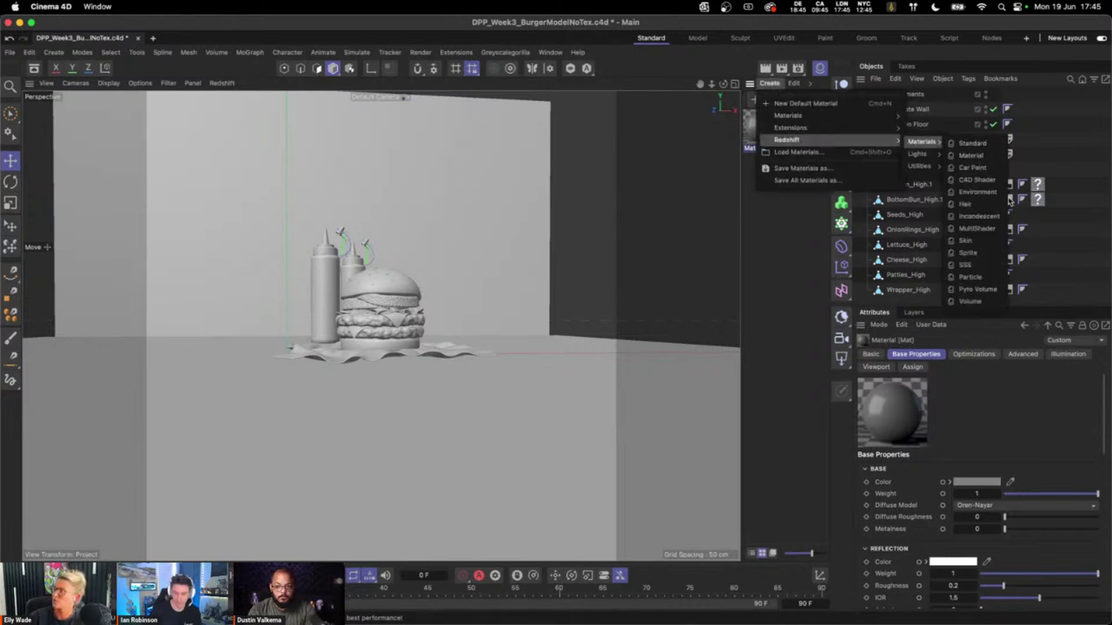
left_click(971, 156)
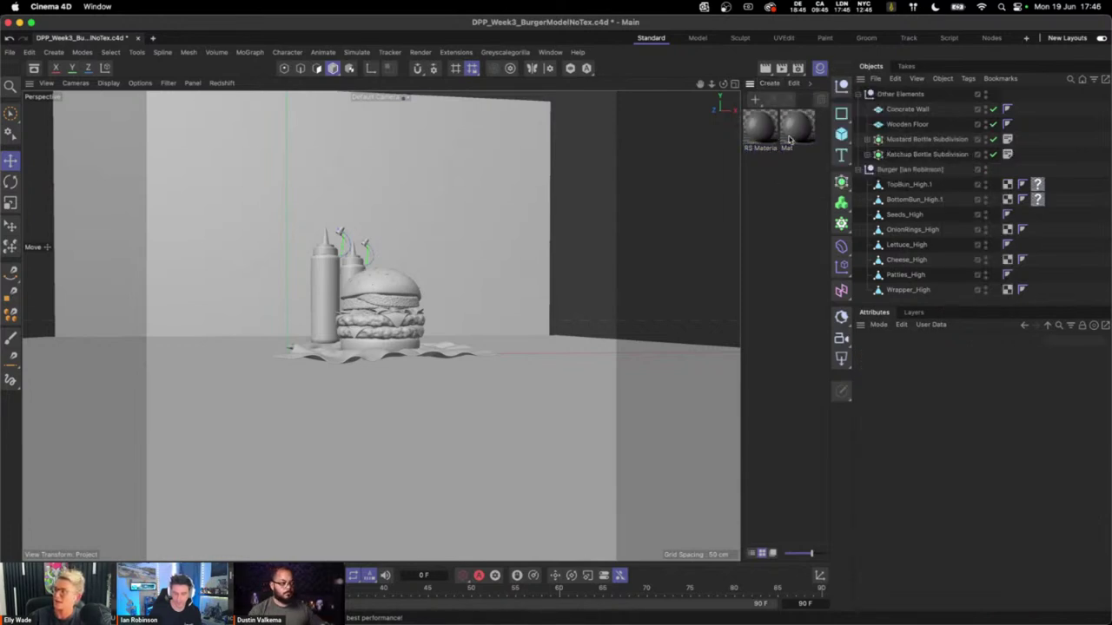
- Rename the Mat material to 'RS Standard'
left_click(797, 131)
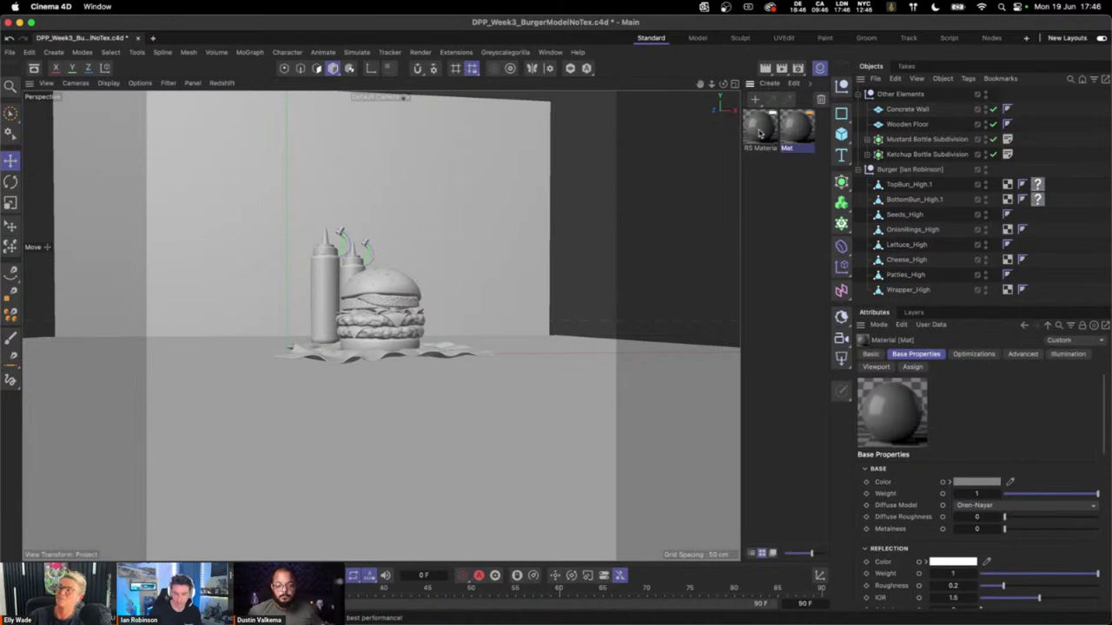
double_click(787, 147)
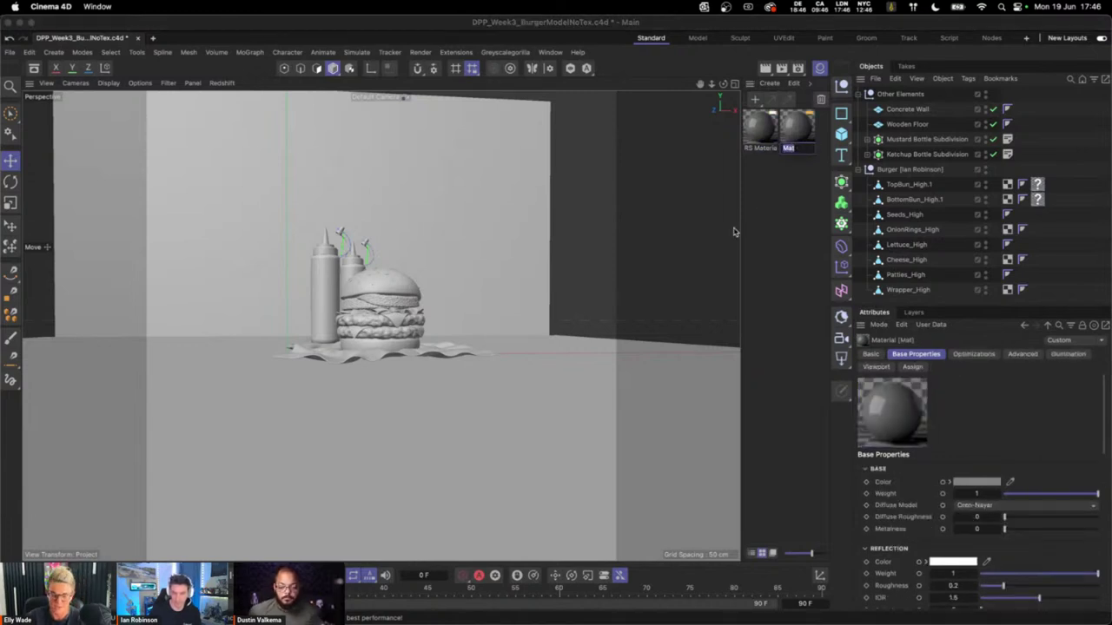
type("RS Standard")
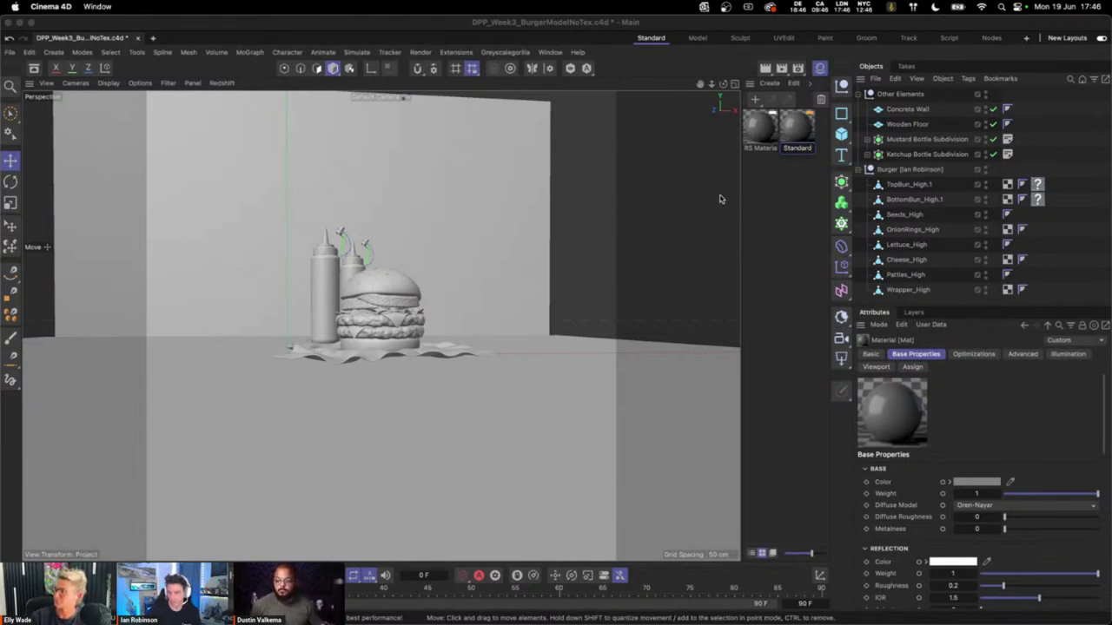
left_click(706, 205)
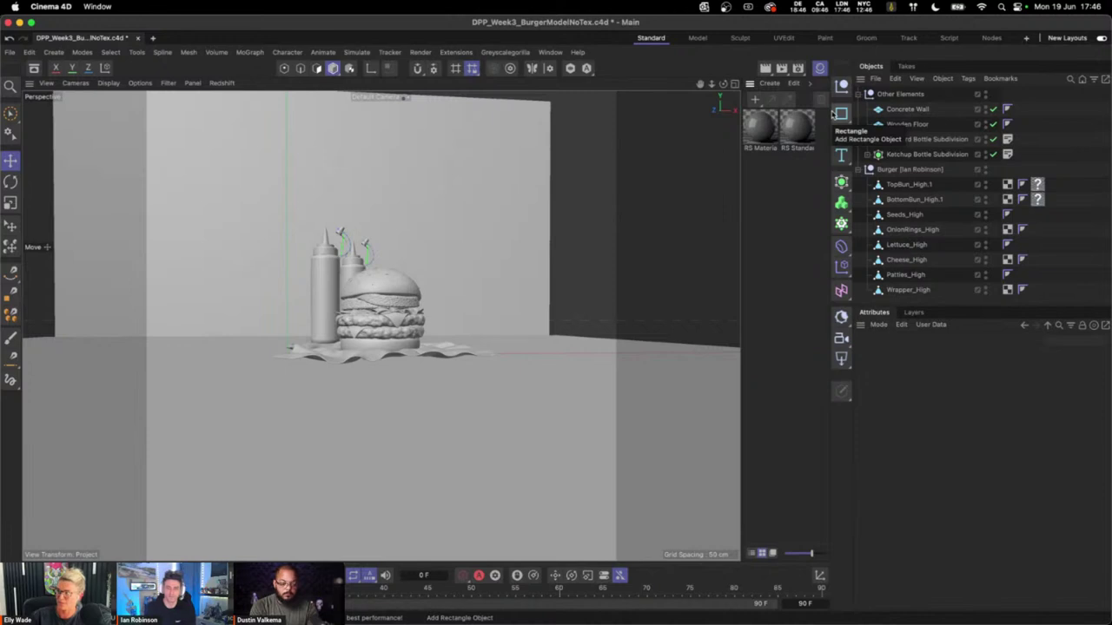
- Open and close RS Standard's Node Editor, then enlarge the material attributes area
double_click(798, 130)
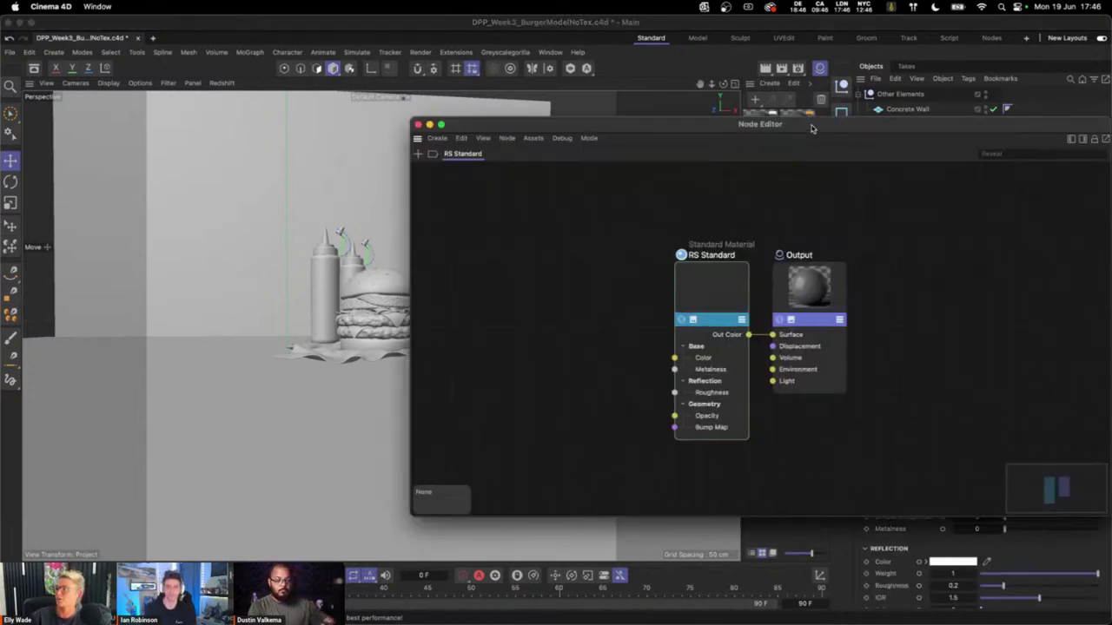
left_click_drag(458, 121, 422, 120)
left_click(378, 122)
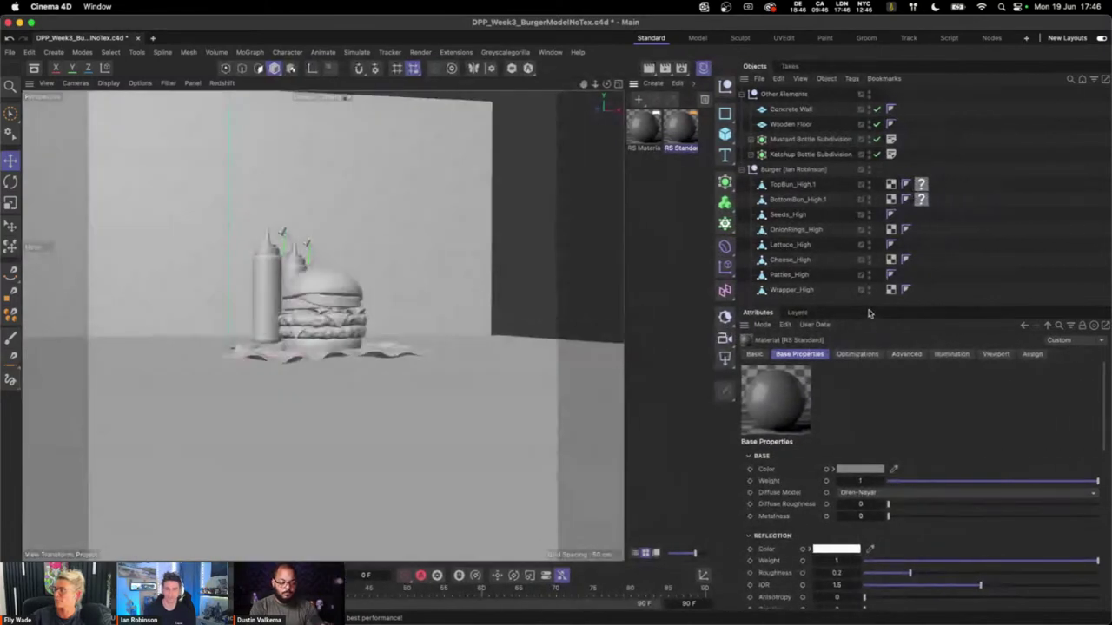
left_click_drag(865, 310, 869, 176)
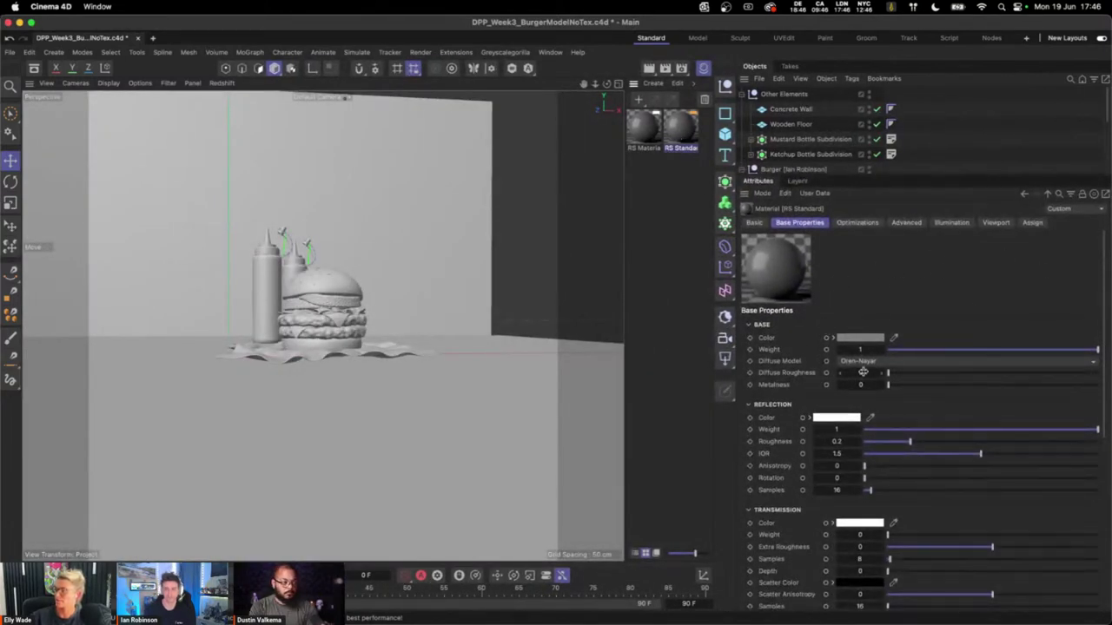
left_click_drag(1106, 319, 1088, 392)
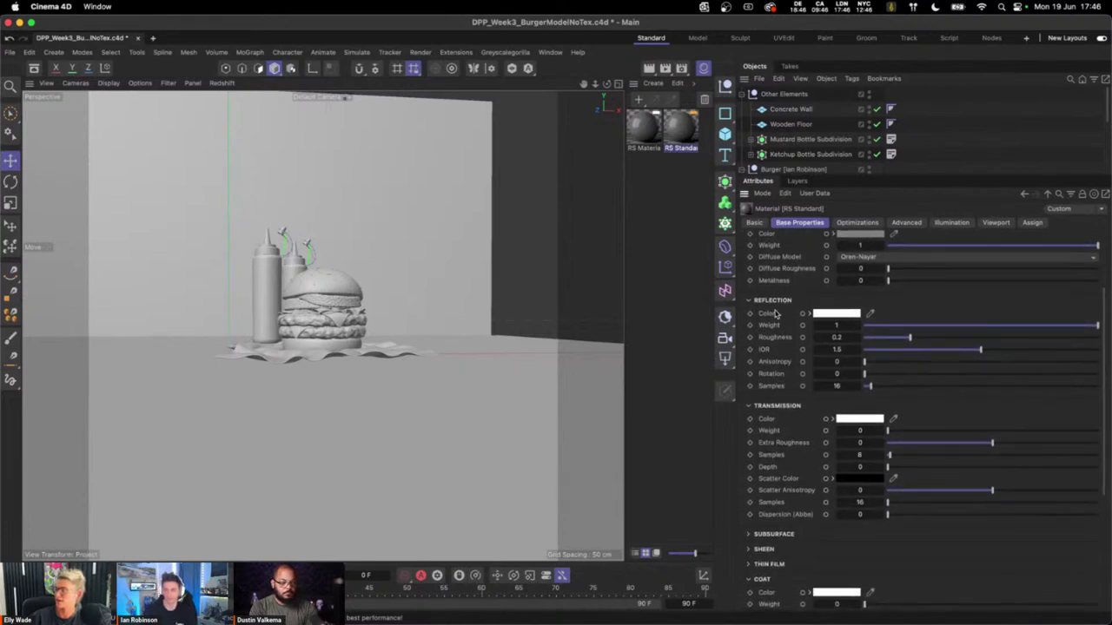
- Expand and compare the Sub-Surface sections of RS Material and RS Standard
left_click(644, 132)
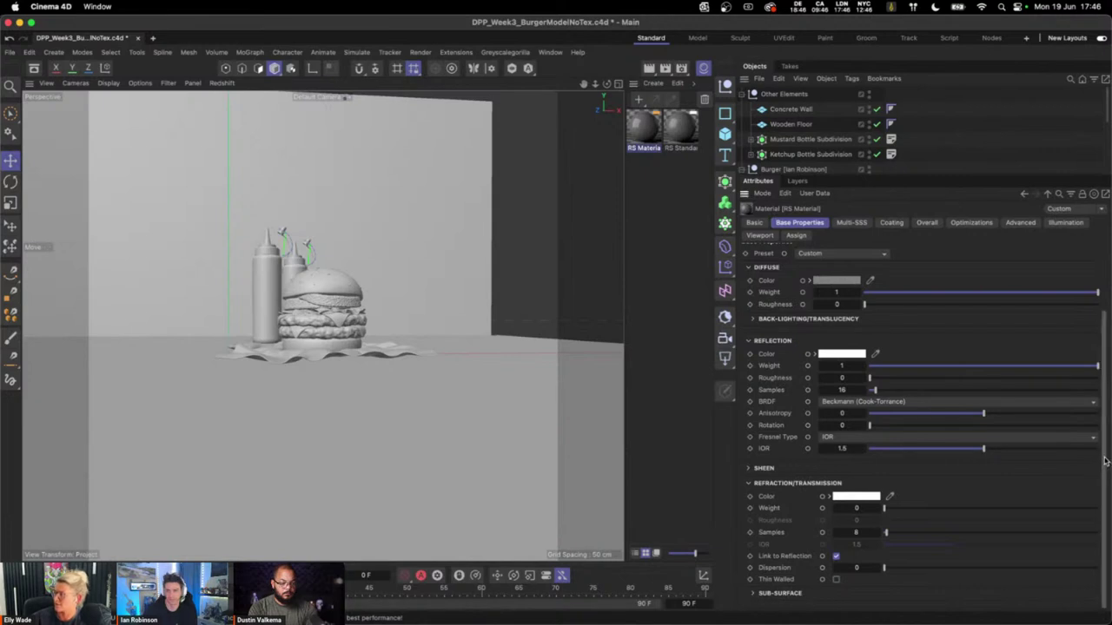
left_click(762, 593)
scroll(799, 547, "down", 4)
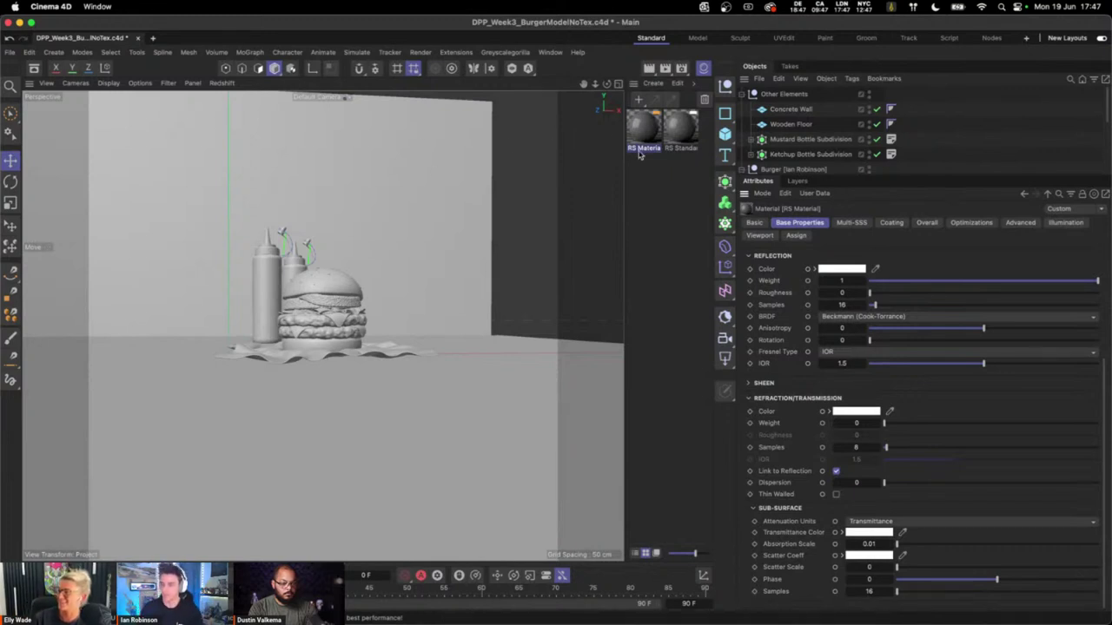
left_click(680, 130)
left_click(753, 474)
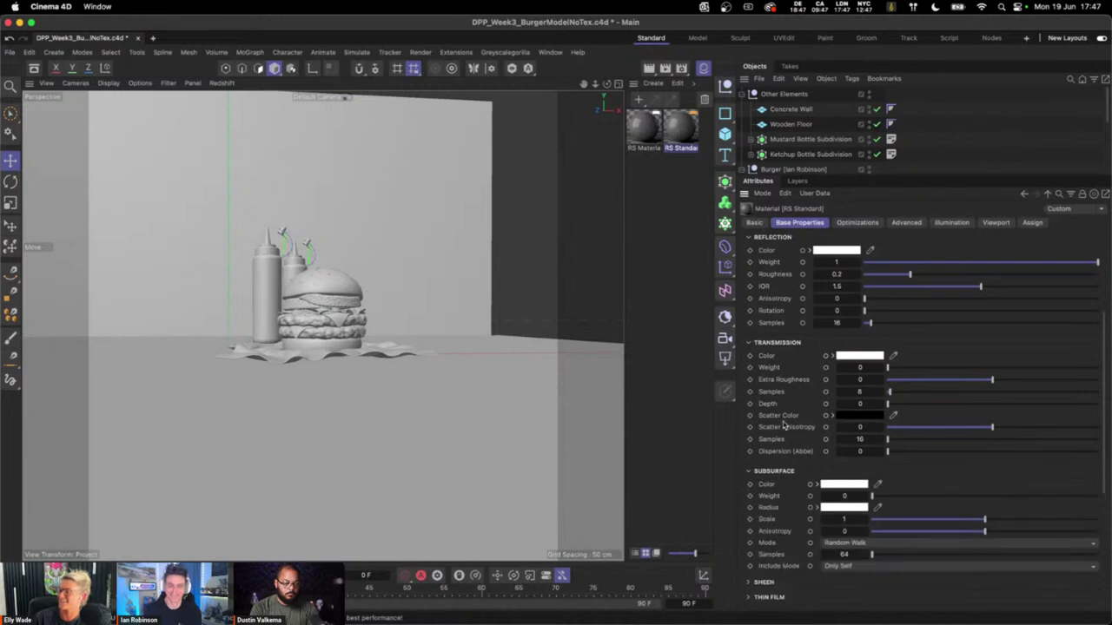
scroll(1028, 467, "down", 3)
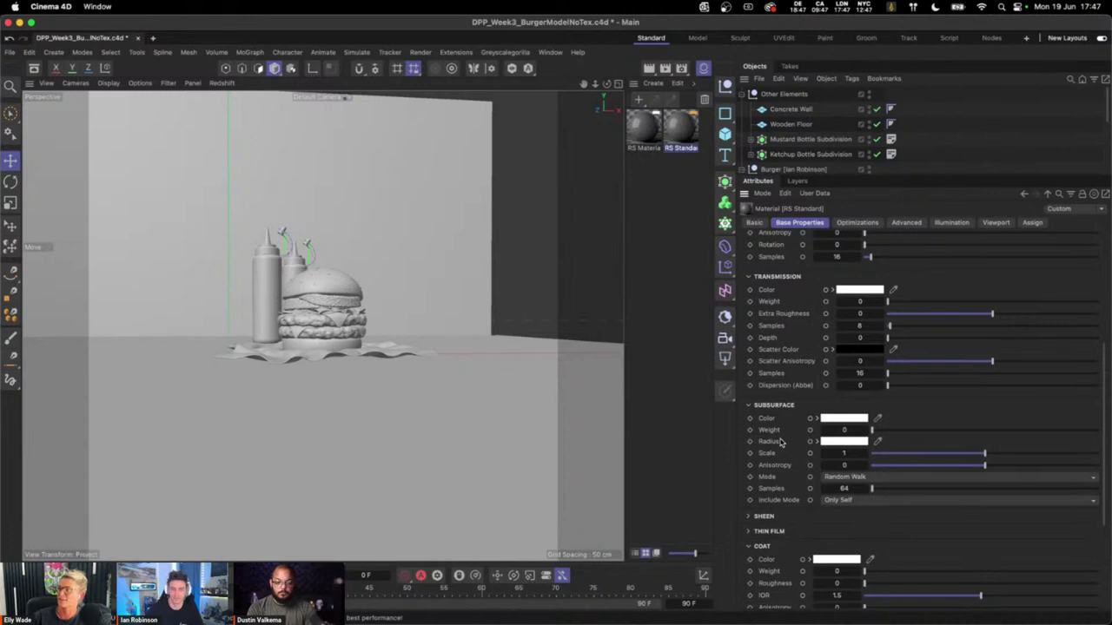
- Check RS Material's Preset list, leaving it set to Custom
left_click(643, 130)
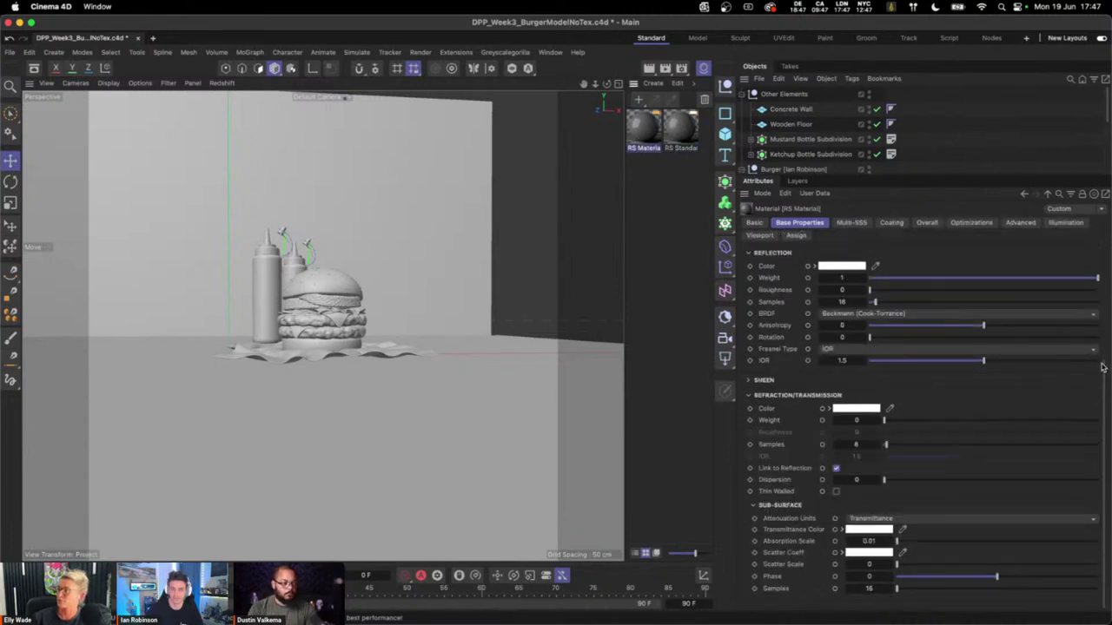
left_click_drag(1105, 365, 1106, 248)
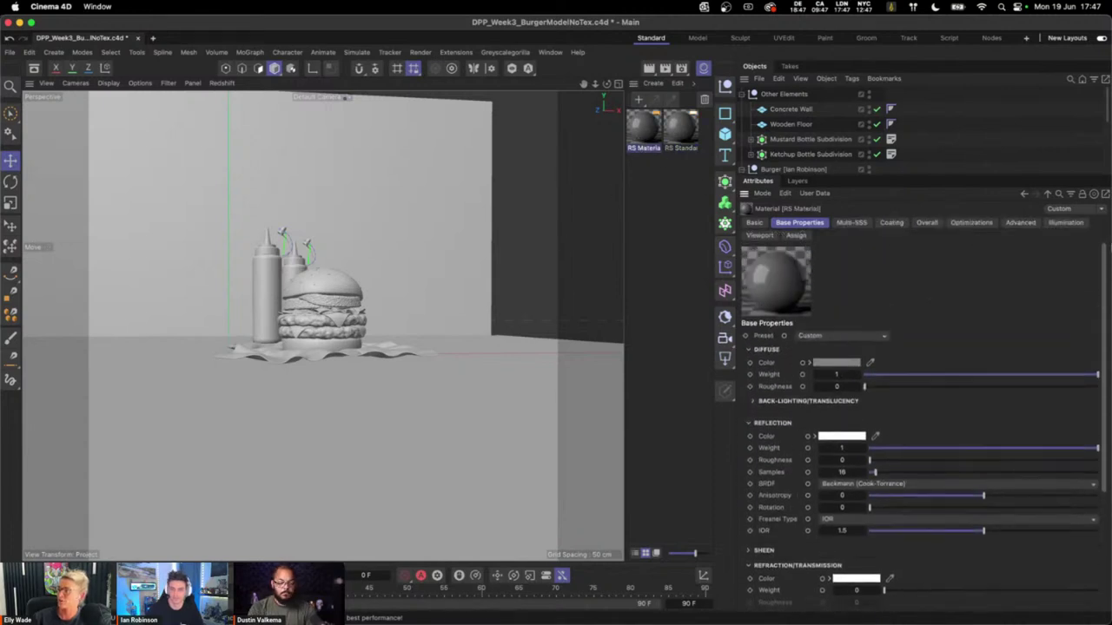
left_click(842, 336)
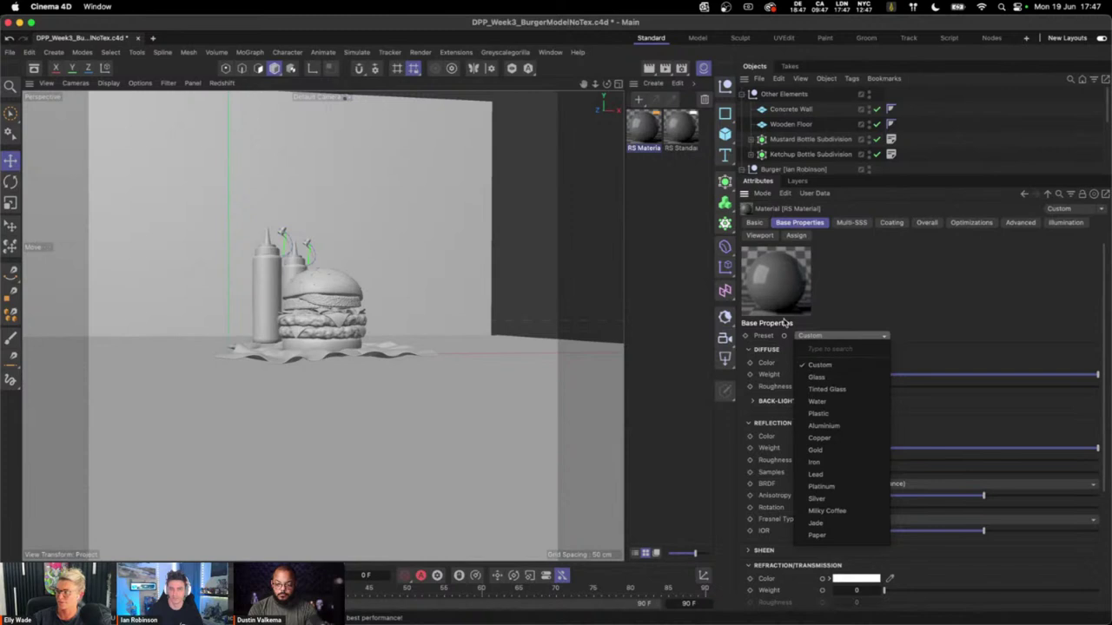
left_click(901, 289)
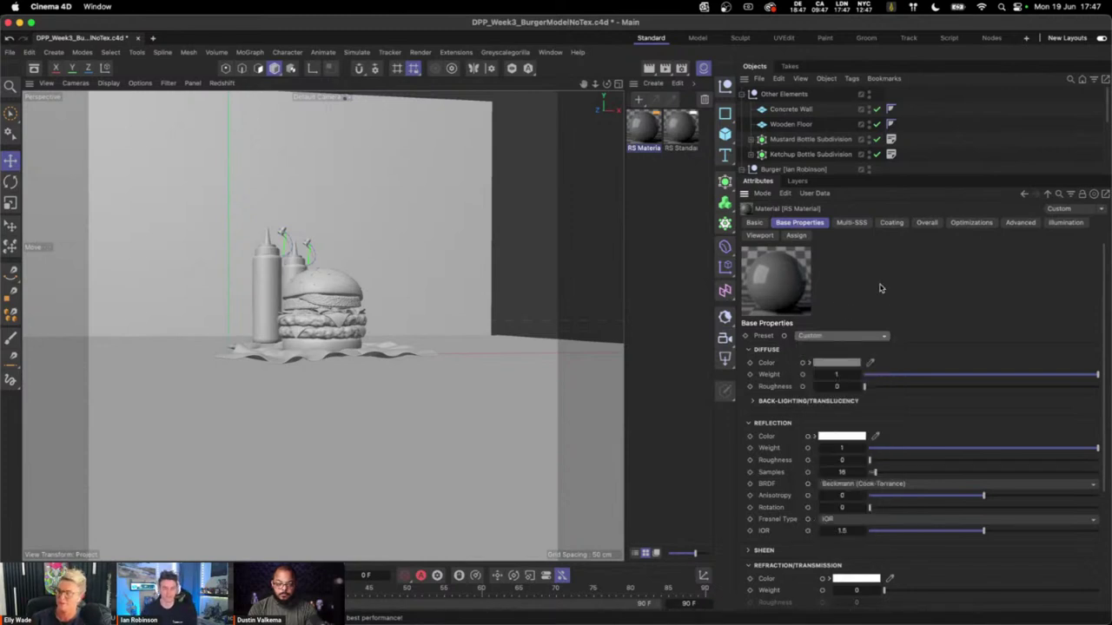
- Select both RS Material and RS Standard and delete them
left_click(686, 132)
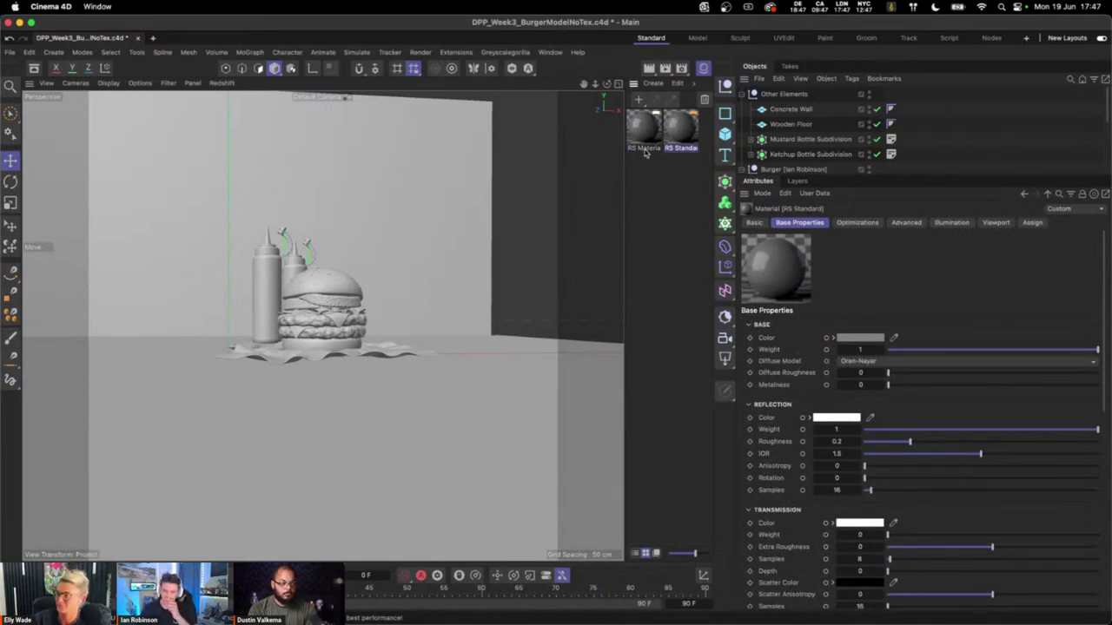
left_click_drag(673, 161, 688, 97)
key("Delete")
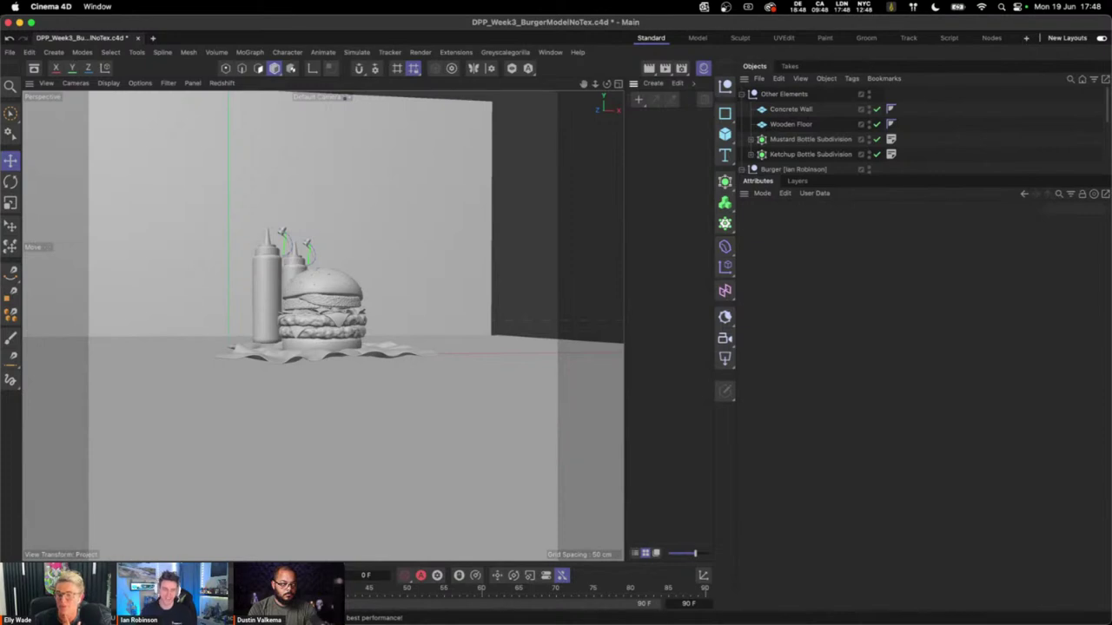
- Add and remove a default Mat material, then enlarge the Objects Manager to list all burger parts
double_click(655, 137)
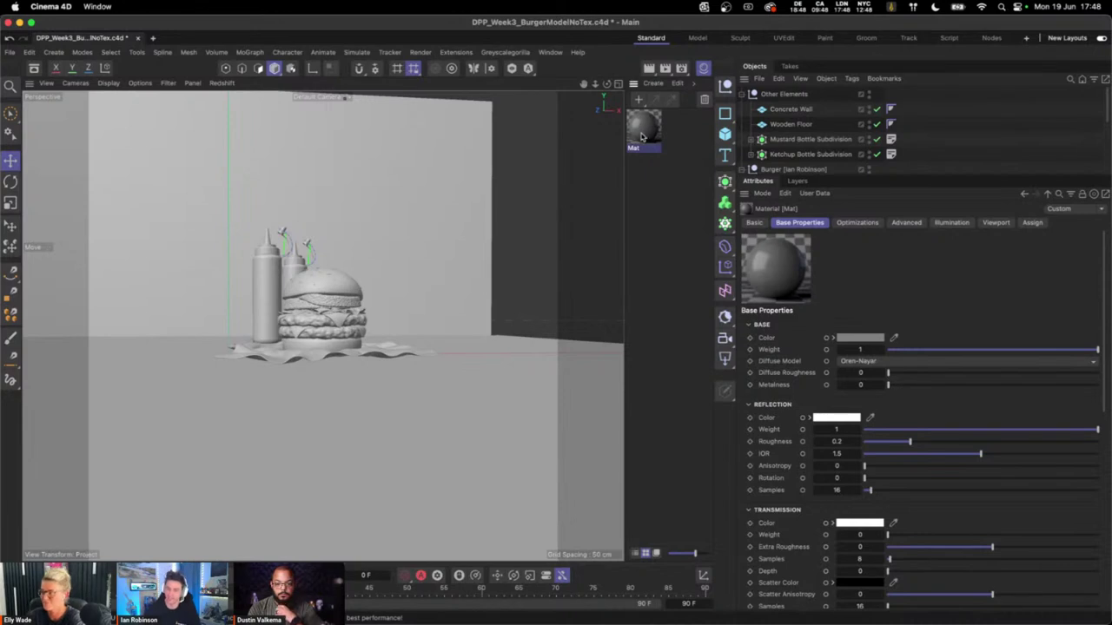
key("Delete")
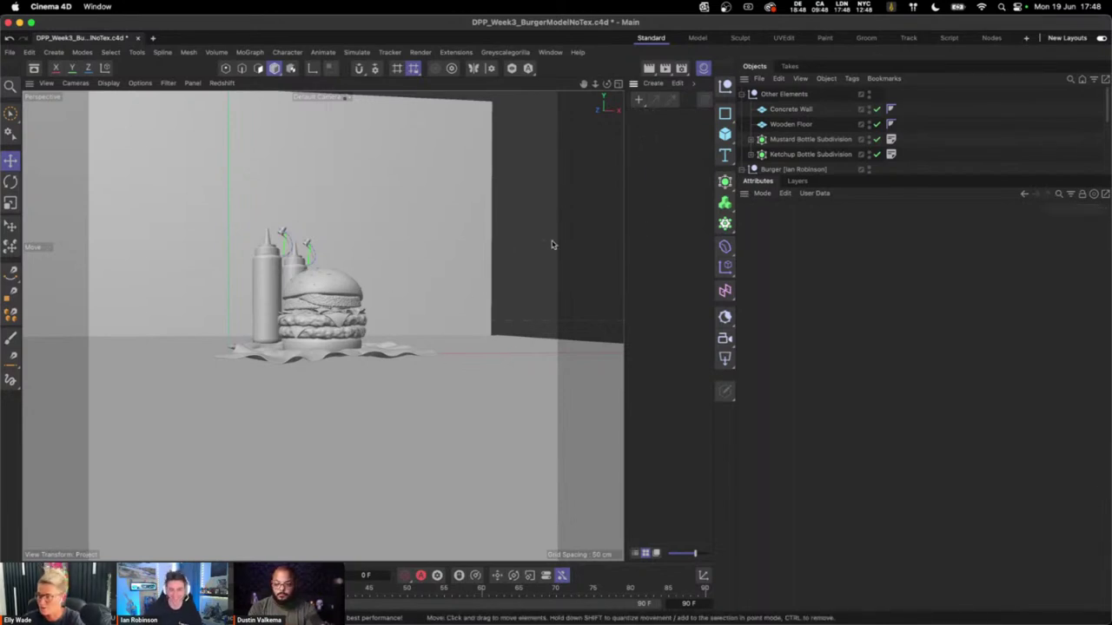
left_click_drag(344, 310, 323, 306, "alt")
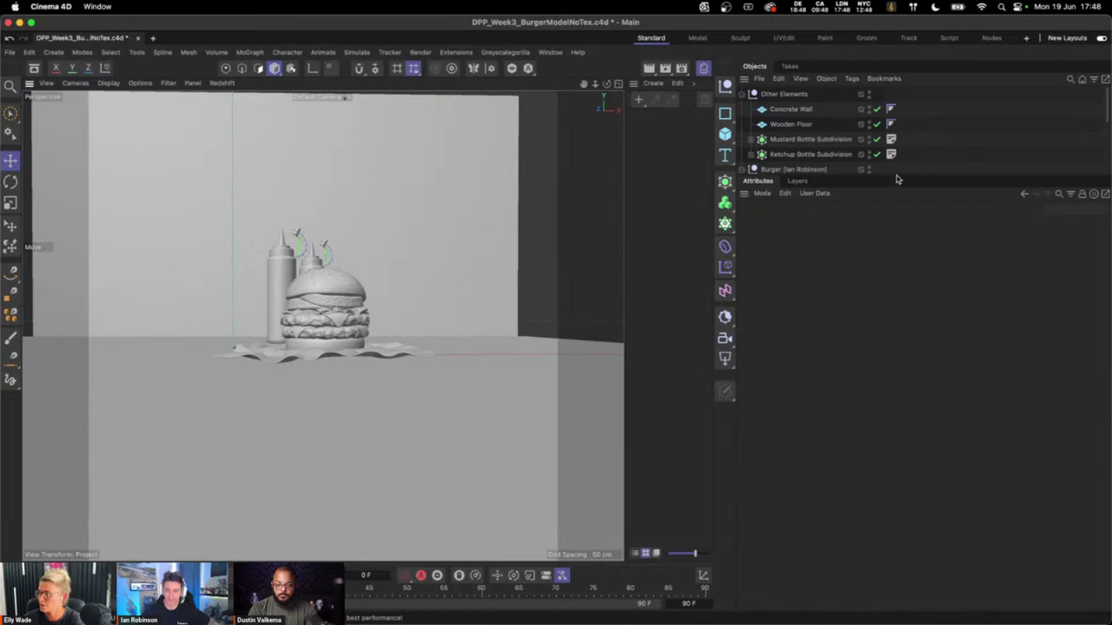
left_click_drag(897, 179, 873, 316)
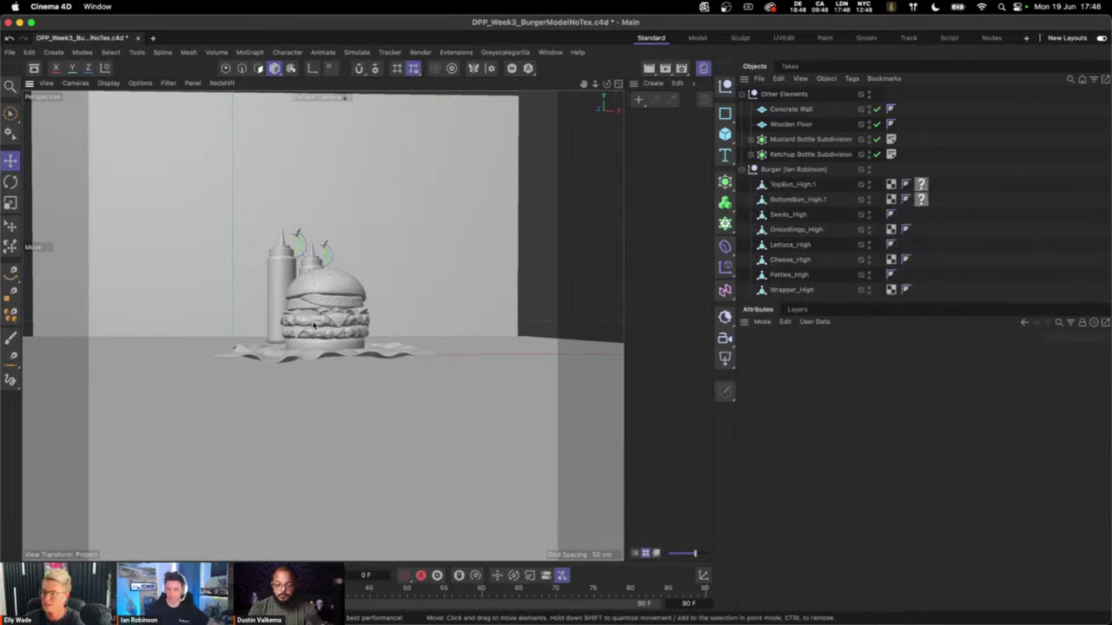
left_click_drag(314, 325, 333, 305, "alt")
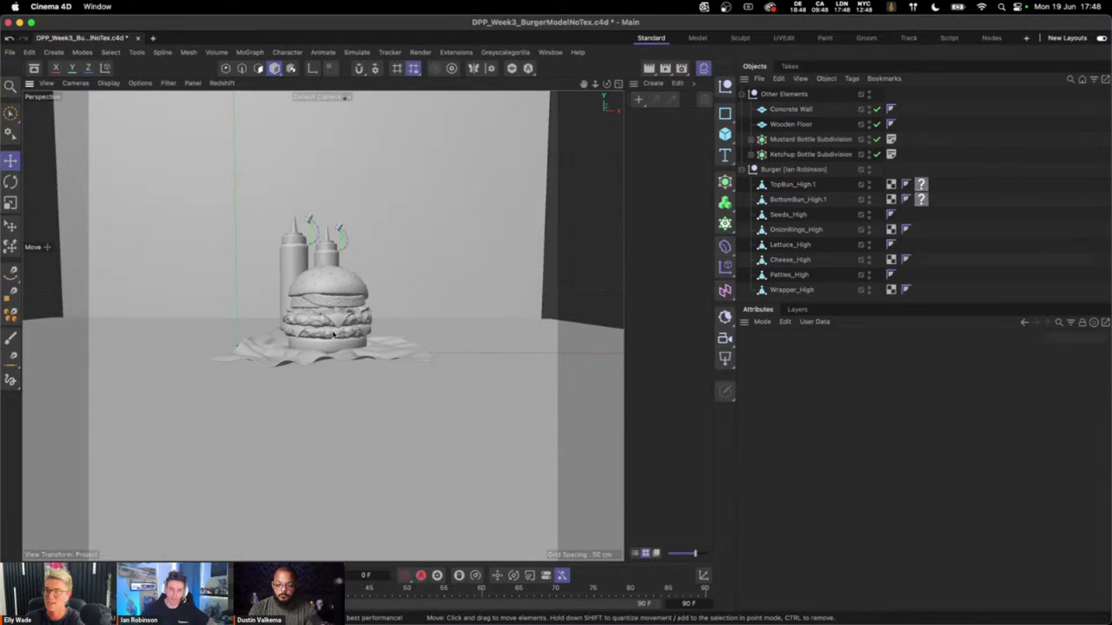
- Open Render Settings, dock the RS RenderView on the left and start the Redshift preview render
left_click(682, 68)
left_click_drag(745, 60, 689, 82)
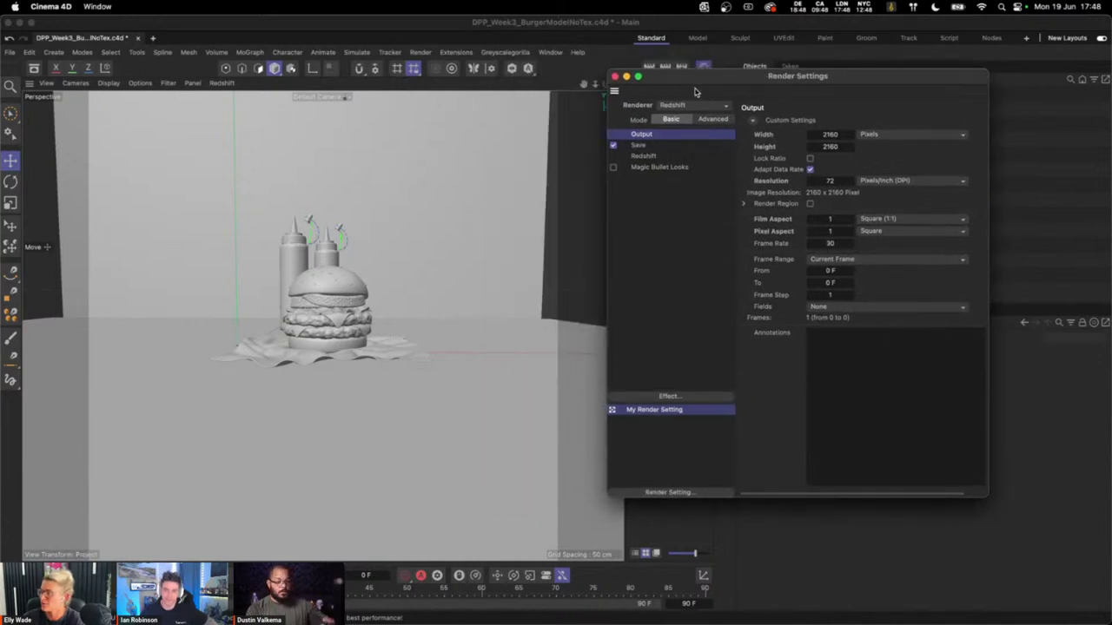
left_click(548, 53)
left_click(573, 421)
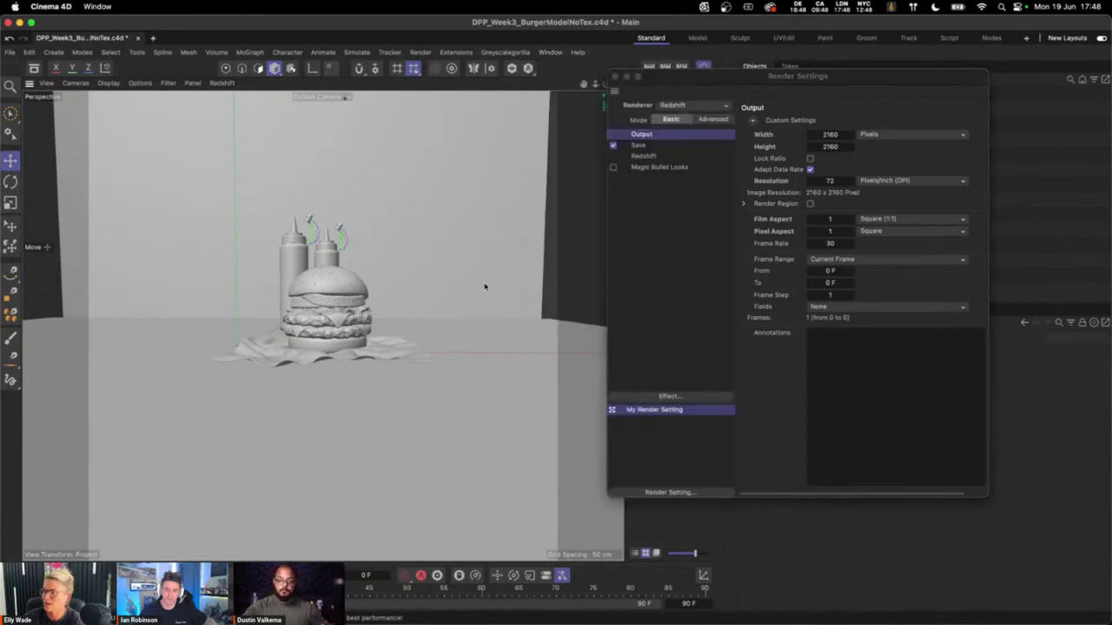
left_click_drag(579, 146, 115, 209)
left_click(50, 122)
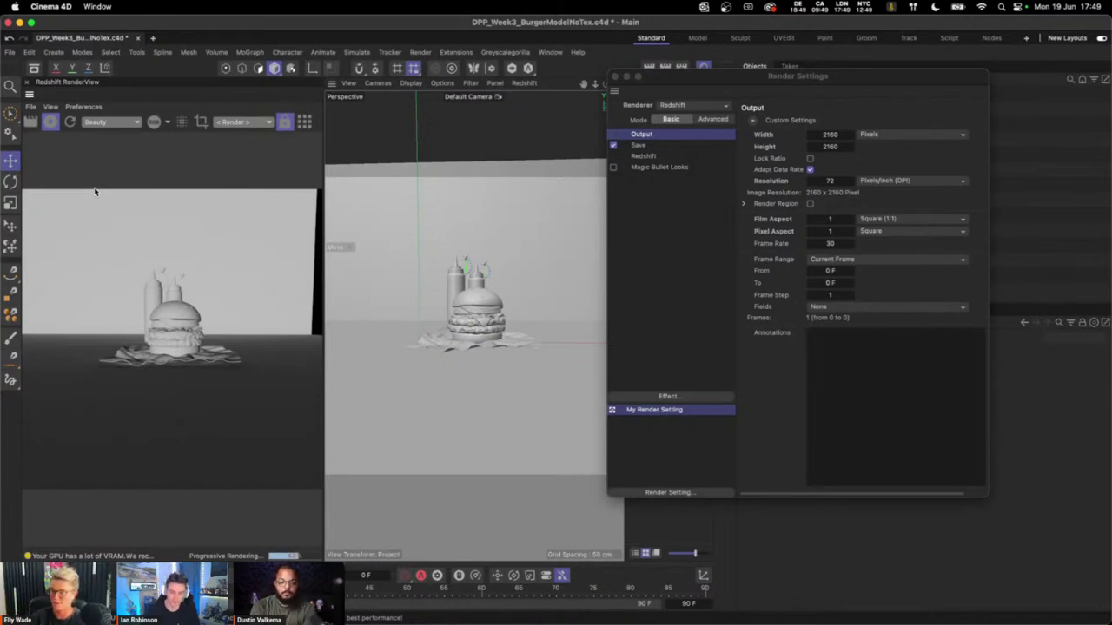
- Set Redshift Progressive Passes to 128
left_click(650, 156)
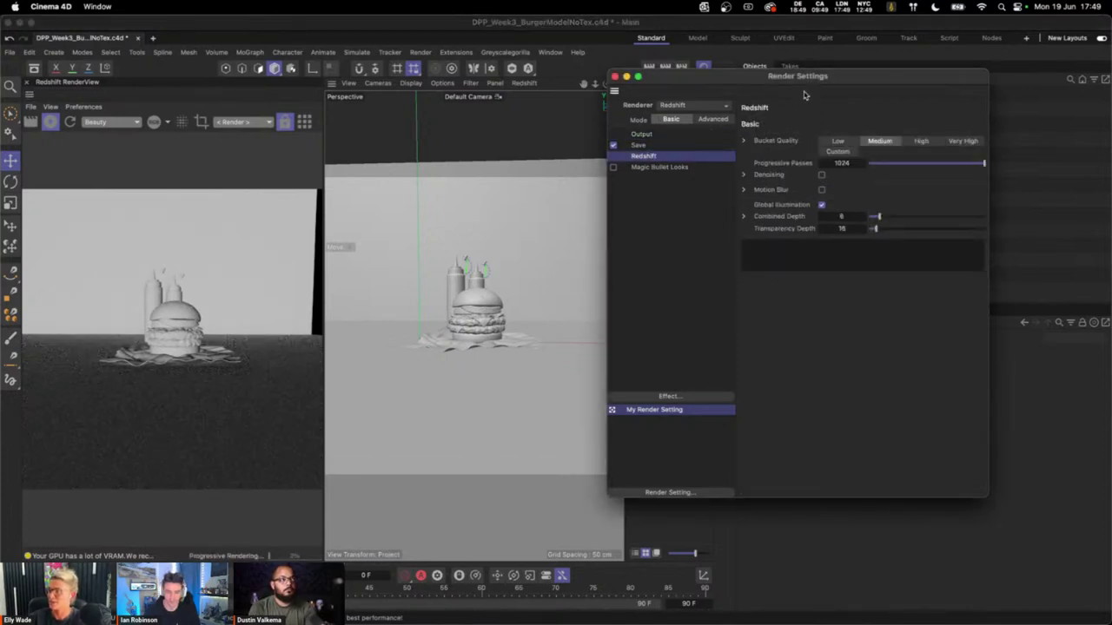
left_click_drag(808, 82, 738, 87)
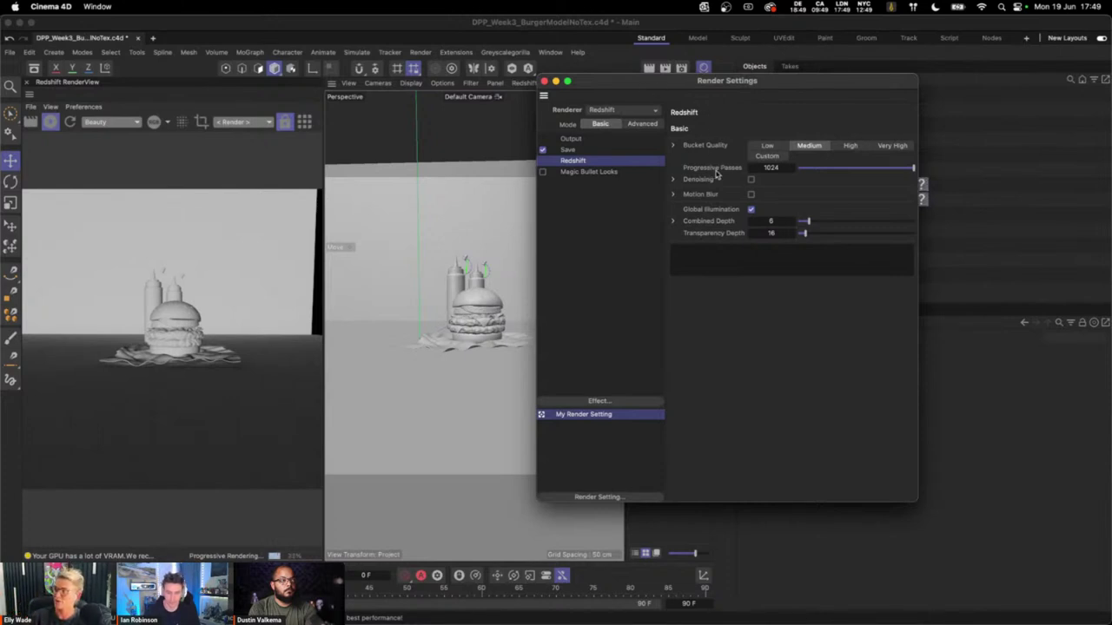
left_click(772, 167)
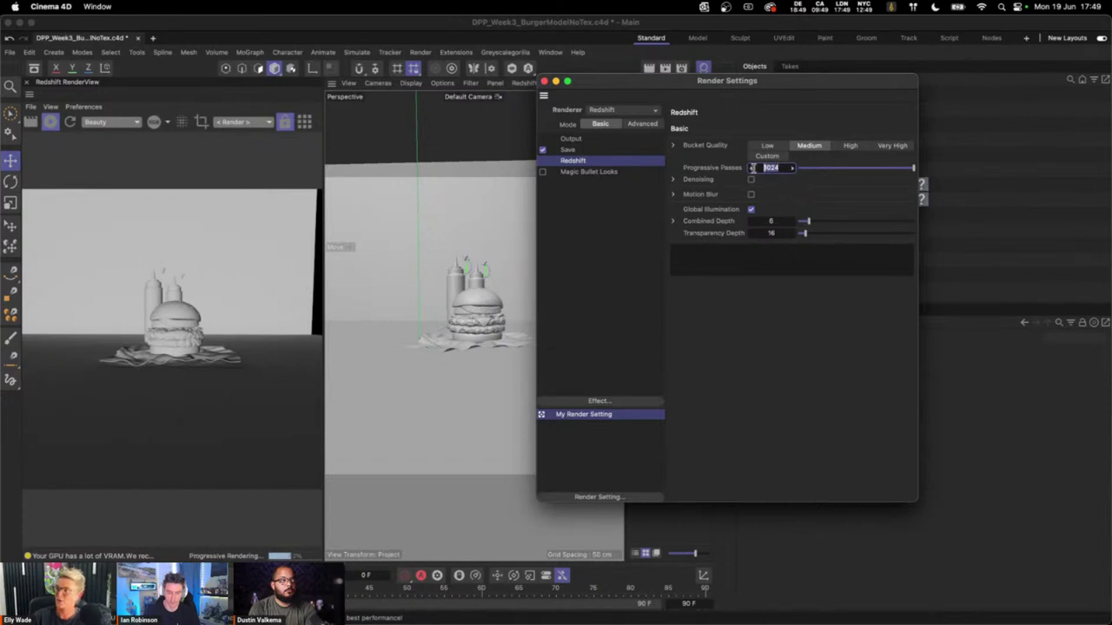
type("128")
key("Return")
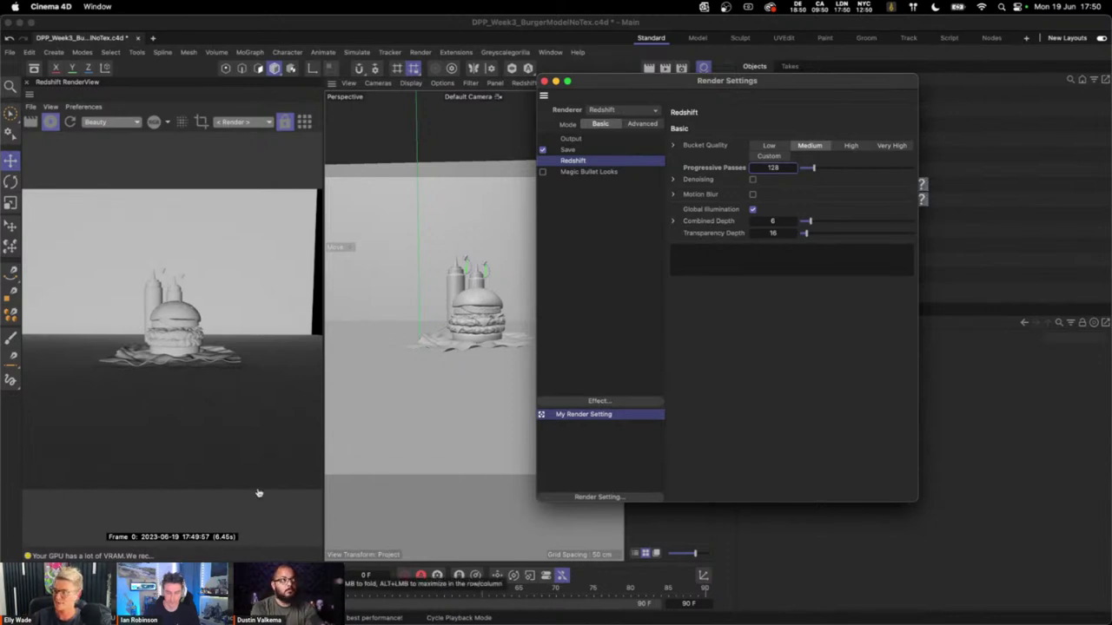
- Set the Advanced > System Bucket Size to 512 and close Render Settings
left_click(643, 124)
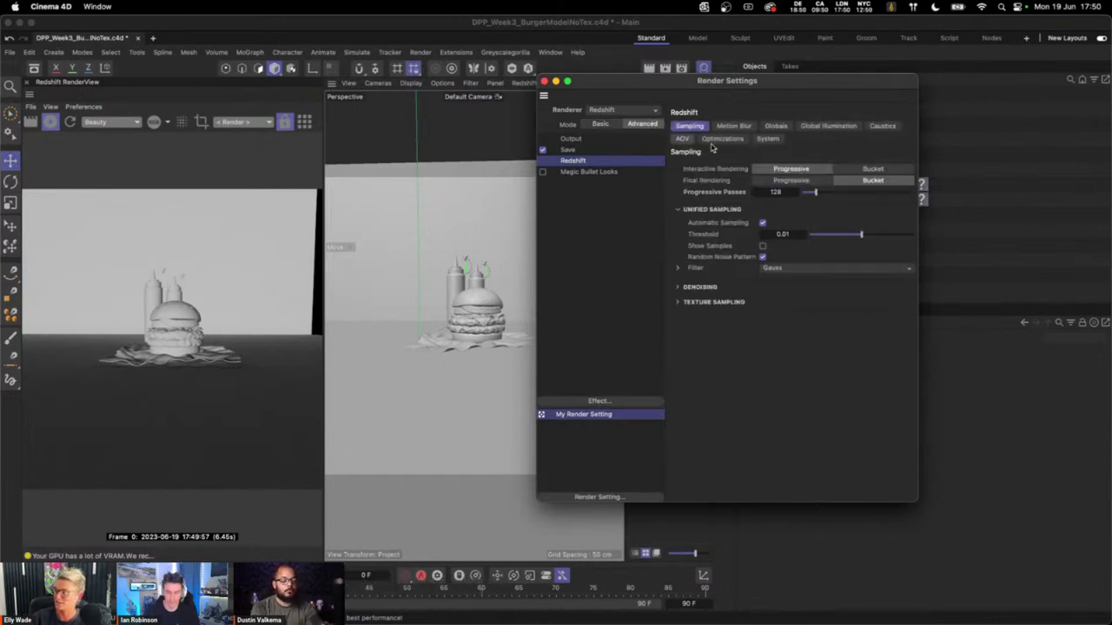
left_click(765, 140)
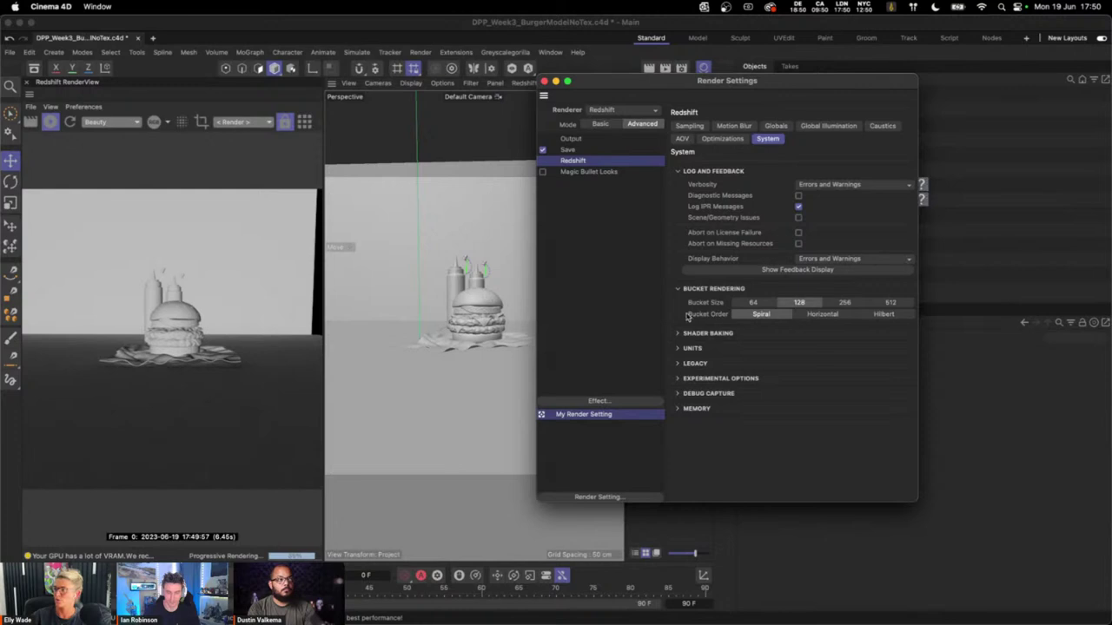
left_click(887, 303)
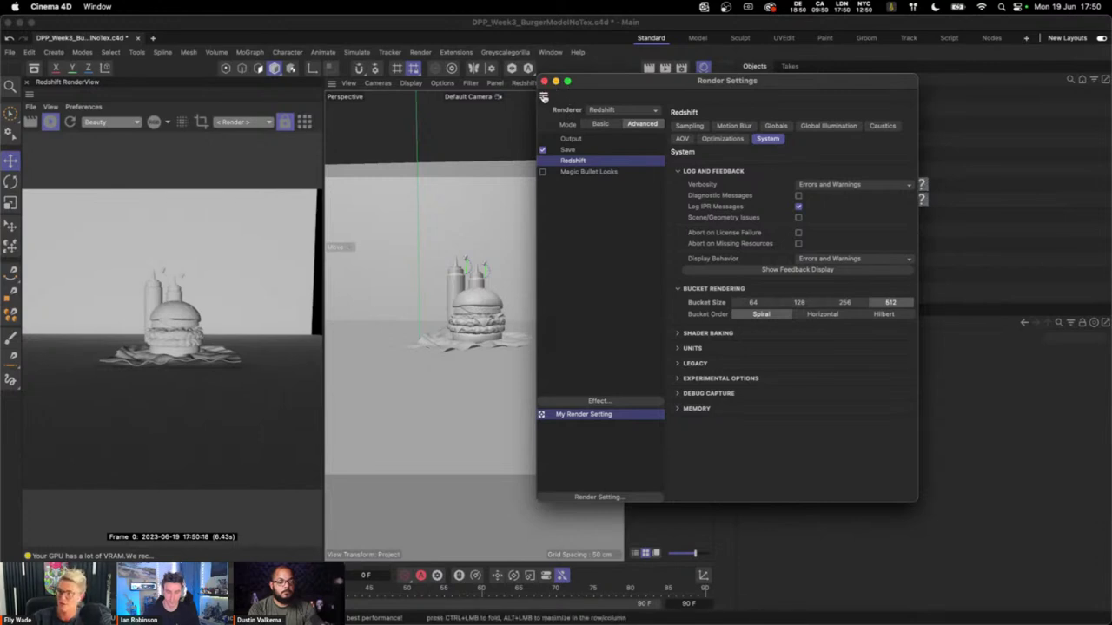
left_click(544, 81)
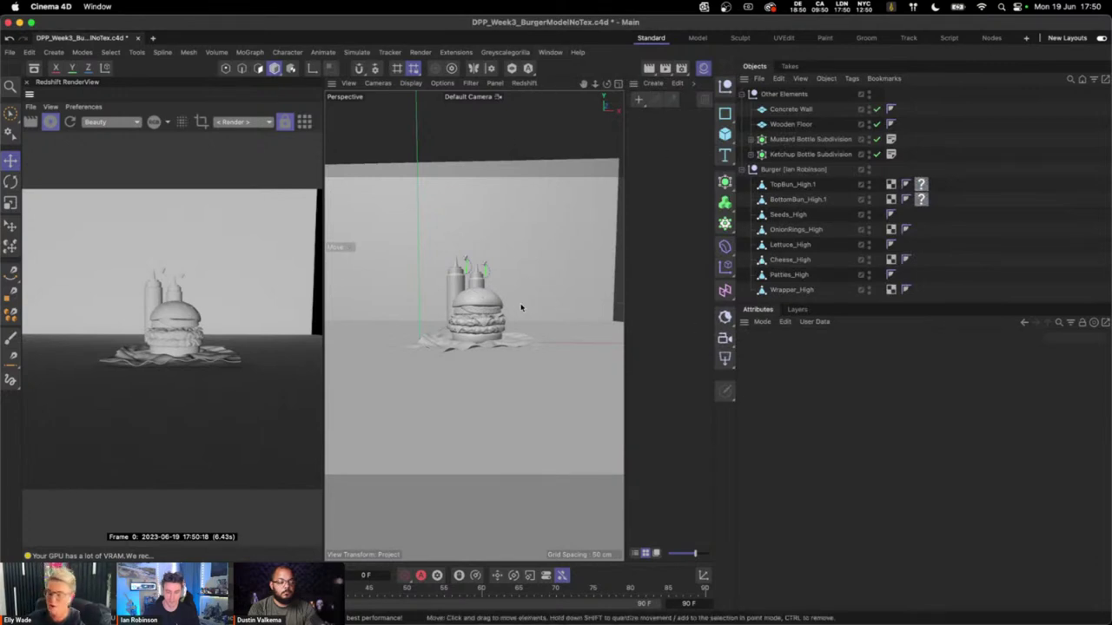
- Create an RS Camera, look through it, and set its focal length to 100 mm
left_click(725, 343)
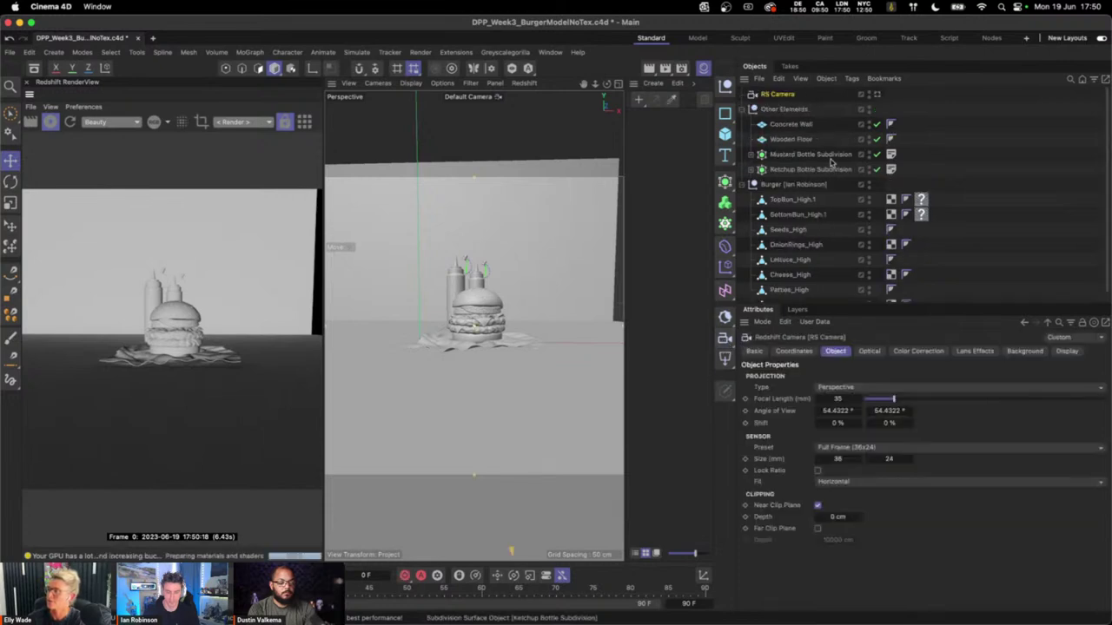
left_click(878, 94)
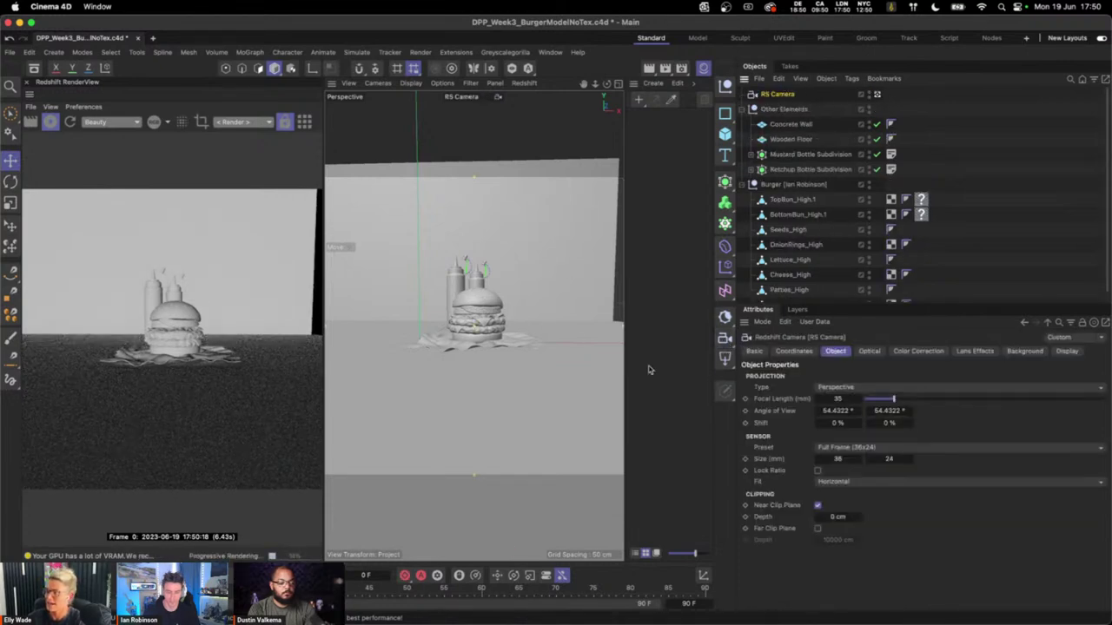
double_click(839, 398)
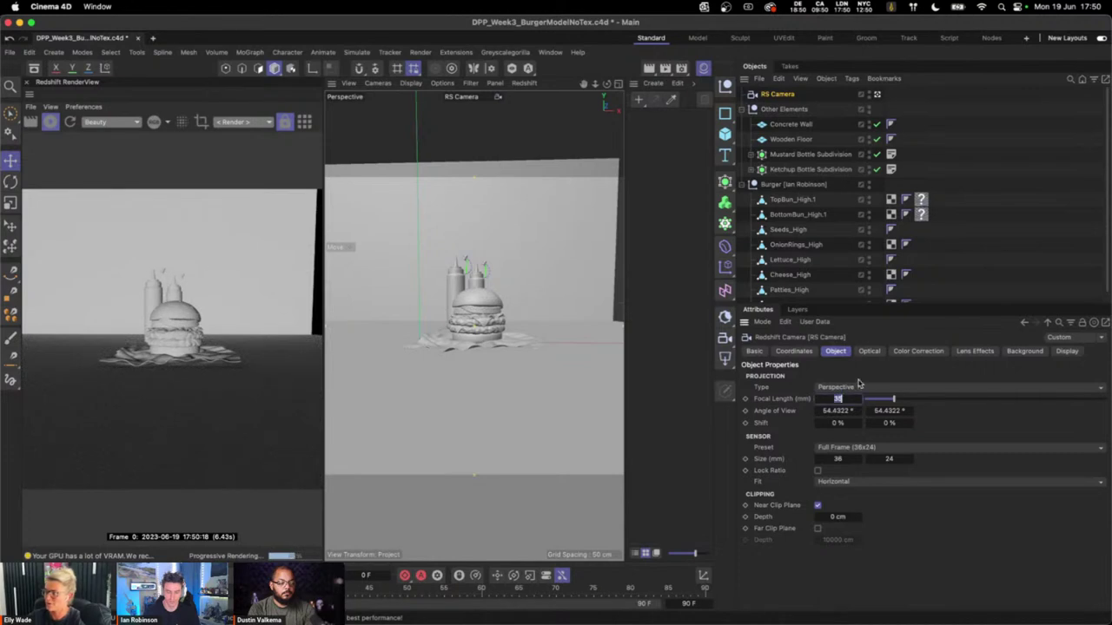
type("100")
key("Return")
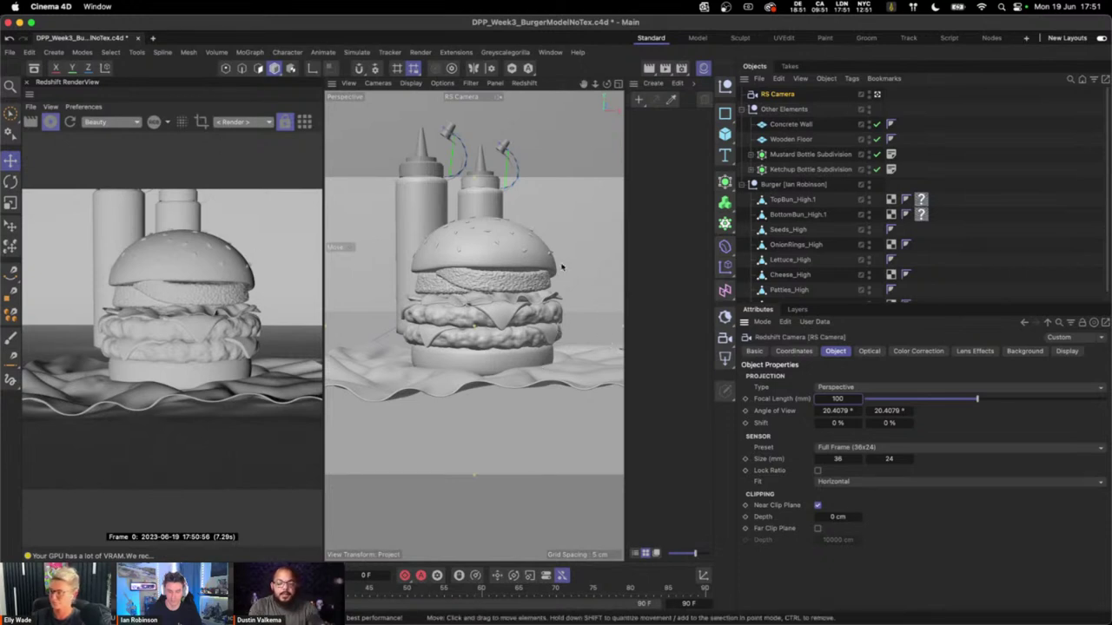
- Orbit the RS Camera so the bottles sit left of the burger, then lower focal length to about 26.7 mm
left_click_drag(547, 308, 504, 352, "alt")
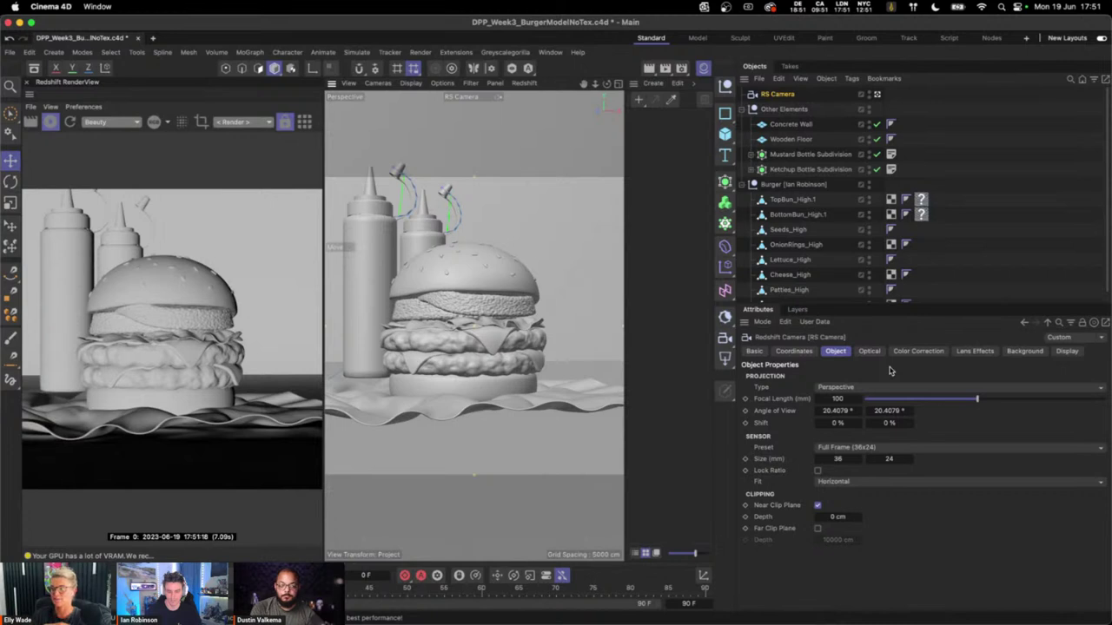
left_click(1065, 351)
left_click(837, 352)
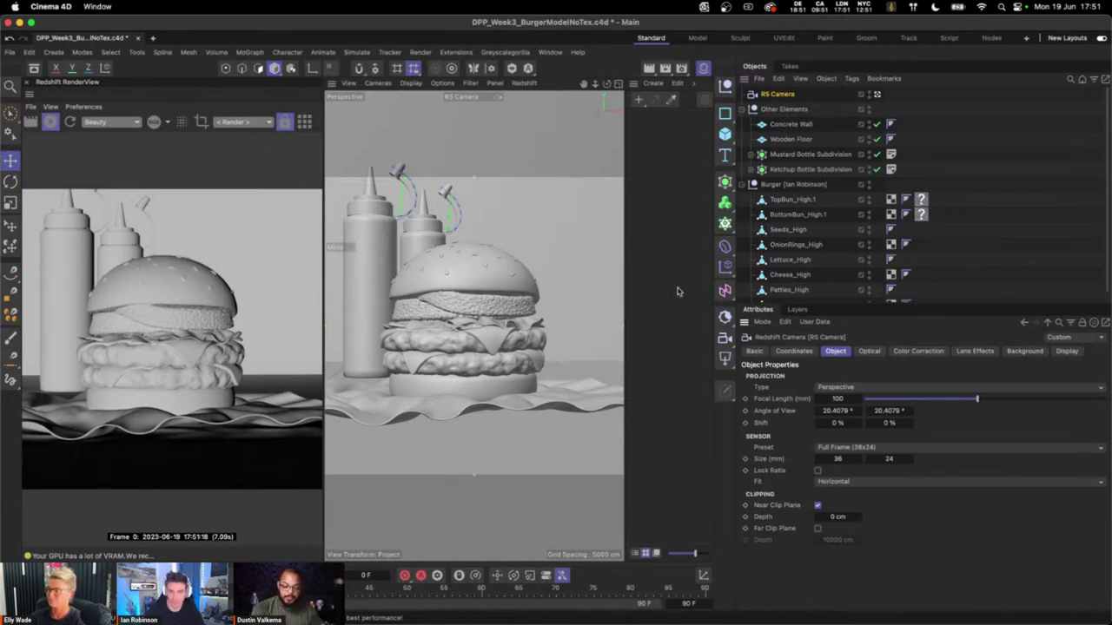
left_click_drag(902, 402, 883, 408)
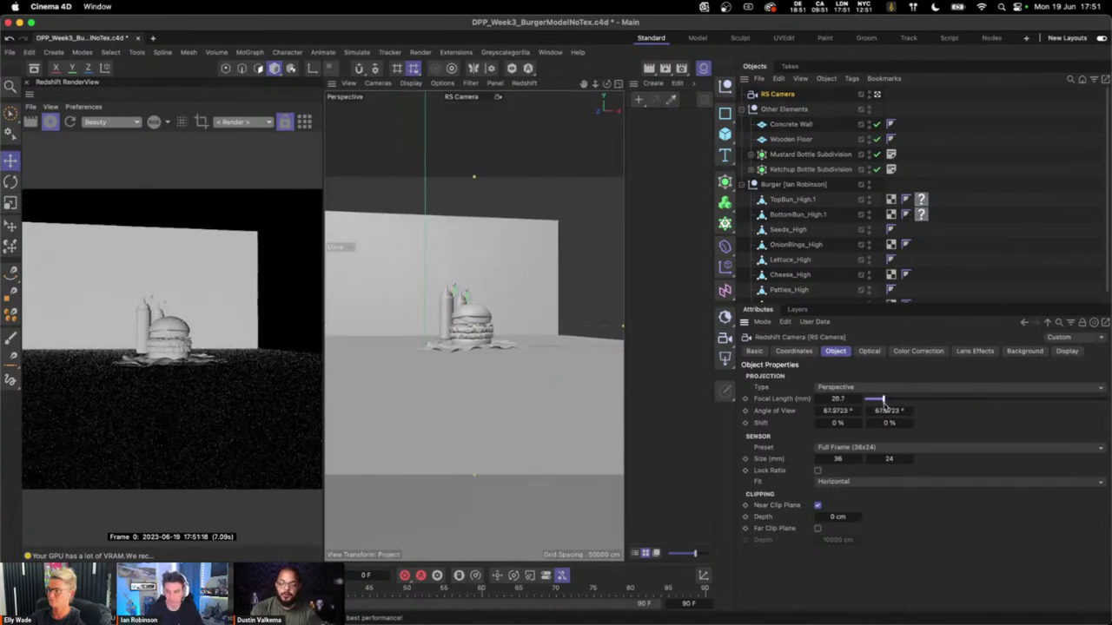
- Set the focal length to 26.7 mm and orbit so the ketchup bottle shows on the left
double_click(842, 399)
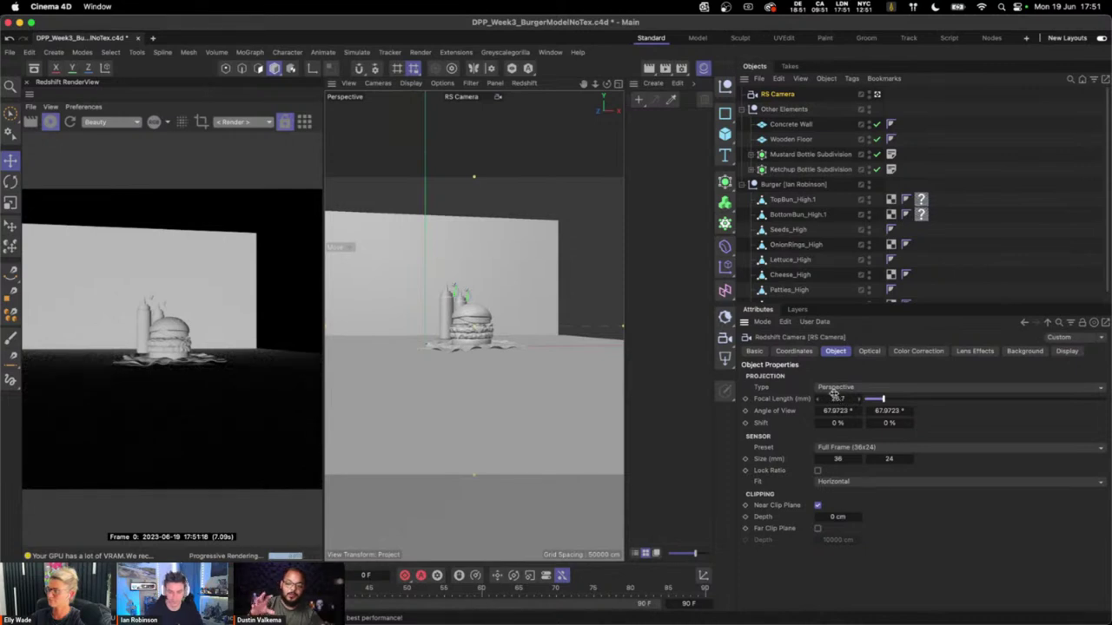
type("26.7")
key("Return")
scroll(503, 330, "up", 8)
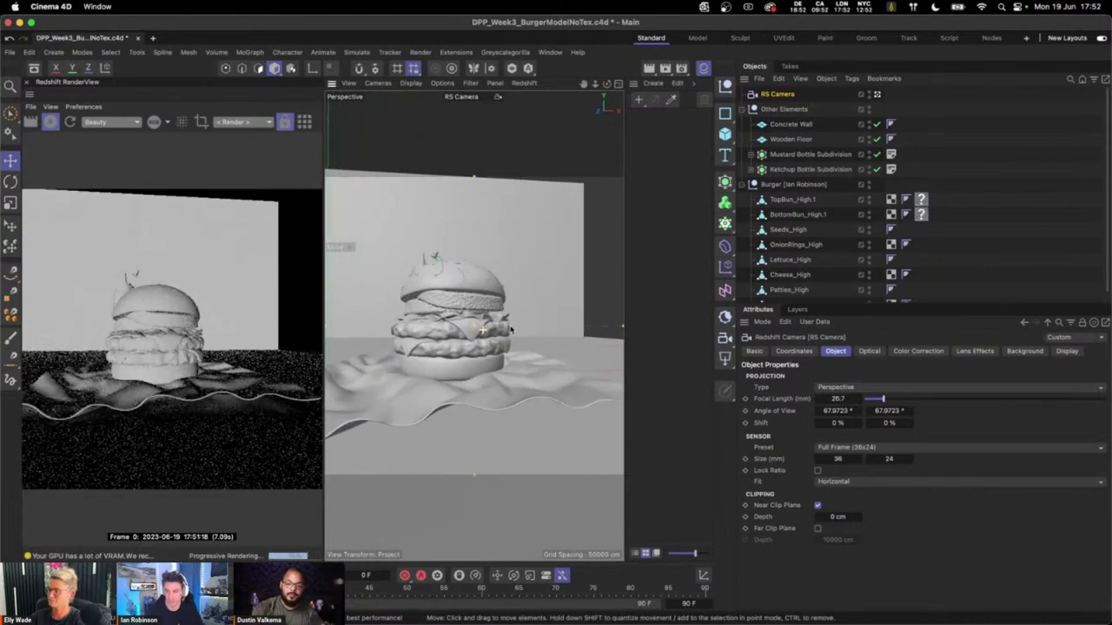
left_click_drag(492, 341, 545, 249, "alt")
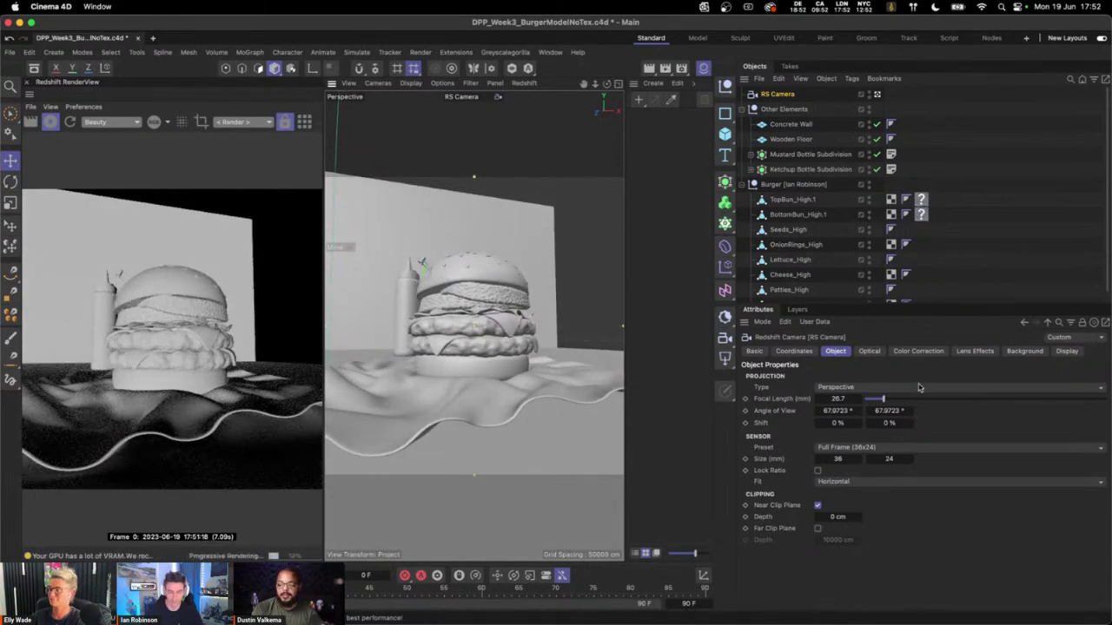
- Set the focal length back to 100 mm and reframe the burger with the mouse wheel
left_click(839, 398)
type("1")
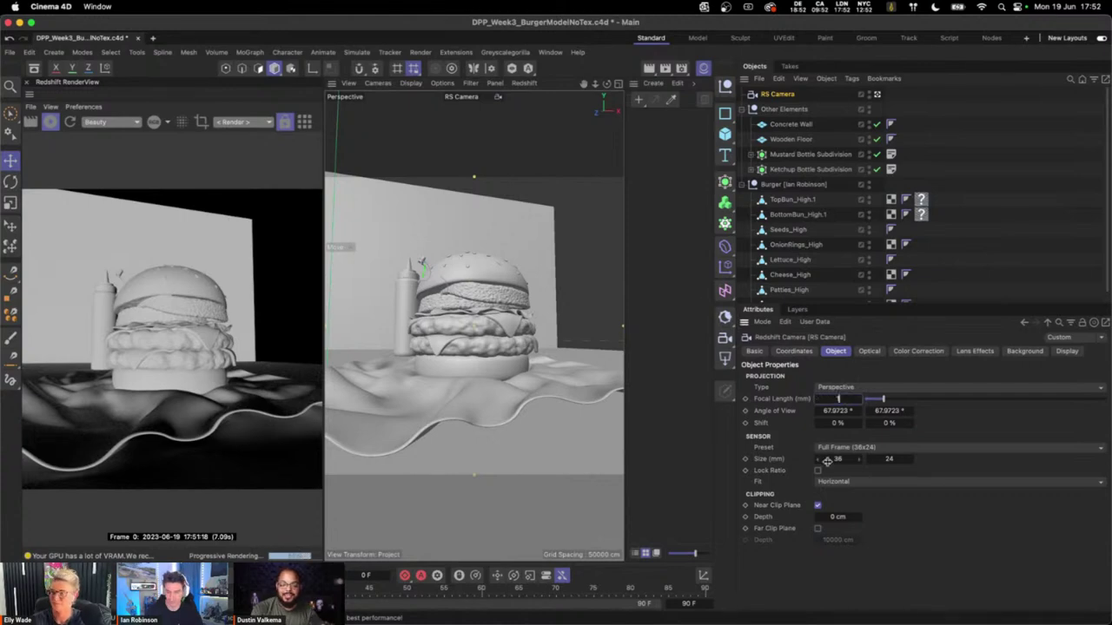
type("00")
key("Return")
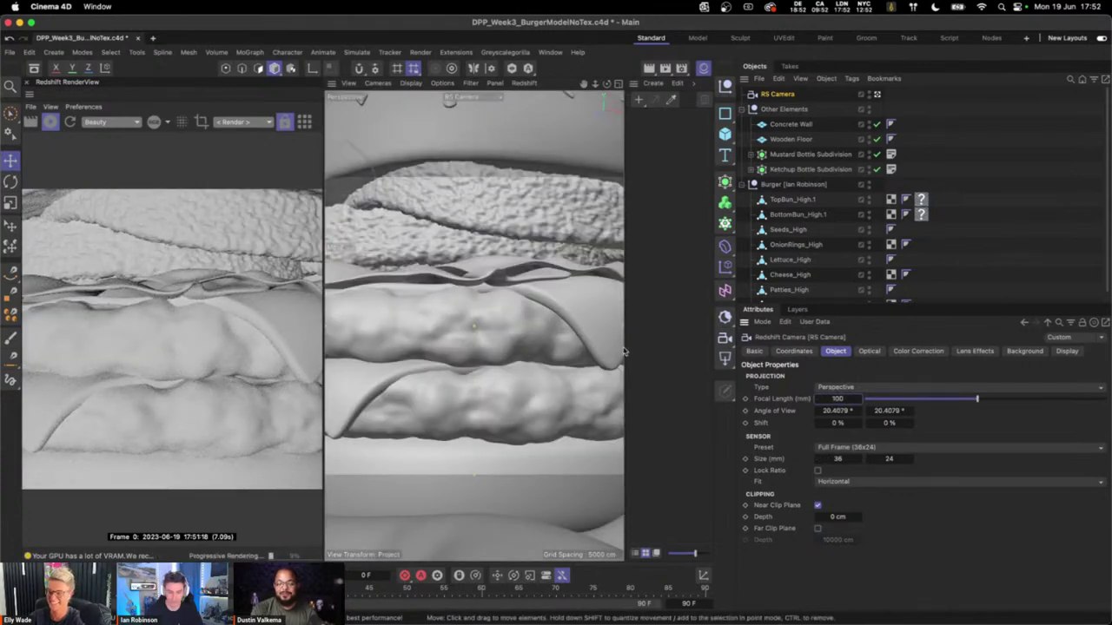
scroll(560, 357, "down", 10)
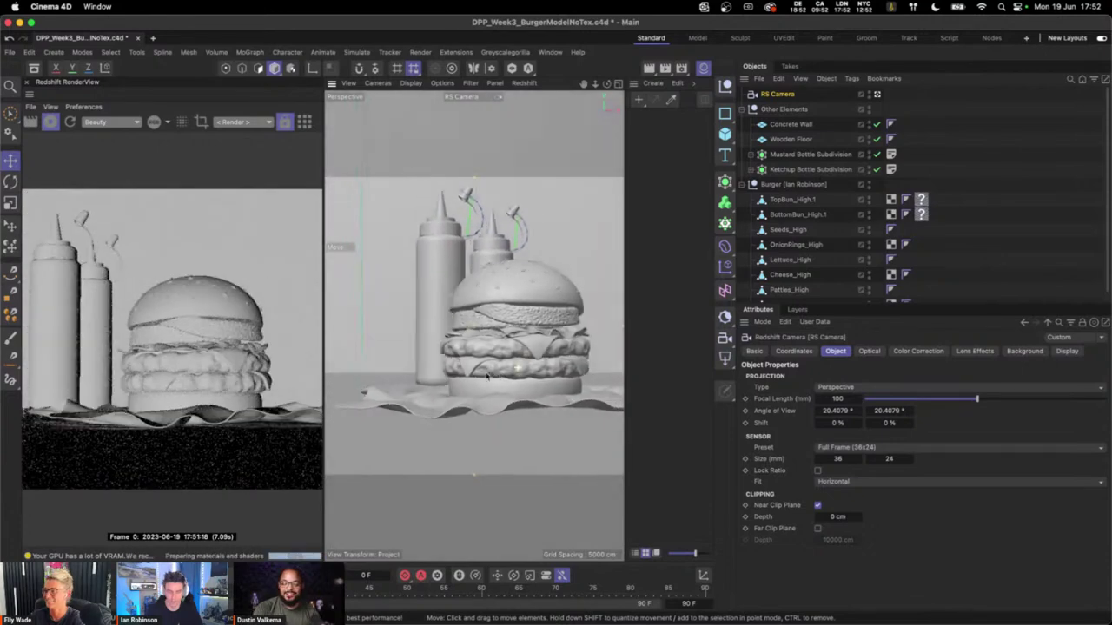
scroll(514, 371, "up", 5)
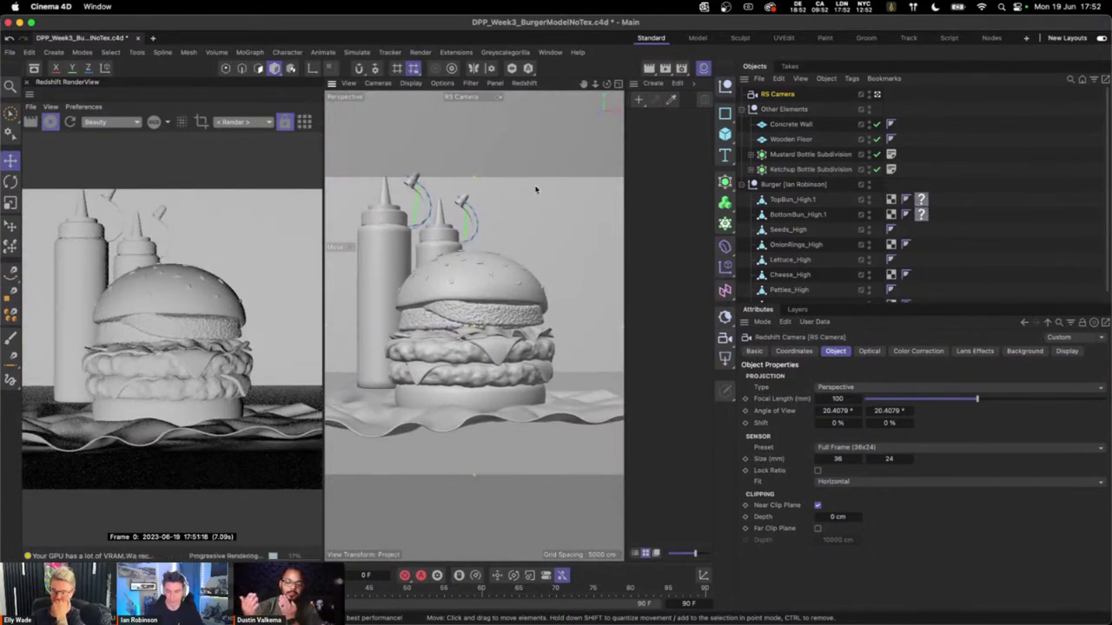
- Pan the RS Camera so the burger sits larger and higher, then show its Display settings
left_click_drag(535, 189, 513, 321, "alt")
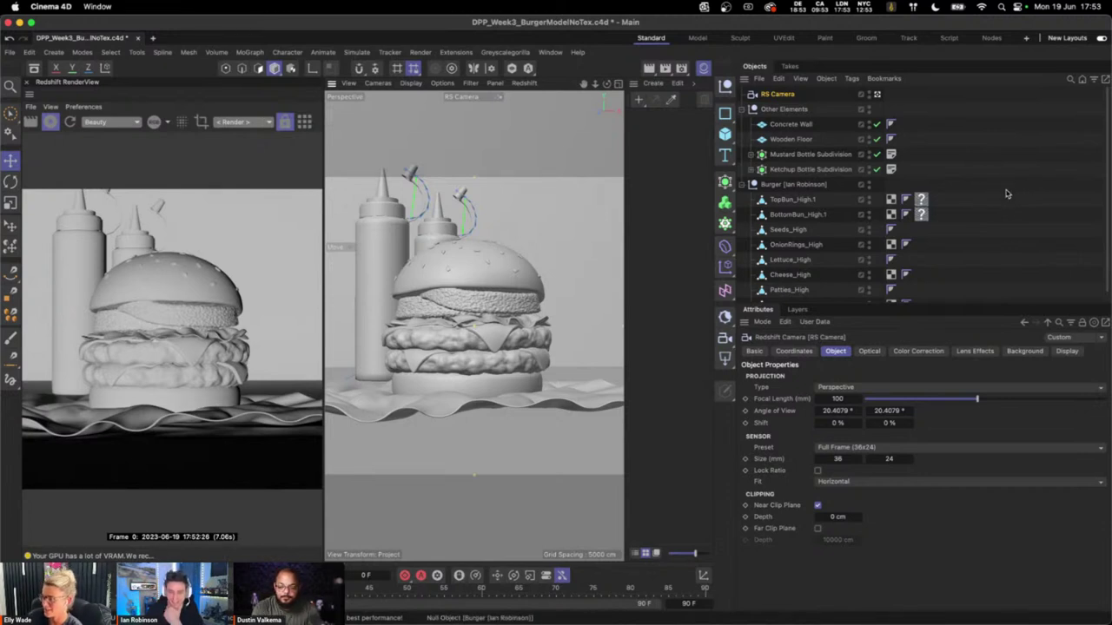
left_click(1066, 351)
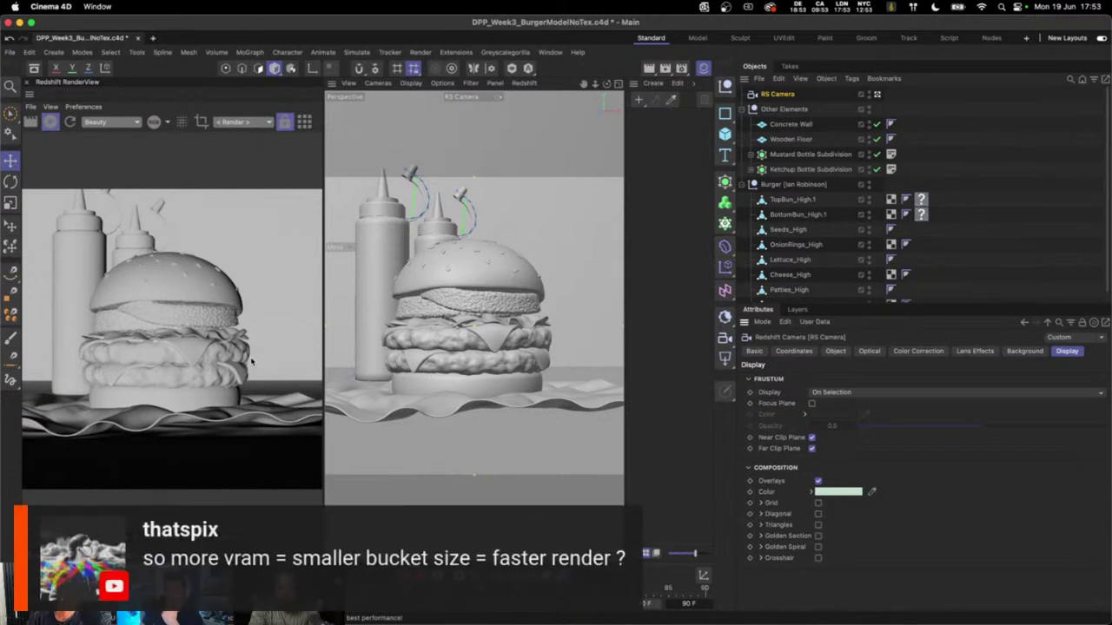
- Open the Render Settings window, slide it to the left, and close it again
left_click(683, 73)
left_click_drag(779, 73, 606, 76)
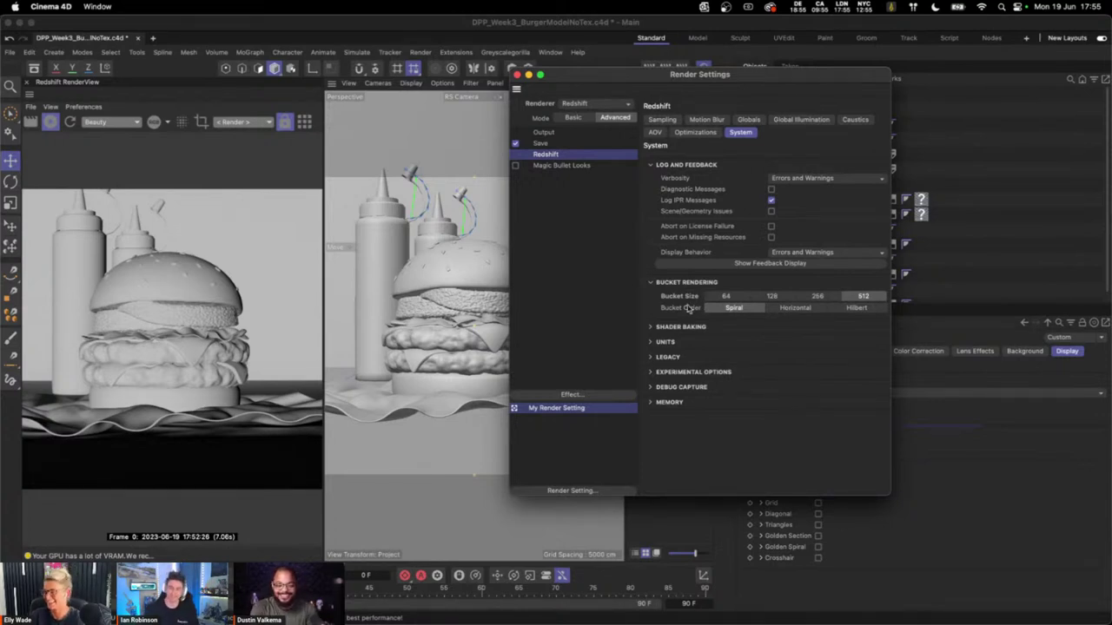
left_click_drag(708, 77, 653, 79)
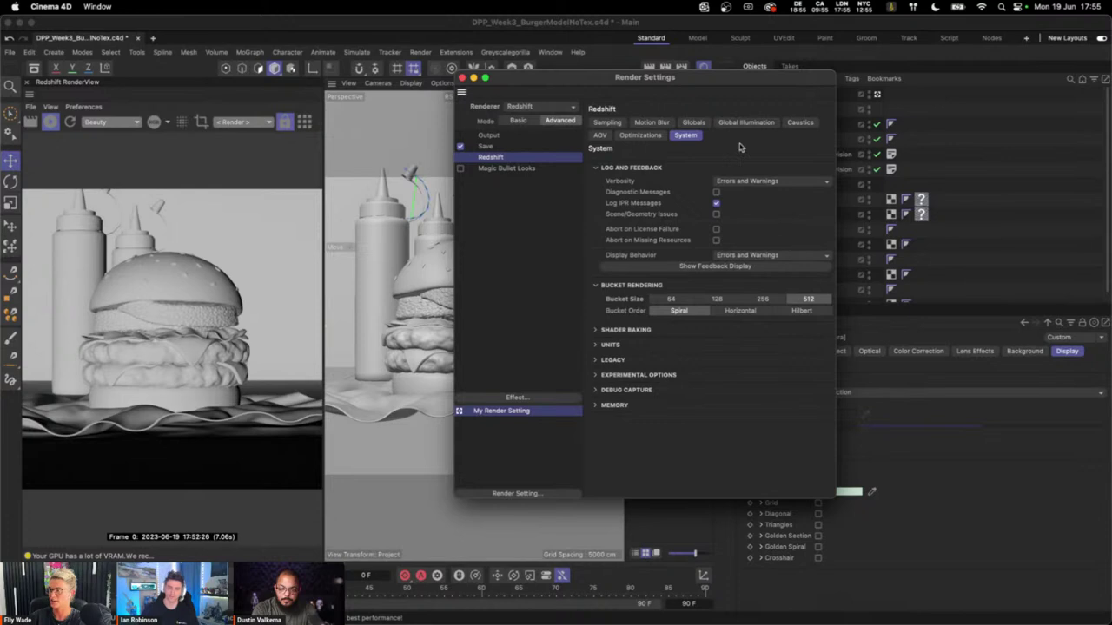
left_click(462, 79)
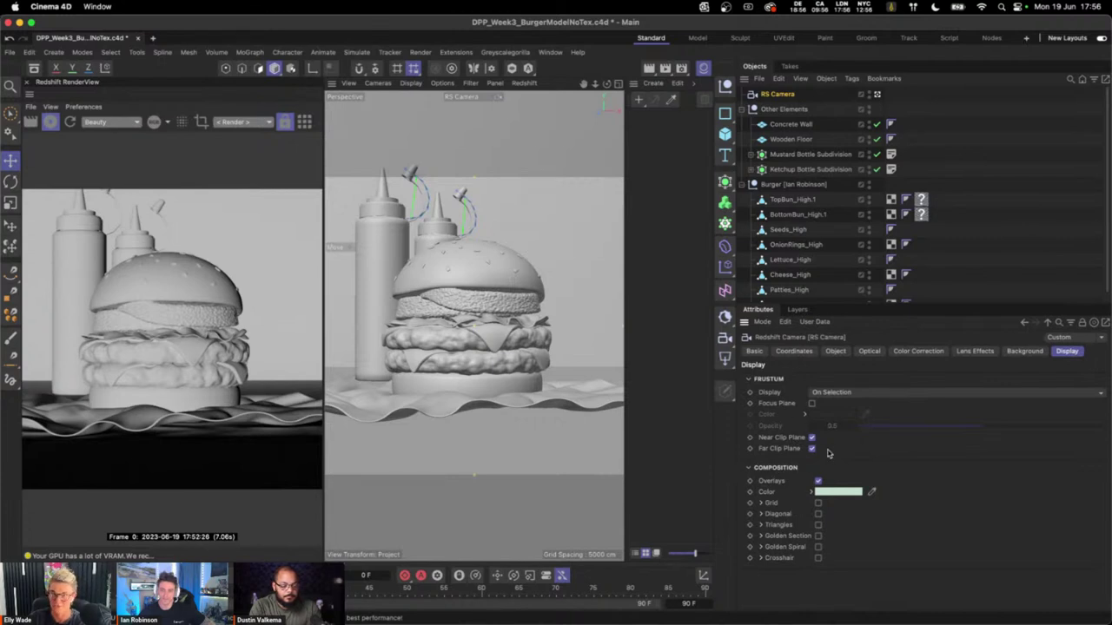
- Try the Grid and Golden Spiral composition guides, leaving both unchecked at the end
left_click(817, 503)
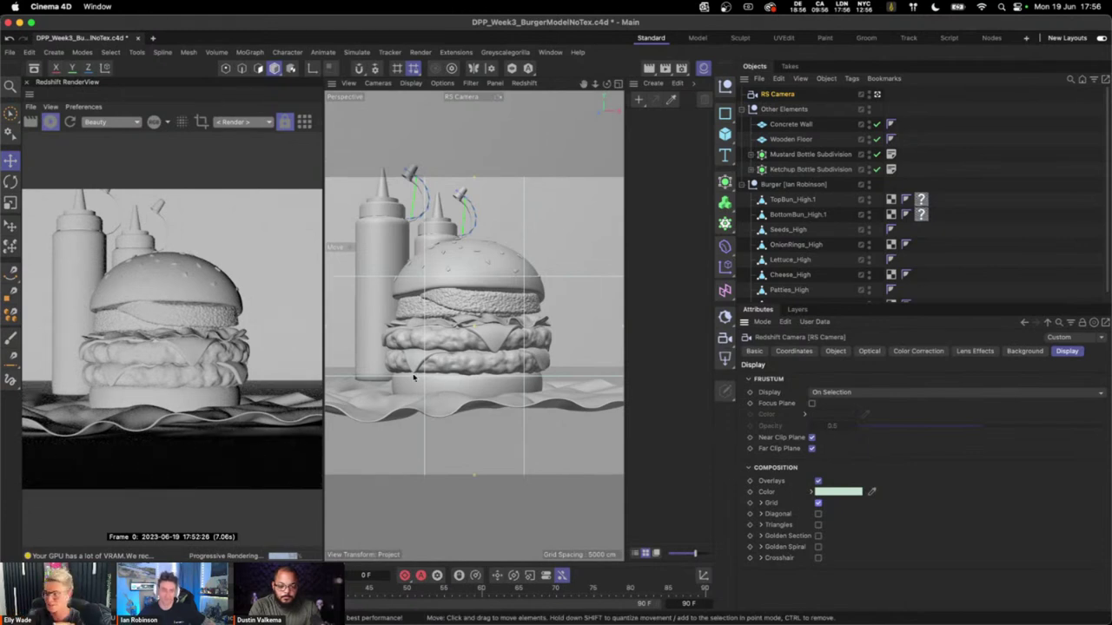
left_click(817, 503)
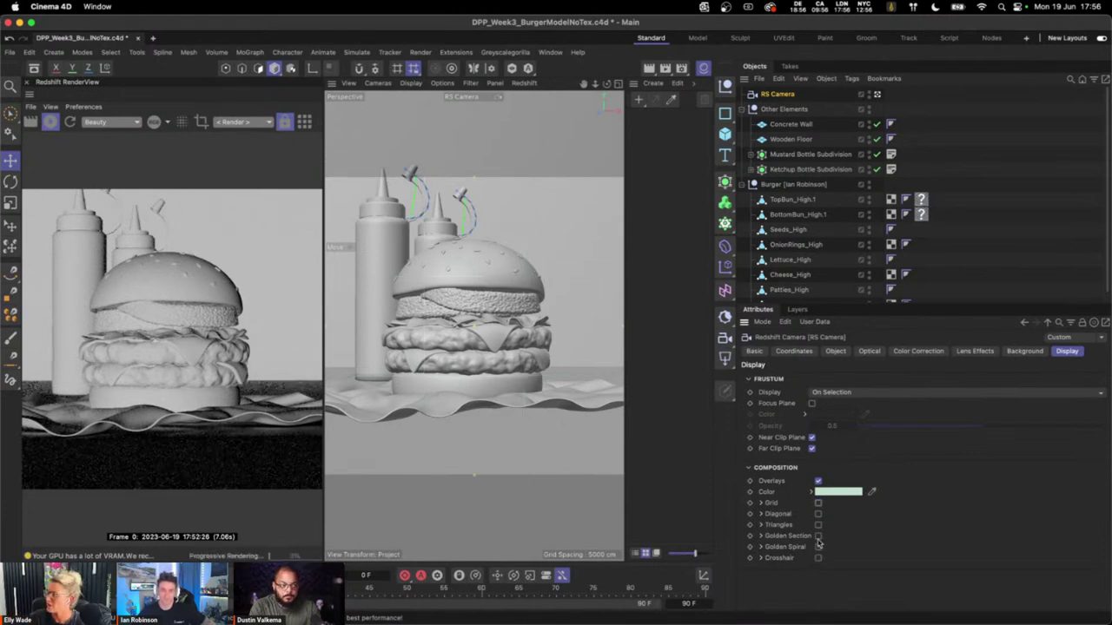
left_click(817, 547)
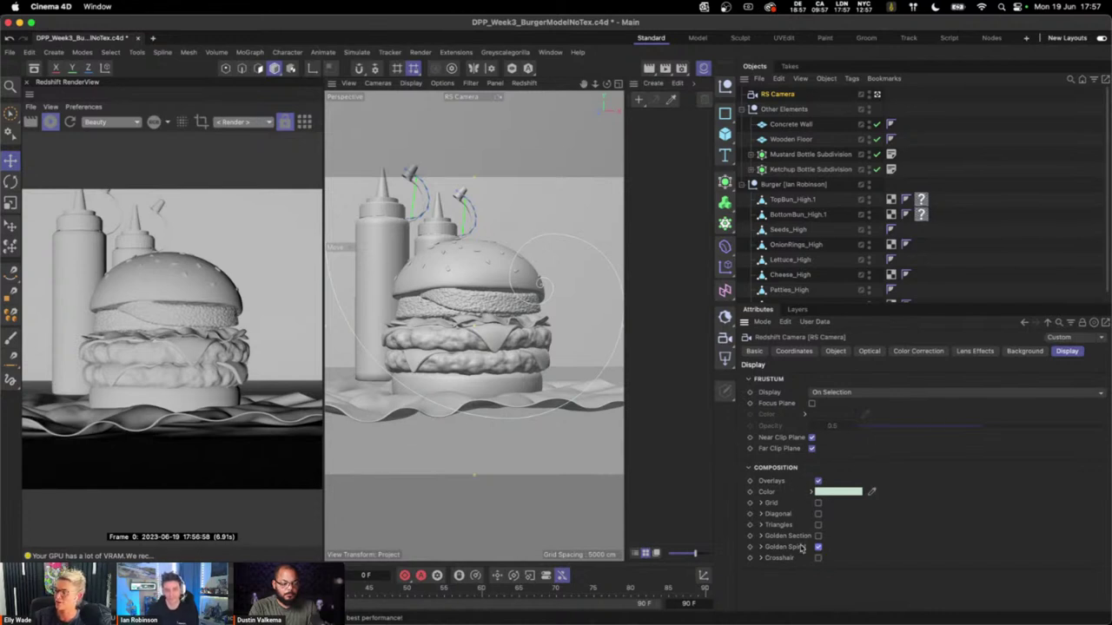
left_click(816, 546)
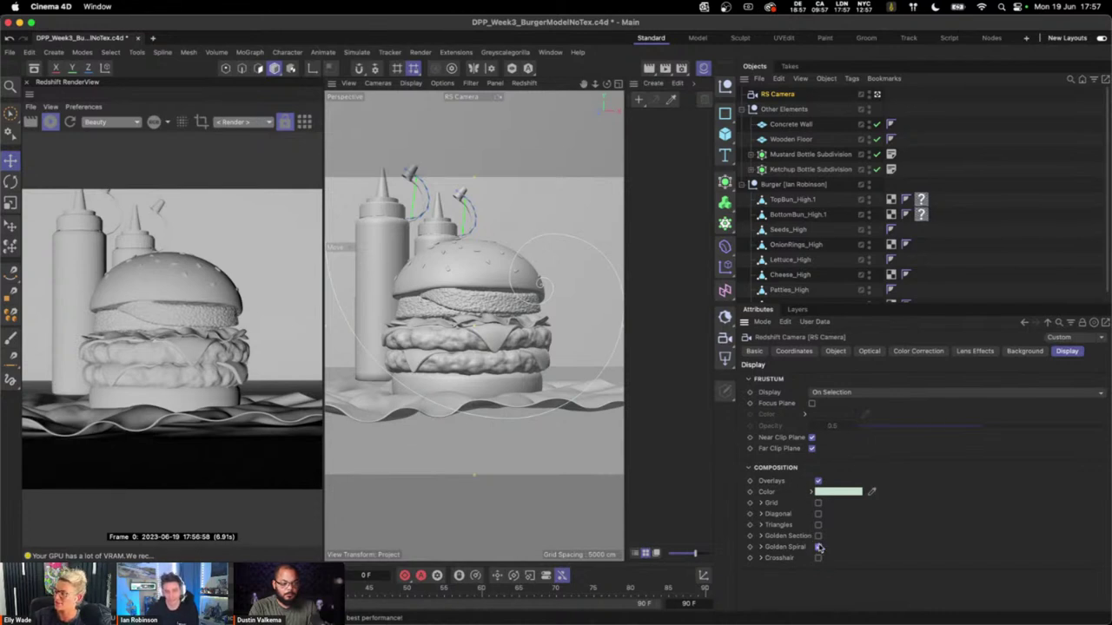
left_click(817, 503)
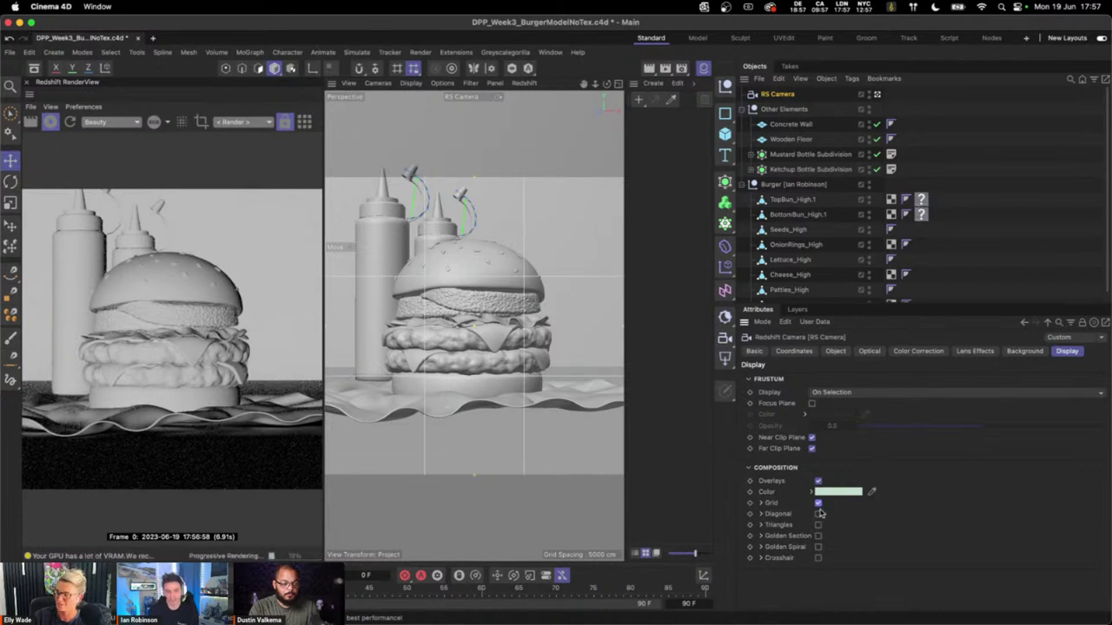
left_click(818, 504)
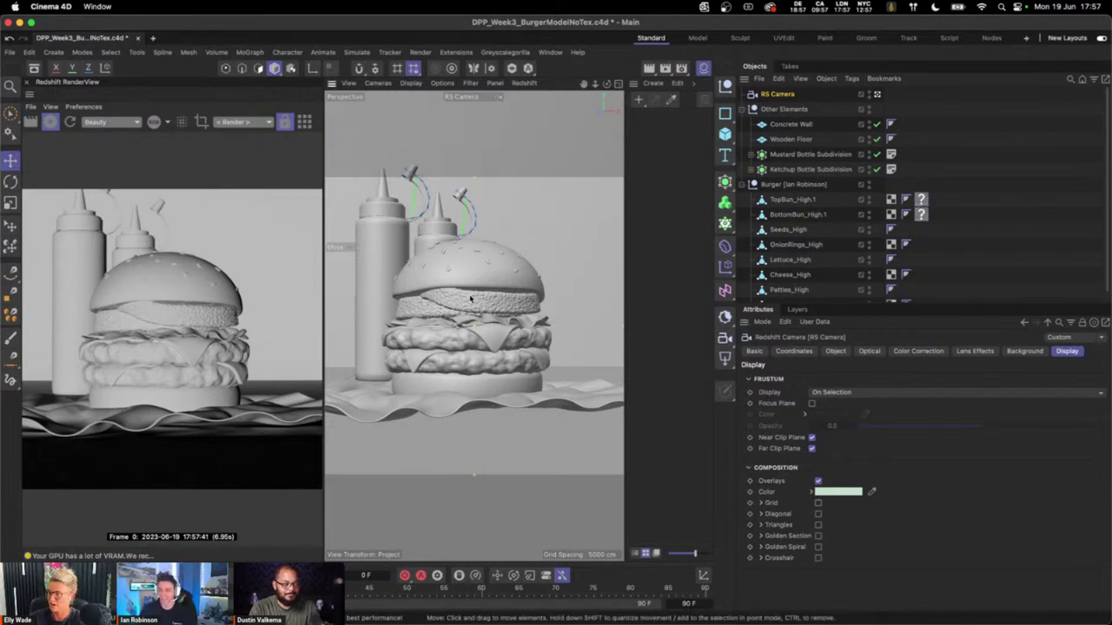
scroll(473, 298, "up", 1)
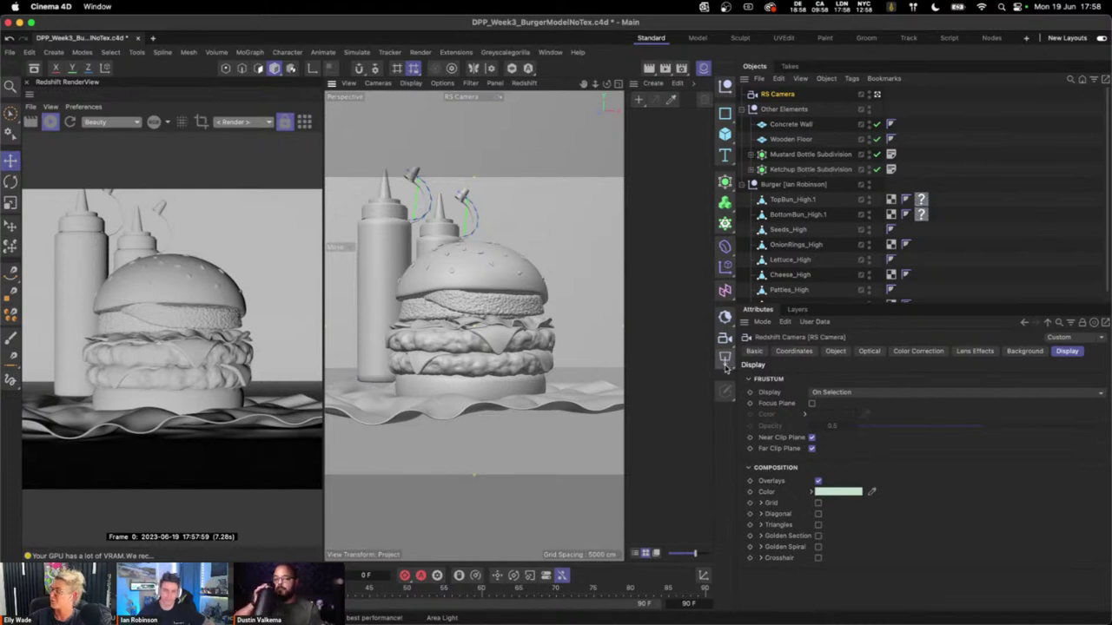
- Add a Redshift Dome Light from the light palette flyout
left_click_drag(726, 364, 777, 467)
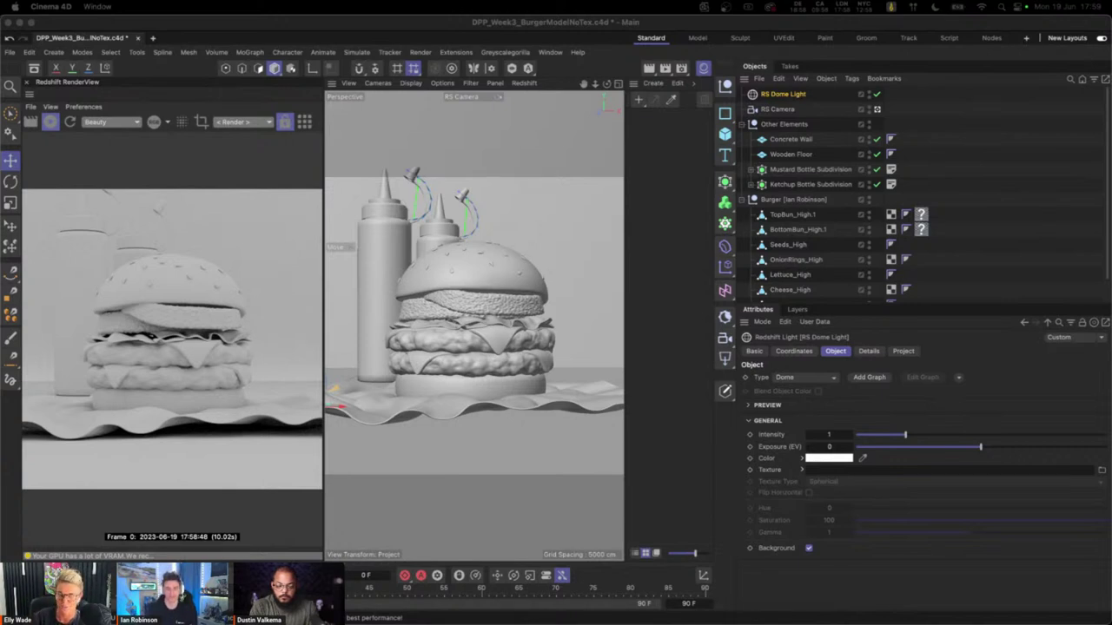
- Drag the GSG HDRI file from the tex folder into the RS Dome Light's Texture field
left_click_drag(556, 608, 931, 475)
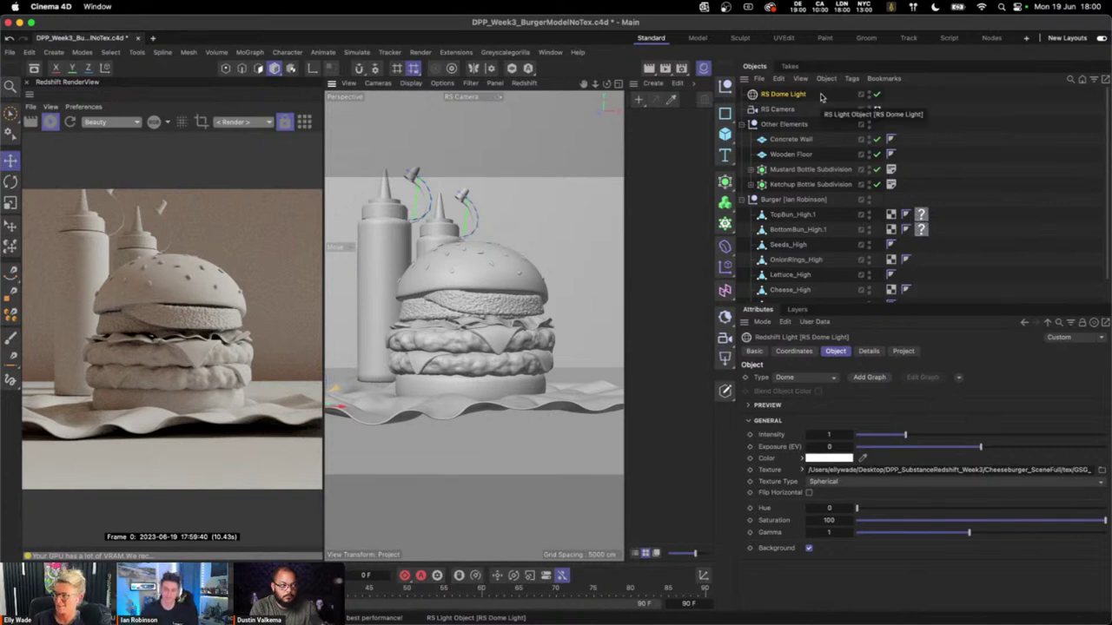
- Add a Plane and rotate it about 31.6 degrees in the four-view layout
left_click_drag(725, 133, 815, 165)
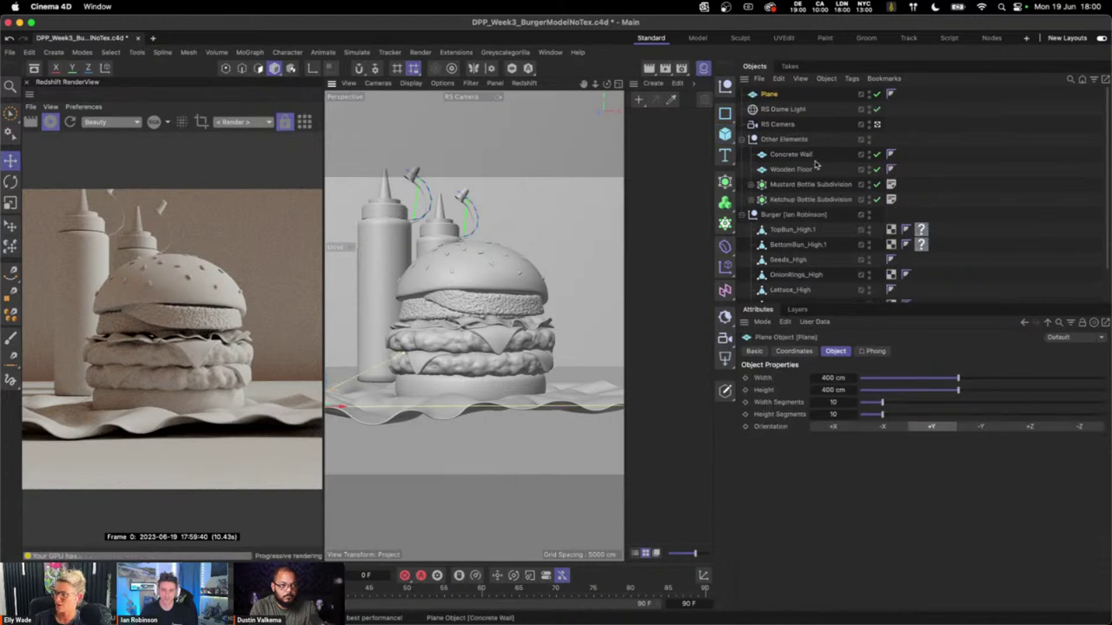
key("t")
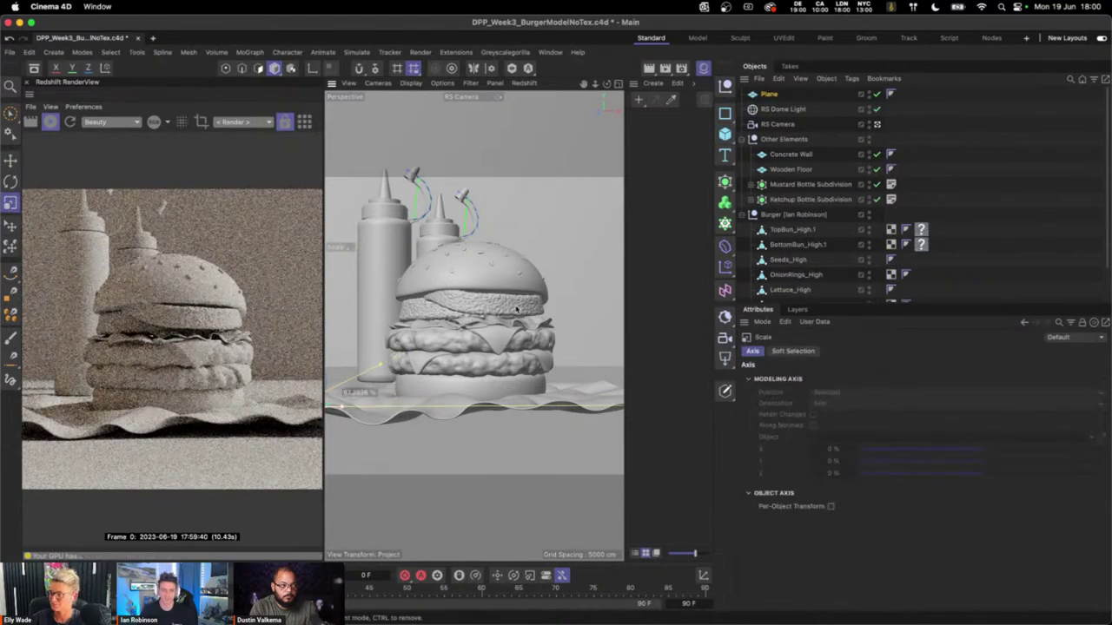
key("e")
middle_click(608, 108)
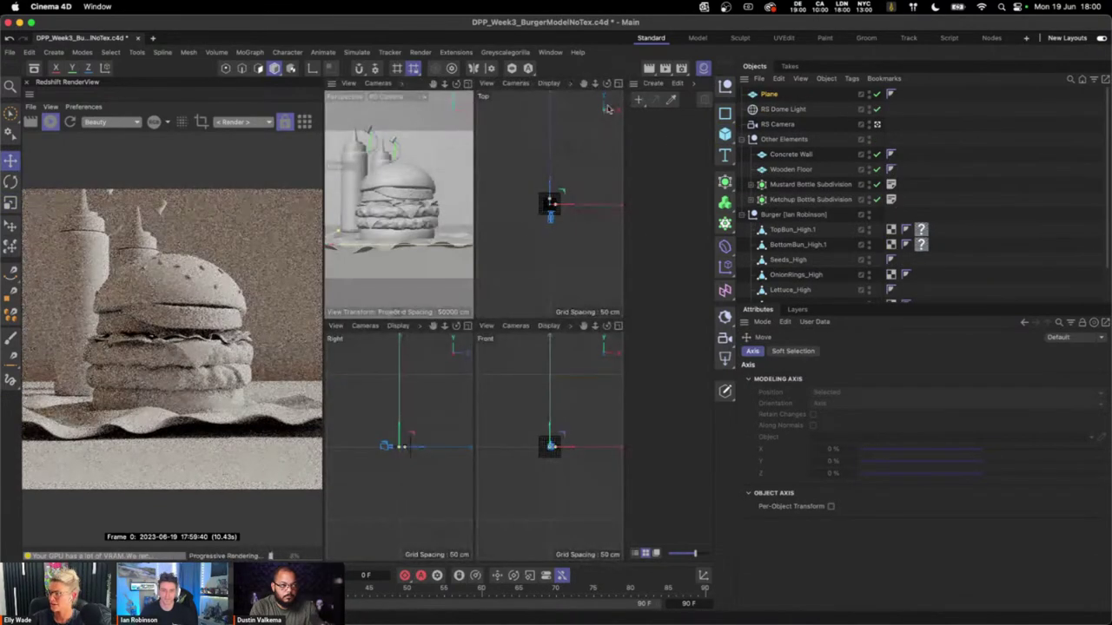
key("o")
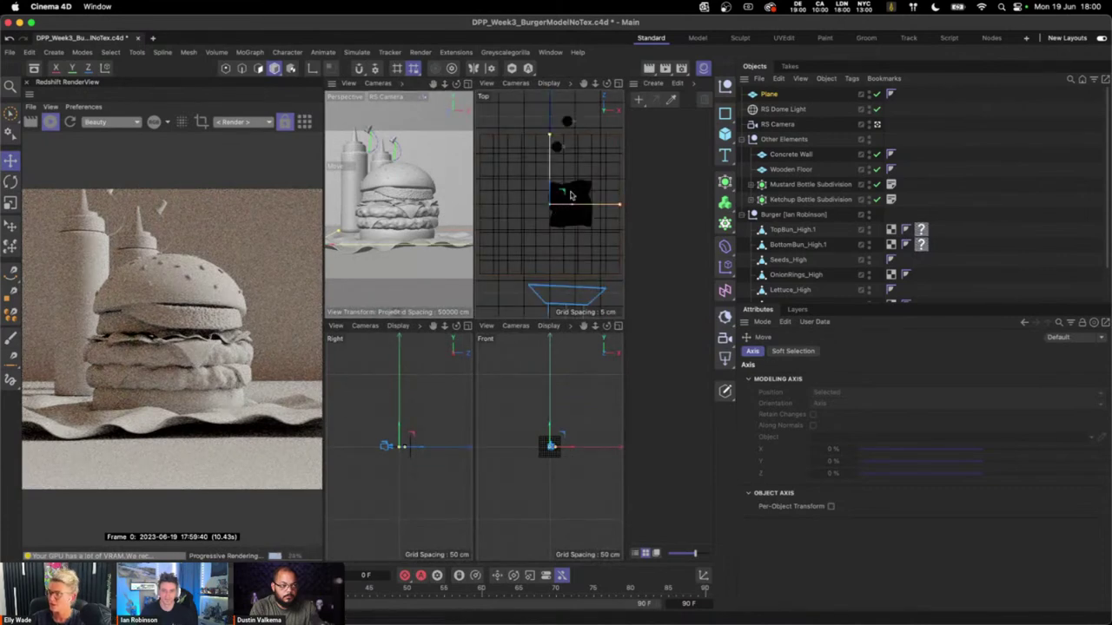
key("r")
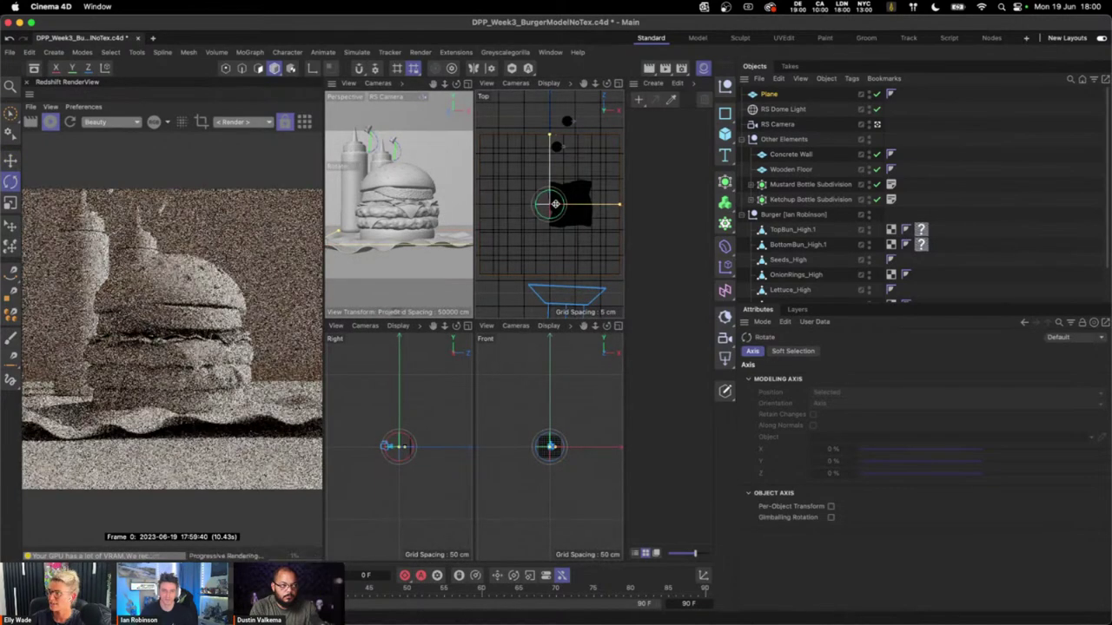
left_click_drag(555, 203, 685, 203)
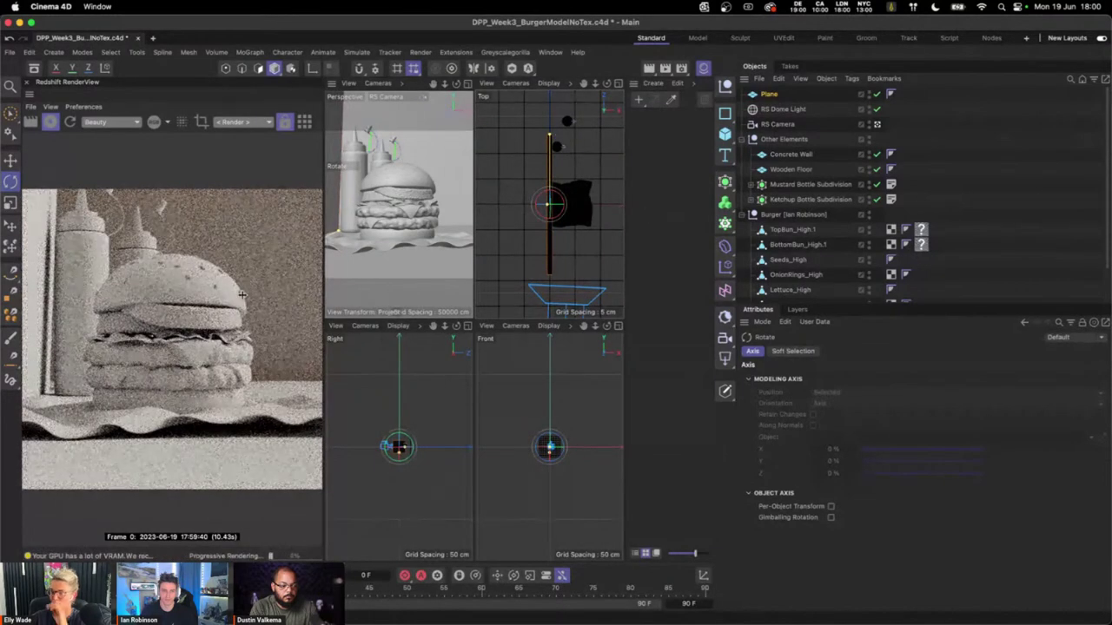
- Scale the plane to about 99% and move it beside the burger, then add an RS Area Light
left_click(878, 95)
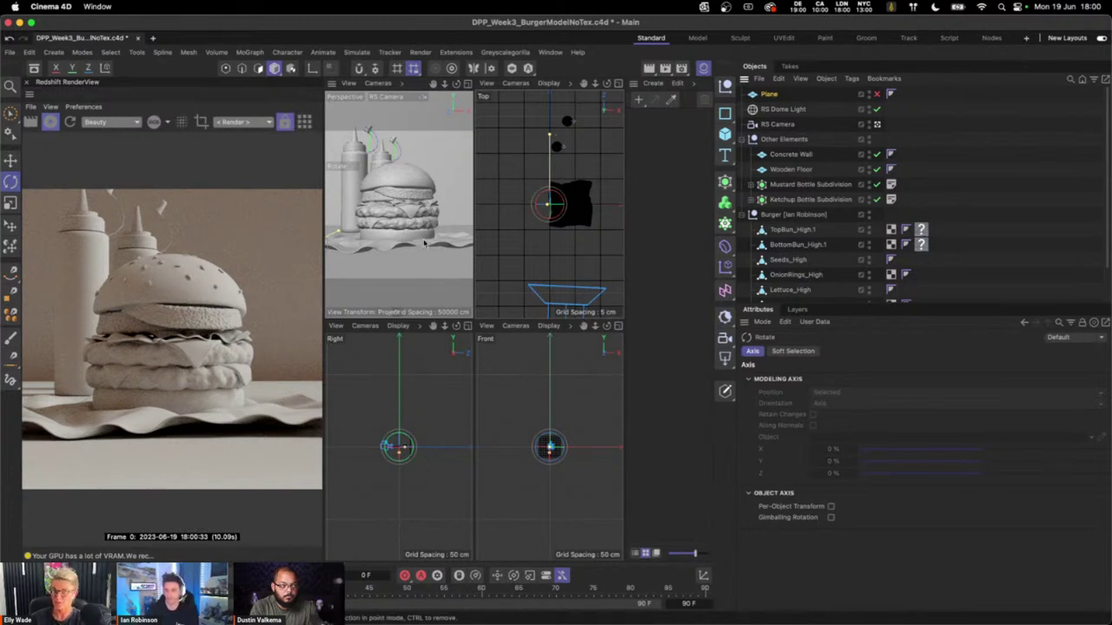
left_click(876, 94)
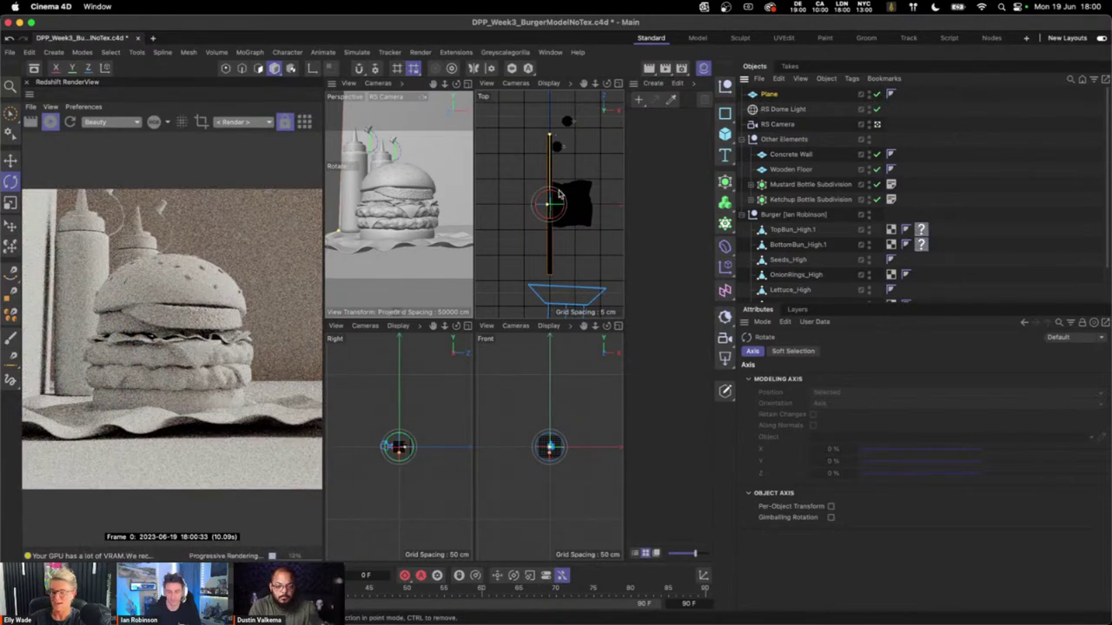
key("t")
left_click_drag(578, 173, 561, 184)
key("e")
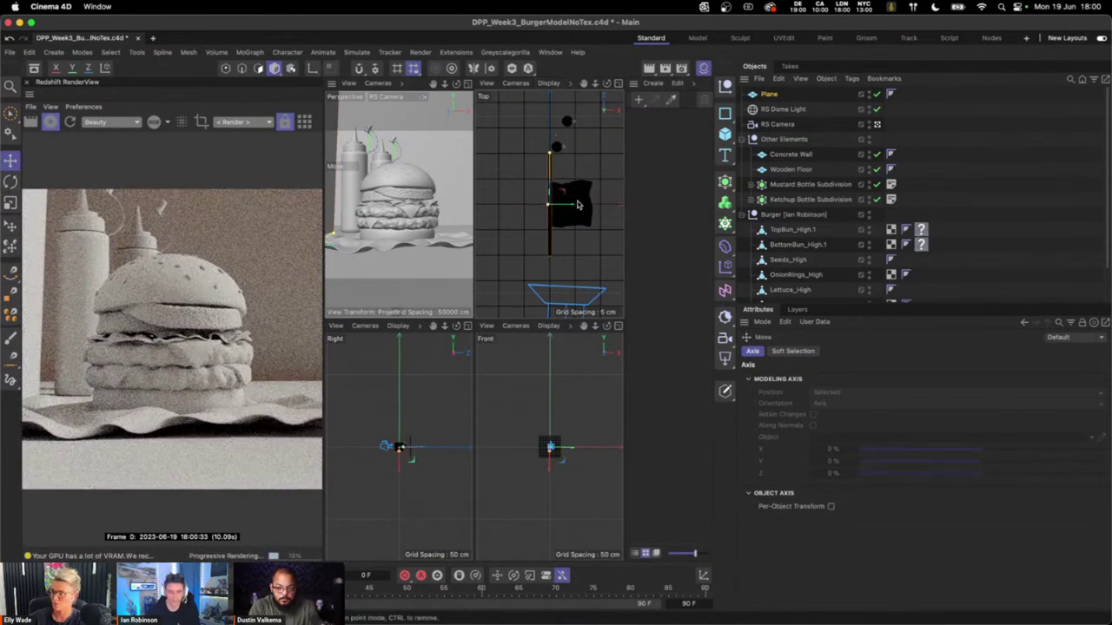
left_click_drag(567, 205, 540, 209)
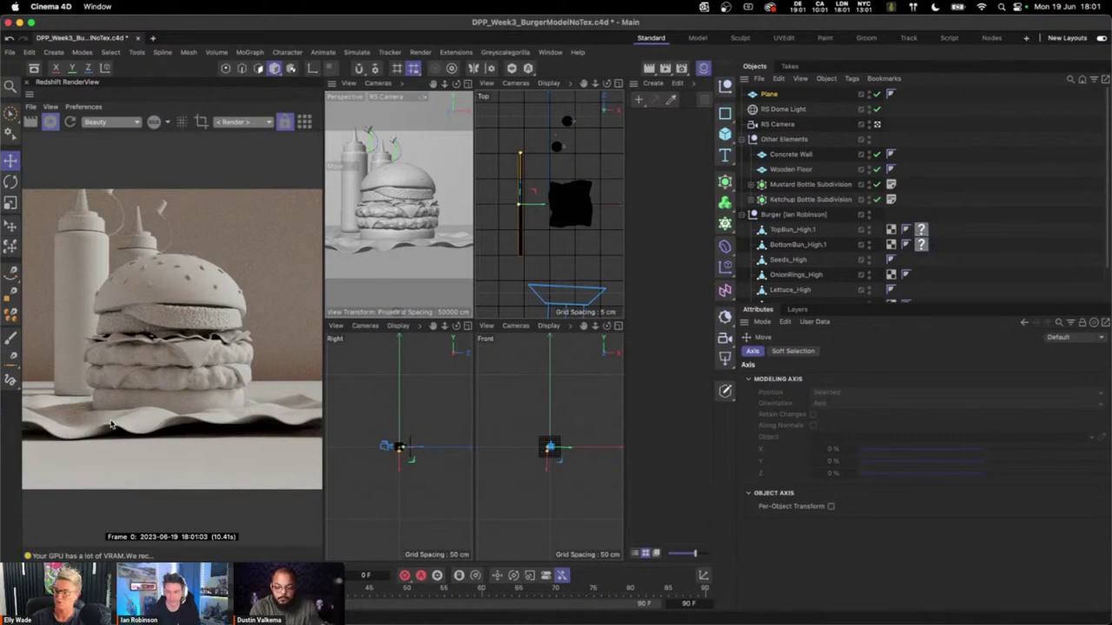
left_click(877, 95)
left_click(877, 95)
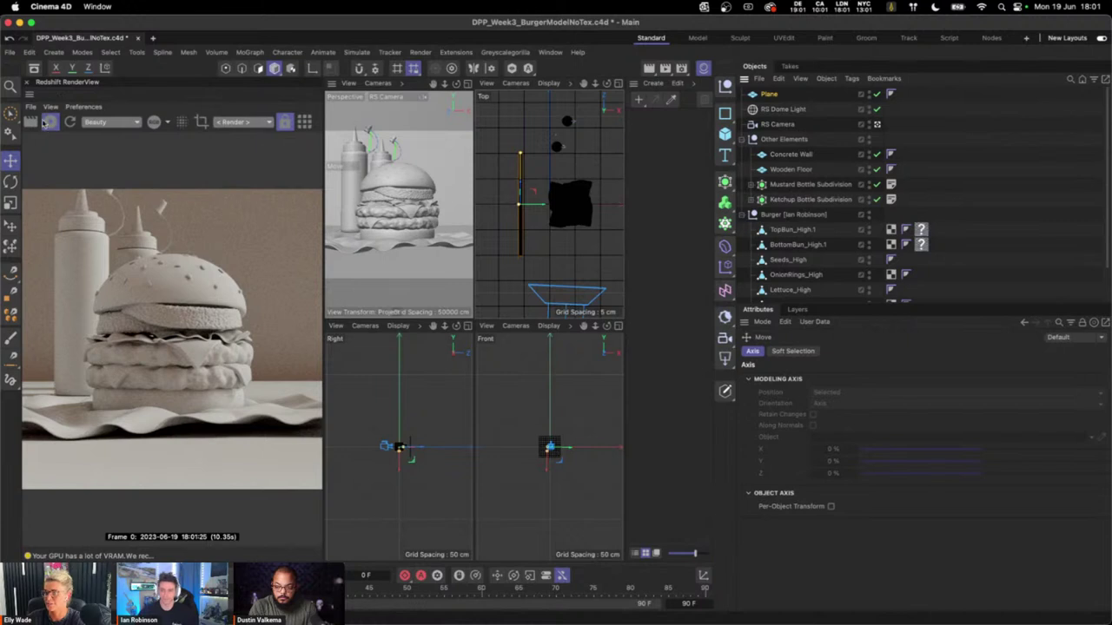
left_click(725, 357)
left_click(777, 444)
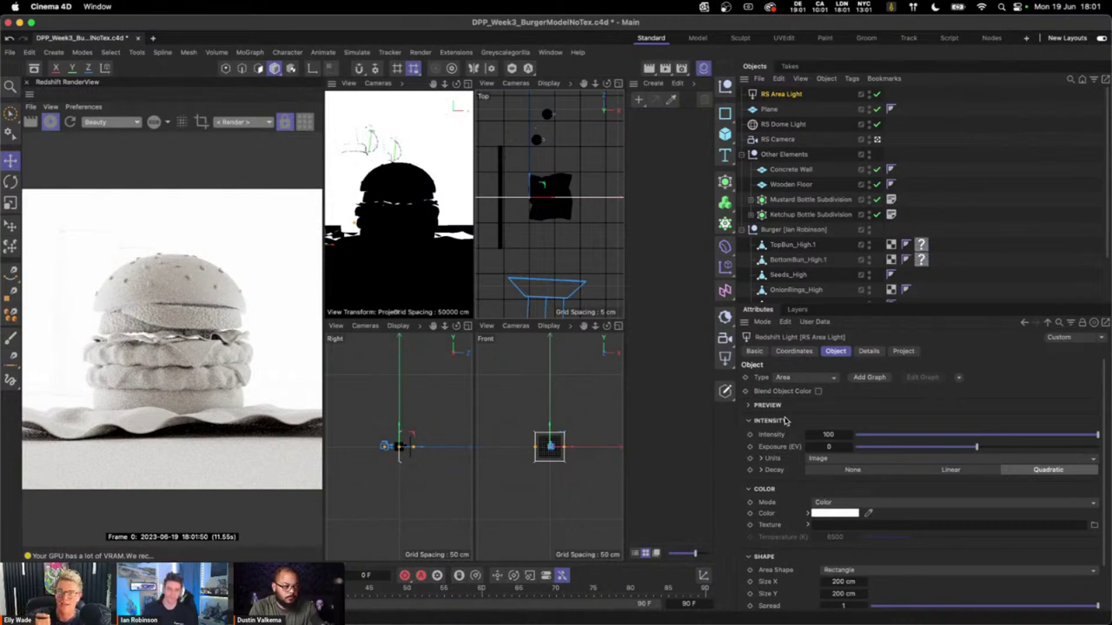
- Pause IPR, give the area light a target tag and null, and place the target on the burger
left_click(51, 122)
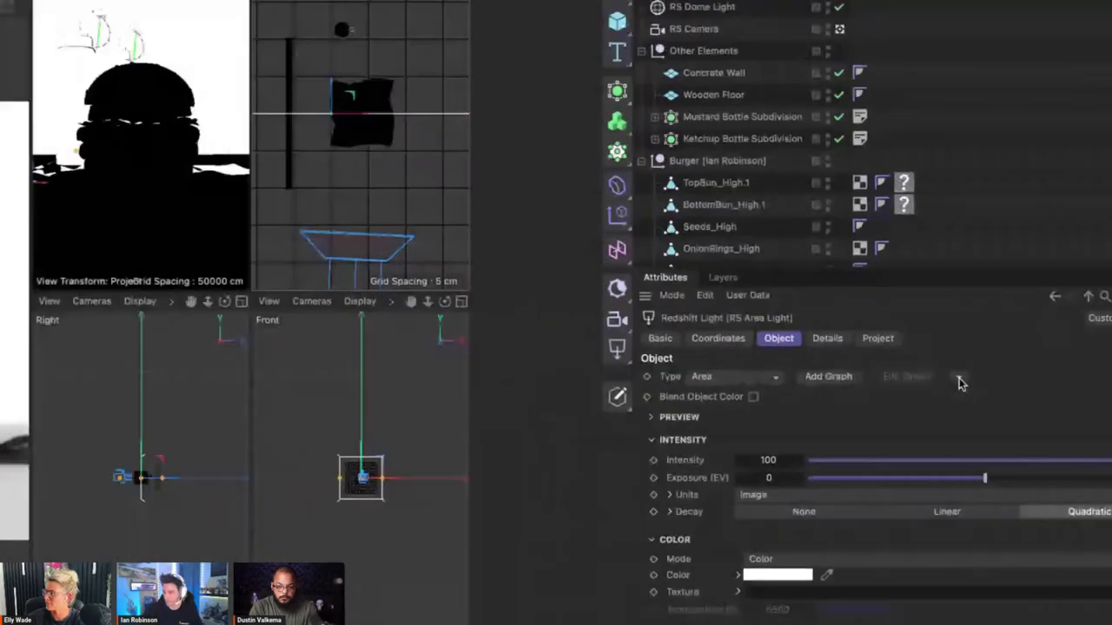
left_click(959, 380)
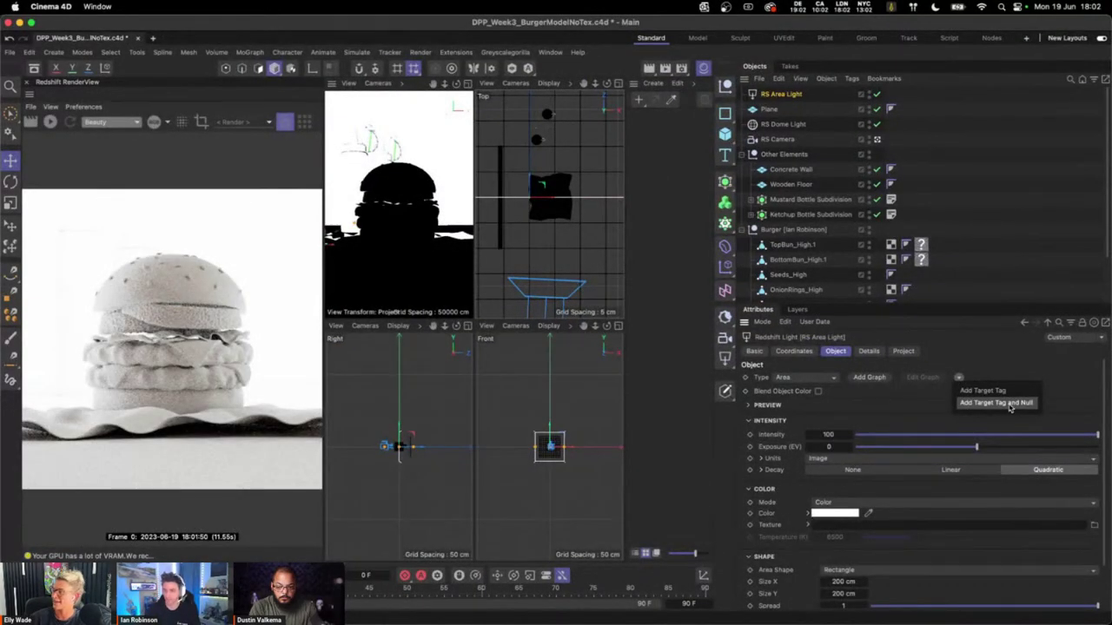
left_click(996, 403)
left_click(891, 94)
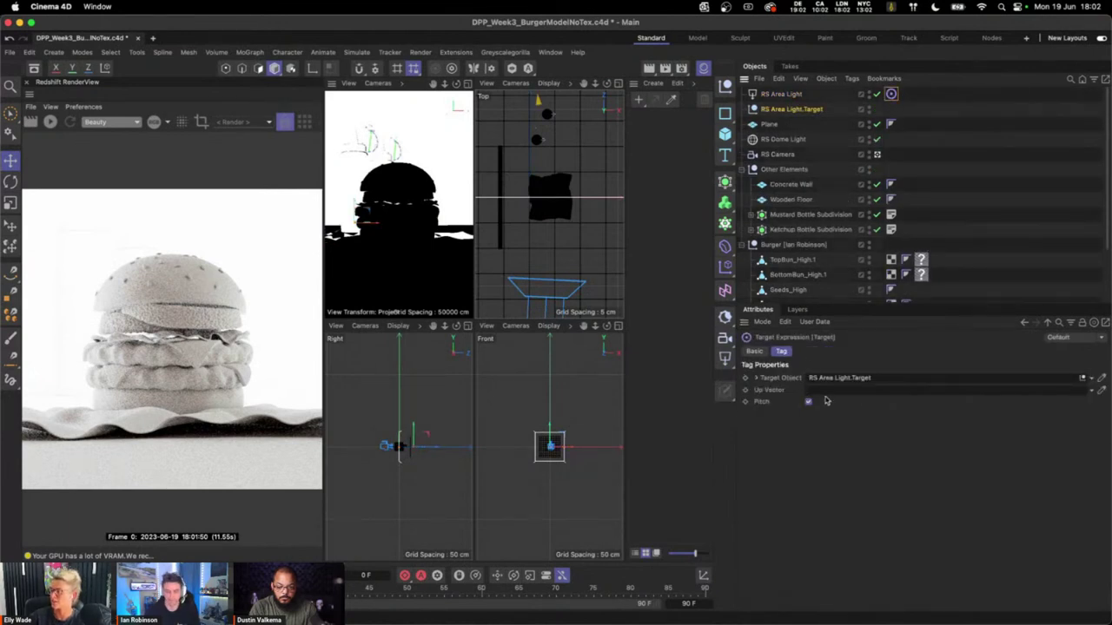
left_click(790, 110)
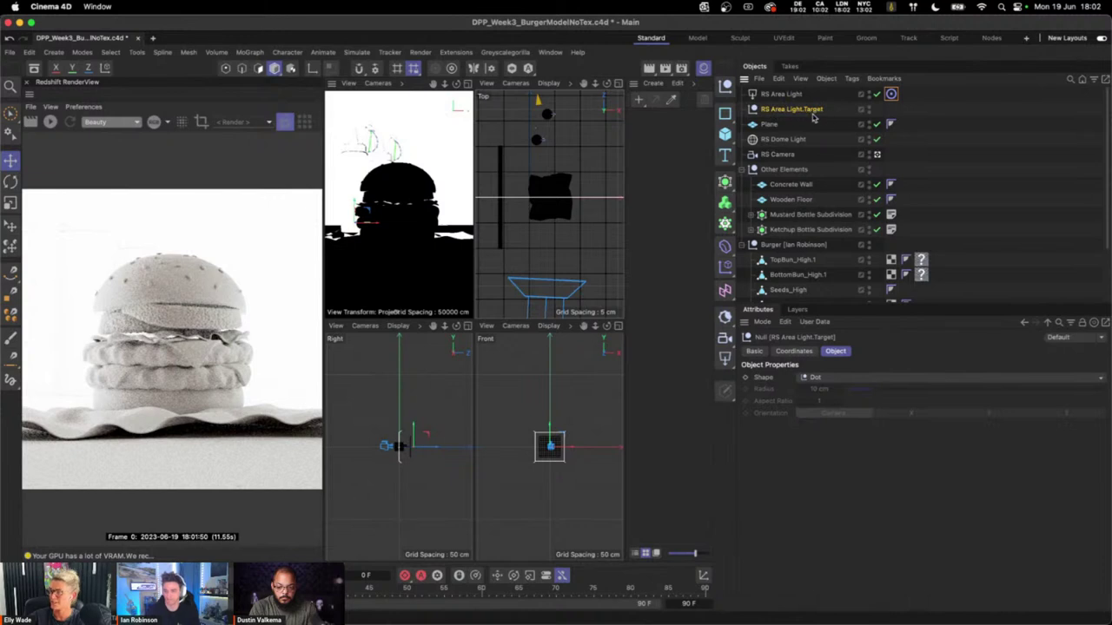
left_click(11, 224)
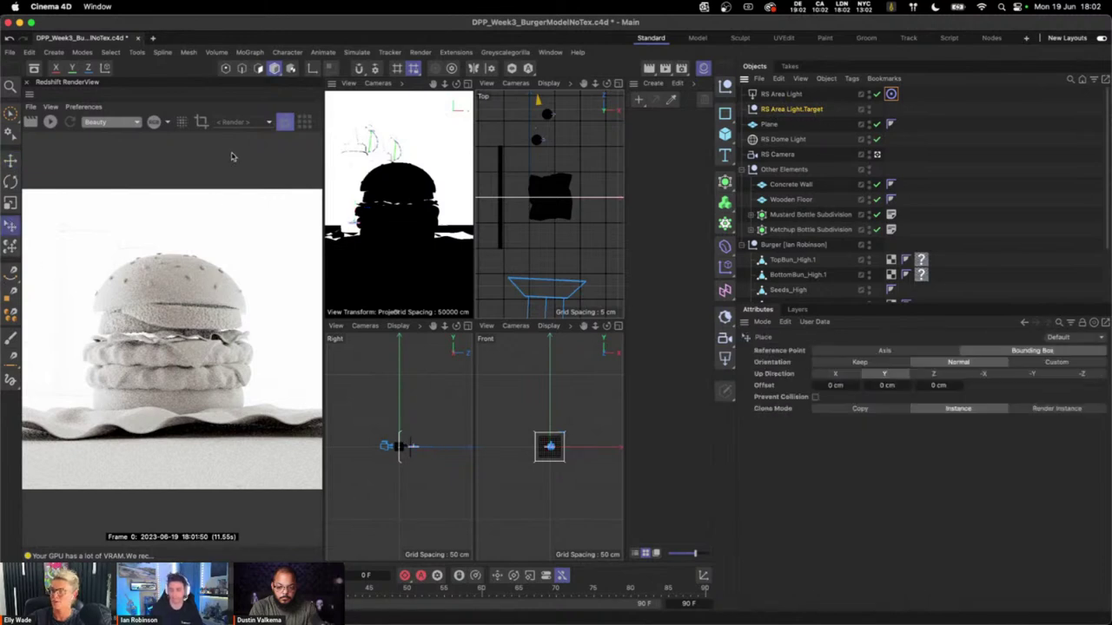
left_click(371, 201)
left_click(333, 178)
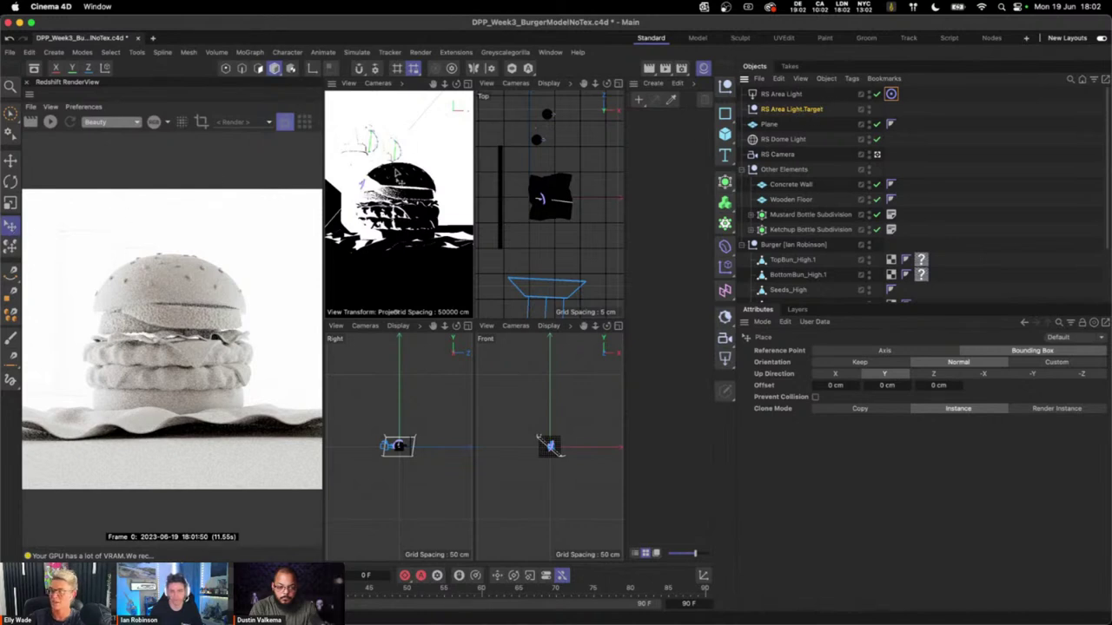
mouse_move(547, 445)
left_mouse_down()
mouse_move(562, 431)
mouse_move(548, 445)
mouse_move(538, 440)
left_mouse_up()
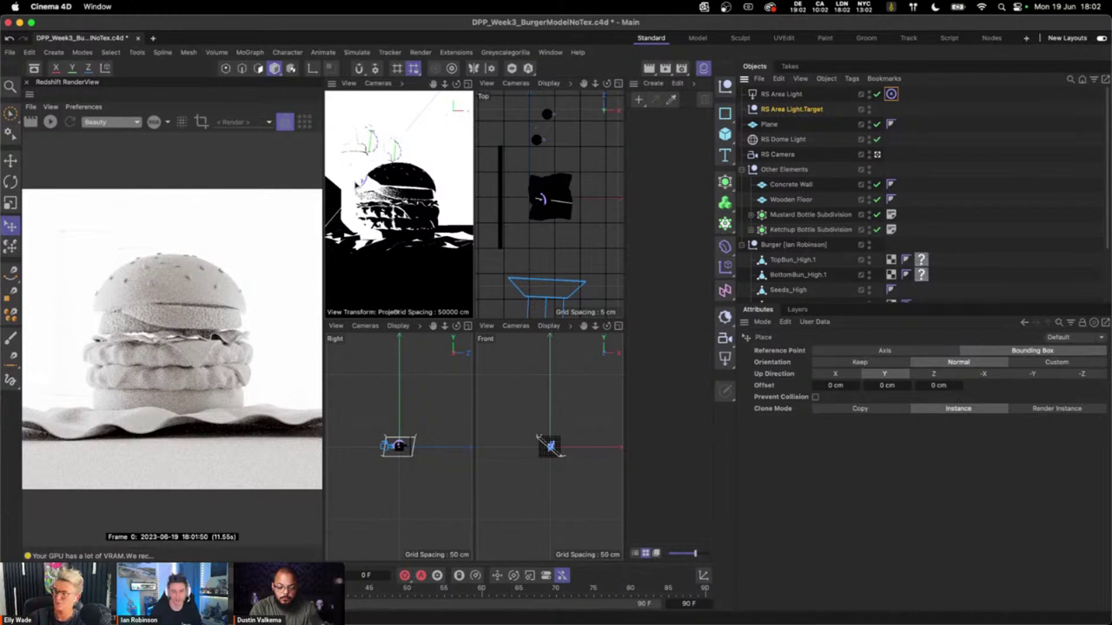
left_click(791, 95)
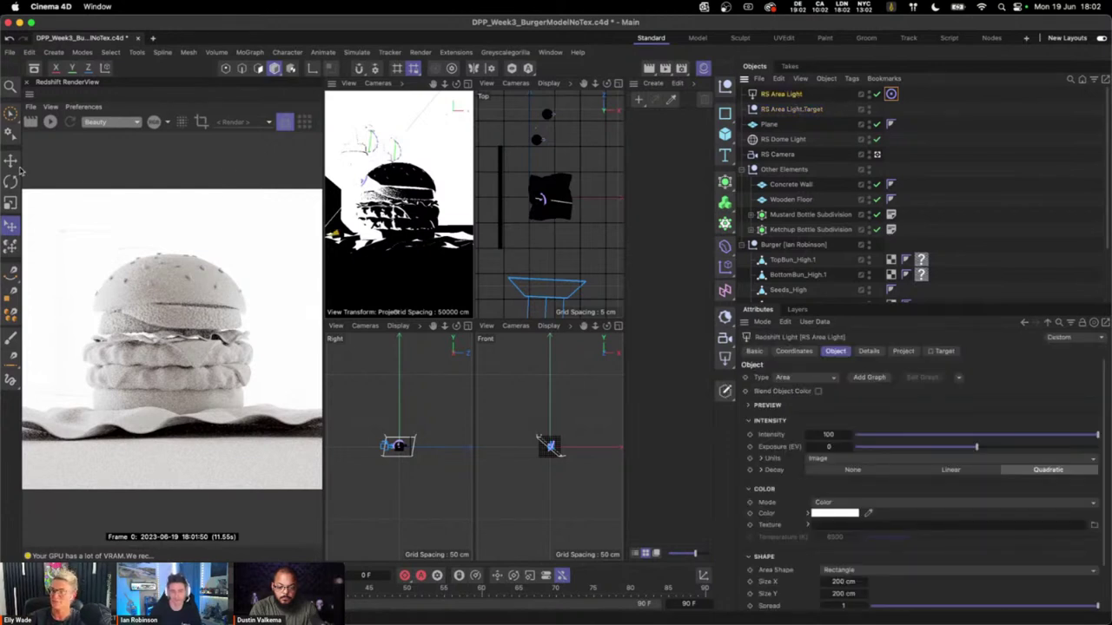
- Resize the area light to 30 × 10 cm and restart the IPR preview
key("e")
double_click(856, 581)
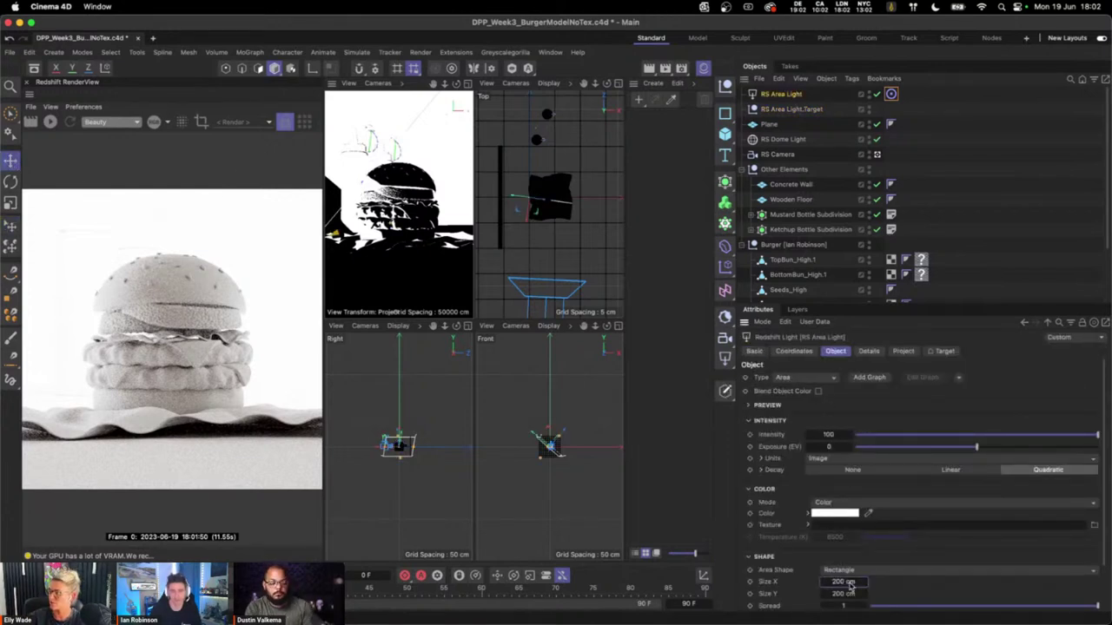
type("30")
key("Tab")
type("10")
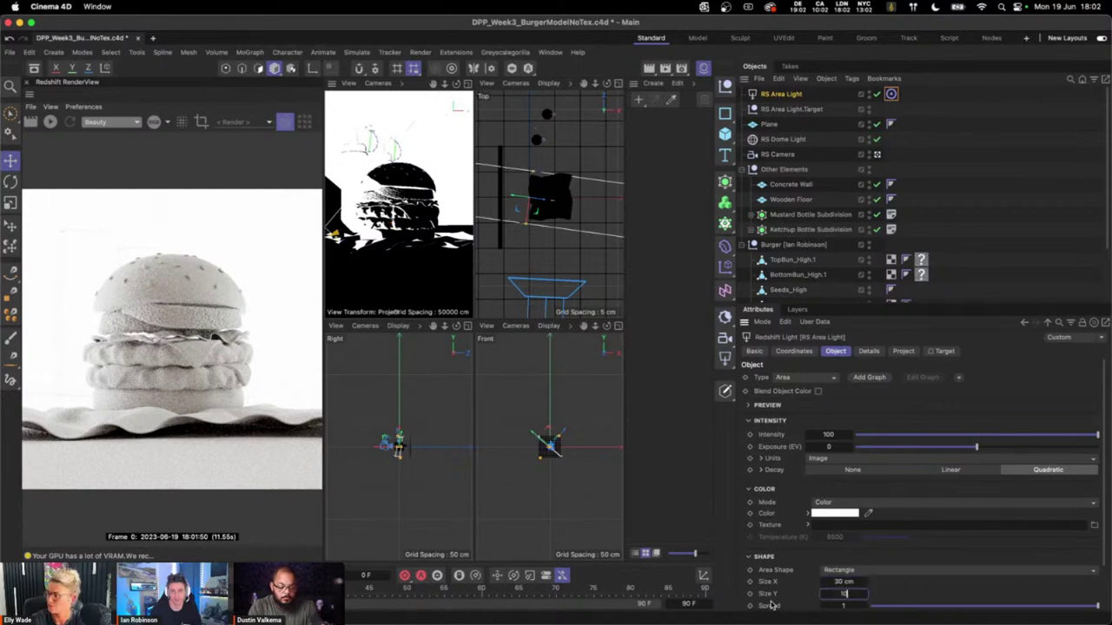
key("Return")
left_click(50, 122)
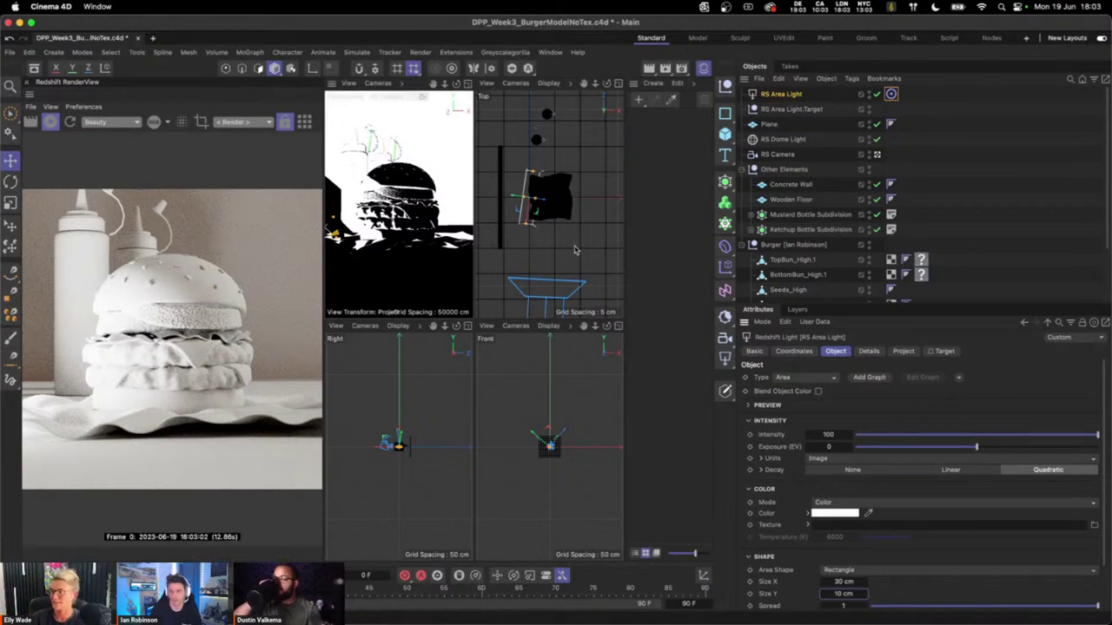
- Reposition the area light toward its target, shift the plane flag left, and rotate the light
left_click_drag(573, 251, 515, 382)
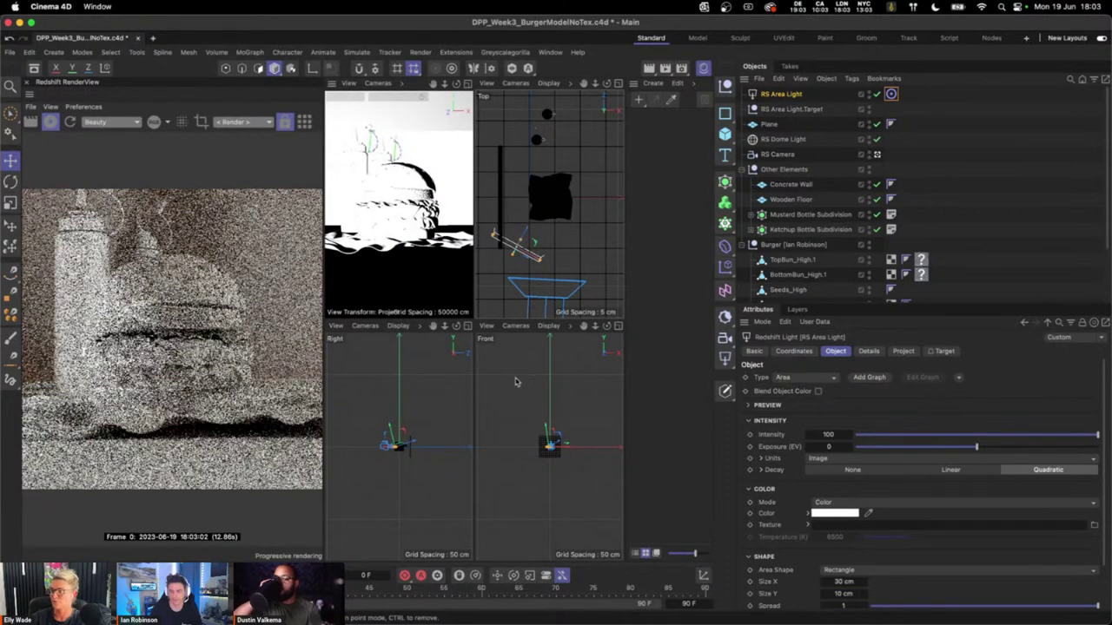
left_click(538, 198)
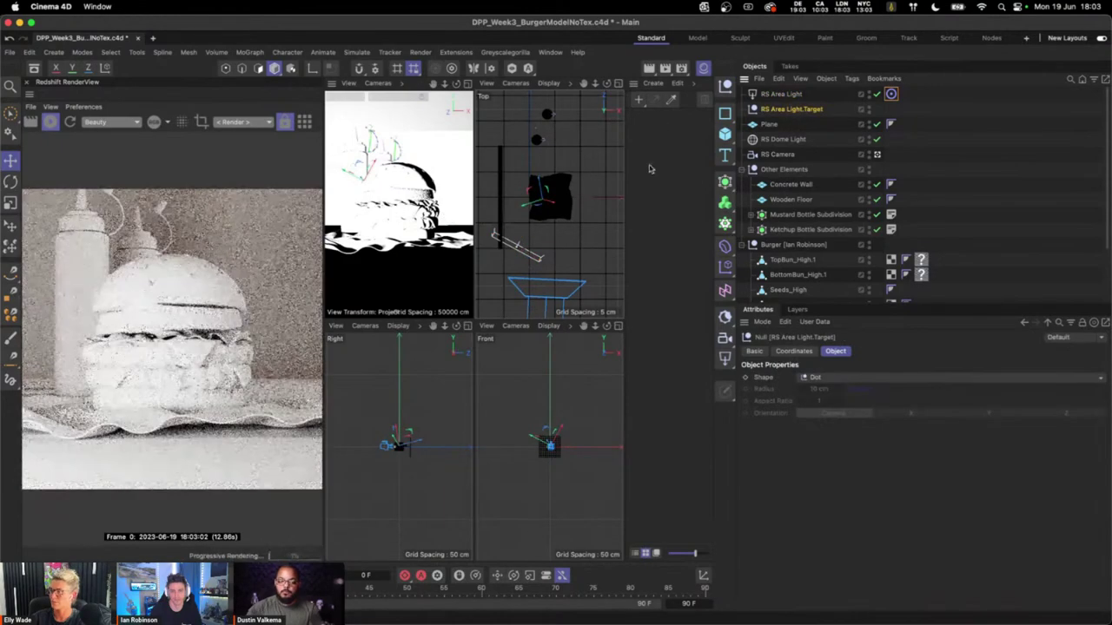
left_click(499, 198)
left_click_drag(500, 198, 480, 200)
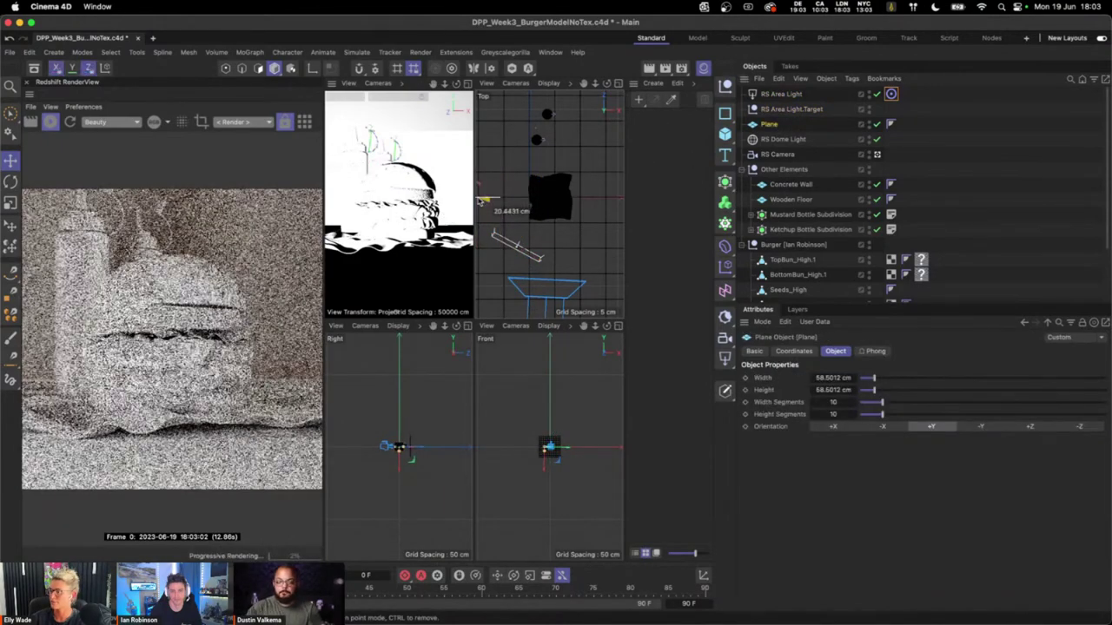
left_click(512, 245)
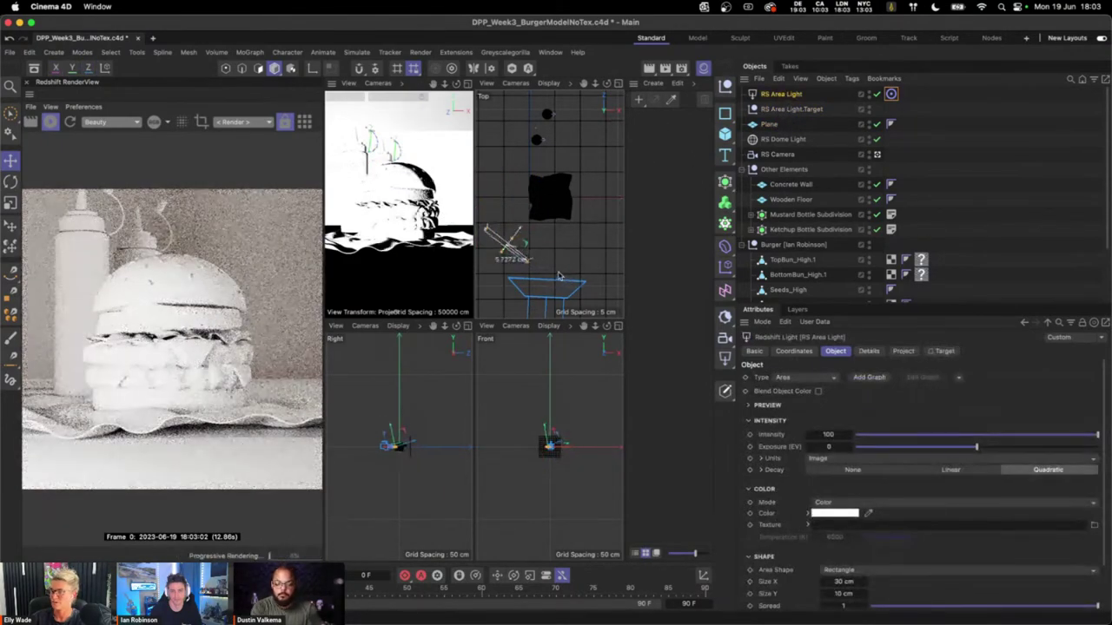
left_click_drag(558, 276, 552, 469)
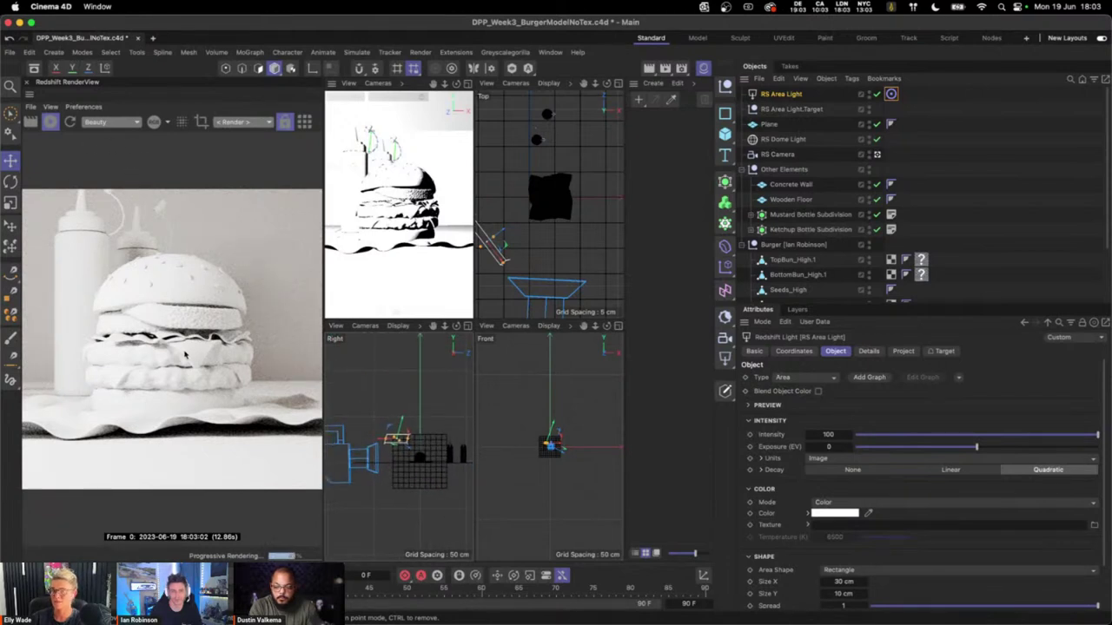
scroll(577, 425, "up", 5)
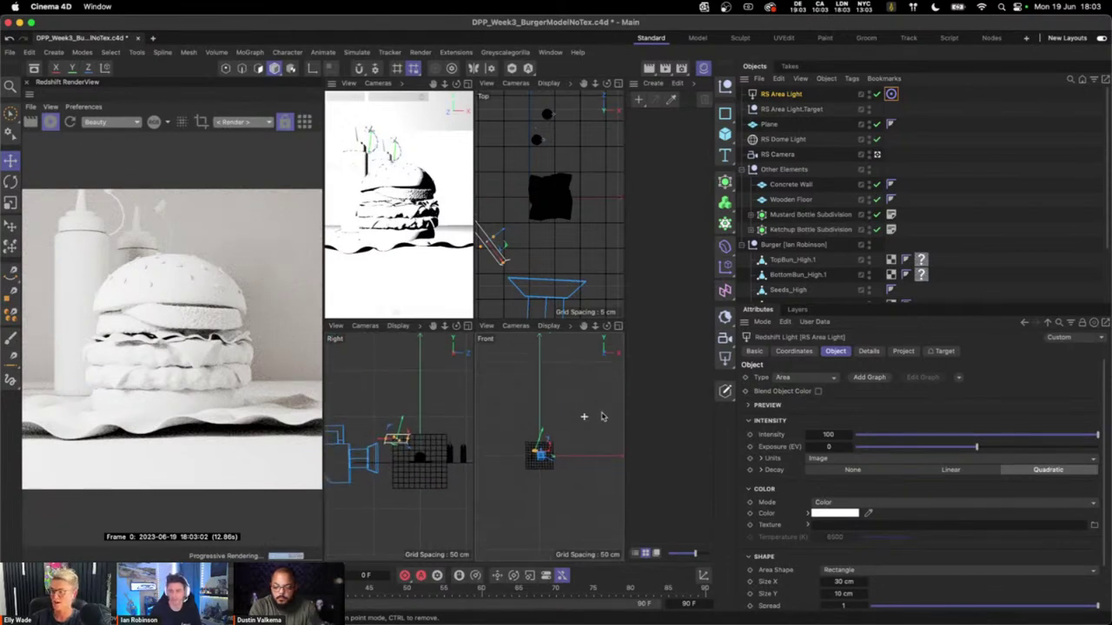
scroll(546, 436, "up", 2)
middle_click_drag(546, 436, 585, 394)
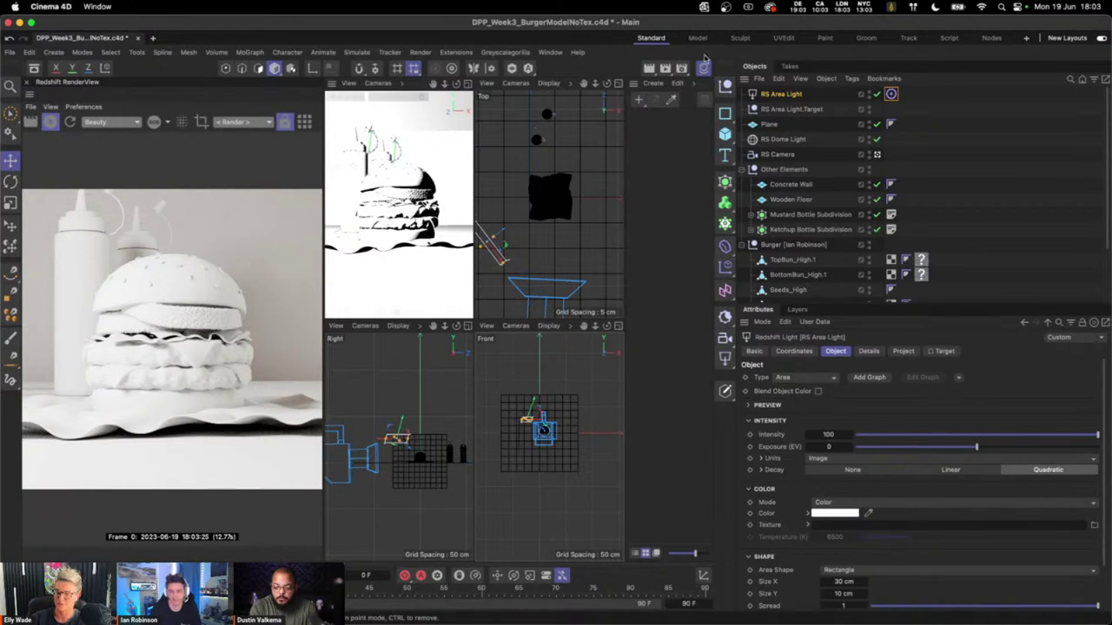
- Set the light intensity to about 8, disable the dome light, and add a second RS Area Light
left_click(866, 437)
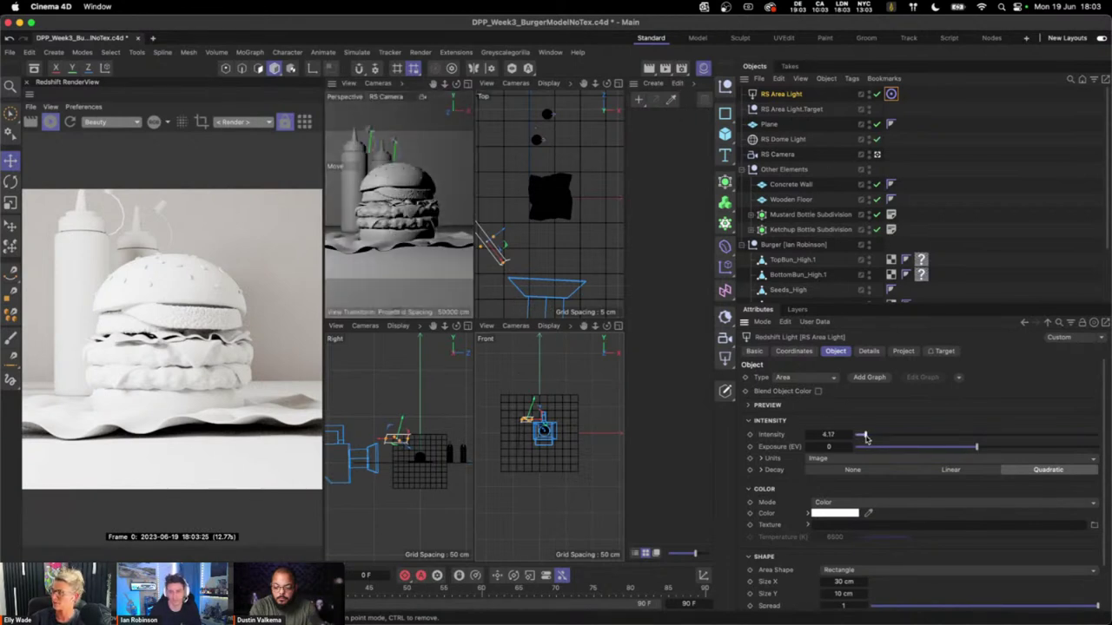
left_click(876, 139)
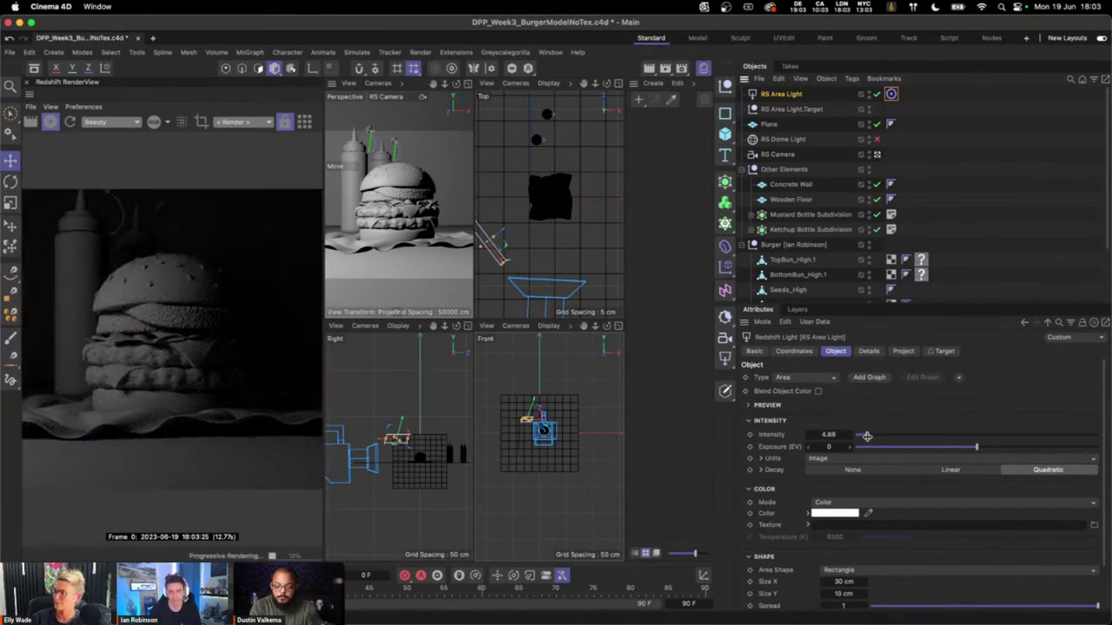
left_click_drag(866, 437, 874, 436)
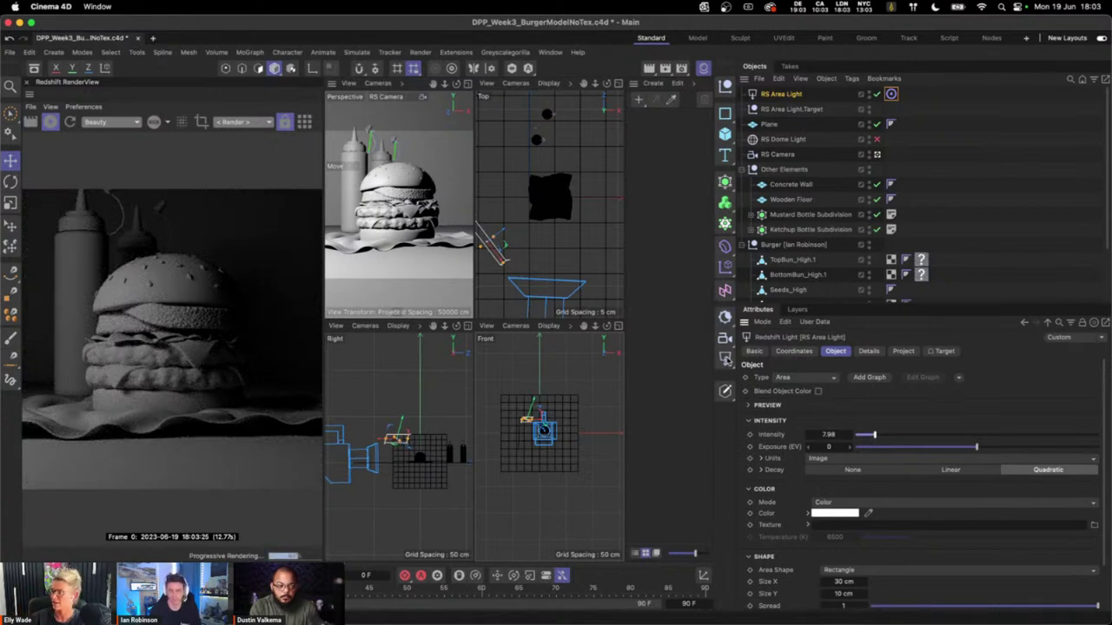
left_click_drag(727, 361, 790, 445)
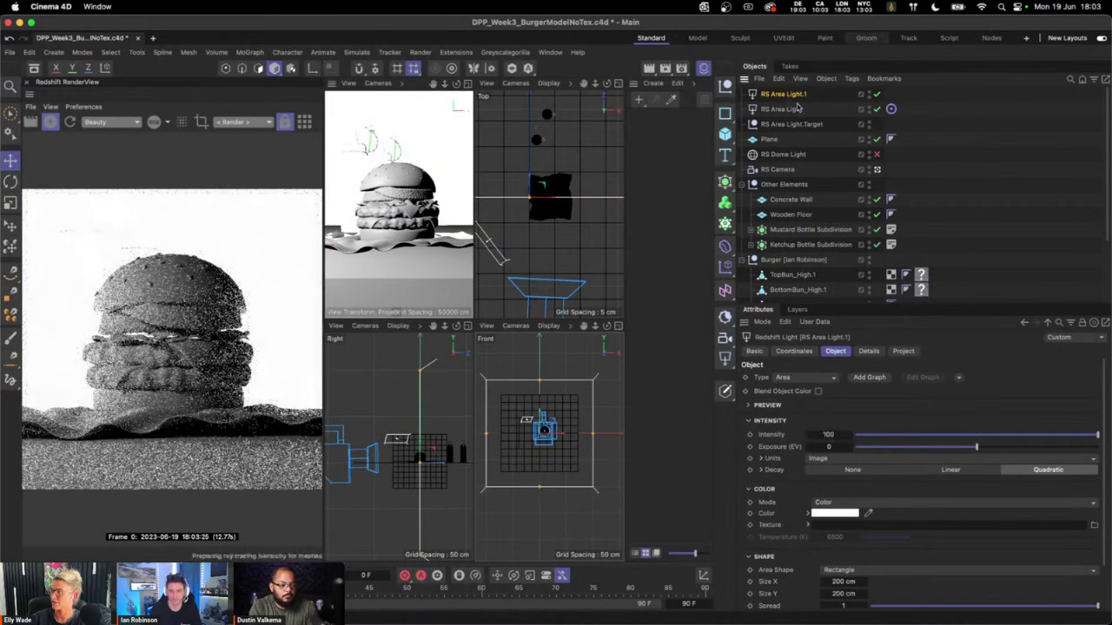
- Give RS Area Light.1 a target and place it on the burger
left_click(958, 376)
left_click(992, 397)
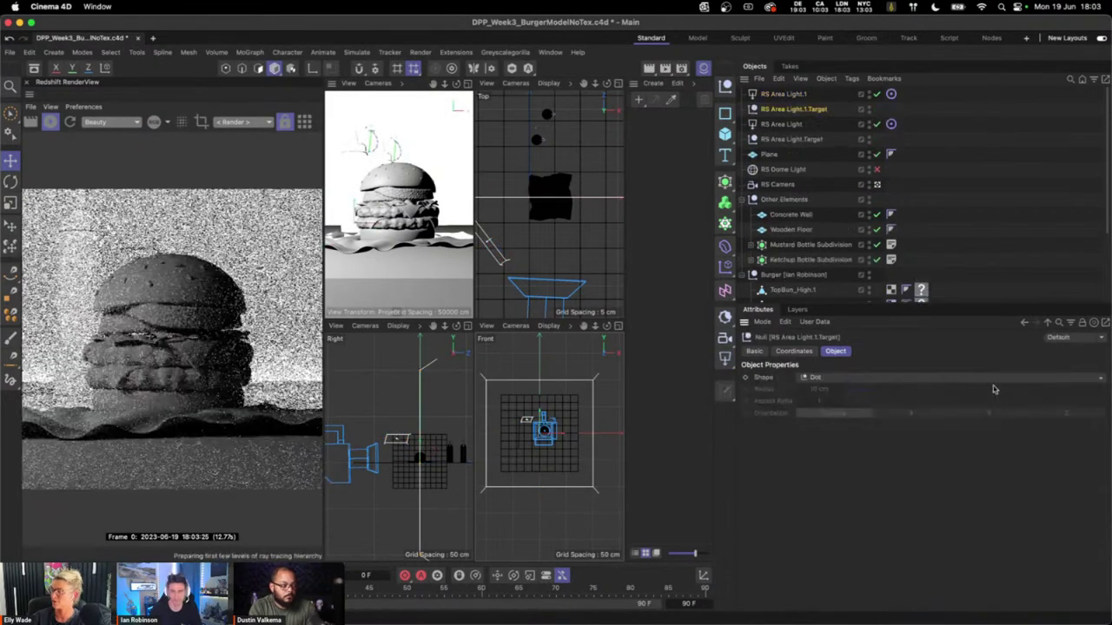
left_click(11, 225)
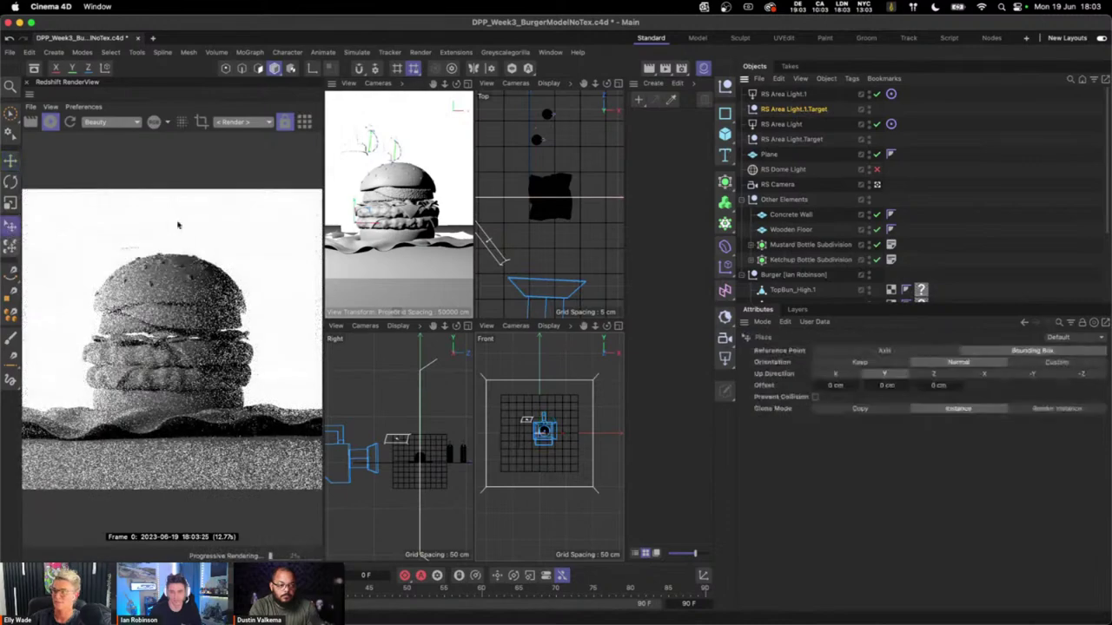
left_click_drag(427, 184, 430, 183)
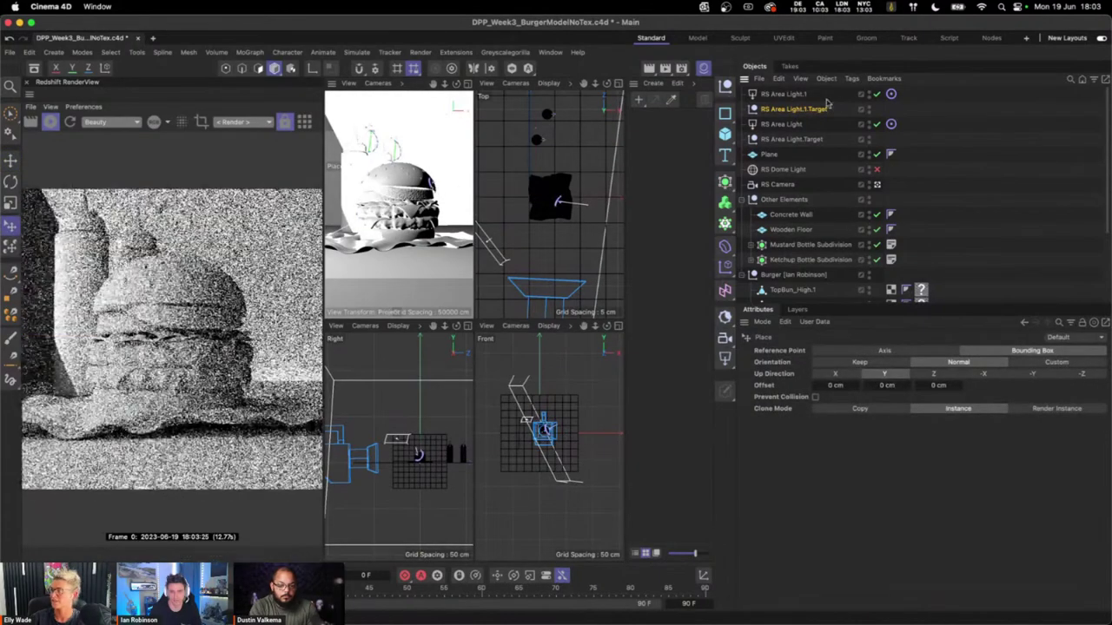
left_click(824, 109)
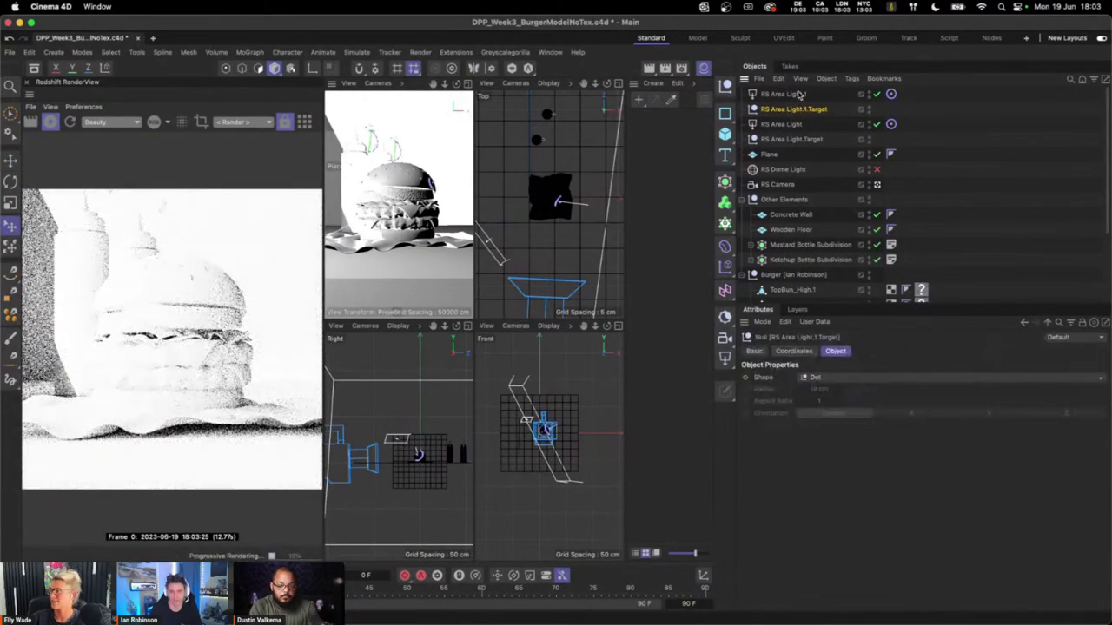
left_click(799, 93)
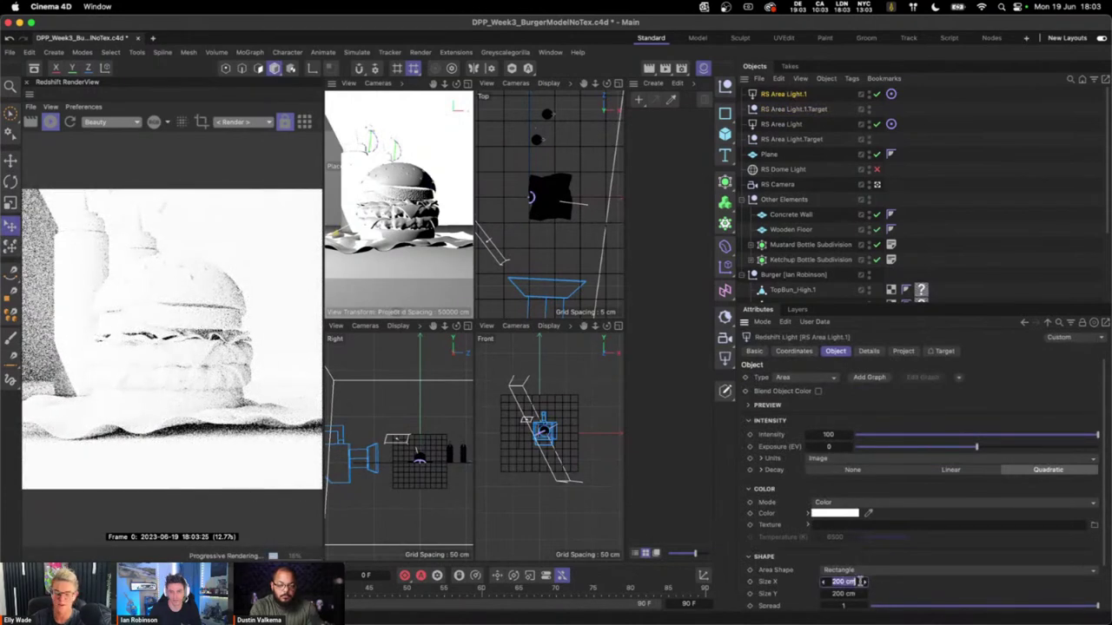
- Size the second area light to 30 × 10 cm with intensity 14.88
type("30")
key("Tab")
type("10")
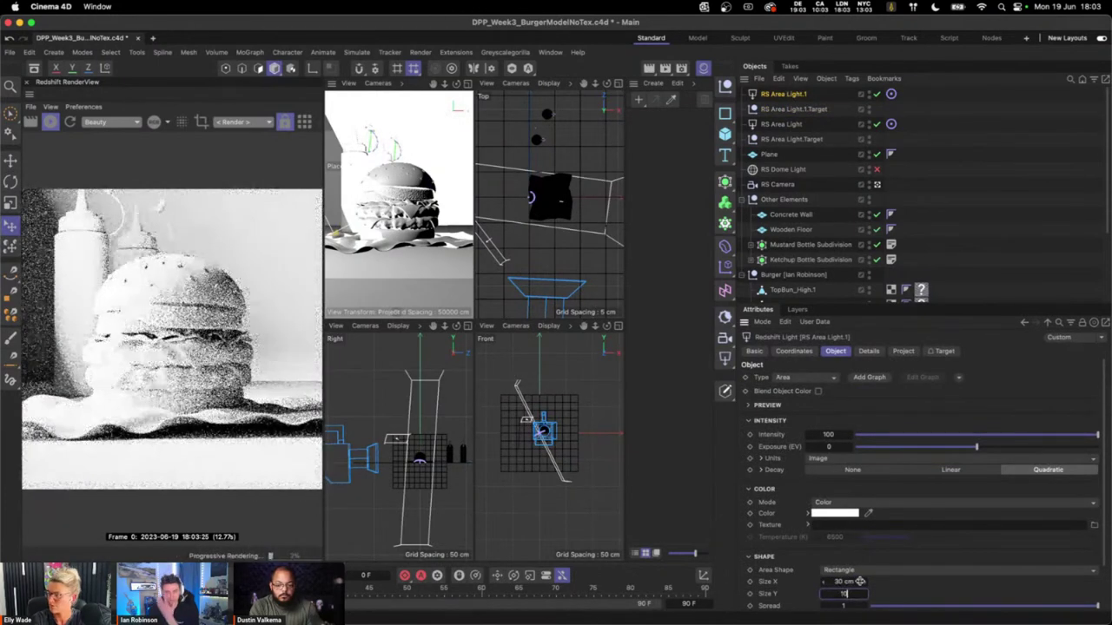
key("Return")
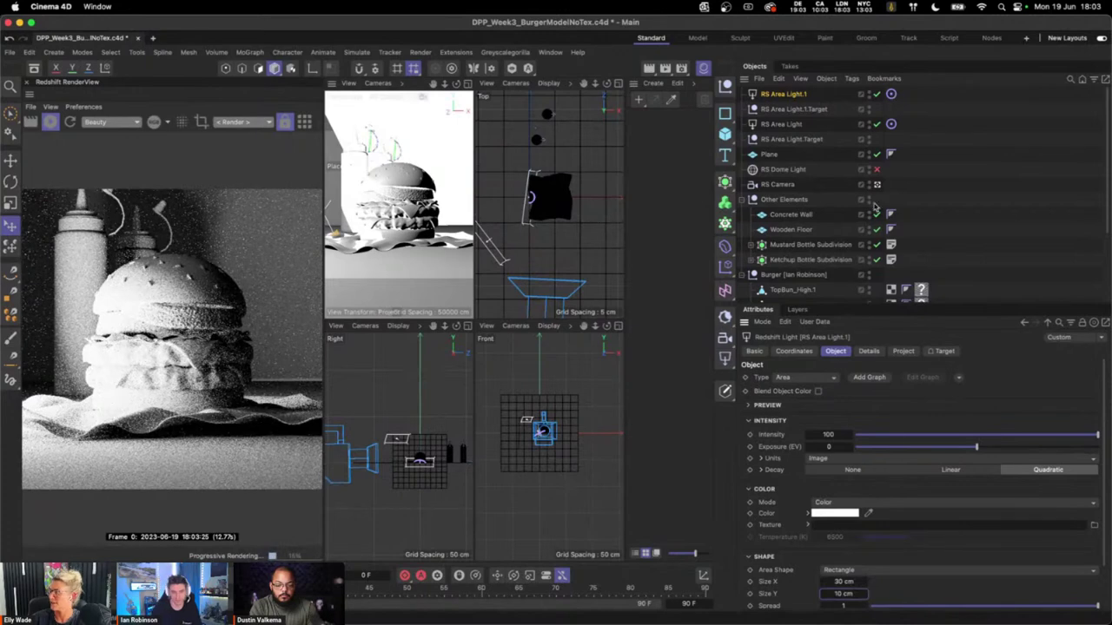
left_click_drag(874, 439, 890, 436)
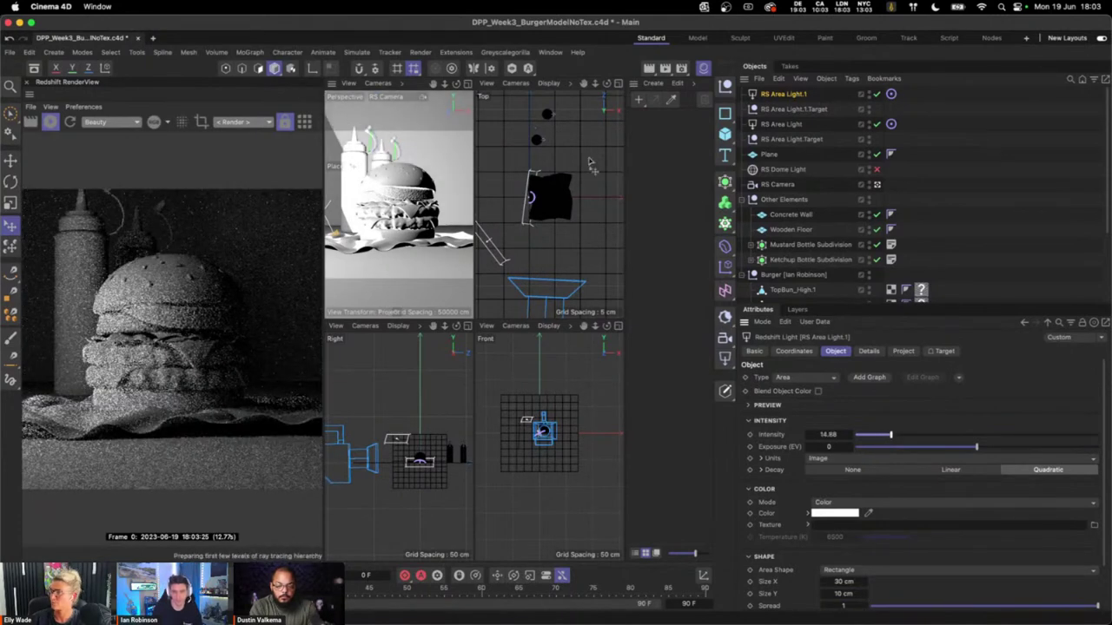
- Move the second light right and higher toward the burger, re-enable the dome light, and maximize the camera view
key("e")
left_click_drag(531, 221, 606, 217)
left_click_drag(585, 495, 587, 464)
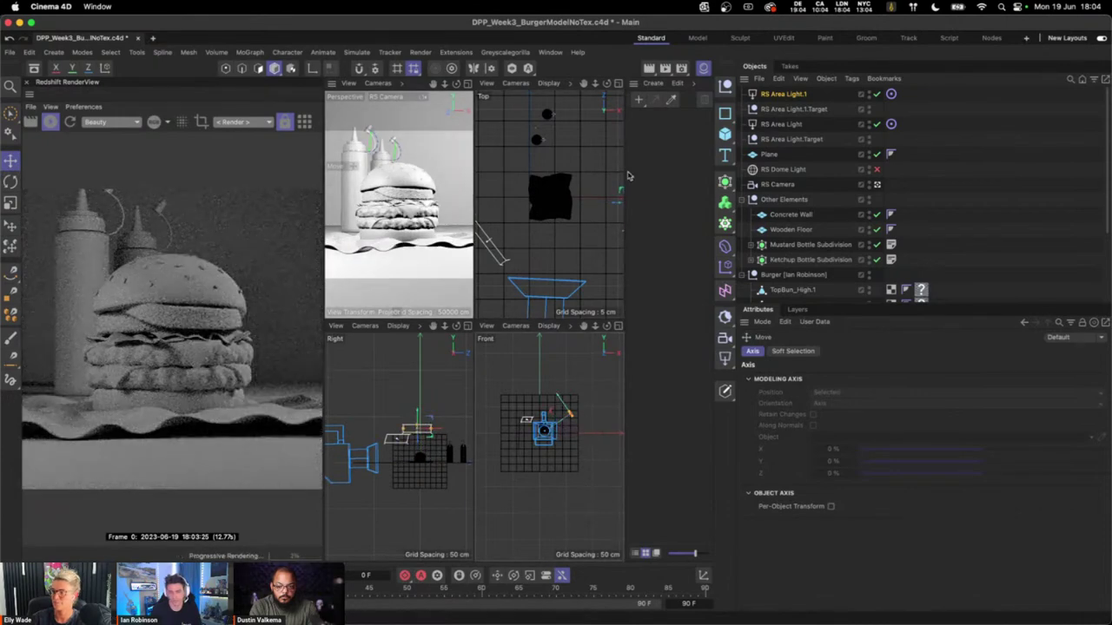
left_click_drag(611, 247, 605, 228)
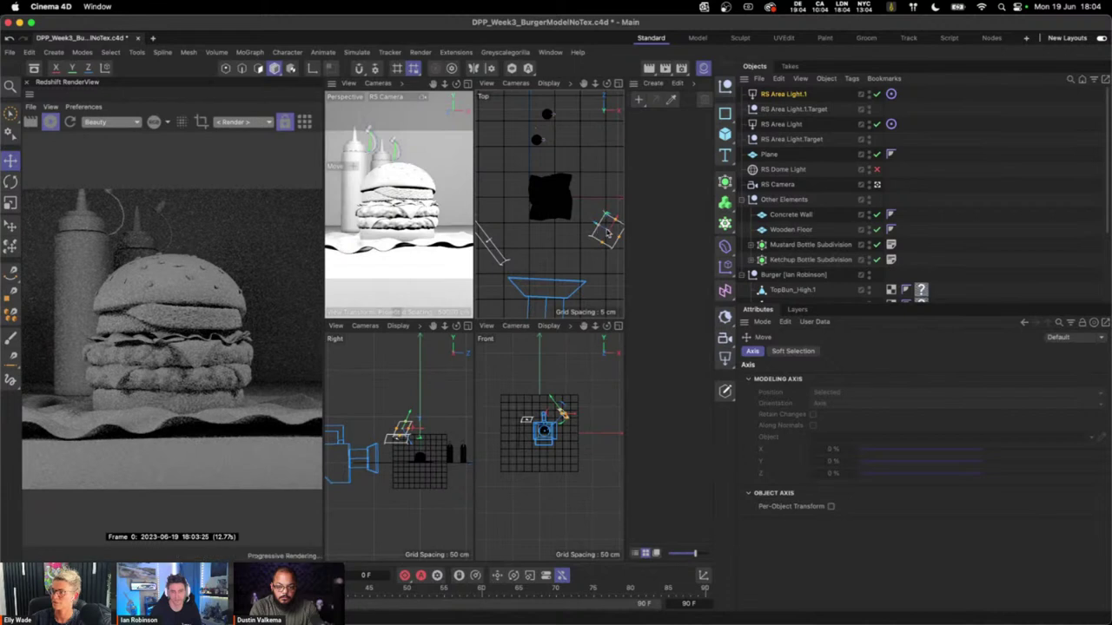
left_click_drag(601, 277, 602, 267)
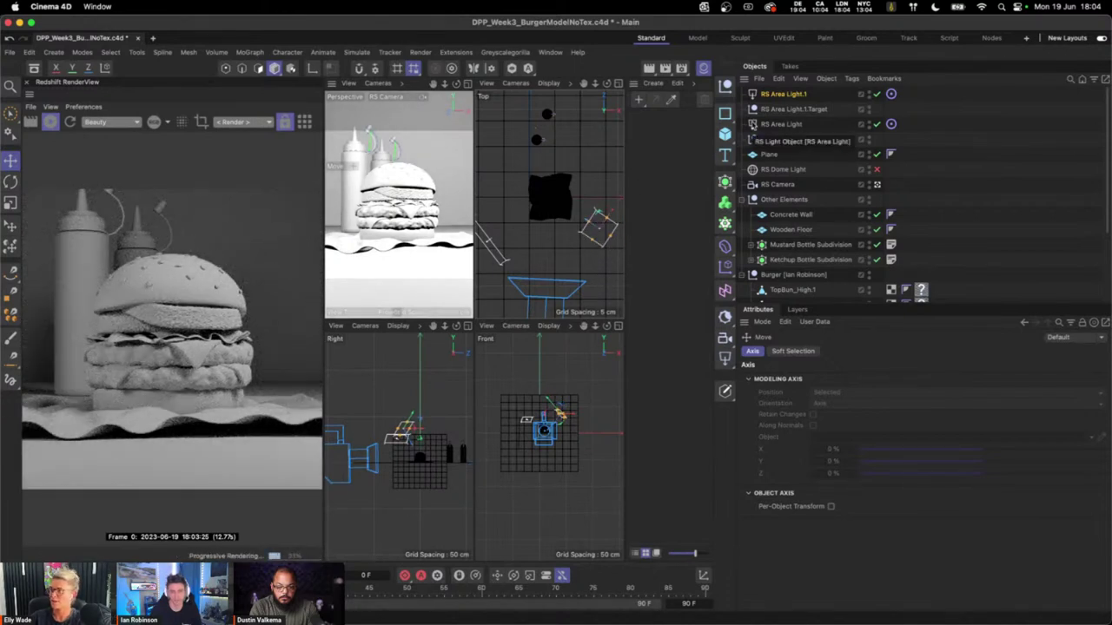
left_click(875, 169)
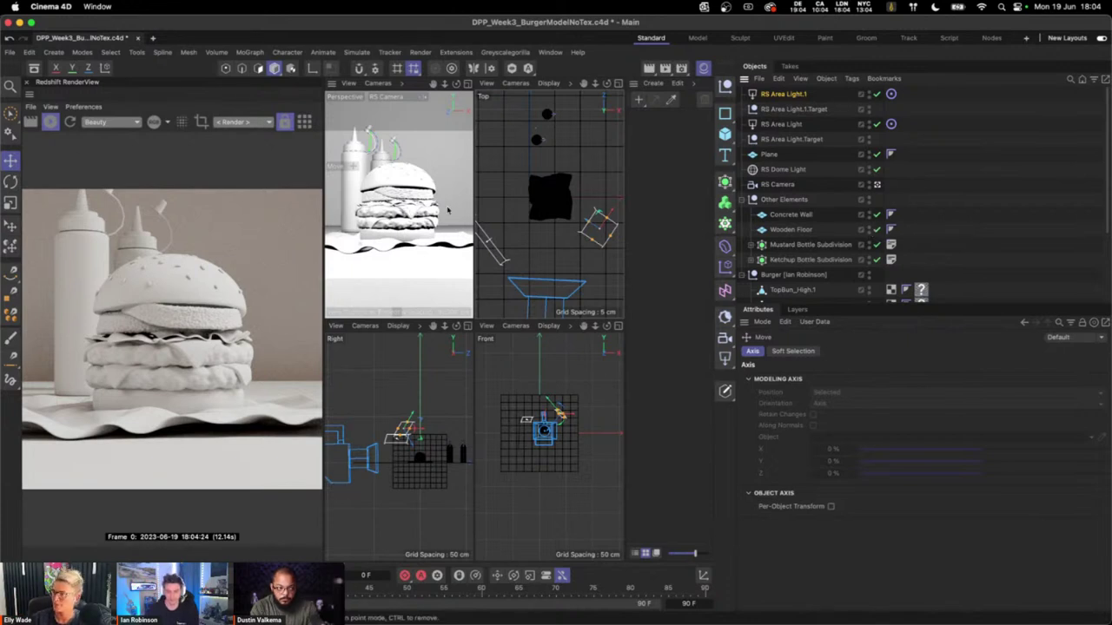
left_click(467, 83)
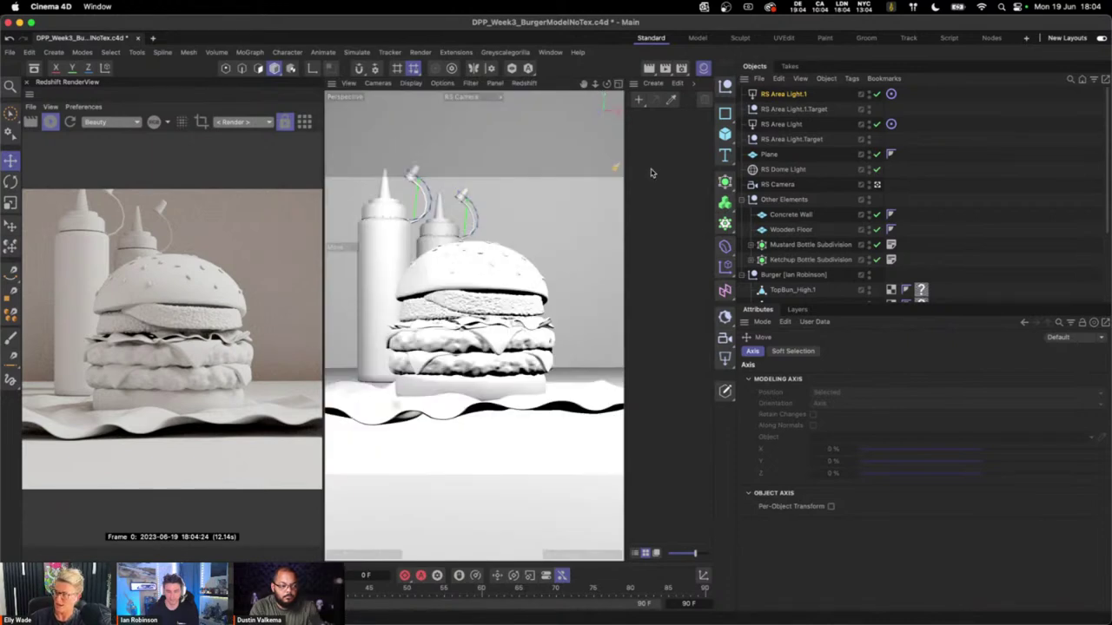
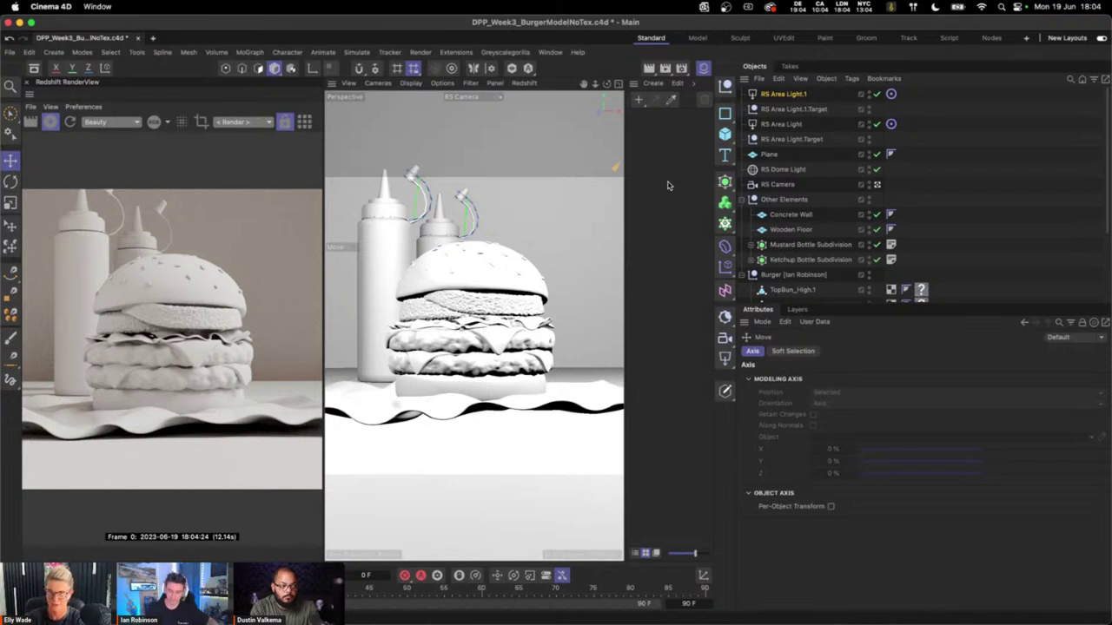
- Create a new material and save an incremental copy as DPP_Week3_BurgerModelNoTex_0001.c4d
double_click(651, 137)
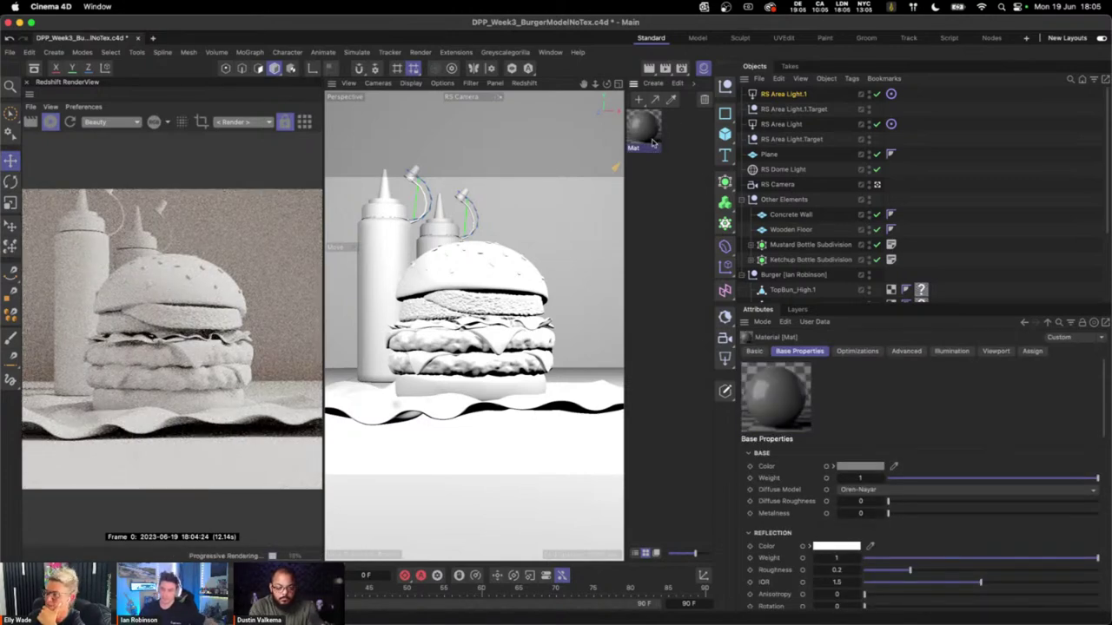
left_click(10, 52)
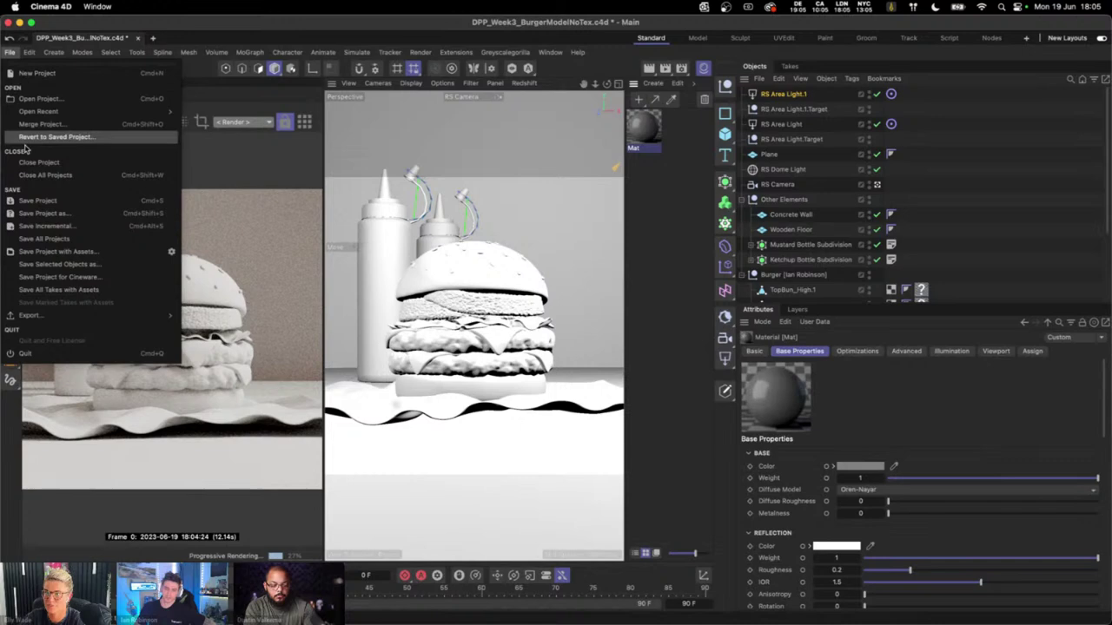
left_click(54, 224)
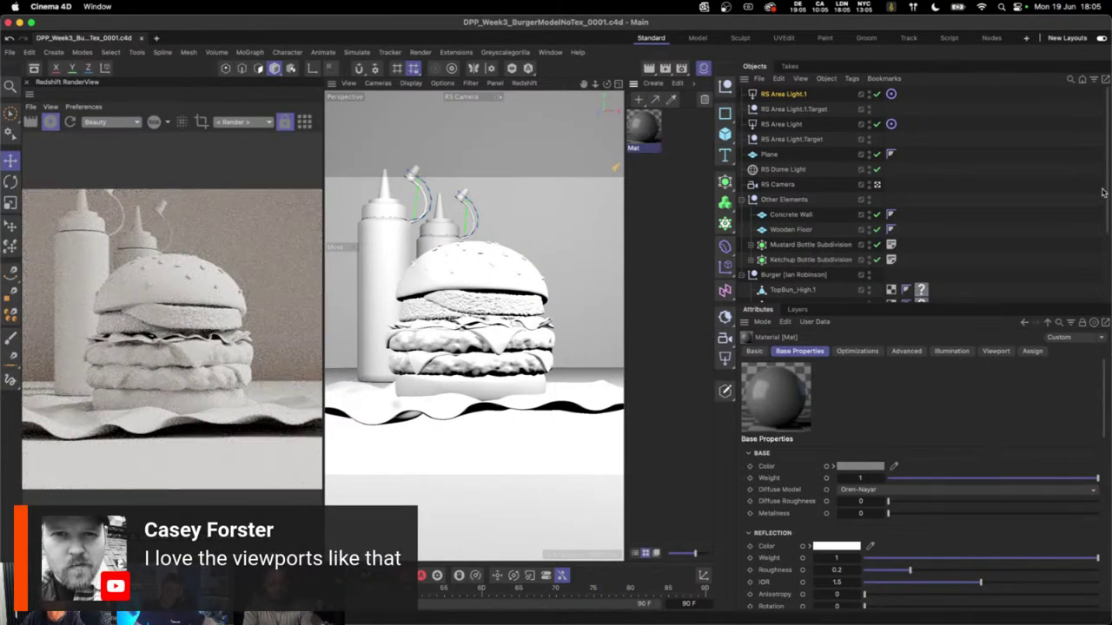
- Delete BottomBun's placeholder tag, apply Mat to TopBun, and open Mat's node graph
scroll(1106, 201, "down", 2)
scroll(1106, 202, "down", 2)
left_click(920, 251)
key("Delete")
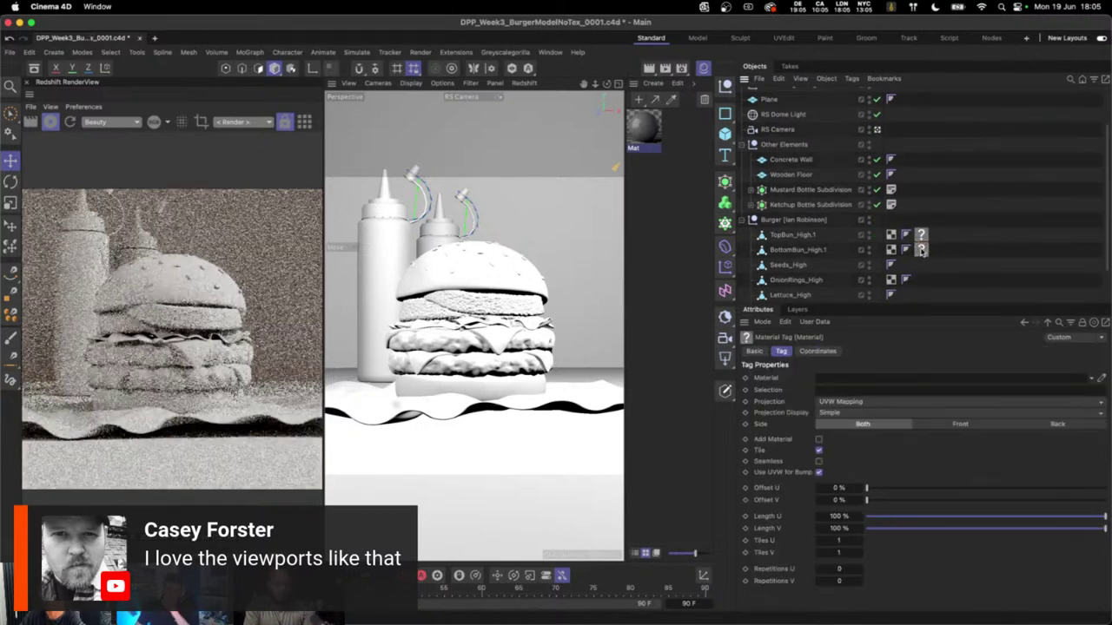
left_click_drag(642, 126, 921, 235)
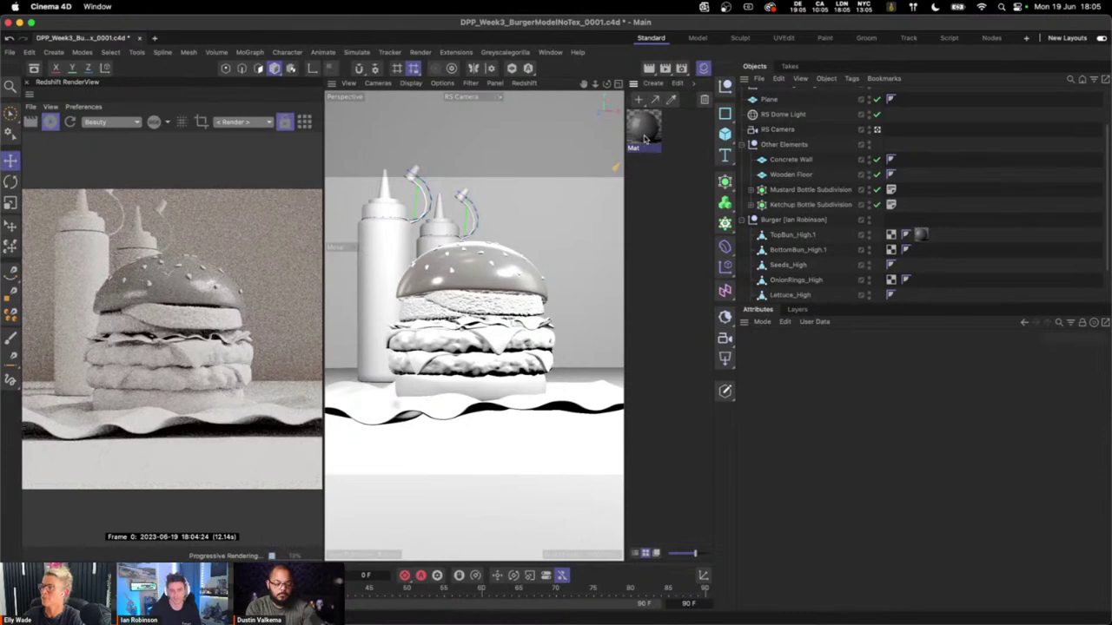
double_click(645, 132)
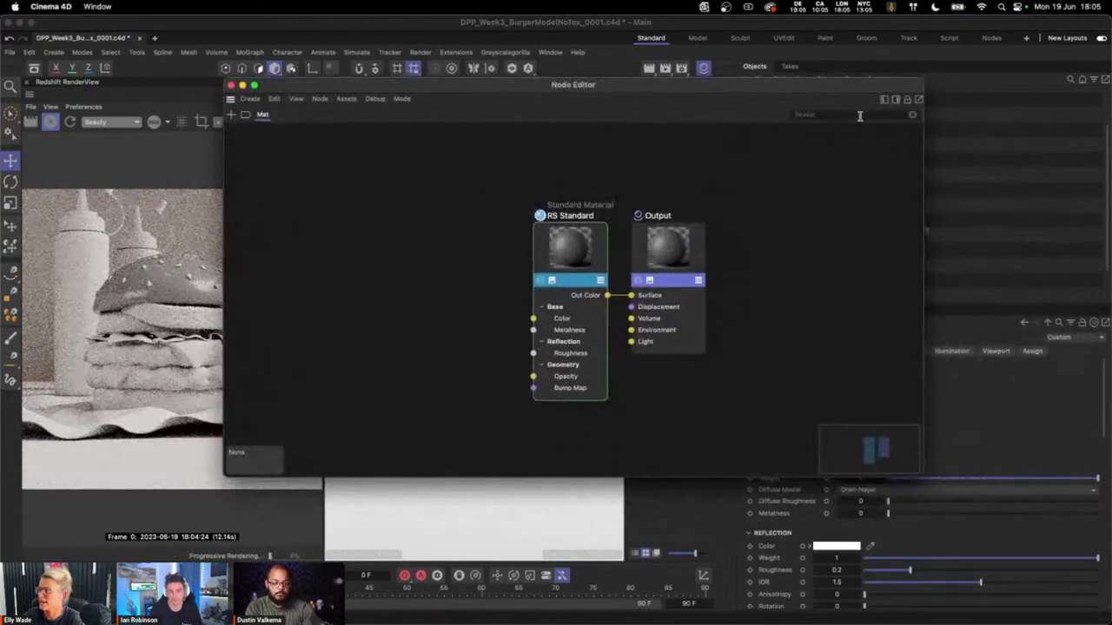
- Show Mat's attribute panel beside its node graph and move the Node Editor aside
left_click(896, 99)
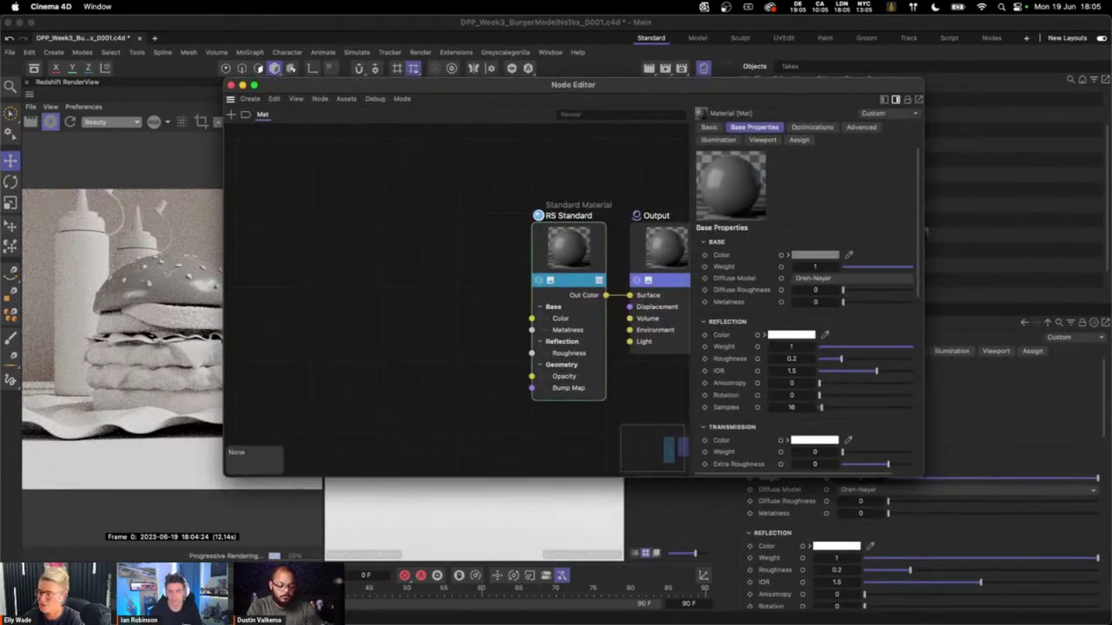
left_click_drag(487, 84, 605, 99)
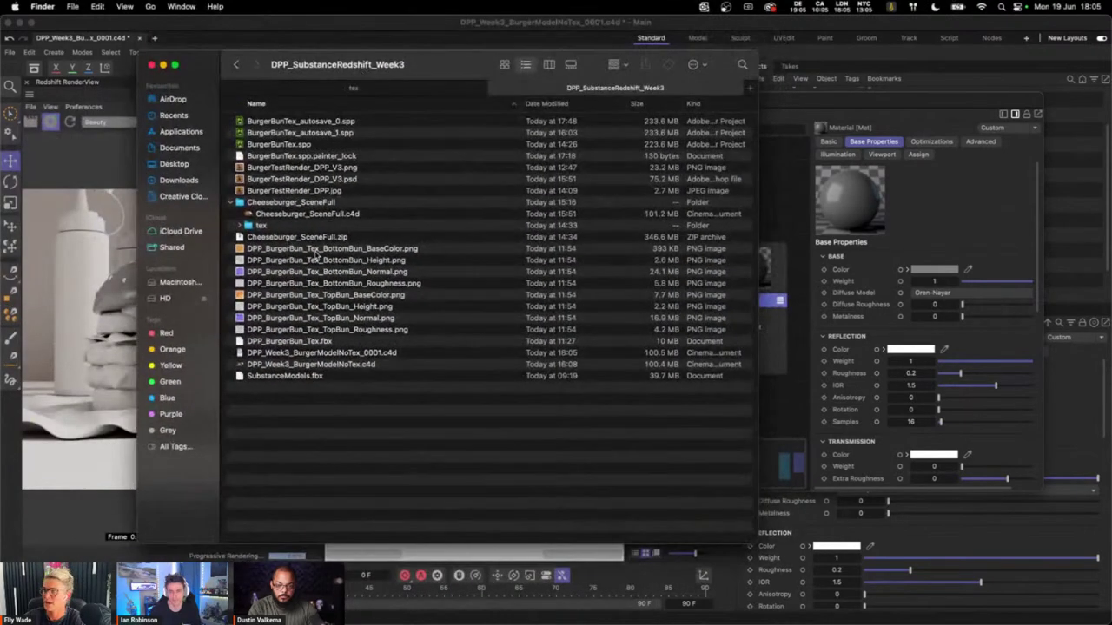
- Drag the four BottomBun texture PNGs, BaseColor through Roughness, into Mat's node graph
left_click(296, 249)
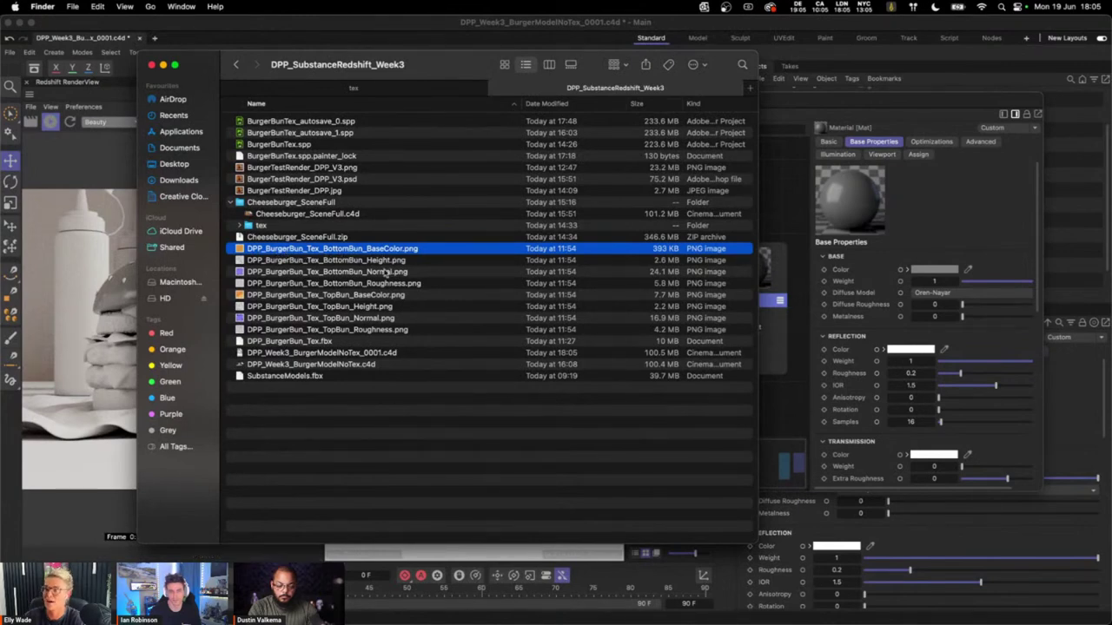
left_click_drag(395, 71, 289, 74)
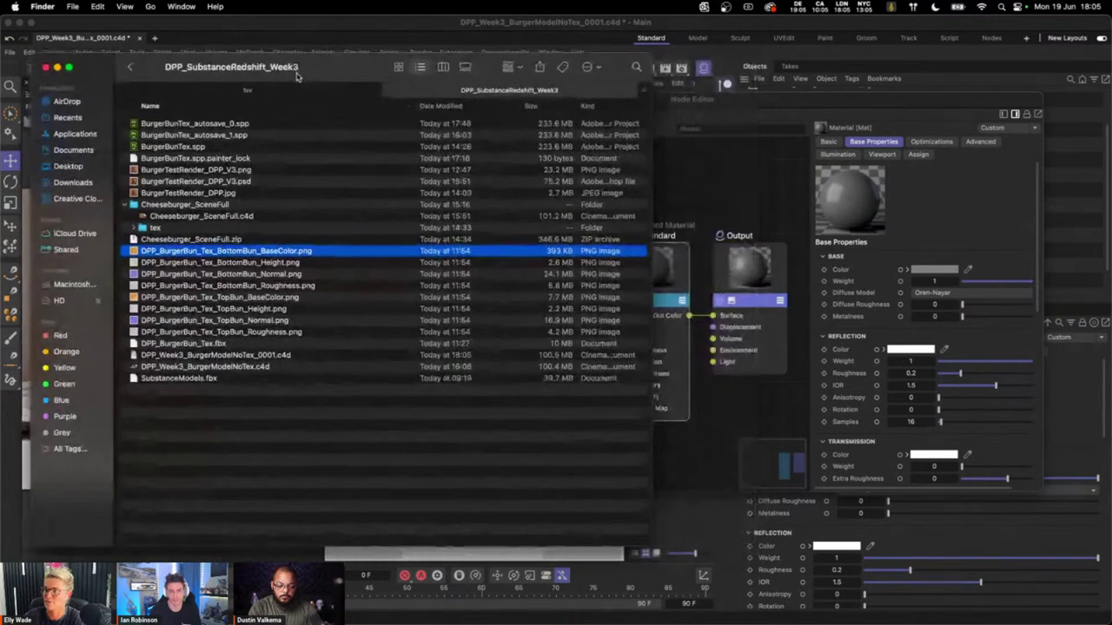
left_click(297, 286, "shift")
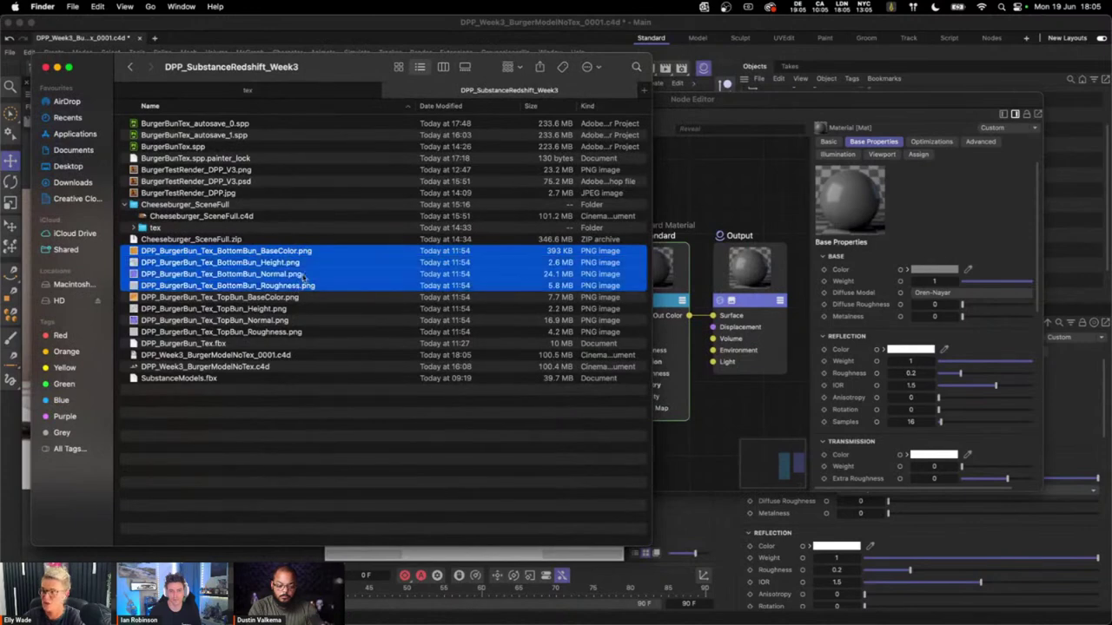
left_click(736, 121)
left_click_drag(599, 273, 674, 208)
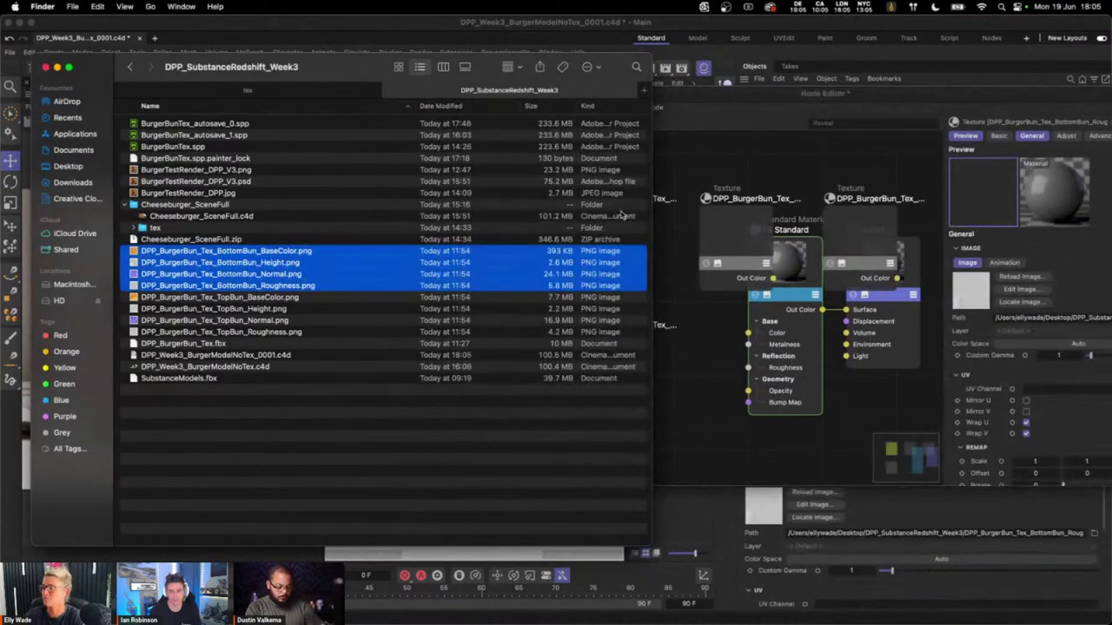
- Select the TopBun BaseColor image, minimise the folder window, and bring the Node Editor back
left_click(258, 306)
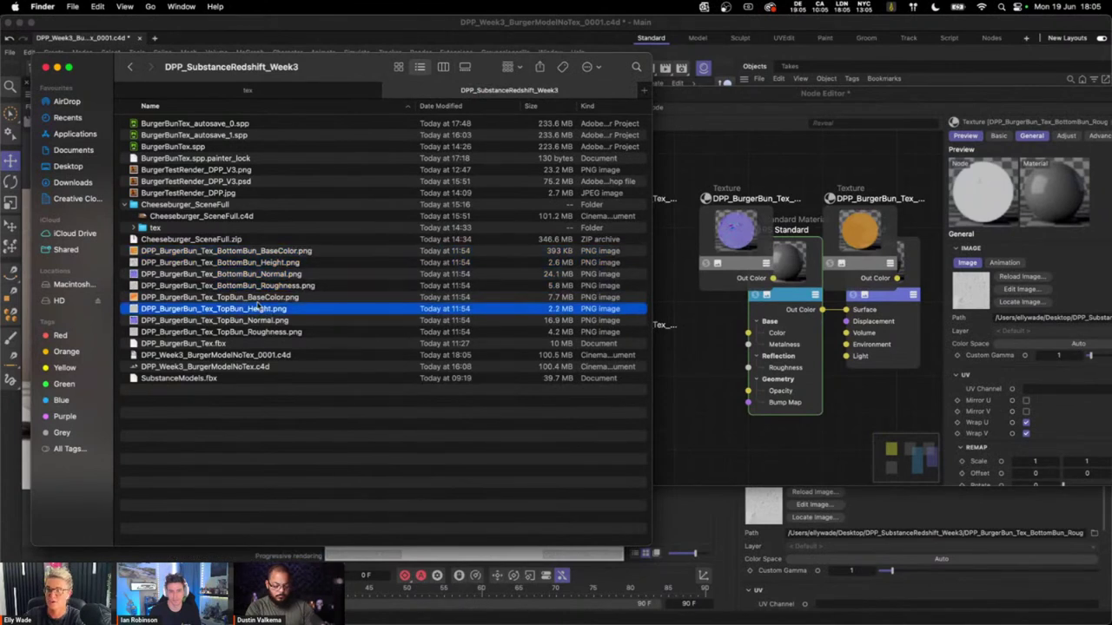
key("Up")
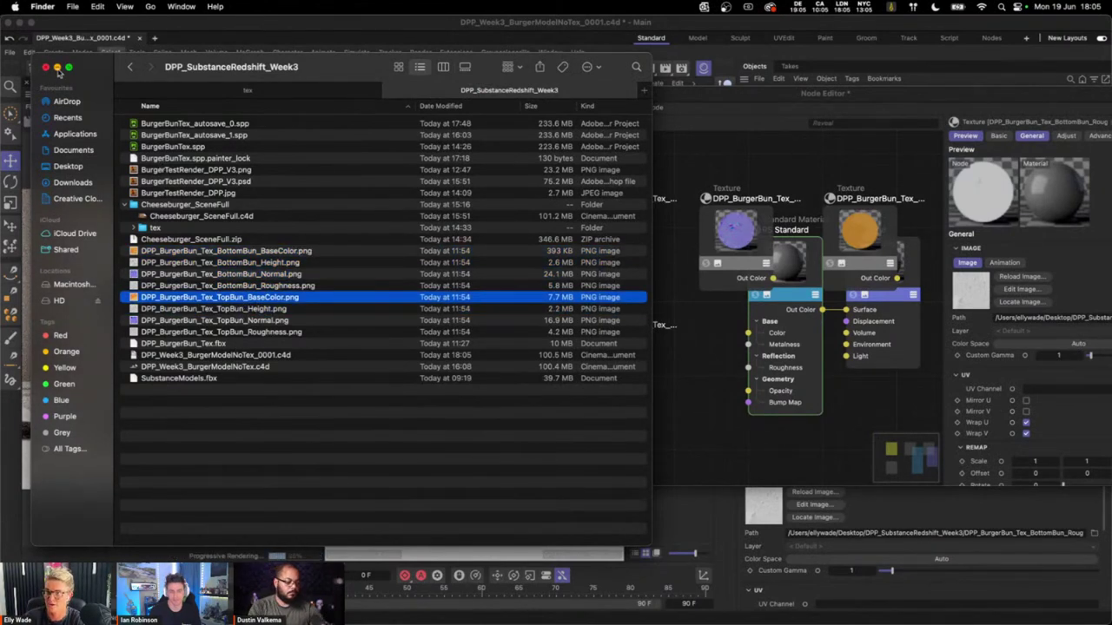
left_click(58, 67)
left_click_drag(676, 101, 539, 90)
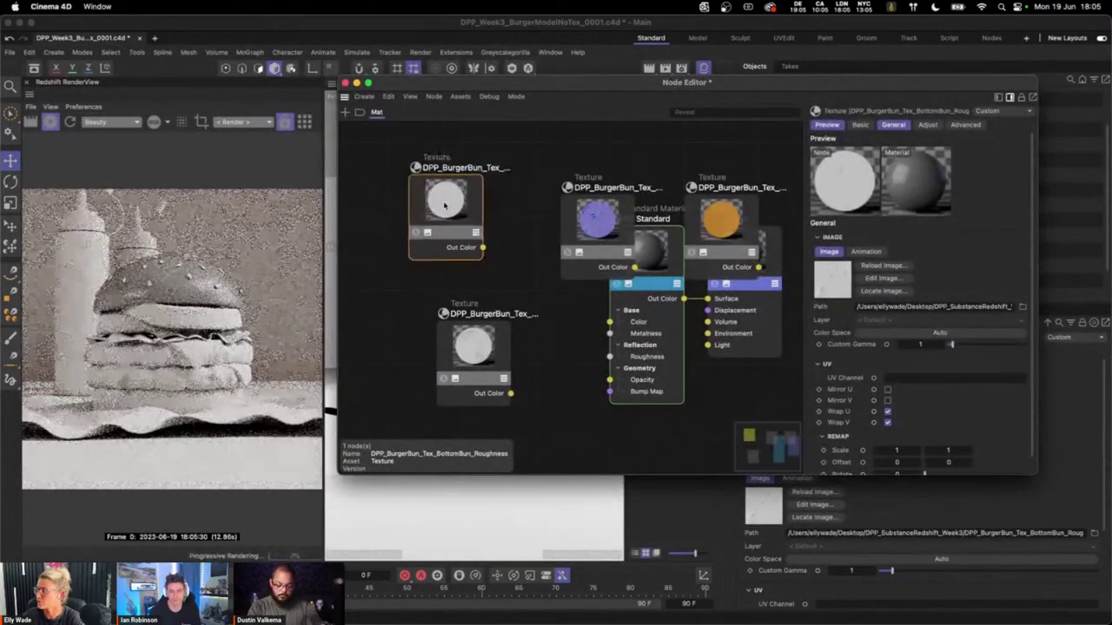
- Collapse the texture nodes and stack BaseColor, Roughness, Normal and Height in a column
left_click_drag(443, 224, 436, 231)
left_click_drag(478, 359, 451, 411)
left_click_drag(430, 221, 422, 282)
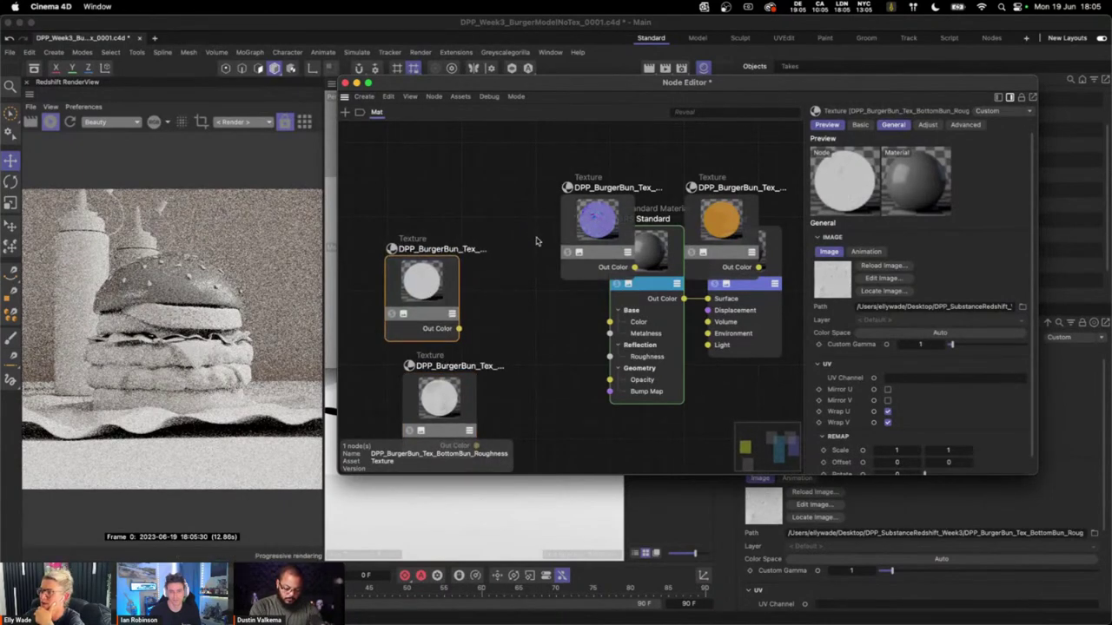
left_click_drag(590, 225, 519, 386)
left_click_drag(734, 222, 443, 164)
left_click(413, 194)
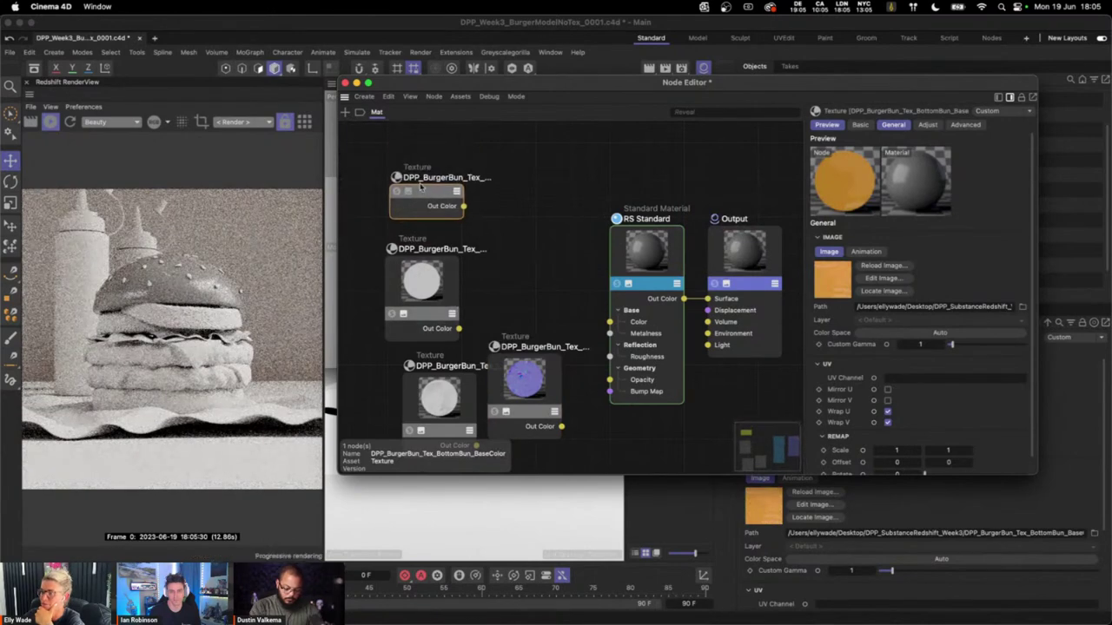
left_click(406, 314)
left_click_drag(429, 306, 434, 240)
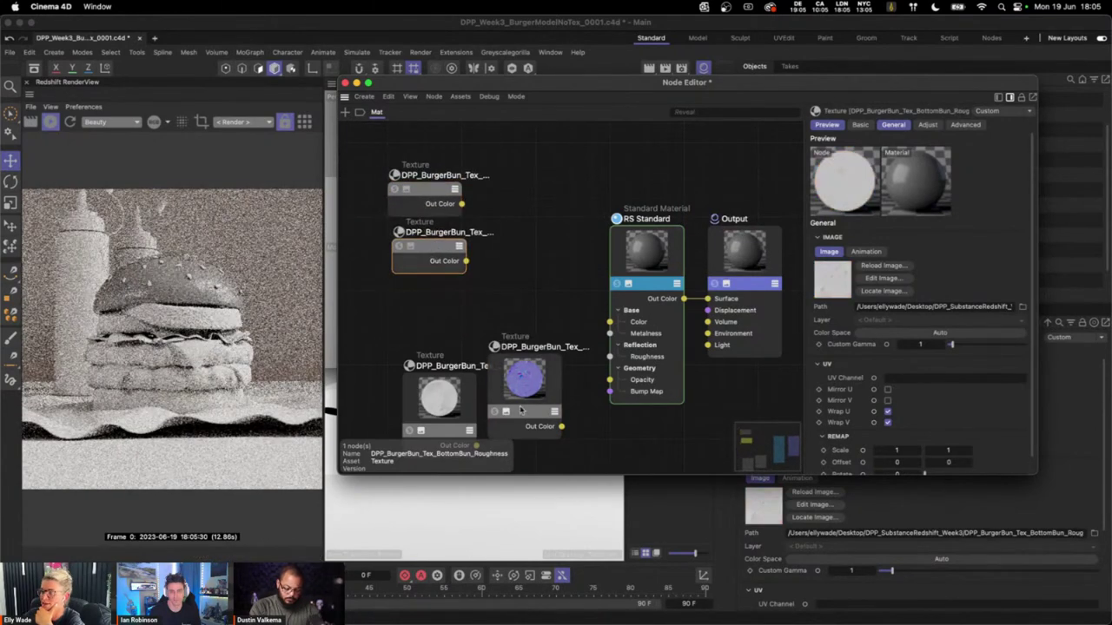
left_click(507, 411)
left_click_drag(534, 363, 443, 300)
left_click(420, 430)
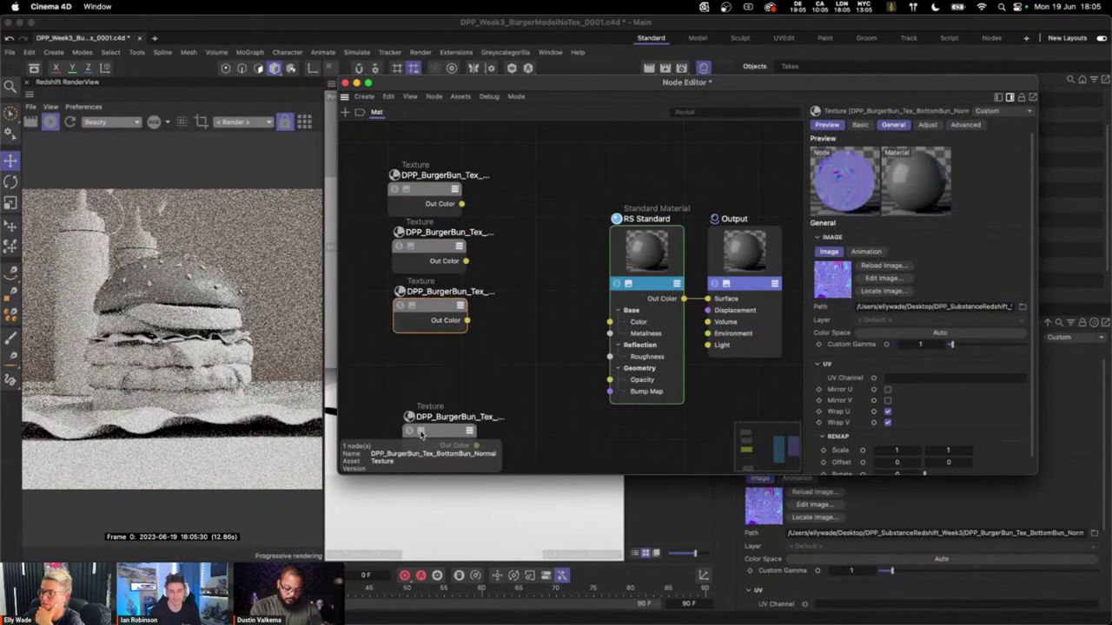
left_click(443, 416)
left_click_drag(443, 417, 440, 356)
- Set the BottomBun BaseColor texture's colour space to sRGB
left_click(426, 196)
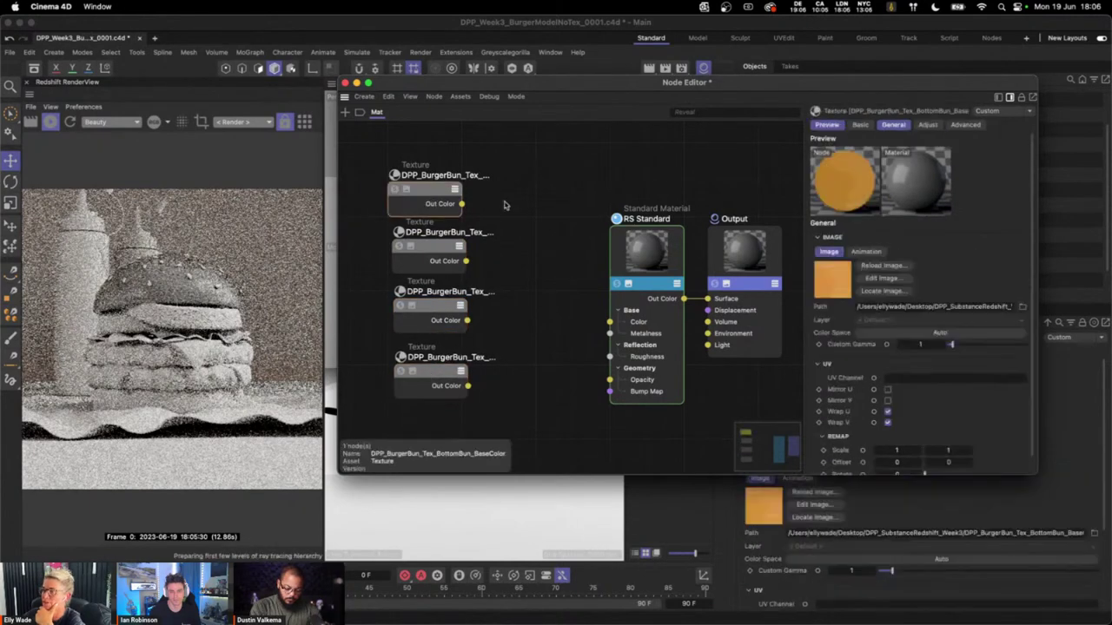
left_click(945, 335)
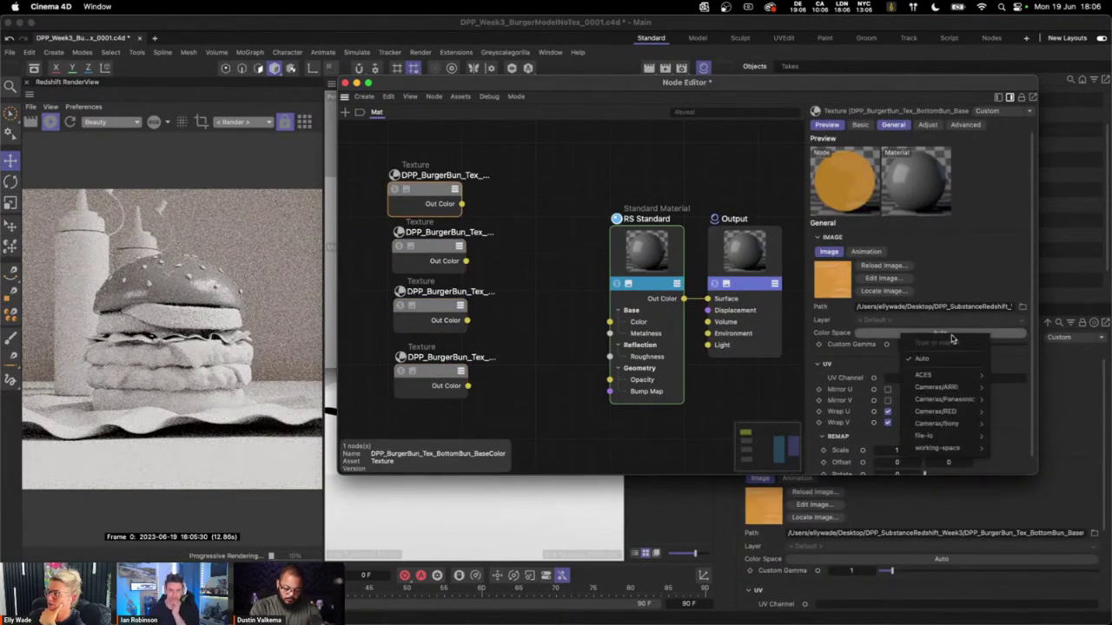
mouse_move(933, 440)
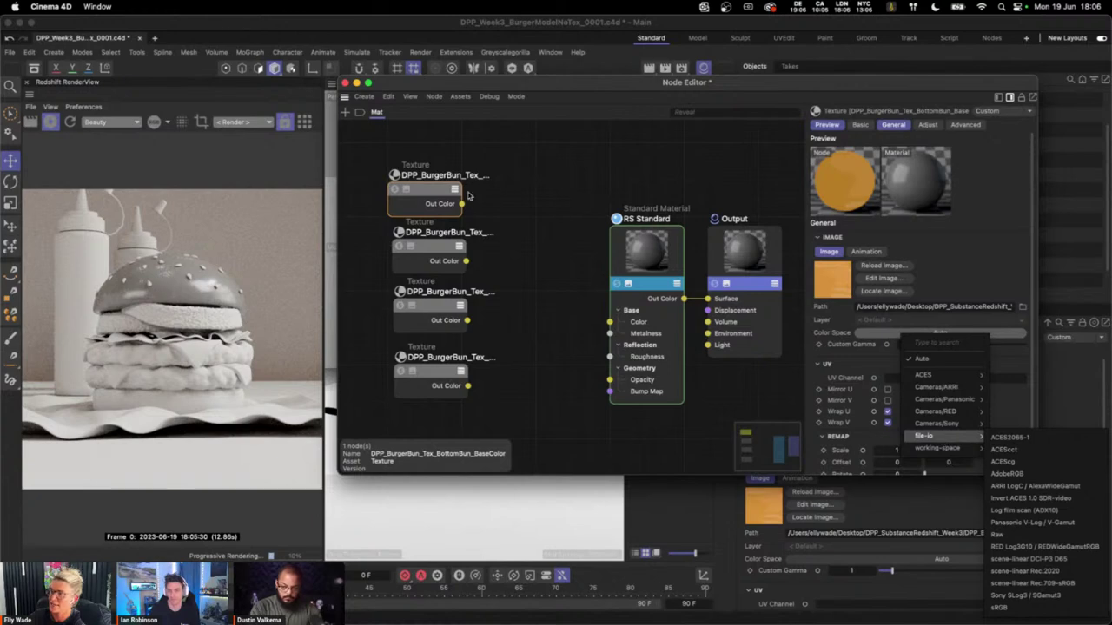
left_click(467, 196)
left_click(639, 260)
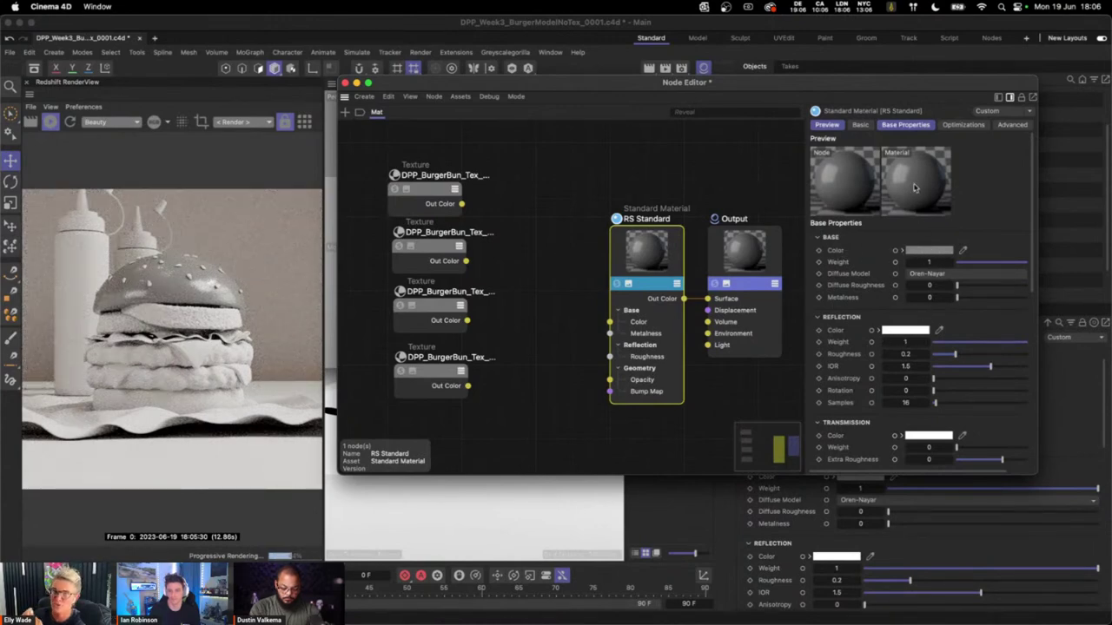
left_click(439, 192)
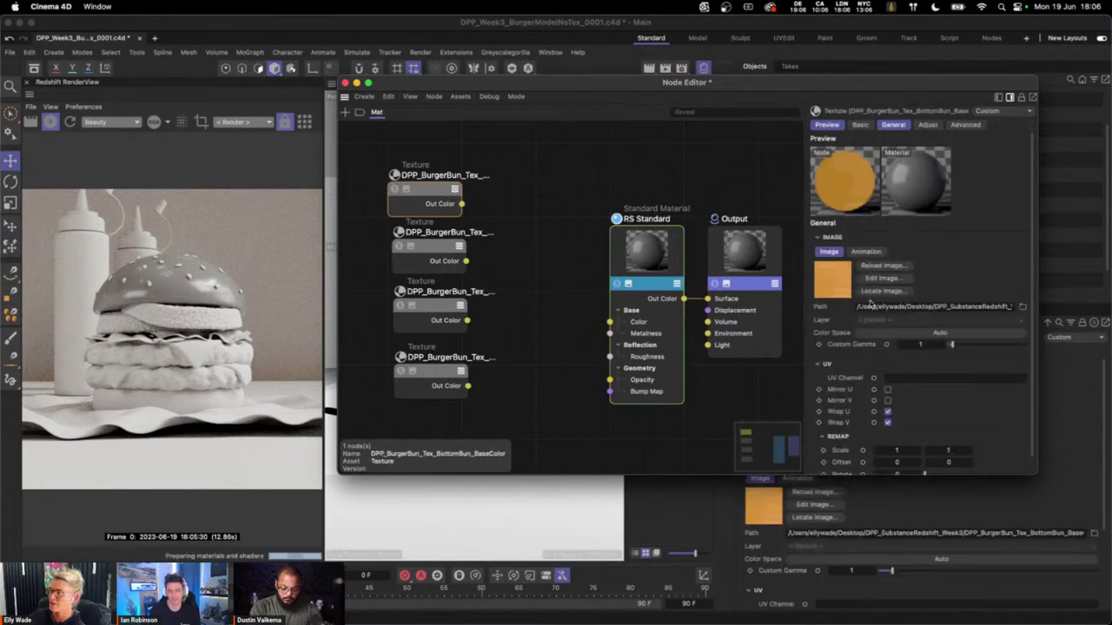
left_click(938, 332)
mouse_move(895, 436)
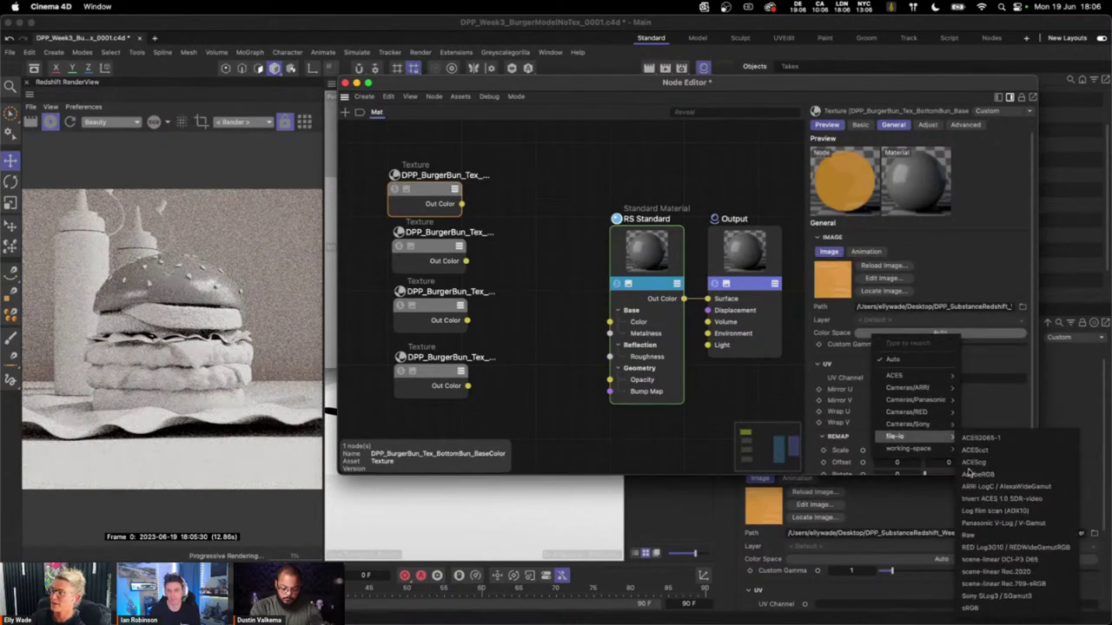
left_click(971, 608)
- Set the Roughness, Normal and Height textures to Raw colour space and reposition RS Standard
left_click_drag(367, 243, 443, 369)
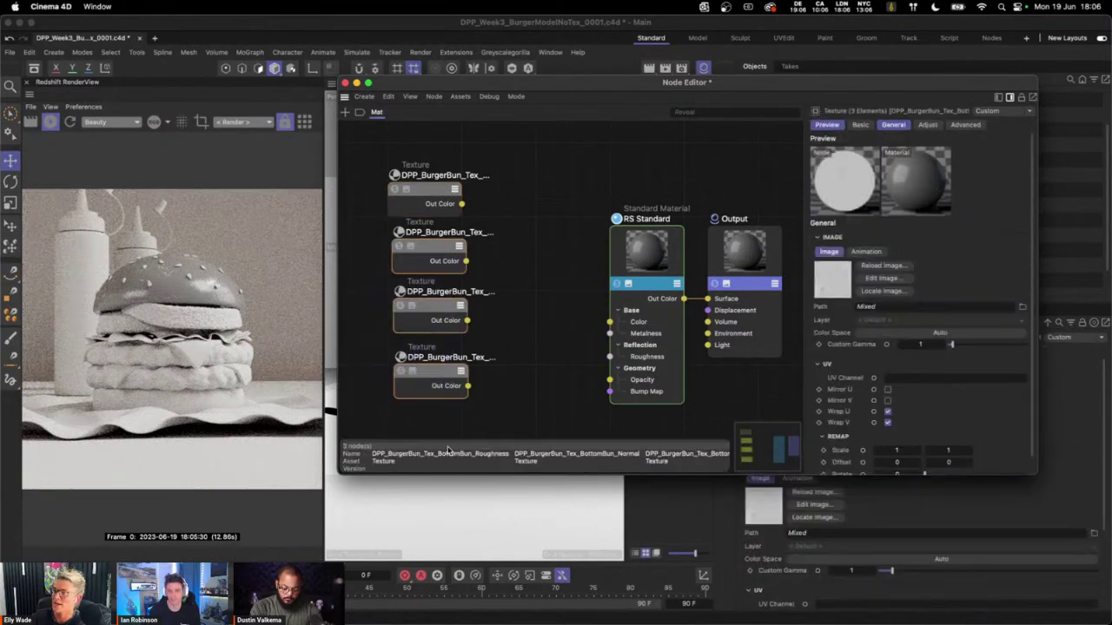
left_click(656, 255)
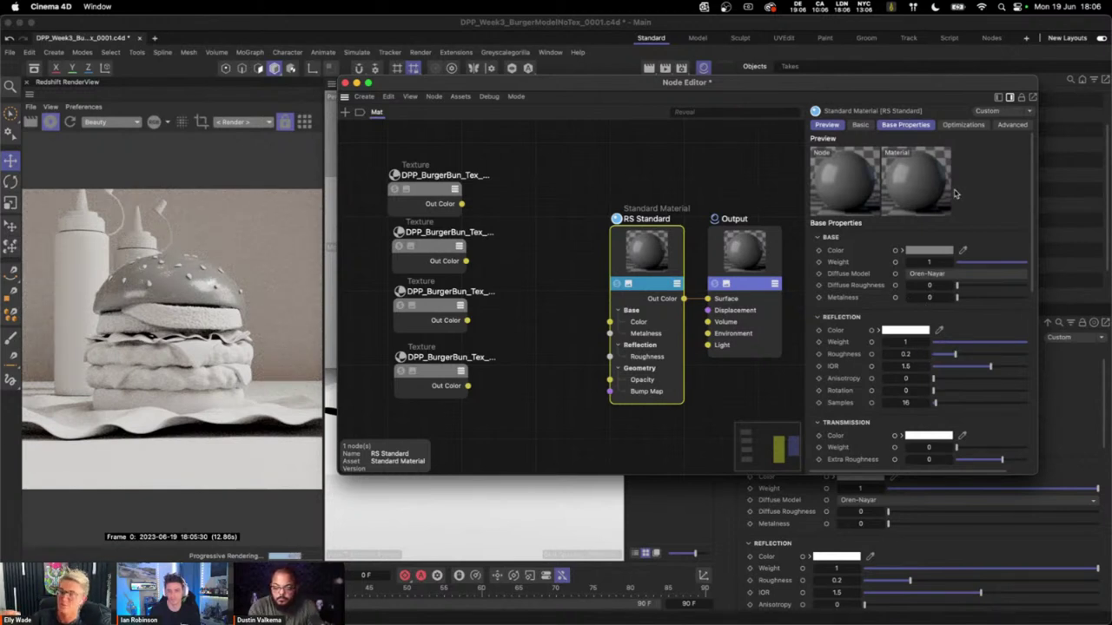
left_click_drag(372, 236, 410, 386)
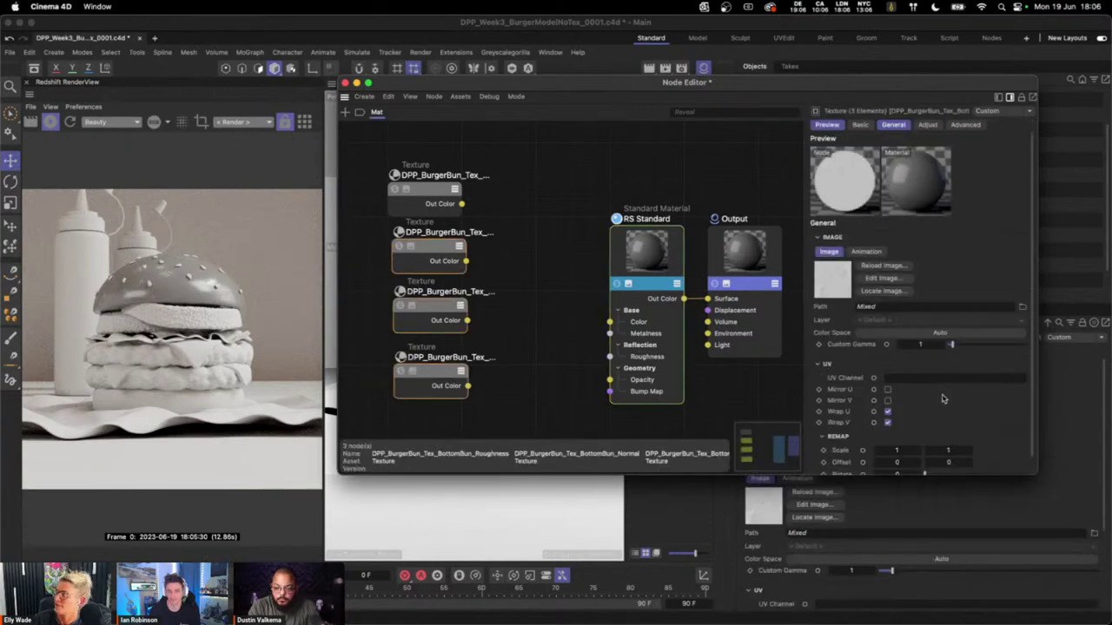
left_click(938, 335)
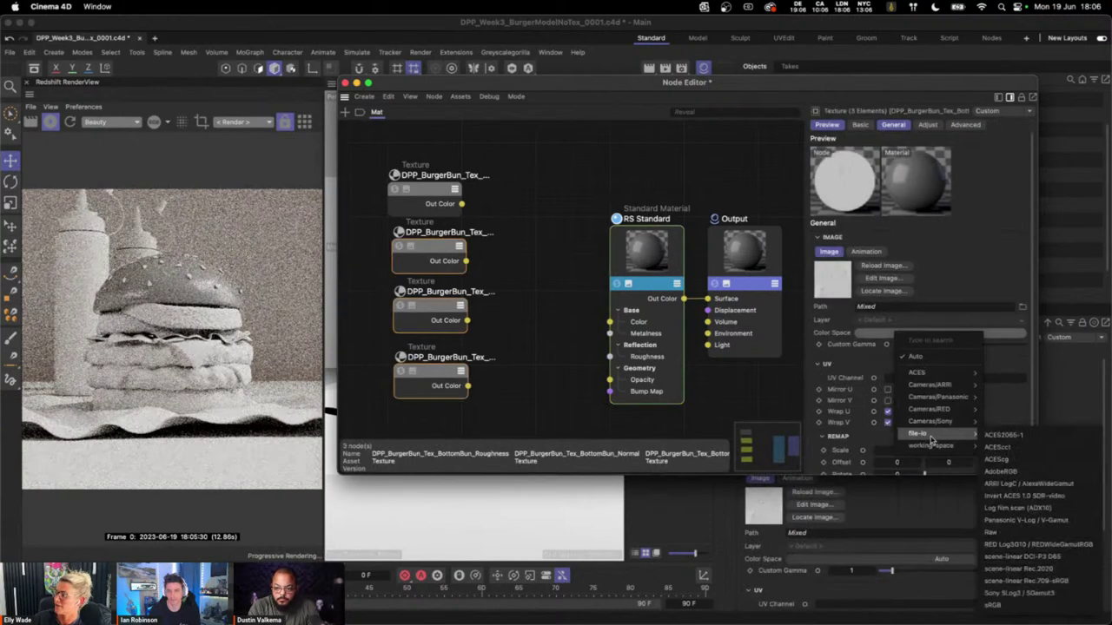
left_click(992, 533)
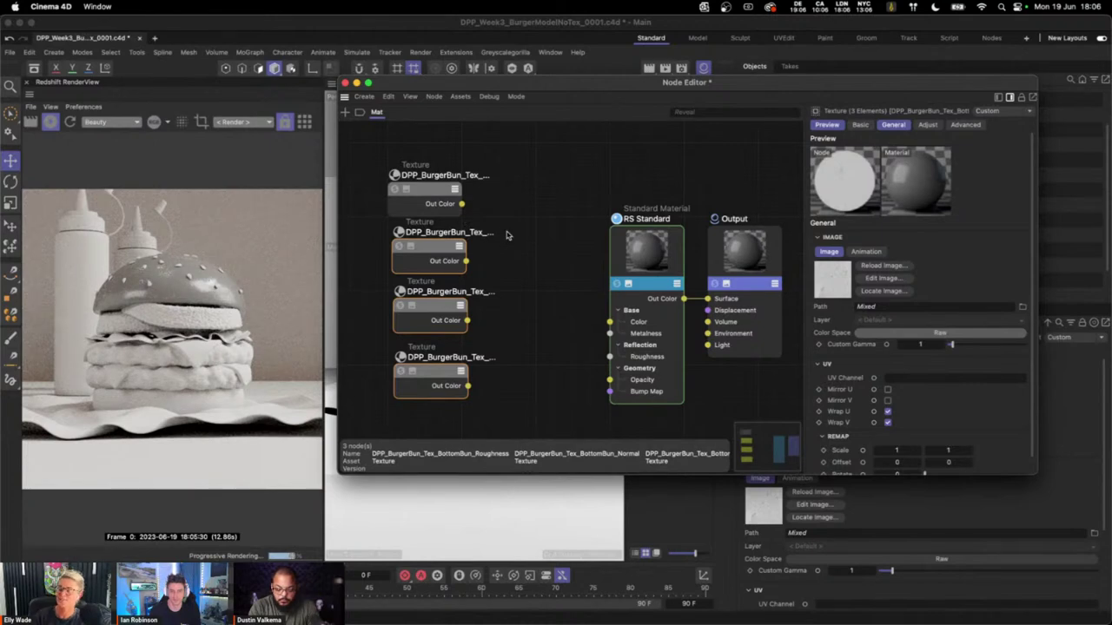
left_click_drag(647, 234, 619, 202)
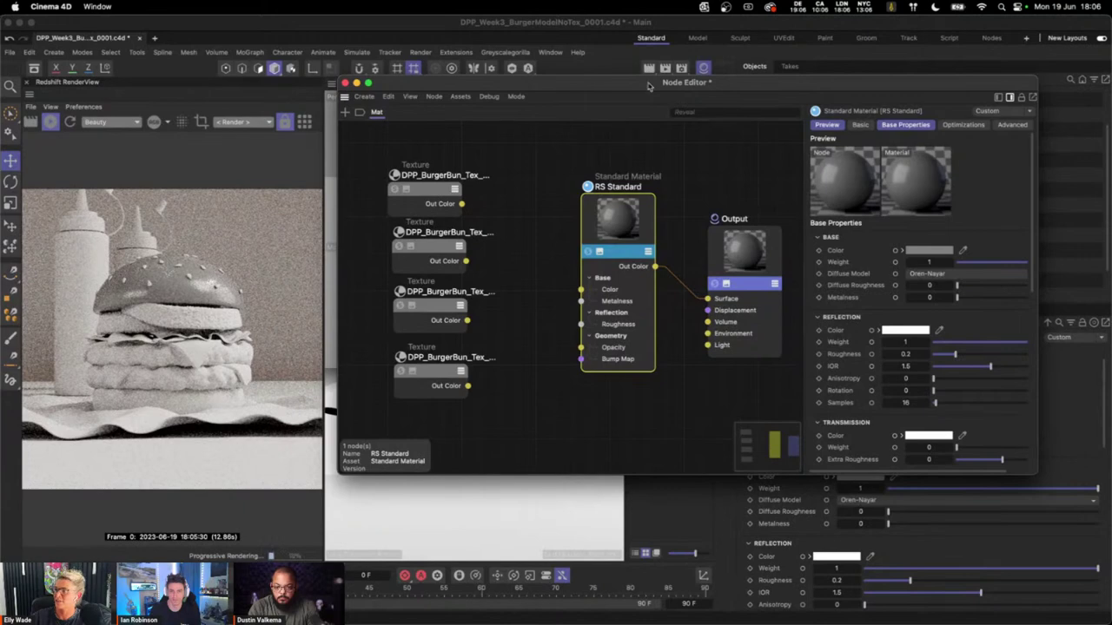
- Wire BottomBun_BaseColor's Out Color into RS Standard's Color input
left_click_drag(529, 165, 657, 415)
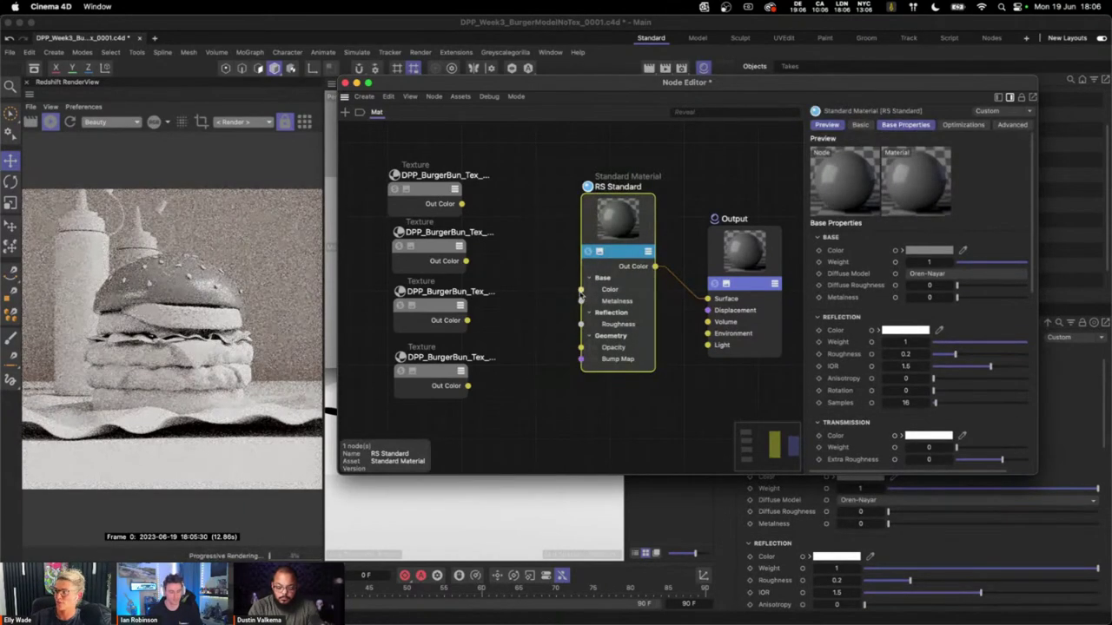
left_click(544, 261)
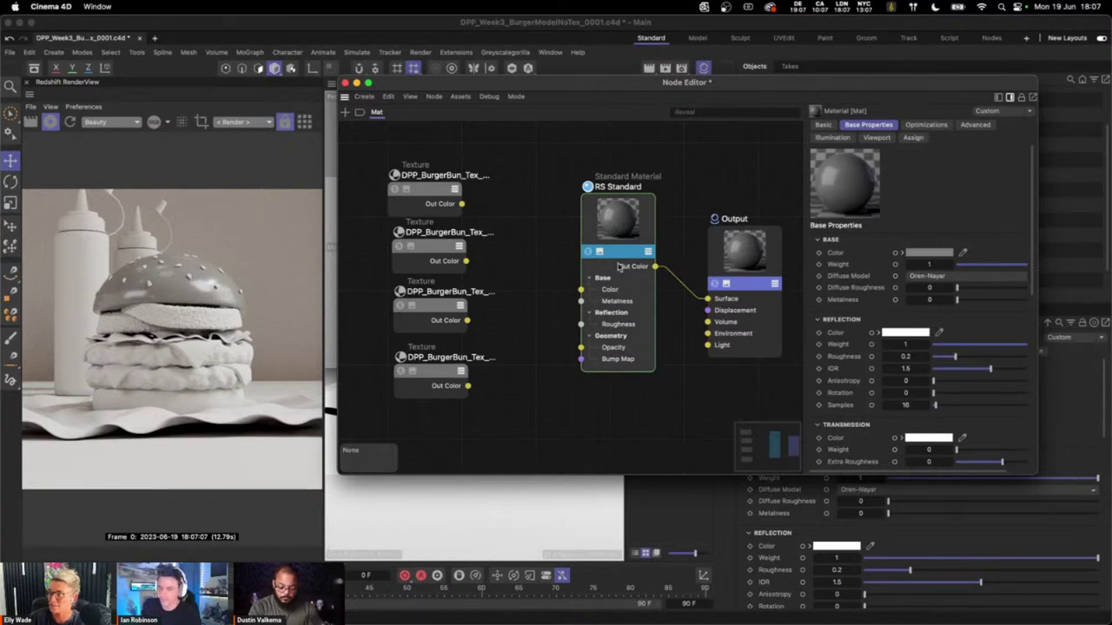
left_click(624, 227)
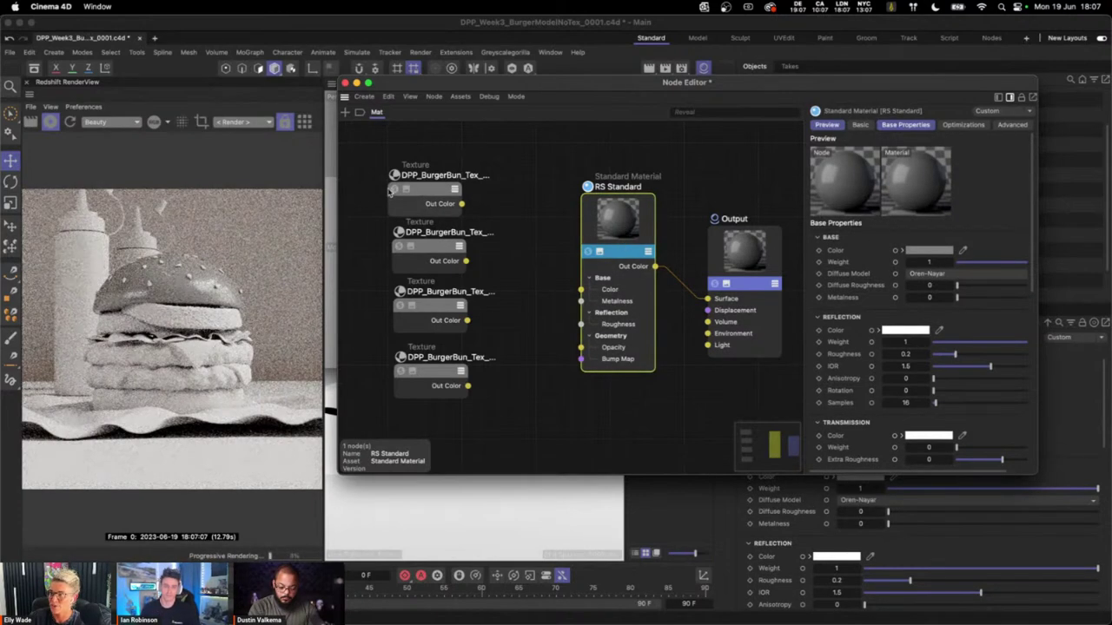
left_click(395, 189)
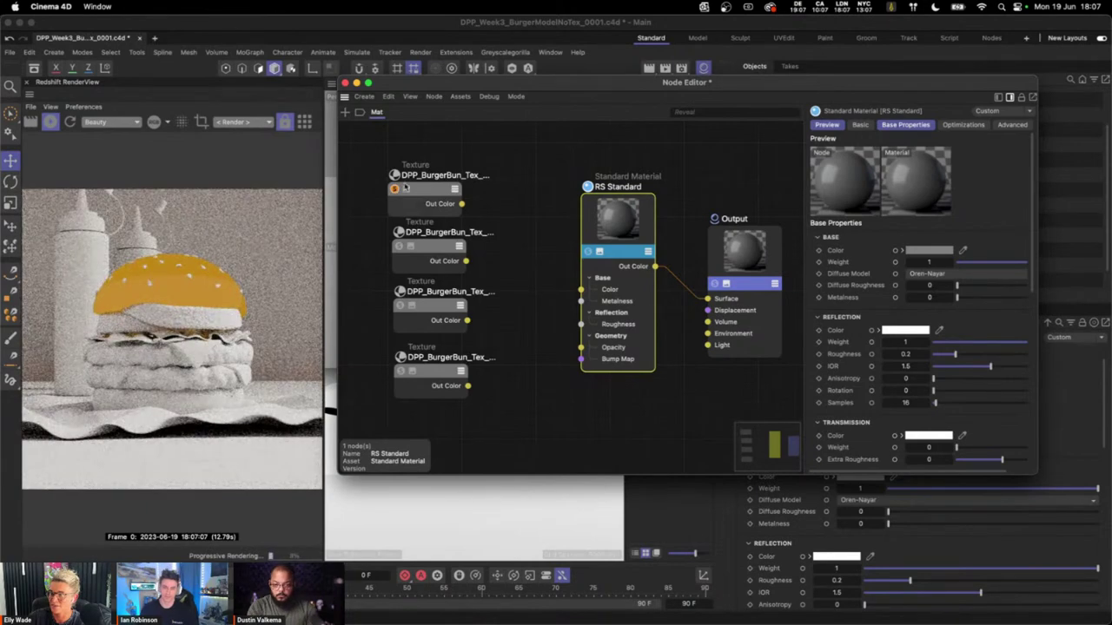
left_click(423, 189)
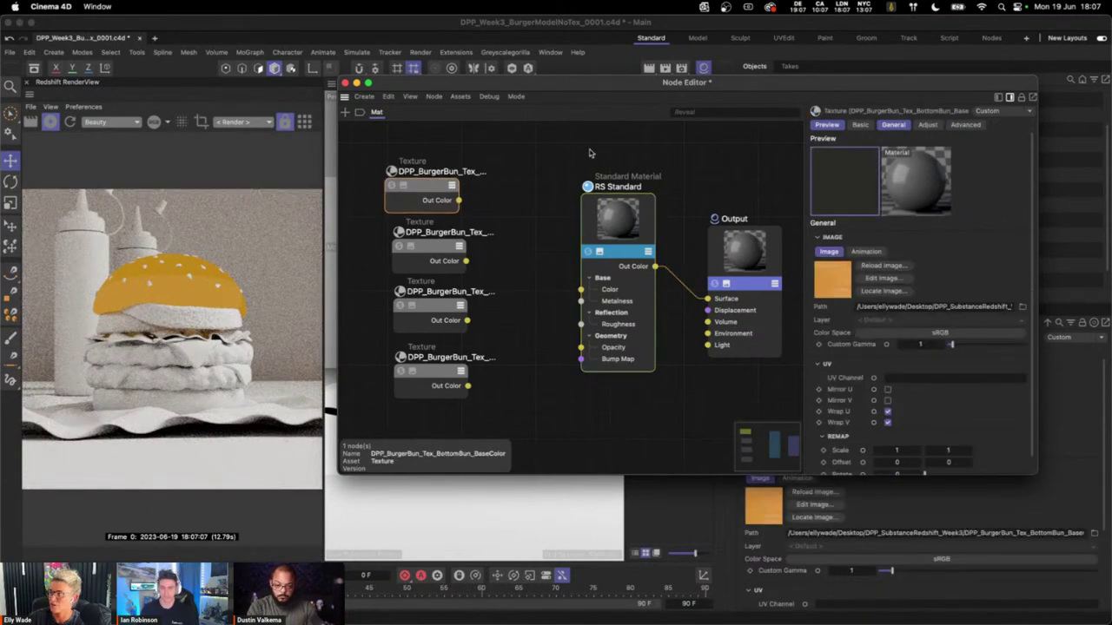
left_click_drag(846, 80, 764, 88)
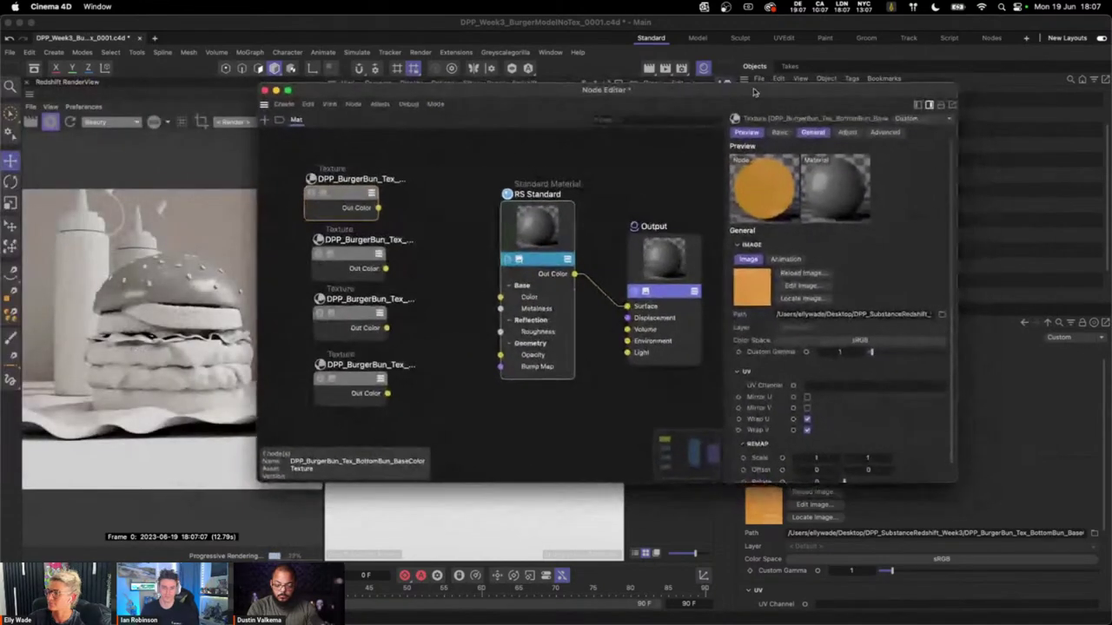
left_click_drag(378, 208, 501, 297)
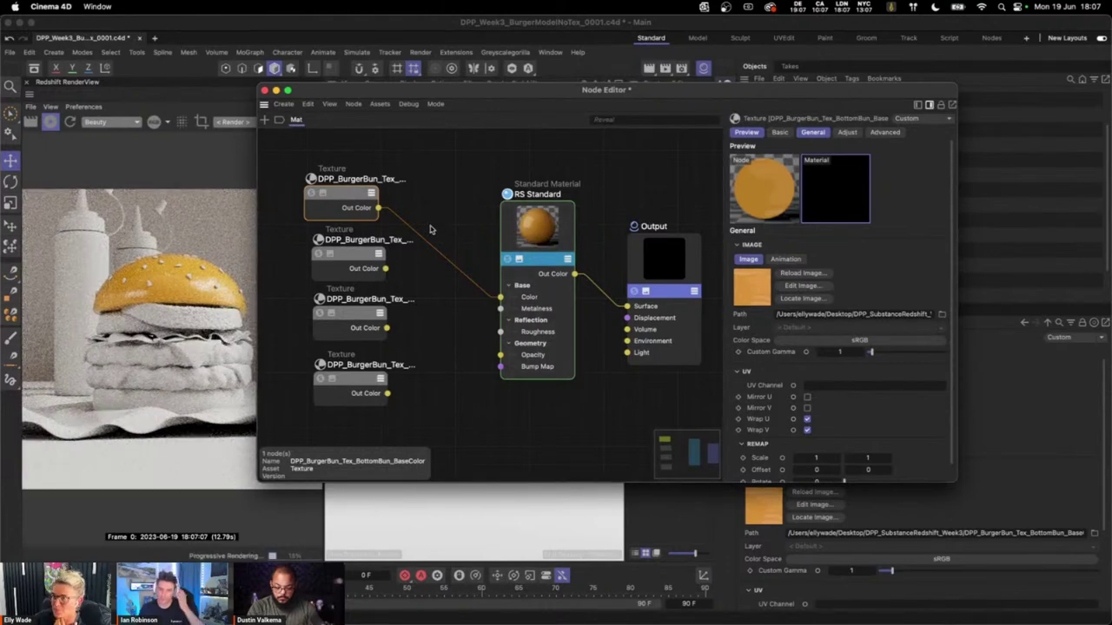
left_click_drag(348, 207, 359, 202)
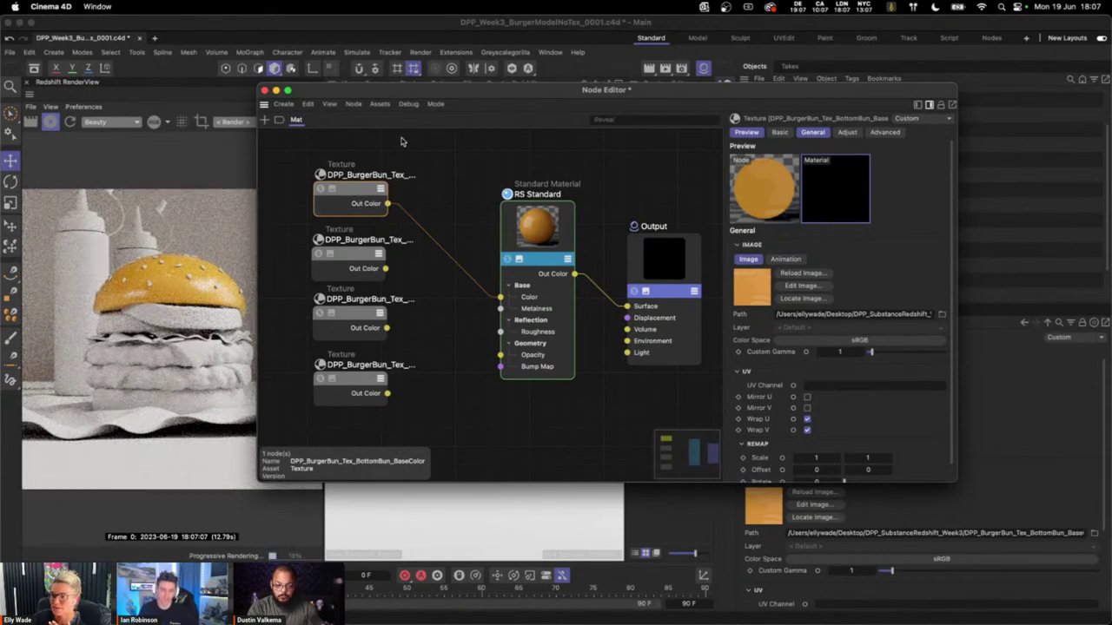
- Turn off solo preview, re-render, check TopBun_High.1's UVW tag, and close the Node Editor
left_click(322, 189)
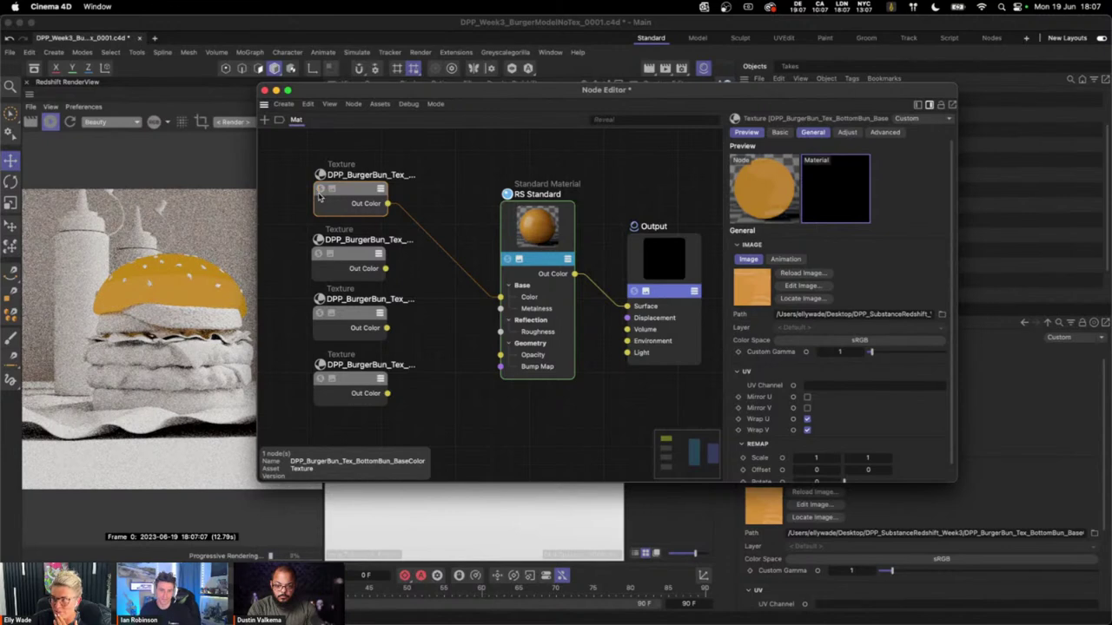
left_click_drag(542, 129, 503, 150)
left_click(51, 122)
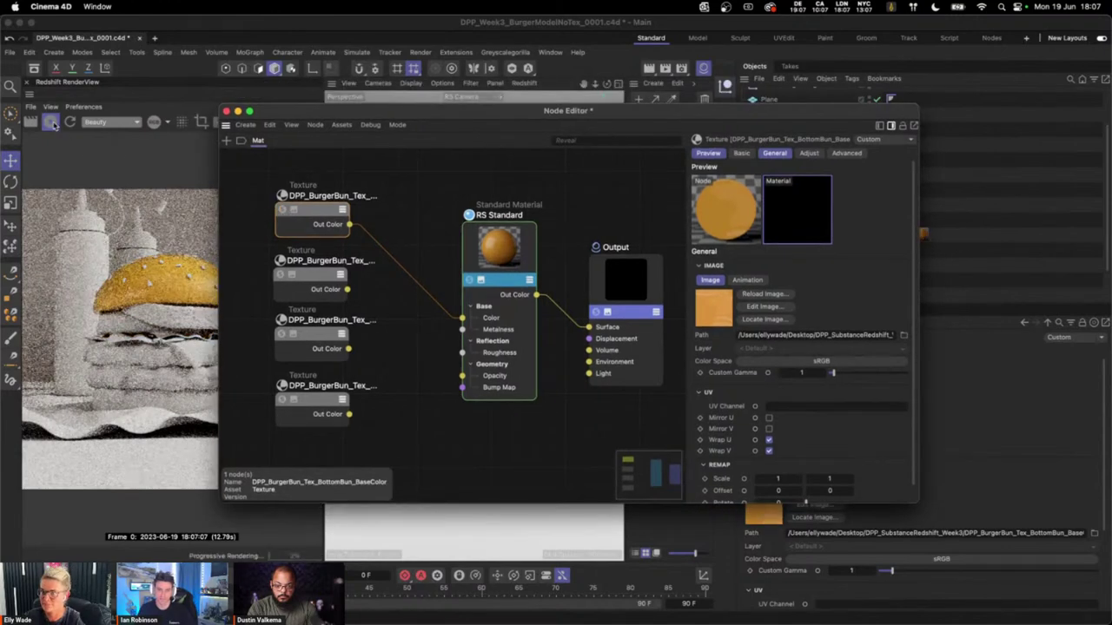
left_click_drag(608, 111, 457, 103)
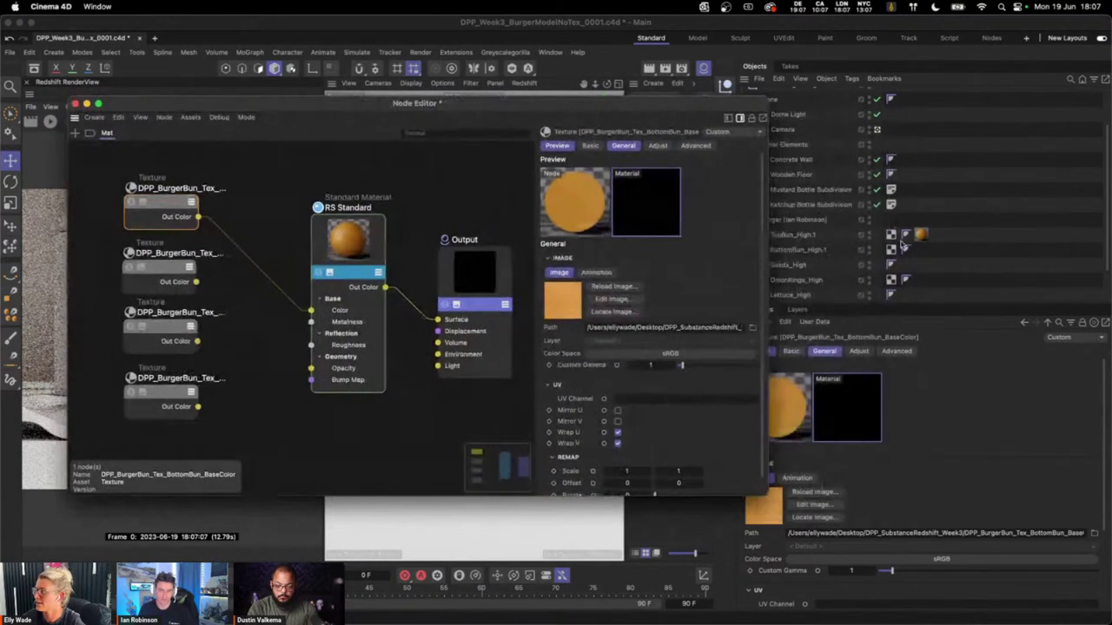
left_click(891, 235)
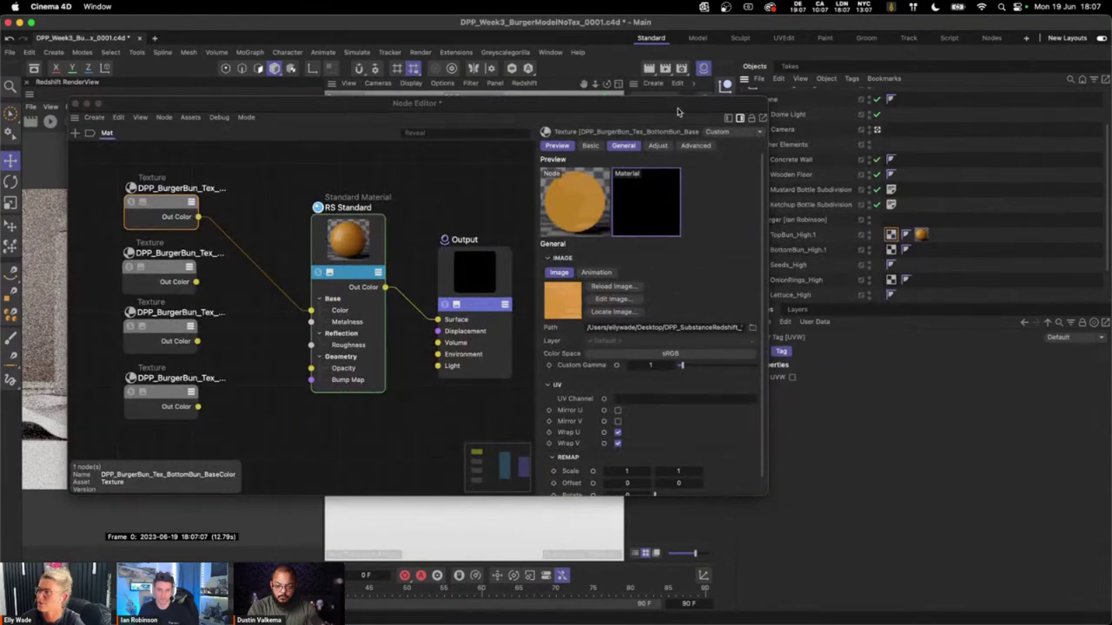
left_click(75, 103)
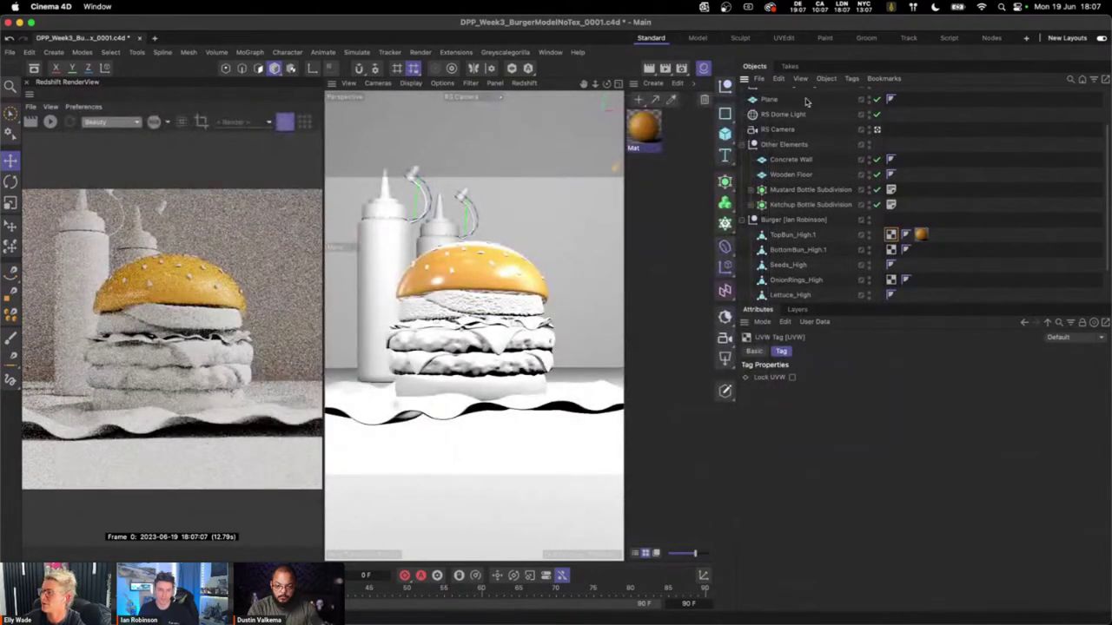
- Reset to the Standard layout, dock the RS RenderView on the left, and re-render
left_click(783, 39)
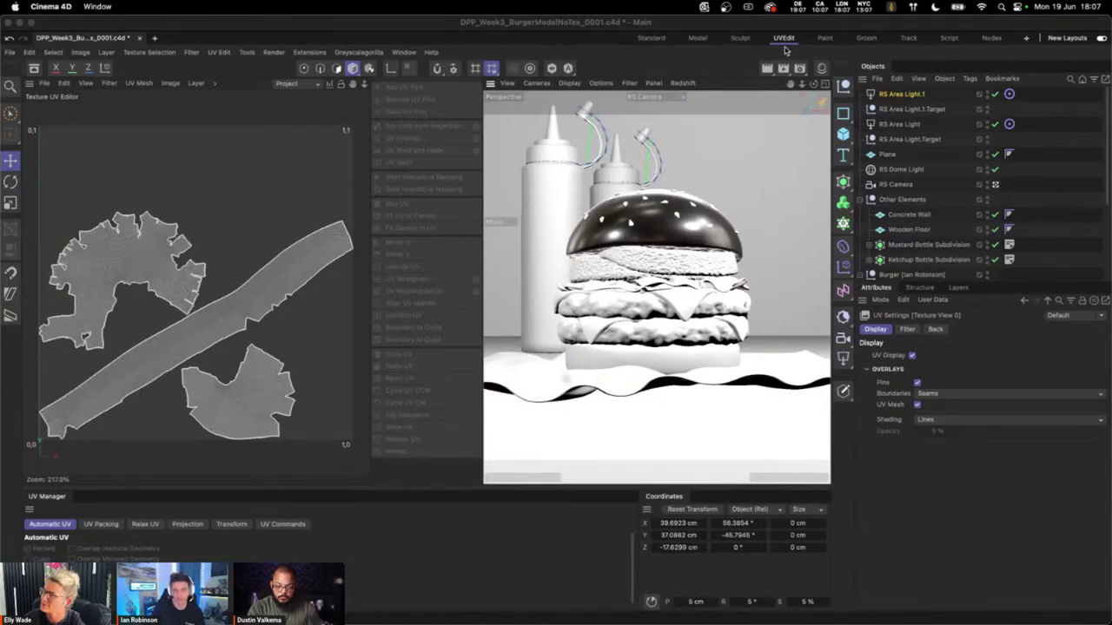
left_click(653, 39)
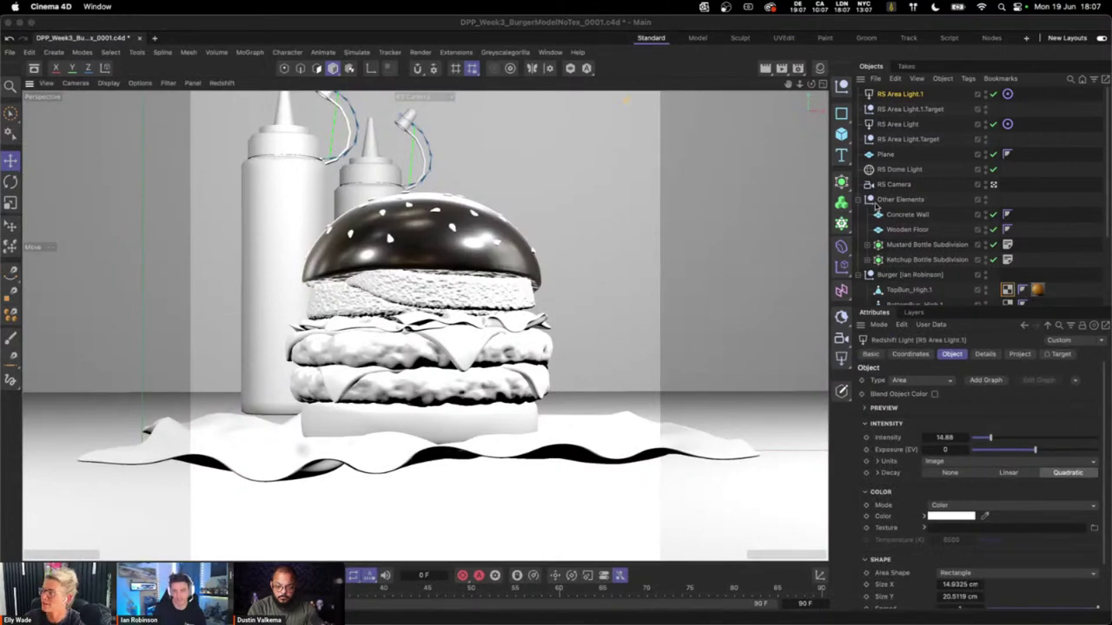
left_click(551, 52)
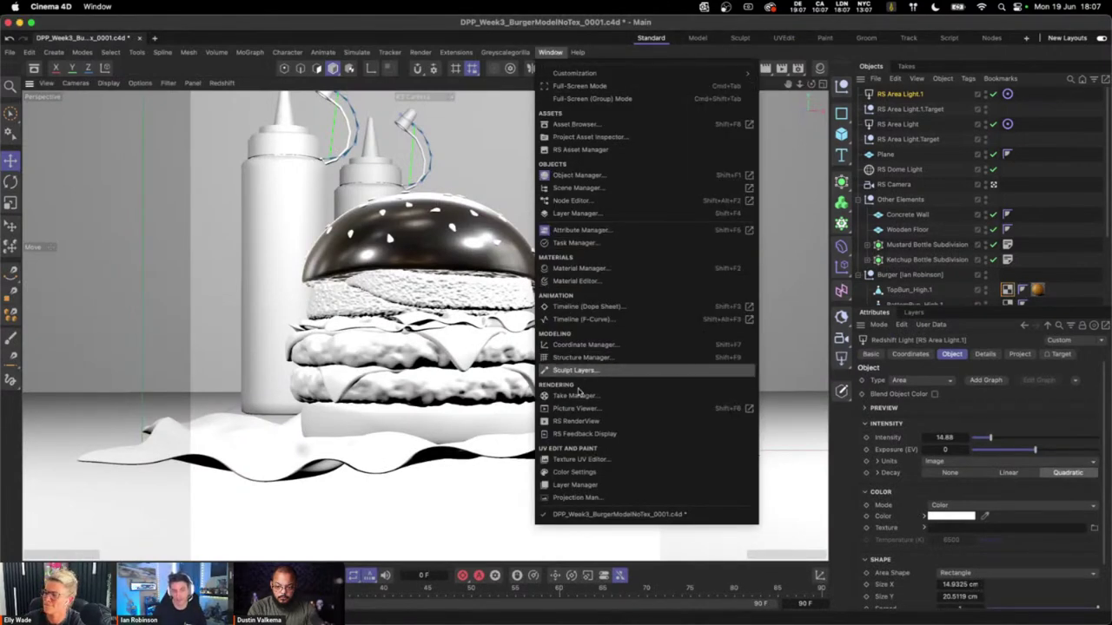
left_click(580, 422)
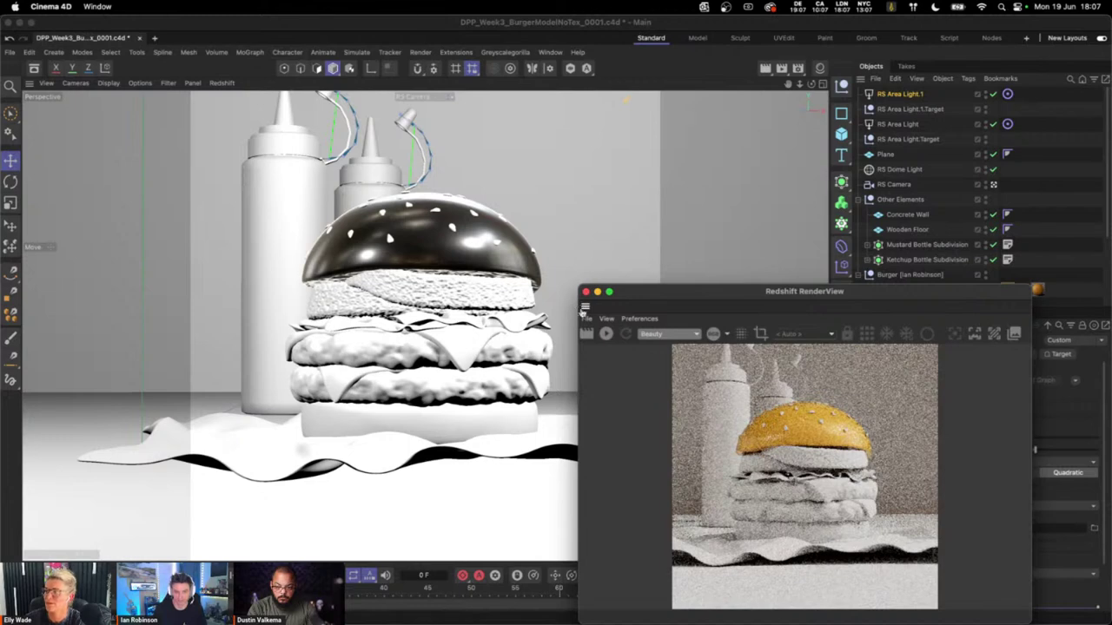
left_click_drag(584, 305, 148, 280)
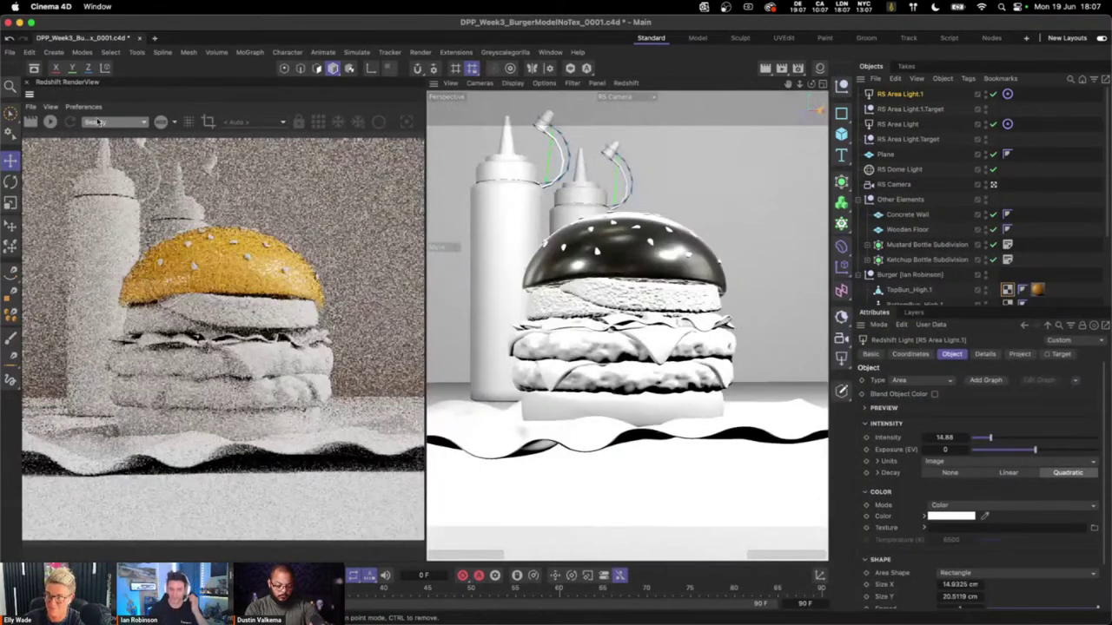
left_click(52, 122)
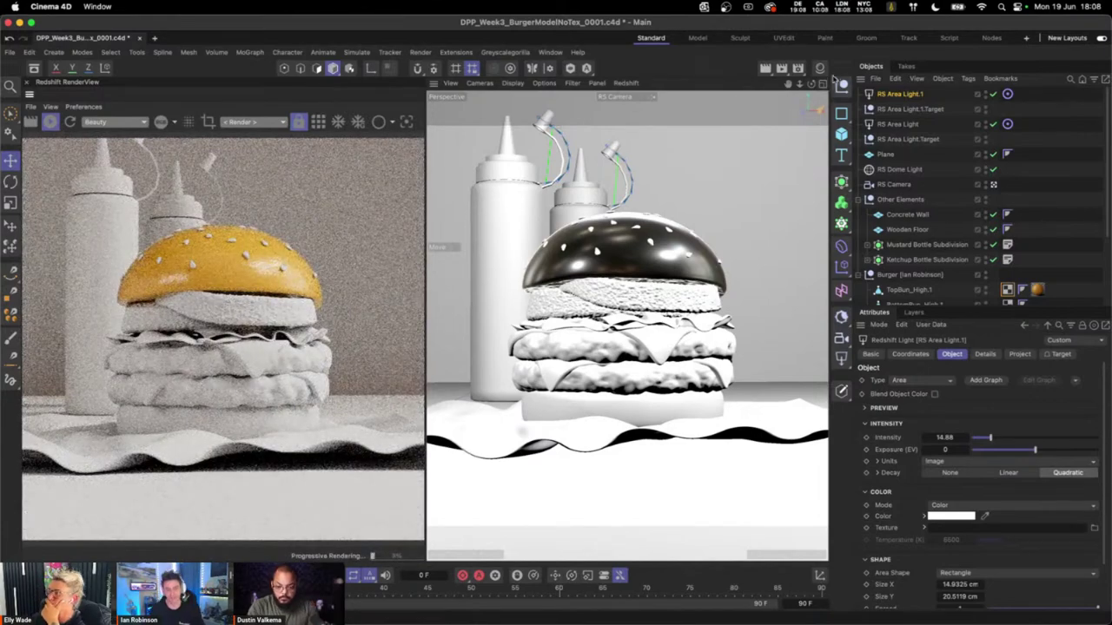
- Open Mat's node graph and locate the BaseColor texture image in Finder
left_click(819, 67)
double_click(755, 124)
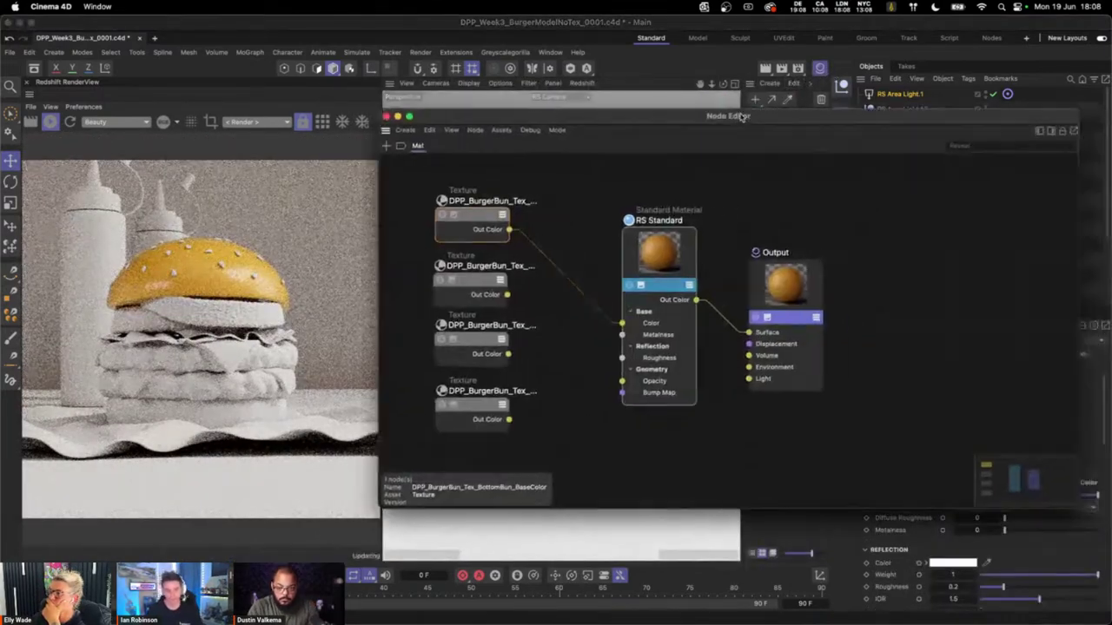
left_click_drag(741, 116, 717, 102)
left_click(1016, 116)
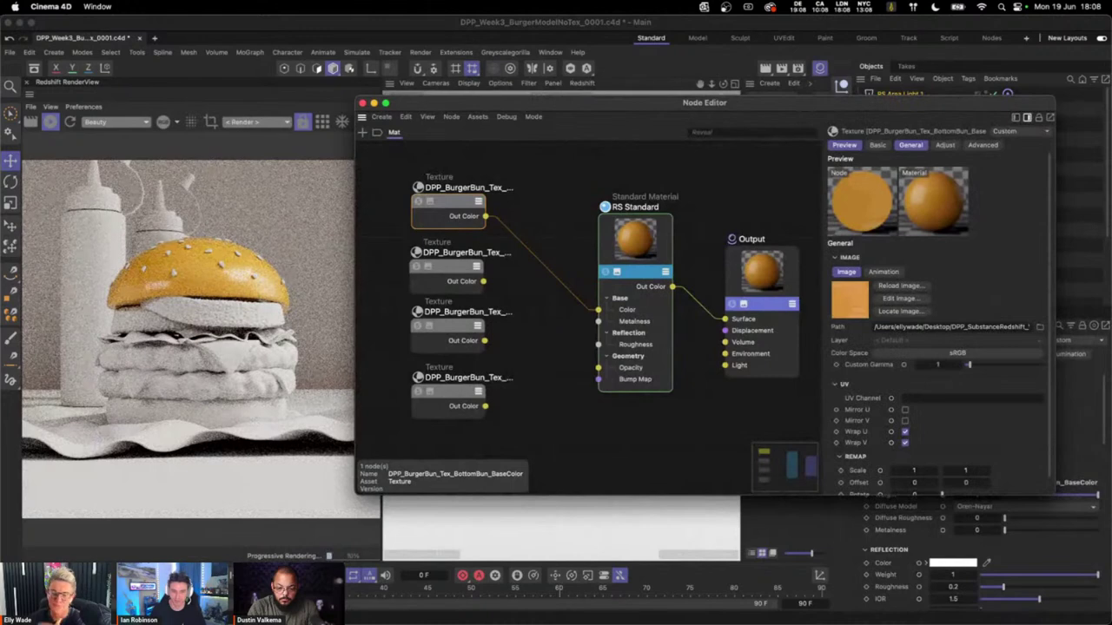
left_click(899, 311)
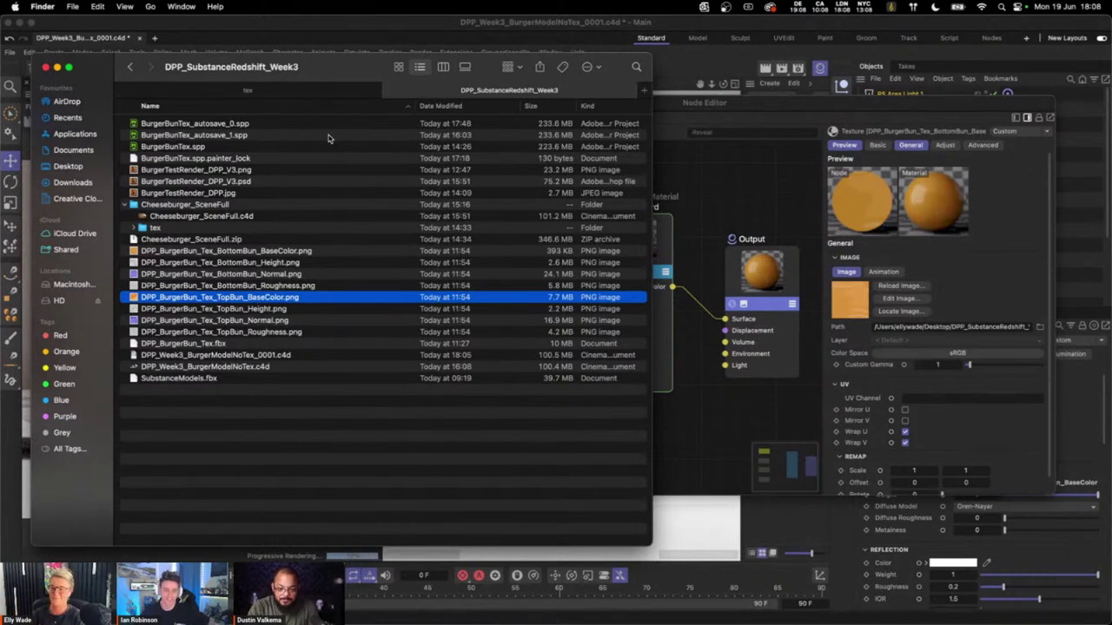
- Minimise the Finder texture folder and close the Node Editor
left_click(57, 68)
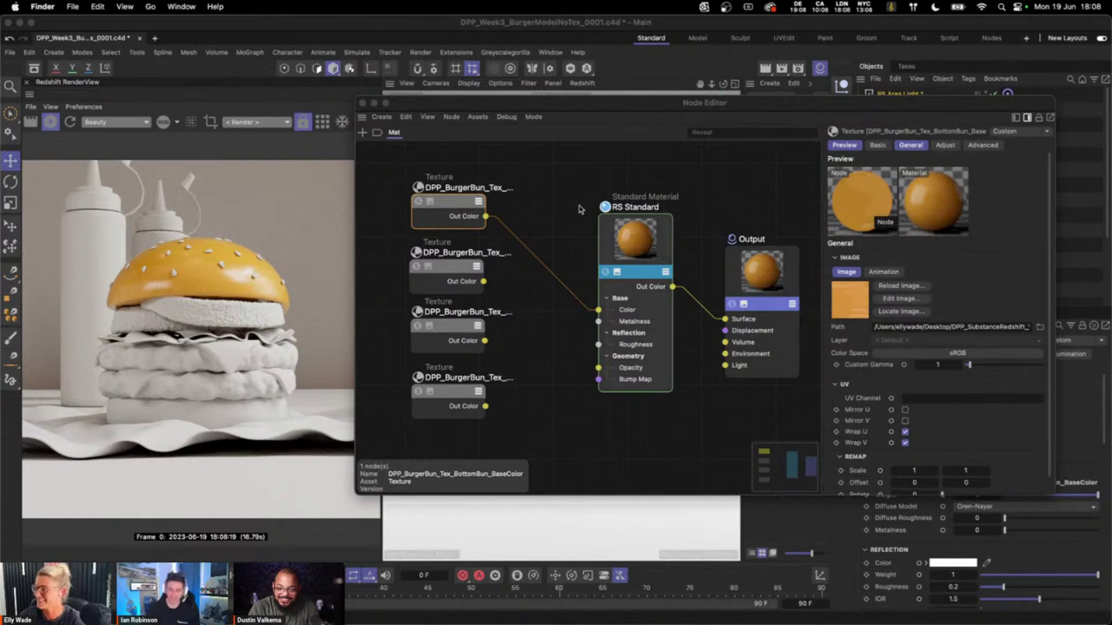
left_click(362, 104)
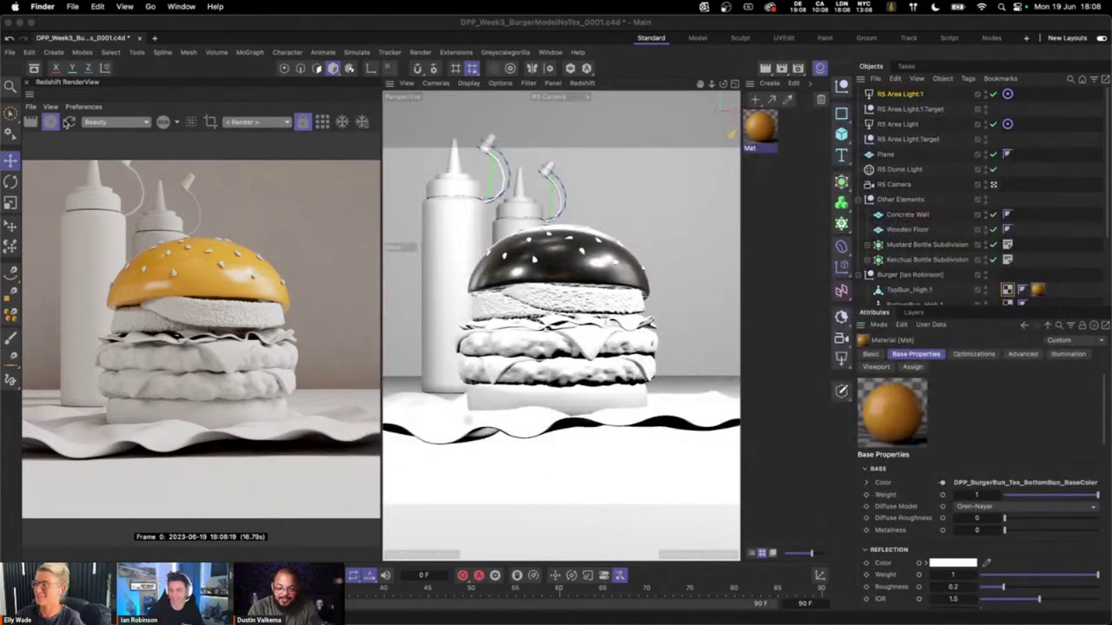
- Add a new Mat.1 on TopBun_High.1, open its node graph, and bring up the texture folder
left_click(1035, 290)
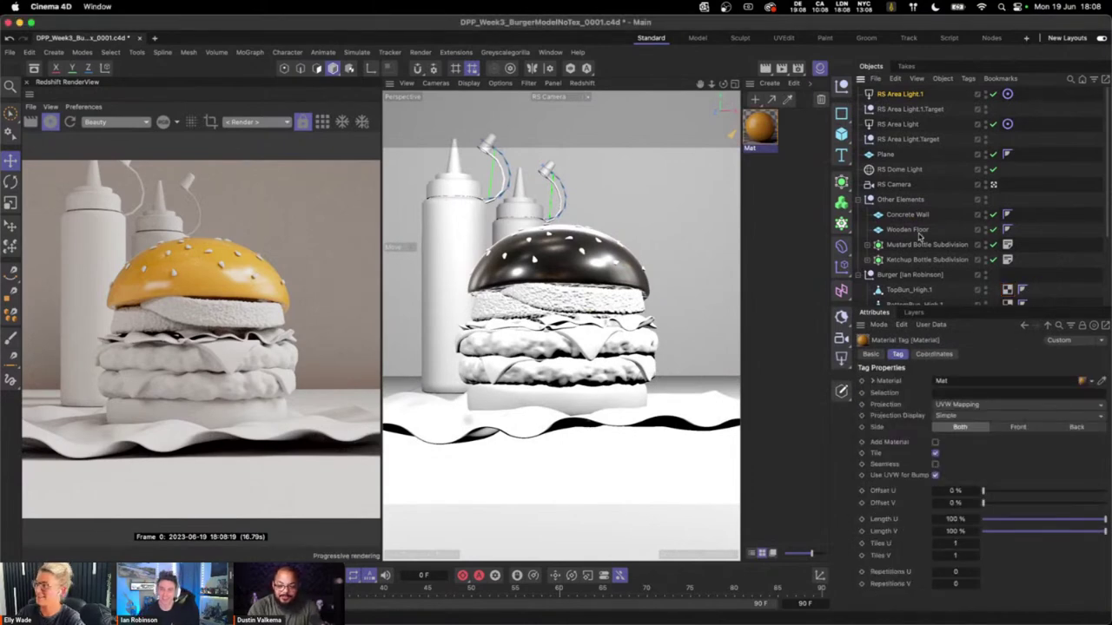
double_click(764, 165)
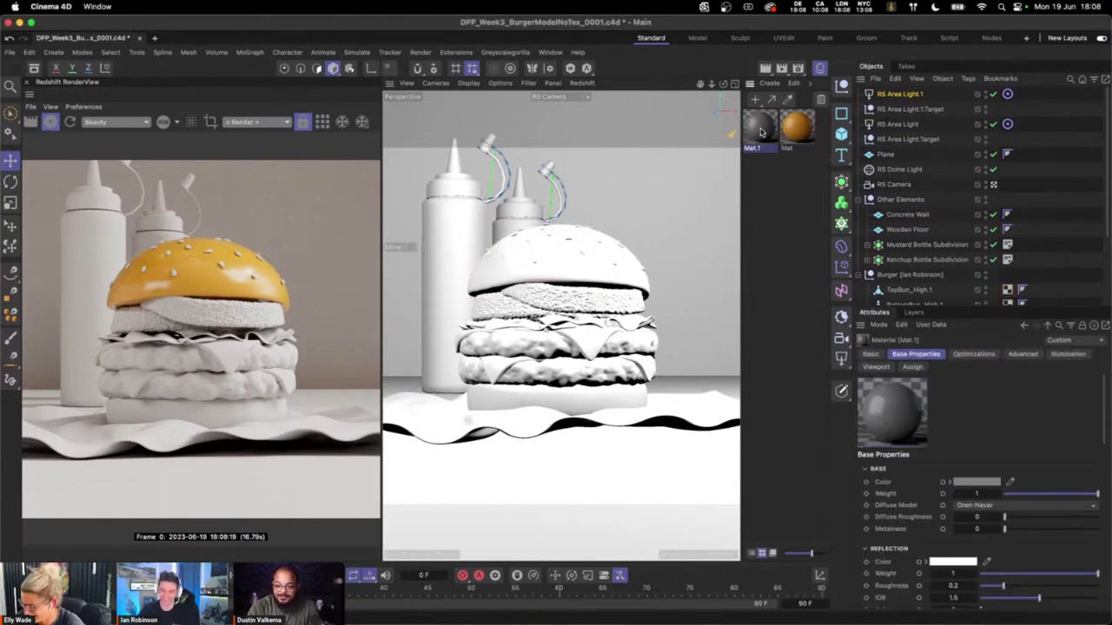
left_click_drag(761, 131, 922, 294)
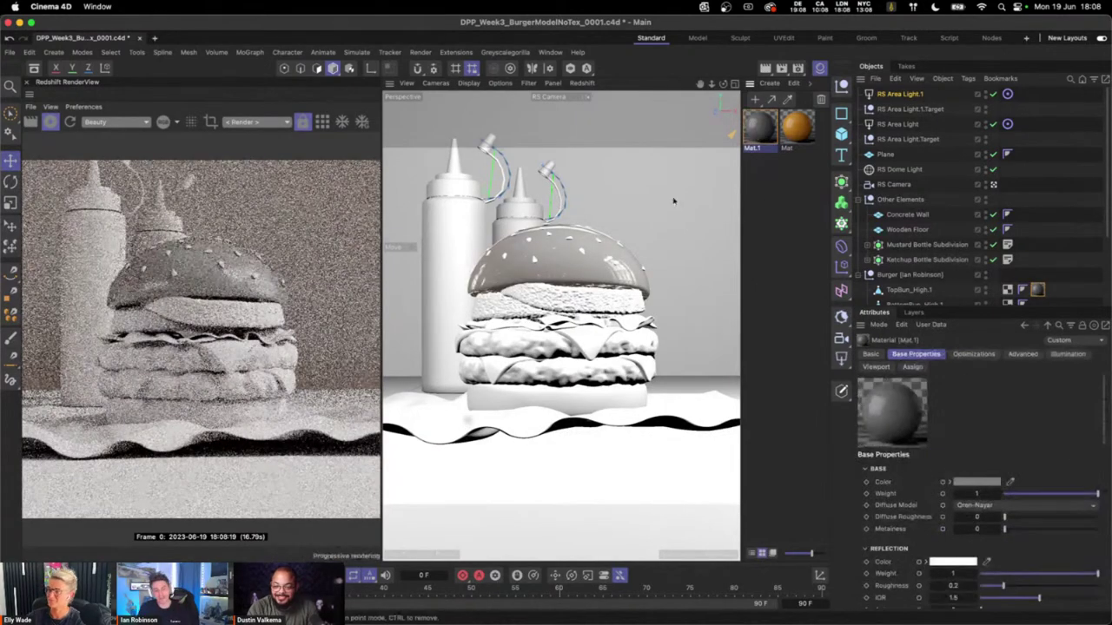
double_click(759, 128)
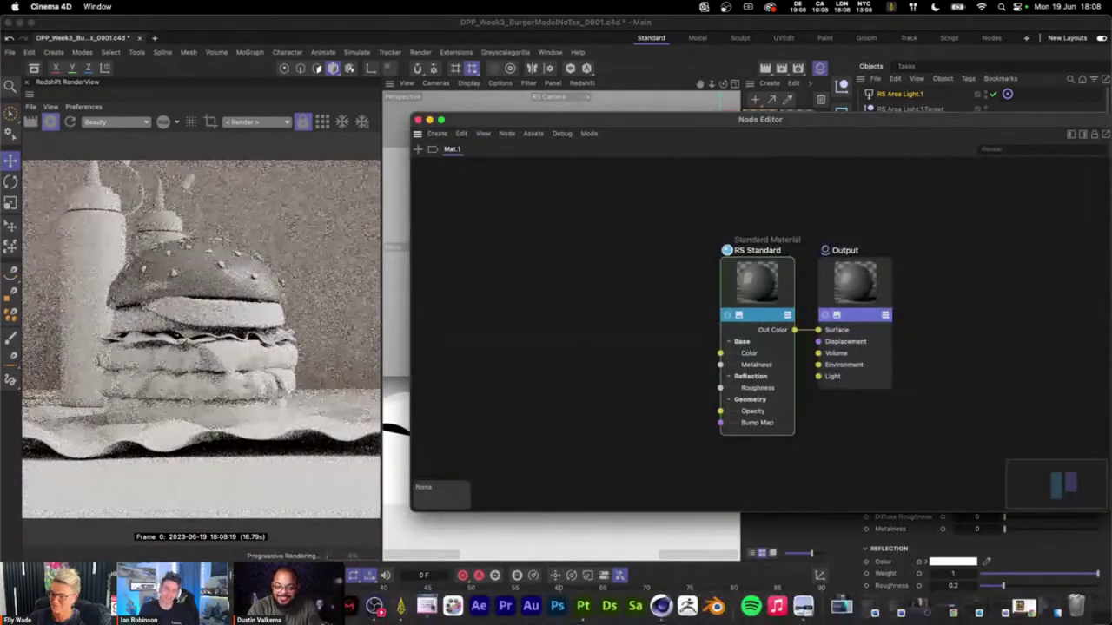
left_click(874, 613)
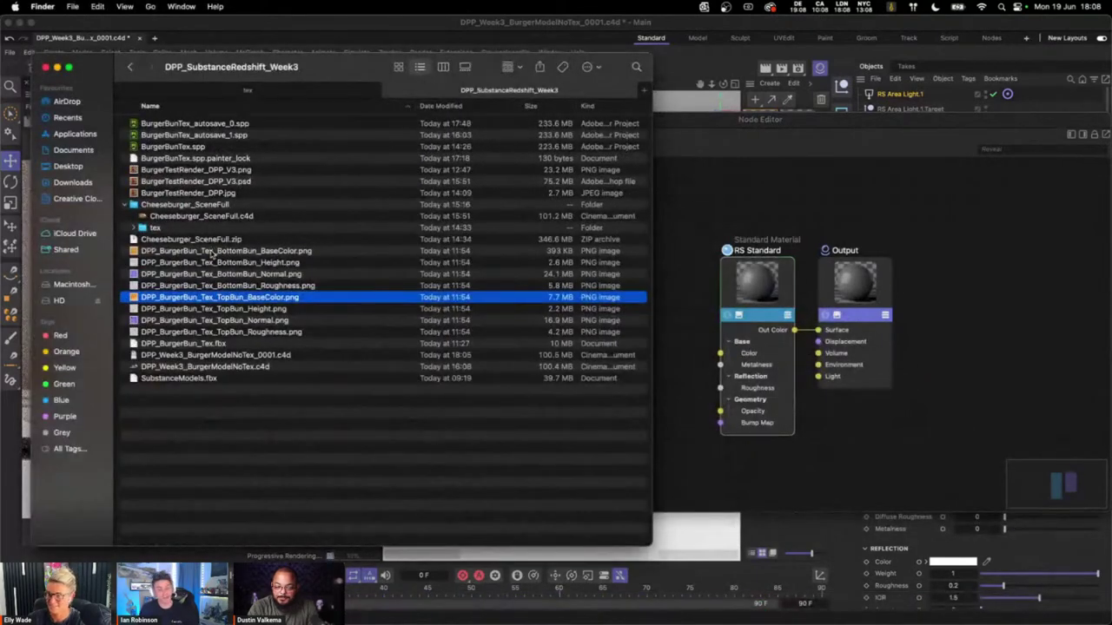
- Drag the four BottomBun texture PNGs from Finder into Mat.1's node graph
left_click(211, 251)
left_click(273, 288, "shift")
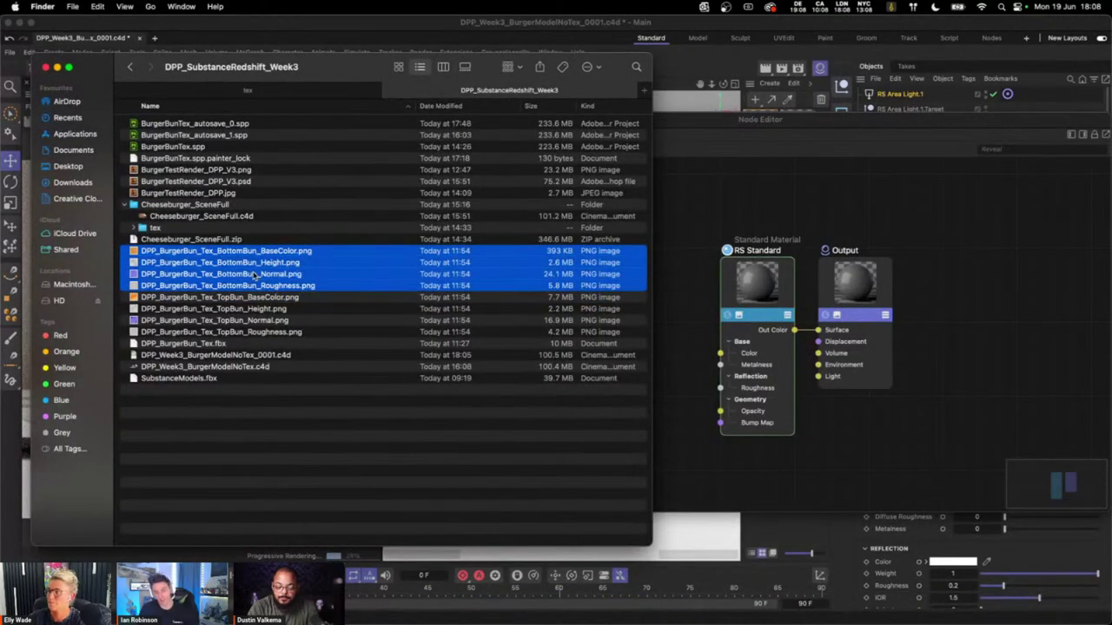
left_click_drag(255, 274, 687, 217)
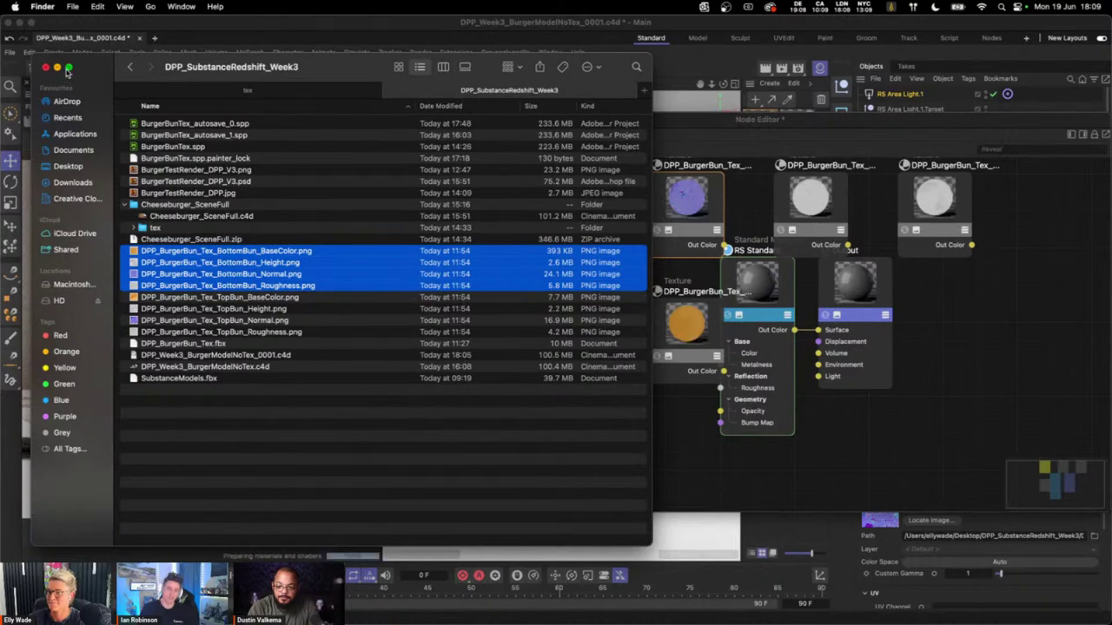
left_click_drag(67, 72, 63, 72)
left_click(15, 68)
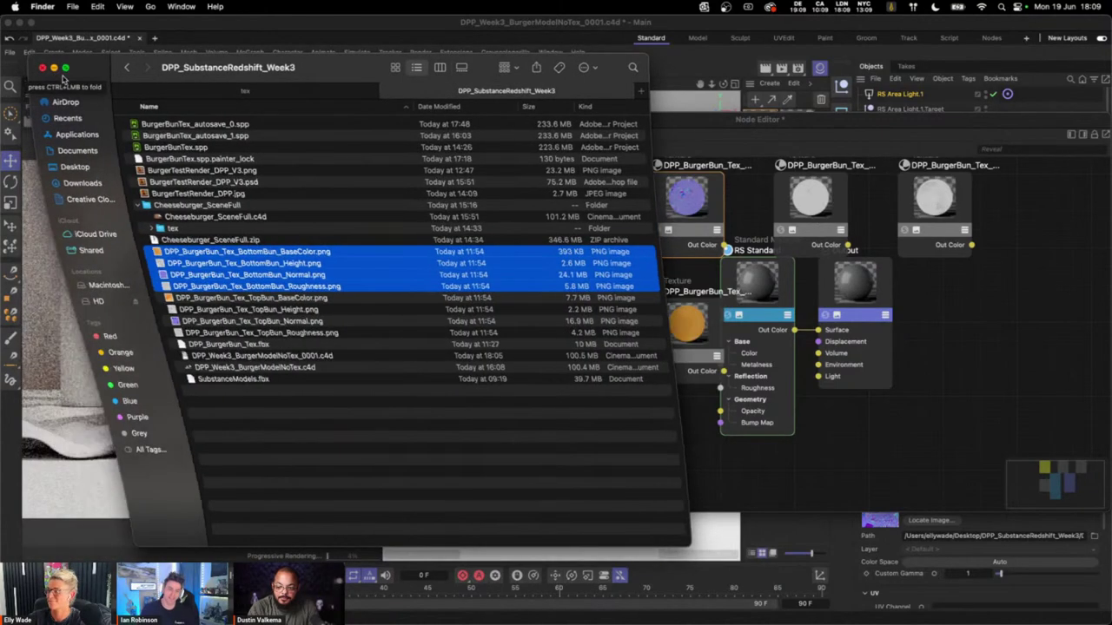
- Stack the BaseColor, Roughness, Normal and Height nodes in a column beside RS Standard
left_click_drag(684, 331, 469, 208)
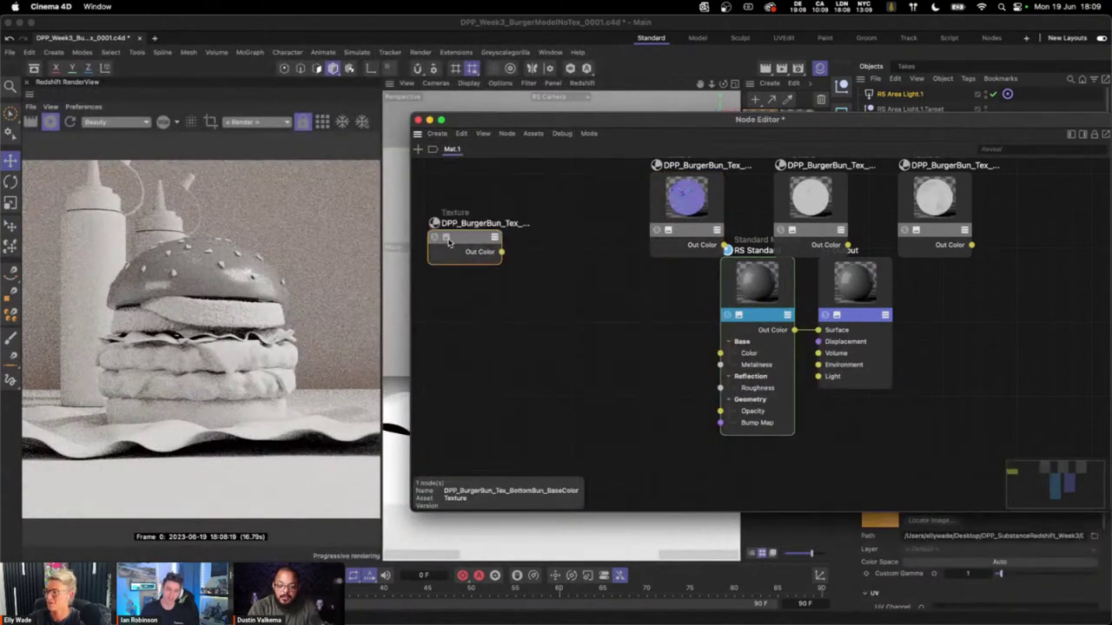
left_click_drag(812, 228, 452, 345)
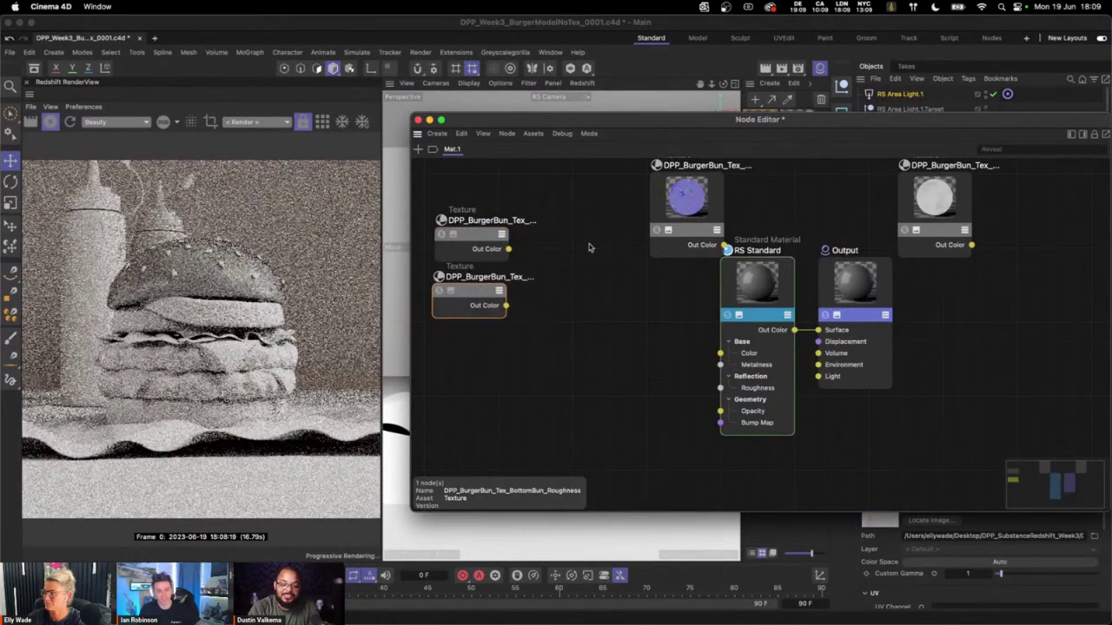
left_click_drag(667, 230, 450, 353)
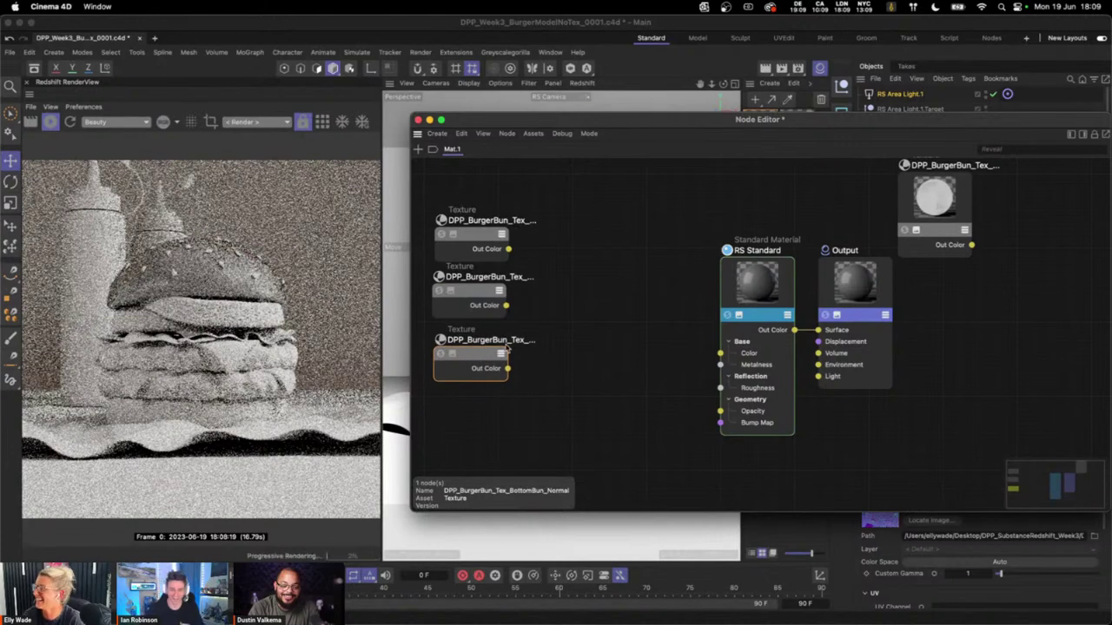
left_click_drag(923, 231, 488, 425)
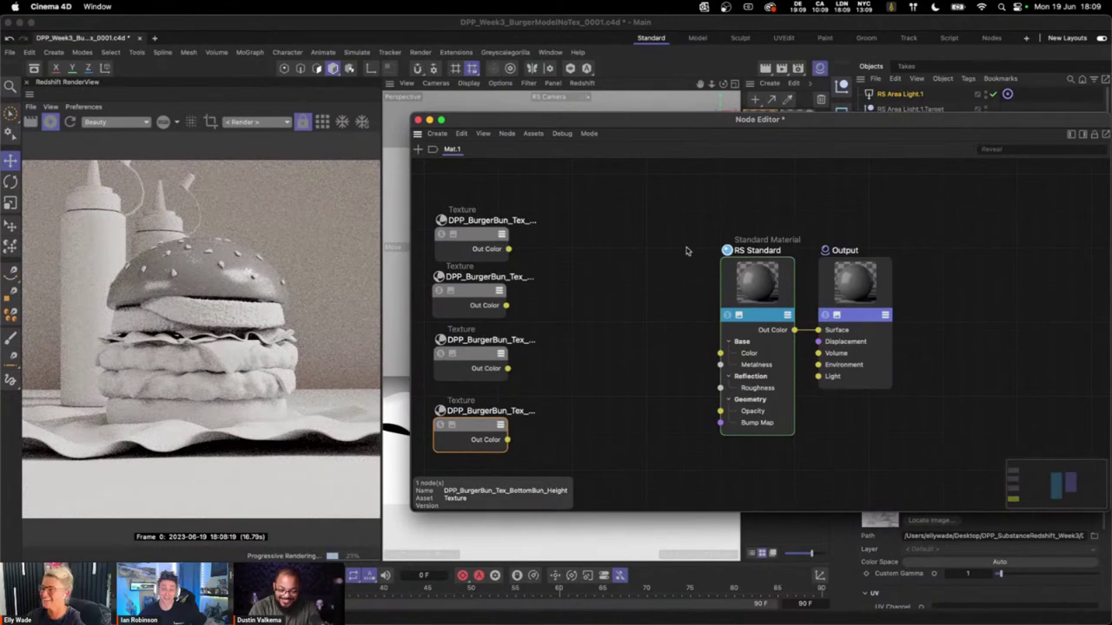
scroll(686, 251, "left", 2)
left_click(1092, 137)
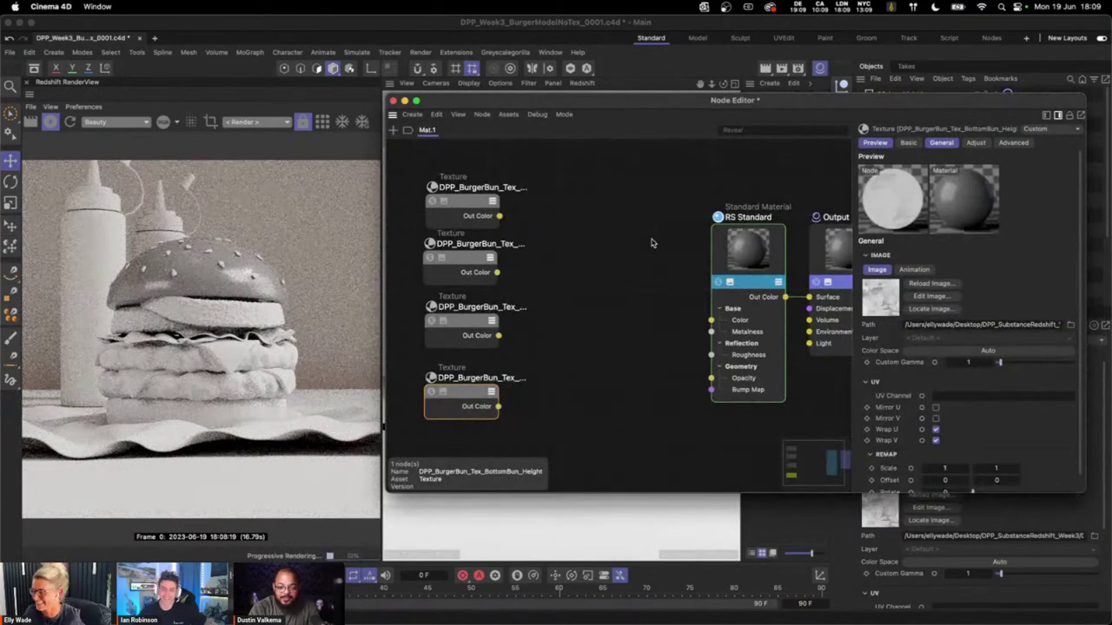
- Set the base colour texture's colour space to sRGB and the three data textures to Raw
left_click(497, 207)
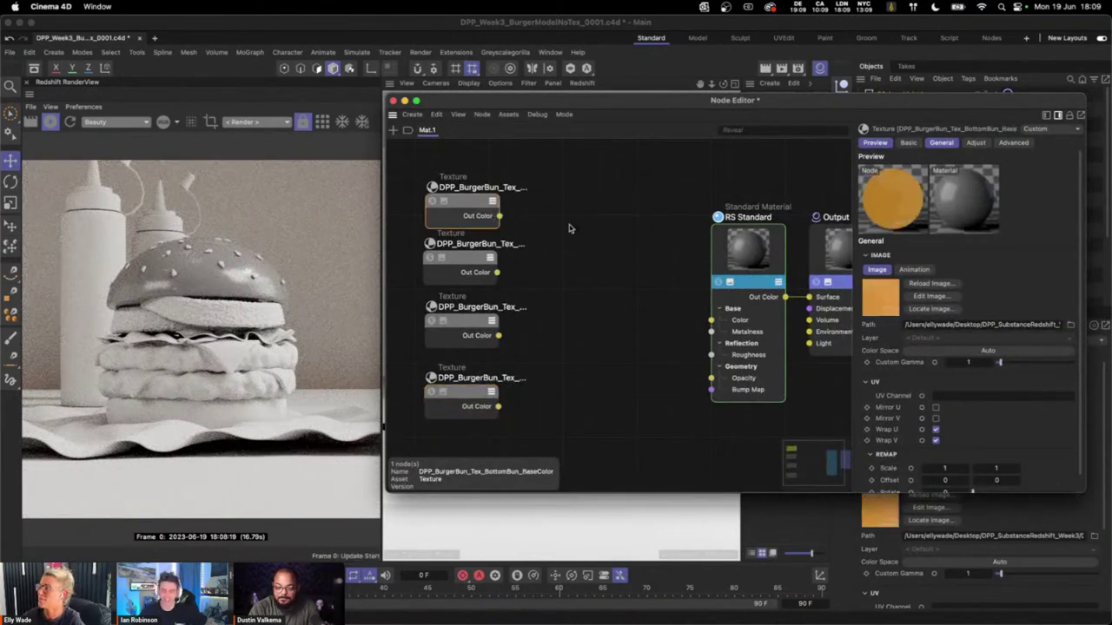
left_click(973, 350)
mouse_move(923, 452)
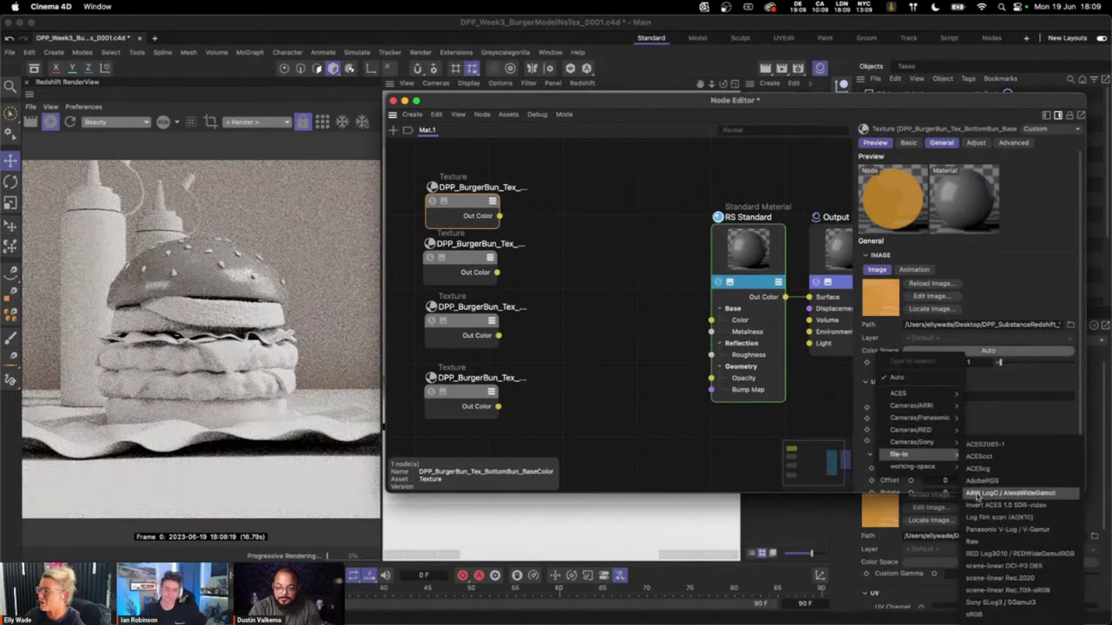
left_click(1016, 617)
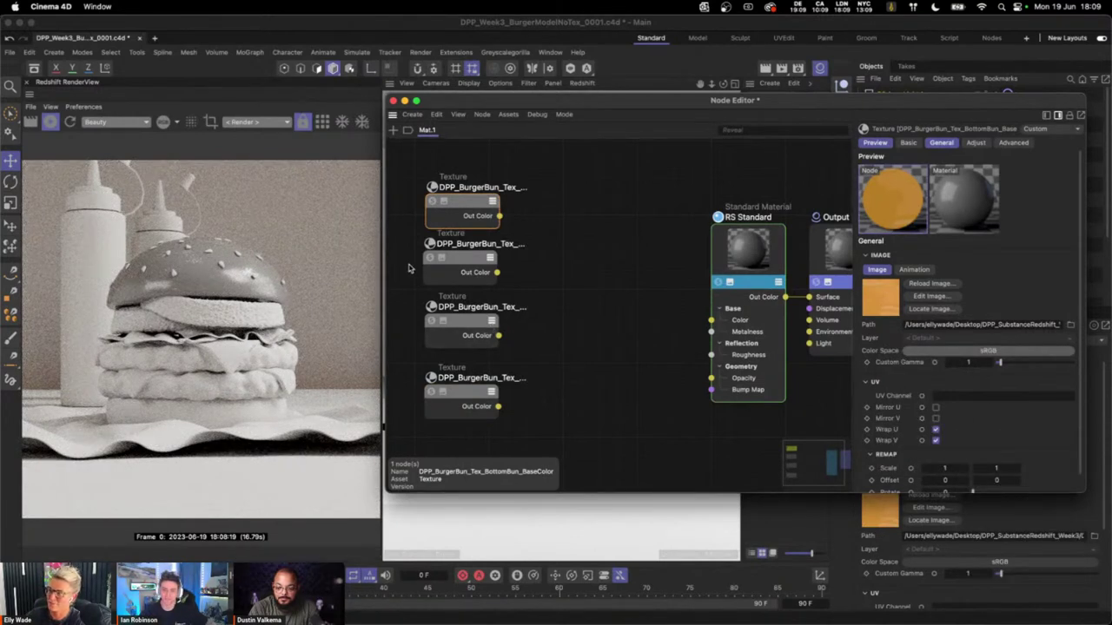
left_click_drag(408, 262, 474, 424)
left_click(953, 352)
mouse_move(969, 469)
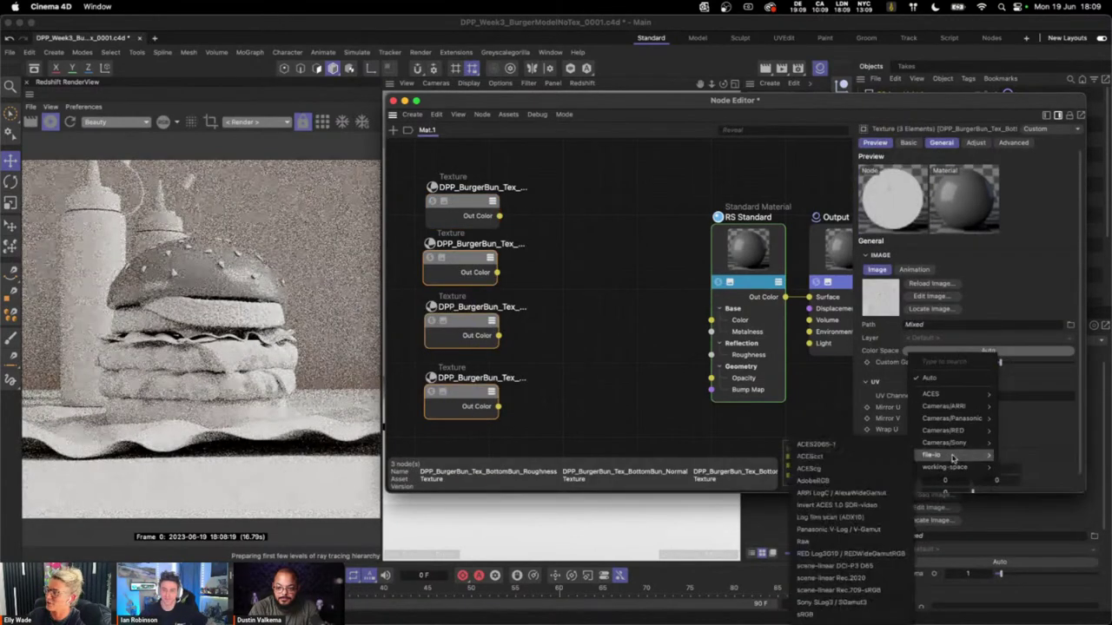
left_click(824, 546)
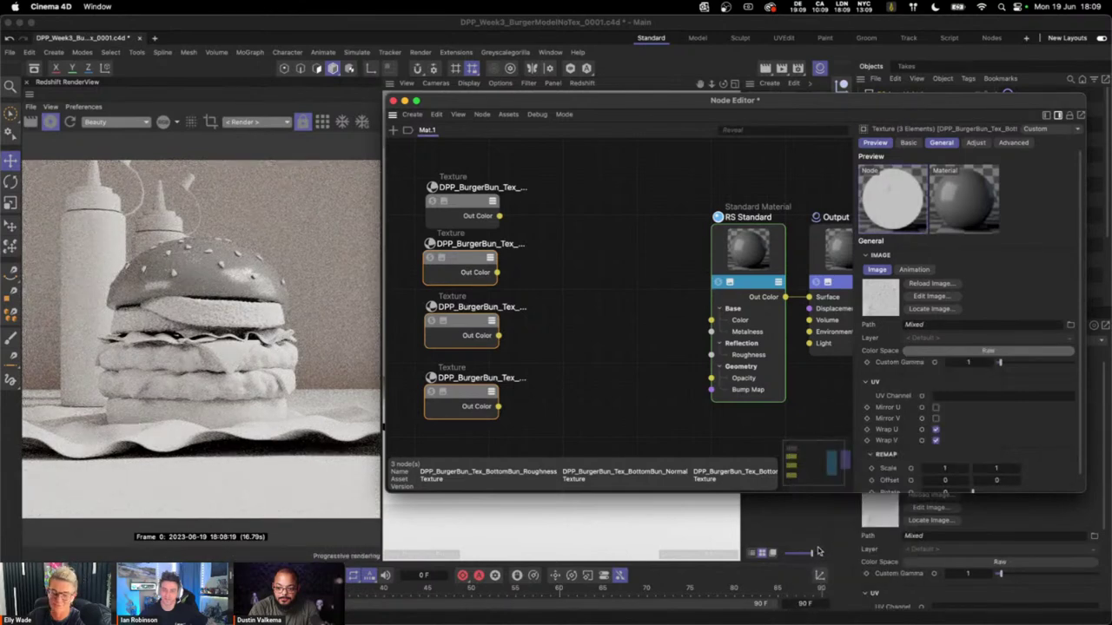
left_click(559, 253)
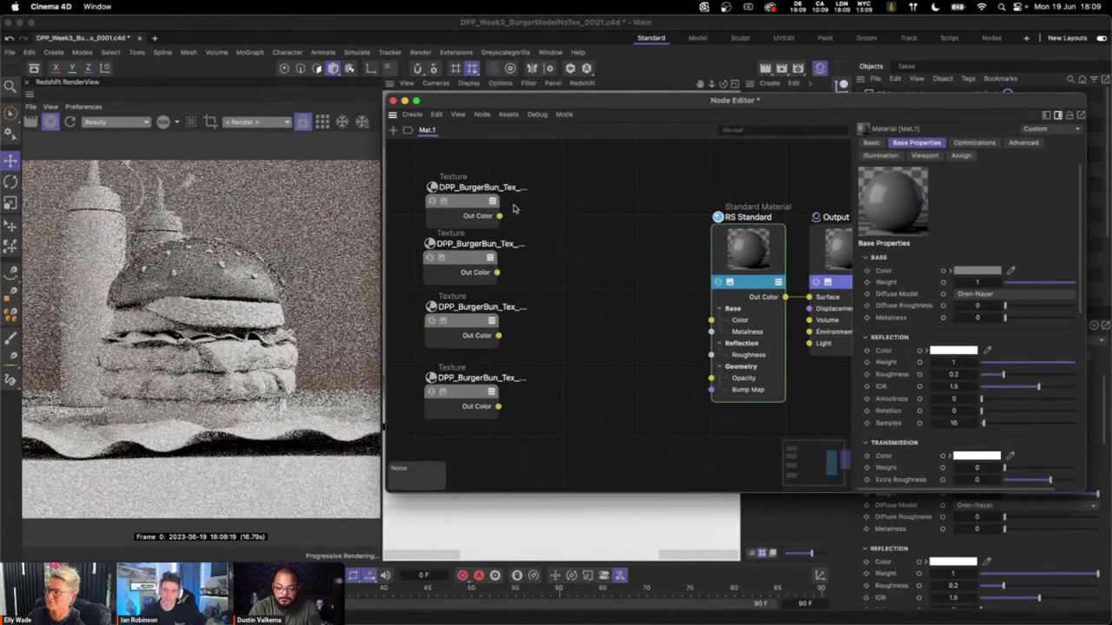
- Wire the base colour texture to Color, then swap the BottomBun nodes for the four TopBun maps
left_click_drag(499, 215, 711, 320)
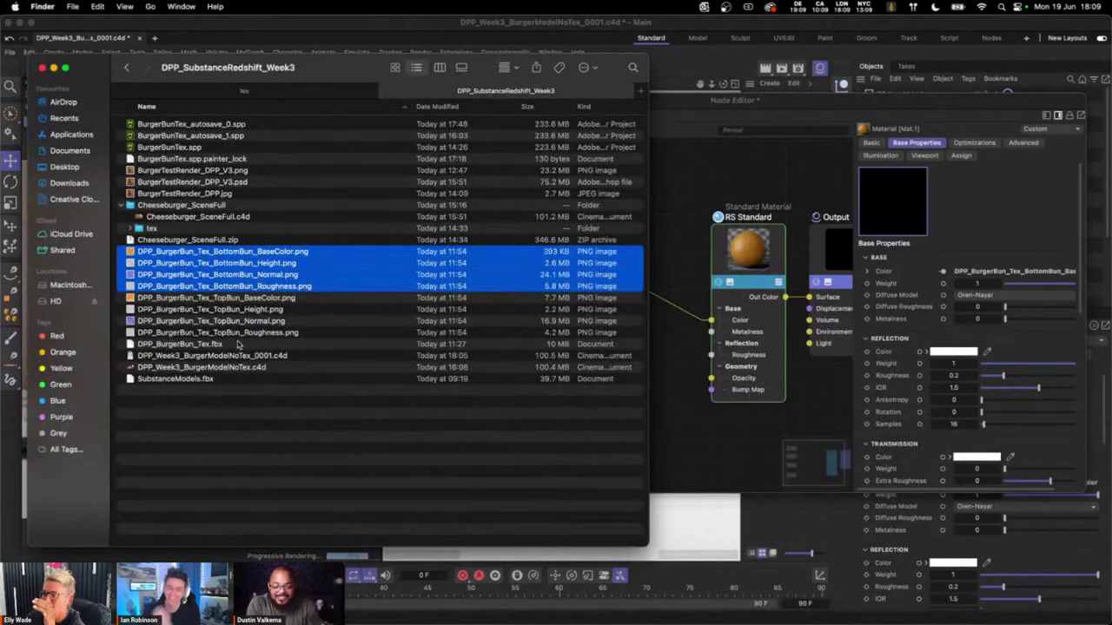
left_click(243, 300)
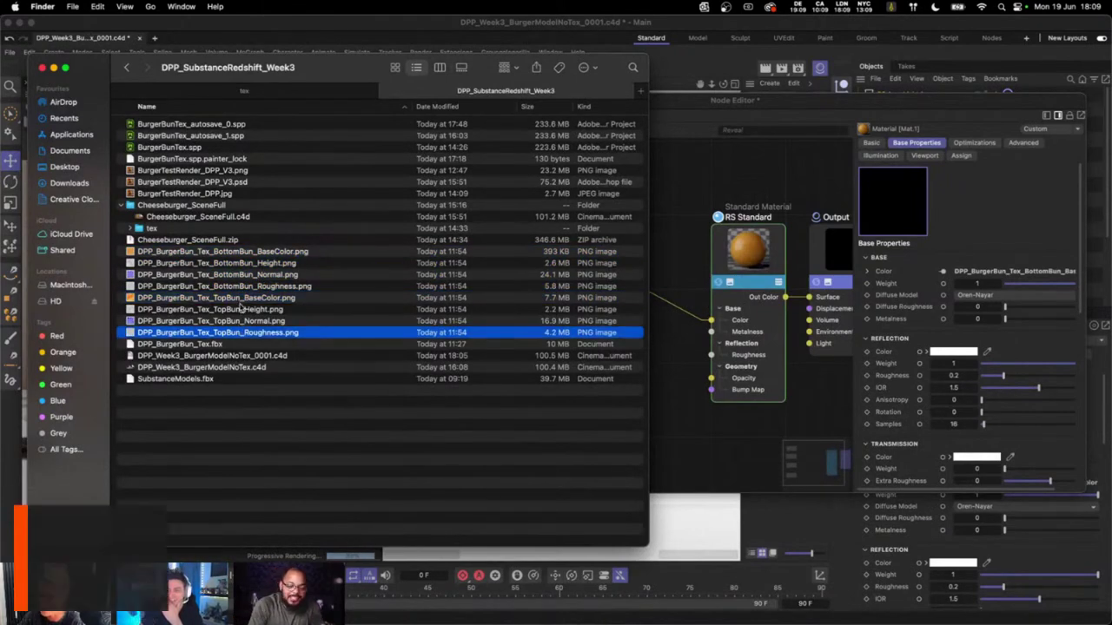
left_click(237, 333, "shift")
left_click_drag(237, 332, 697, 212)
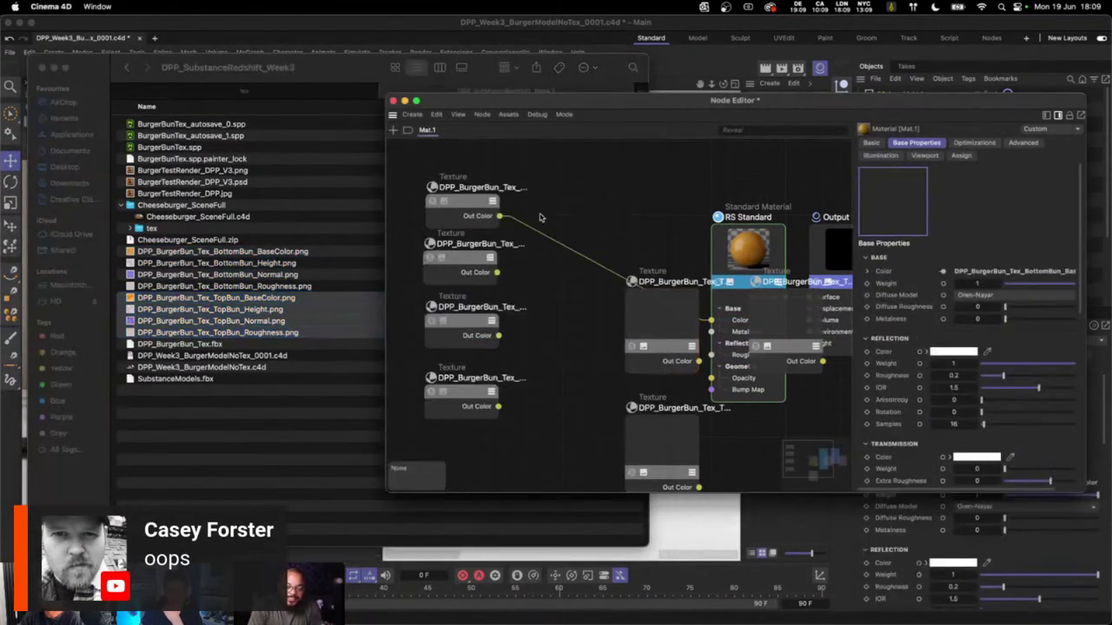
key("Delete")
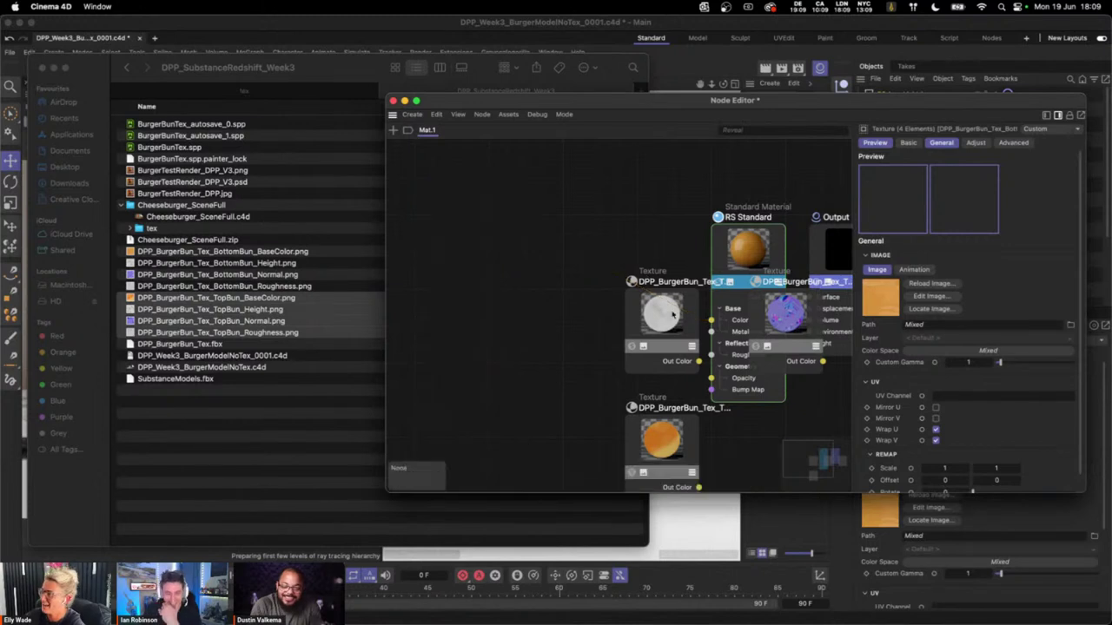
- Move the TopBun BaseColor, Normal and Roughness nodes left, slotting Roughness under the top texture
left_click_drag(641, 438, 425, 178)
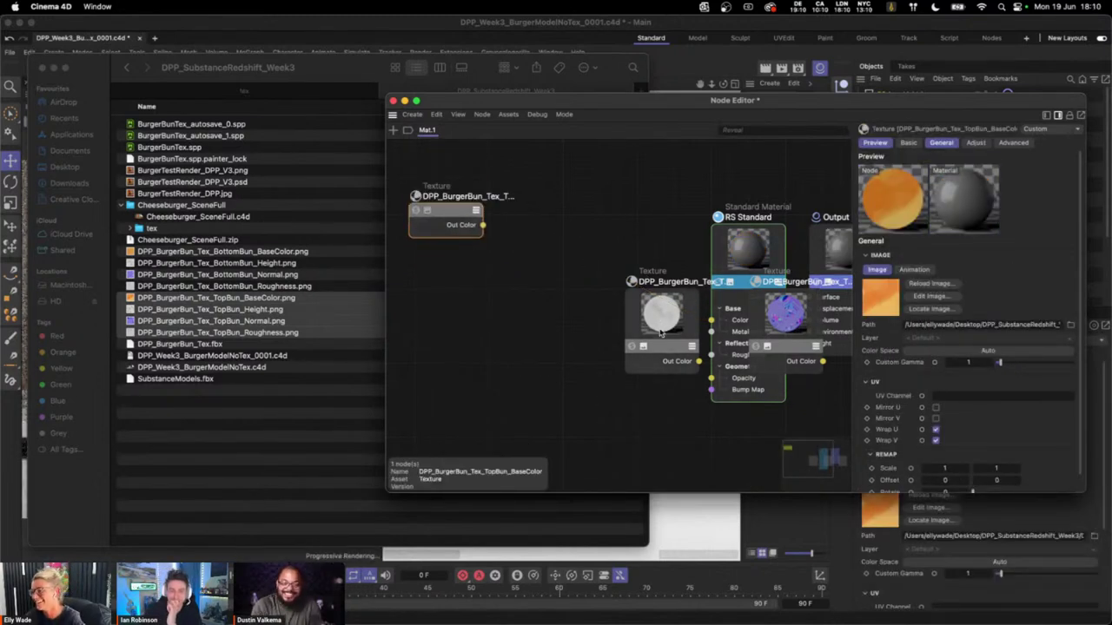
left_click(644, 341)
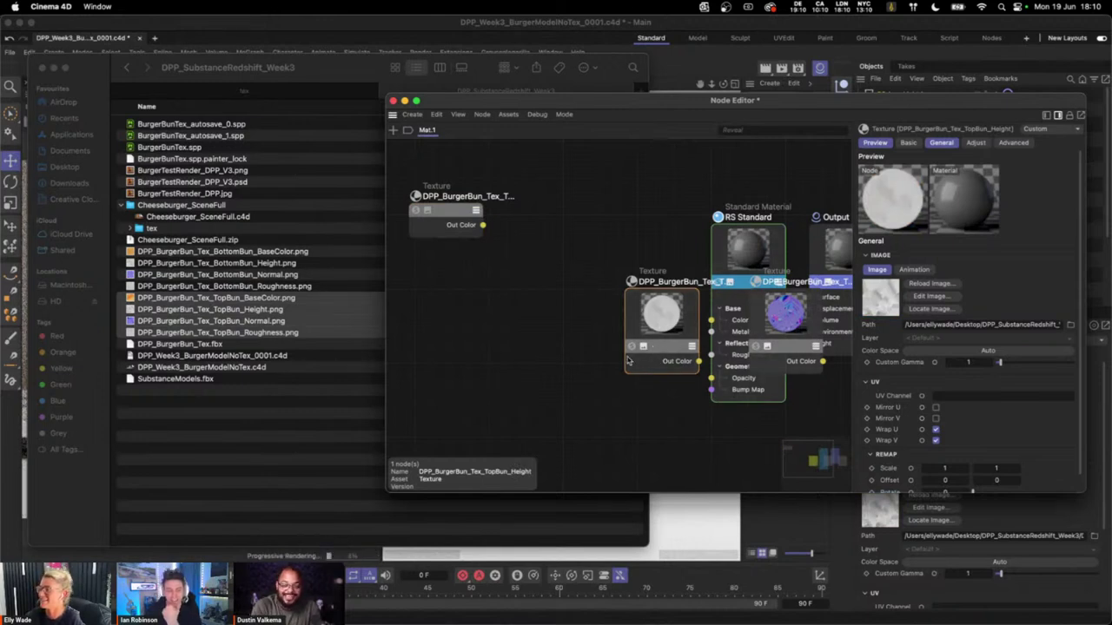
left_click_drag(782, 287, 434, 310)
middle_click_drag(737, 297, 585, 250)
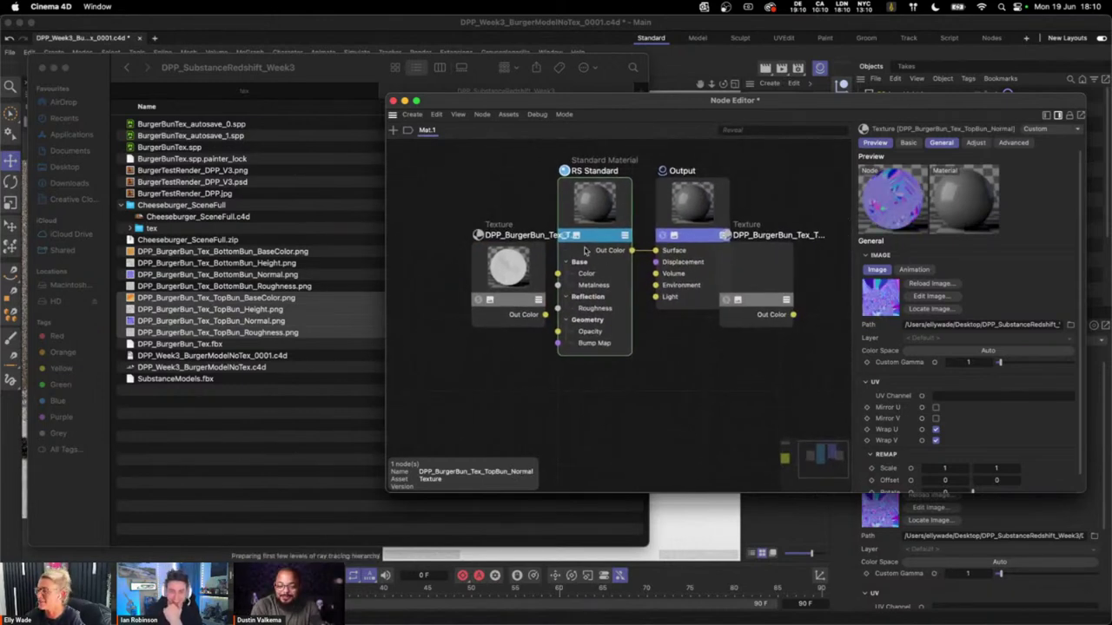
left_click_drag(762, 272, 469, 260)
middle_click_drag(468, 259, 600, 349)
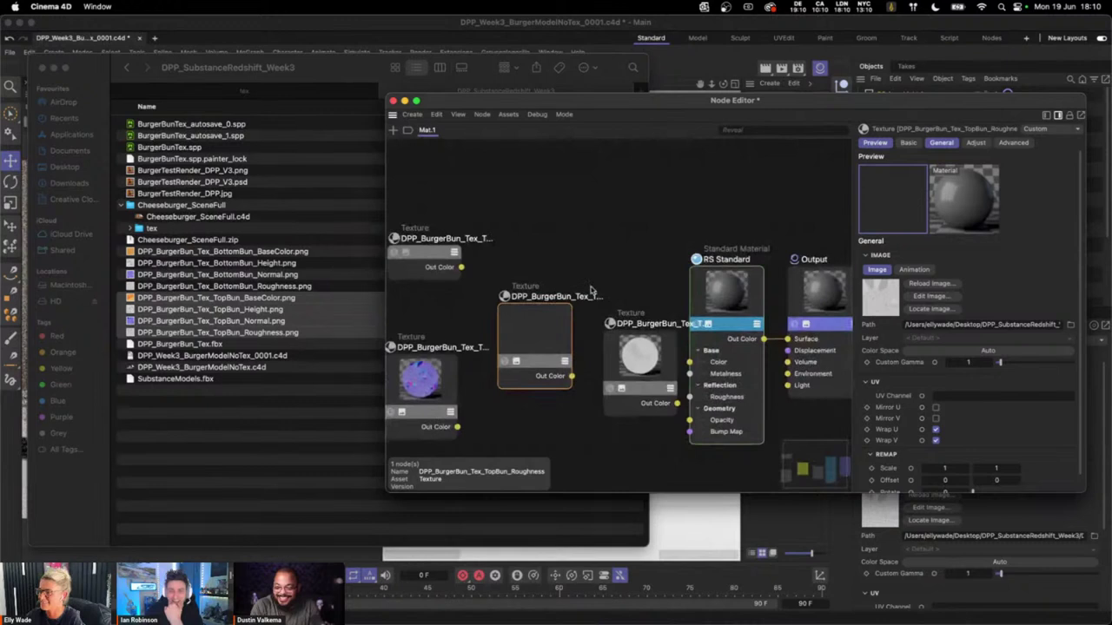
left_click(516, 362)
left_click_drag(530, 356, 422, 306)
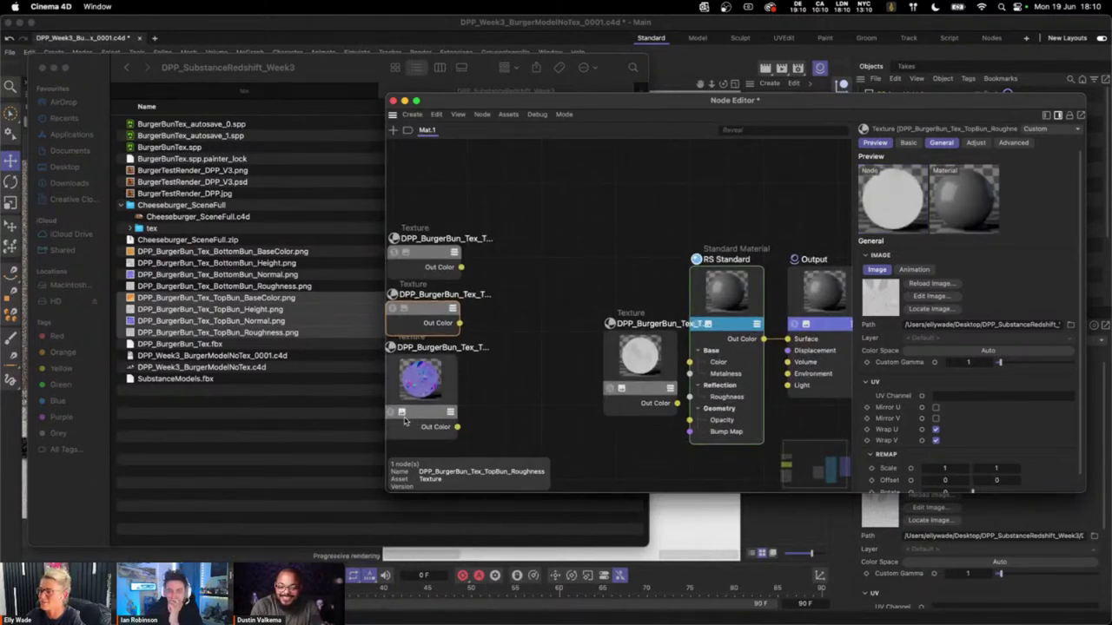
- Stack the collapsed Normal and Height nodes into the column and shift all four toward the material
left_click(403, 415)
middle_click_drag(527, 376, 579, 363)
left_click(480, 360)
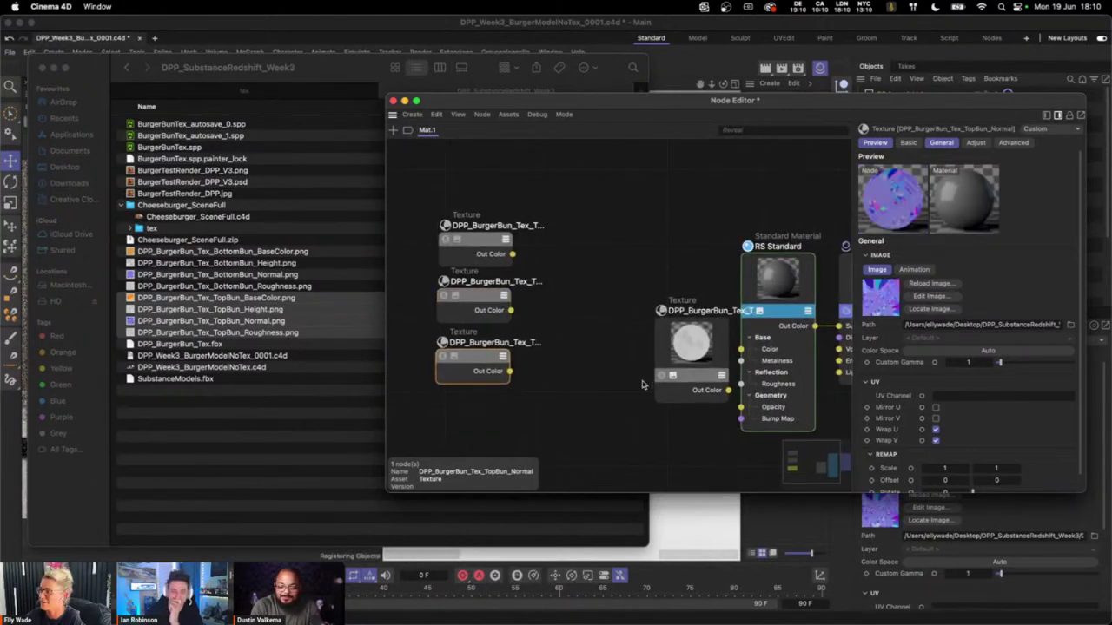
left_click(672, 375)
left_click_drag(699, 375, 474, 425)
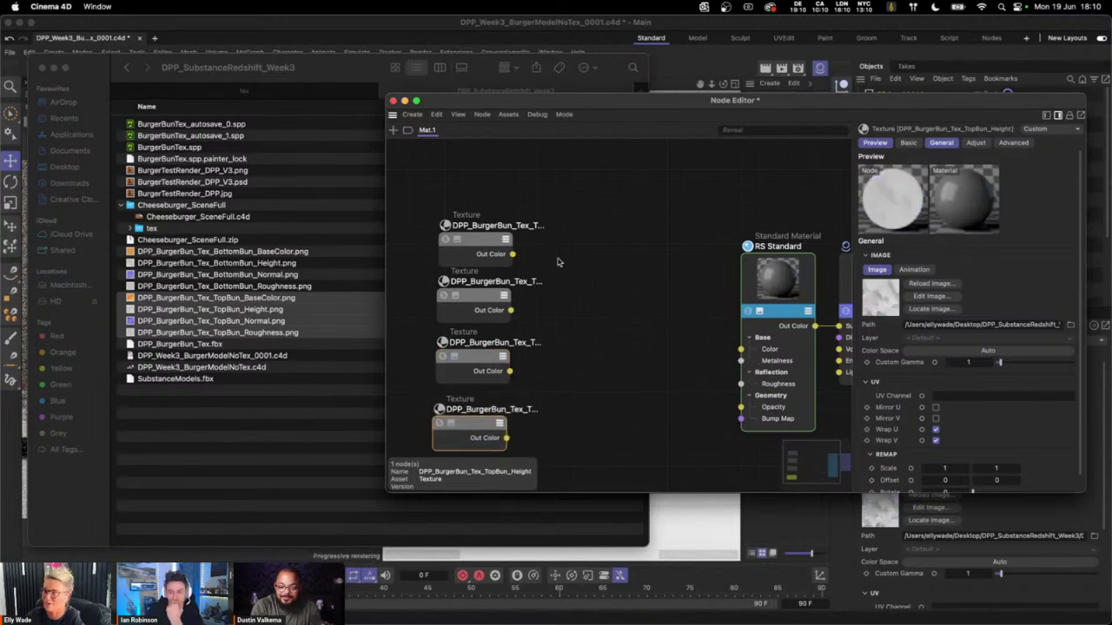
scroll(564, 271, "right", 3)
left_click_drag(458, 186, 390, 452)
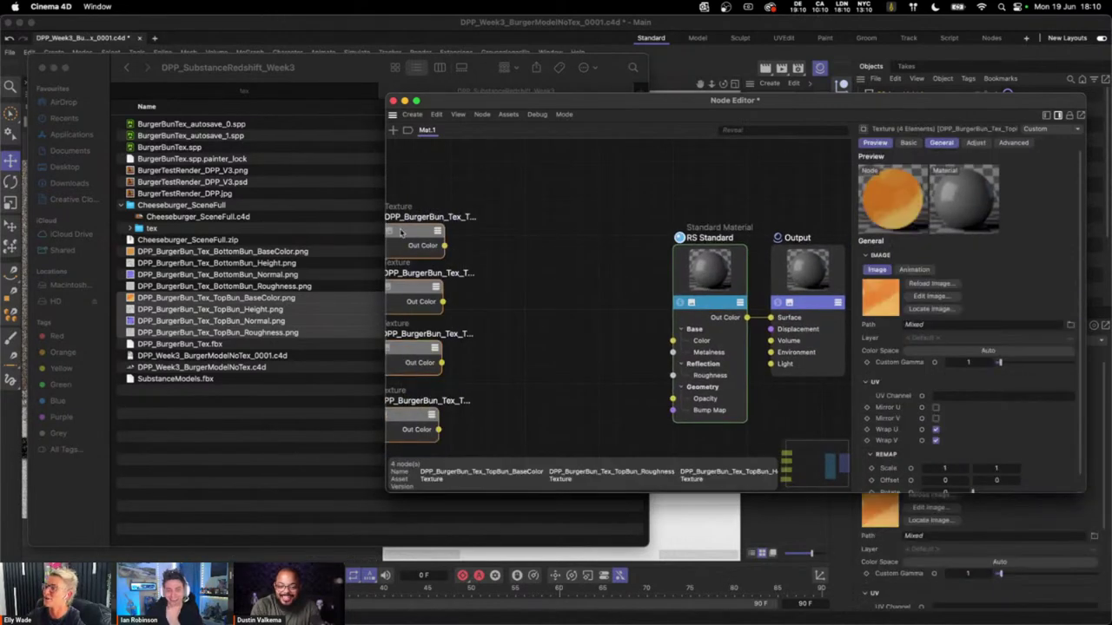
left_click_drag(401, 231, 672, 341)
left_click(551, 231)
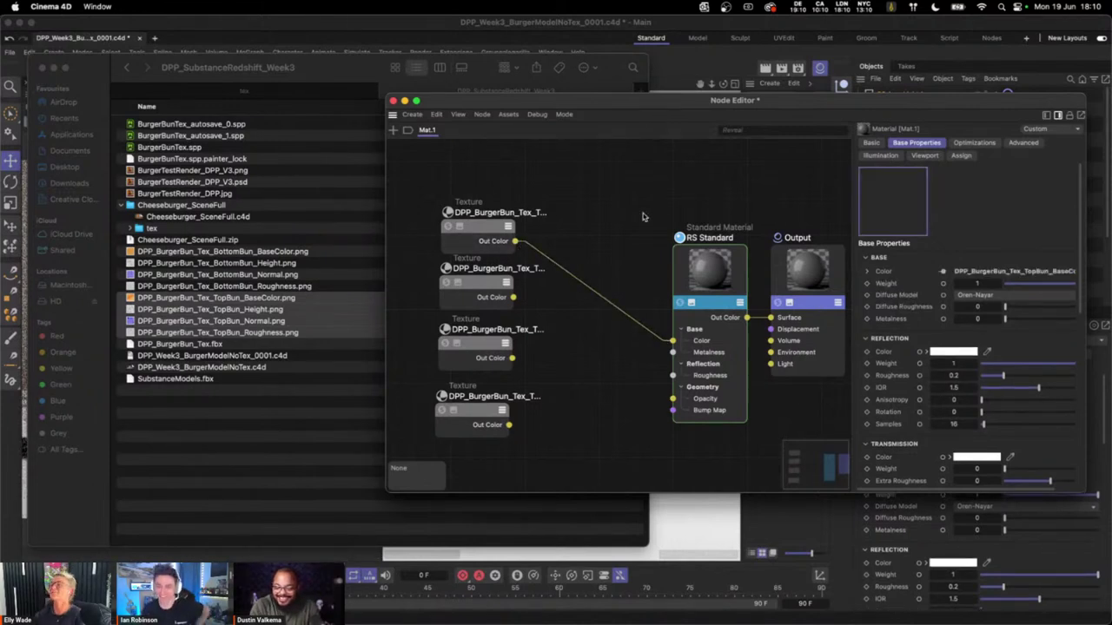
- Close the Finder window and inspect the first TopBun texture node in the graph
left_click(54, 67)
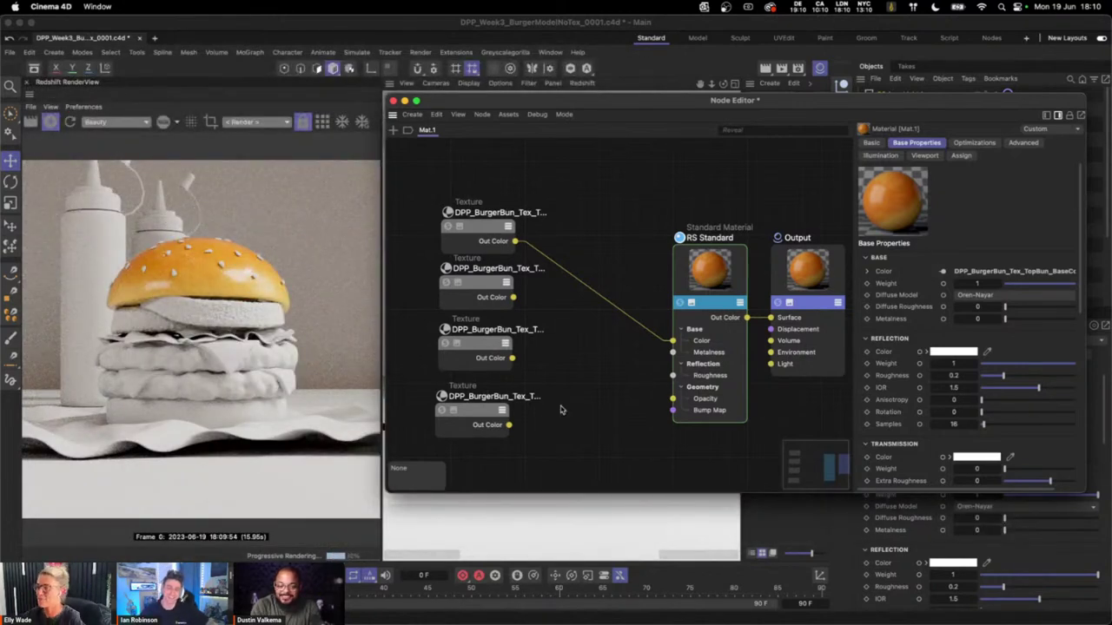
scroll(582, 382, "down", 2)
scroll(582, 382, "right", 3)
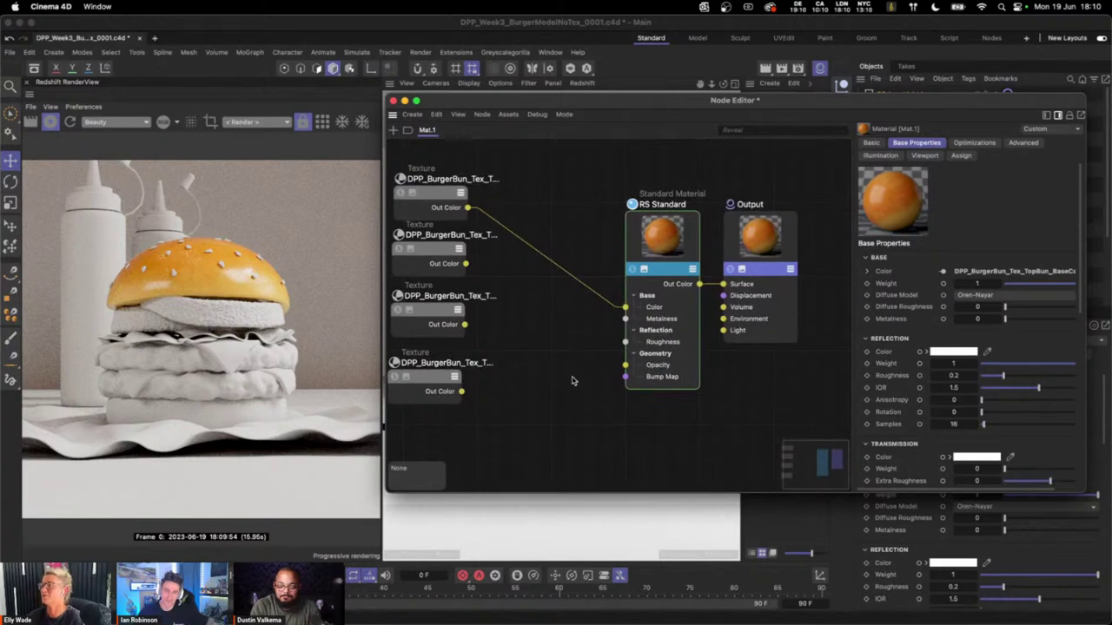
scroll(581, 386, "up", 2)
scroll(582, 387, "left", 2)
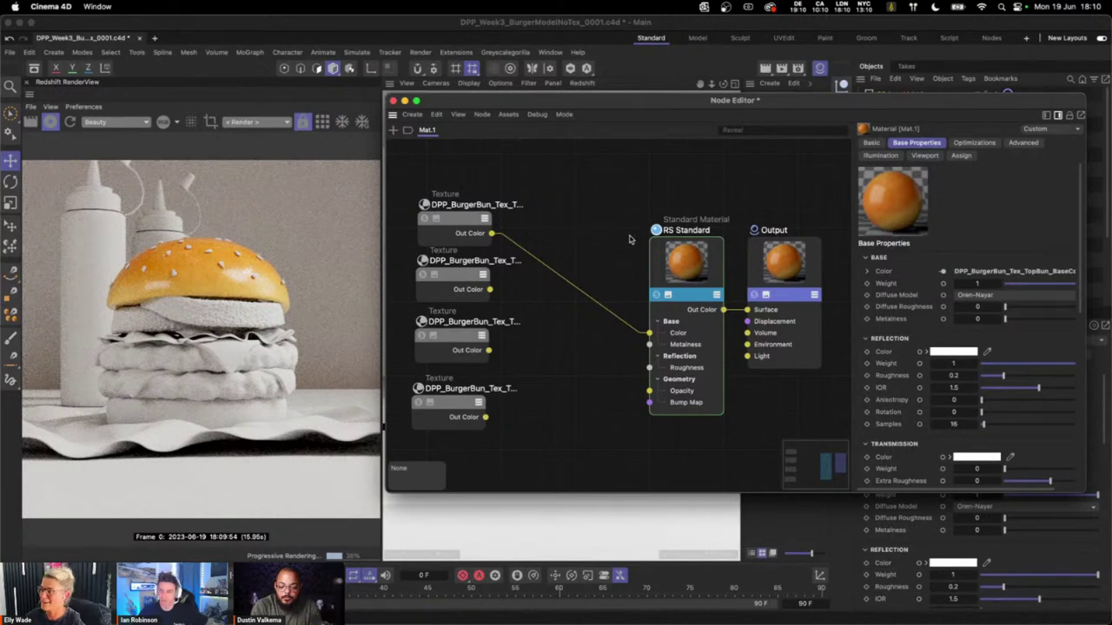
left_click_drag(409, 168, 488, 242)
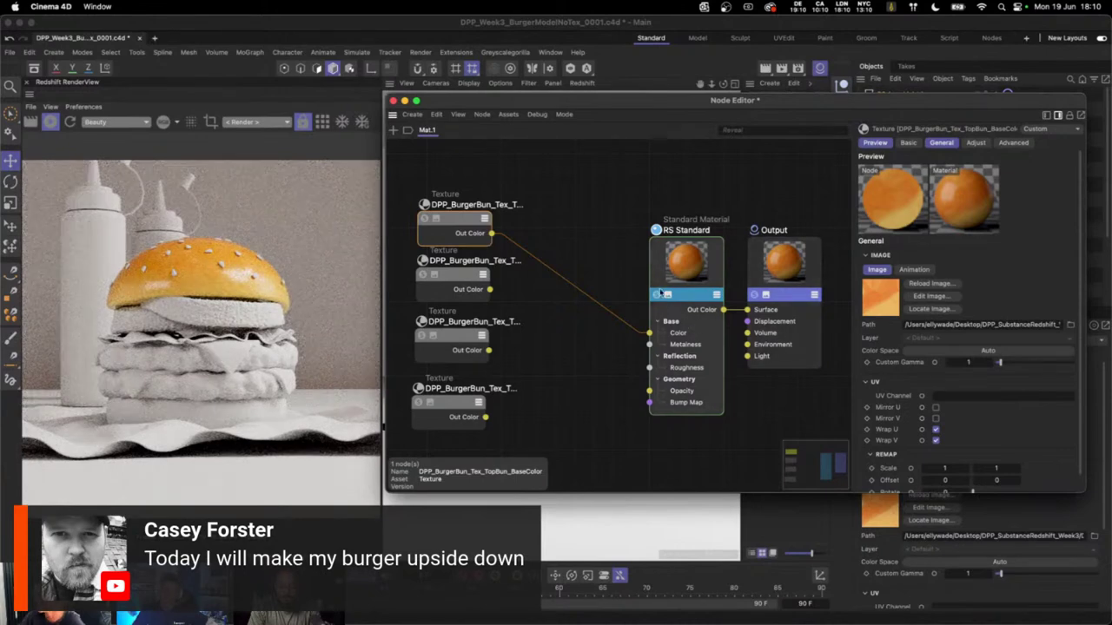
- Move the RS Standard node closer to the texture column and select TopBun_Roughness
left_click_drag(660, 292, 635, 266)
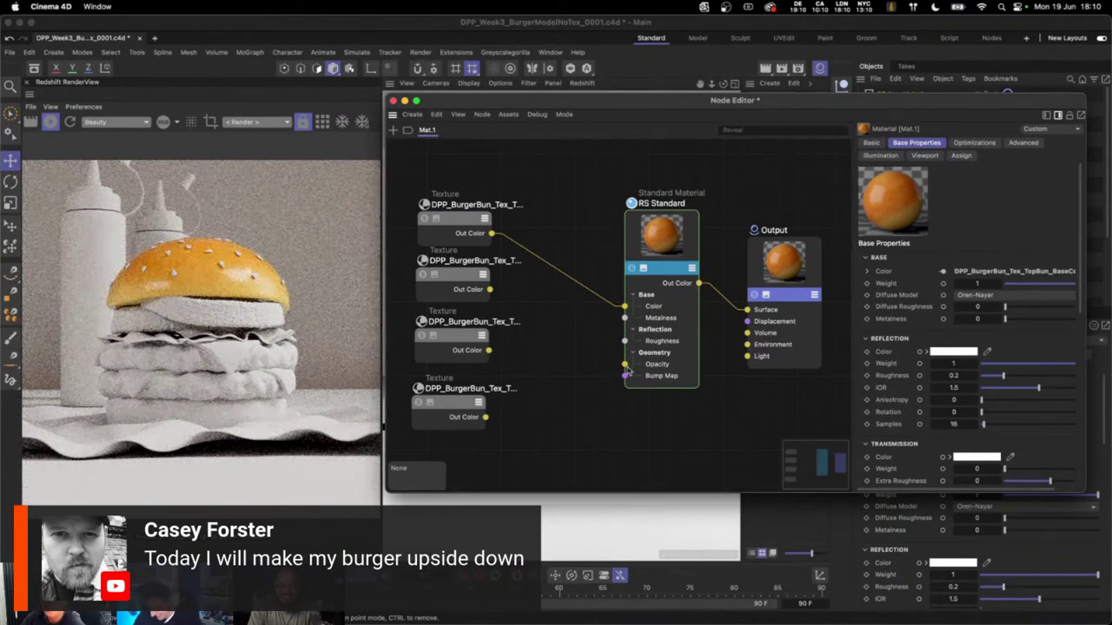
left_click_drag(471, 227, 471, 217)
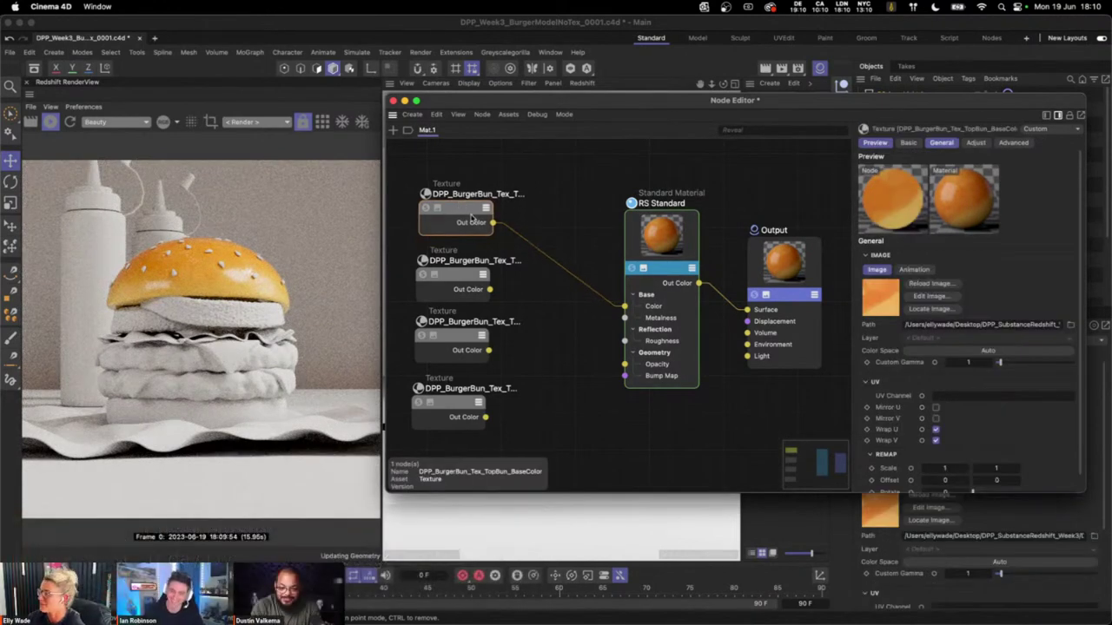
left_click(468, 273)
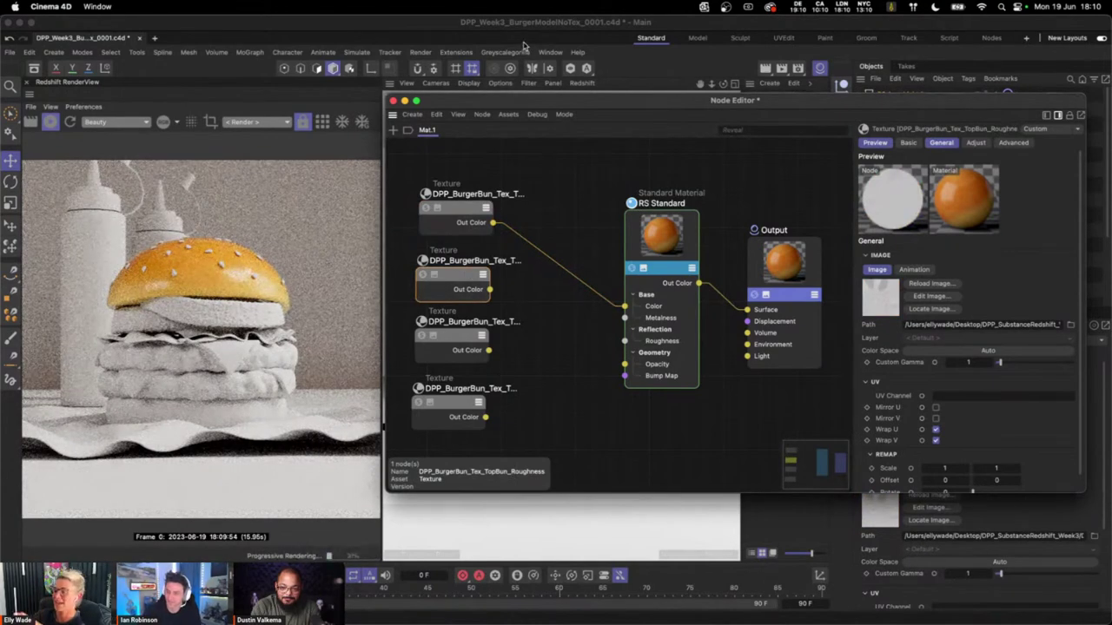
left_click(606, 283)
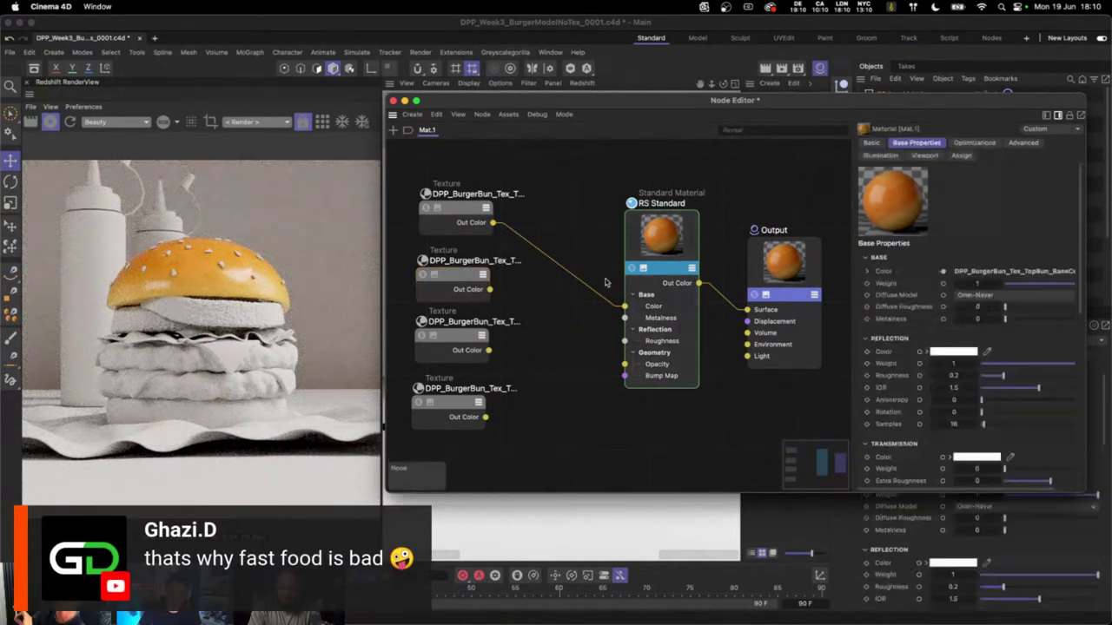
left_click(660, 251)
left_click_drag(685, 271, 667, 277)
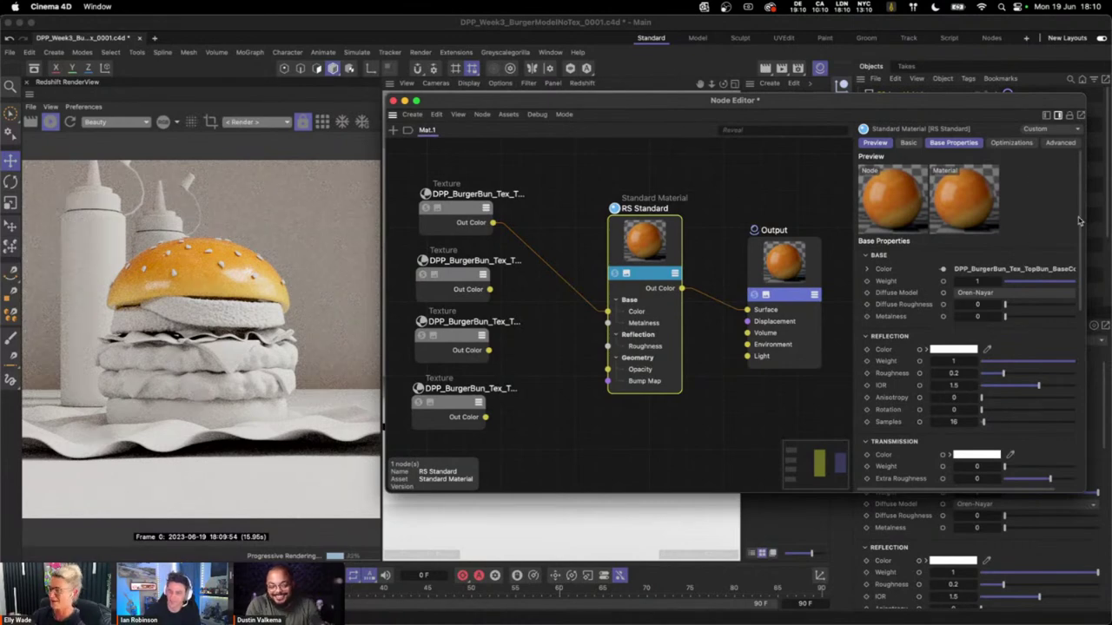
left_click(436, 286)
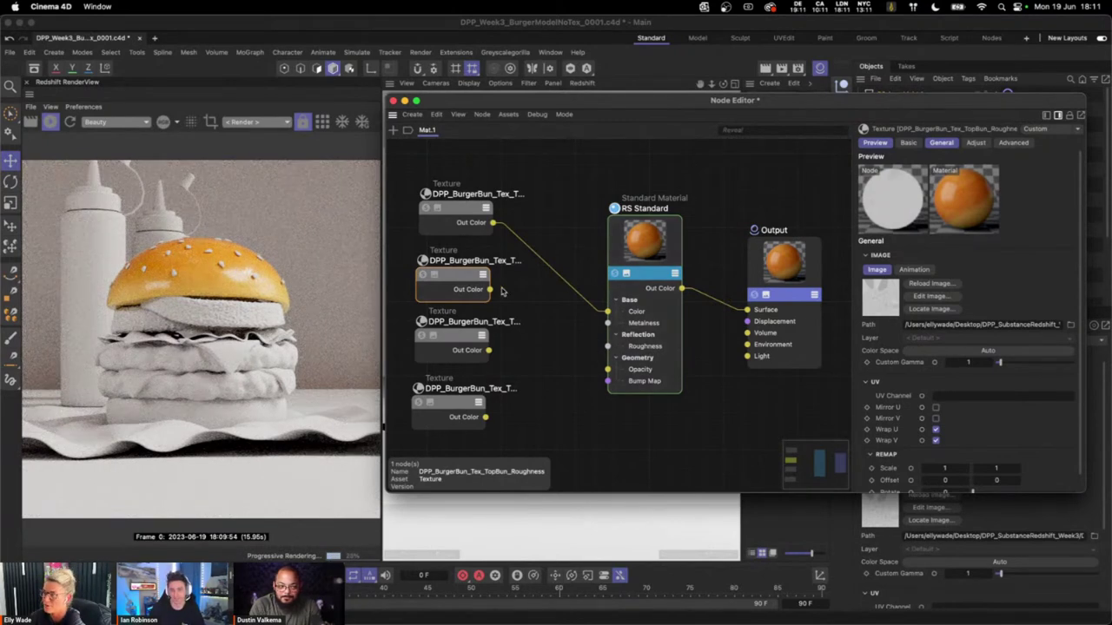
- Connect TopBun_Roughness to RS Standard's Roughness input and shift the material and Output nodes right
left_click_drag(490, 289, 658, 352)
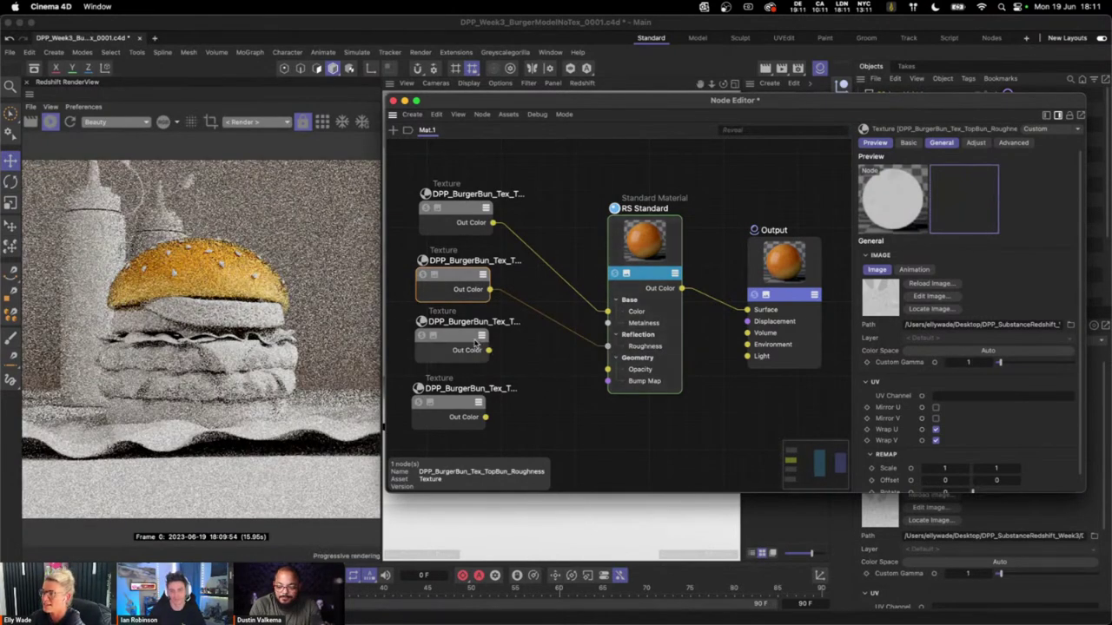
left_click_drag(469, 343, 462, 350)
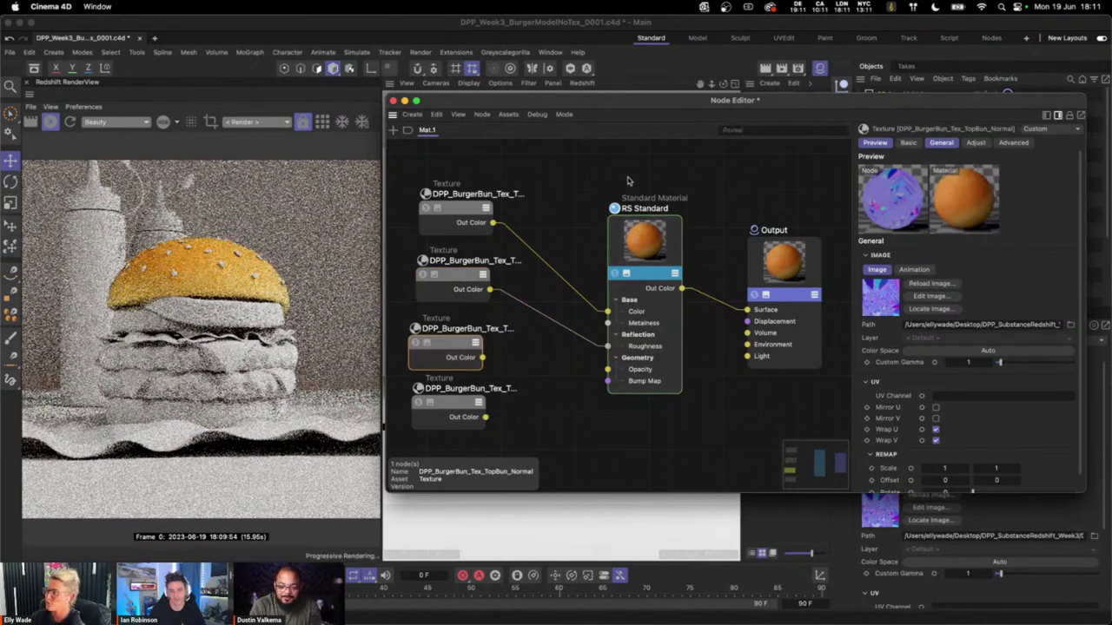
left_click_drag(761, 176, 625, 278)
left_click_drag(643, 346, 660, 343)
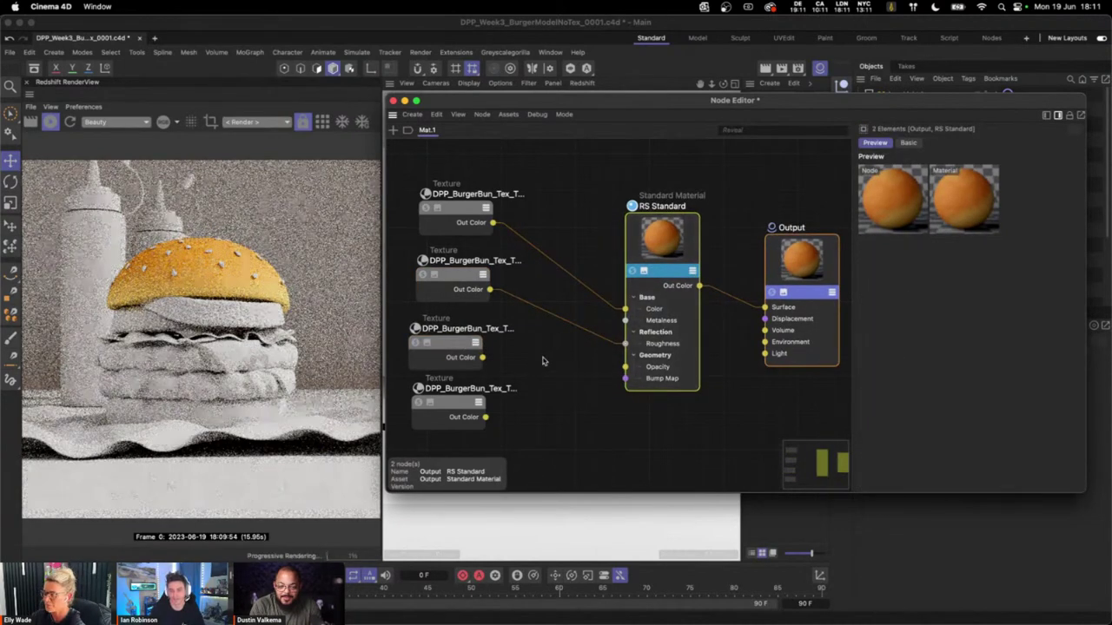
left_click(653, 248)
left_click_drag(653, 250, 693, 249)
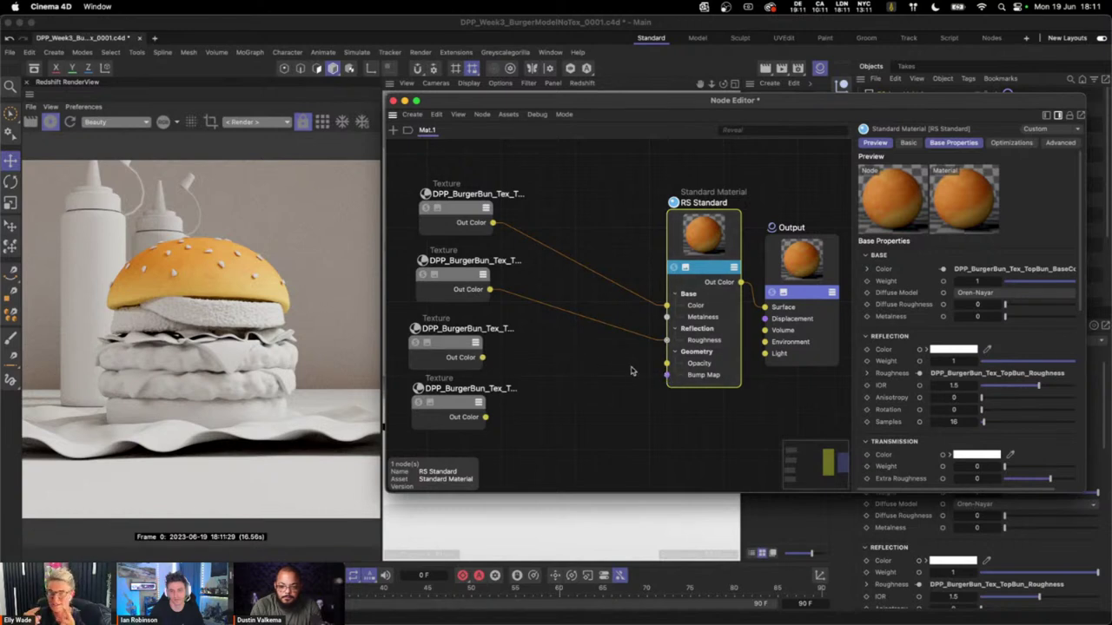
- Add a Bump Map node fed by TopBun_Normal and plug it into RS Standard's Bump Map
double_click(566, 308)
type("b")
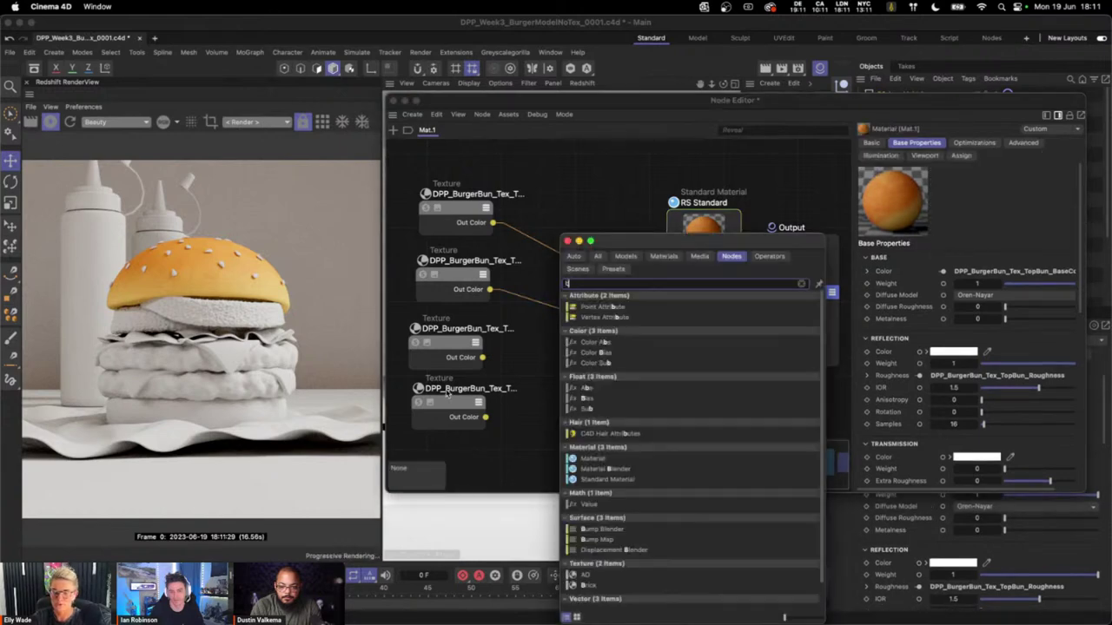
type("ump")
mouse_move(596, 309)
left_mouse_down()
mouse_move(519, 379)
mouse_move(546, 374)
mouse_move(579, 314)
left_mouse_up()
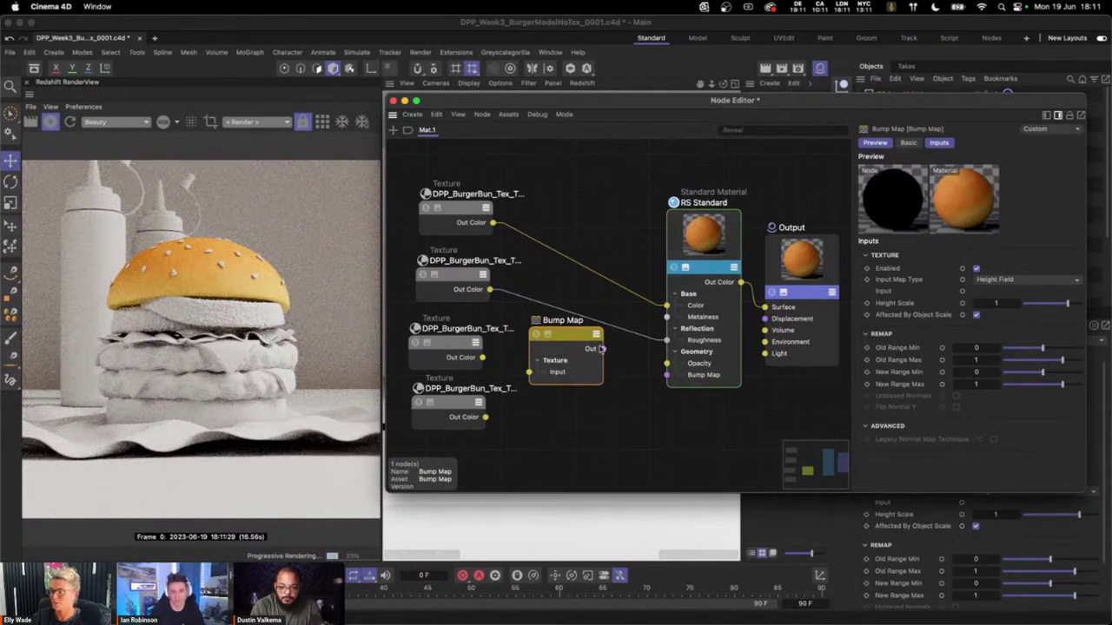
left_click_drag(482, 357, 528, 372)
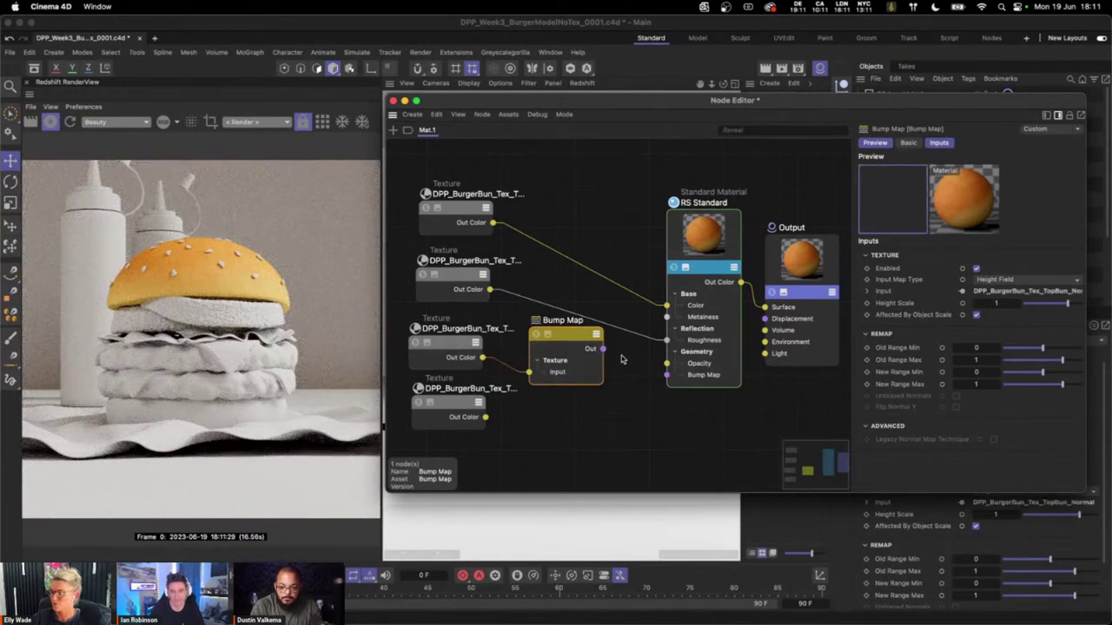
left_click_drag(602, 348, 675, 382)
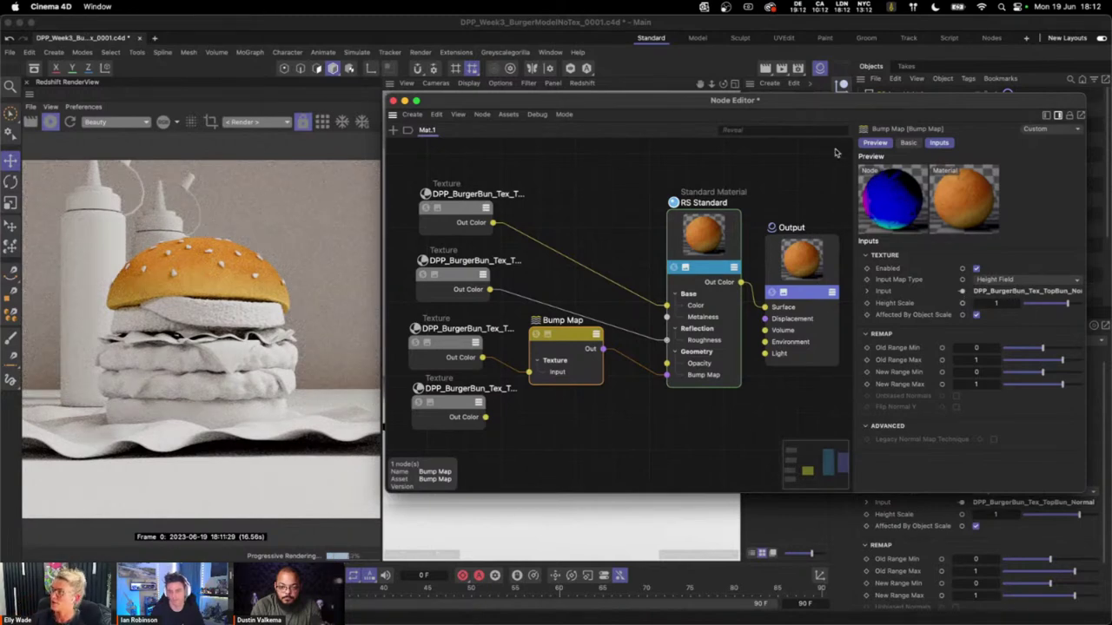
- Set the Bump Map's input type to Object-Space Normal and its Height Scale to 0.5
left_click(1018, 280)
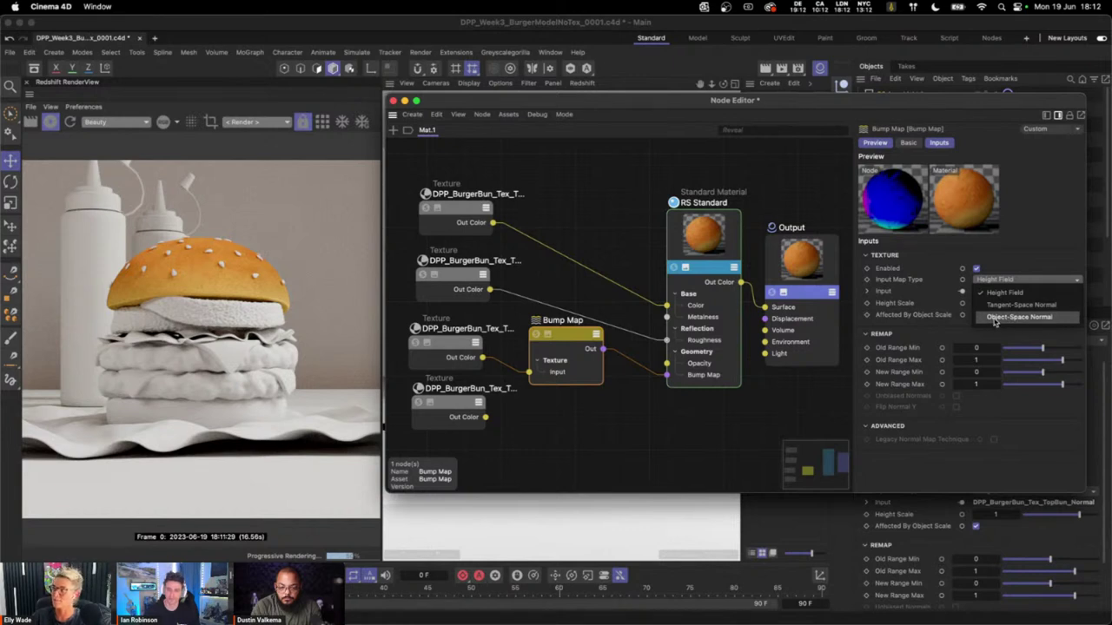
left_click(1023, 319)
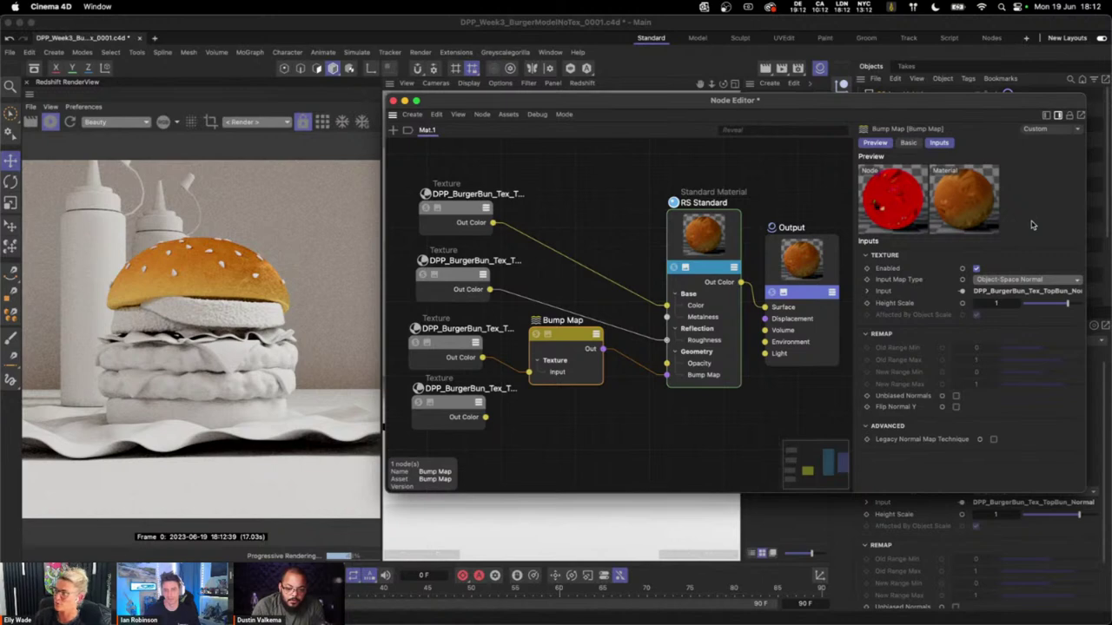
left_click(1044, 305)
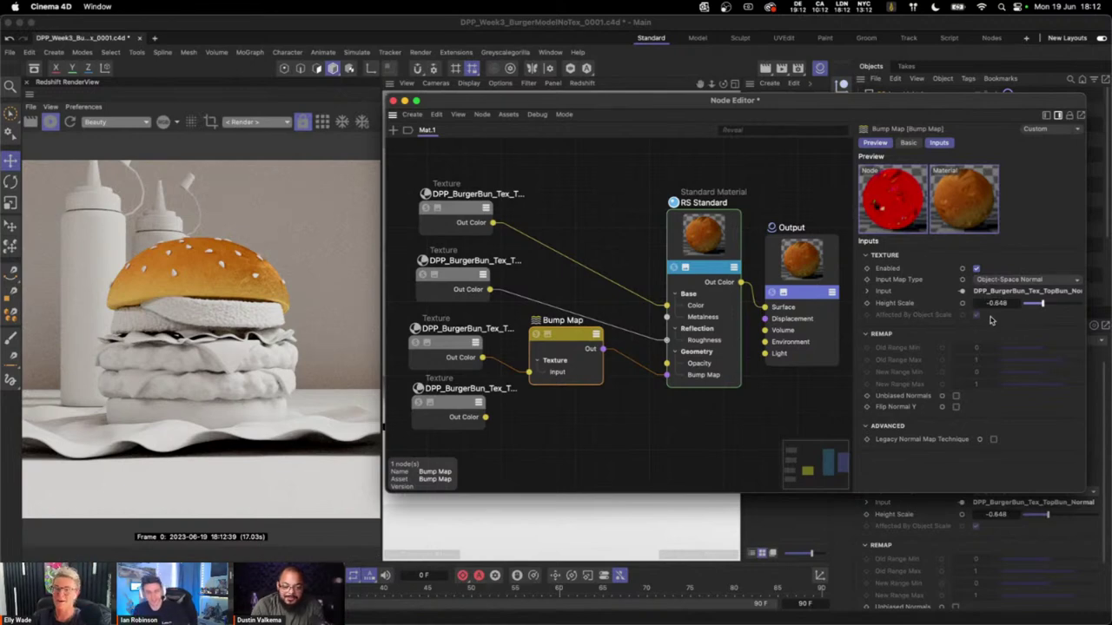
double_click(1011, 304)
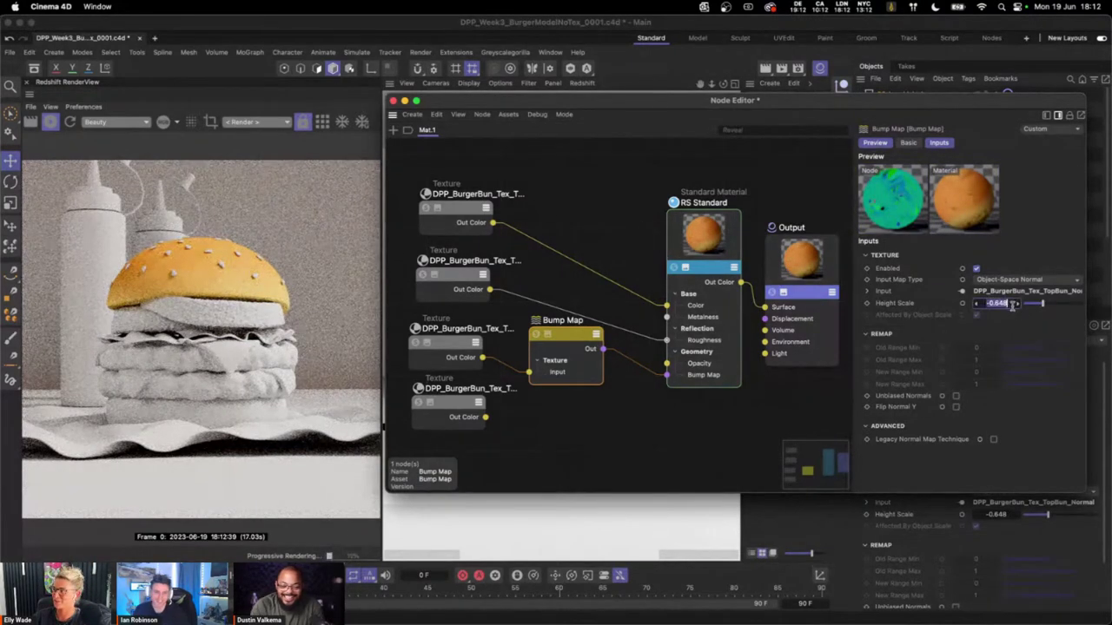
key("BackSpace")
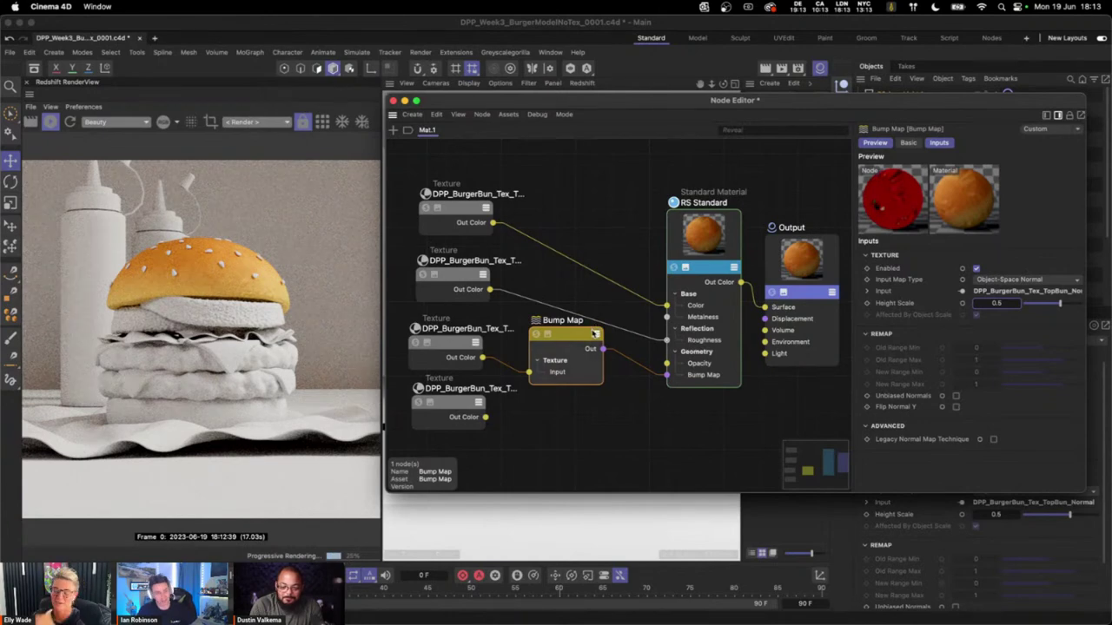
- Move the bottom texture and Output nodes down, keeping Object-Space Normal on the Bump Map
scroll(640, 334, "down", 3)
scroll(640, 334, "right", 3)
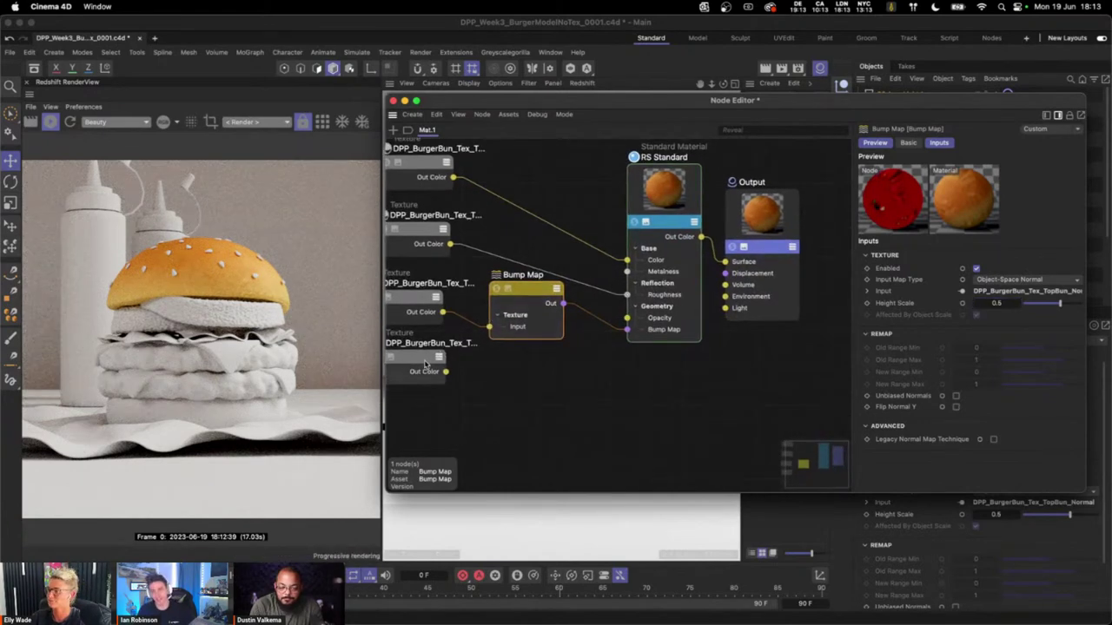
left_click_drag(425, 343, 425, 360)
left_click_drag(764, 224, 764, 295)
scroll(669, 356, "down", 3)
scroll(668, 356, "left", 2)
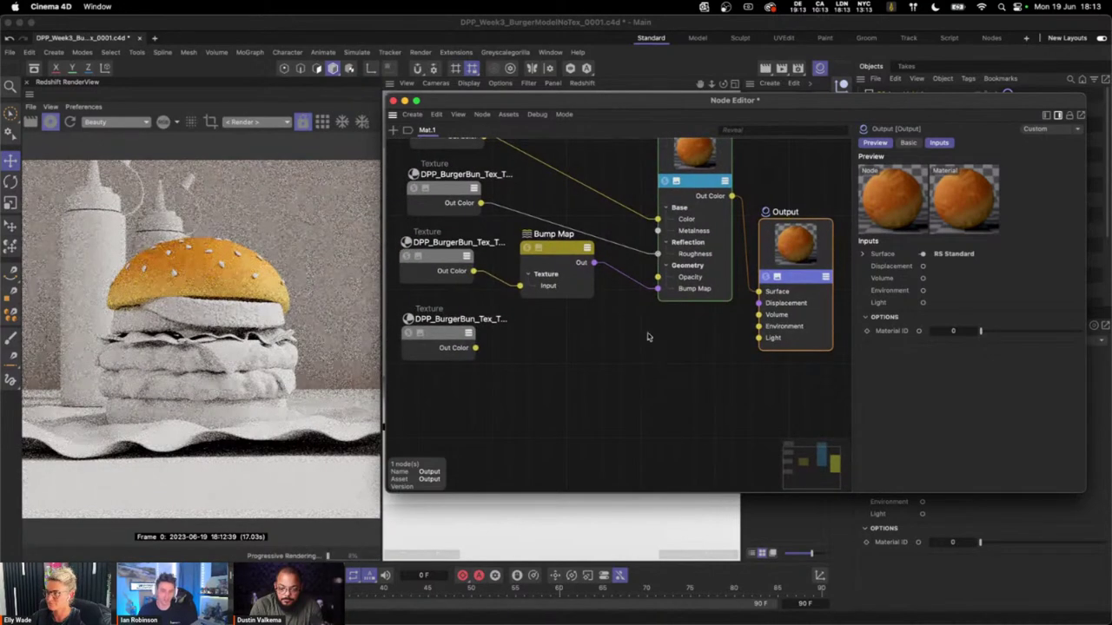
left_click(563, 255)
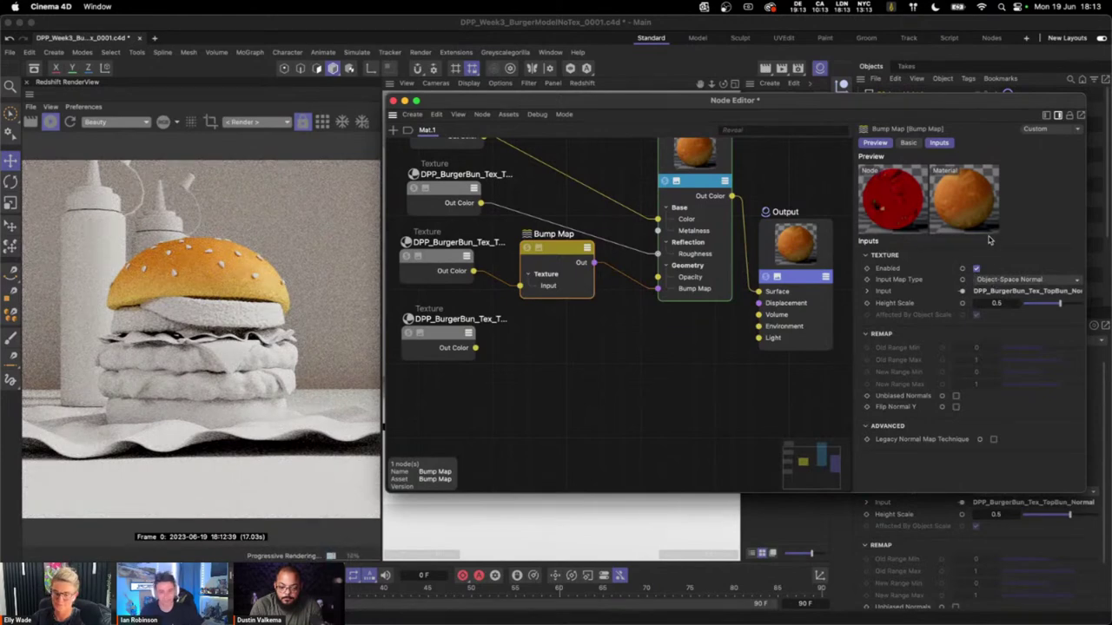
left_click(1019, 281)
left_click(1043, 247)
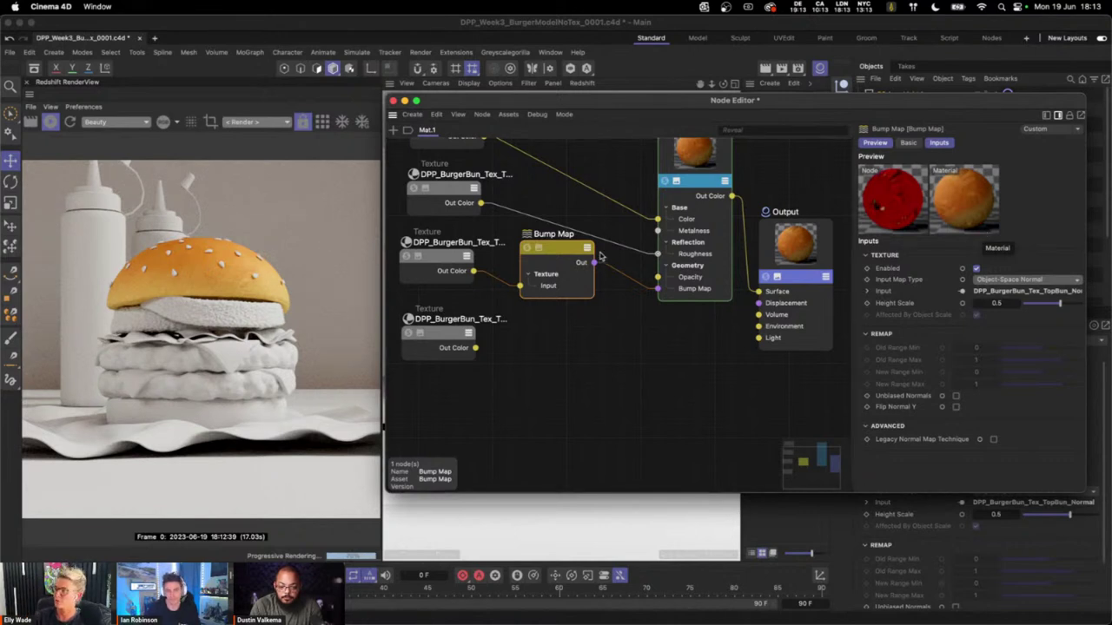
- Add a Displacement node and place it below the Bump Map
left_click(557, 355)
double_click(557, 355)
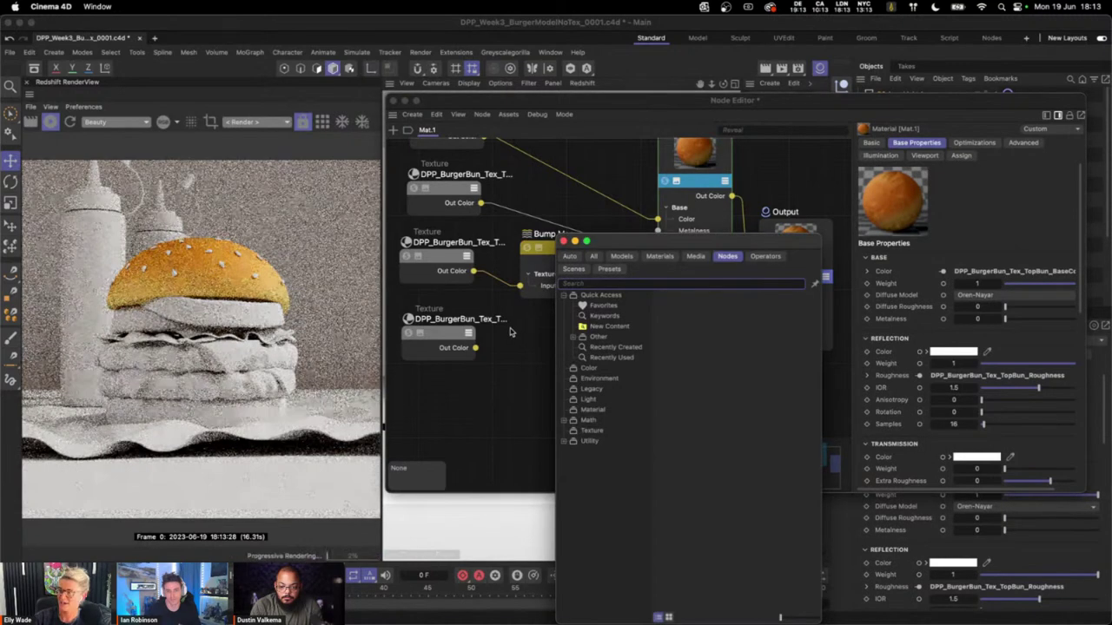
type("dis")
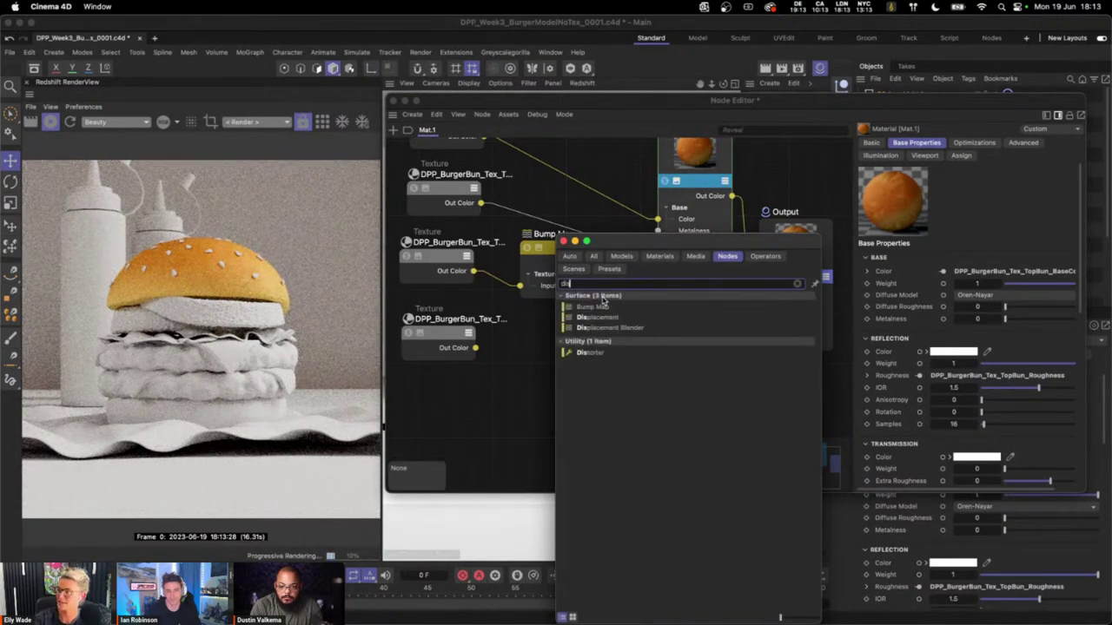
double_click(608, 318)
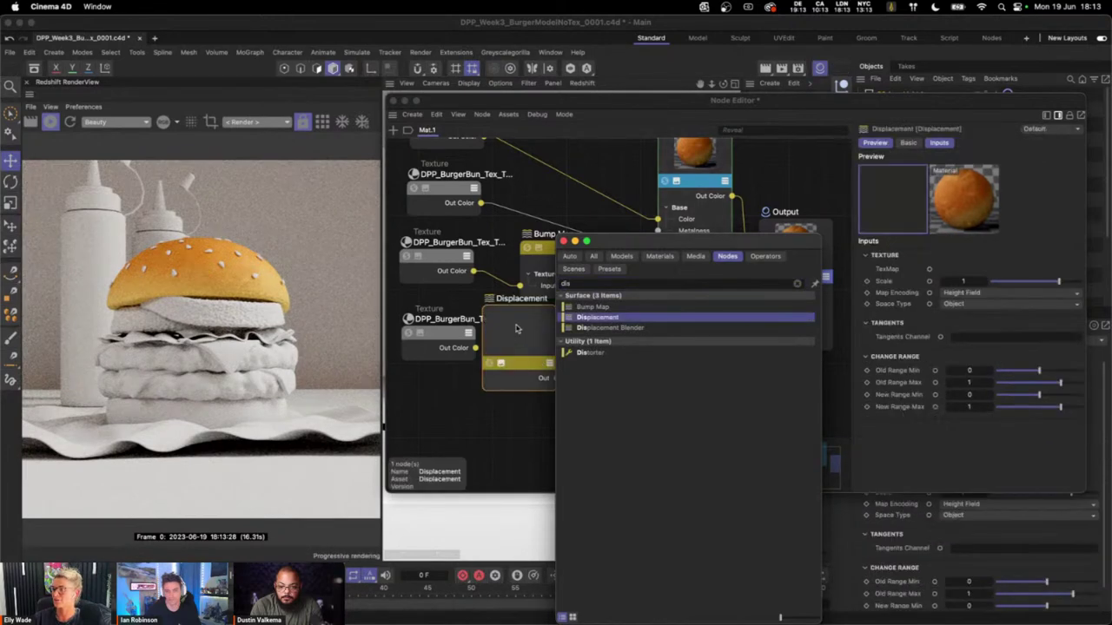
left_click_drag(497, 369, 531, 352)
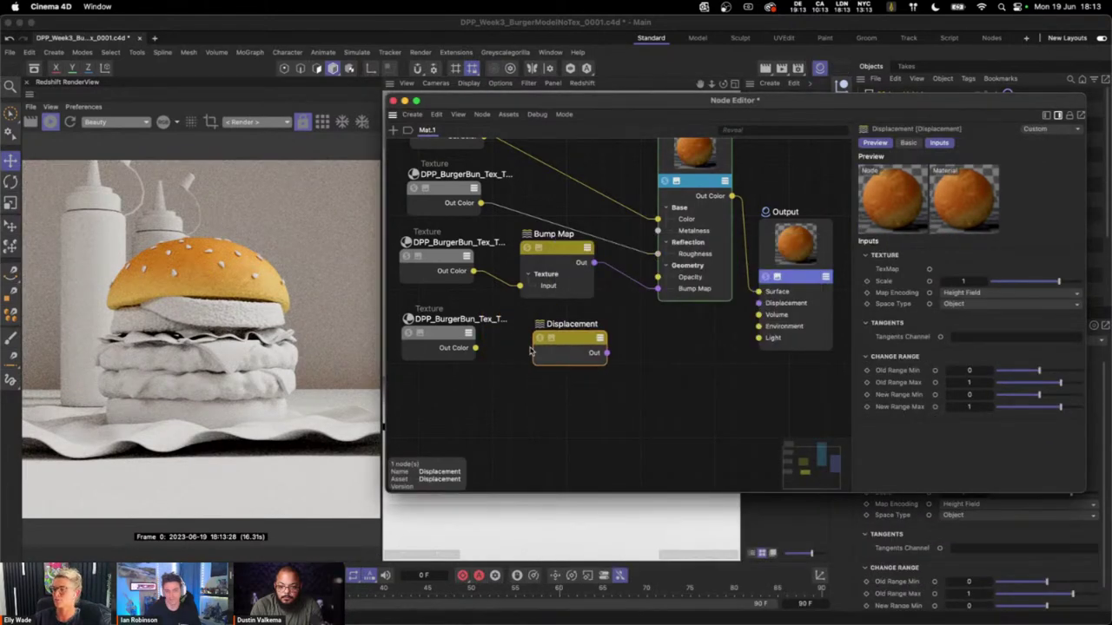
- Expose the Displacement node's TexMap input and wire its Out to the Output's Displacement
left_click(425, 315)
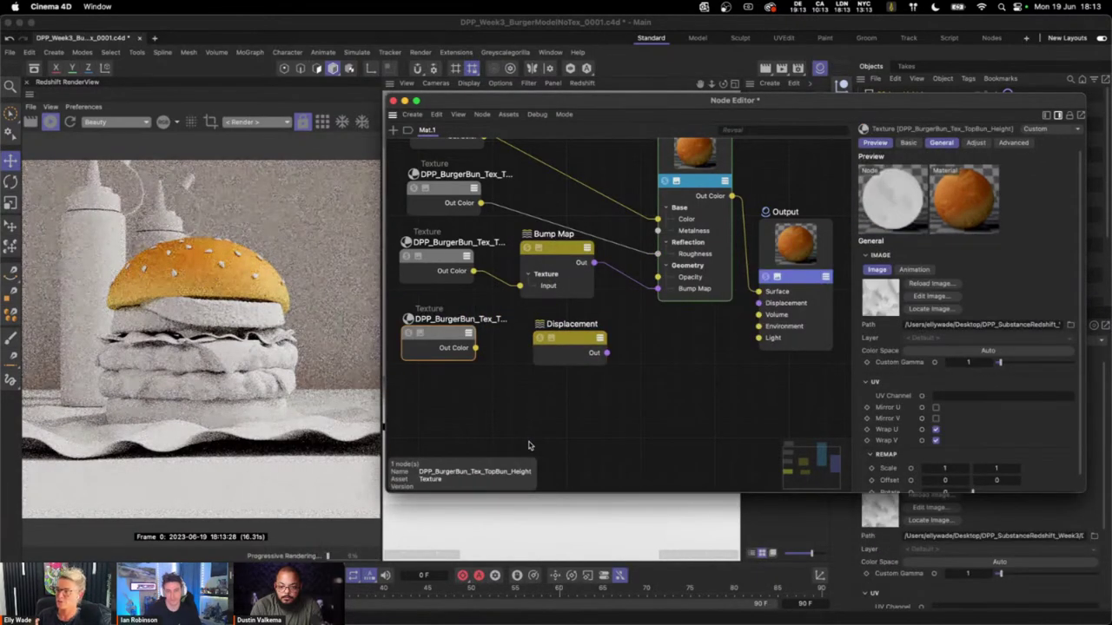
left_click(569, 344)
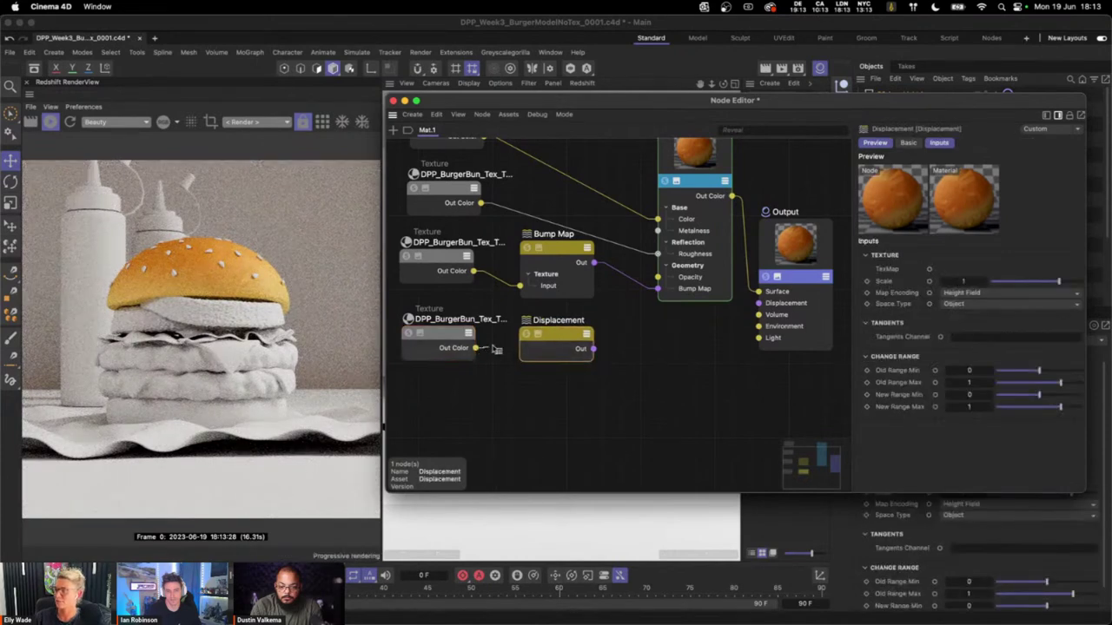
left_click(598, 337)
mouse_move(610, 373)
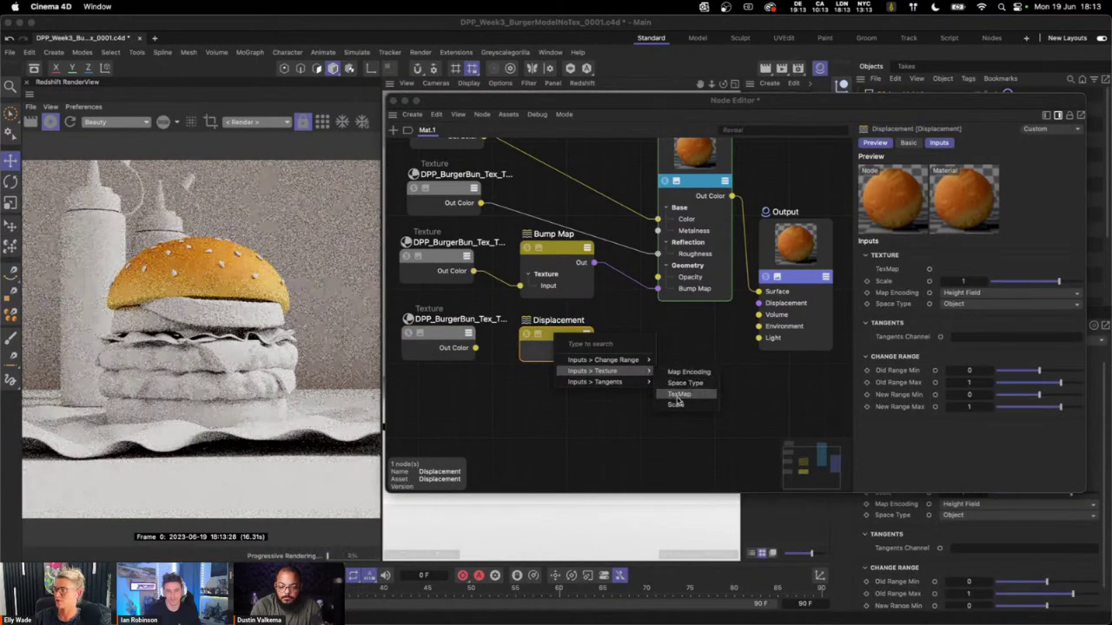
left_click(679, 394)
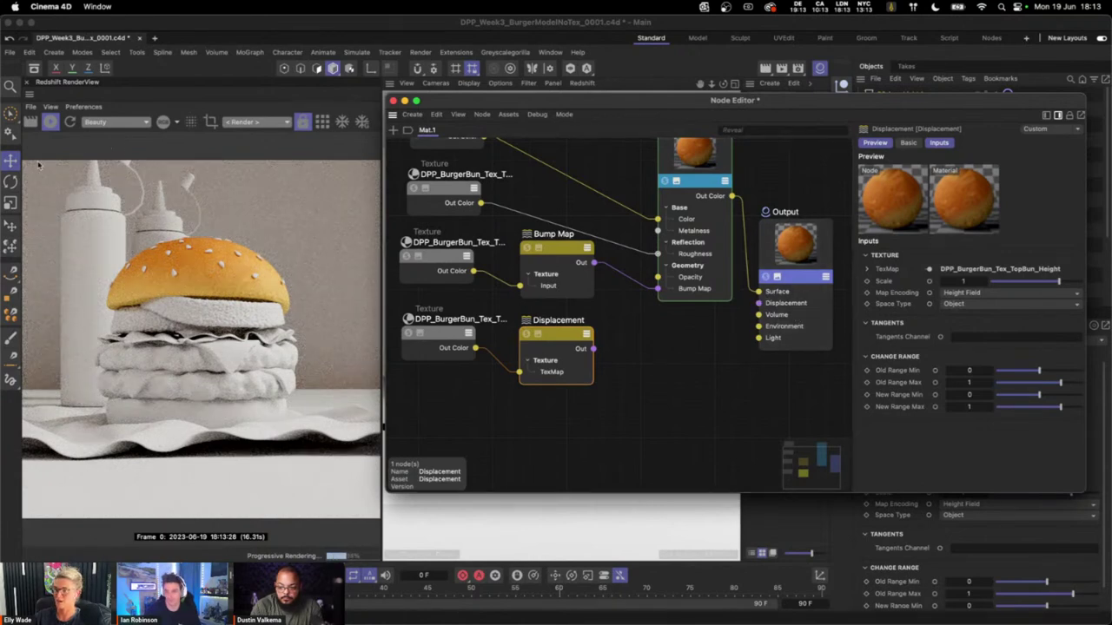
left_click_drag(593, 348, 763, 308)
- Add a Redshift Object tag to TopBun_High.1
left_click(392, 101)
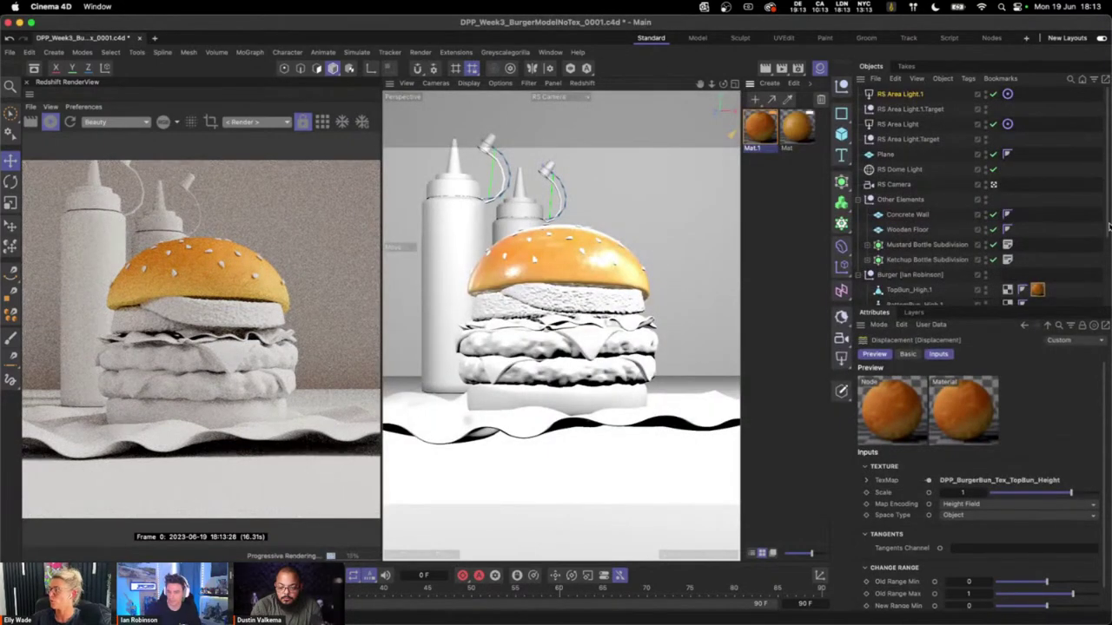
scroll(1108, 228, "down", 5)
left_click(917, 196)
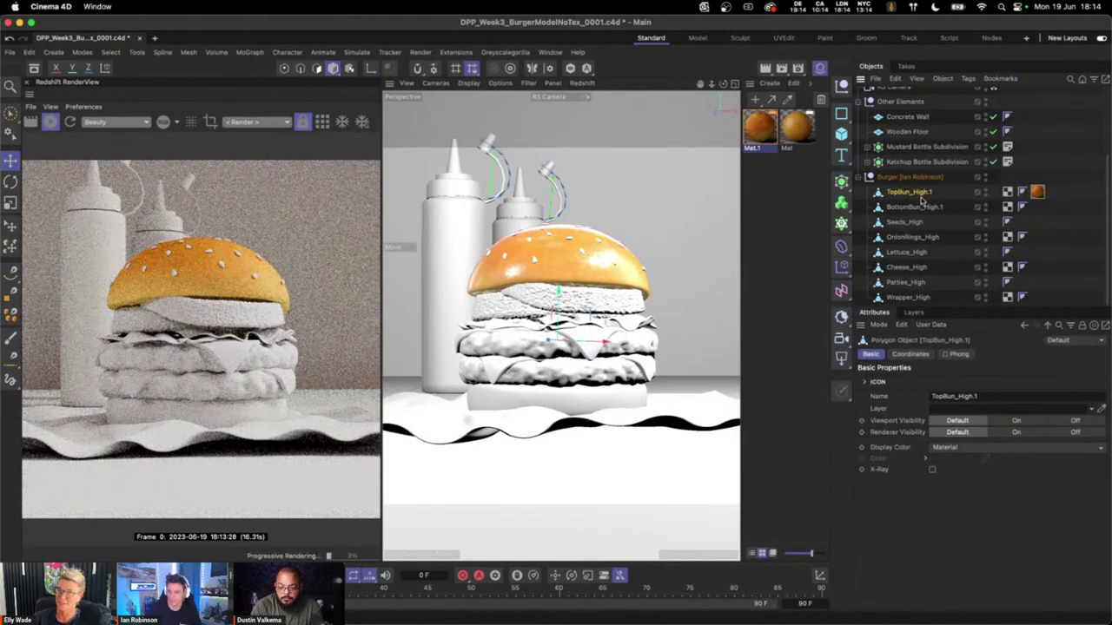
right_click(911, 192)
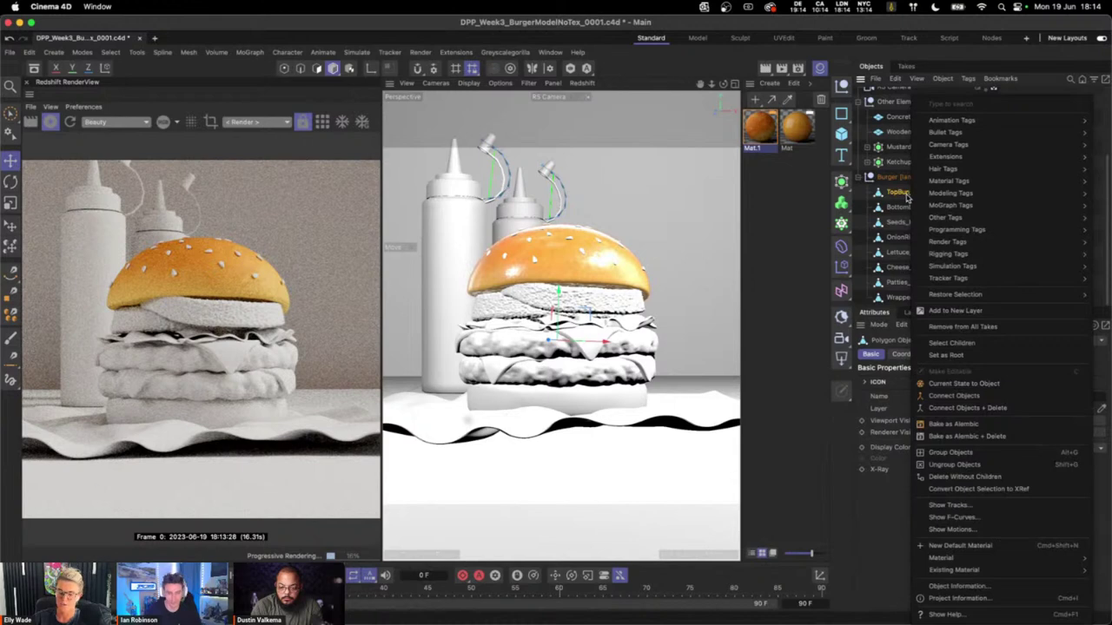
type("rs")
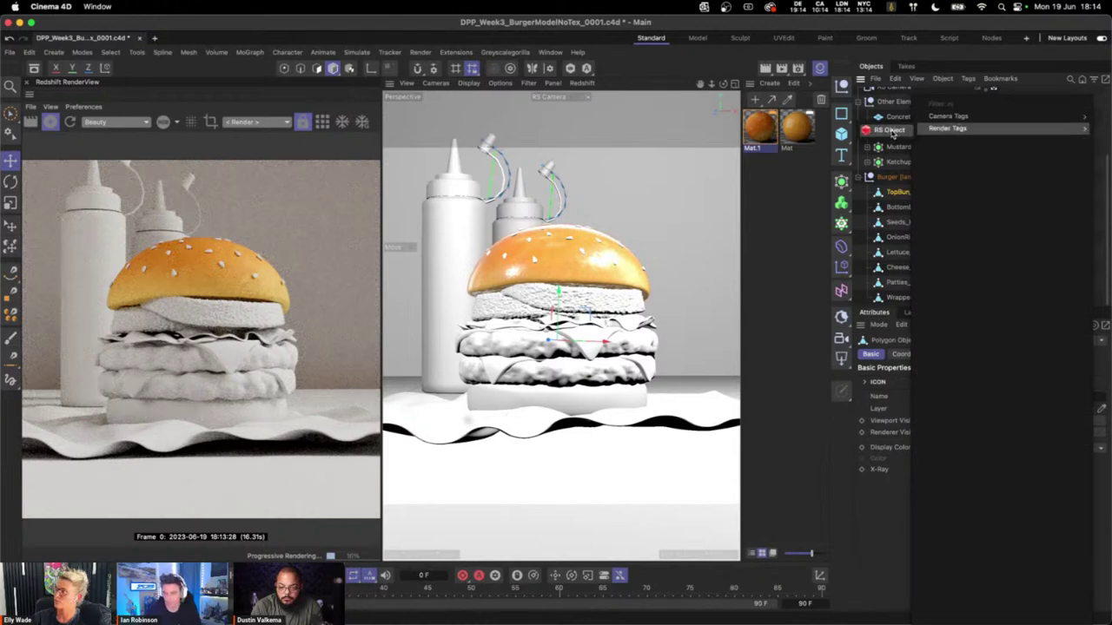
left_click(892, 131)
- Override the tag's geometry, enabling tessellation and displacement with a displacement scale of 0.1
left_click(946, 354)
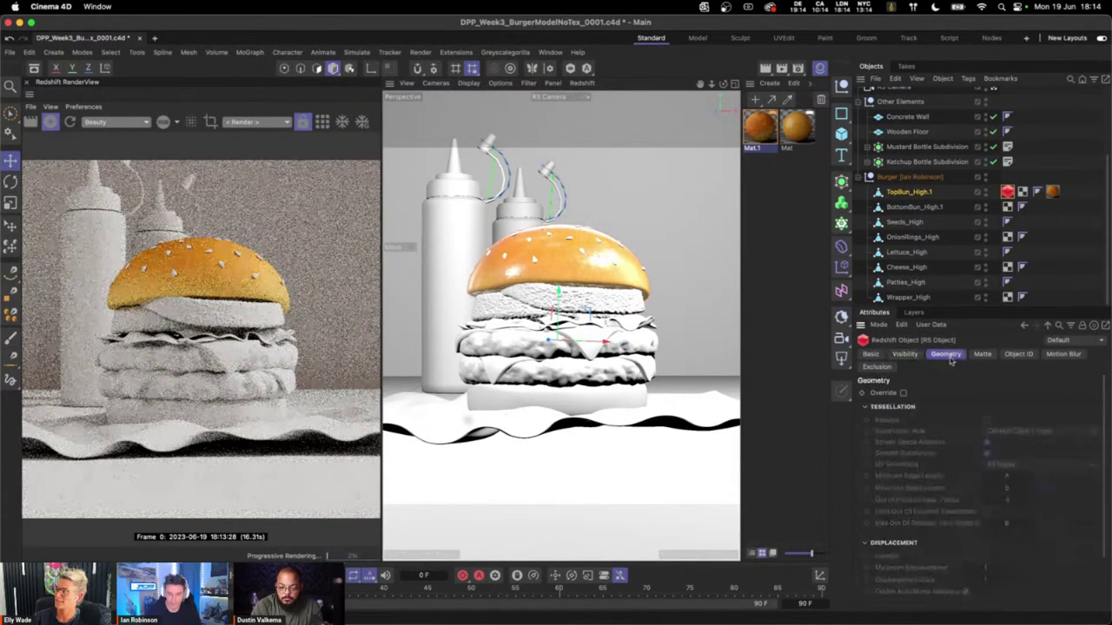
left_click(902, 392)
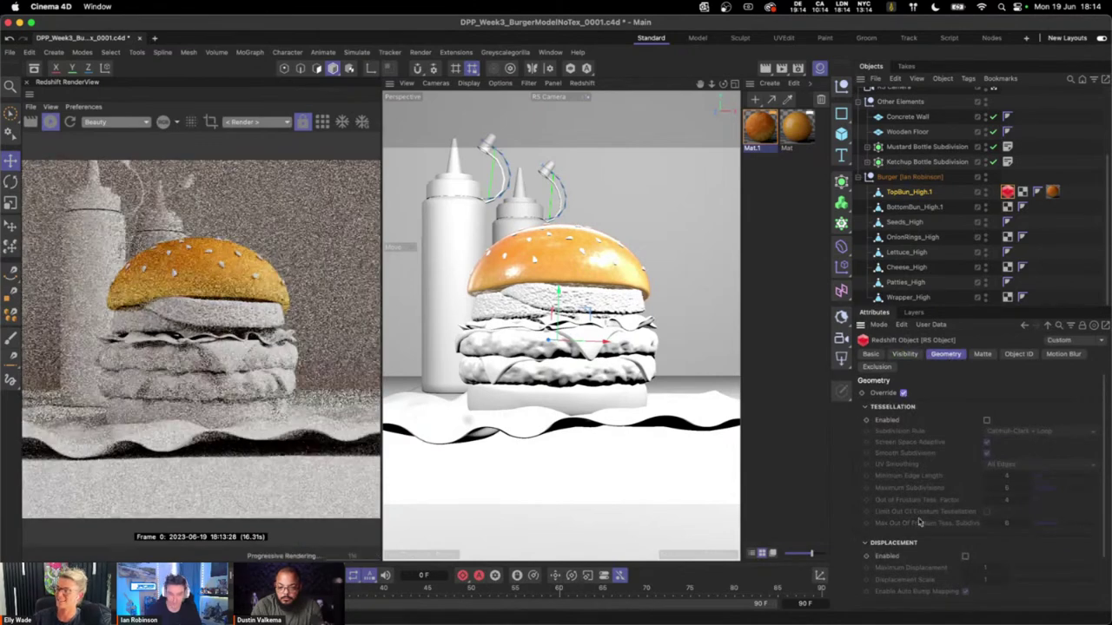
left_click(987, 420)
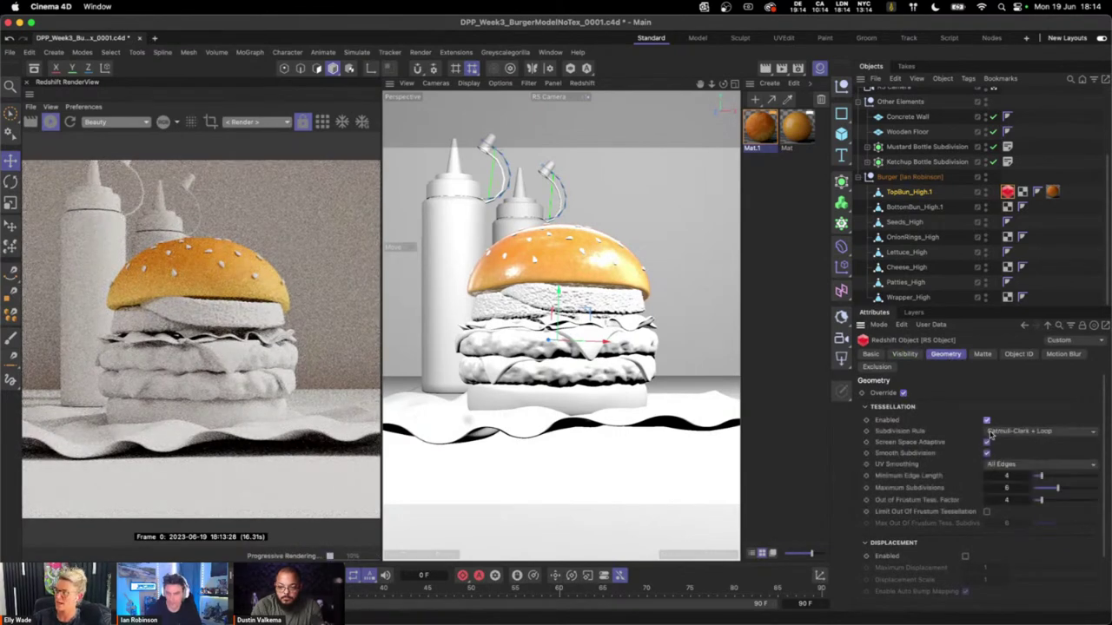
left_click(964, 556)
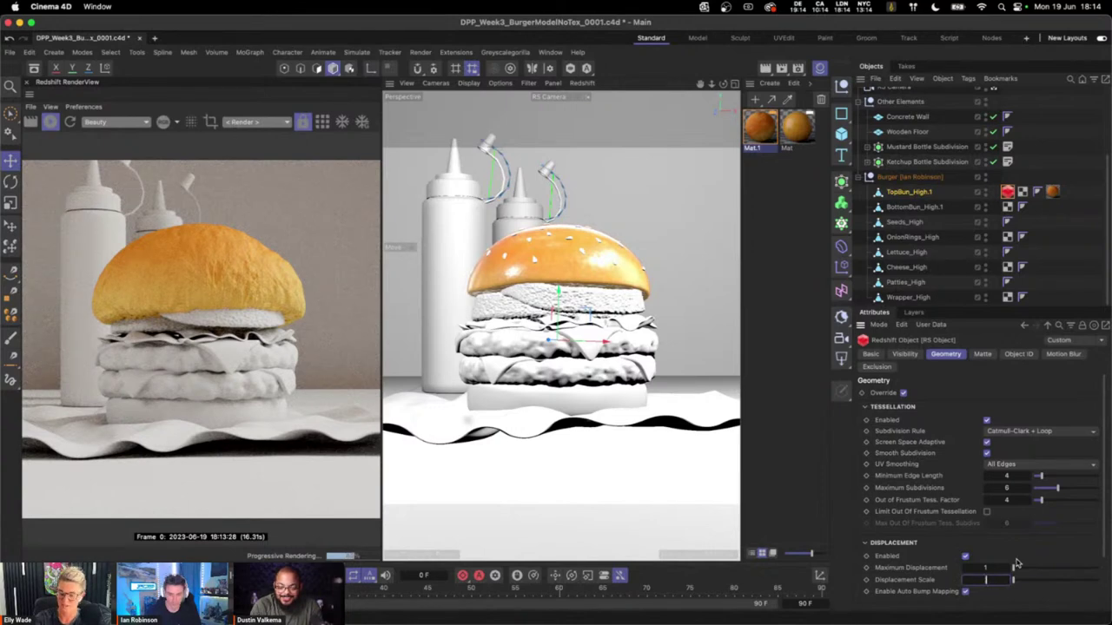
type("0.2")
key("Return")
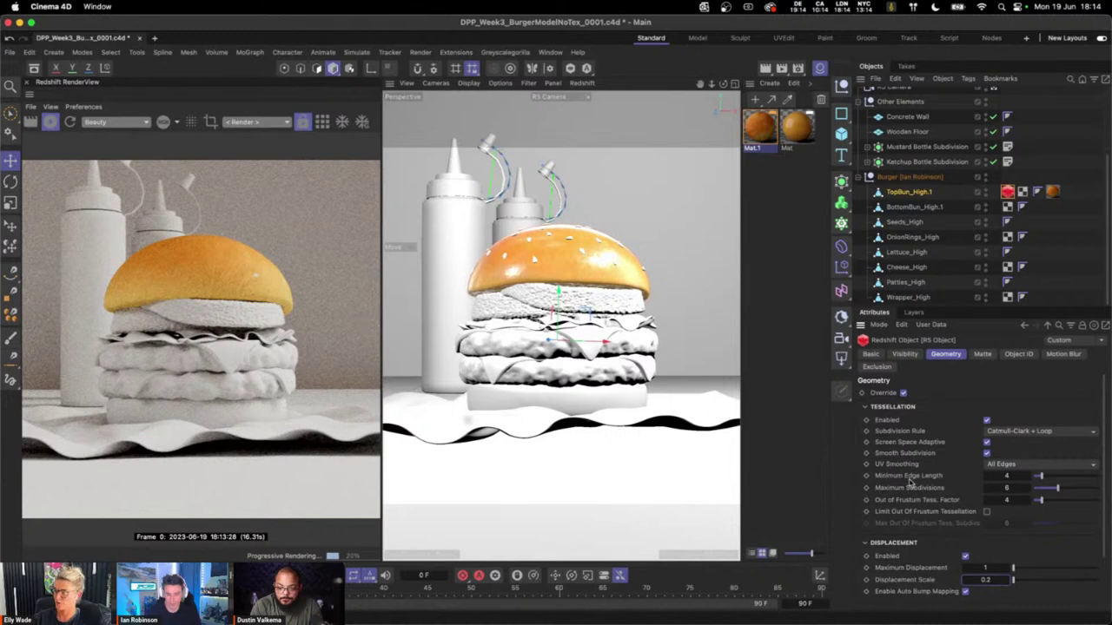
left_click(992, 580)
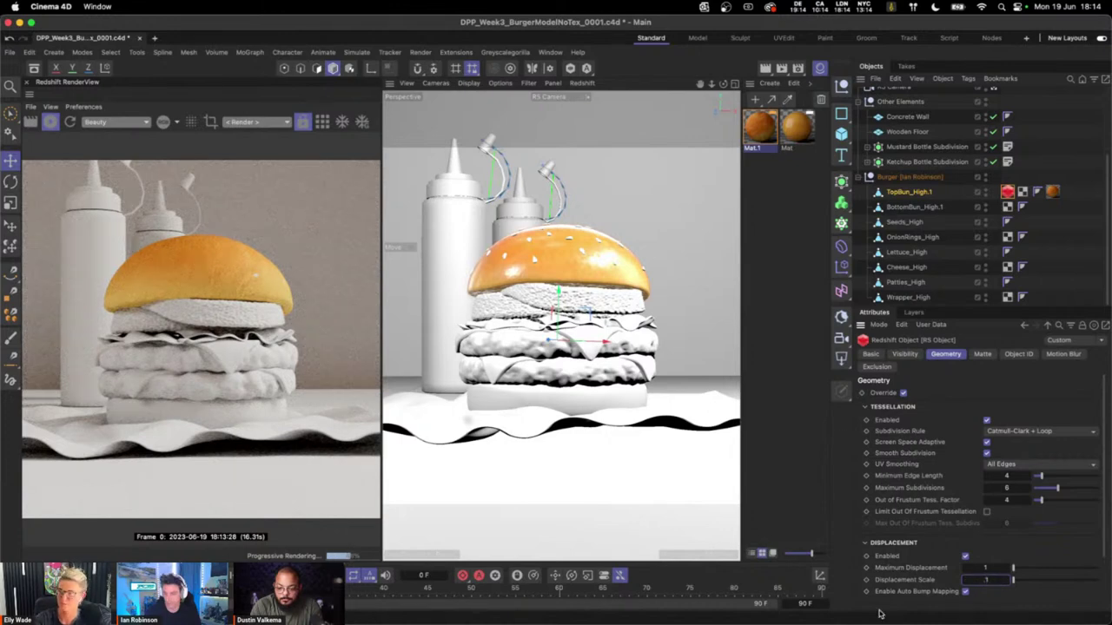
type(".1")
key("Return")
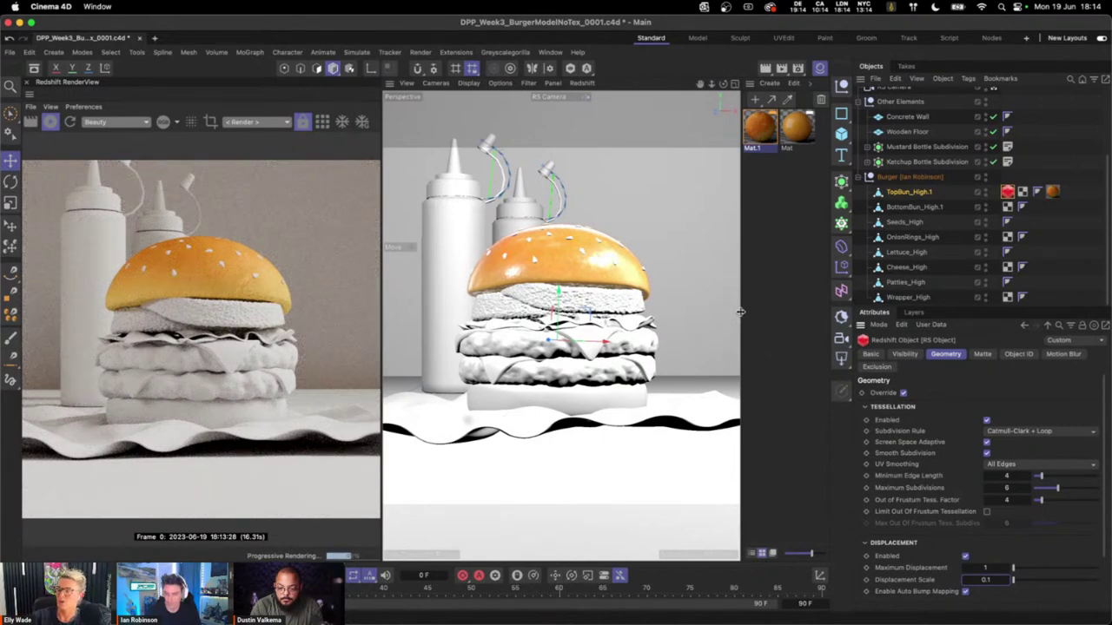
double_click(761, 139)
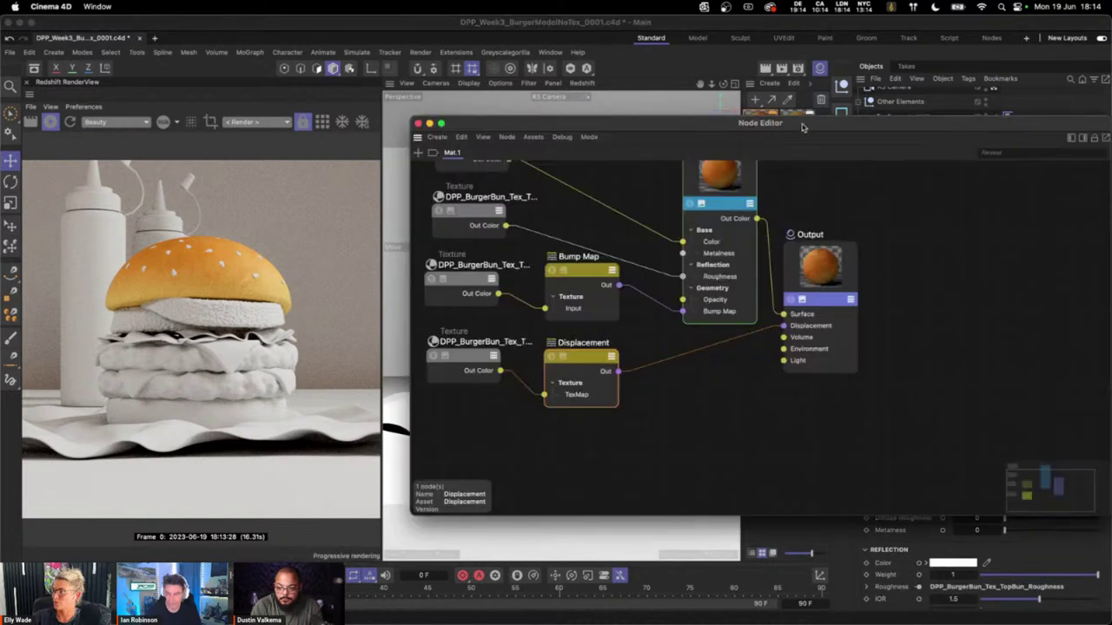
- Reposition the node graph window and nudge the RS Standard node up-left
left_click_drag(804, 120, 688, 85)
middle_click_drag(687, 168, 713, 248)
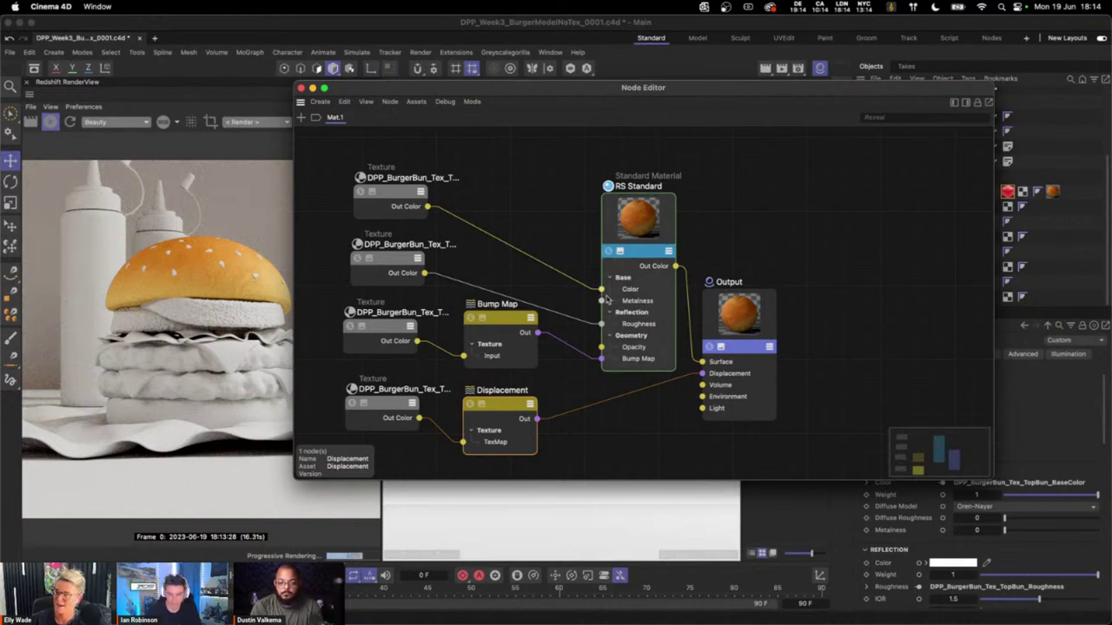
left_click(660, 213)
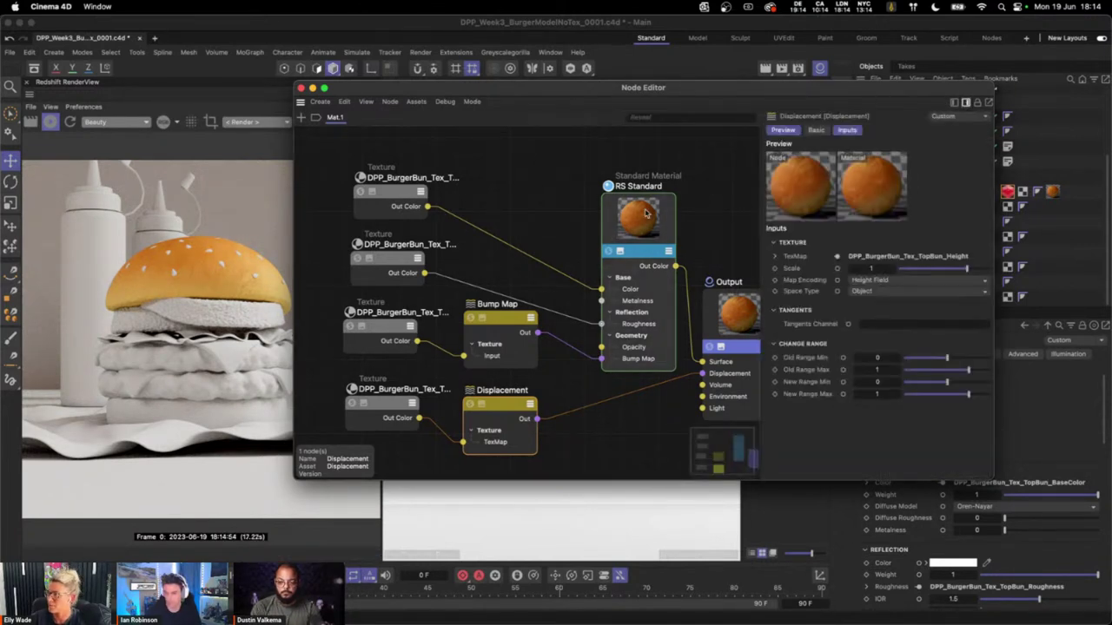
left_click_drag(647, 213, 637, 209)
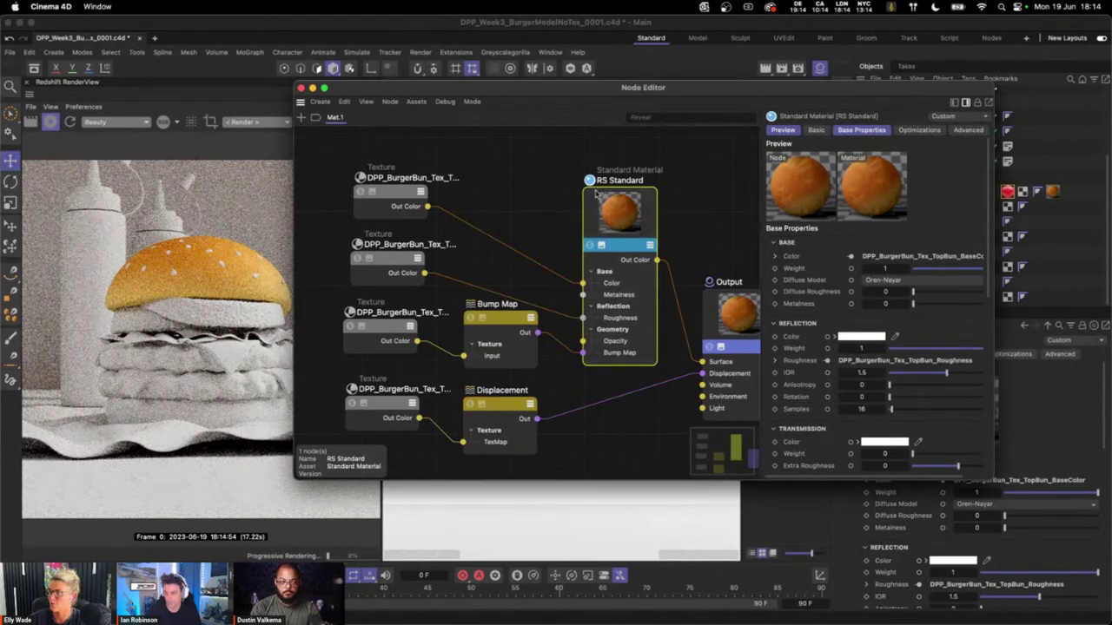
left_click_drag(560, 157, 669, 380)
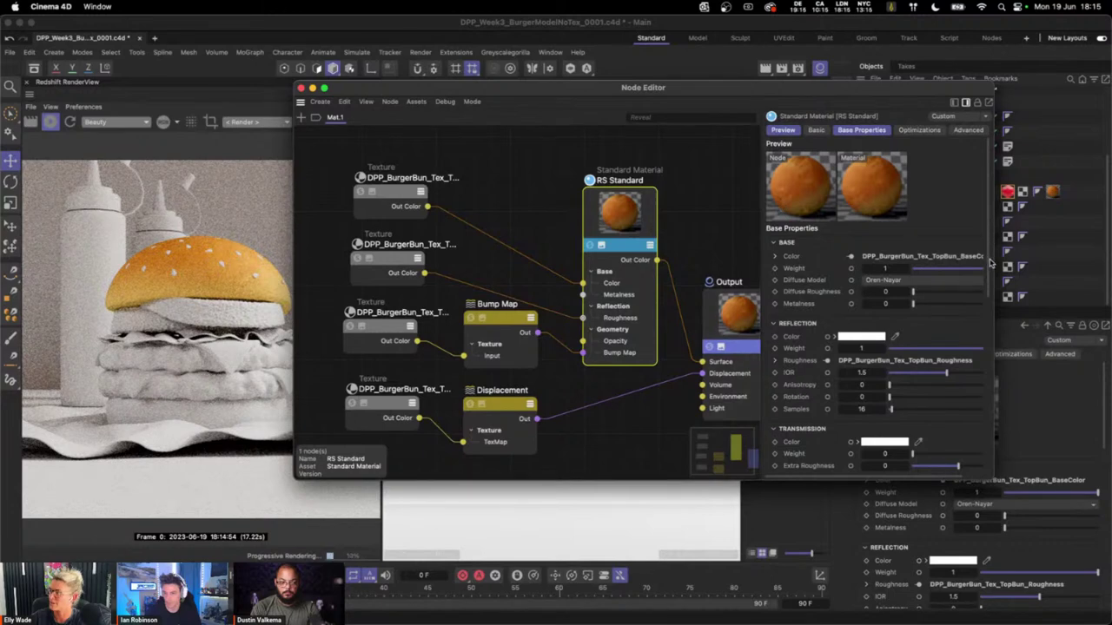
left_click_drag(990, 262, 986, 412)
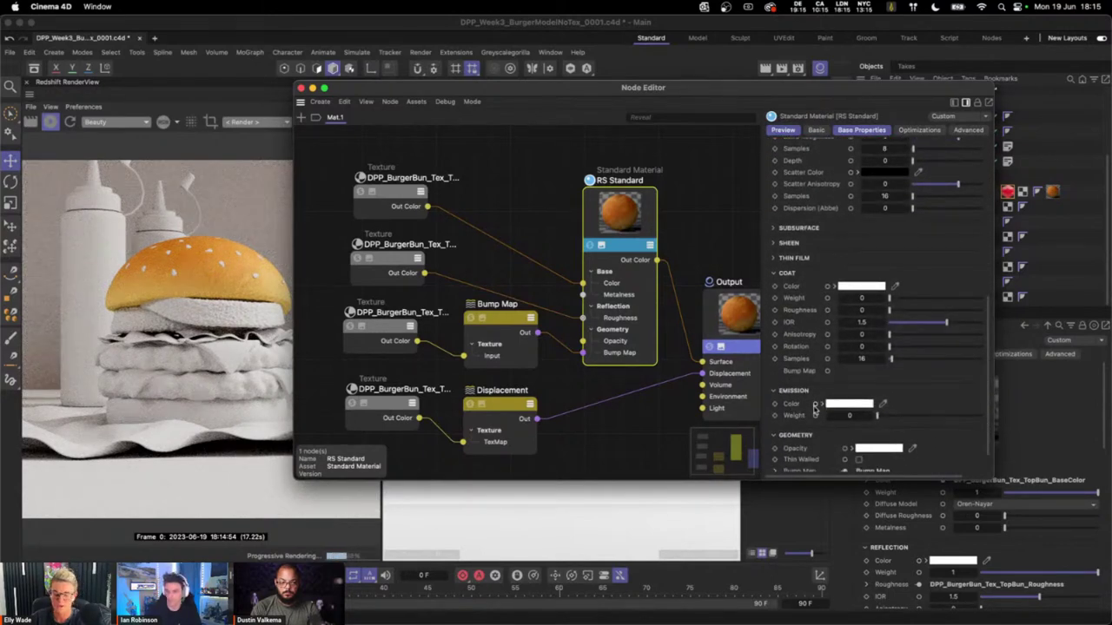
- Expose RS Standard's Emission Color and Subsurface Color inputs, then close the graph and stop rendering
left_click(816, 404)
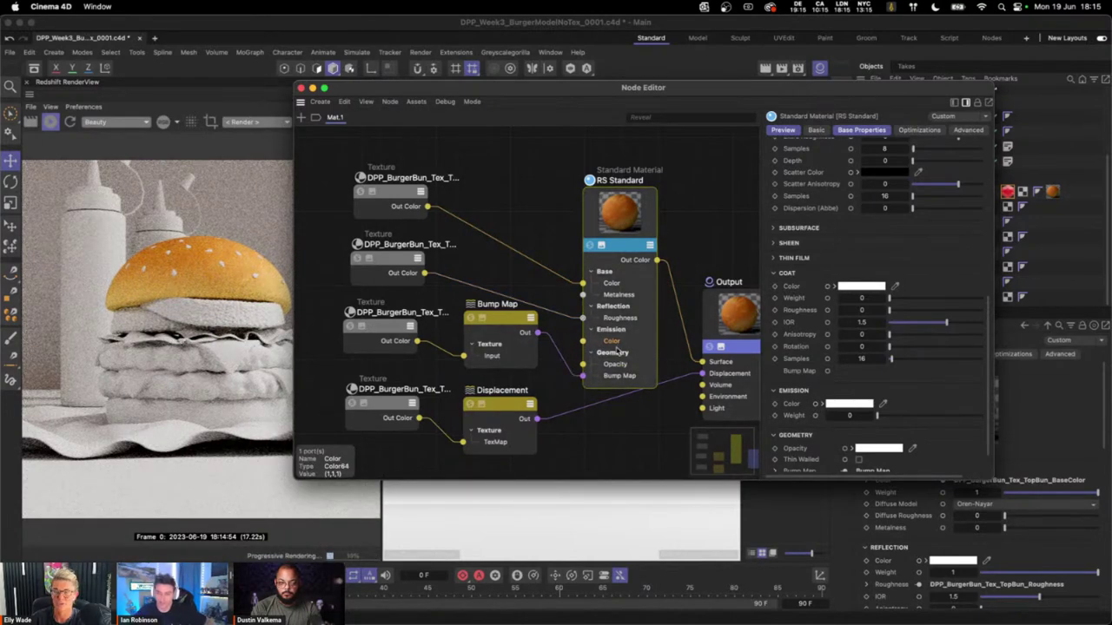
left_click(775, 228)
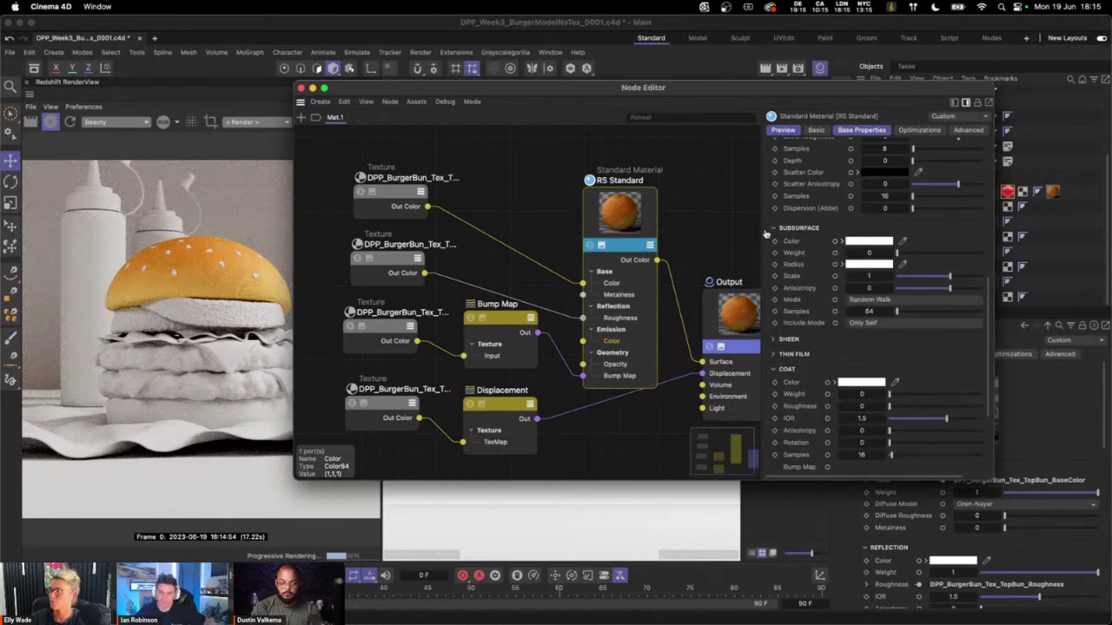
left_click(834, 243)
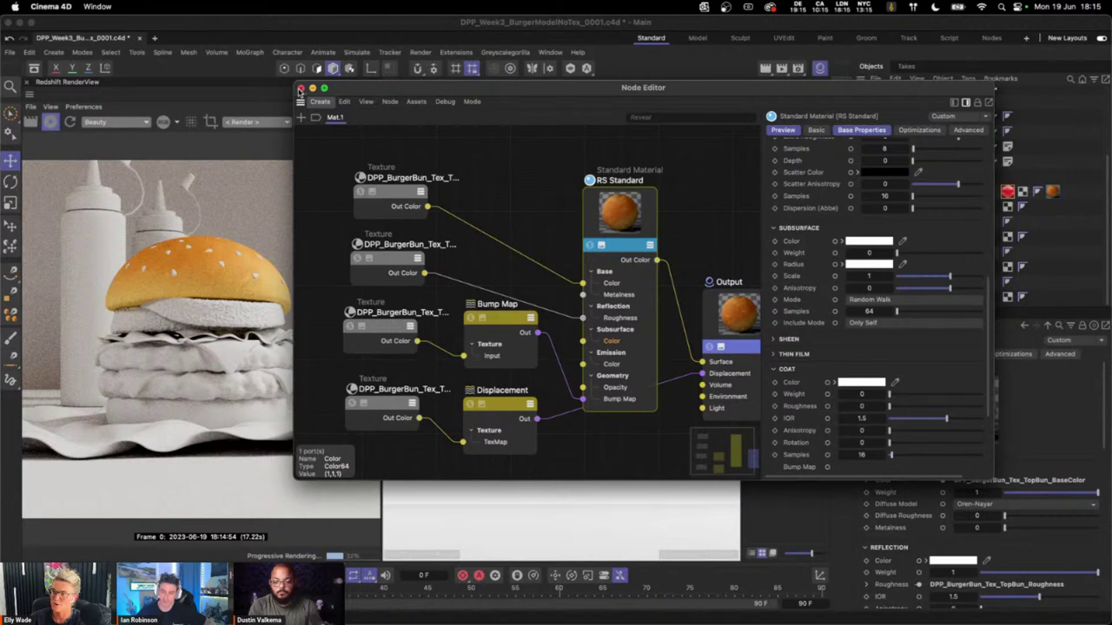
left_click_drag(318, 163, 421, 391)
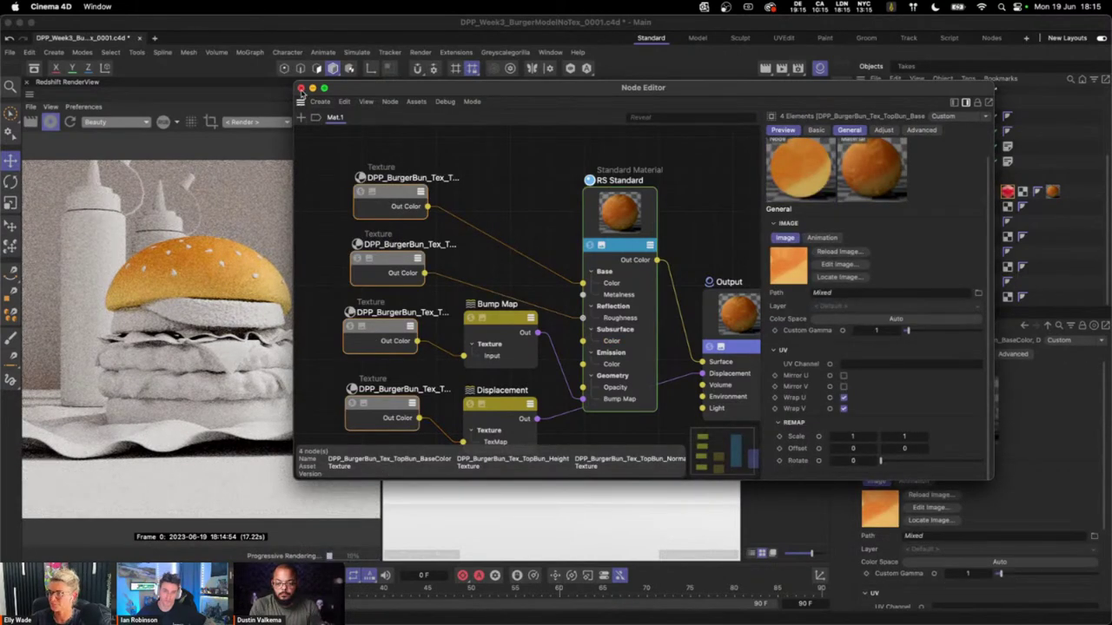
left_click(300, 88)
left_click(52, 125)
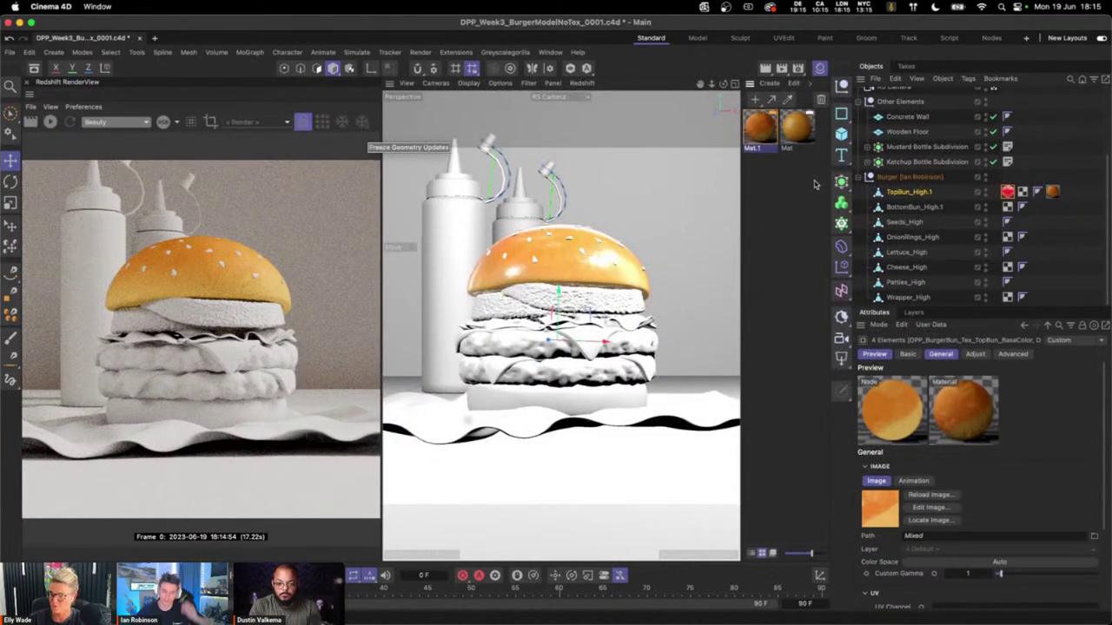
- Open the recent project Cheeseburger_SceneFull.c4d
left_click(10, 52)
mouse_move(80, 114)
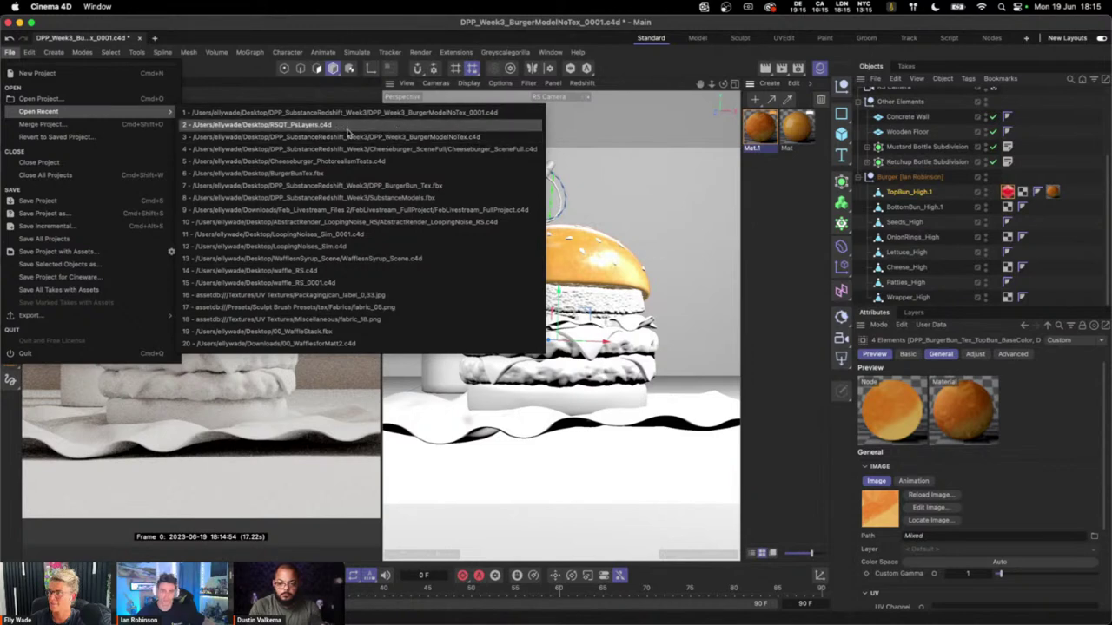
left_click(456, 151)
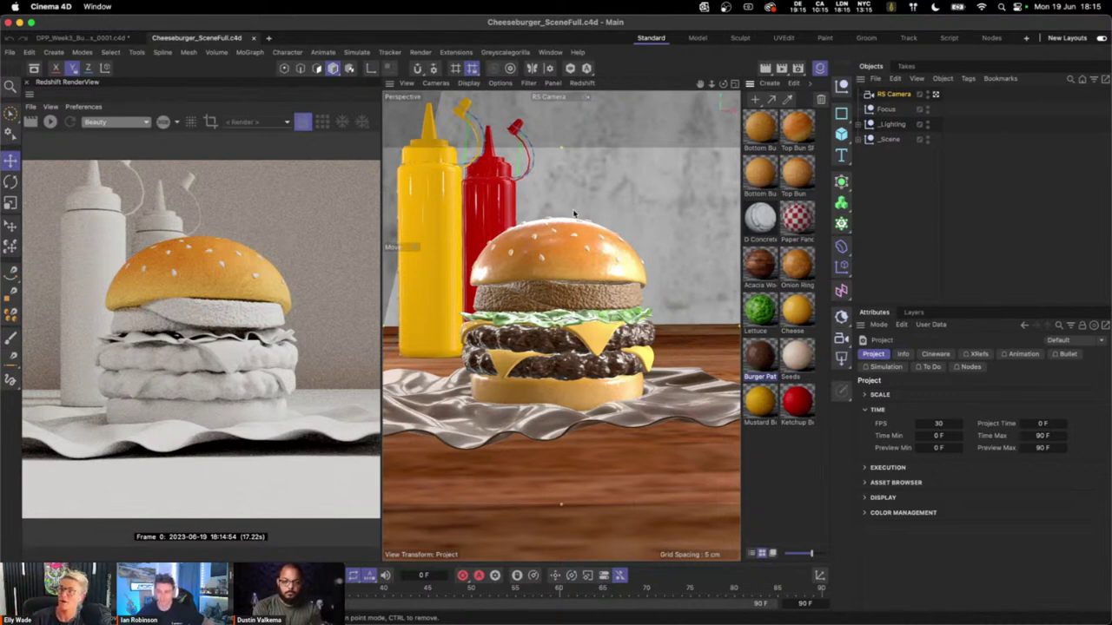
- Start a Redshift render of the full cheeseburger scene
left_click(51, 121)
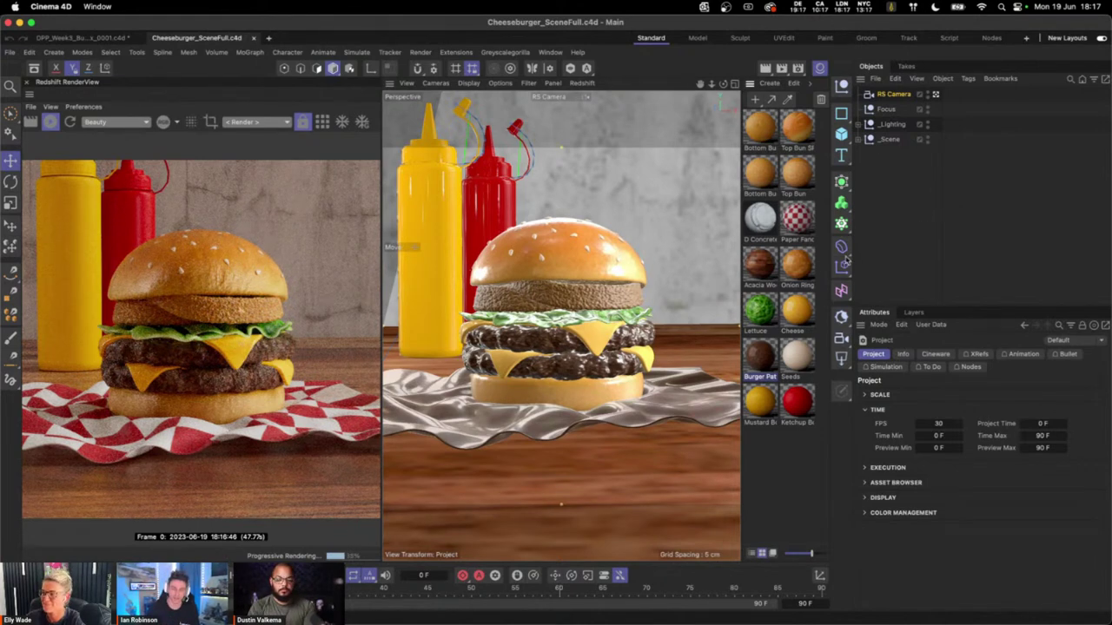
- Open the Burger Patties material's node graph and arrange the editor to show its nodes
double_click(761, 356)
left_click_drag(770, 243, 668, 99)
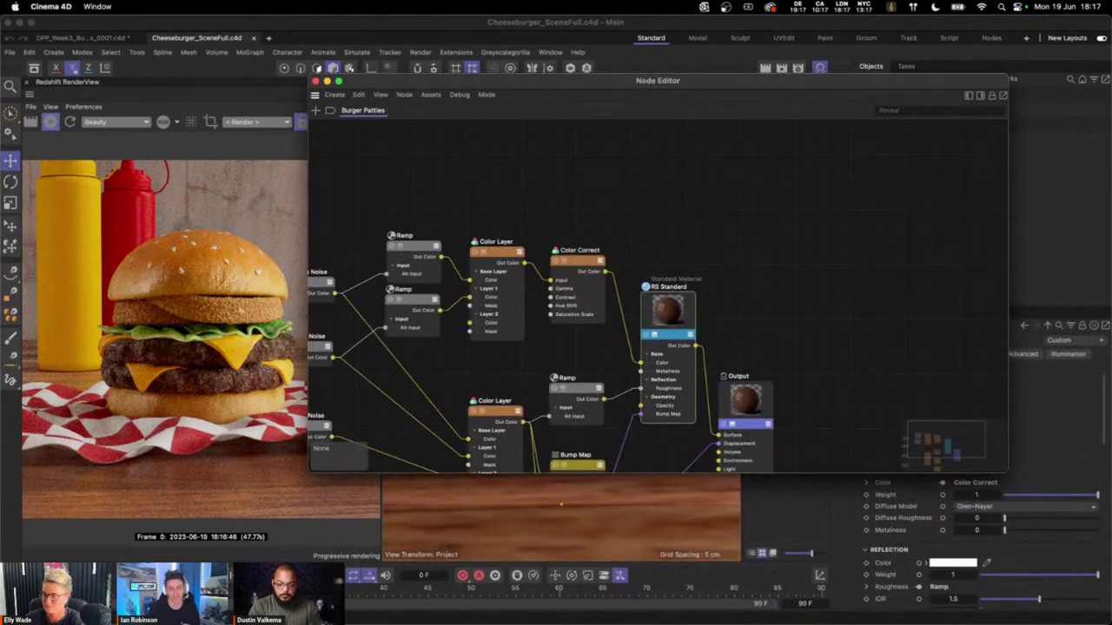
middle_click_drag(700, 241, 778, 162)
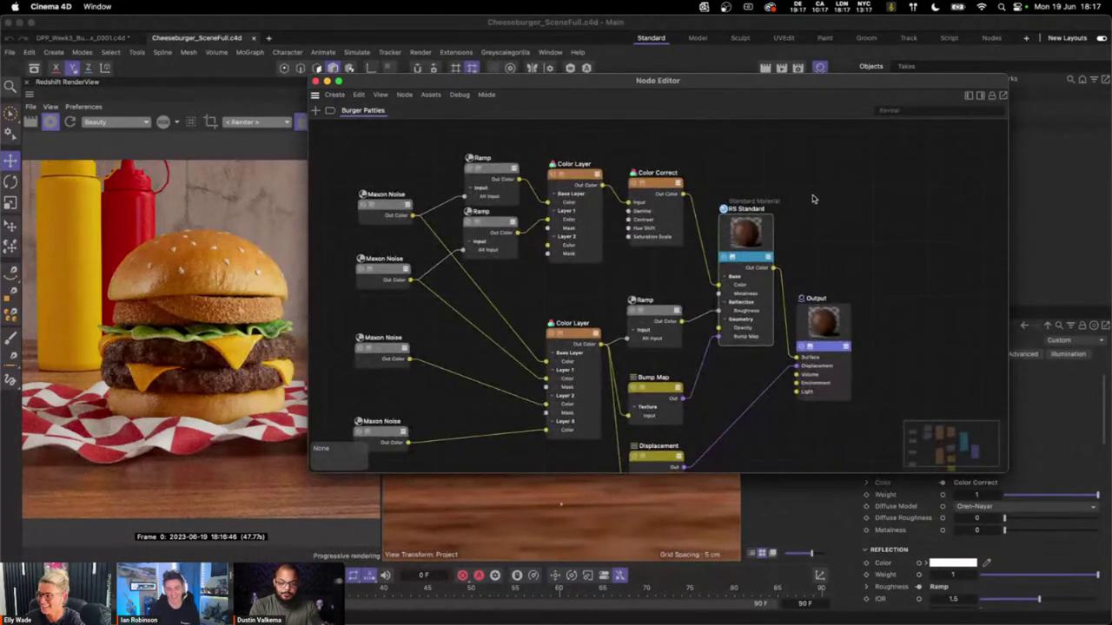
middle_click_drag(813, 199, 802, 179)
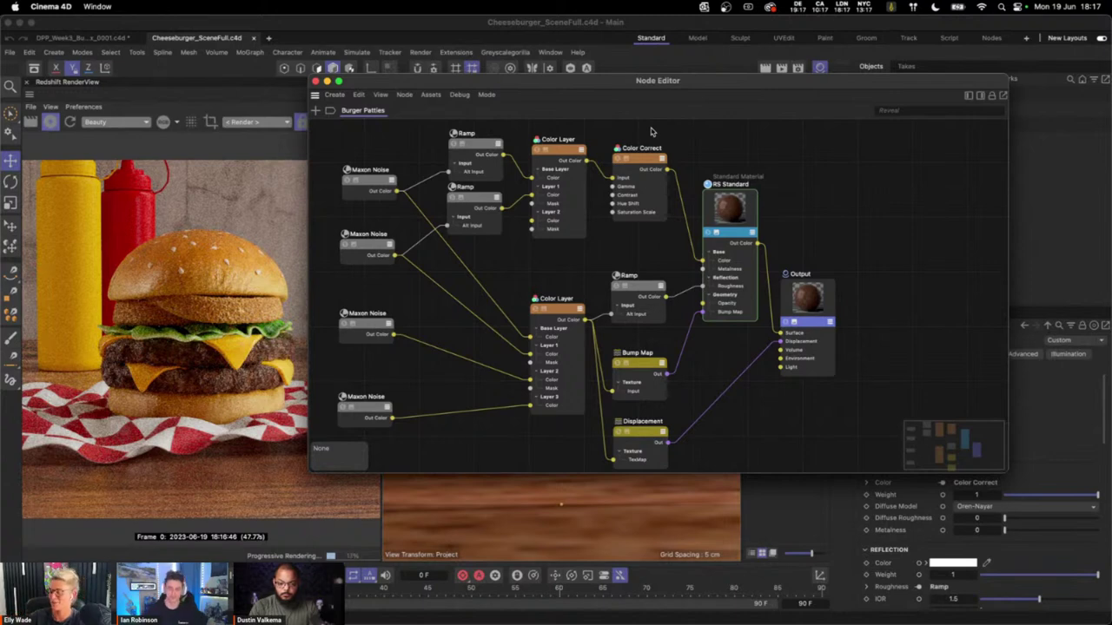
left_click_drag(593, 87, 626, 88)
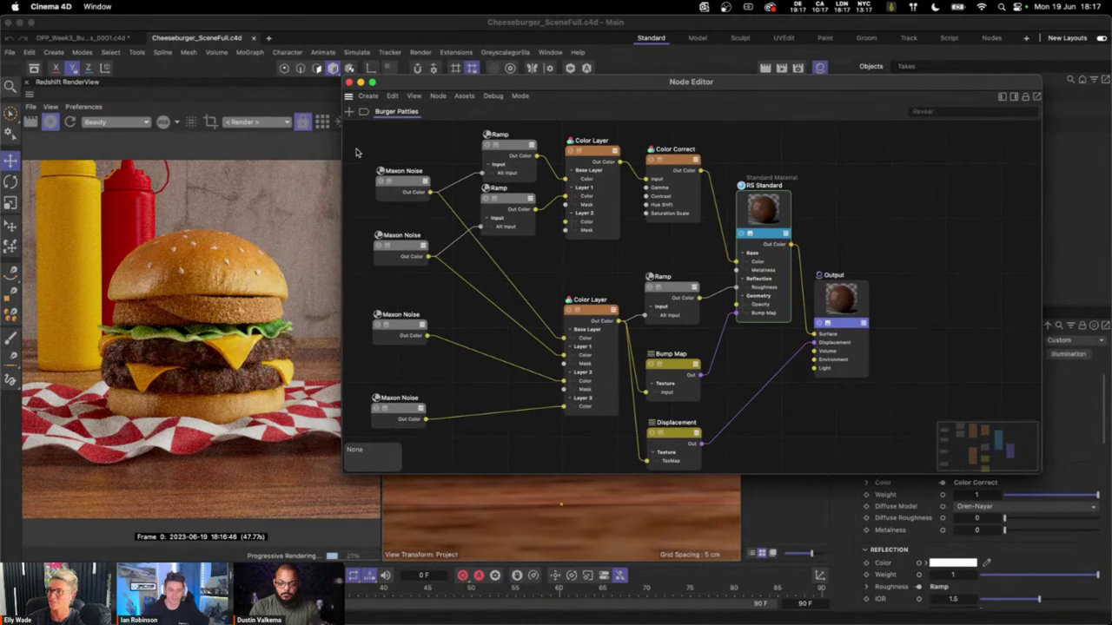
- Solo the top Maxon Noise node and expand its Output settings
left_click(1014, 96)
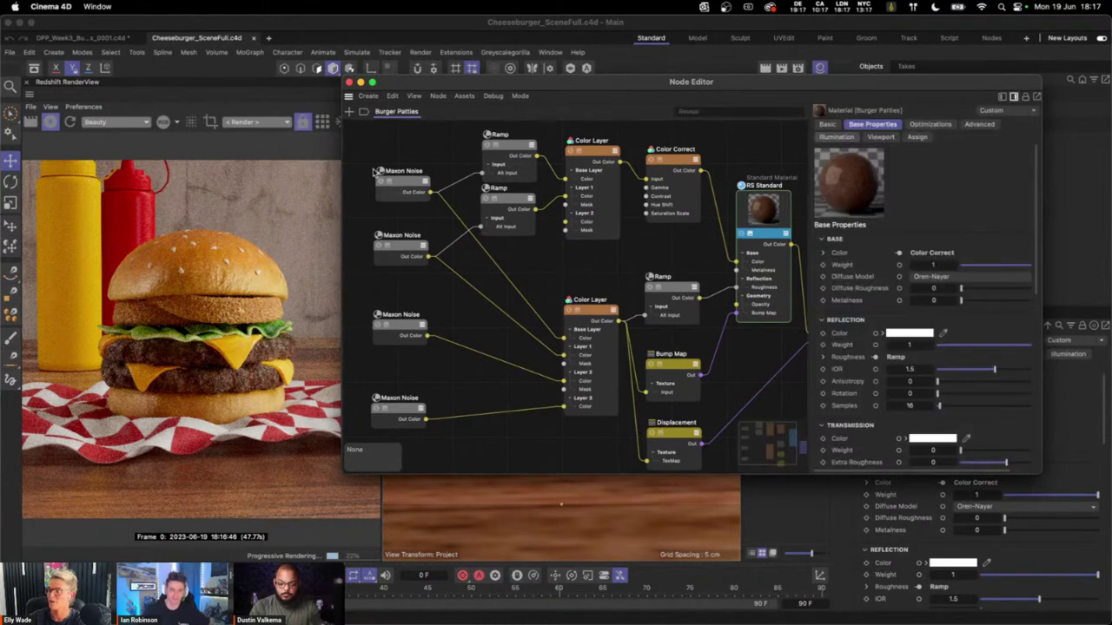
left_click(414, 180)
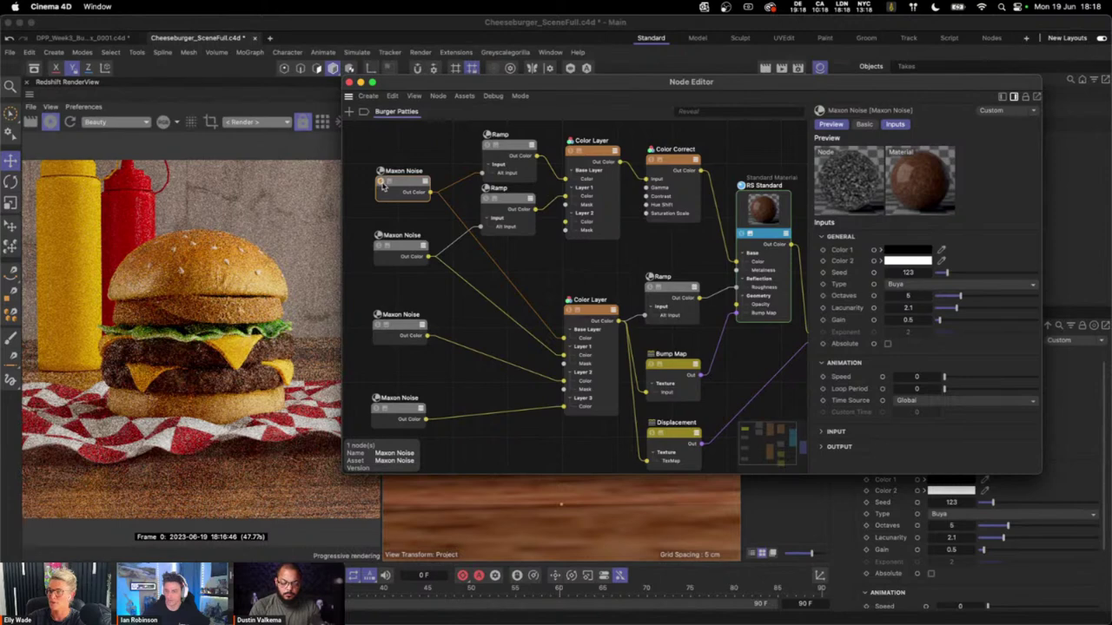
left_click(382, 184)
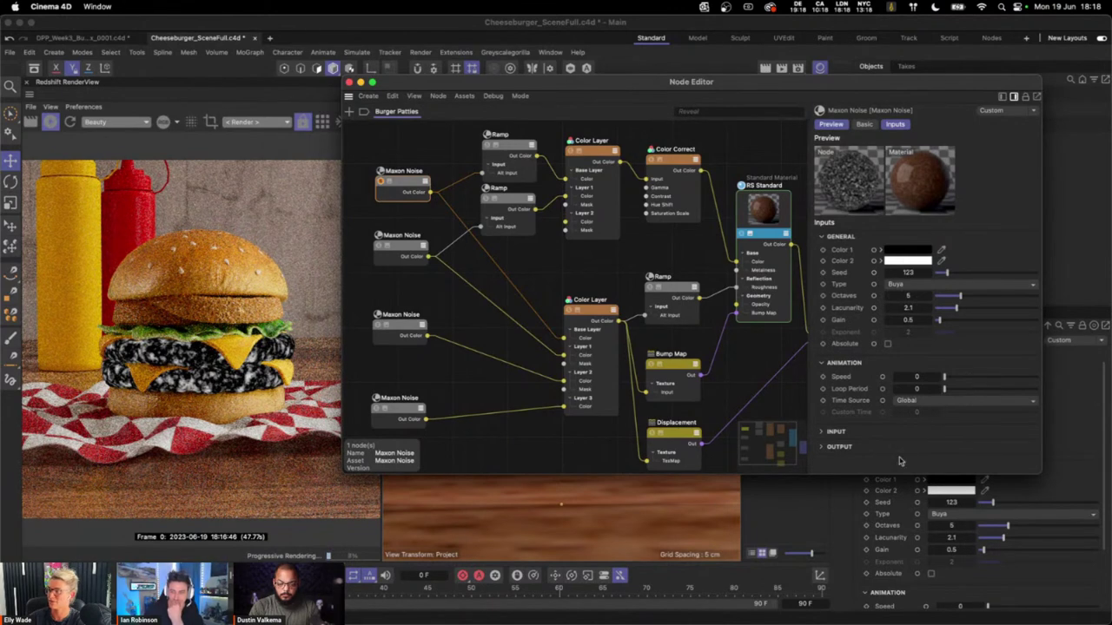
left_click(843, 446)
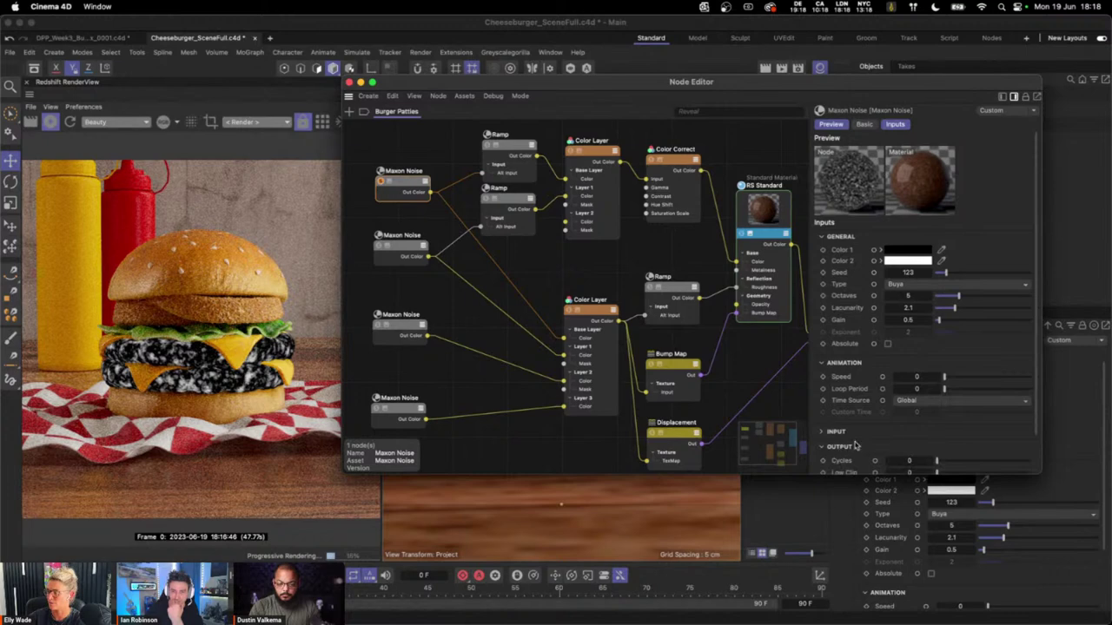
scroll(1039, 369, "down", 3)
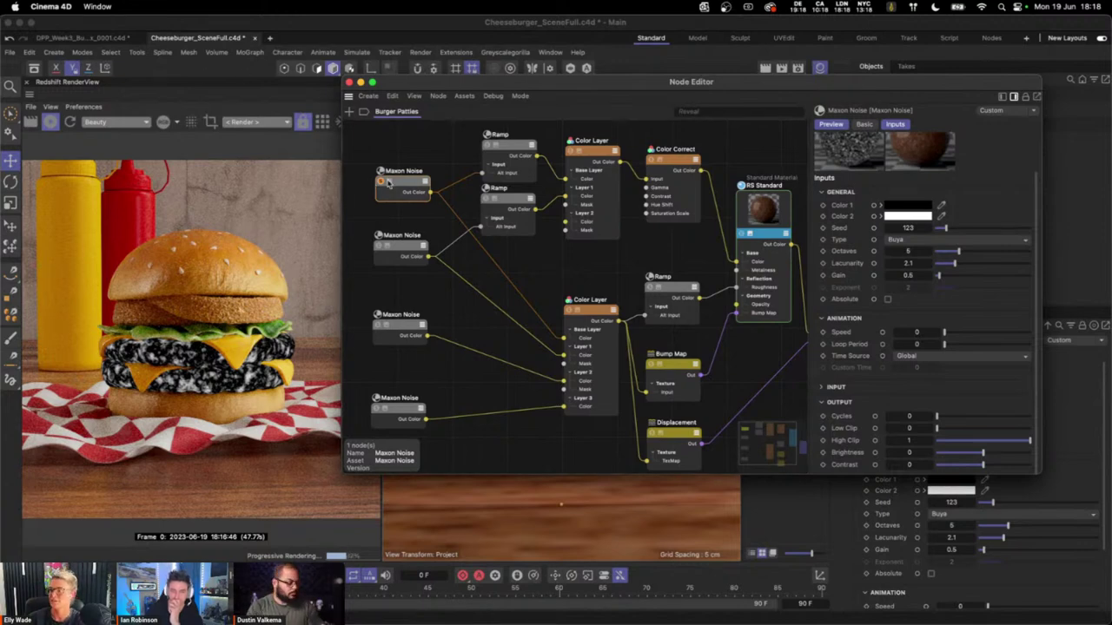
- Inspect the Ramp, Color Layer, Maxon Noise and Bump Map nodes, then close the Node Editor
left_click(512, 149)
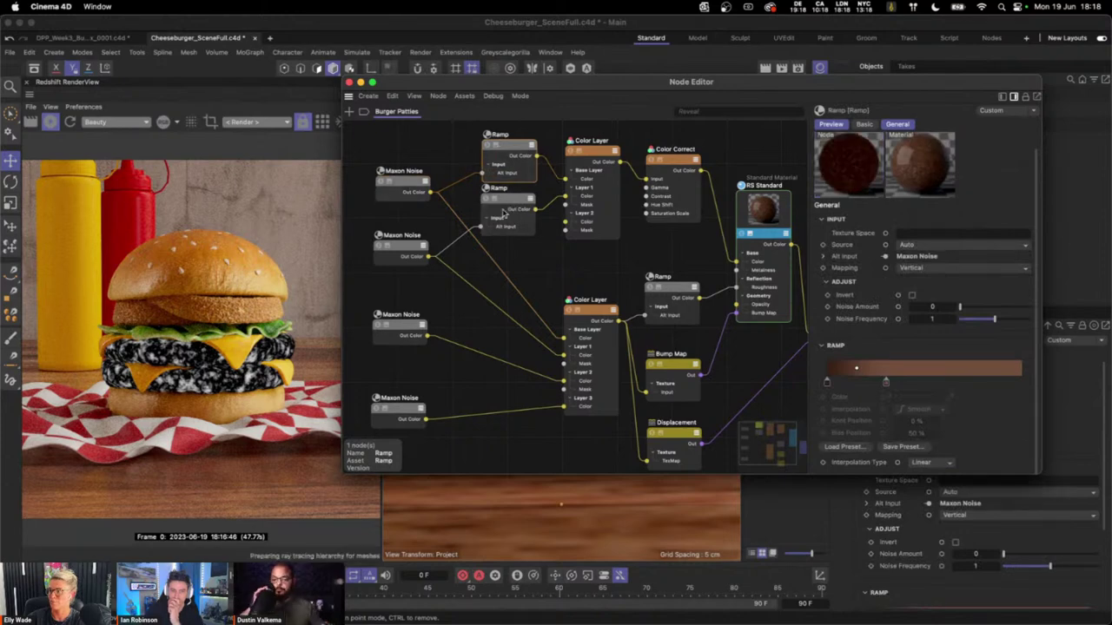
left_click(503, 213)
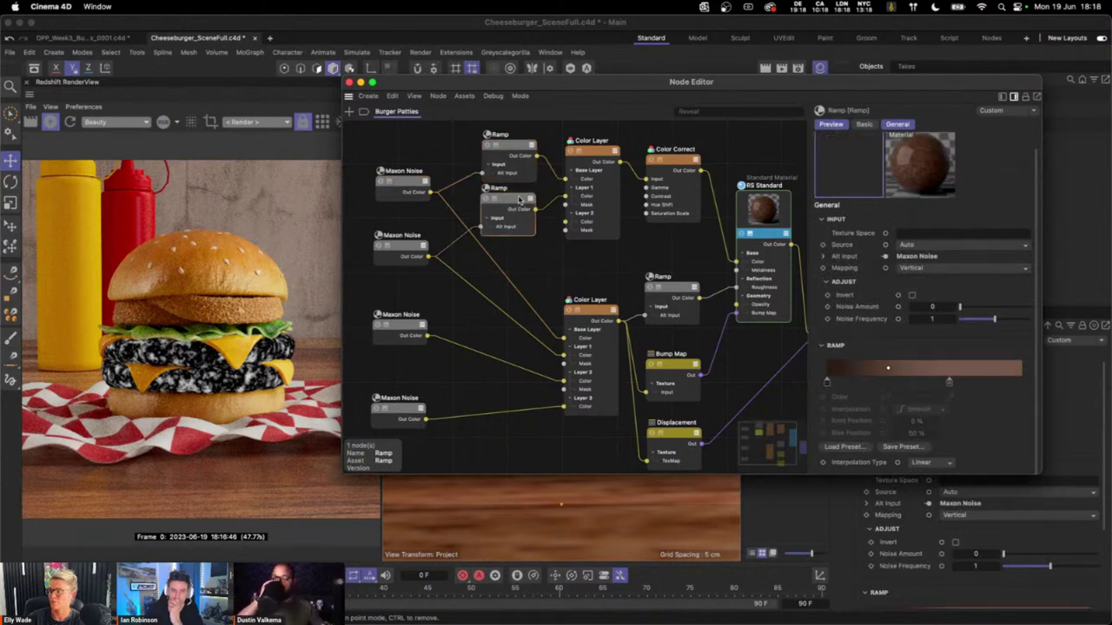
left_click(601, 155)
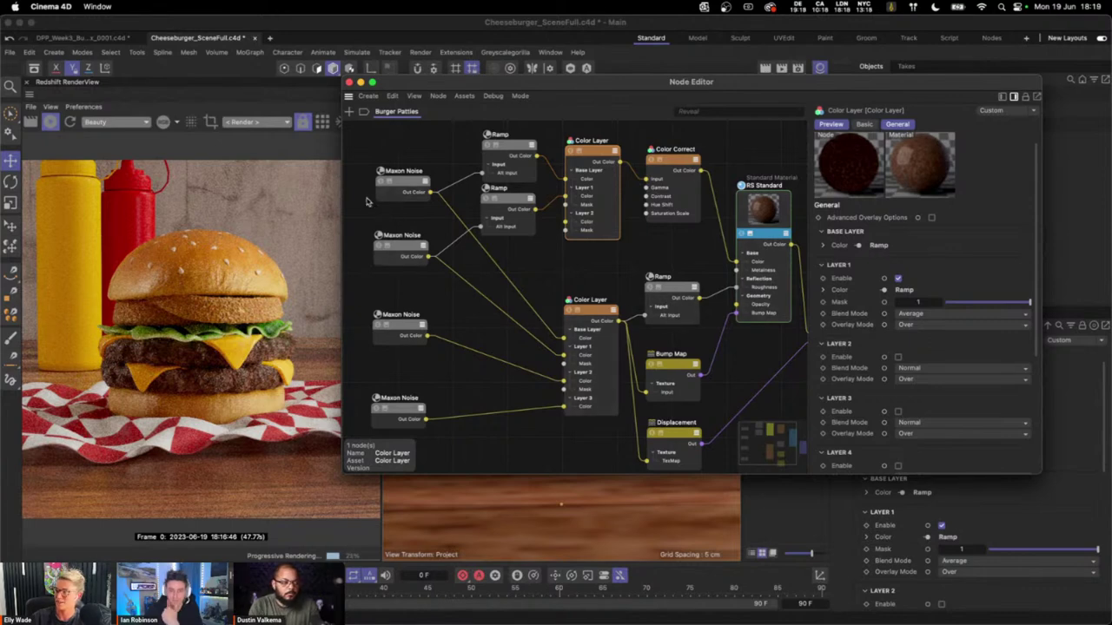
left_click_drag(353, 189, 409, 248)
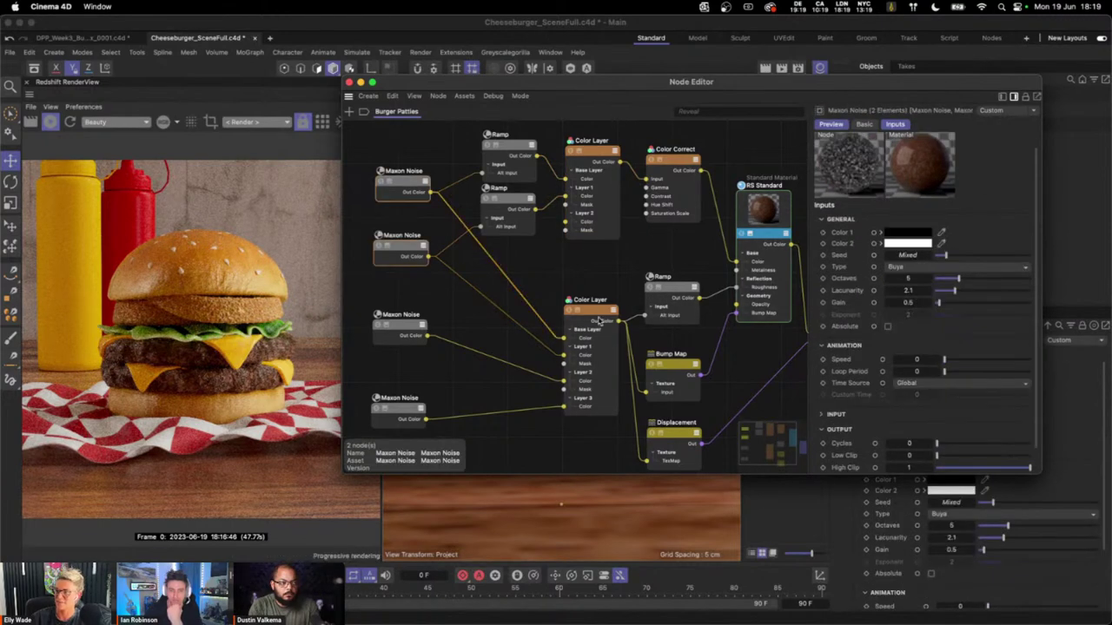
left_click_drag(591, 312, 589, 309)
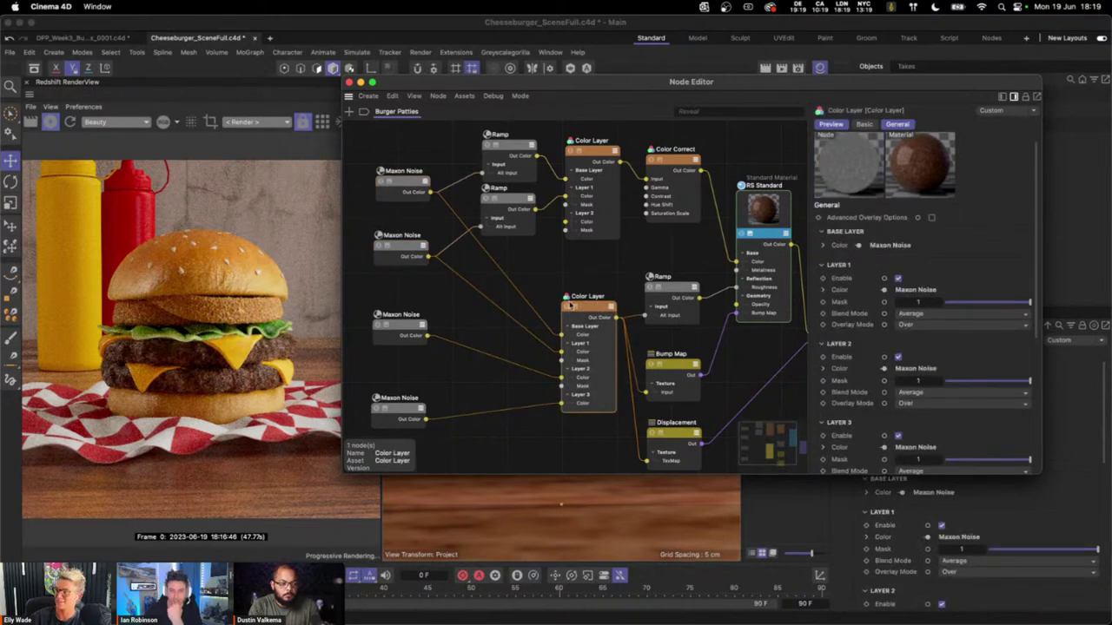
left_click(667, 392)
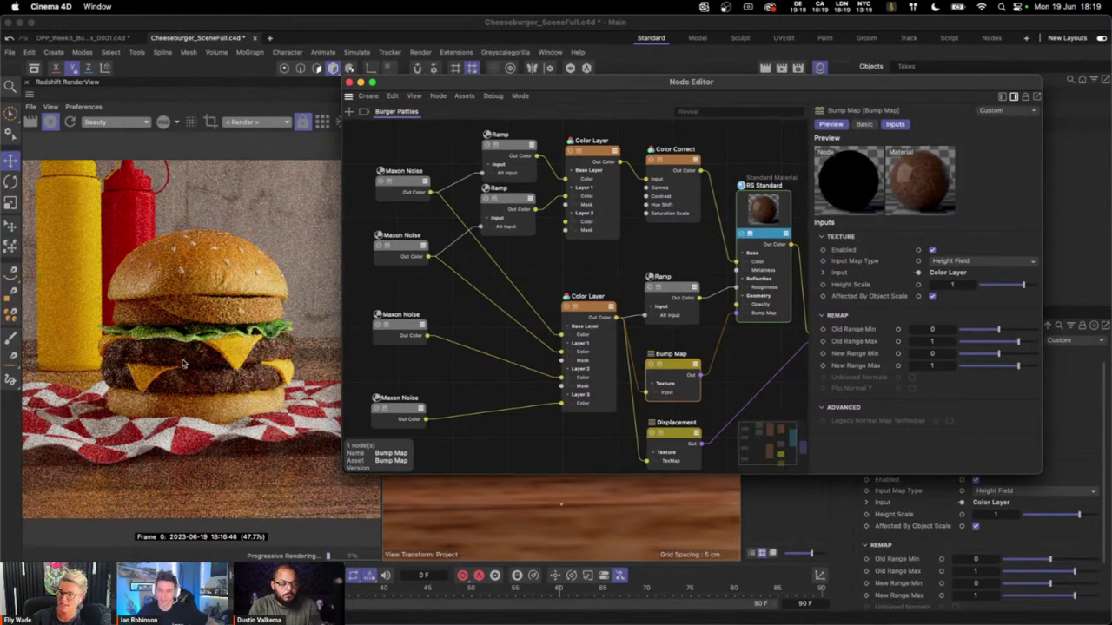
left_click(349, 82)
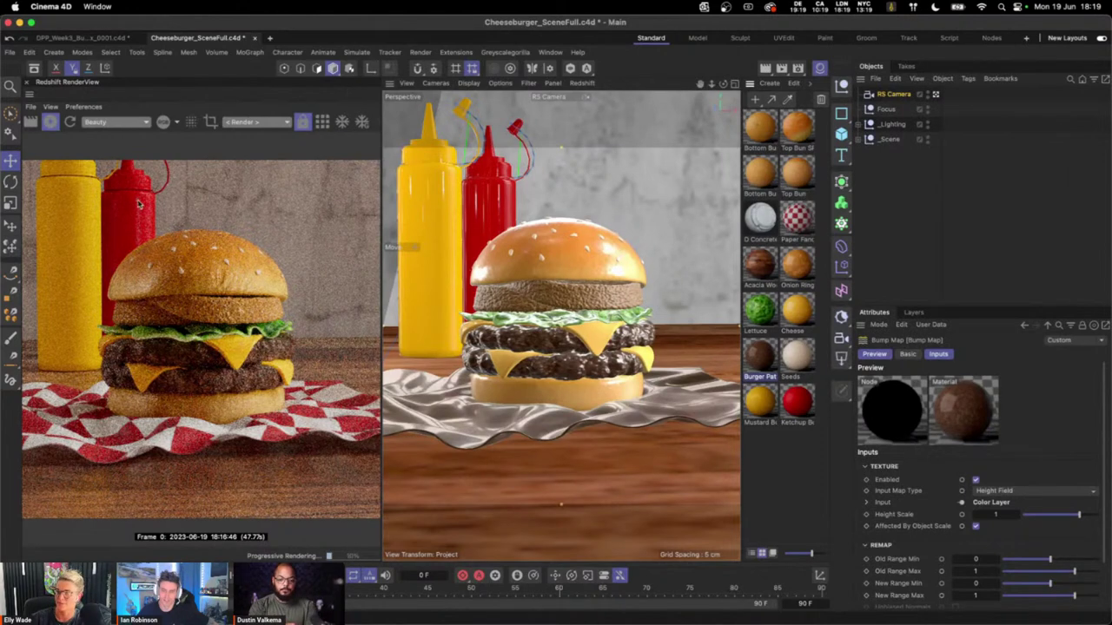
- Enable Bokeh in the RS Camera's Optical settings and stop the progressive render
left_click(860, 124)
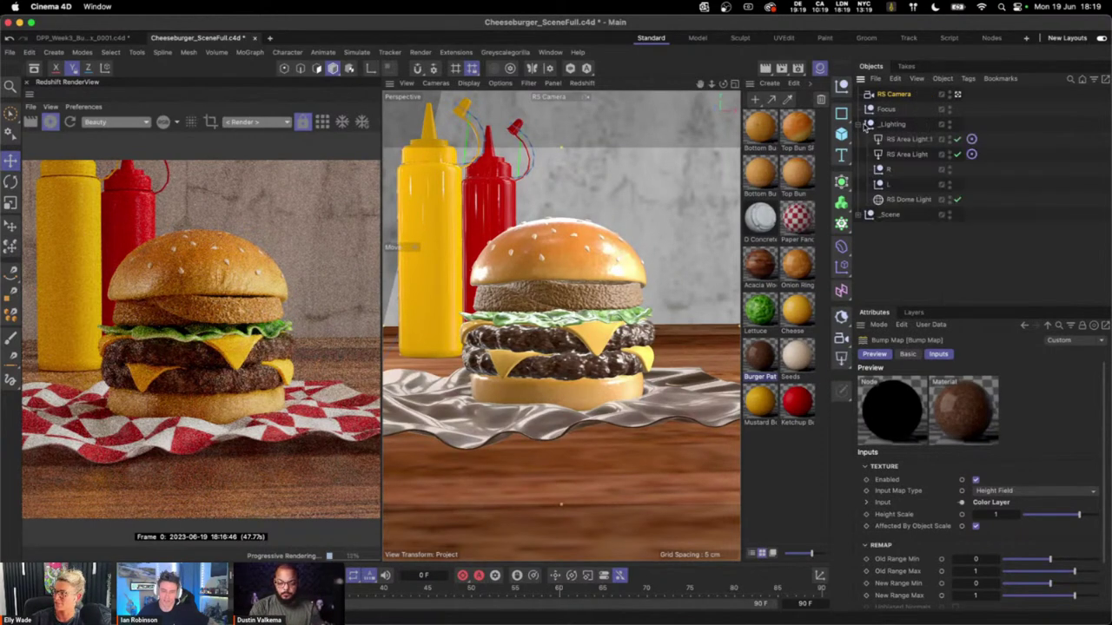
left_click(860, 126)
left_click(891, 95)
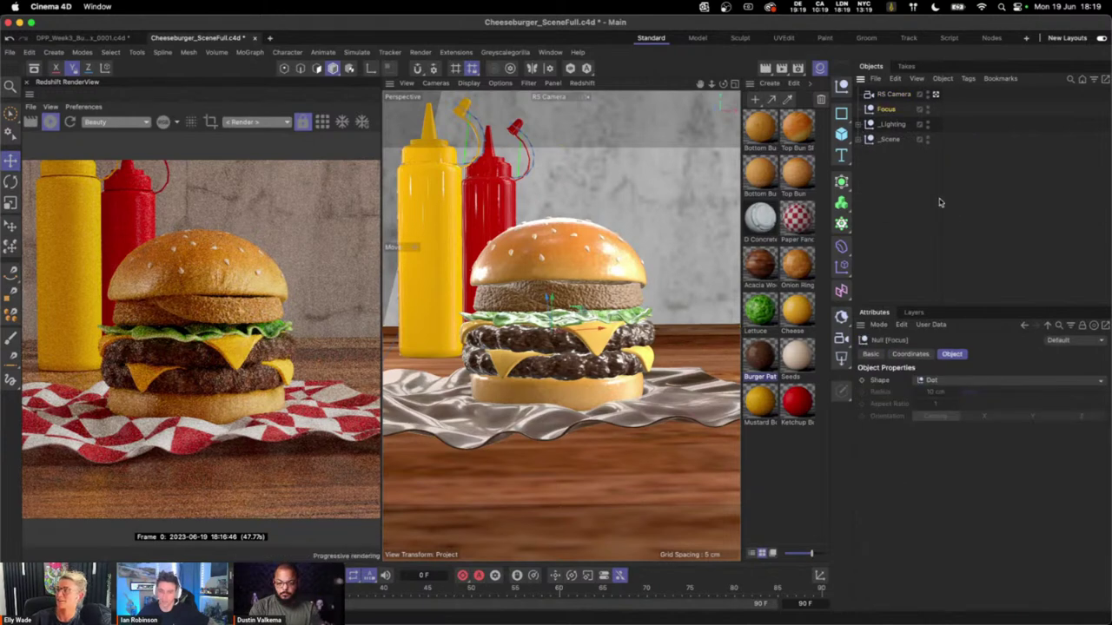
left_click(952, 355)
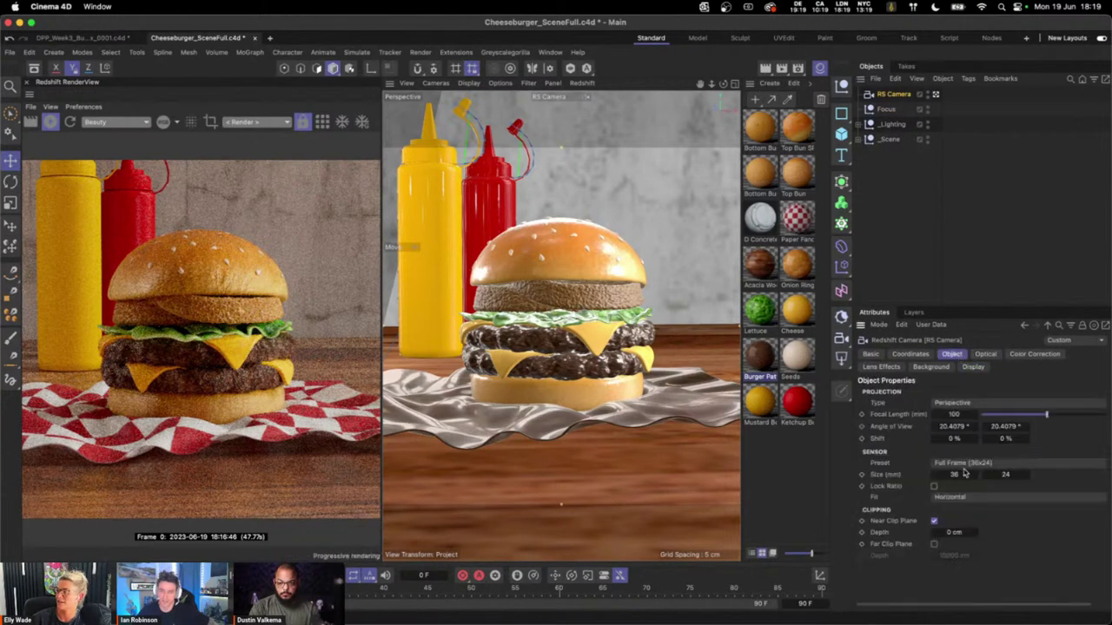
left_click(985, 354)
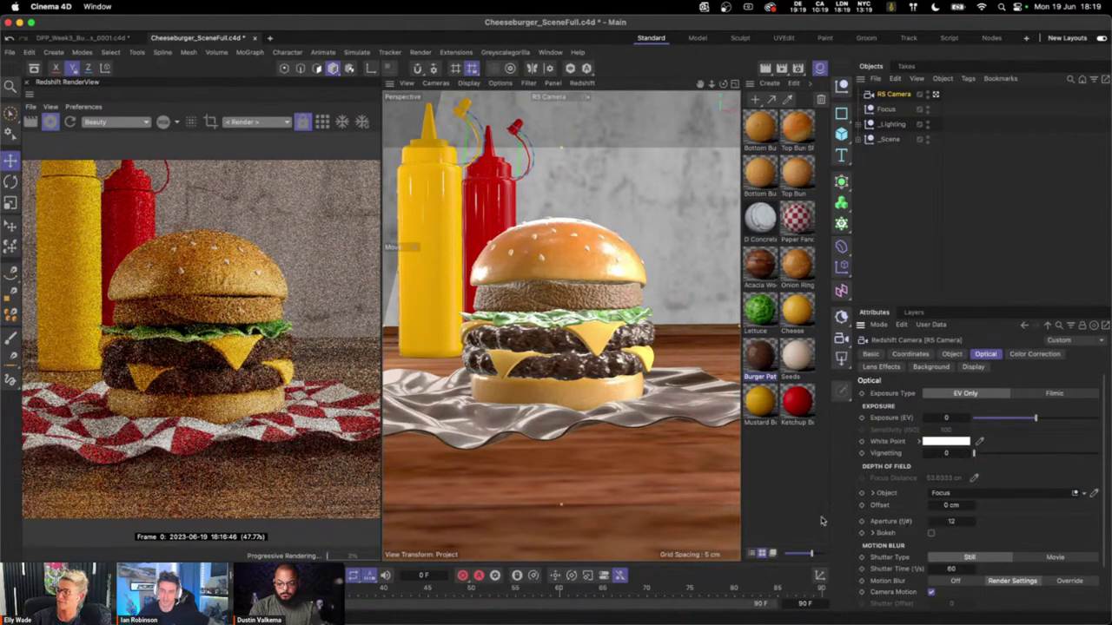
left_click(931, 533)
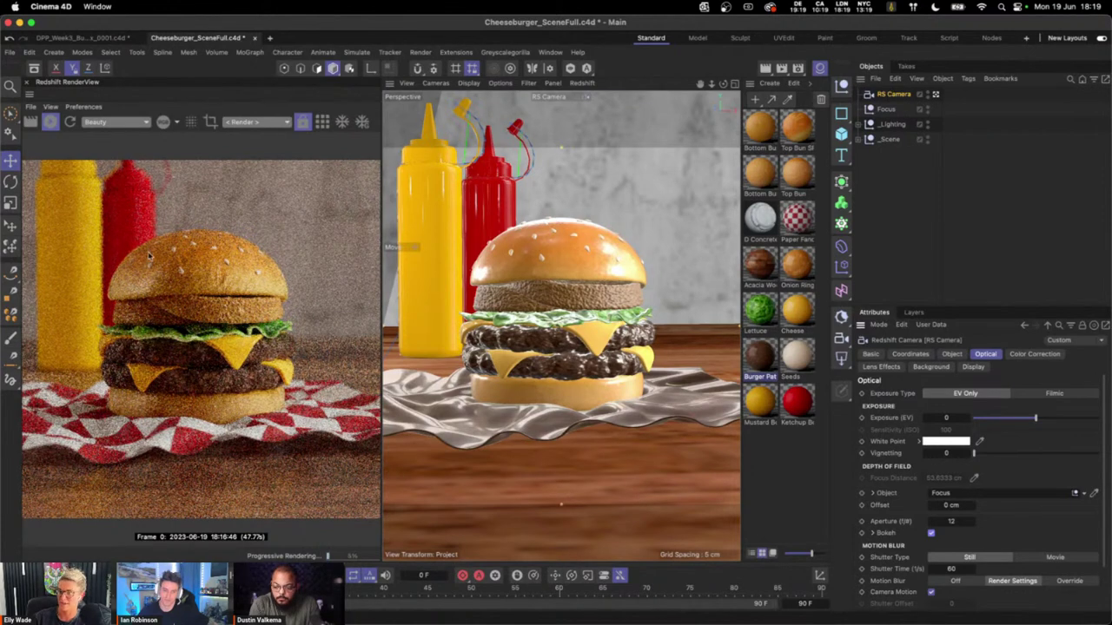
left_click(52, 124)
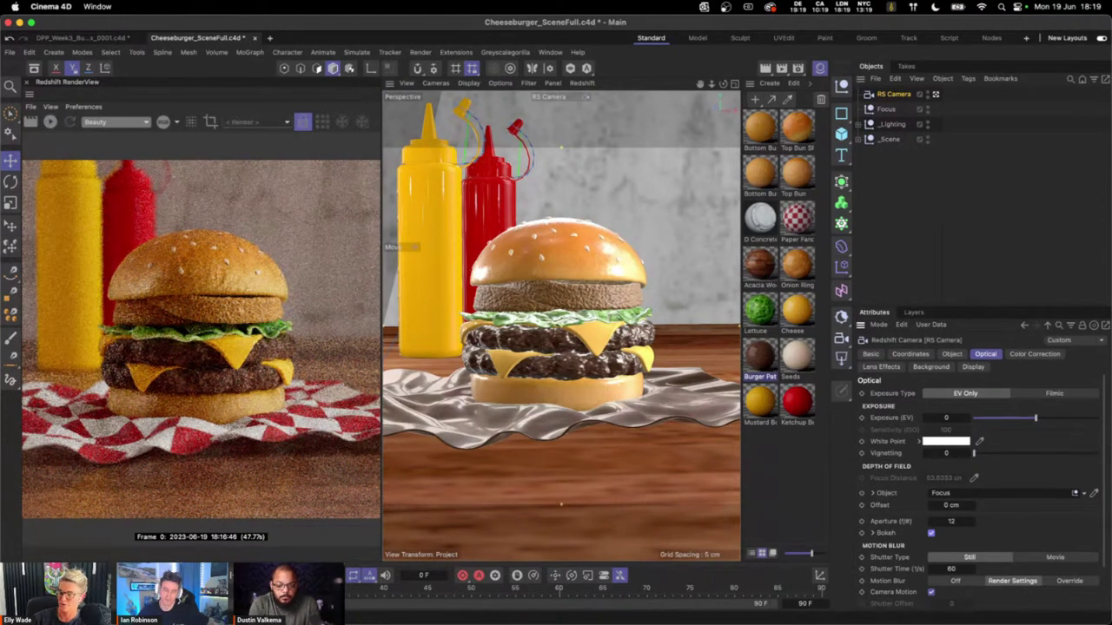
- Open the saved BurgerTestRender_DPP.jpg in Preview from the Dock
mouse_move(803, 608)
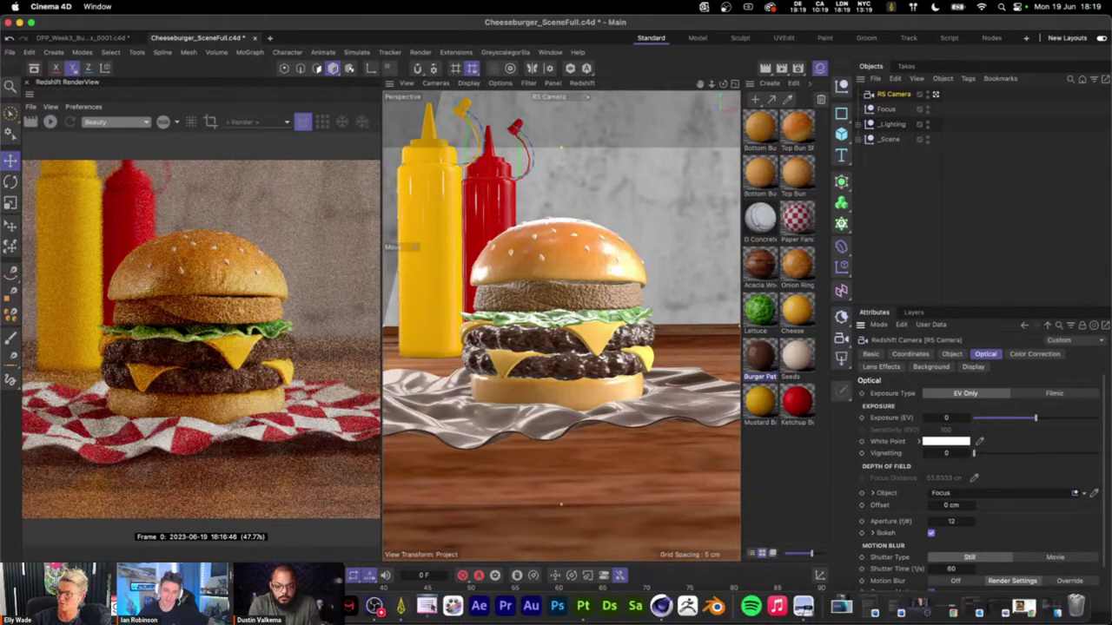
left_click(803, 608)
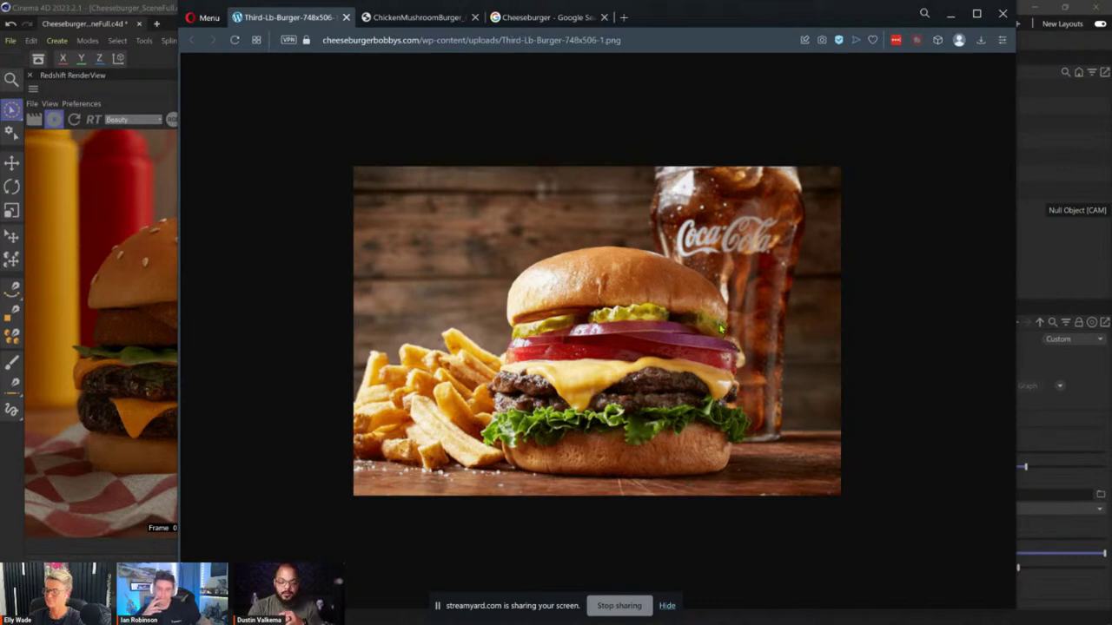
- Compare the chicken mushroom, bacon cheeseburger and Coca-Cola burger reference tabs, then return to Cinema 4D
left_click(416, 18)
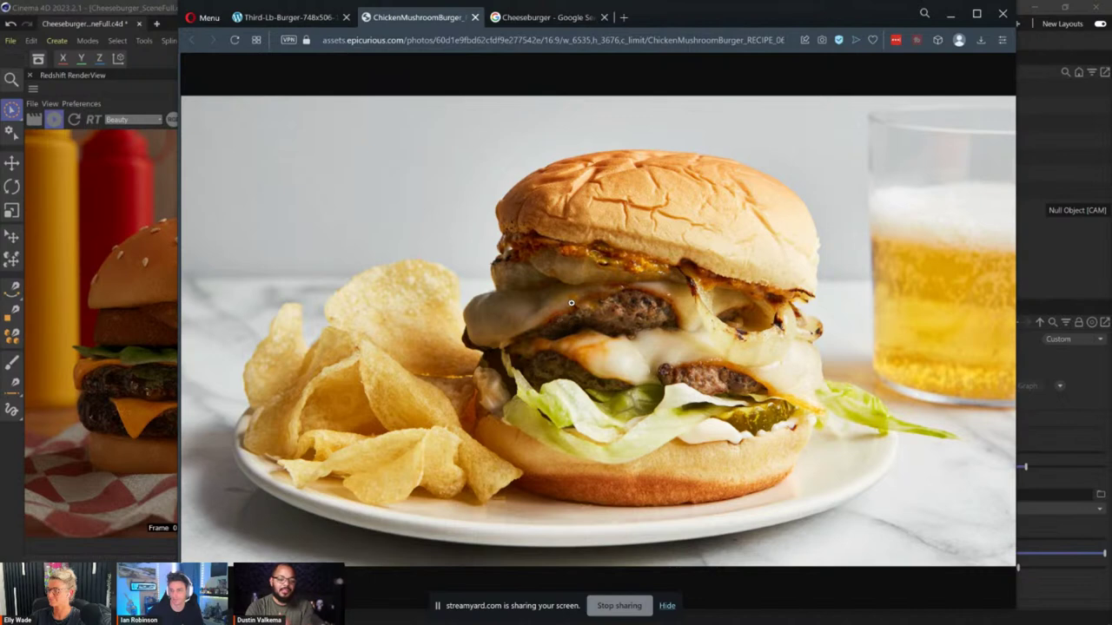
left_click(542, 18)
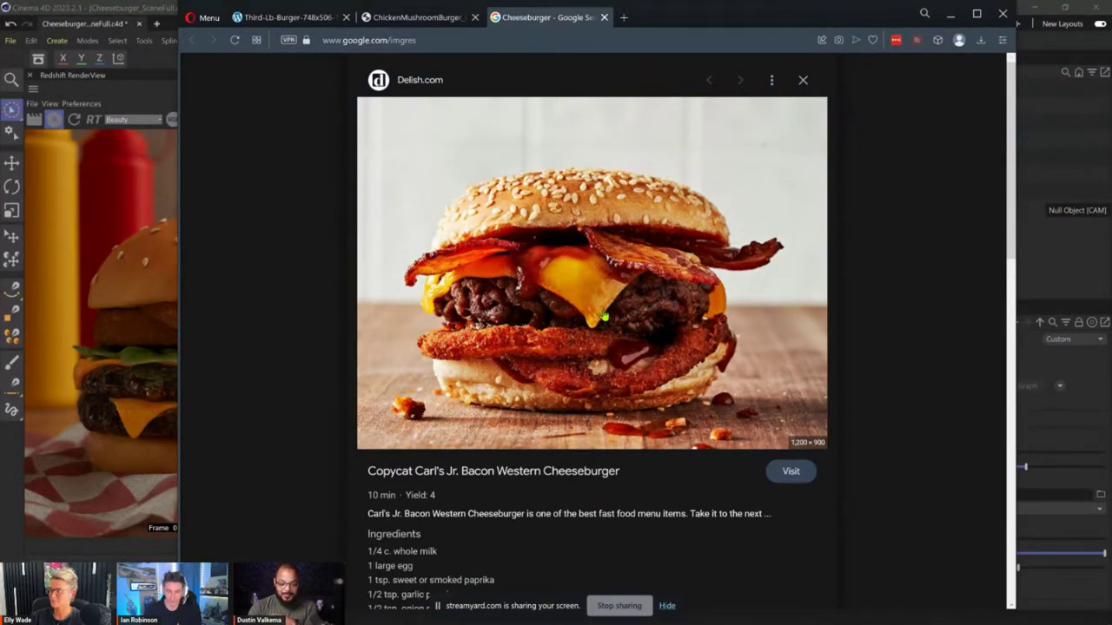
left_click(417, 17)
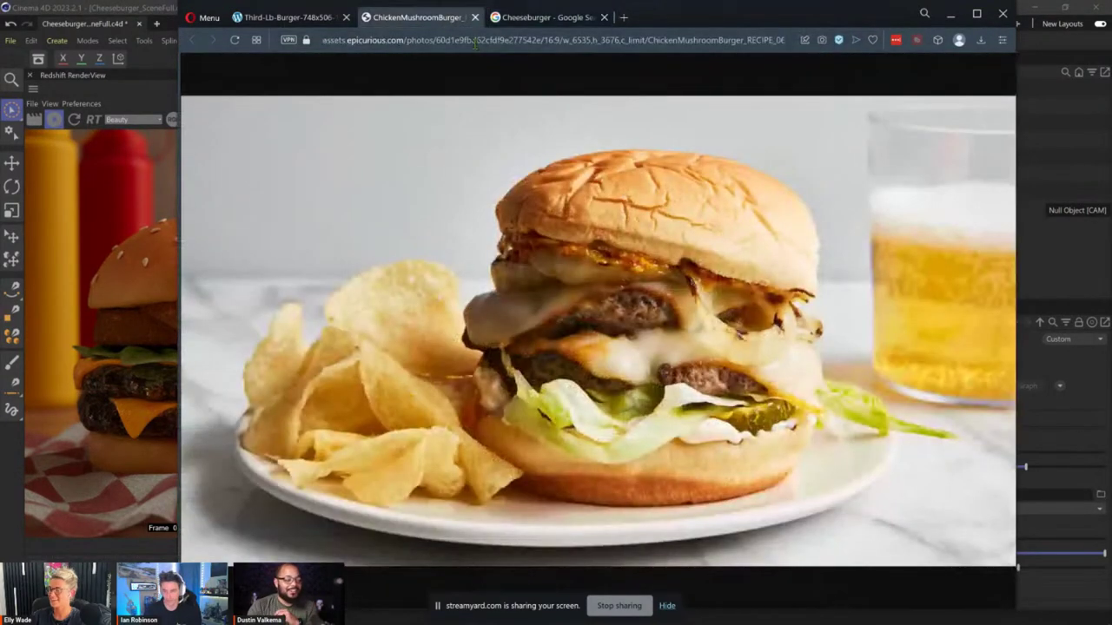
left_click(341, 17)
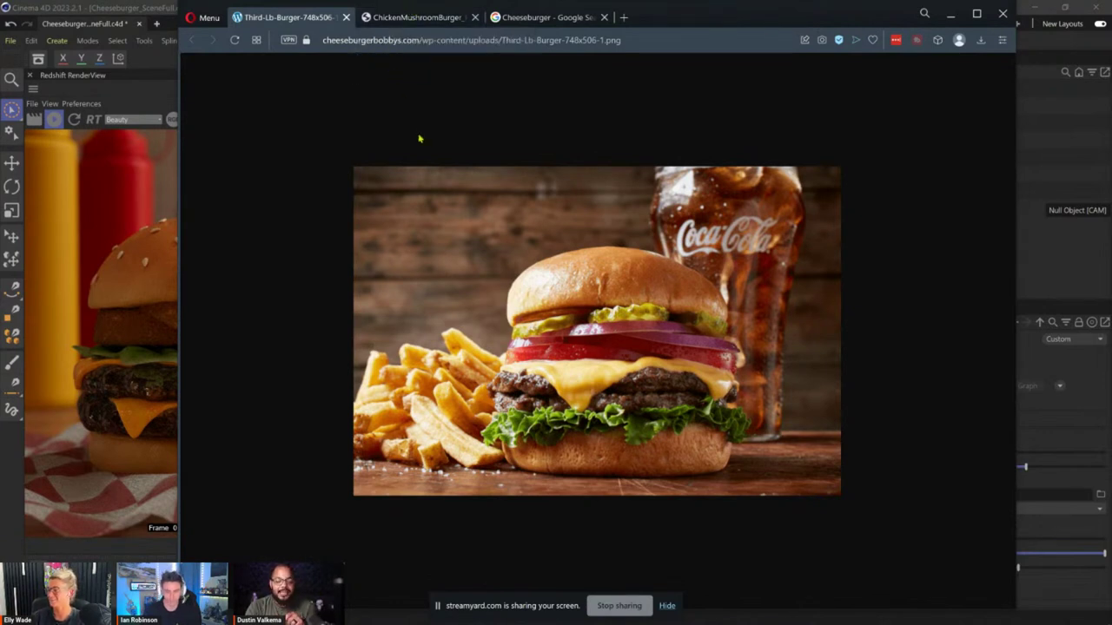
left_click(445, 21)
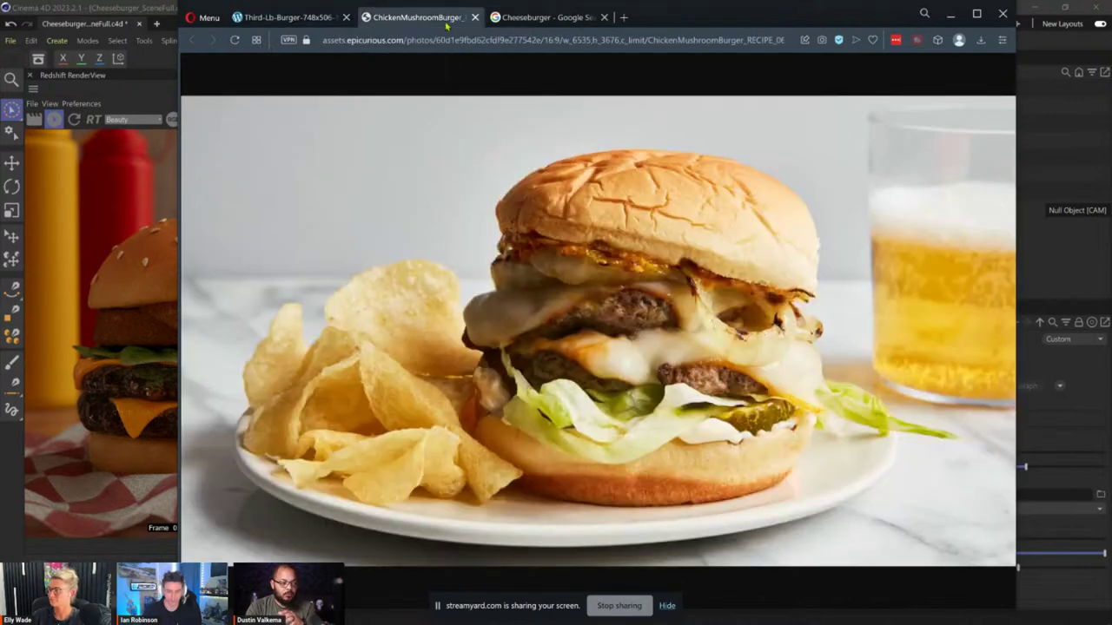
left_click(539, 18)
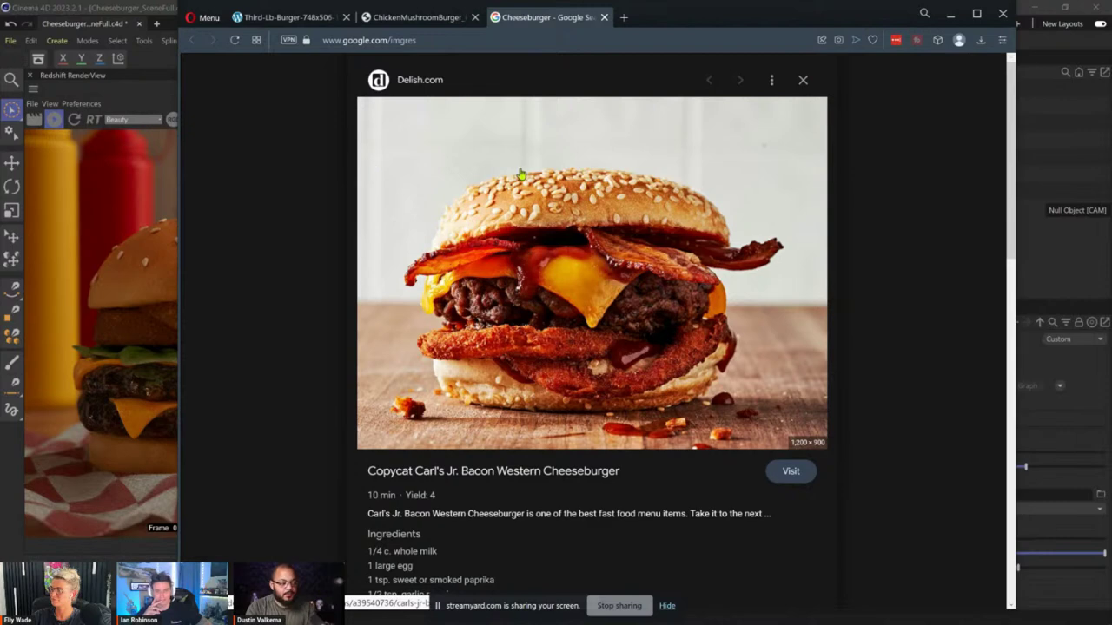
left_click(417, 17)
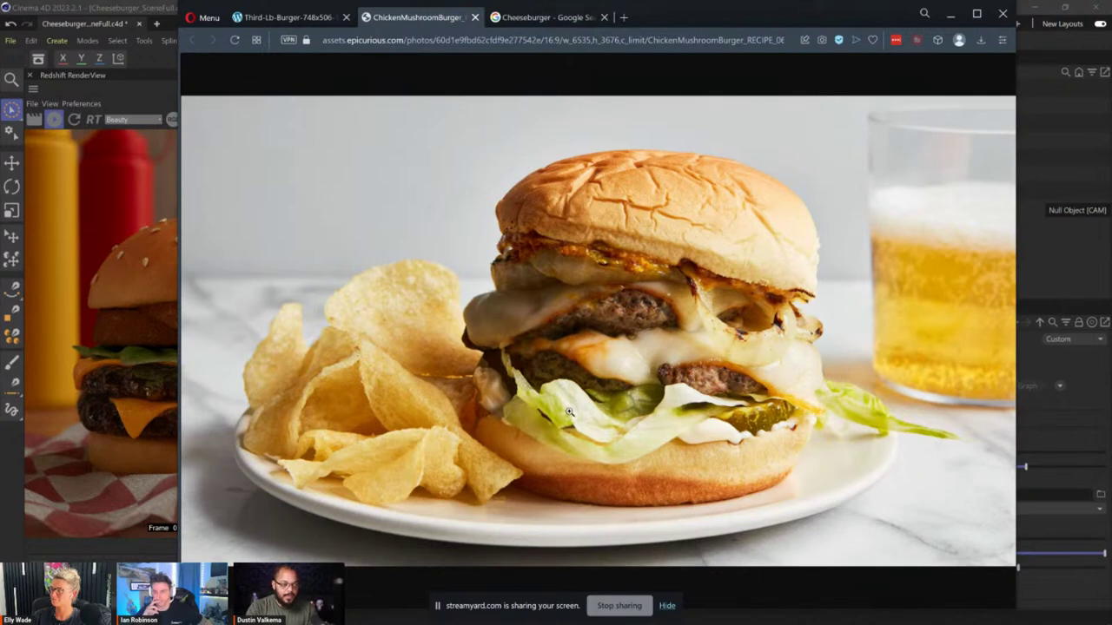
left_click(319, 25)
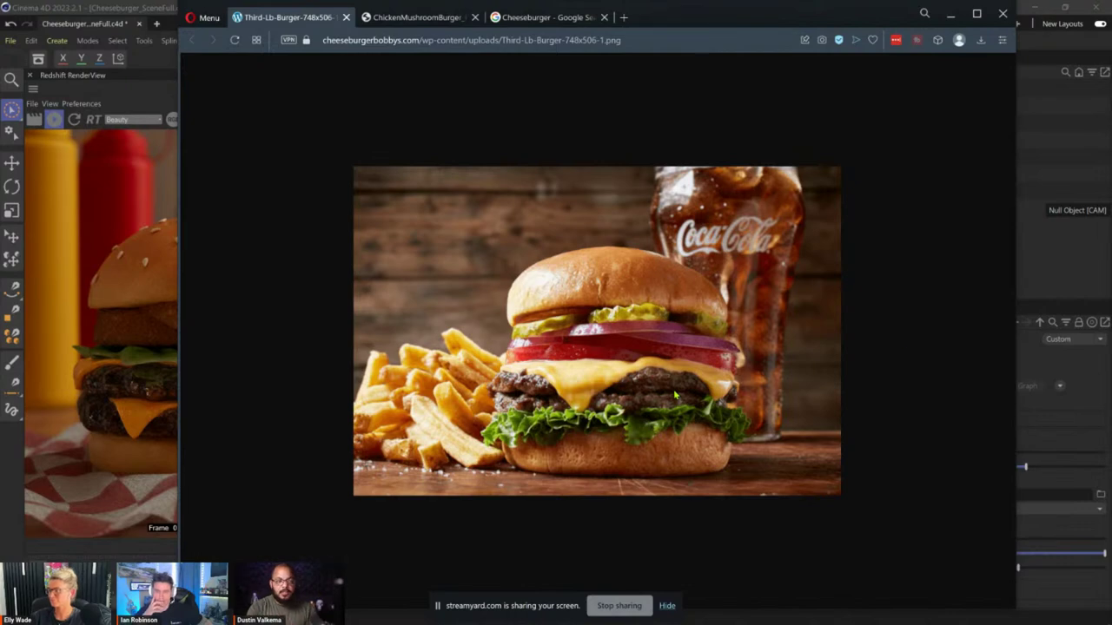
key("alt+Tab")
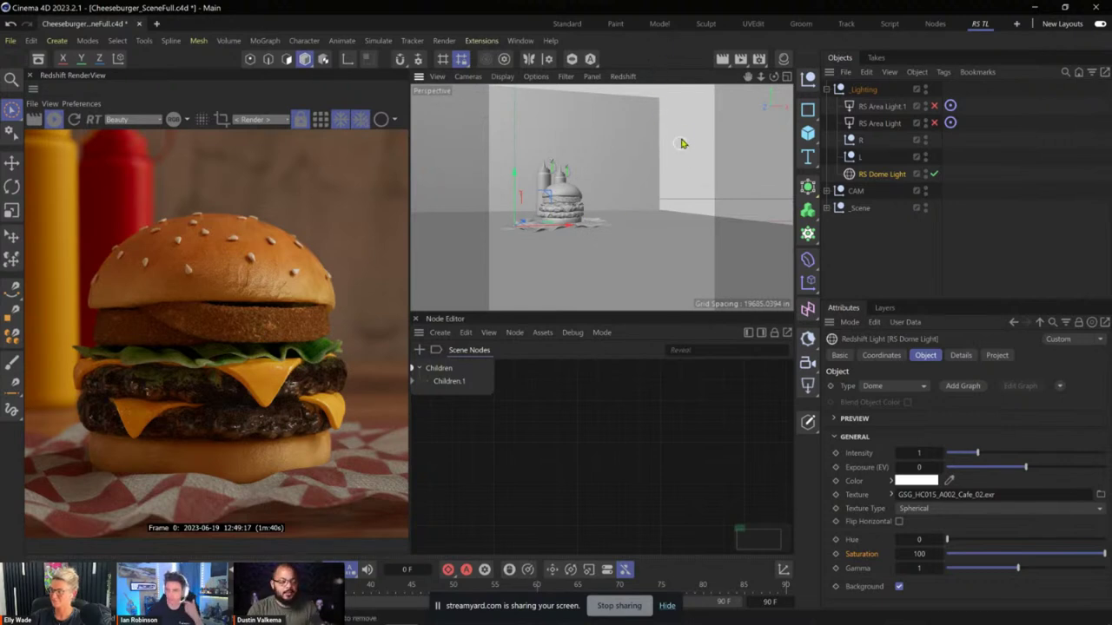
- Recenter the burger in the RenderView, orbit the Perspective view, and switch to four viewports
scroll(275, 322, "down", 3)
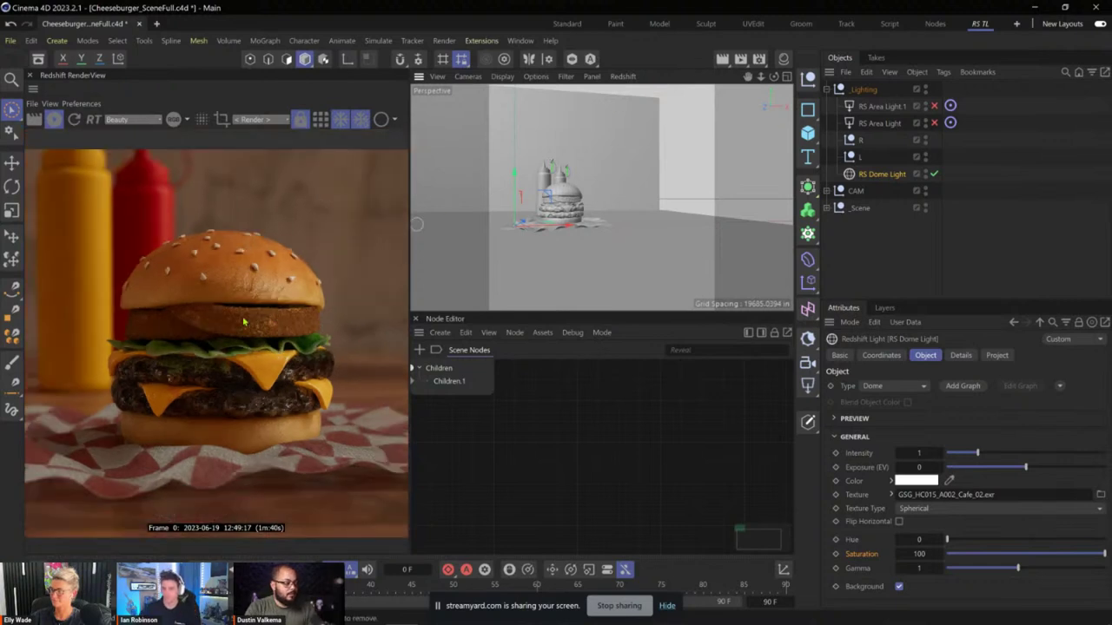
middle_click_drag(250, 330, 253, 298)
scroll(254, 298, "up", 3)
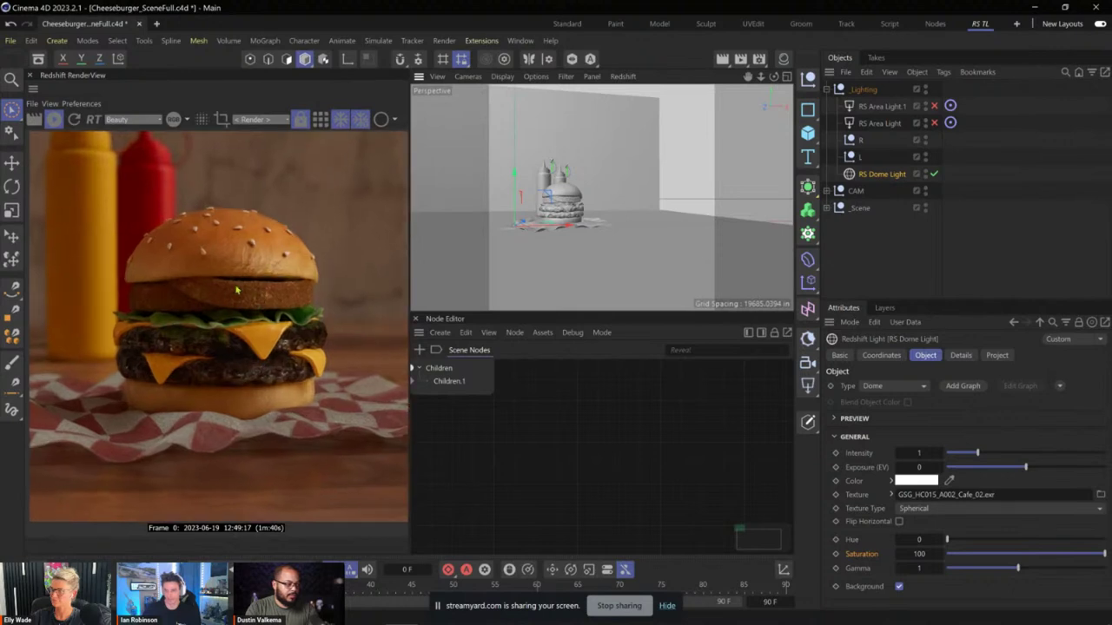
scroll(228, 299, "up", 2)
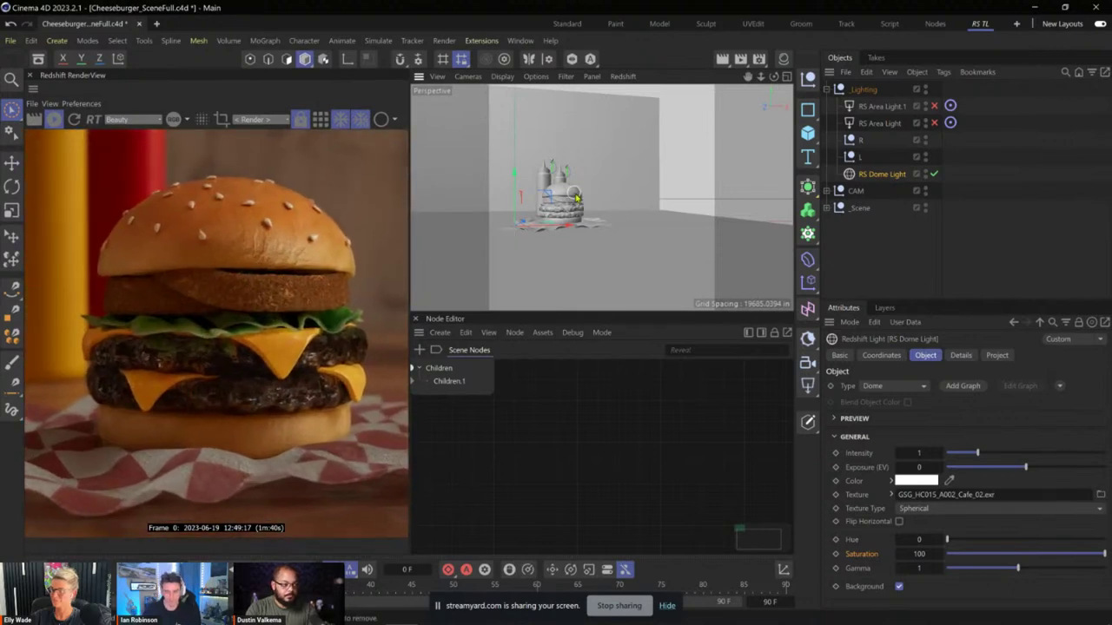
left_click_drag(575, 198, 529, 171, "alt")
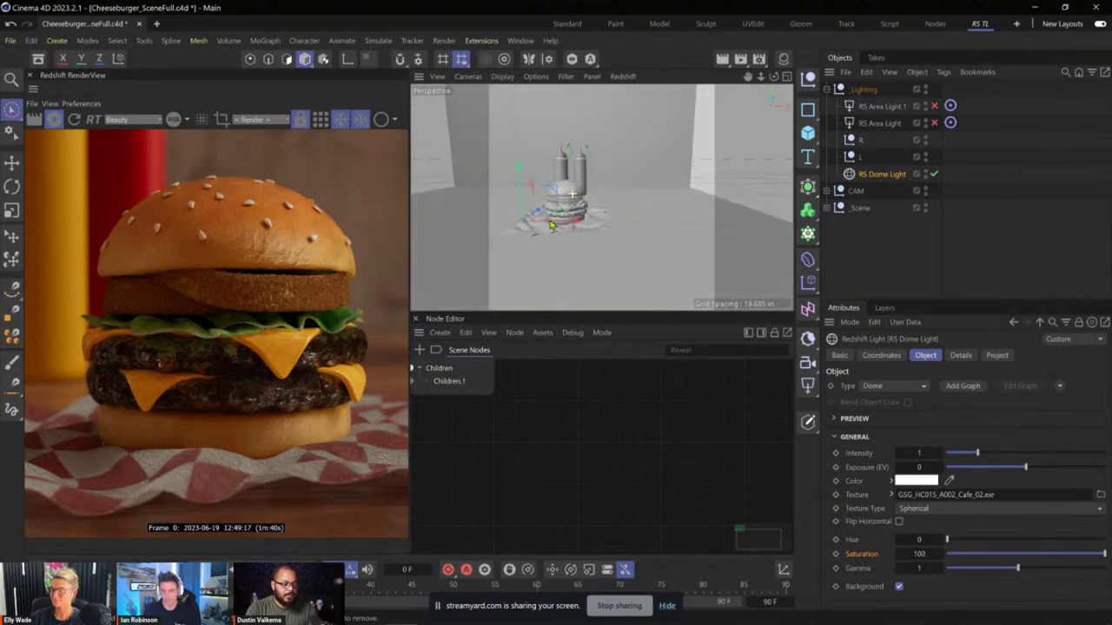
middle_click(519, 152)
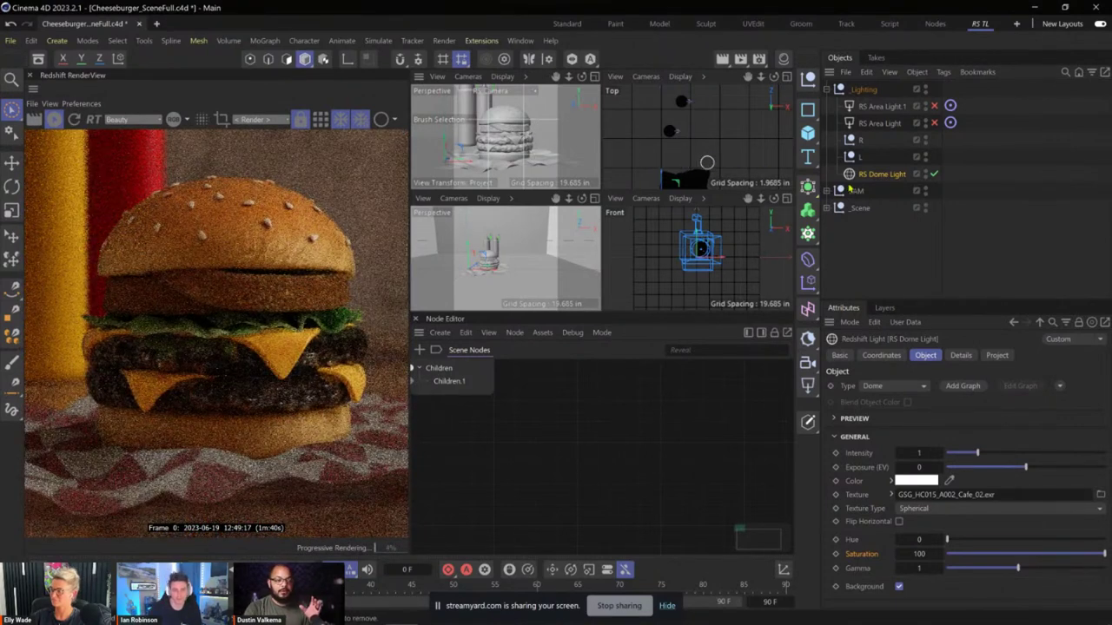
- Add a Protection tag to the RS Camera inside CAM, then maximize the Perspective view
left_click(826, 191)
left_click(868, 208)
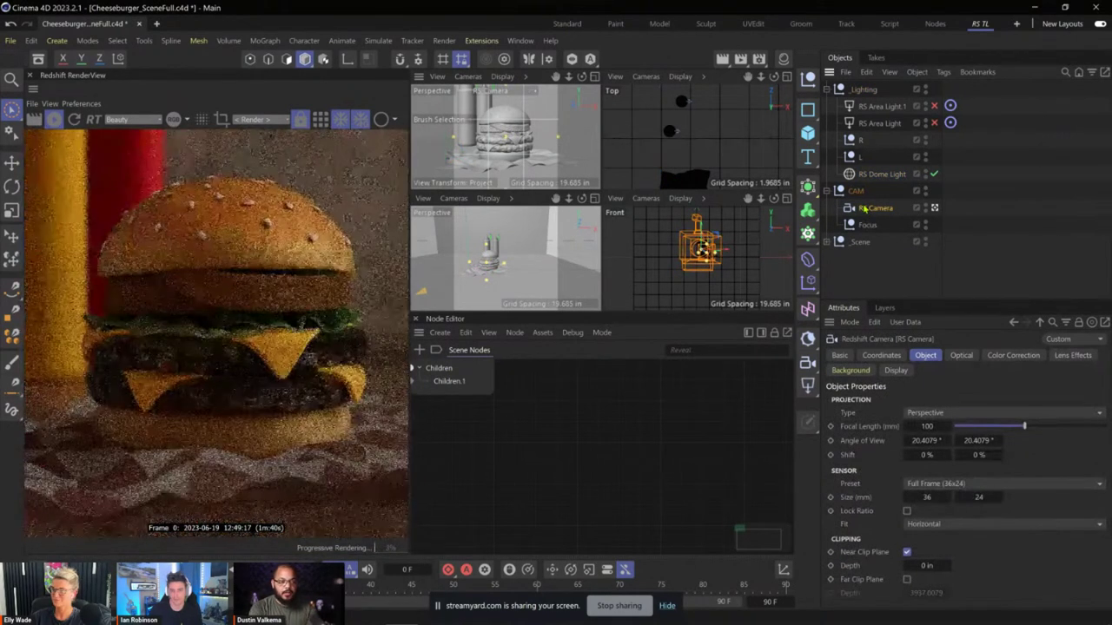
key("shift+c")
type("protection")
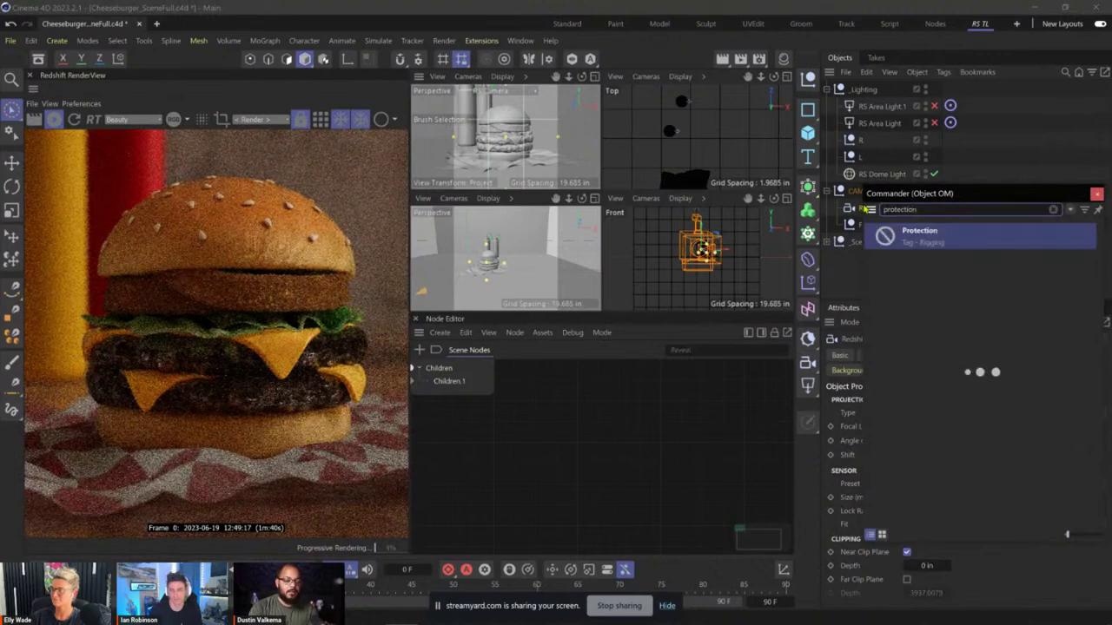
left_click(938, 247)
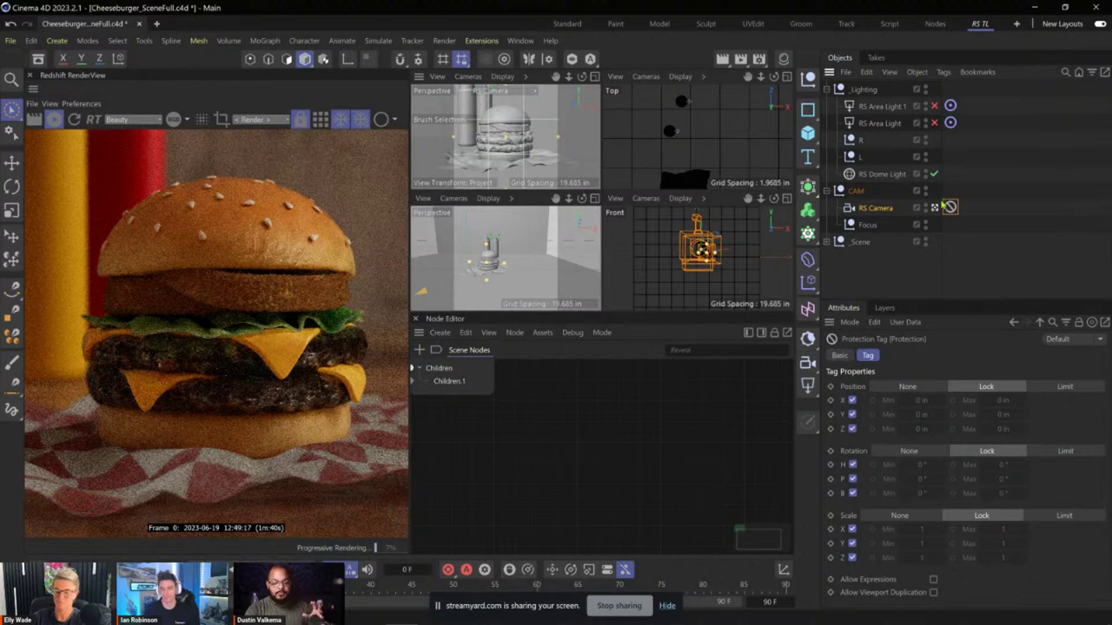
middle_click(497, 250)
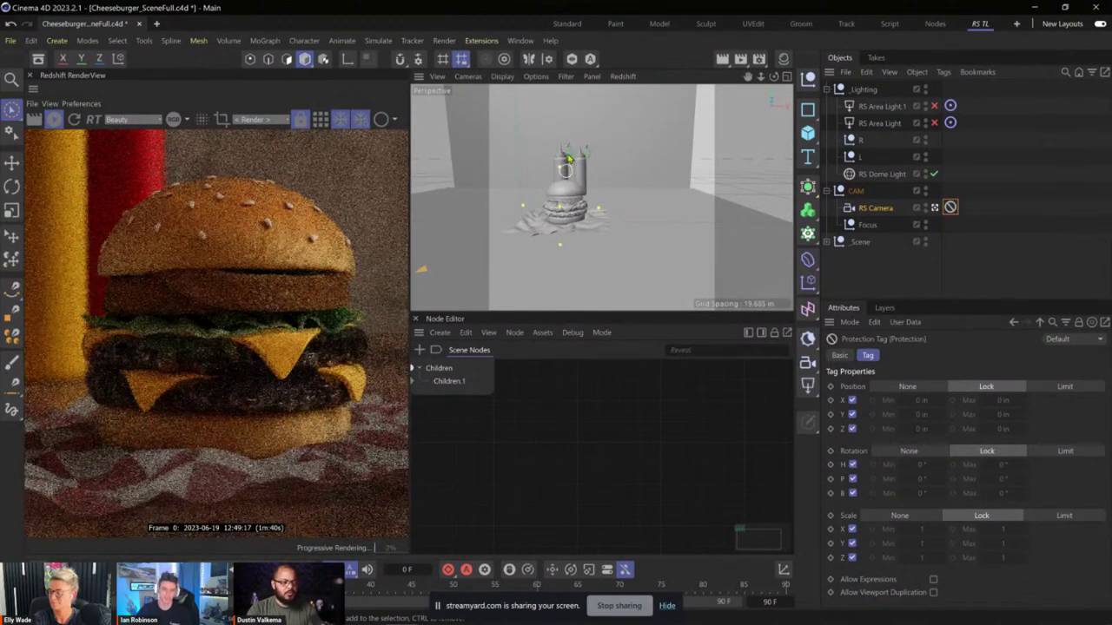
- Orbit around the burger, select the RS Dome Light, and switch to the Poly Haven page
left_click(467, 76)
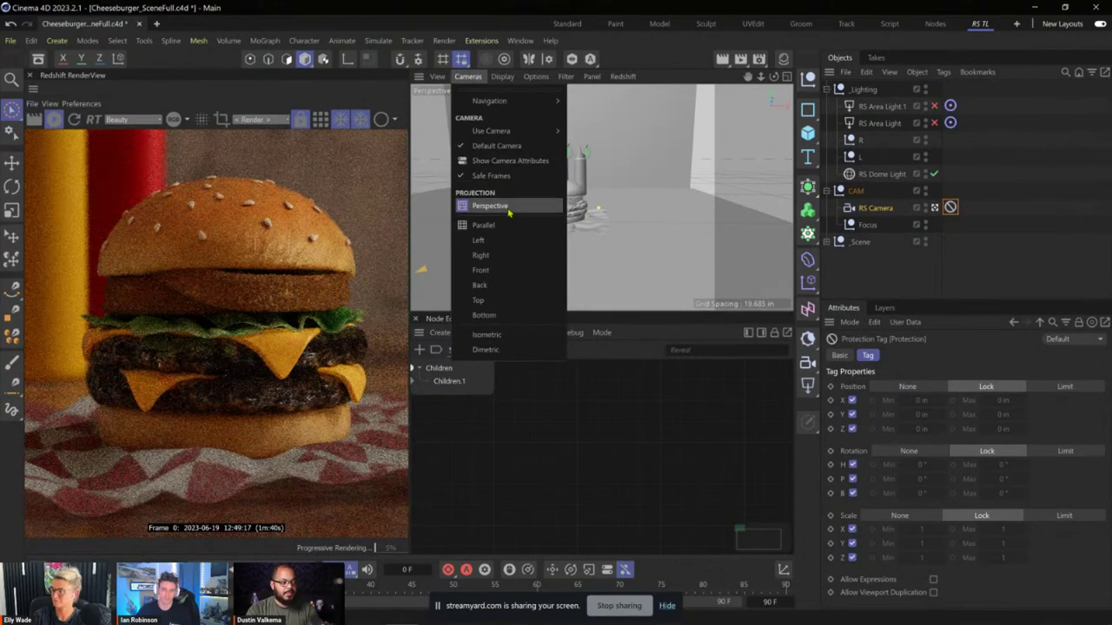
left_click(663, 65)
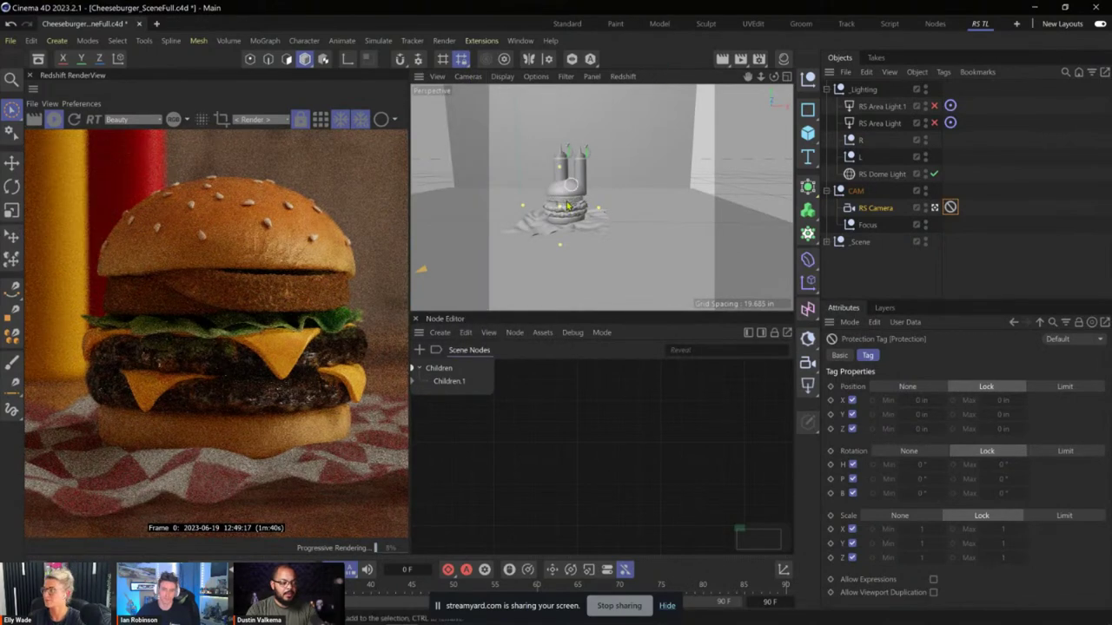
scroll(596, 214, "up", 2)
left_click_drag(595, 214, 559, 217, "alt")
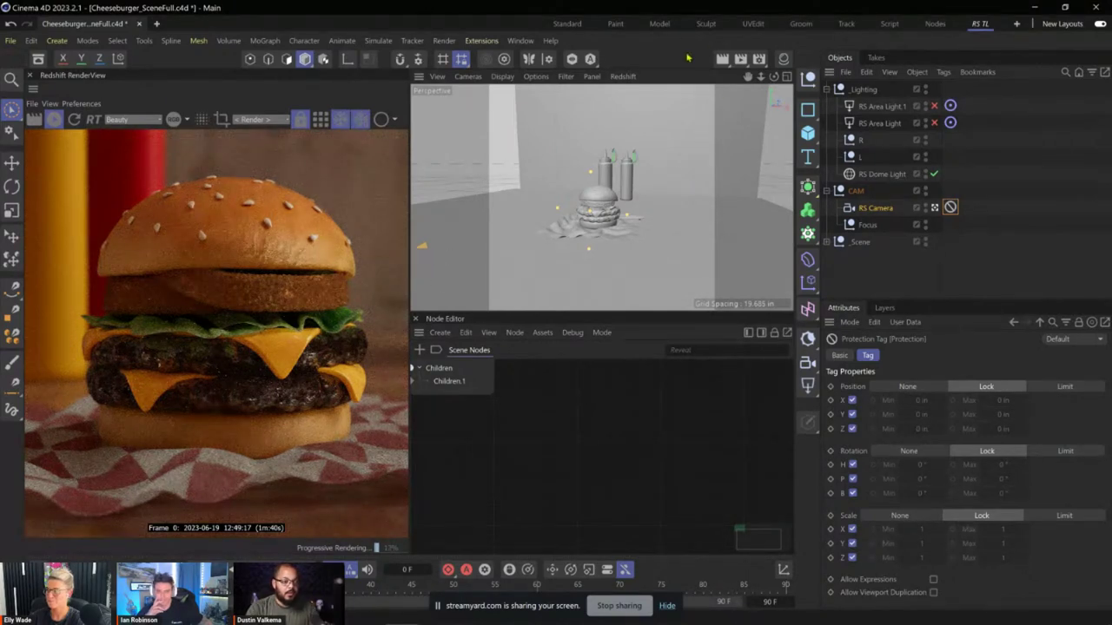
left_click(881, 175)
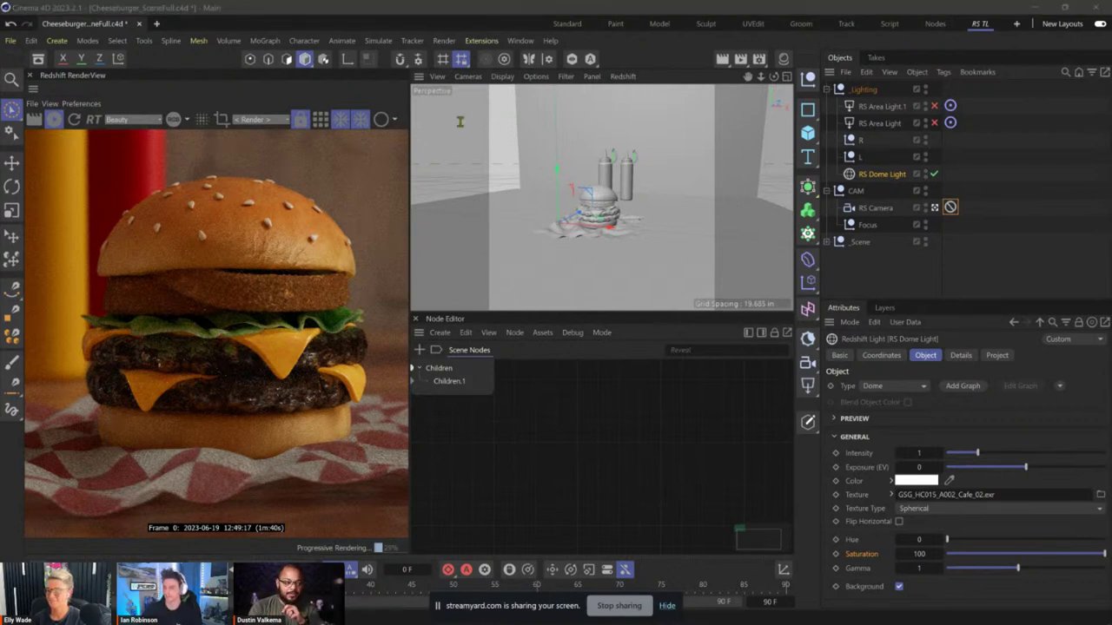
key("alt+Tab")
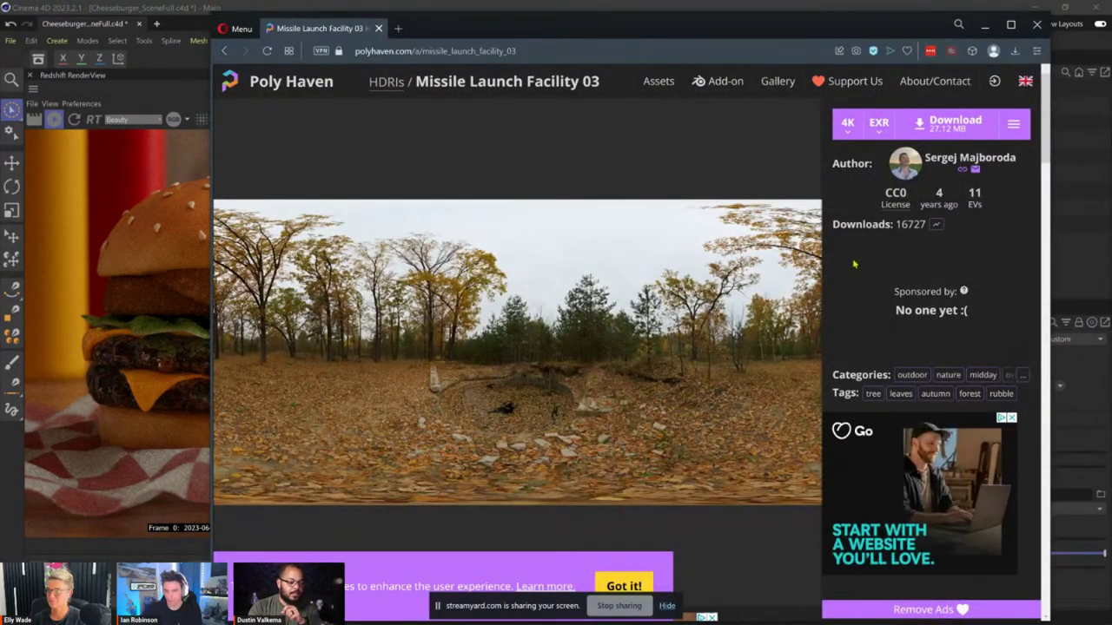
- Close the Missile Launch Facility 03 HDRI browser window to get back to Cinema 4D
left_click_drag(597, 98, 560, 82)
left_click(610, 88)
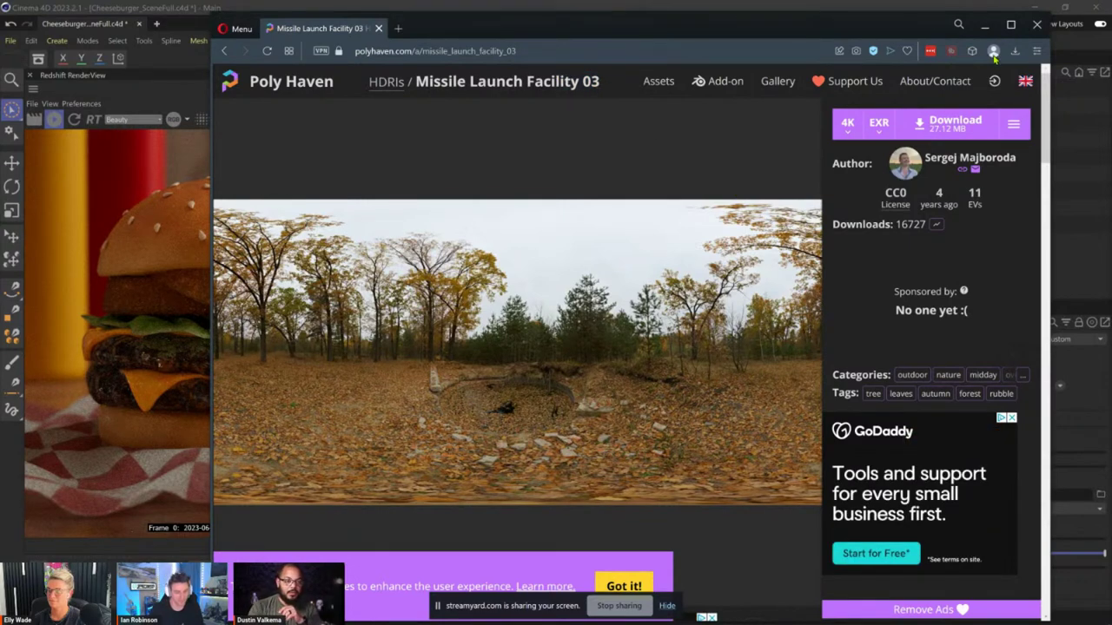
left_click(1037, 24)
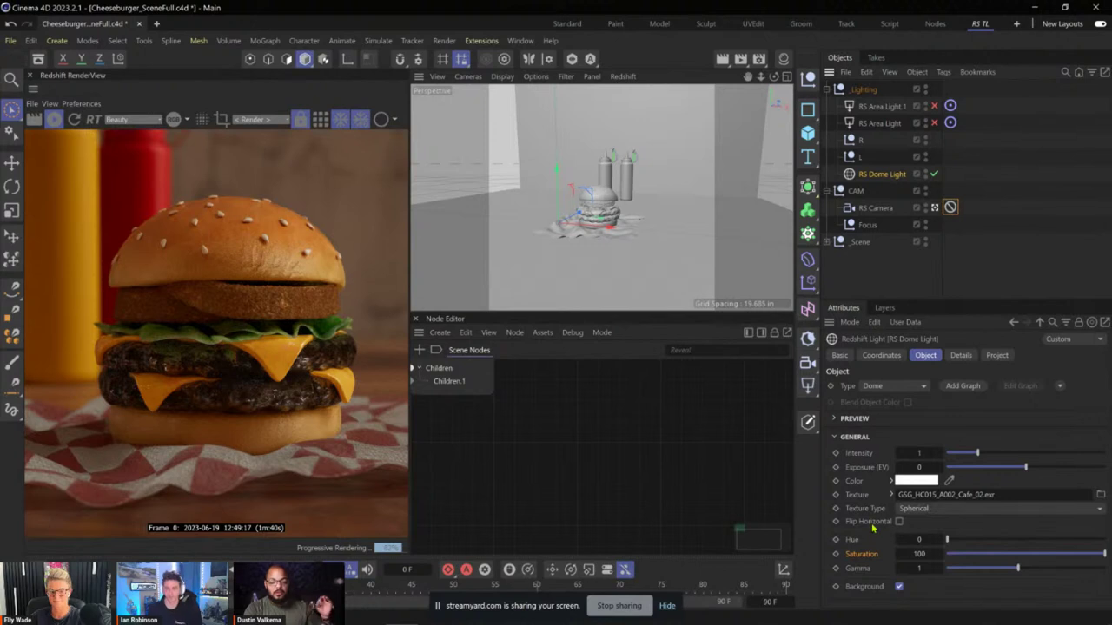
- Set the dome light's Saturation to 50 and its colour to H 200°, S 9%
double_click(919, 553)
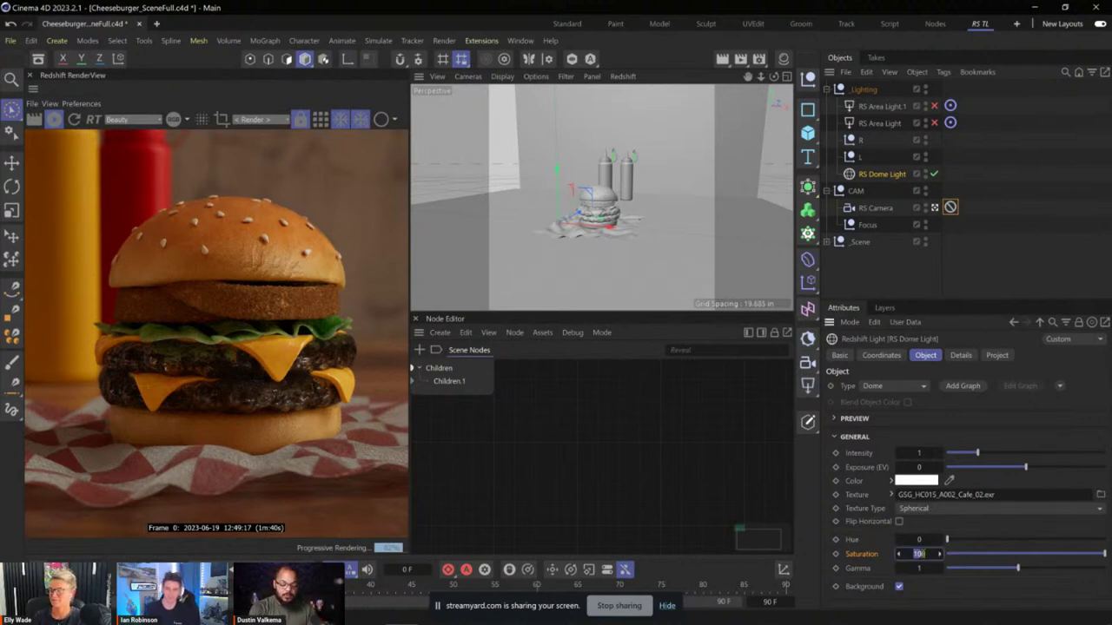
type("50")
key("Return")
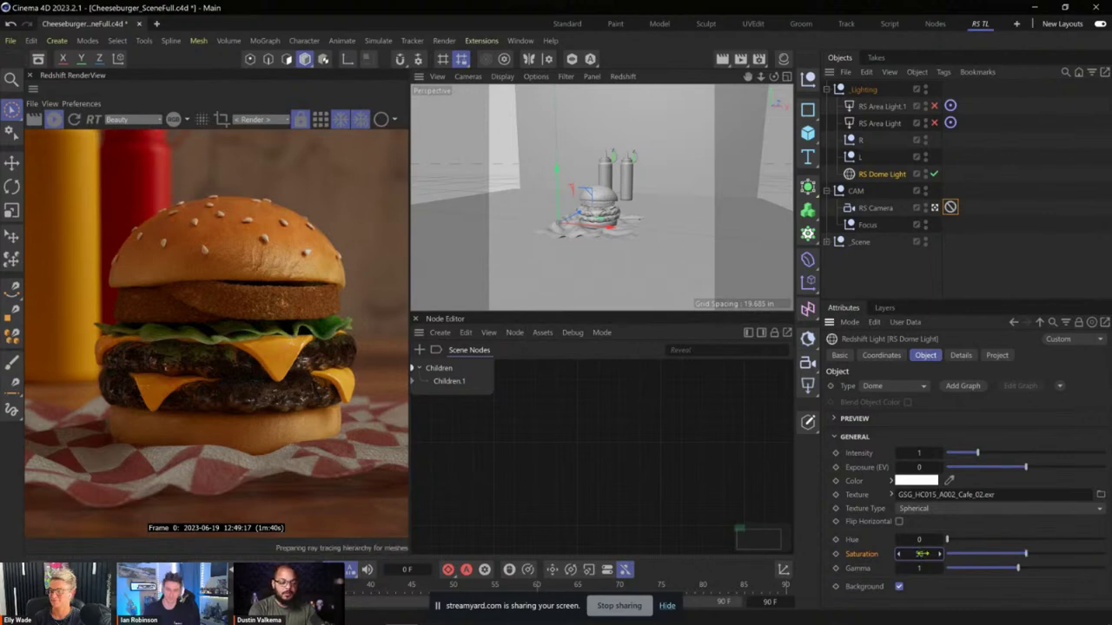
left_click(891, 481)
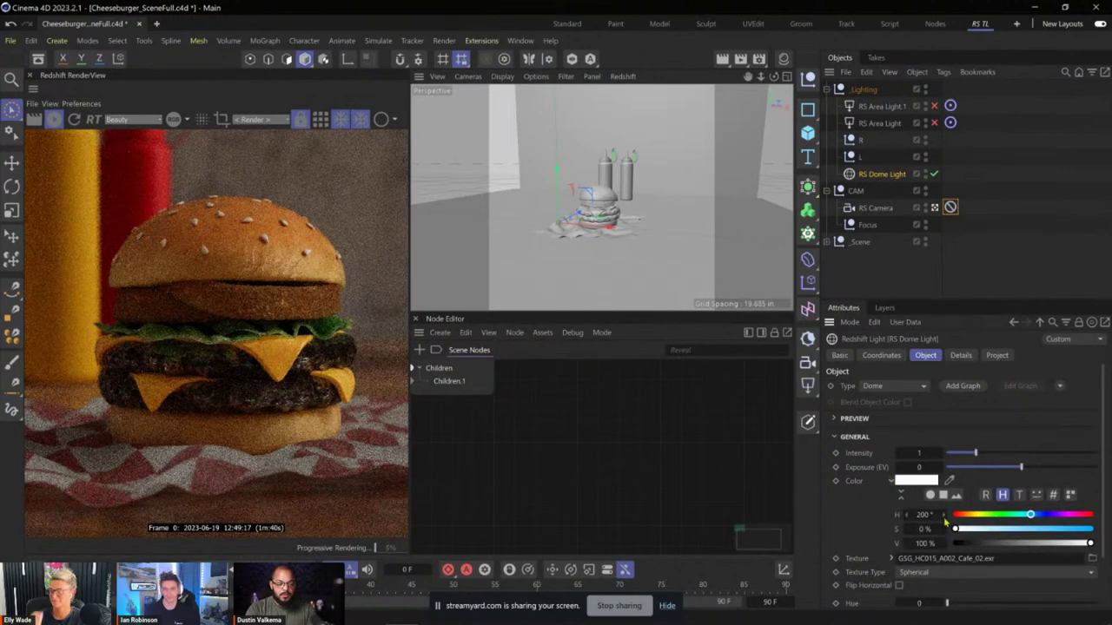
left_click(926, 514)
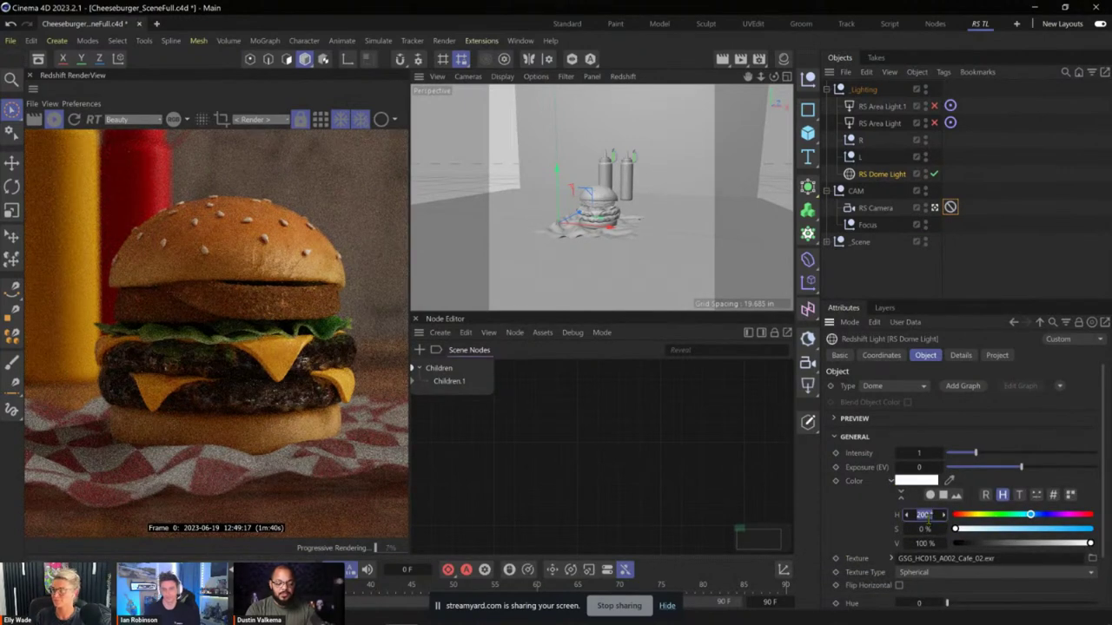
type("200")
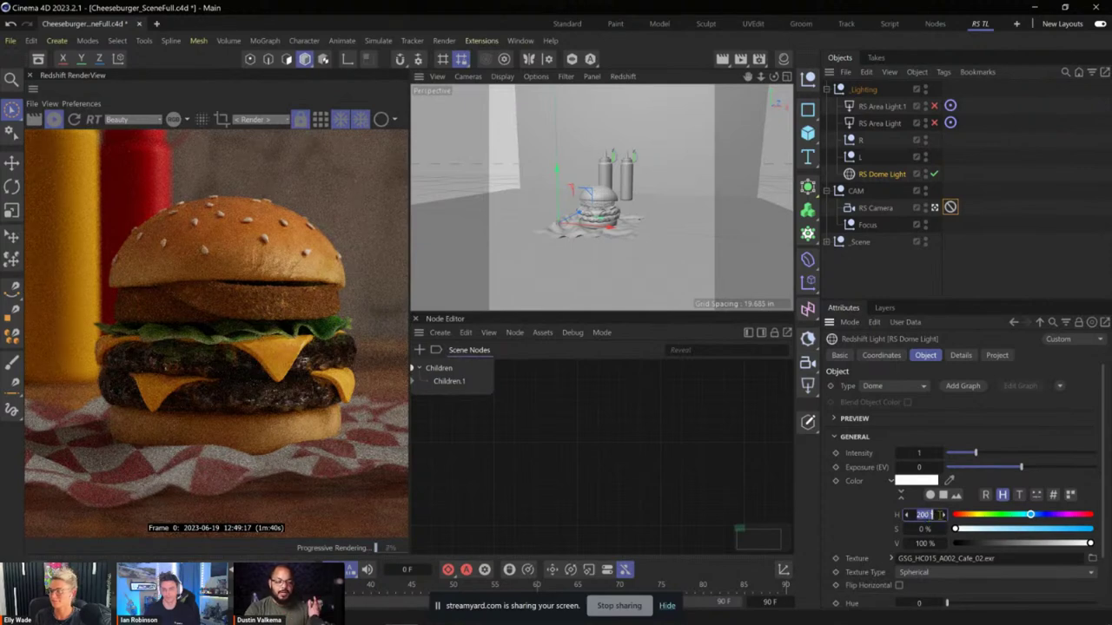
key("Return")
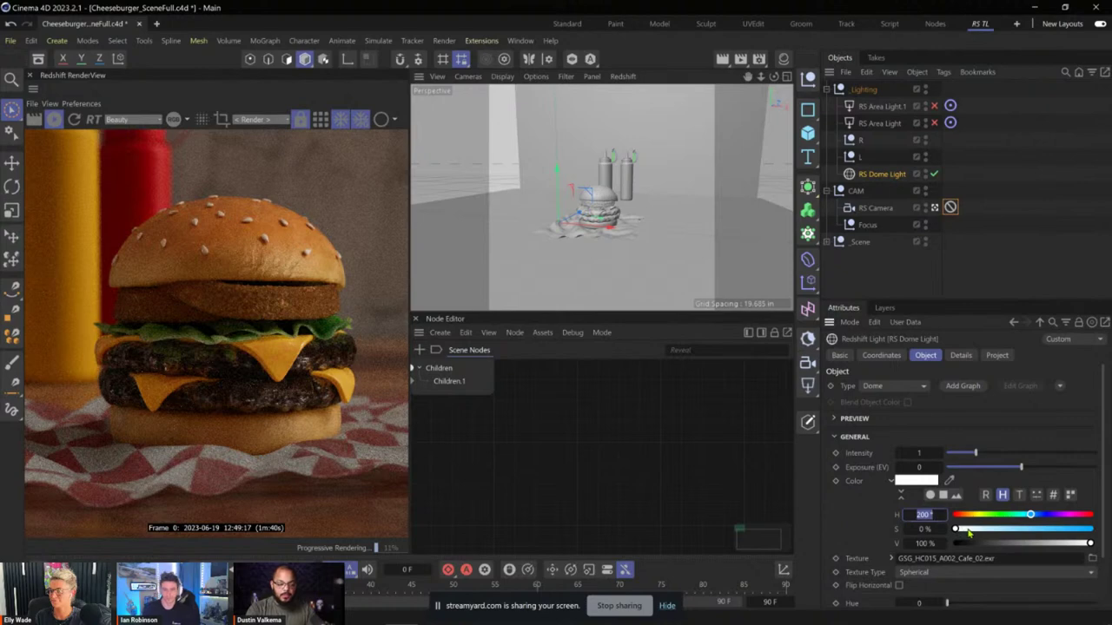
left_click(968, 530)
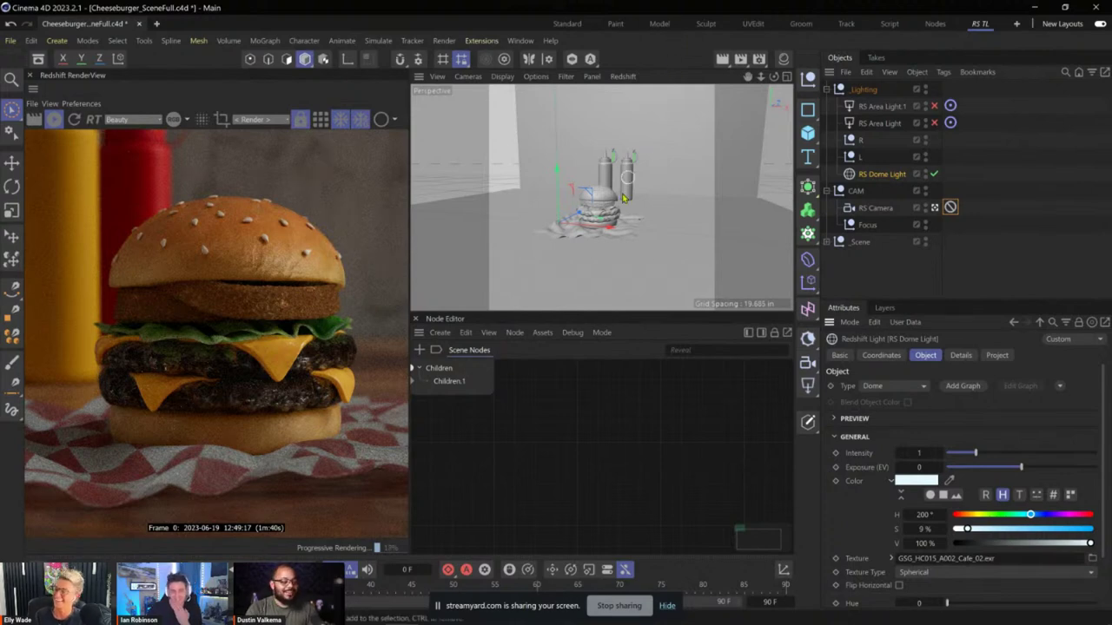
- Switch on RS Area Light in the Lighting group and rename it 'Key'
left_click(880, 123)
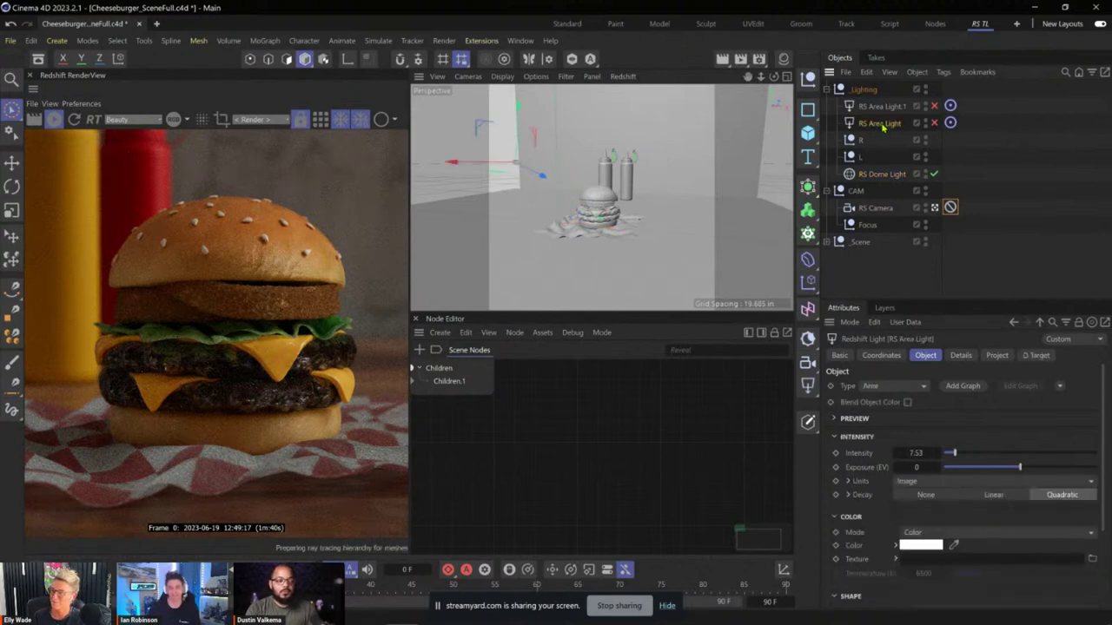
left_click(934, 122)
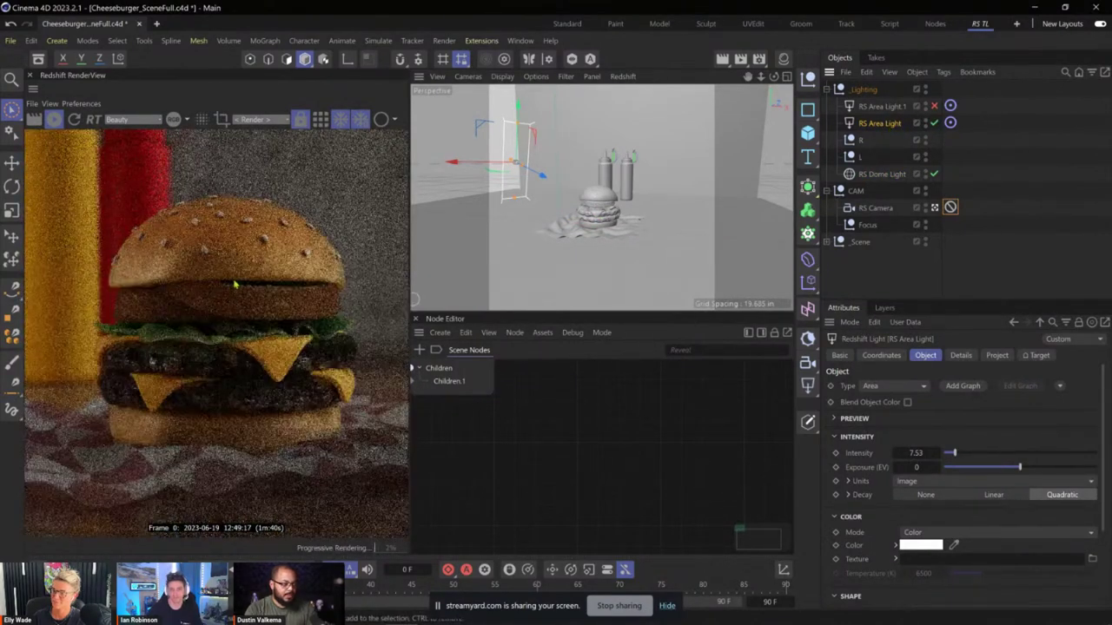
double_click(888, 123)
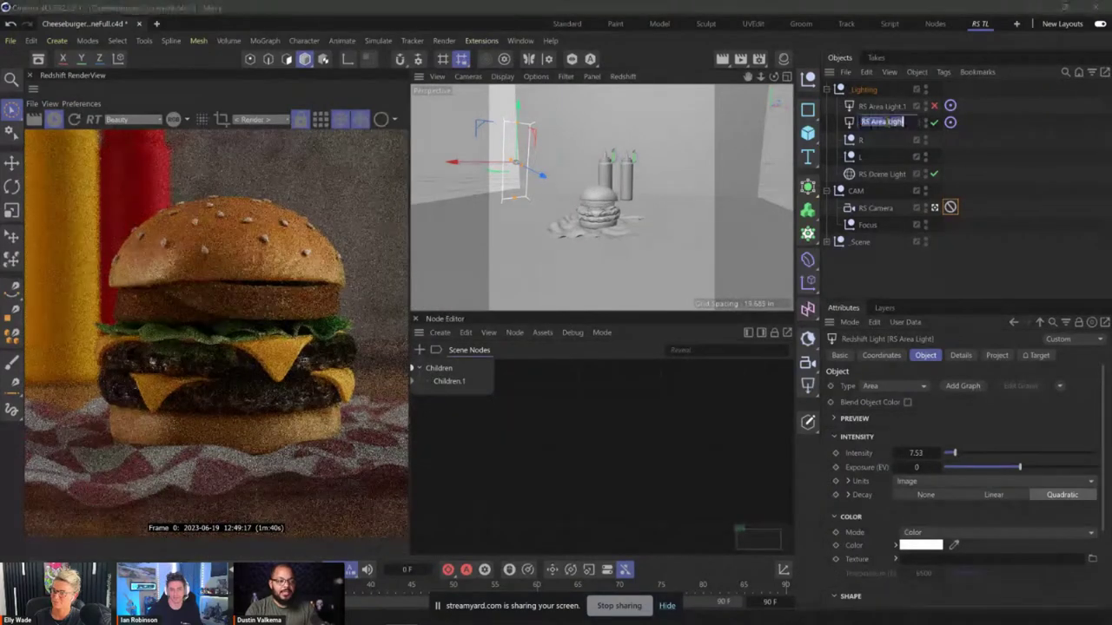
type("Key")
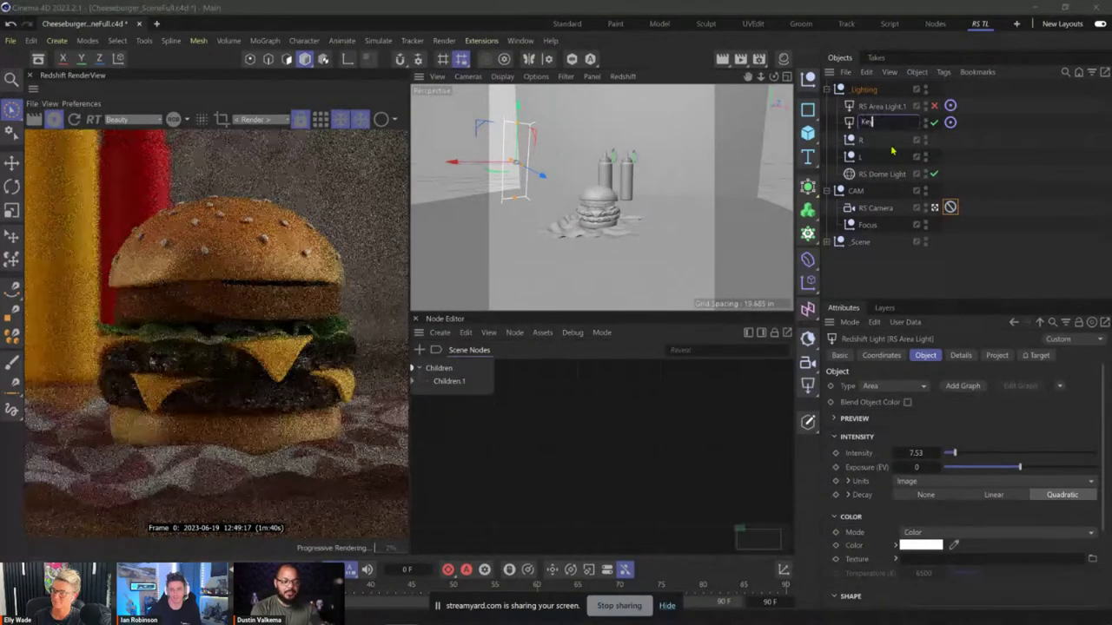
key("Return")
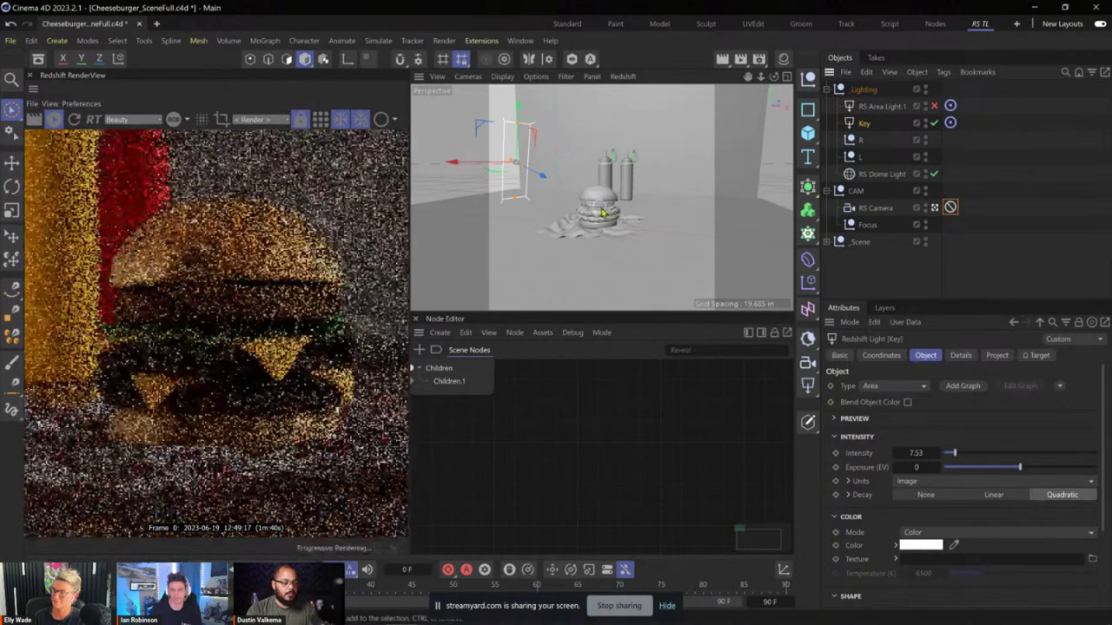
- Nudge the Key light down-left and make lights and camera visible in the viewport
left_click_drag(604, 212, 558, 318, "alt")
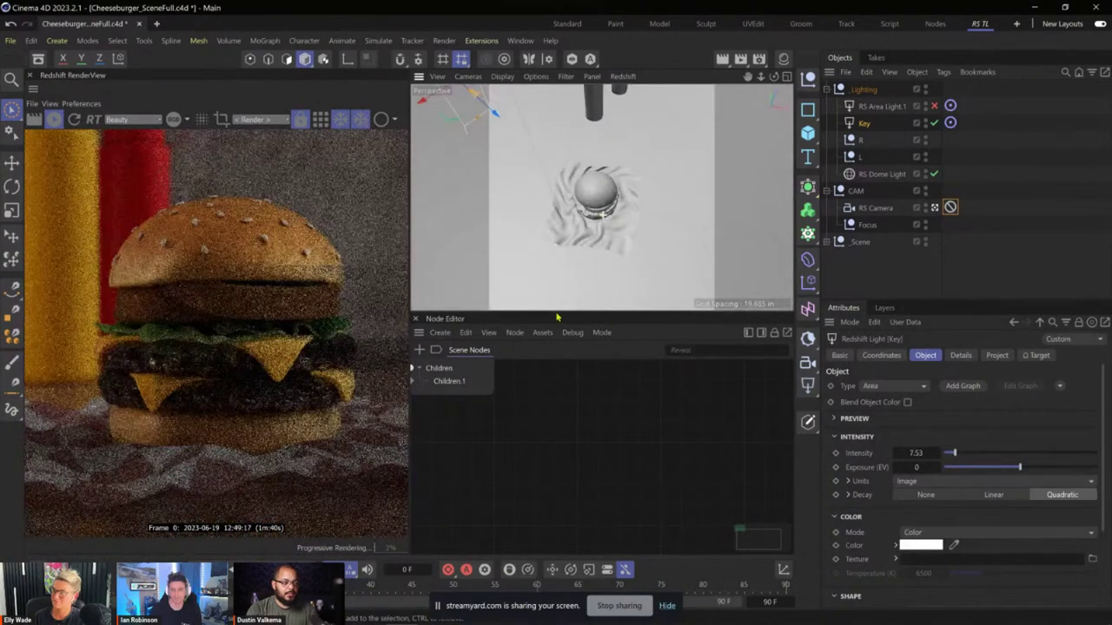
scroll(599, 185, "down", 5)
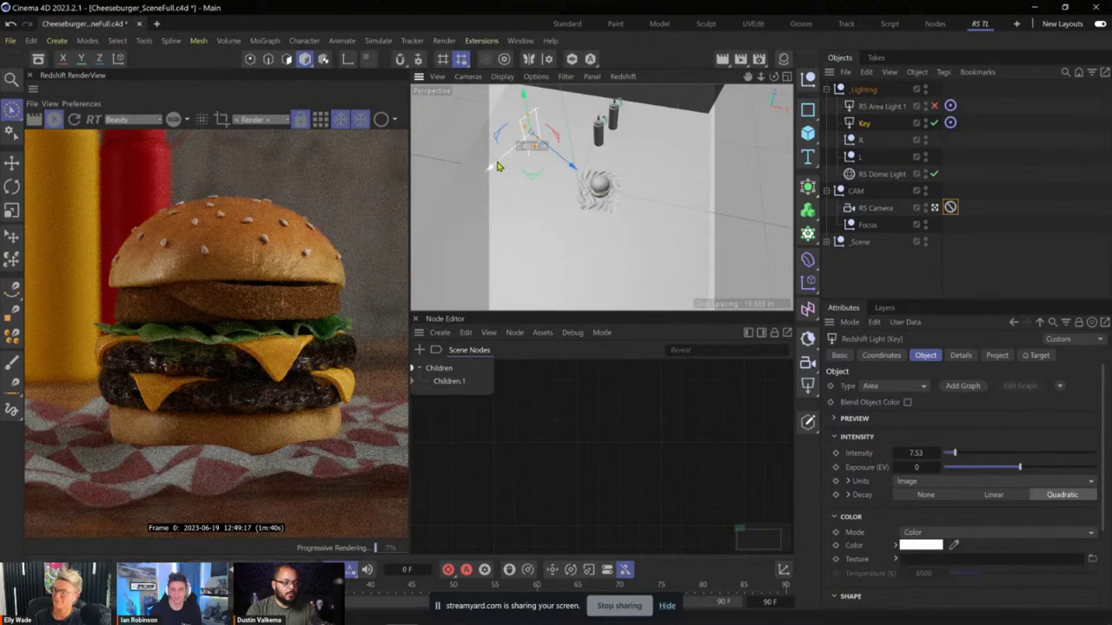
left_click_drag(498, 167, 587, 181)
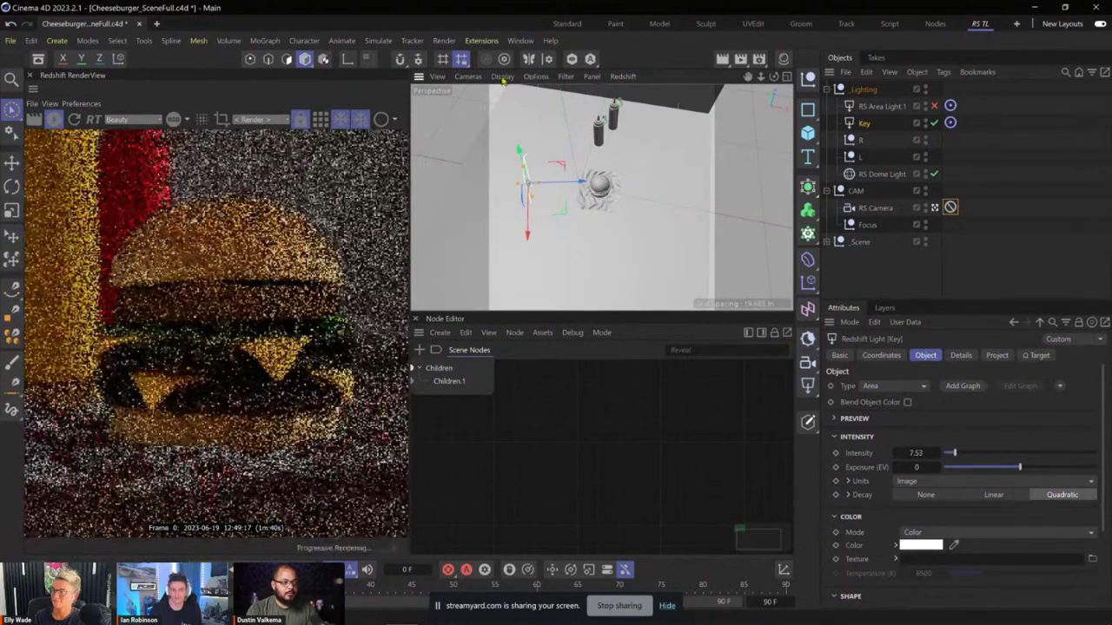
left_click(566, 77)
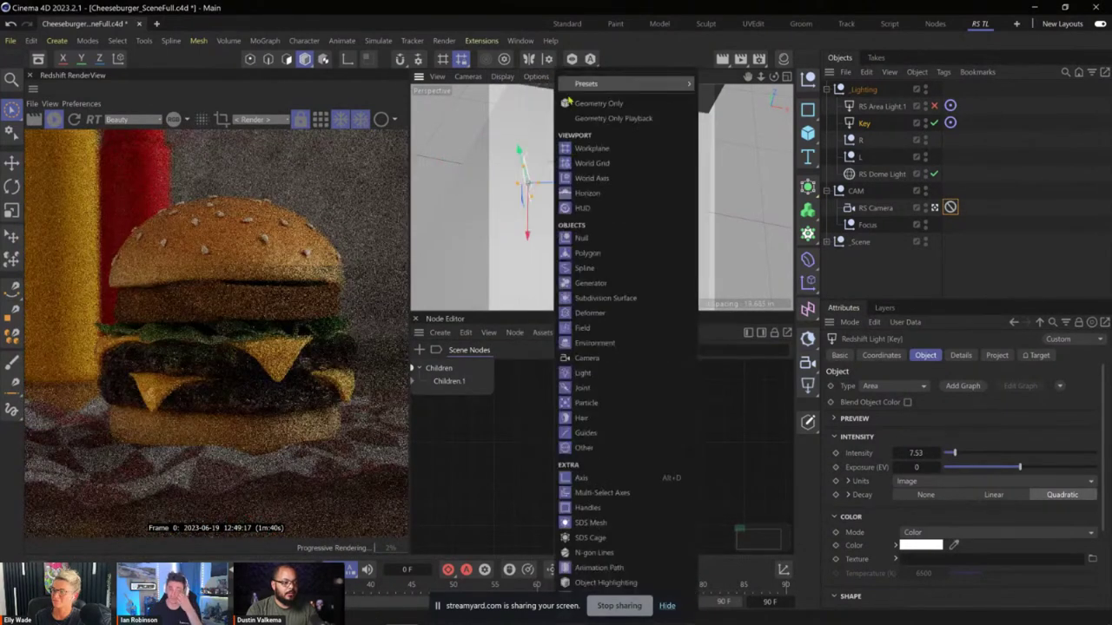
left_click(586, 358)
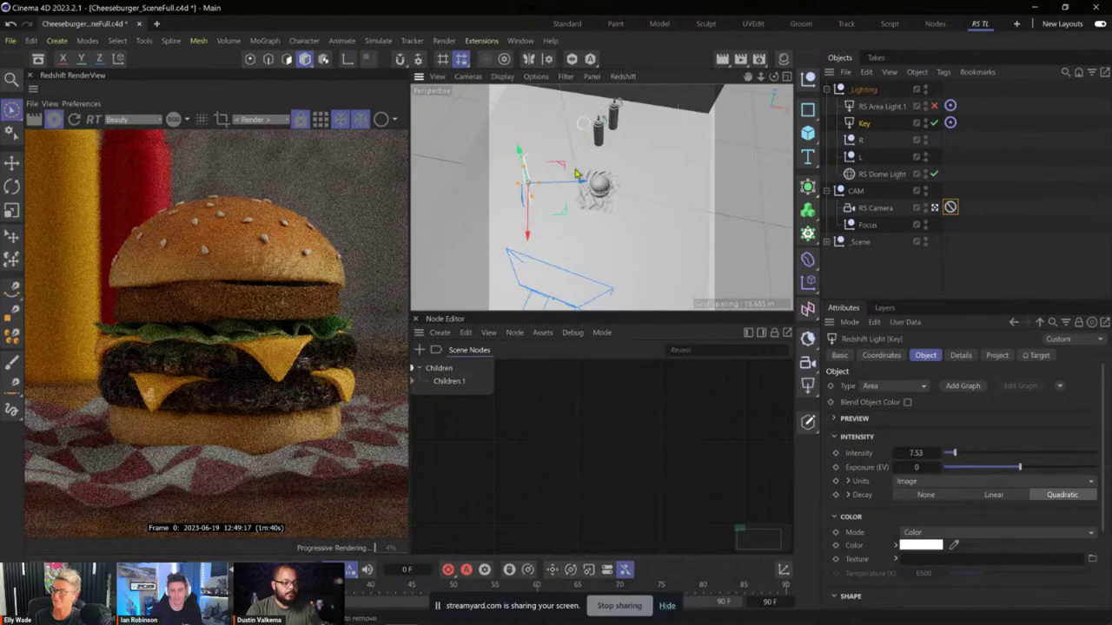
- In the maximised Top view, move the Key light left with the Y axis locked
middle_click(610, 187)
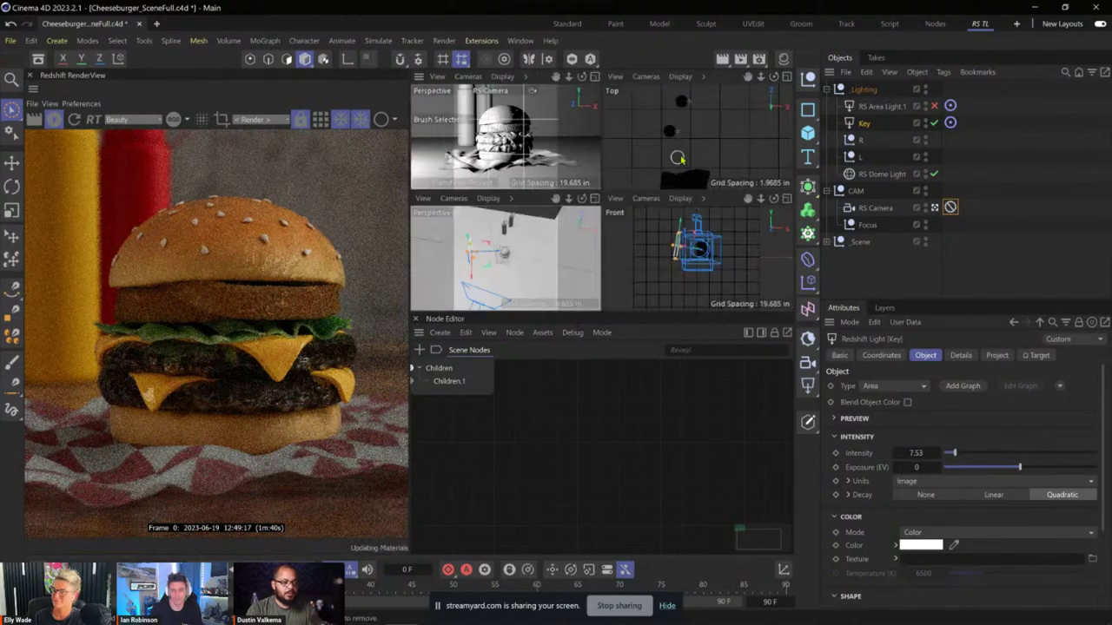
middle_click(620, 193)
scroll(620, 193, "down", 8)
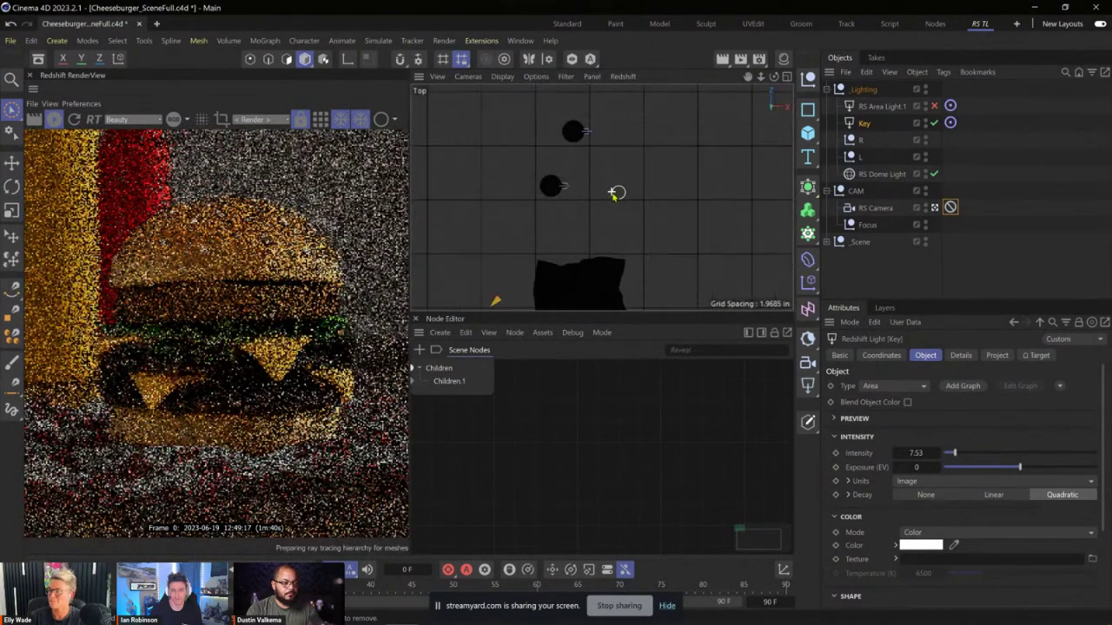
middle_click_drag(607, 274, 612, 185, "alt")
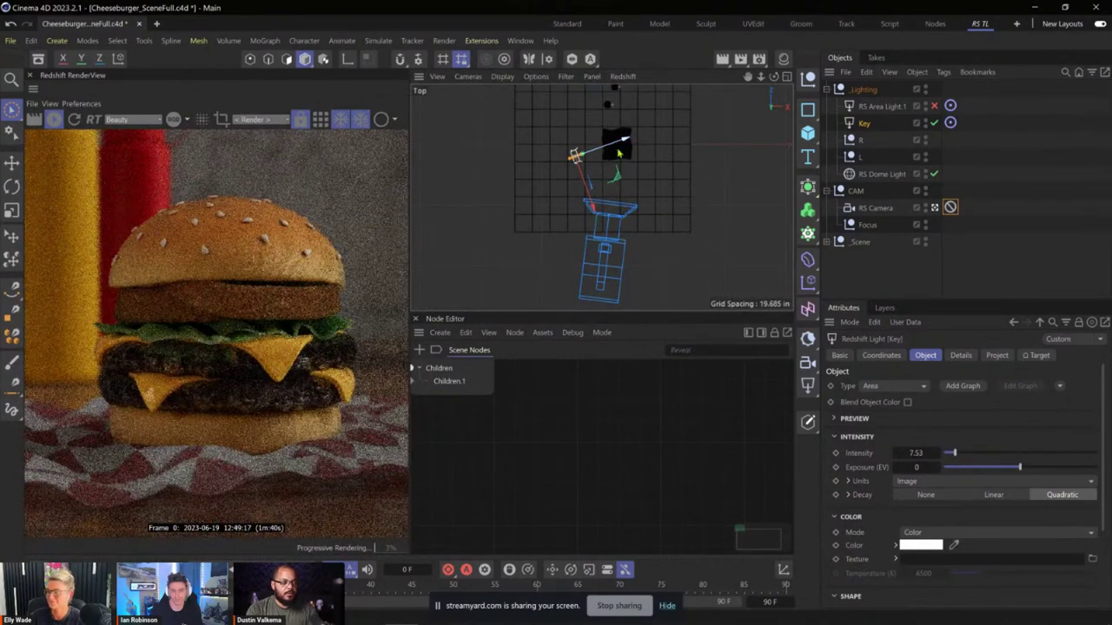
key("e")
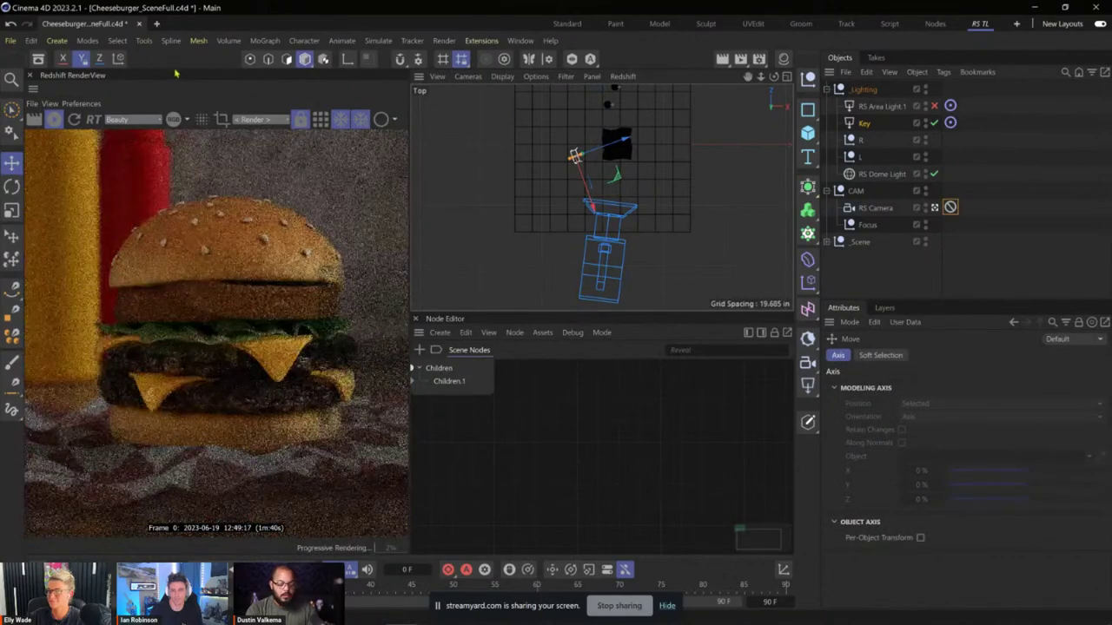
key("y")
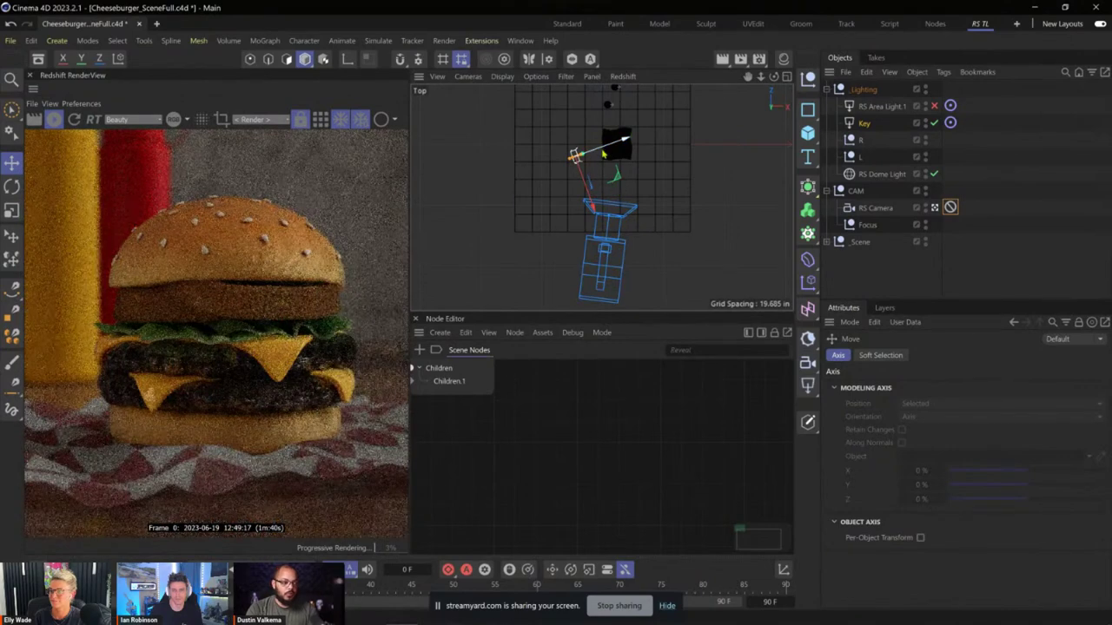
left_click_drag(599, 159, 580, 162)
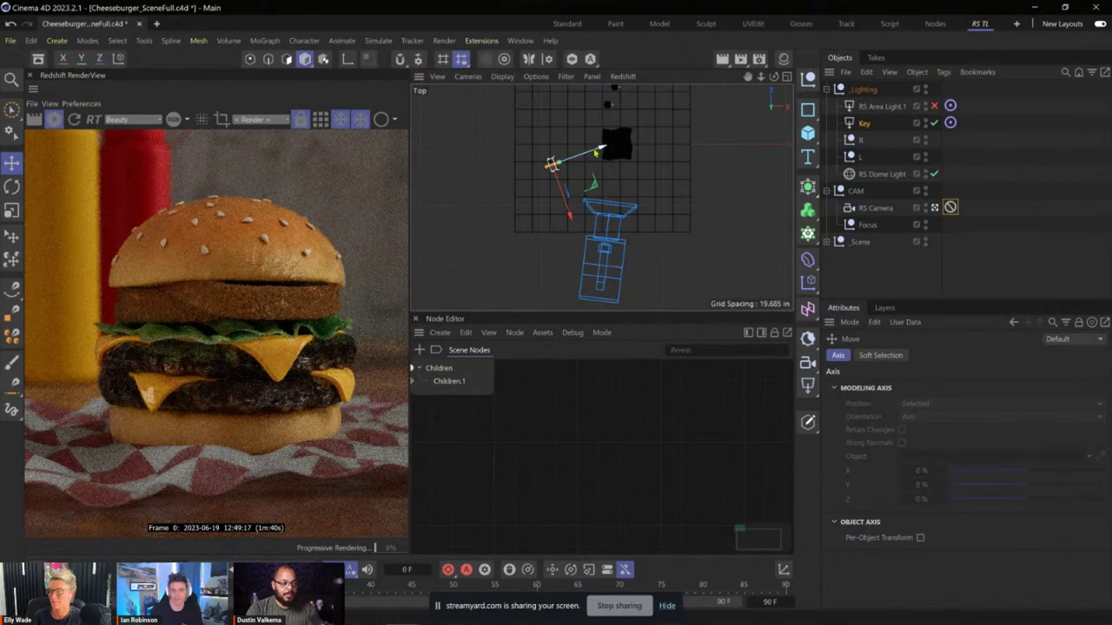
left_click_drag(565, 208, 569, 185)
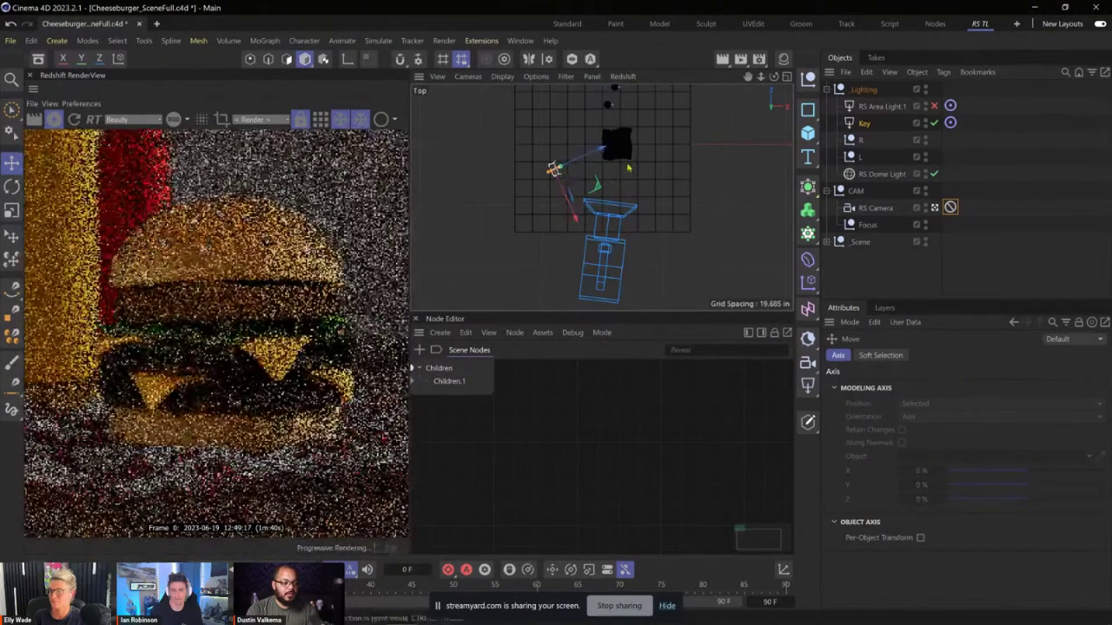
left_click_drag(940, 453, 945, 451)
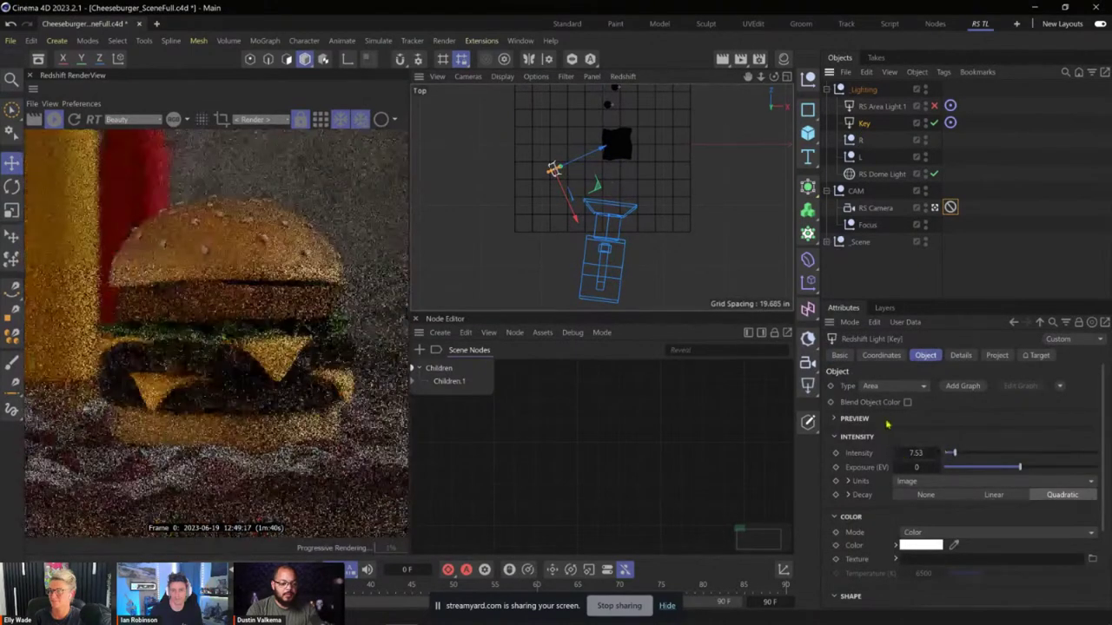
- Set the Key light's Size X and Size Y to 24 in
scroll(878, 436, "down", 3)
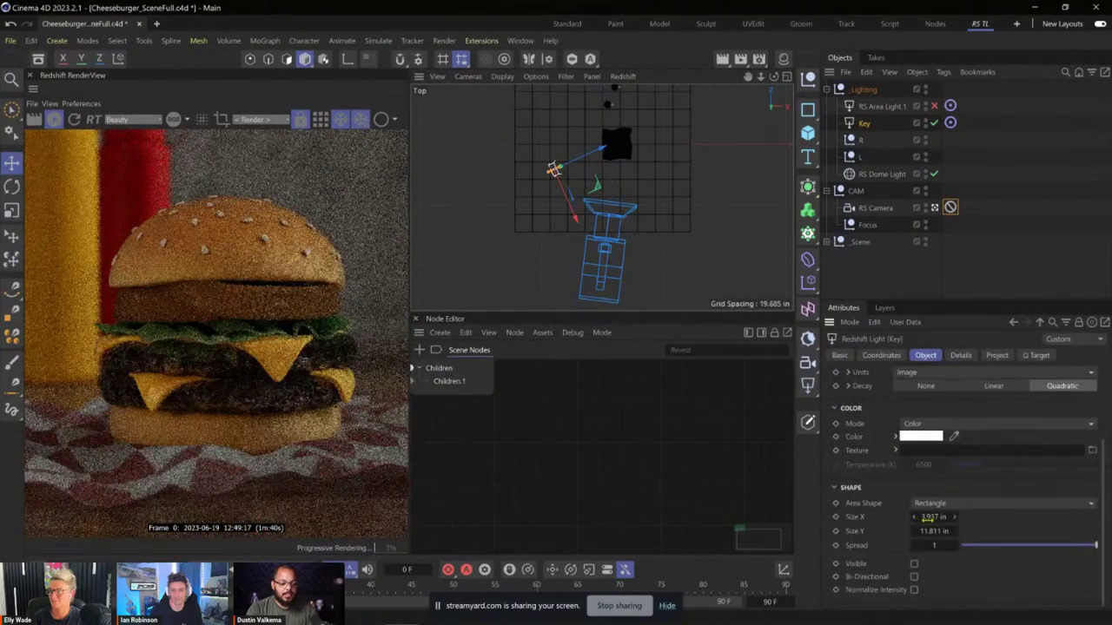
double_click(928, 516)
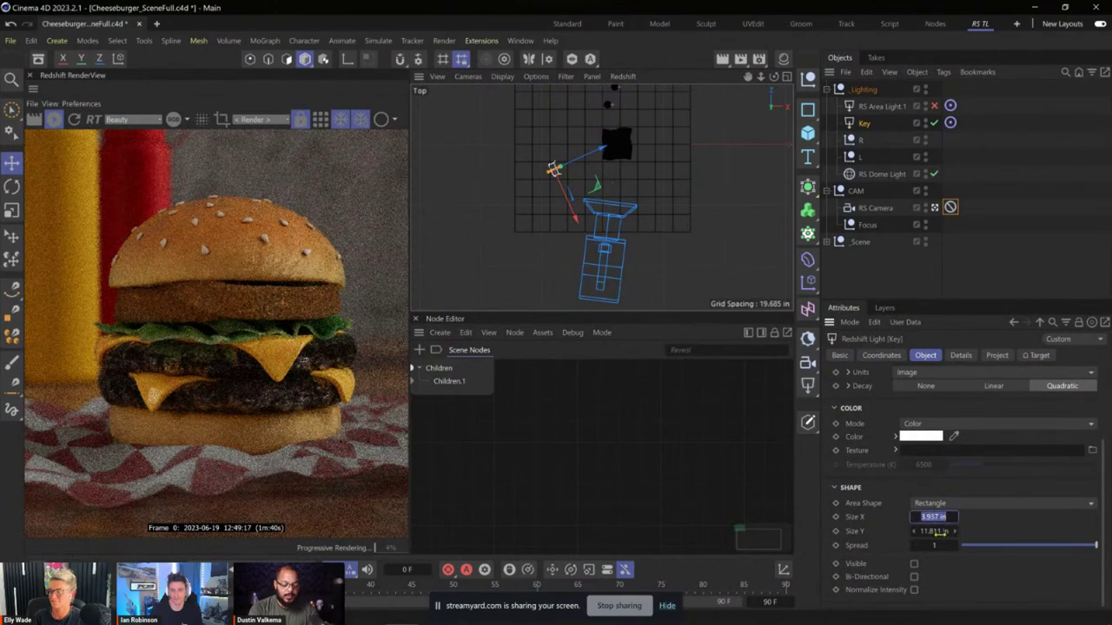
type("24")
key("Tab")
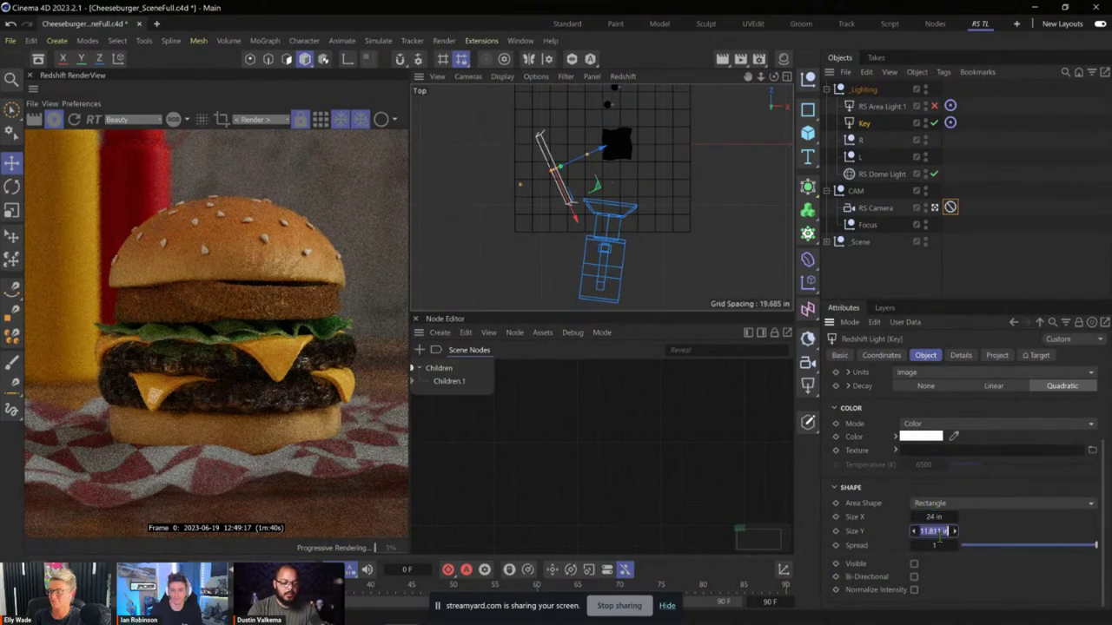
type("24")
key("Return")
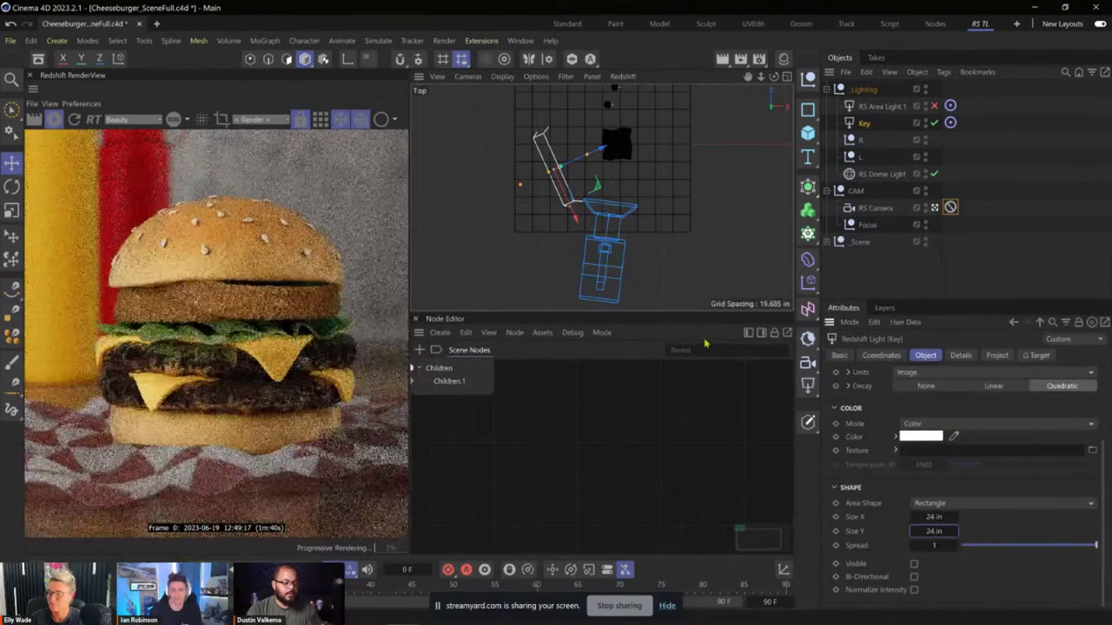
- Move the Key light further left of the burger and return to the Perspective view
left_click_drag(596, 145, 514, 208)
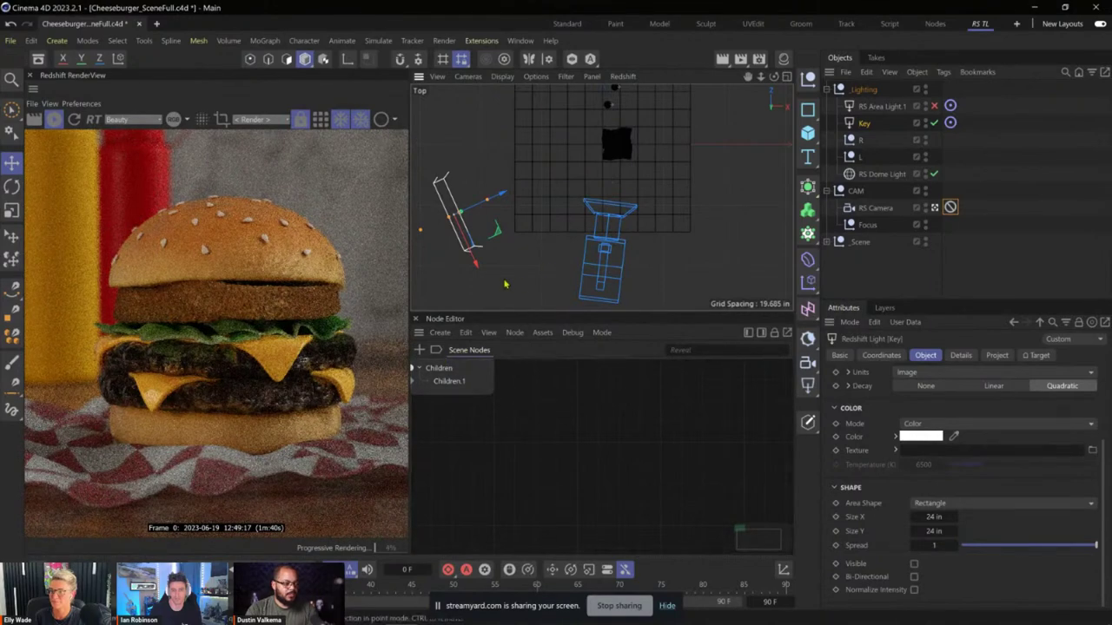
middle_click(608, 189)
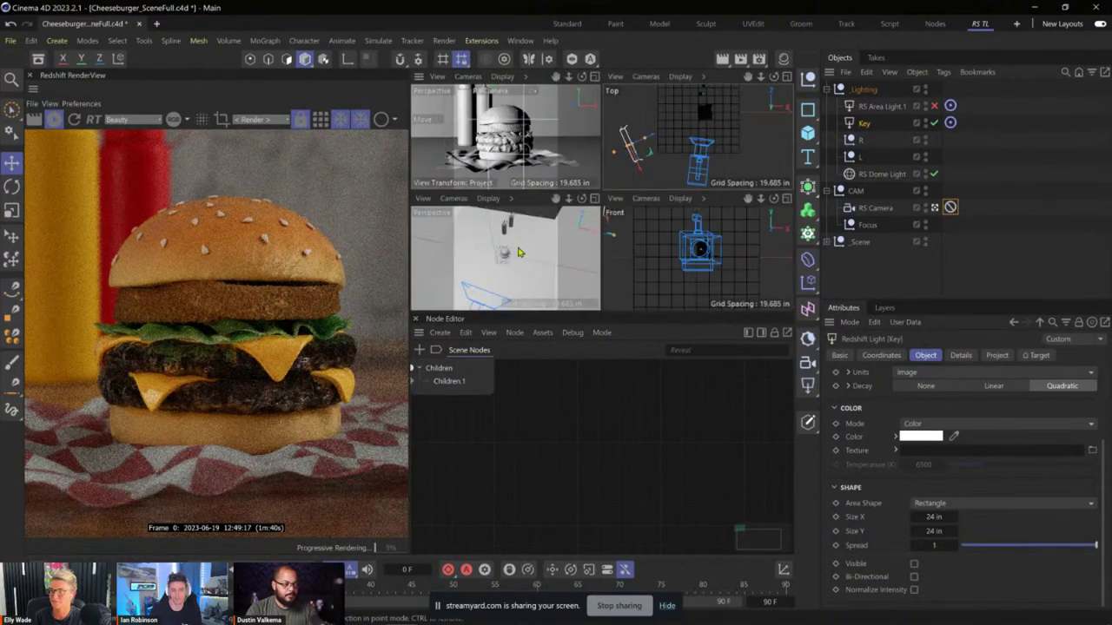
middle_click(597, 167)
mouse_move(598, 196)
left_mouse_down("alt")
mouse_move(601, 168)
mouse_move(598, 200)
left_mouse_up("alt")
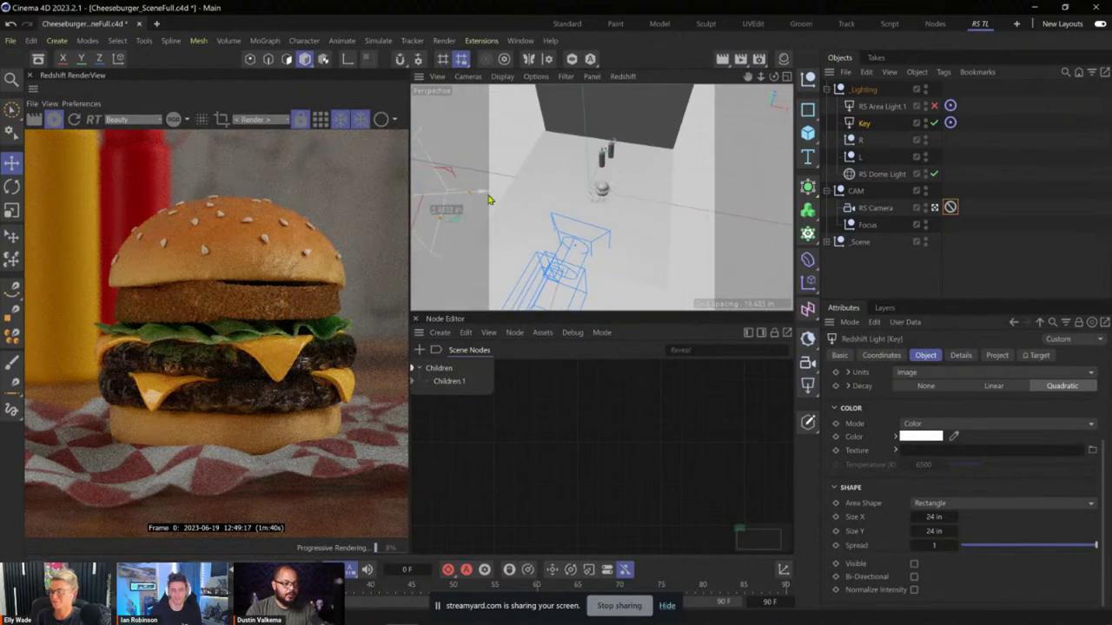
- Lift and angle the Key light so it sits above and left of the set
left_click_drag(487, 199, 476, 121, "alt")
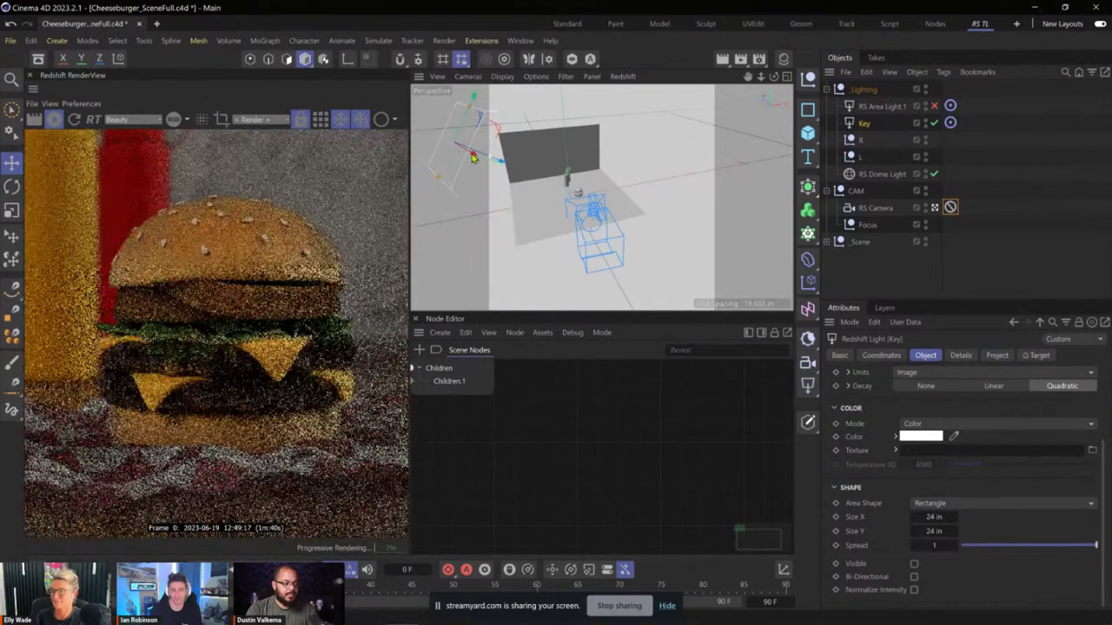
left_click_drag(473, 158, 486, 167)
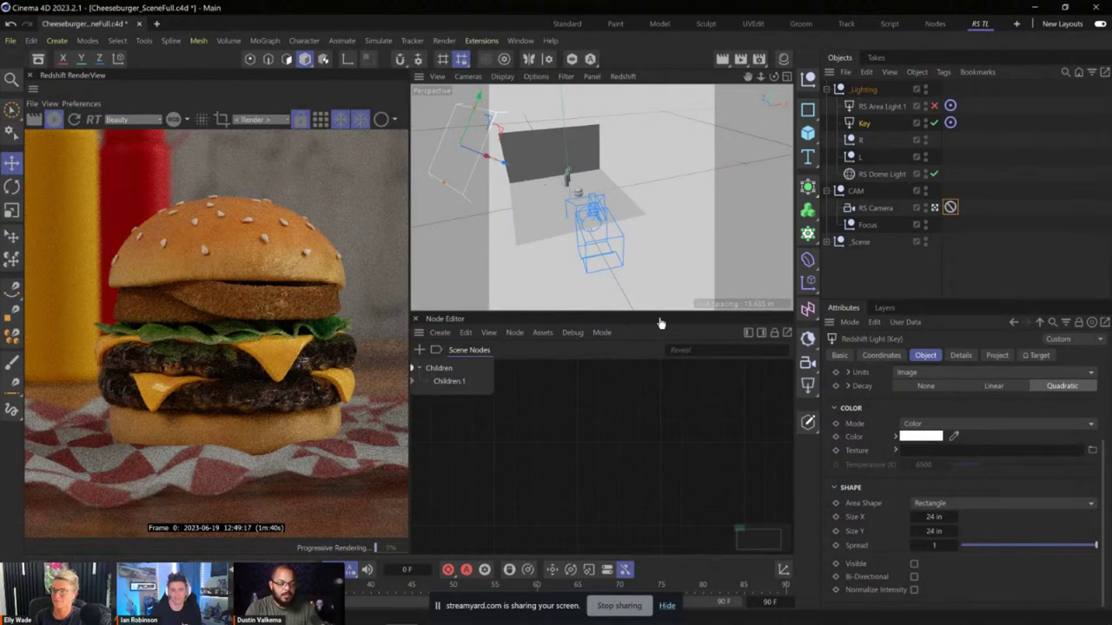
- Set the Key light's Spread to 0.25, then tighten it to 0.15
left_click(927, 545)
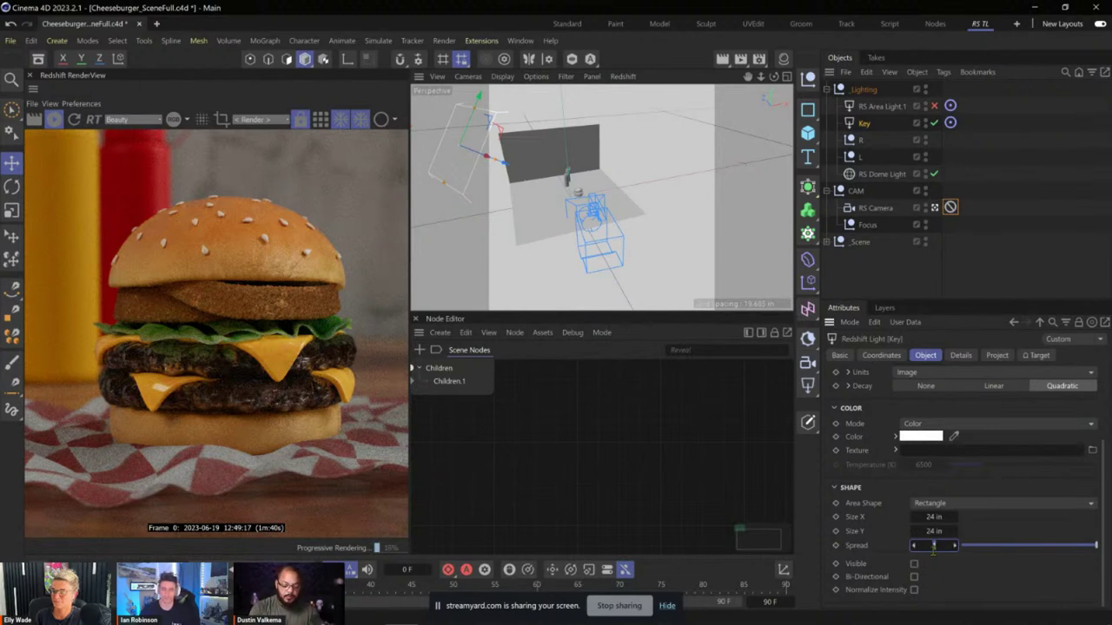
type("0.25")
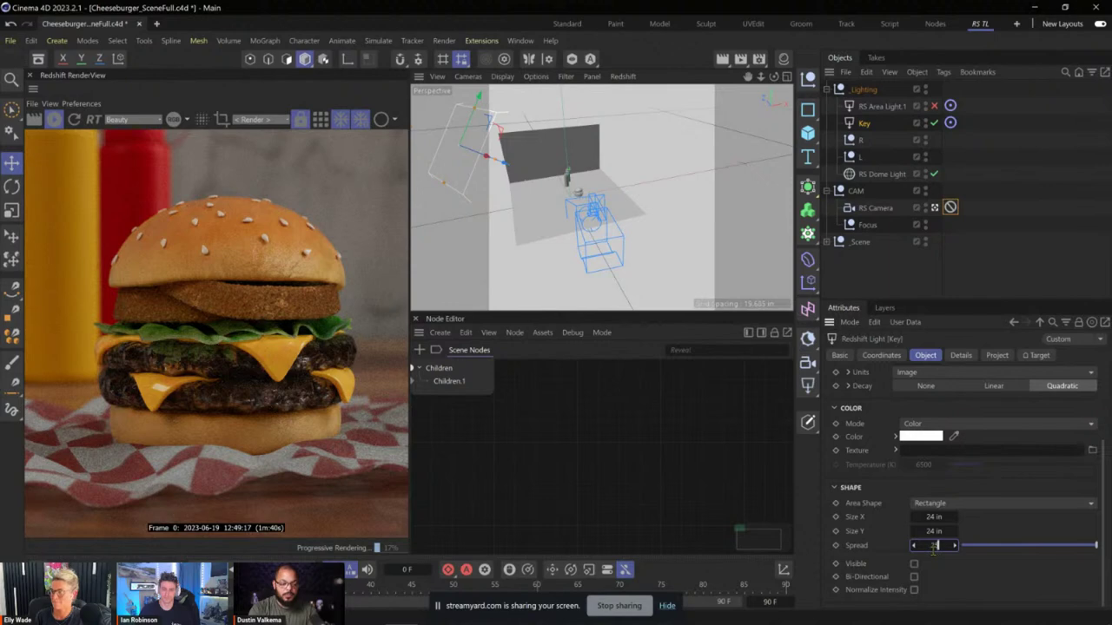
key("Return")
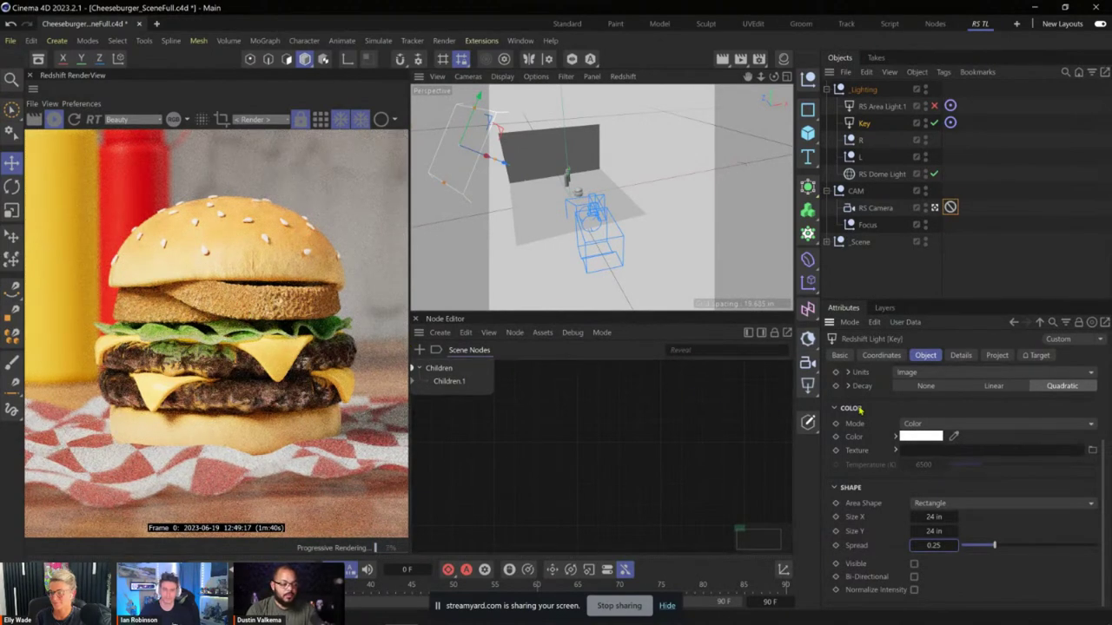
scroll(269, 378, "down", 2)
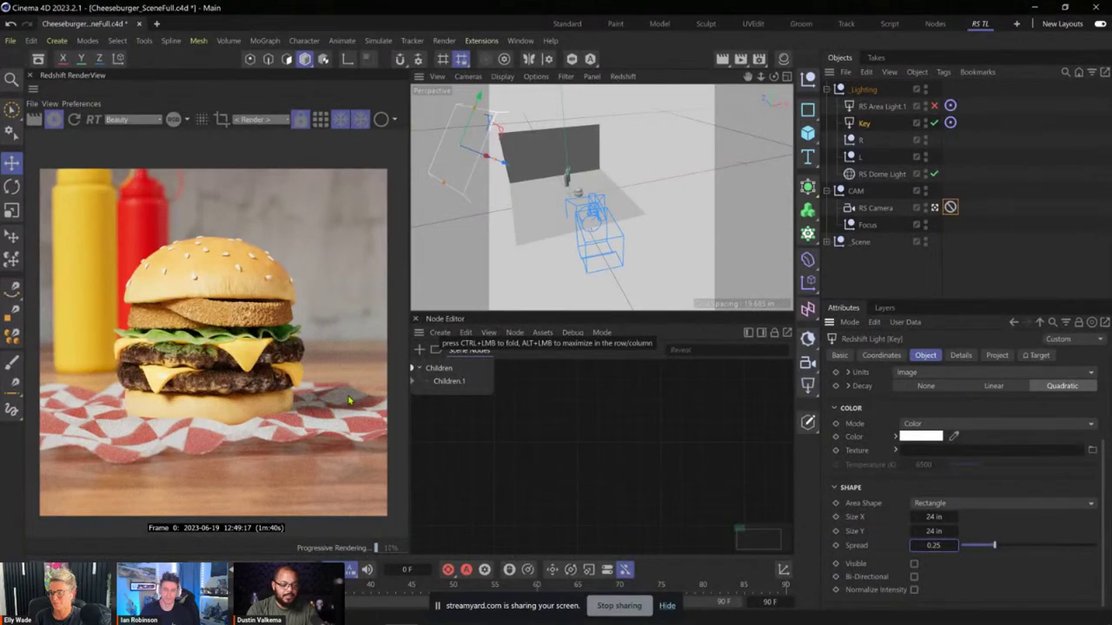
double_click(932, 545)
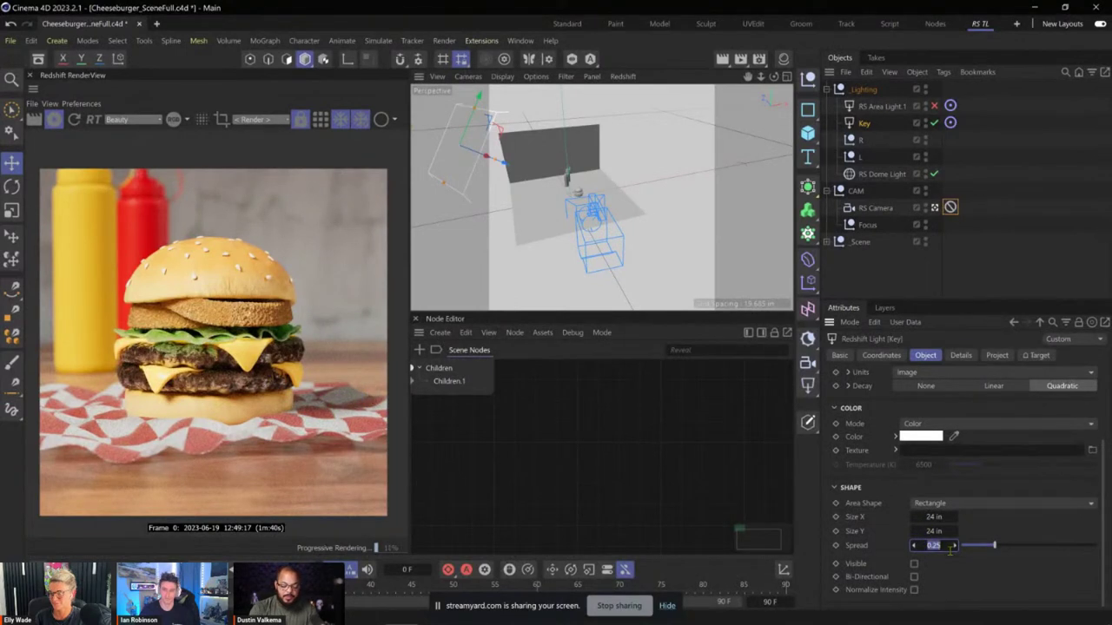
type("1")
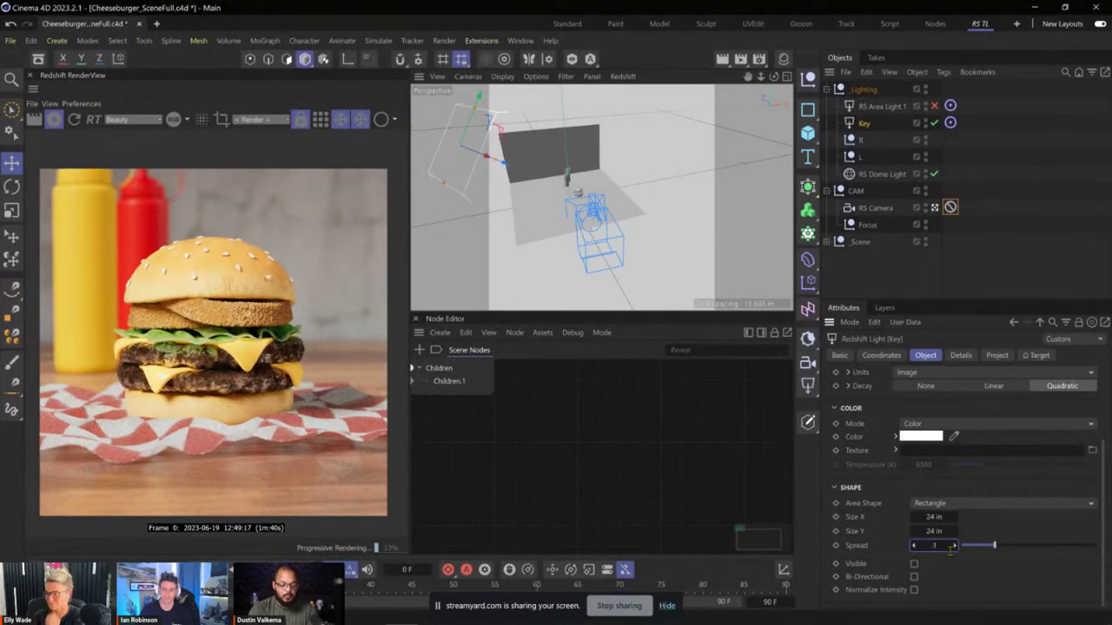
type("5")
key("Return")
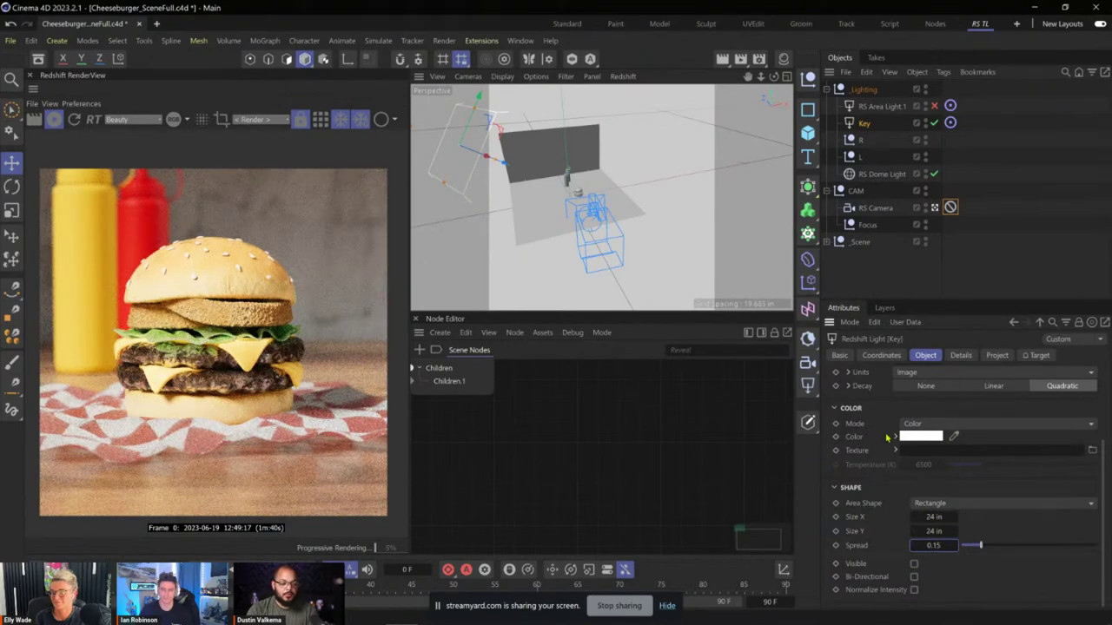
scroll(903, 477, "up", 3)
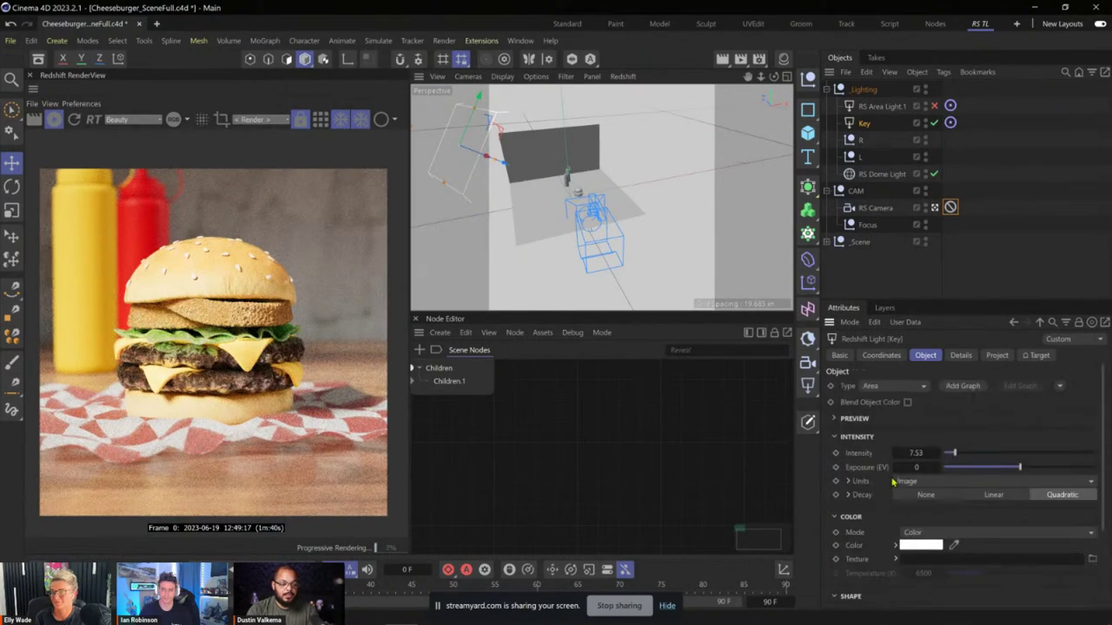
- Keep the Key light's Intensity at 5 and set its Exposure (EV) to -0.5
left_click(916, 453)
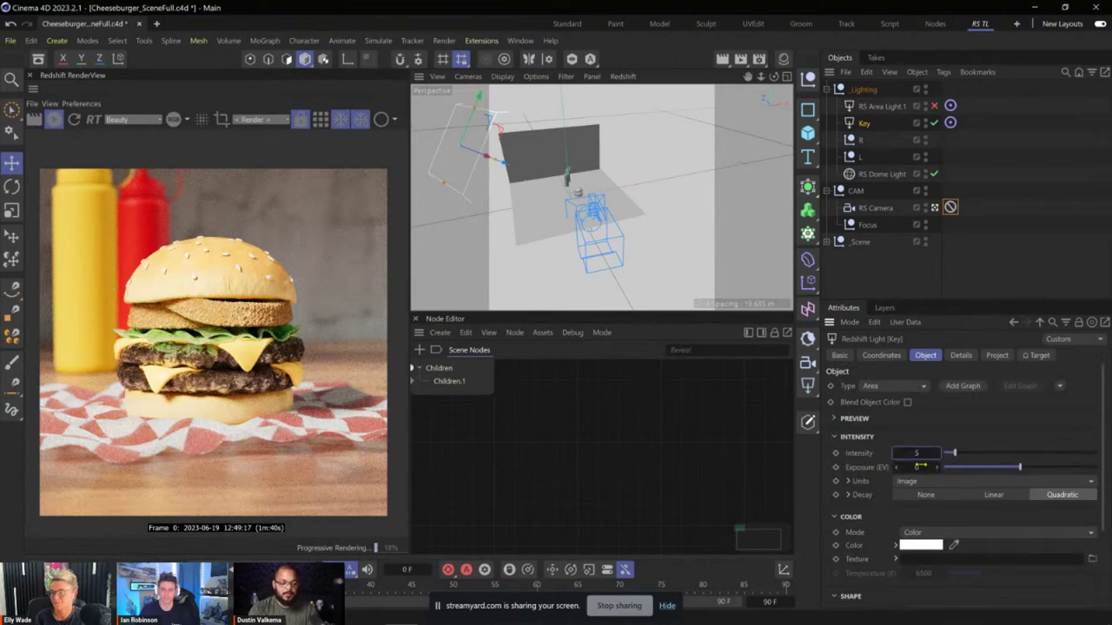
key("Return")
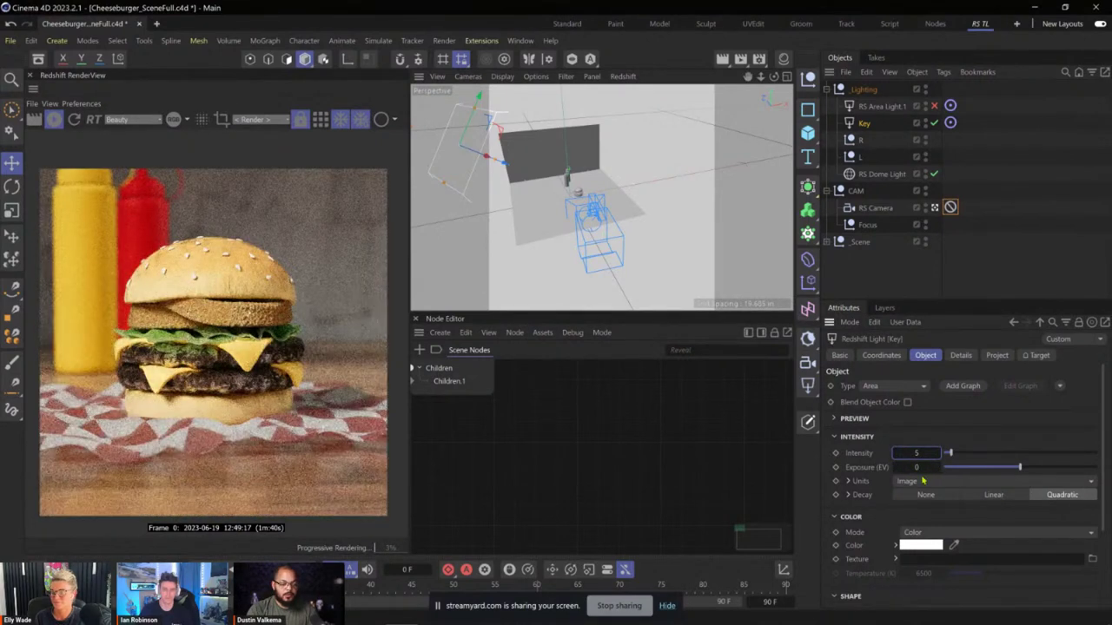
left_click(914, 467)
type("1")
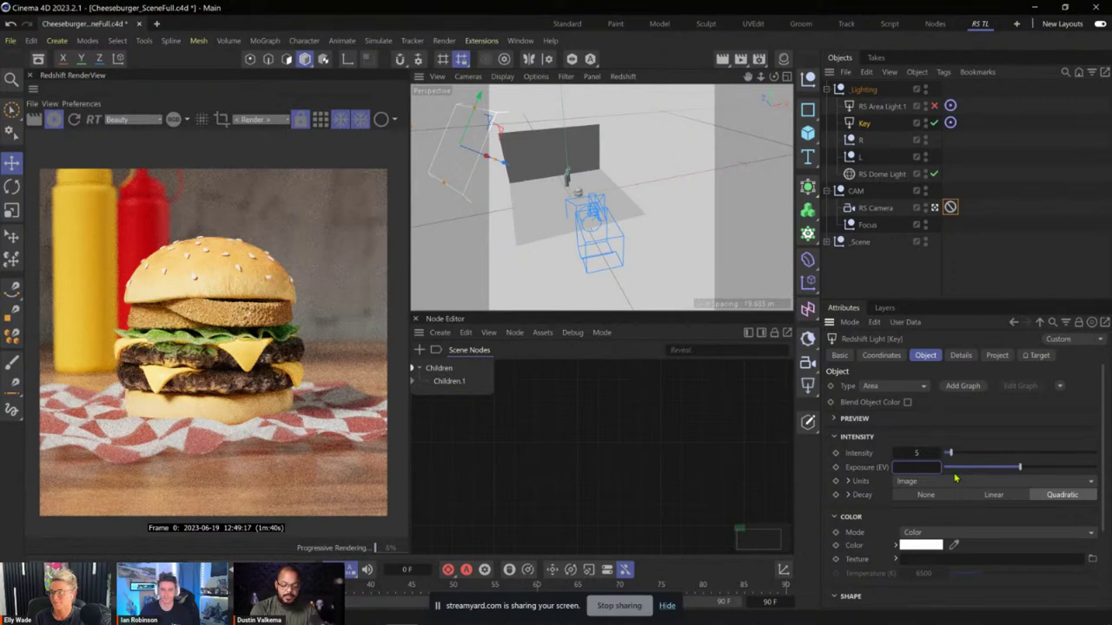
key("Return")
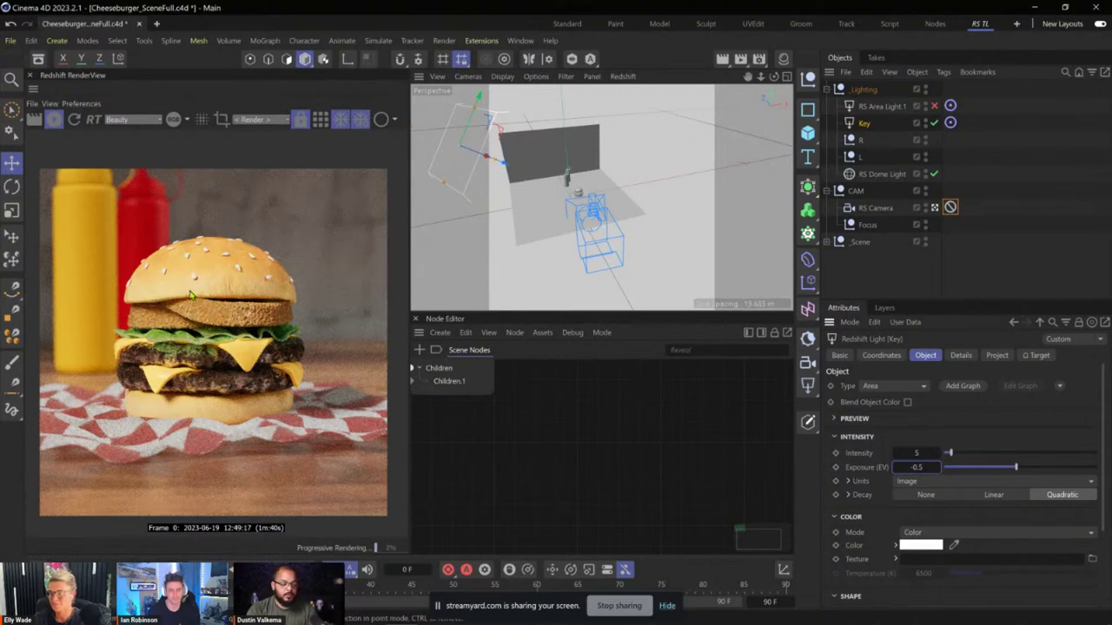
- Scale the Key light down and move it up and to the right
key("t")
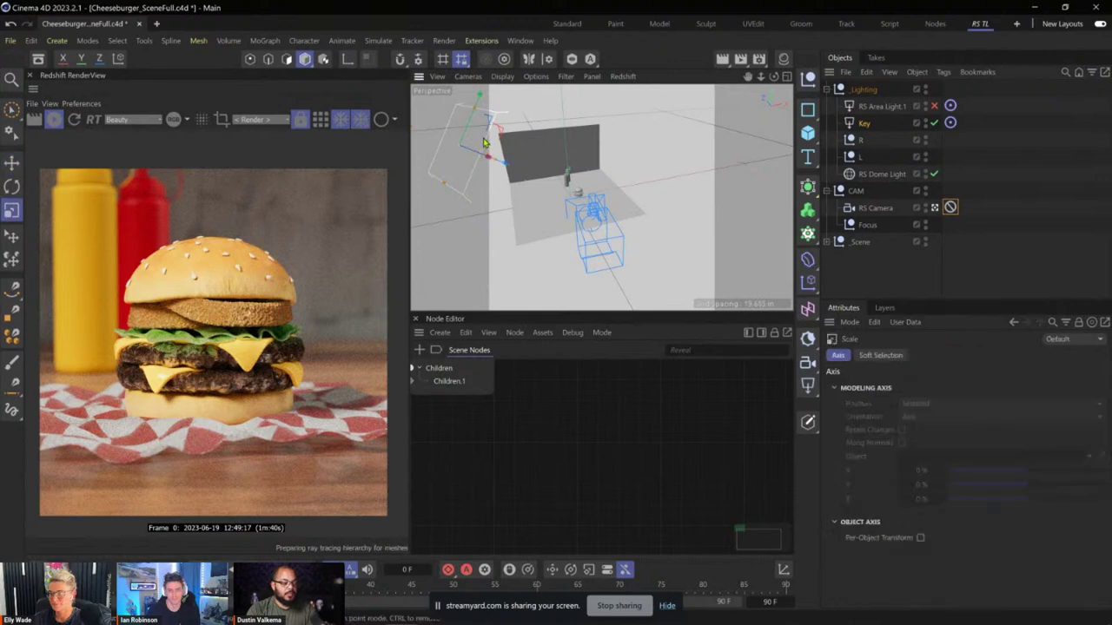
left_click_drag(486, 142, 465, 161)
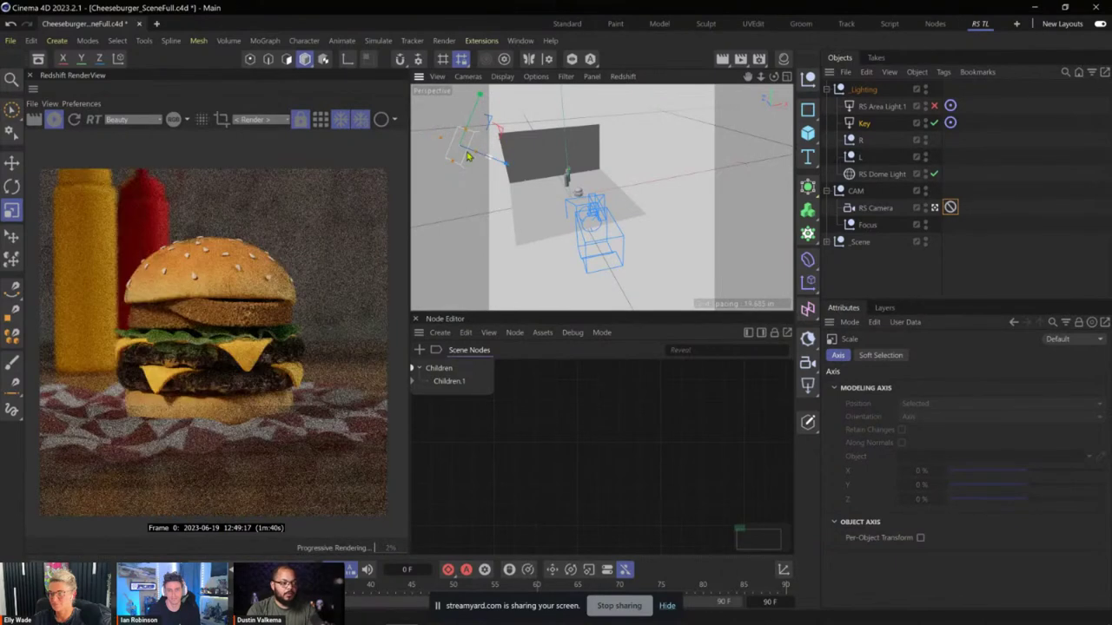
key("e")
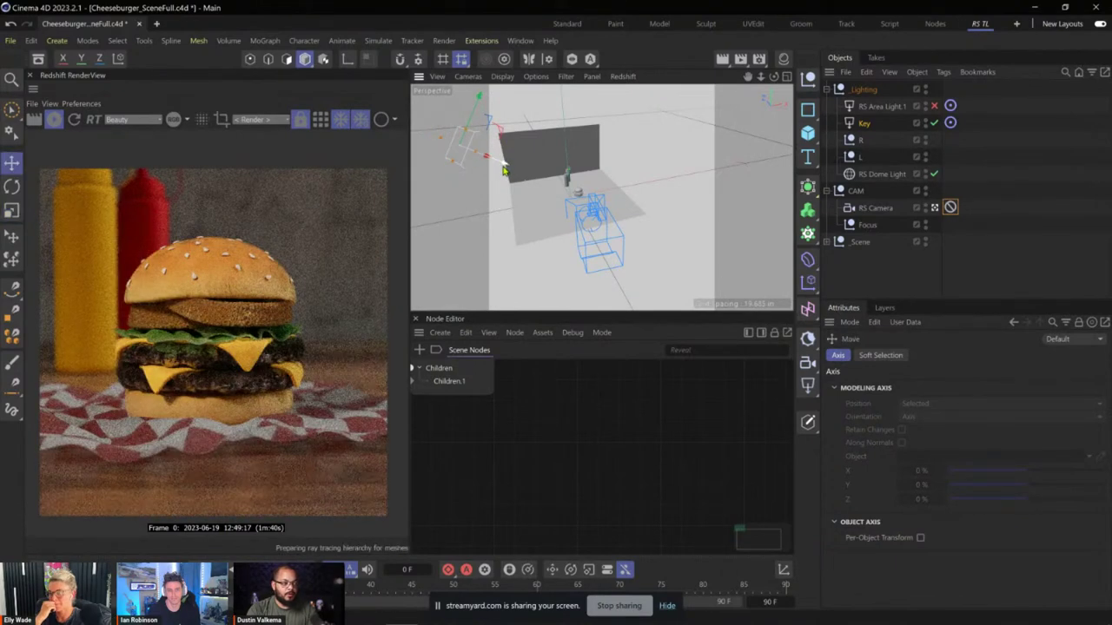
left_click_drag(505, 169, 554, 222, "alt")
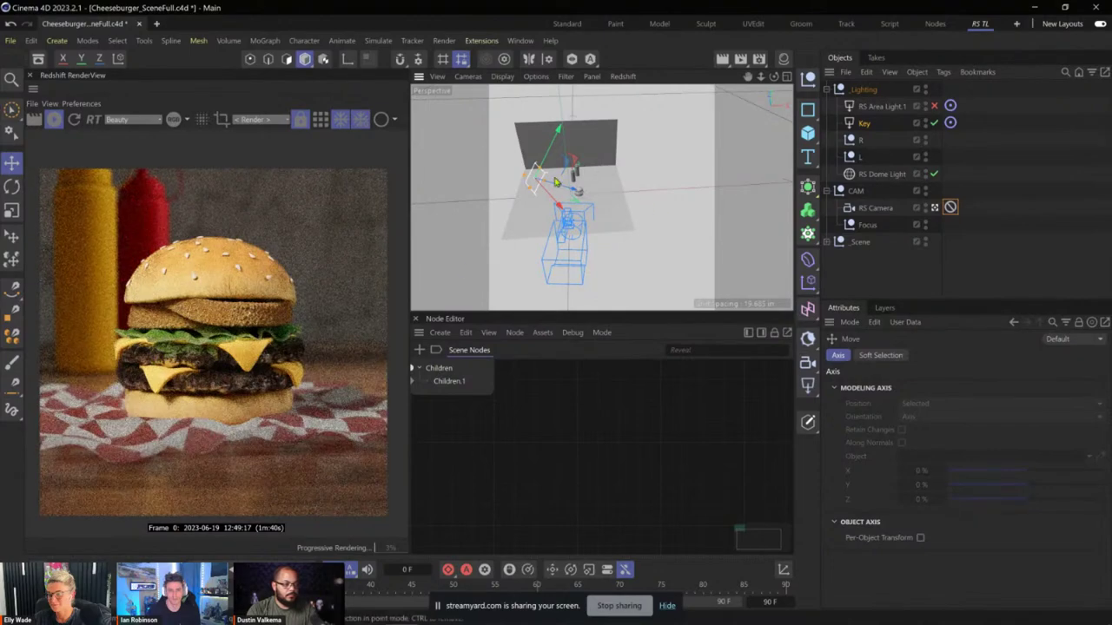
left_click_drag(549, 155, 554, 148)
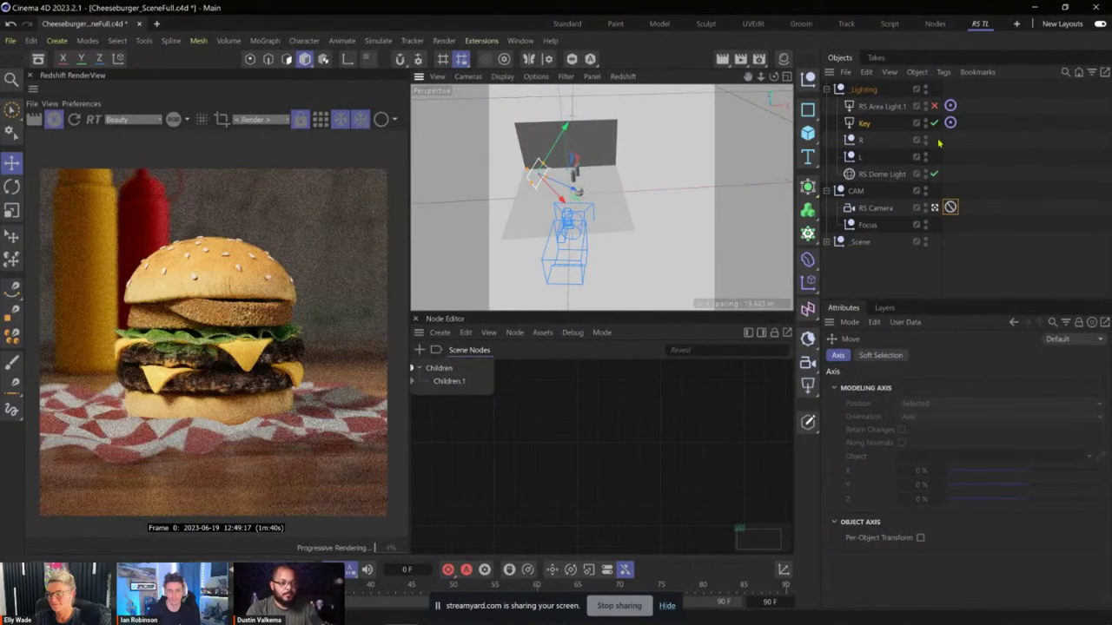
- Enable RS Area Light.1 and select it to view its settings
left_click(934, 105)
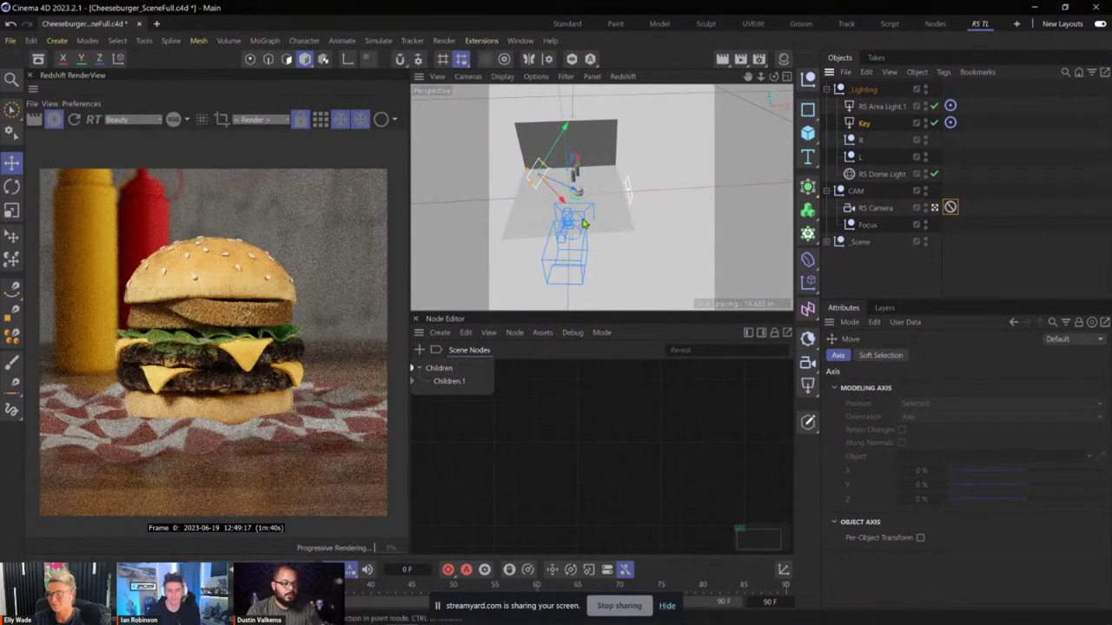
left_click(629, 208)
left_click_drag(628, 209, 607, 198, "alt")
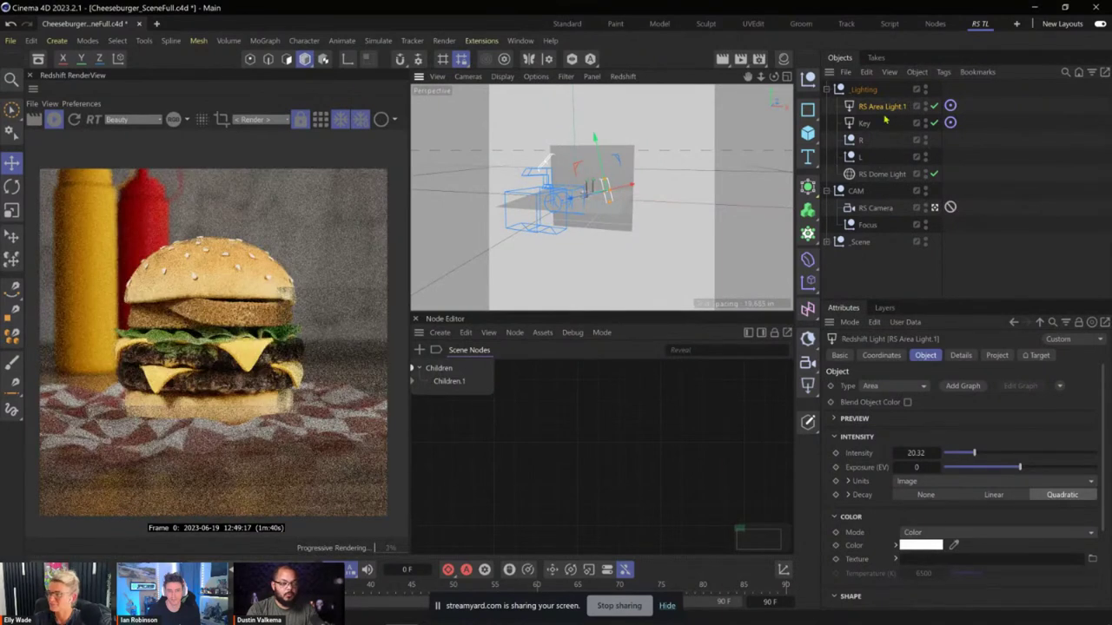
- Turn off the Key light and RS Dome Light, then enlarge RS Area Light.1
left_click(934, 123)
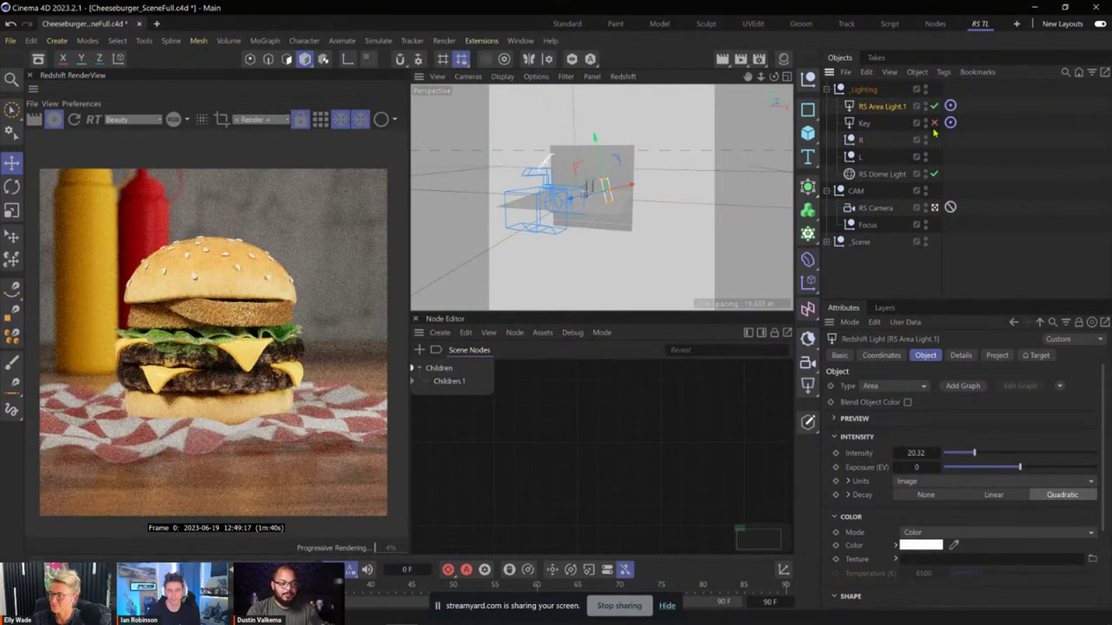
left_click(934, 174)
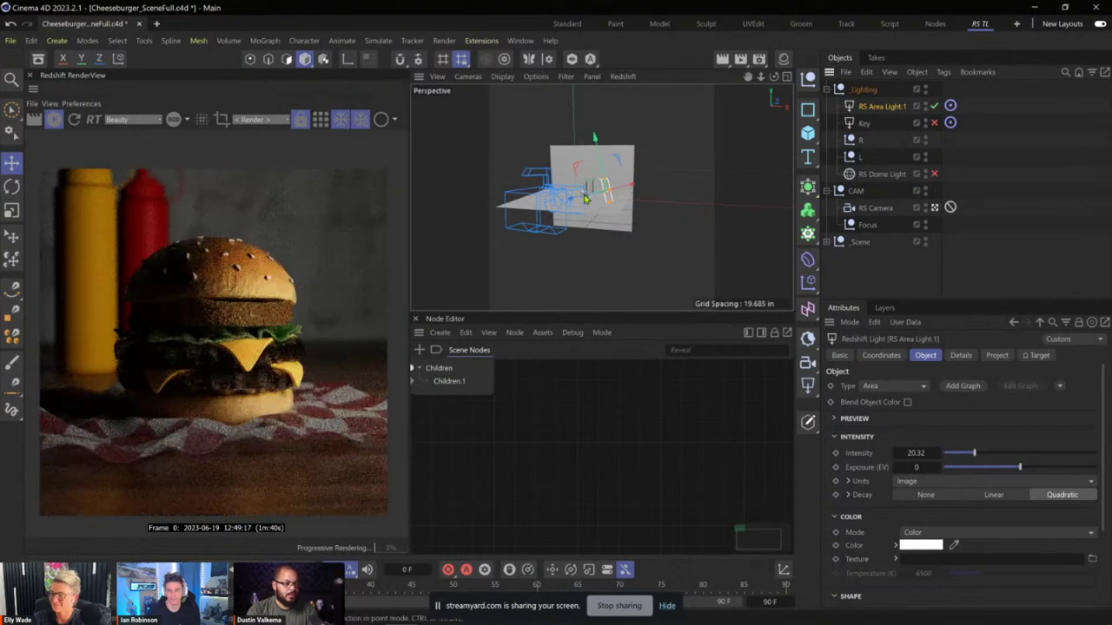
left_click_drag(586, 199, 653, 182, "alt")
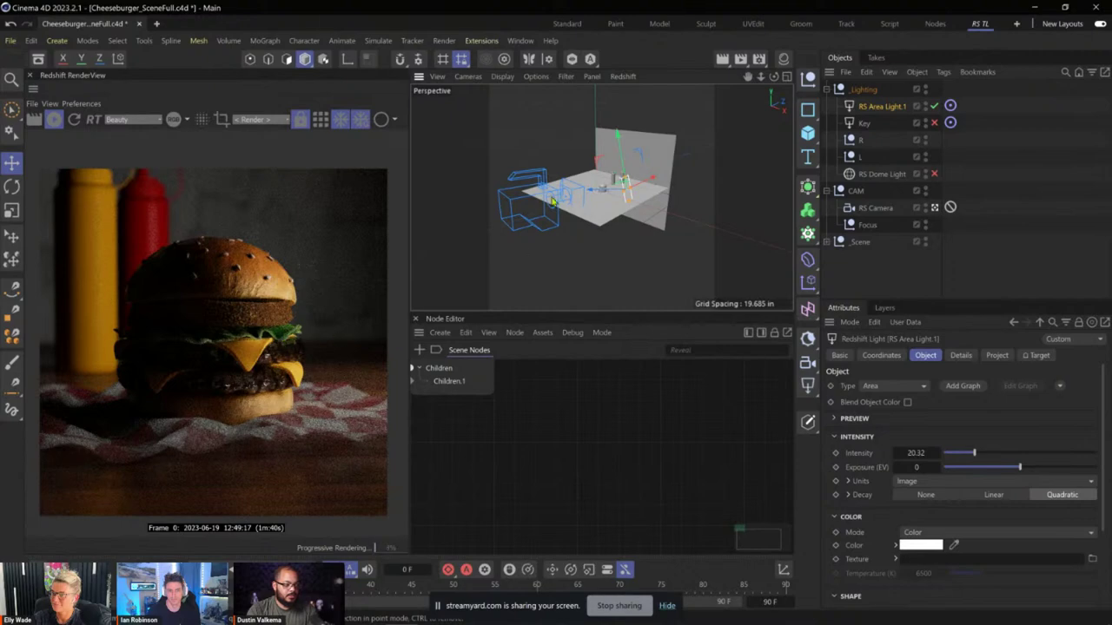
left_click_drag(602, 193, 524, 249, "alt")
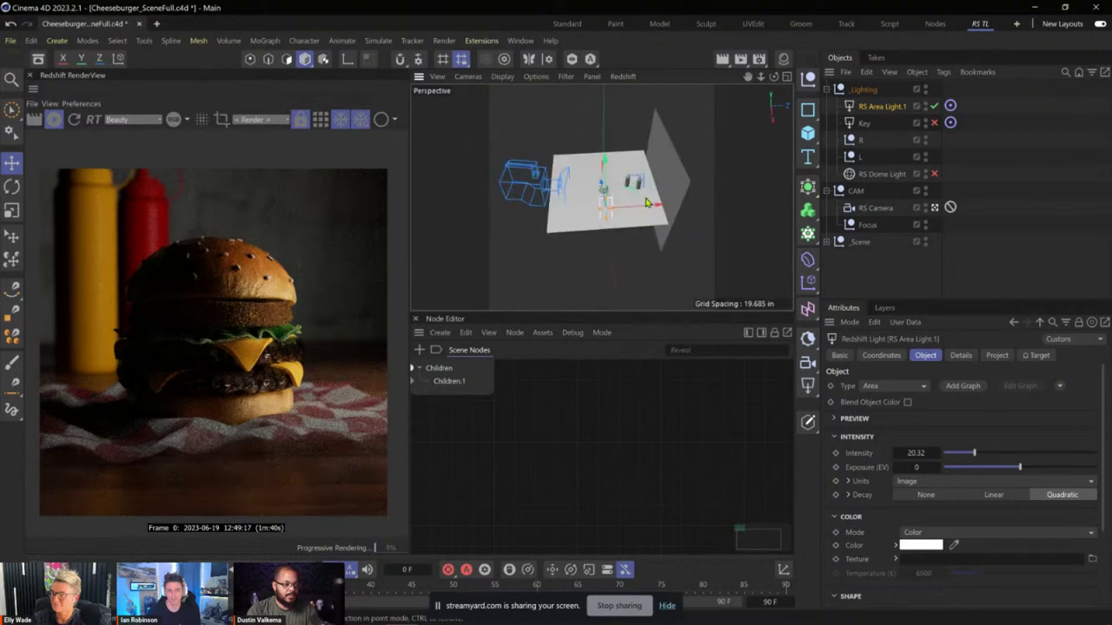
left_click_drag(645, 211, 653, 200)
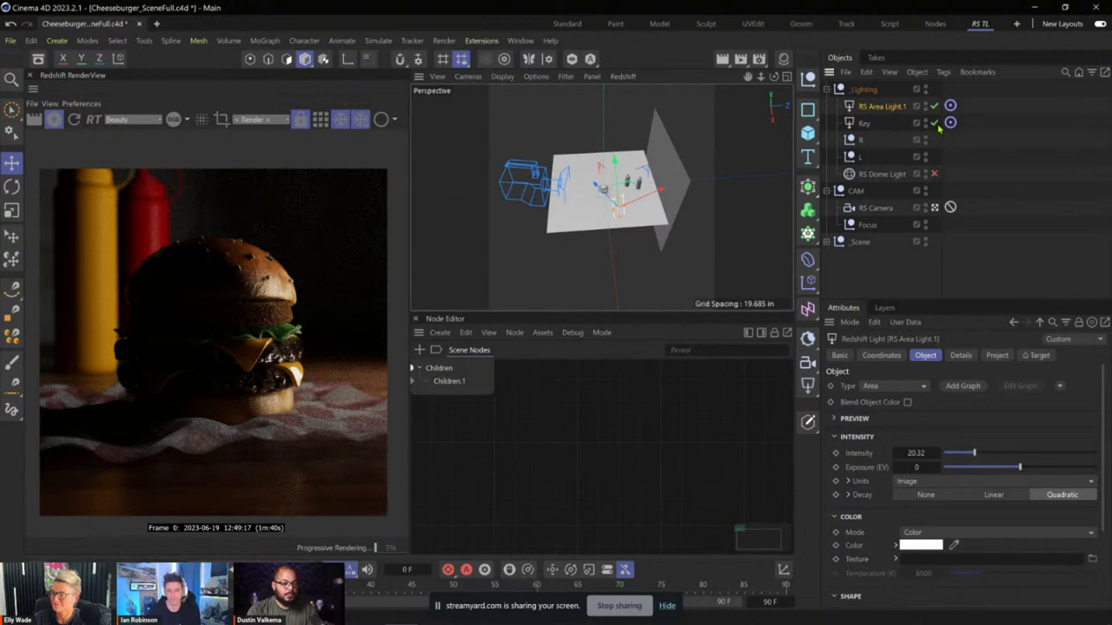
- Re-enable the Key light and select it in the viewport
left_click(935, 122)
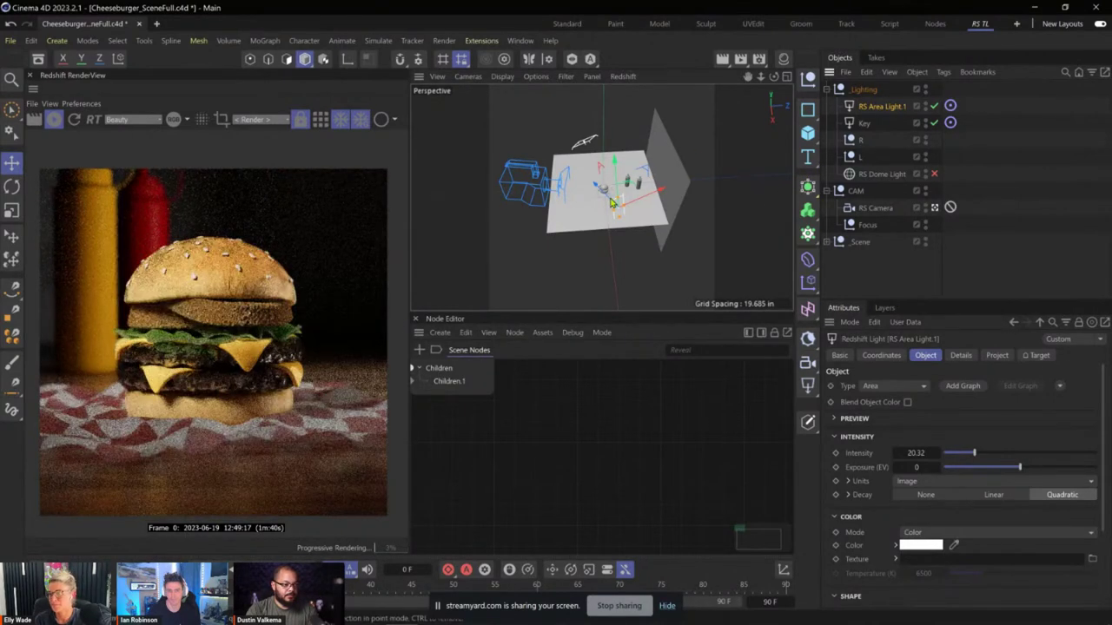
left_click_drag(651, 193, 697, 179, "alt")
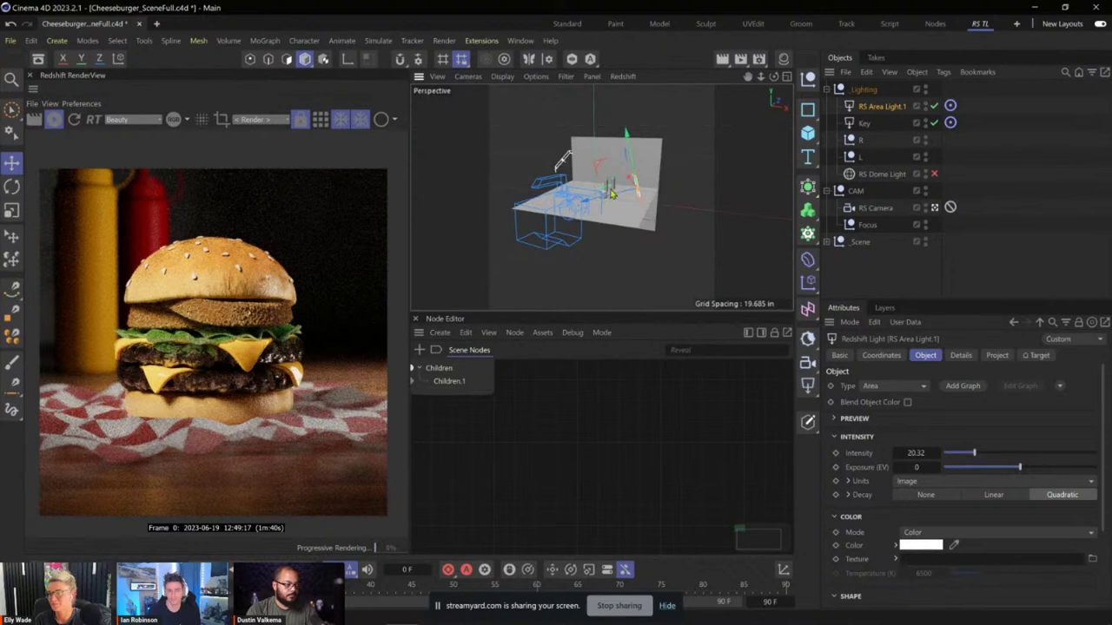
scroll(601, 199, "up", 5)
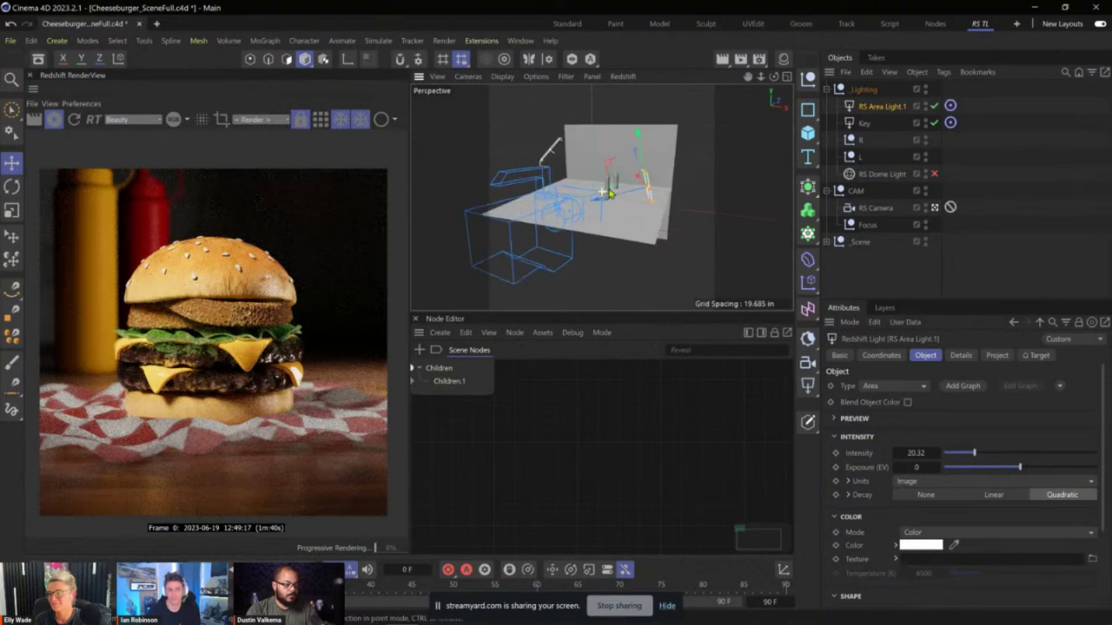
mouse_move(606, 199)
left_mouse_down("alt")
mouse_move(643, 186)
mouse_move(612, 195)
left_mouse_up("alt")
left_click(535, 155)
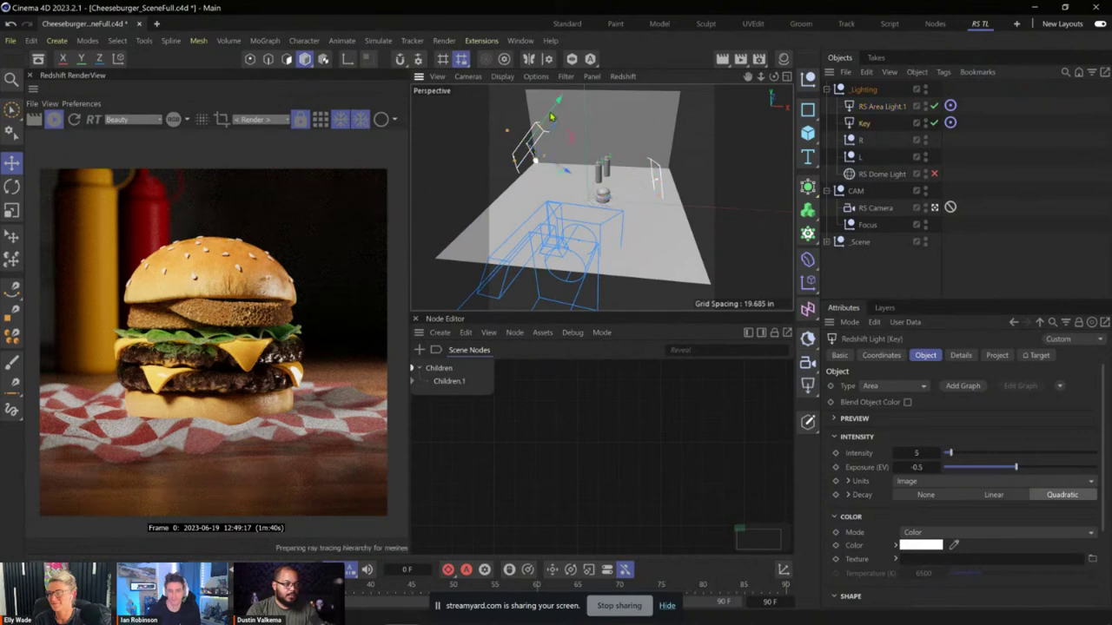
- Move the Key light along Z toward the burger and raise it slightly on Y
left_click_drag(535, 155, 603, 198)
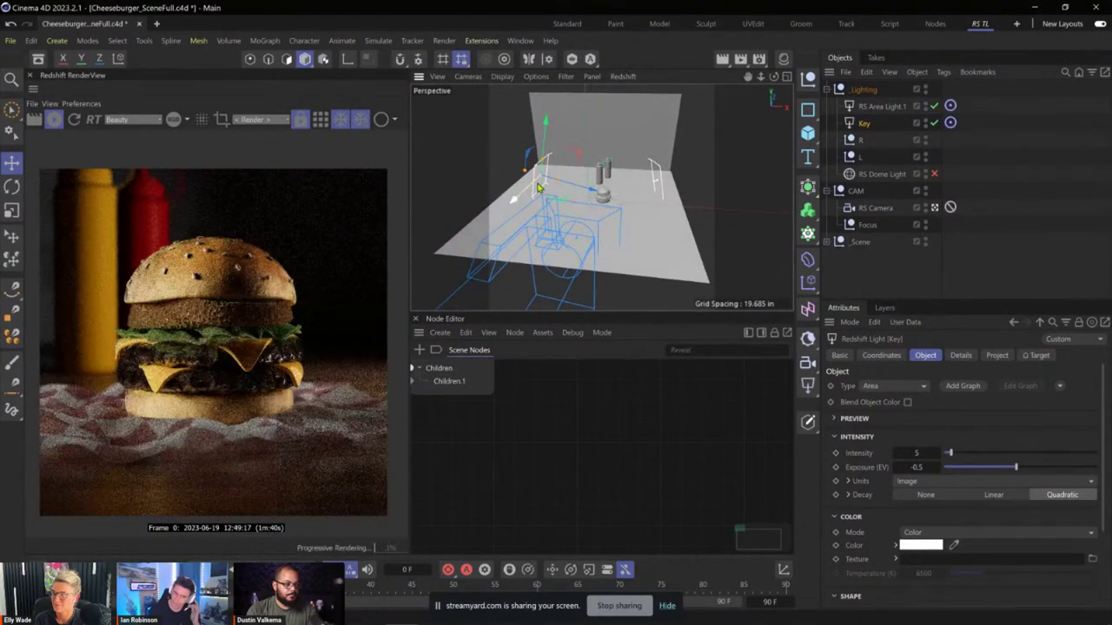
left_click_drag(521, 194, 523, 205)
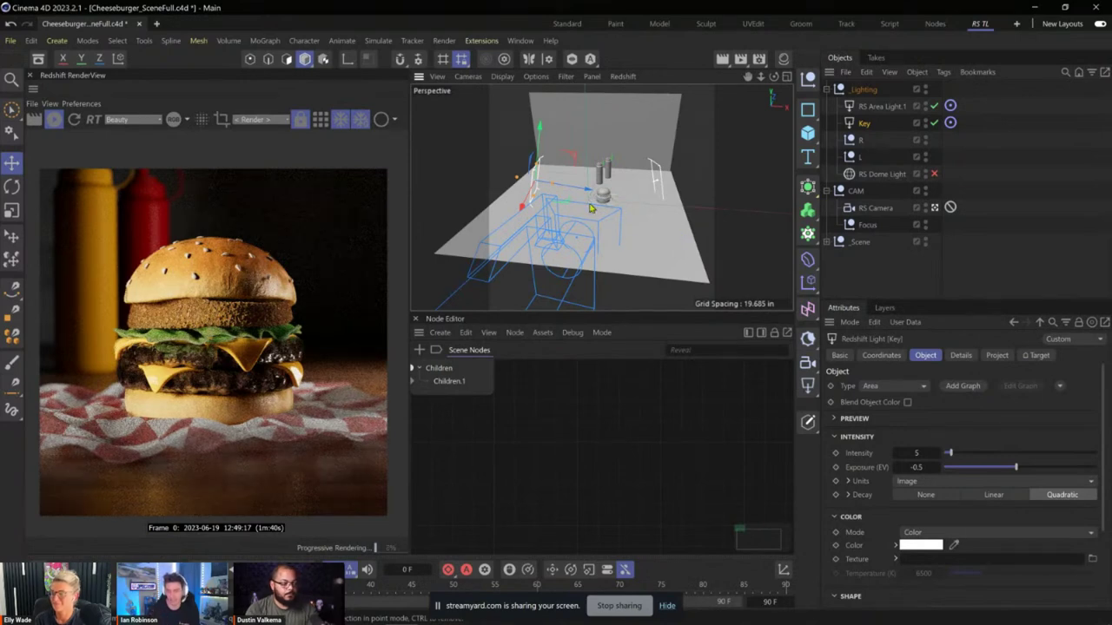
scroll(597, 204, "up", 6)
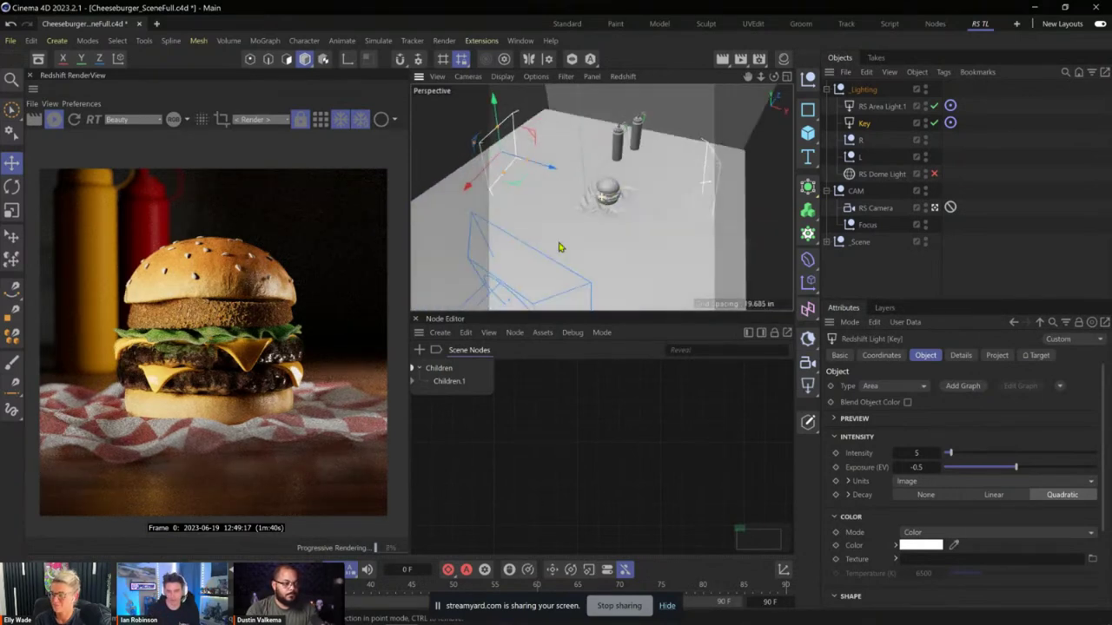
left_click_drag(556, 162, 606, 194)
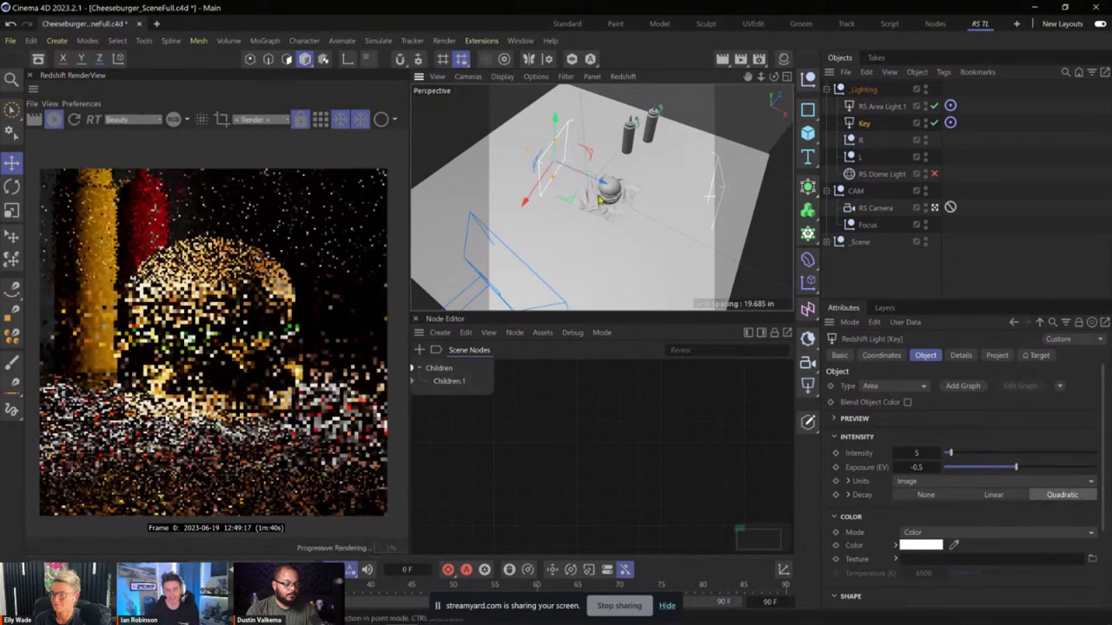
left_click_drag(608, 205, 645, 159, "alt")
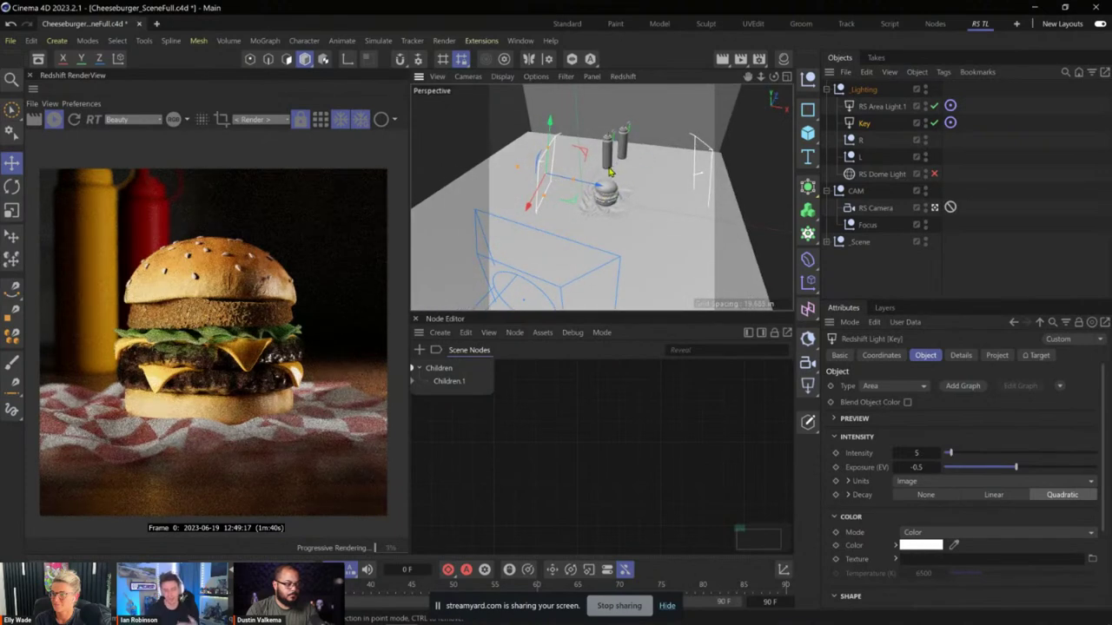
left_click_drag(556, 147, 561, 127)
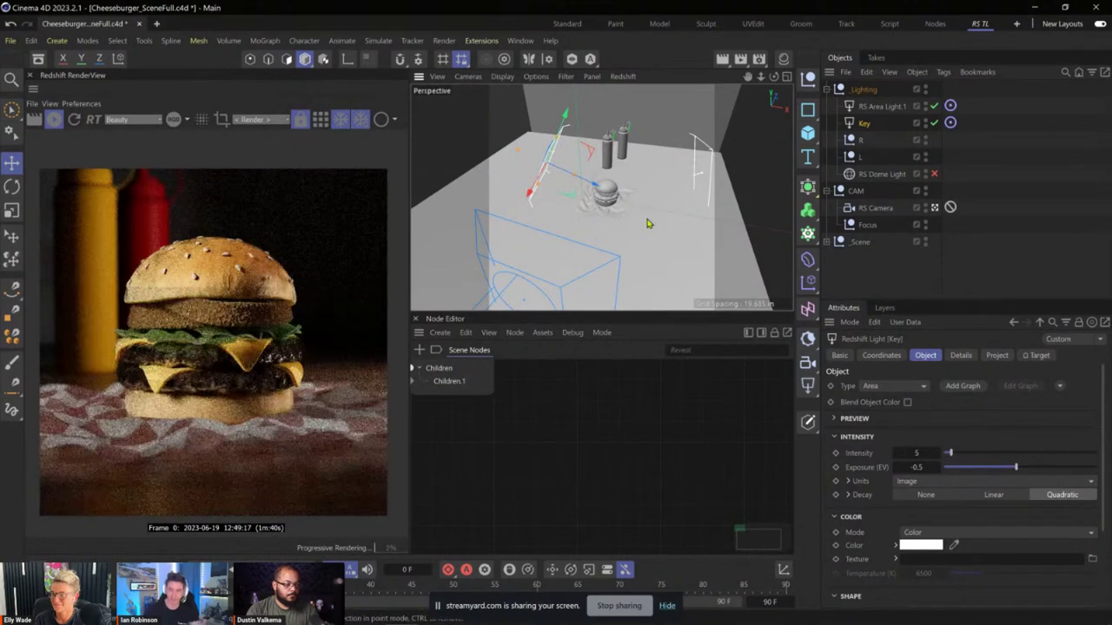
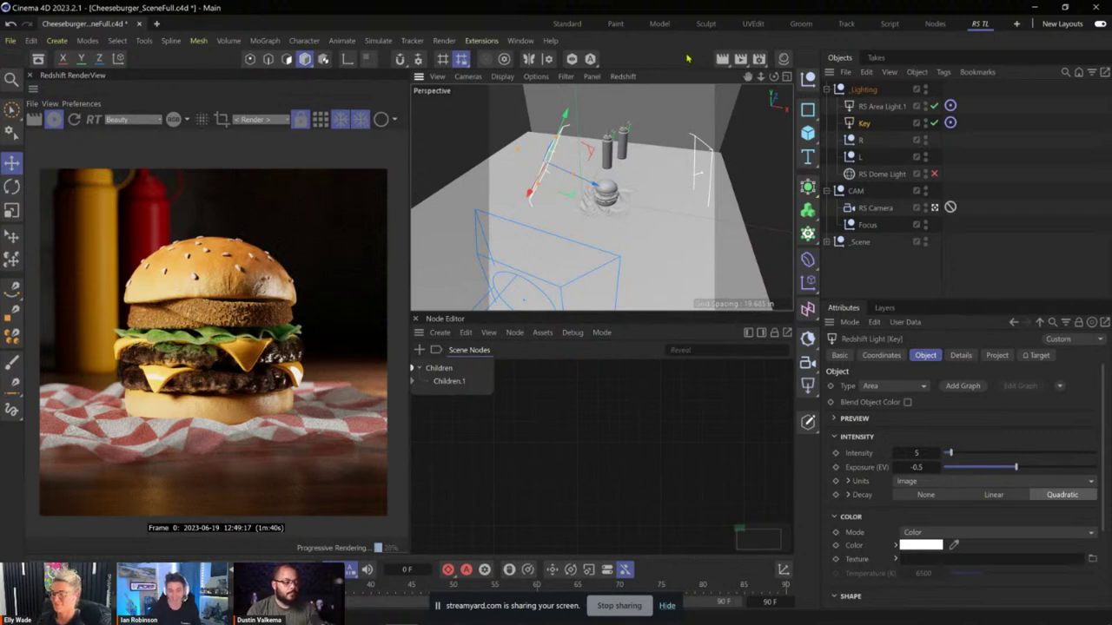
- Select RS Area Light.1 and drag it to a new spot beside the burger
left_click(704, 178)
left_click_drag(703, 159, 686, 178)
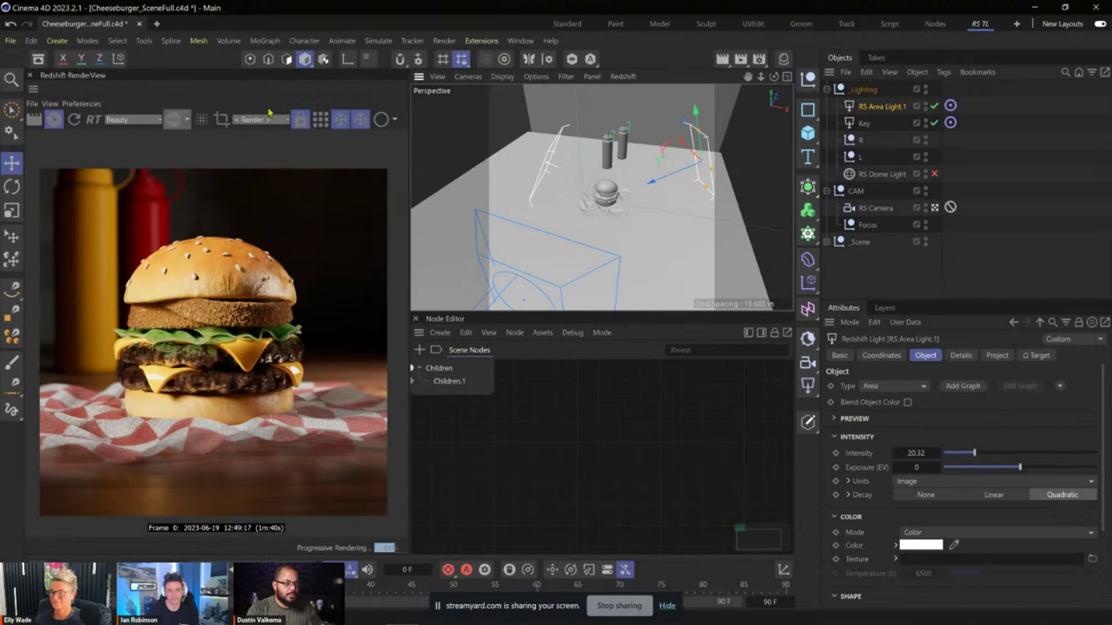
- Add a Specular Lighting AOV through the Redshift AOV Manager in Render Settings
left_click(759, 58)
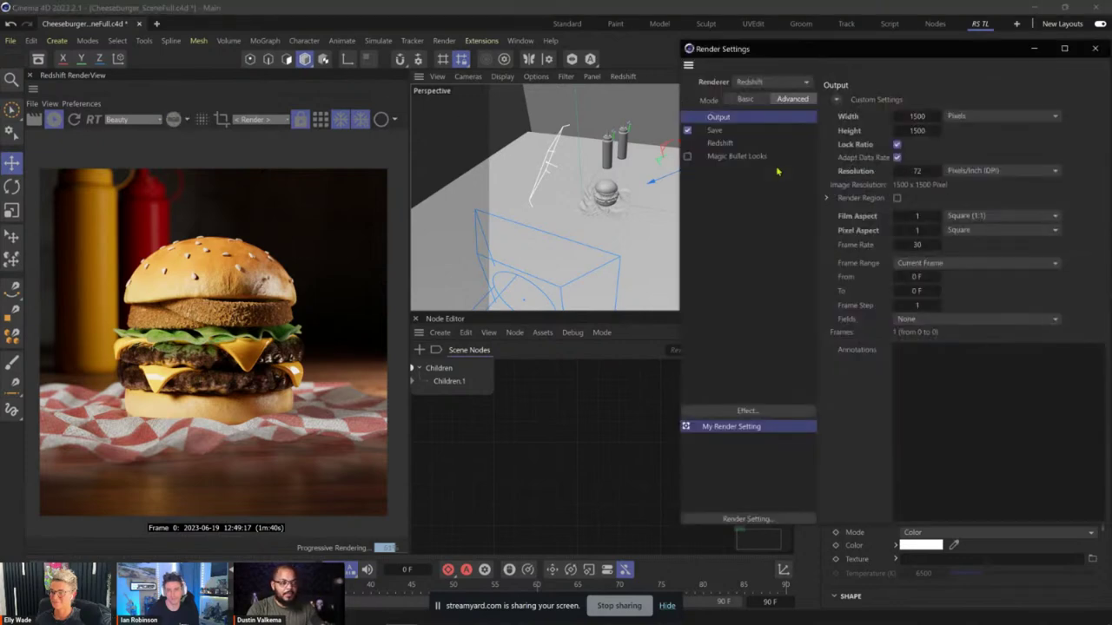
left_click(719, 142)
left_click_drag(869, 48, 763, 49)
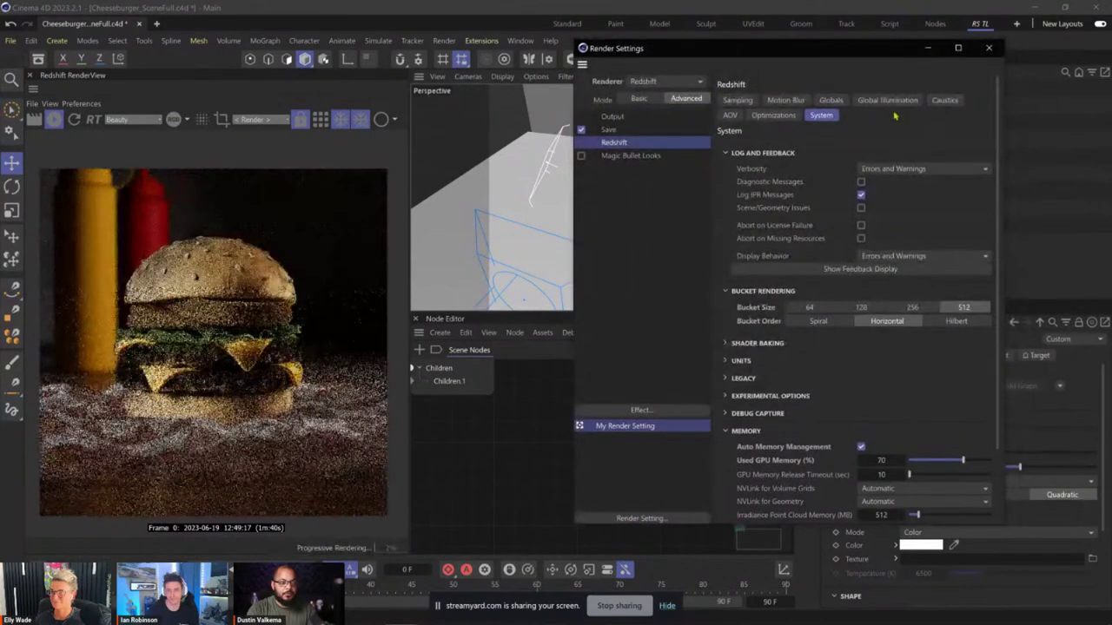
left_click(730, 115)
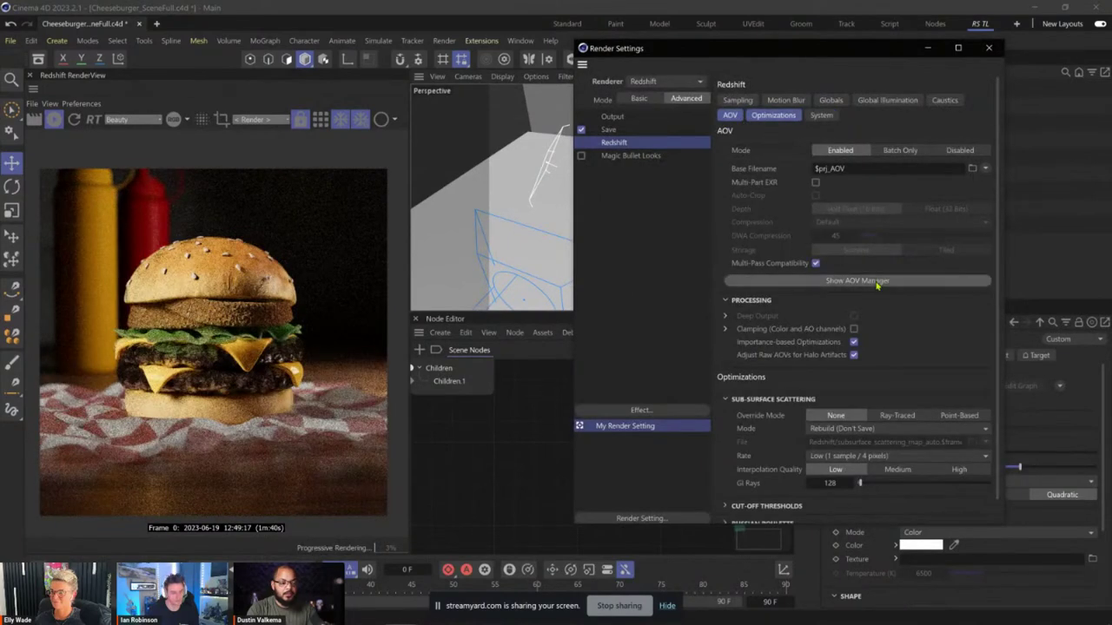
left_click(816, 283)
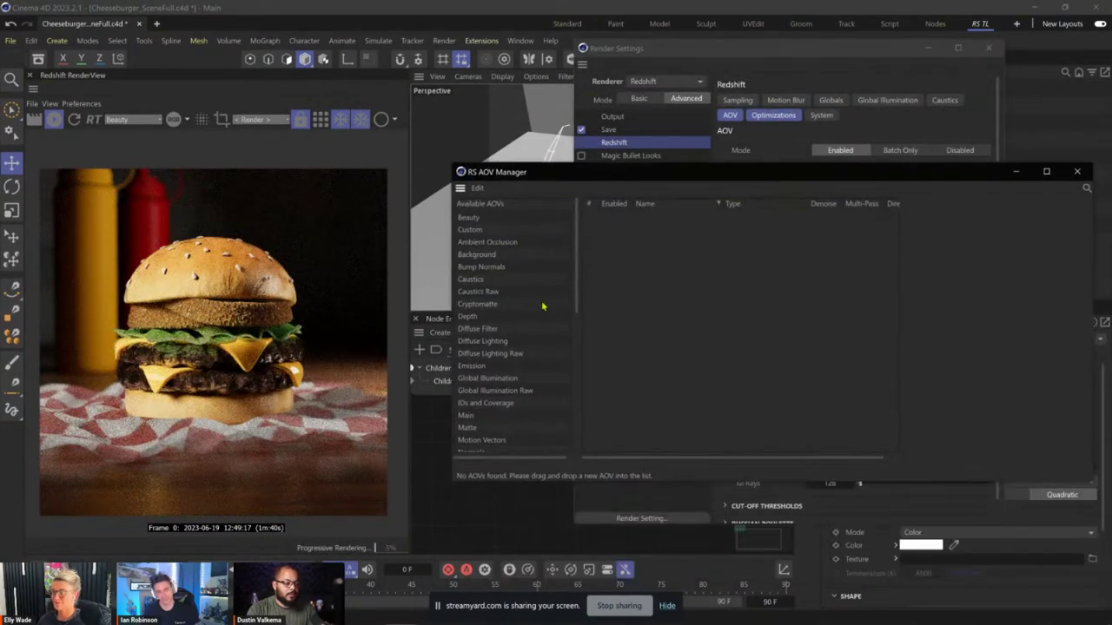
left_click_drag(578, 270, 579, 393)
left_click_drag(511, 354, 622, 348)
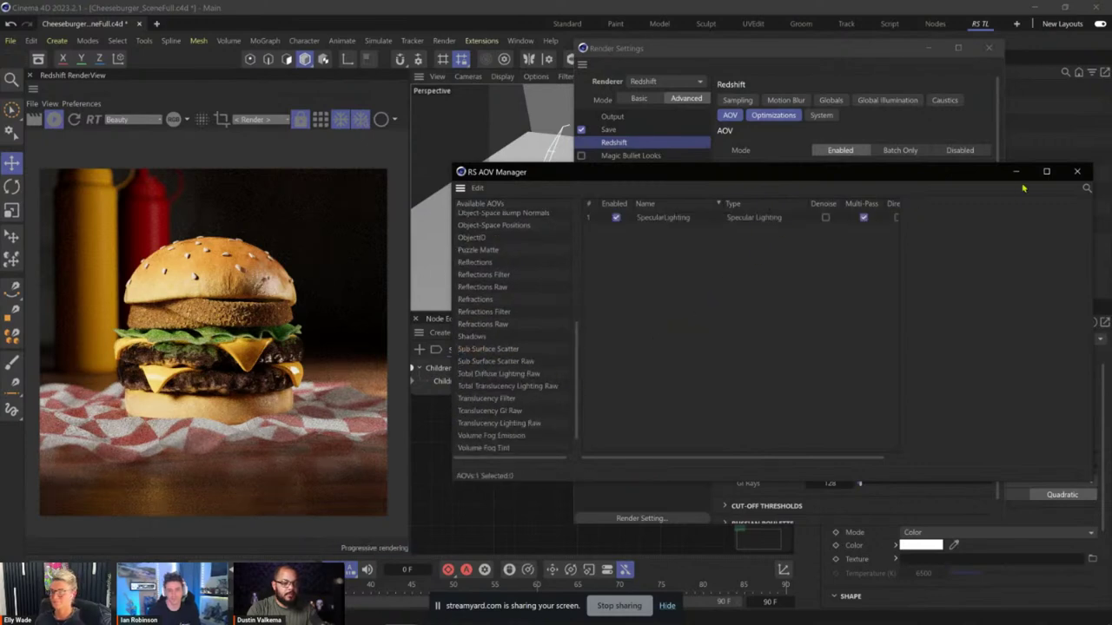
left_click(1075, 173)
- Display the SpecularLighting pass in the render view and close Render Settings
left_click(130, 119)
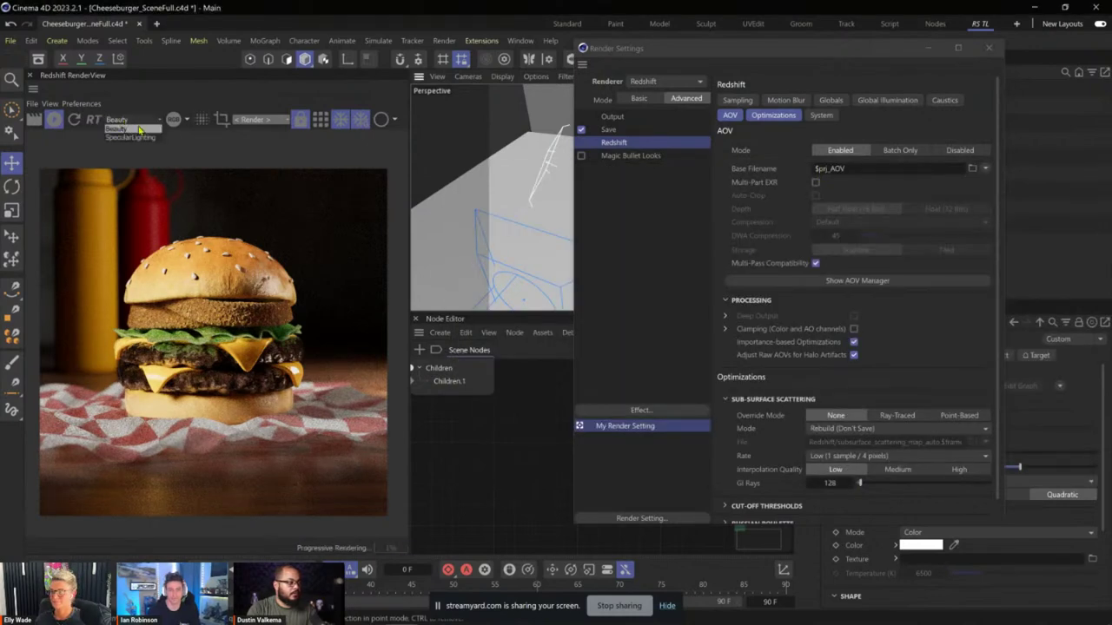
left_click(132, 137)
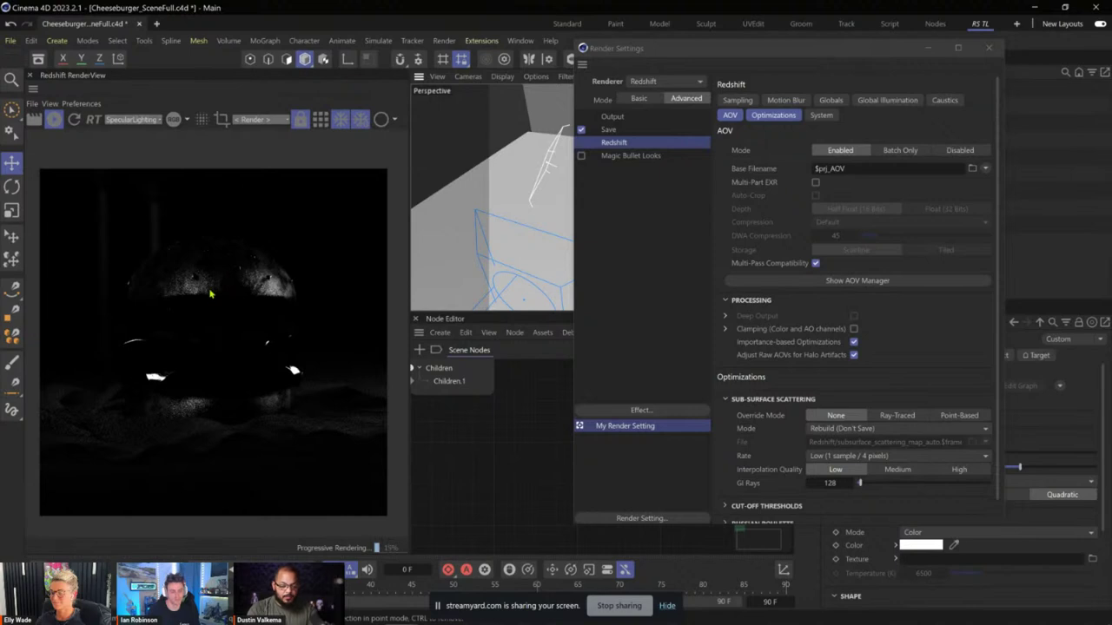
left_click(988, 47)
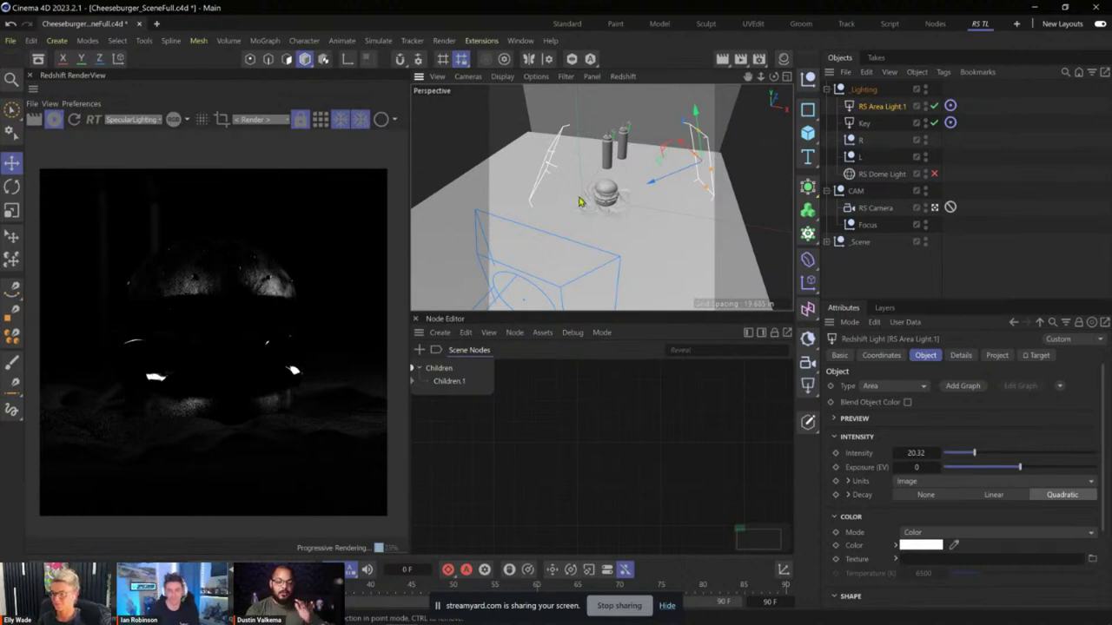
- Resize the Key light's area and switch off RS Area Light.1
left_click(547, 168)
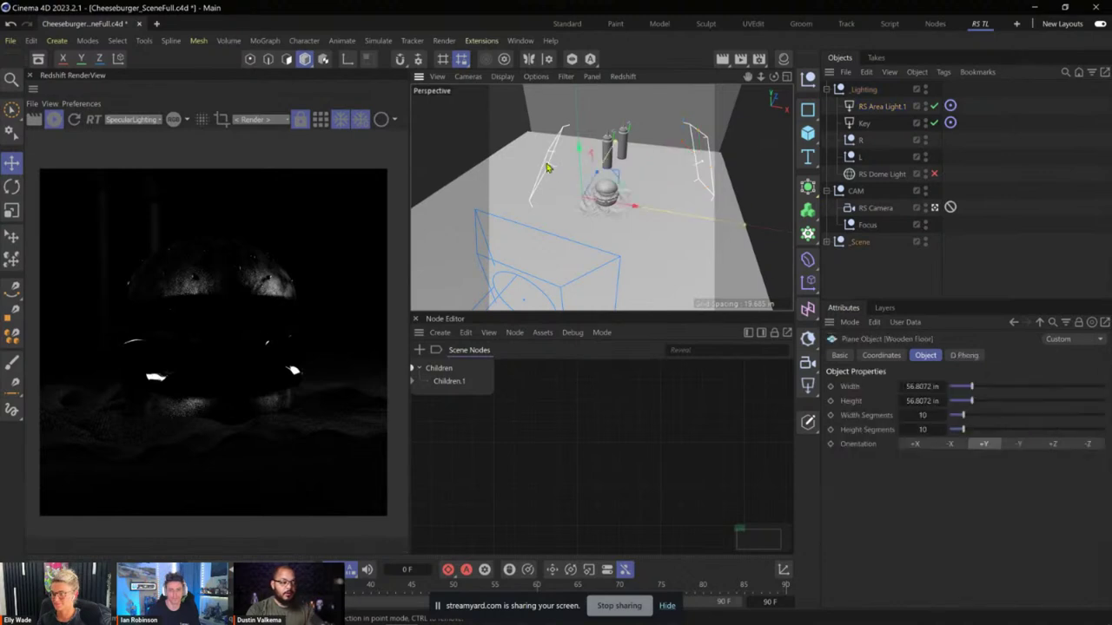
left_click(547, 168)
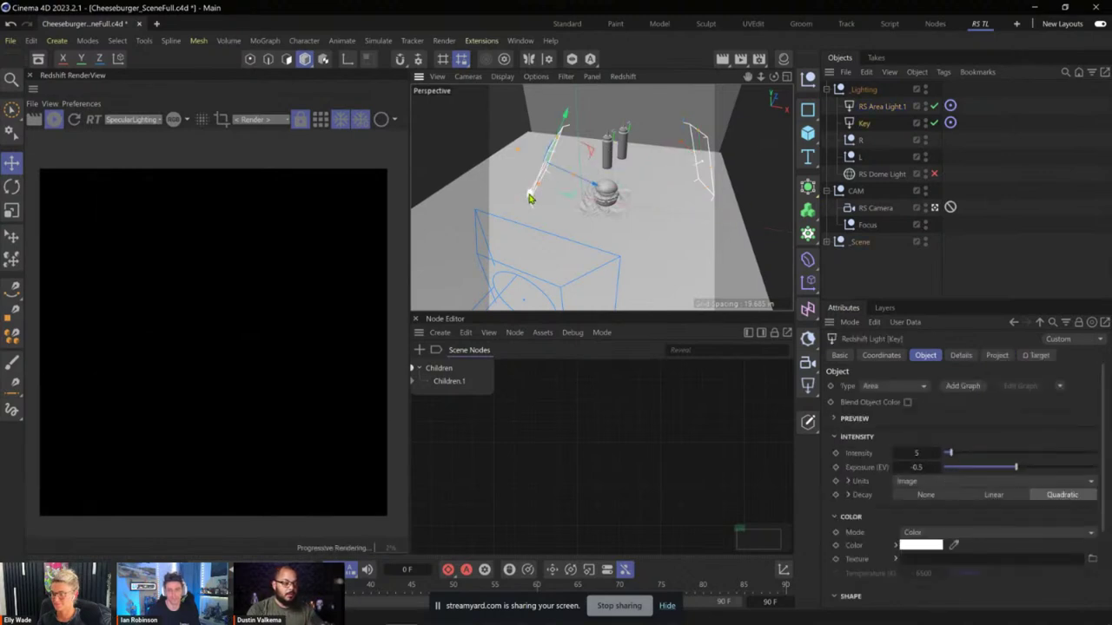
left_click_drag(530, 198, 531, 190)
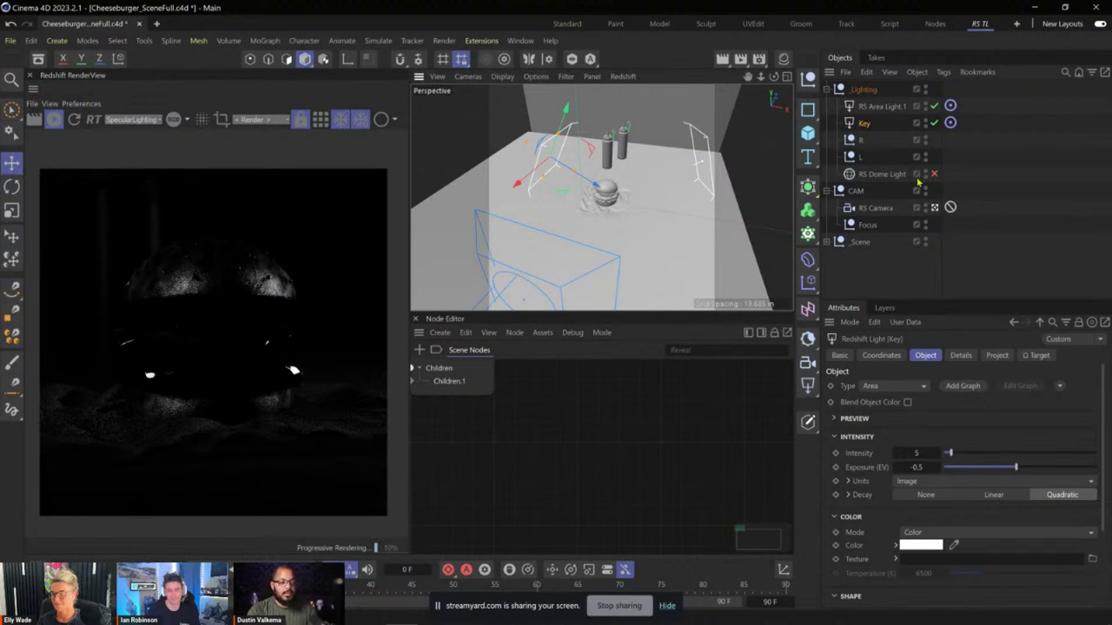
left_click(935, 106)
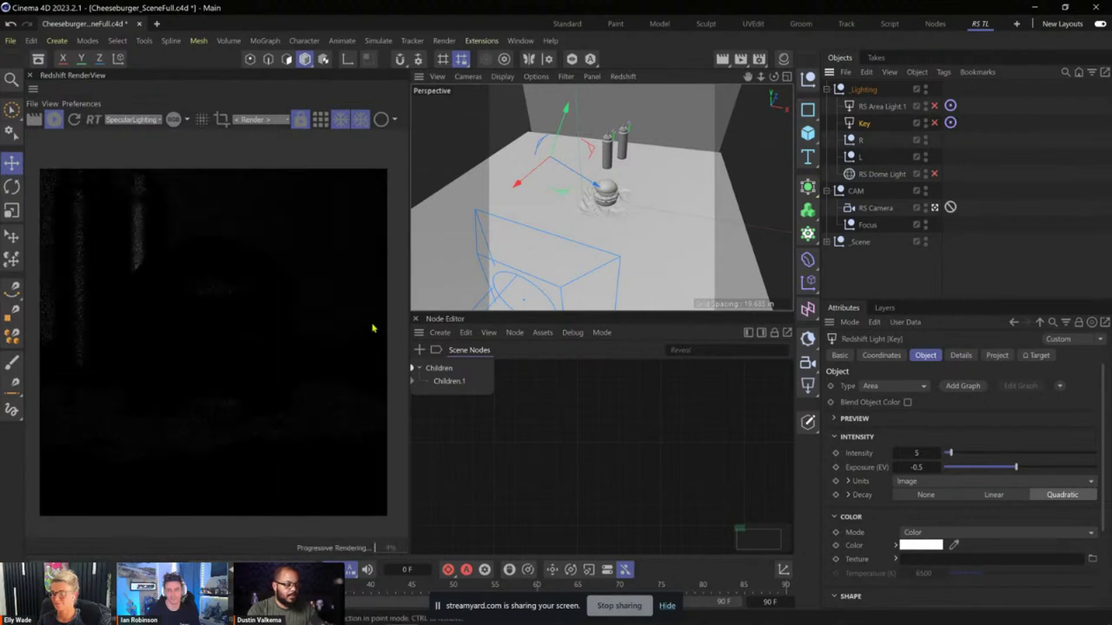
left_click(934, 123)
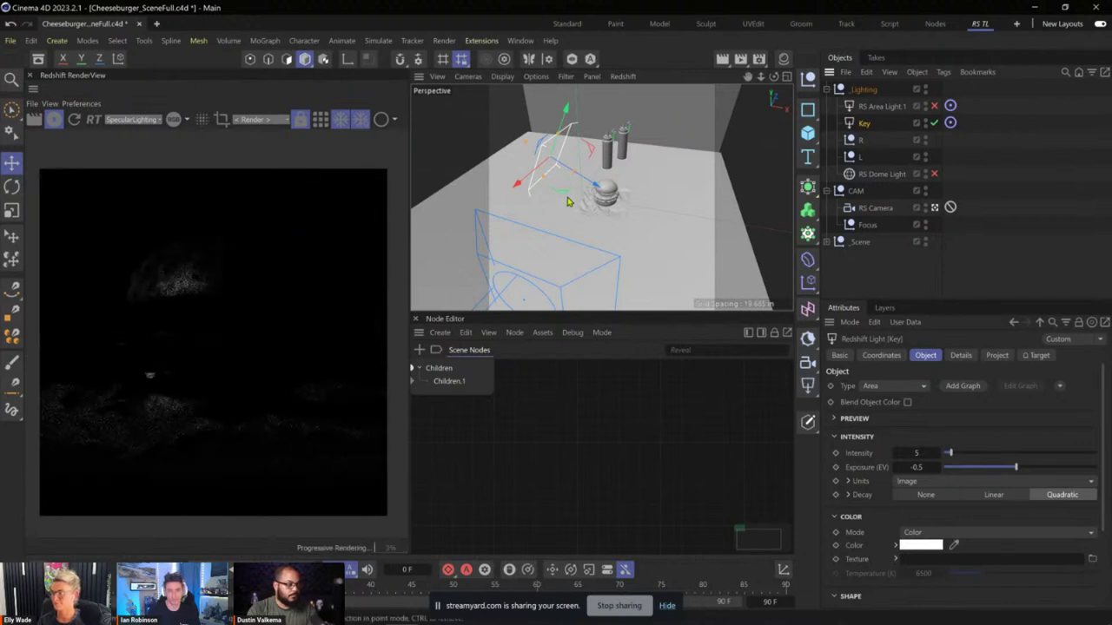
- Reshape and angle the Key light above the burger, then show the Beauty pass
left_click_drag(598, 200, 548, 195, "alt")
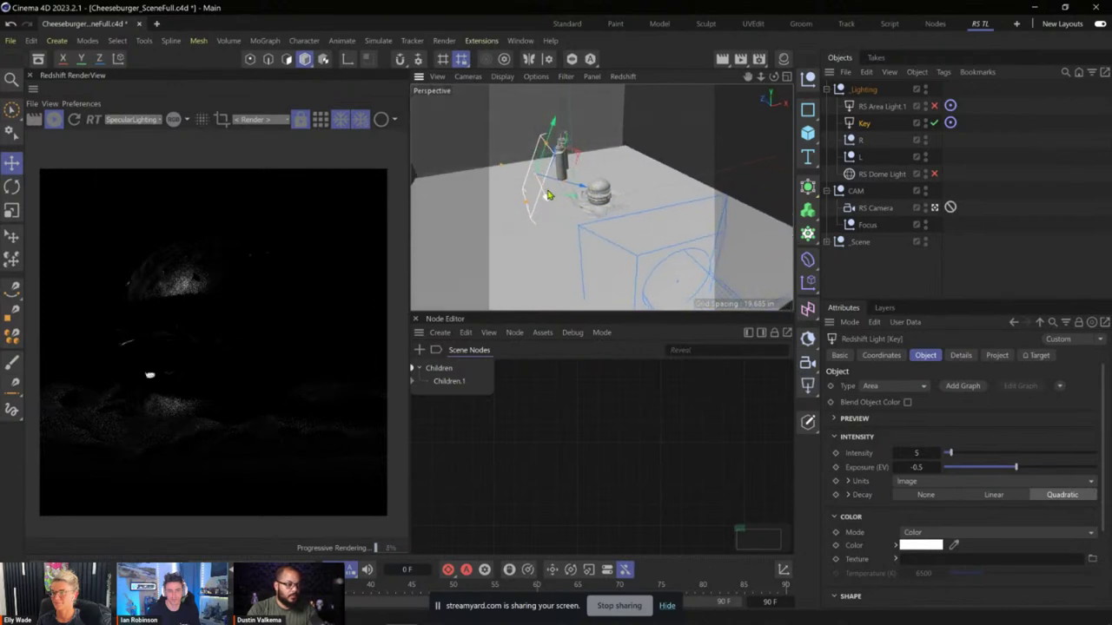
left_click_drag(555, 139, 536, 181)
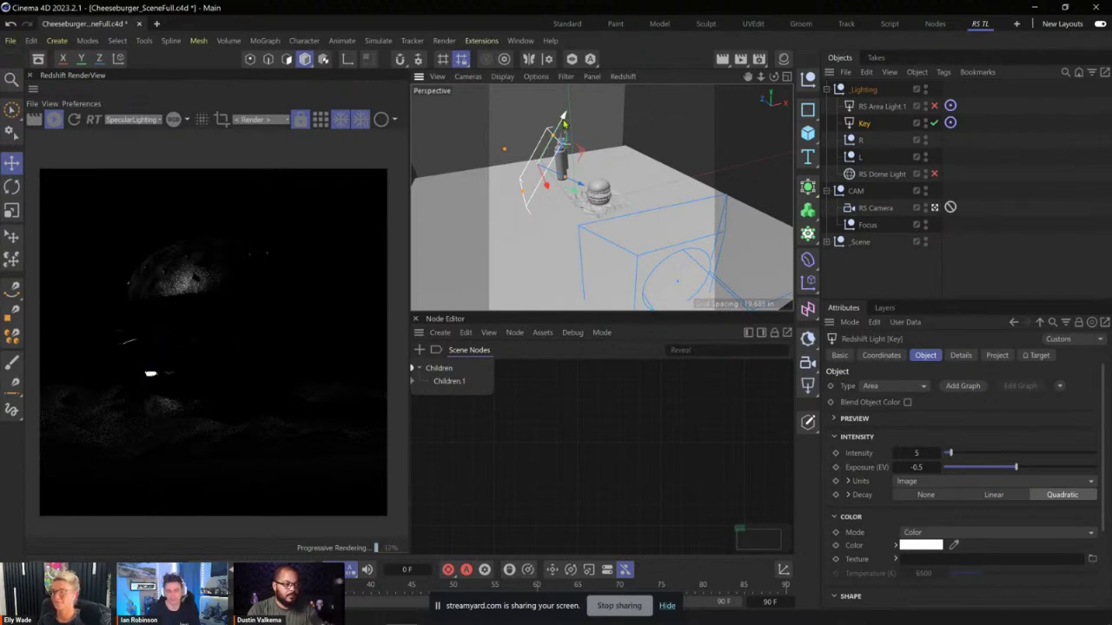
left_click_drag(559, 124, 575, 116)
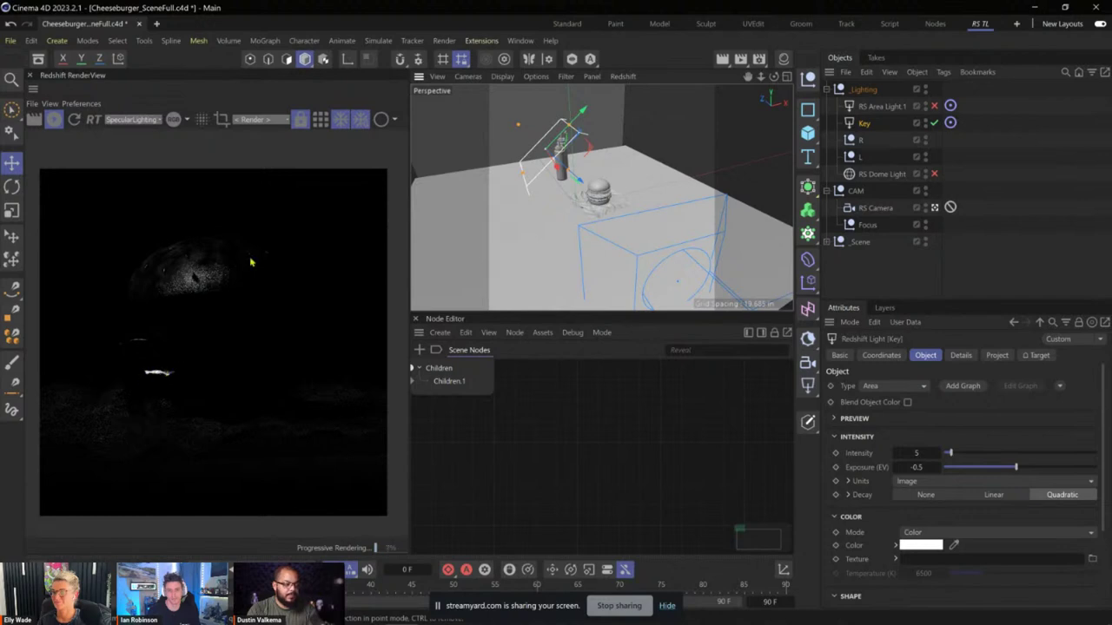
left_click(139, 120)
left_click(133, 134)
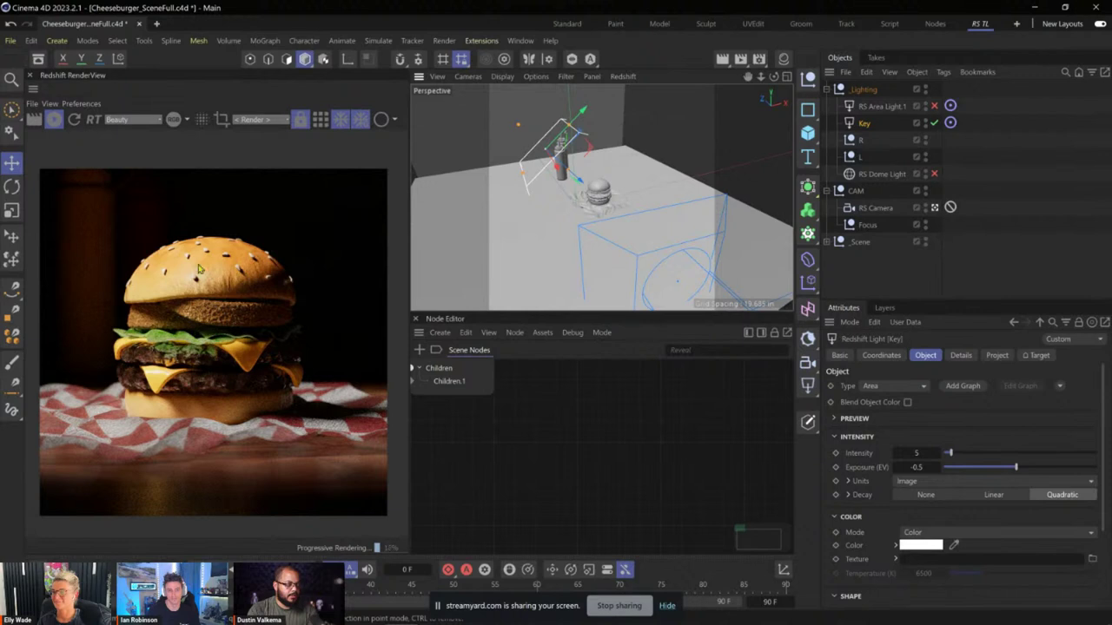
- Re-enable RS Area Light.1, toggle RS Dome Light on and off, and create a new RS Area Light
left_click(935, 105)
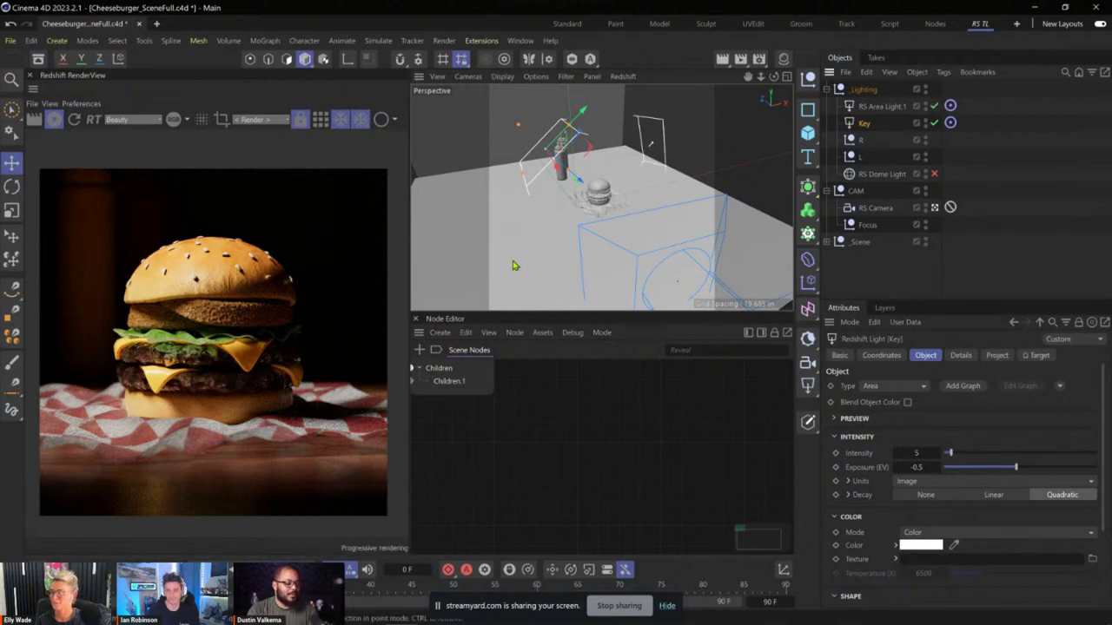
left_click(935, 174)
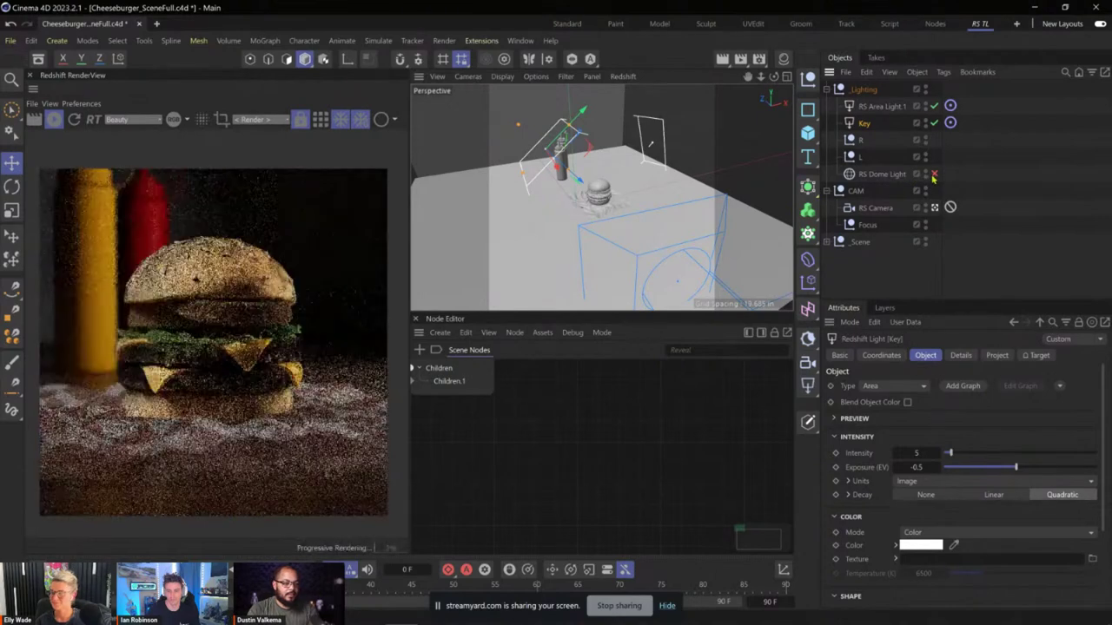
left_click(934, 174)
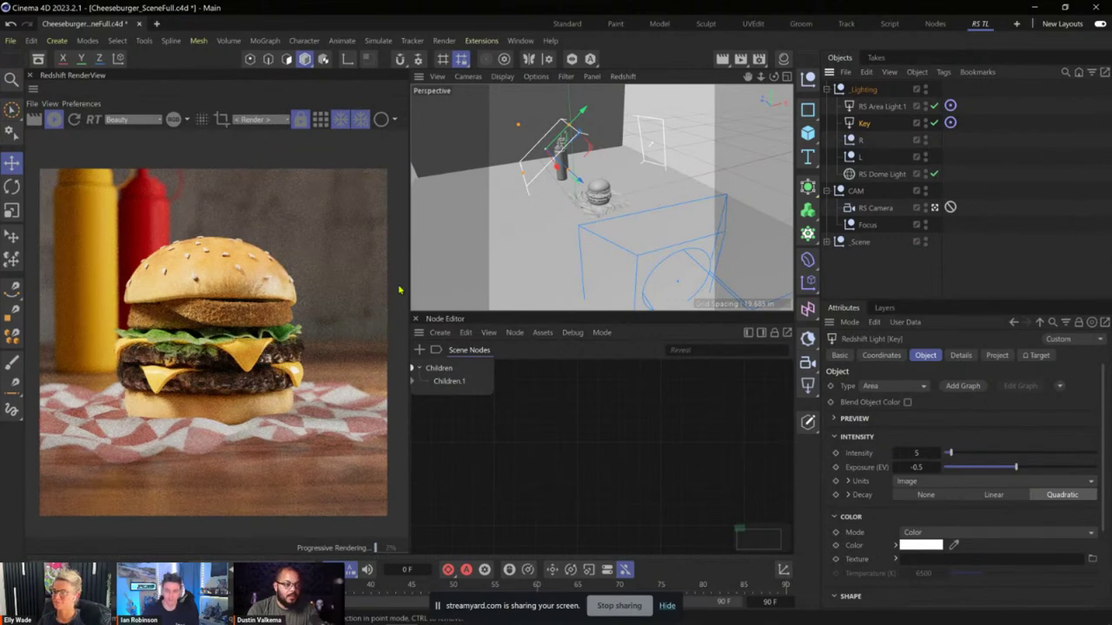
left_click(935, 175)
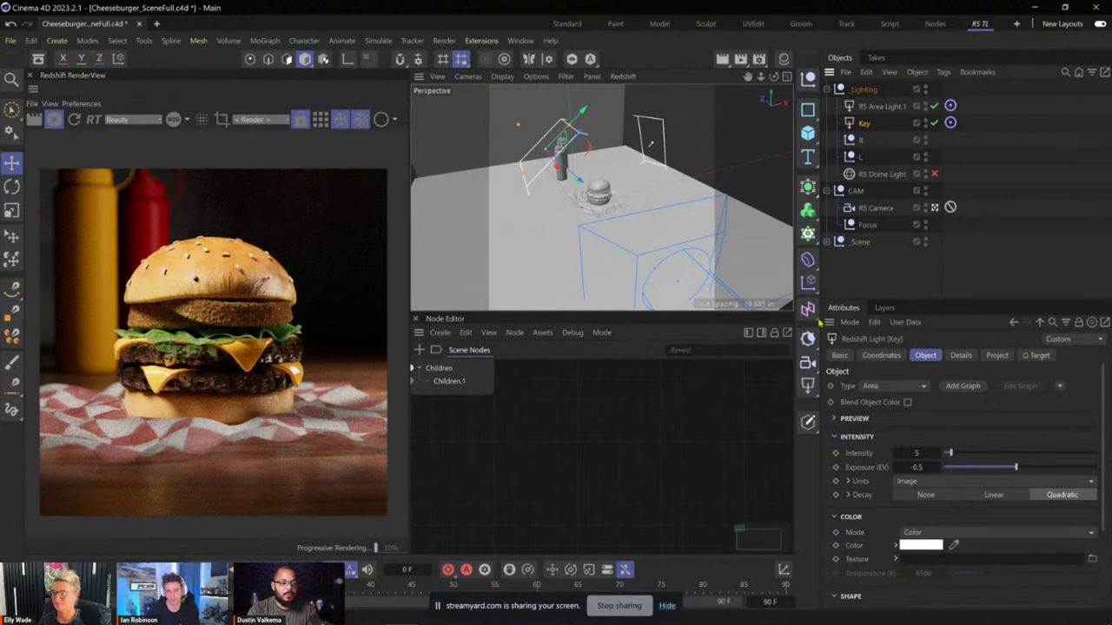
left_click(808, 385)
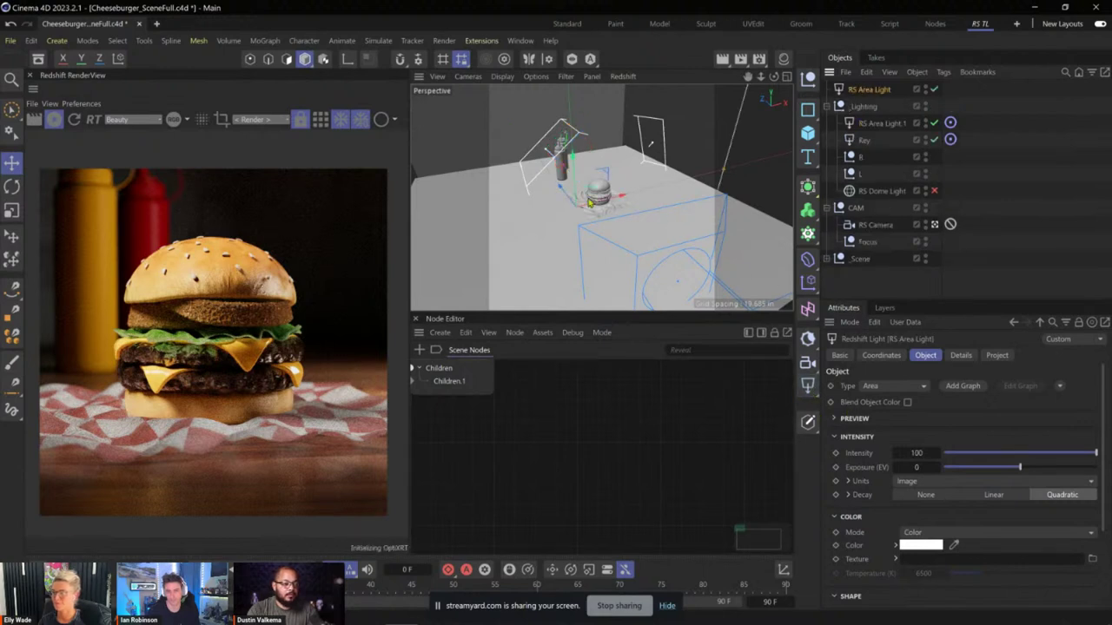
- Move the new RS Area Light up, scale it, rotate it and slide it left
left_click_drag(576, 173, 690, 224)
key("t")
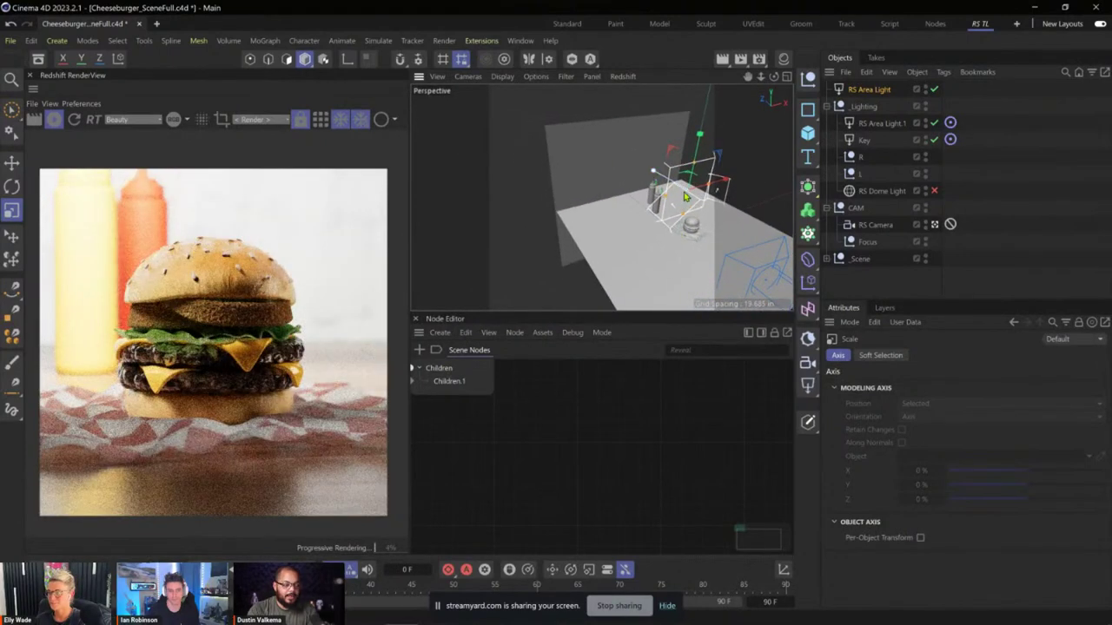
key("r")
left_click_drag(714, 178, 672, 113)
key("e")
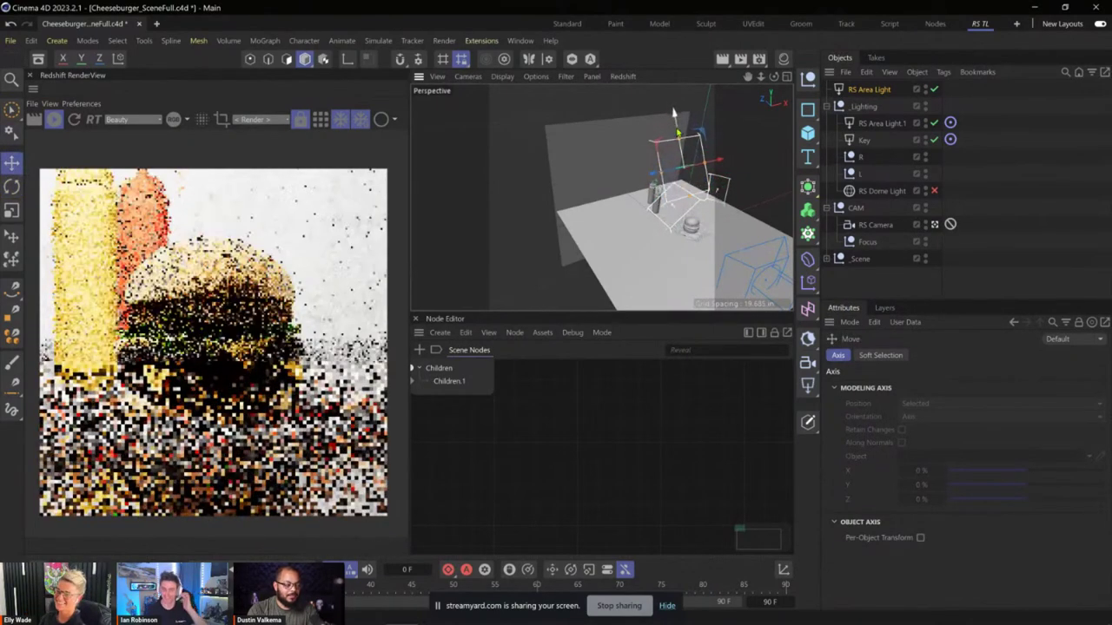
left_click_drag(688, 218, 672, 184, "alt")
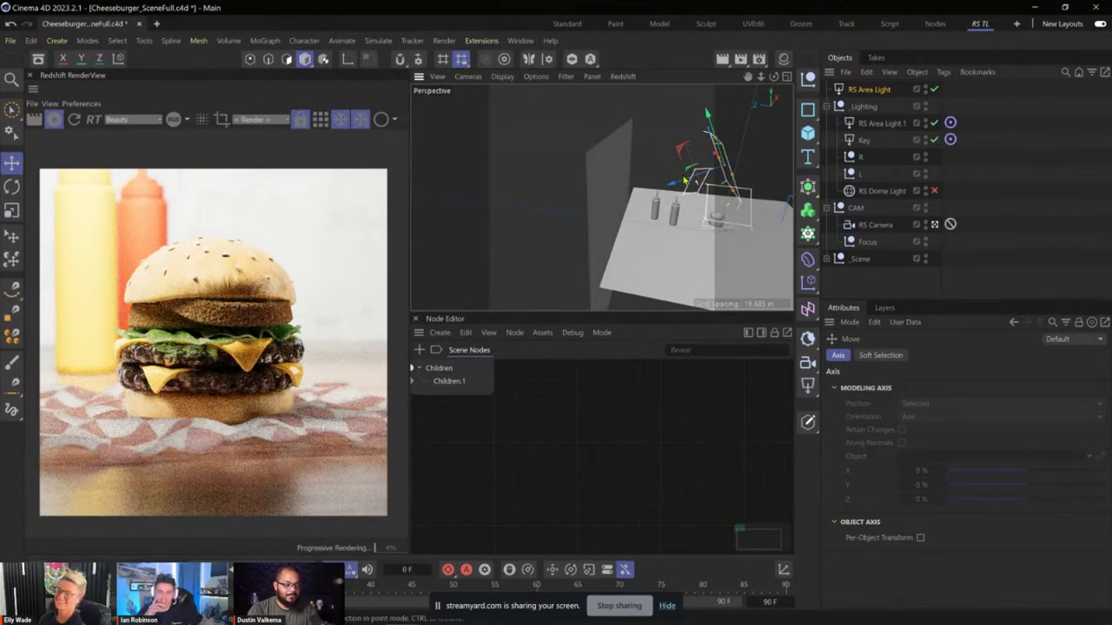
key("w")
left_click_drag(703, 179, 671, 177)
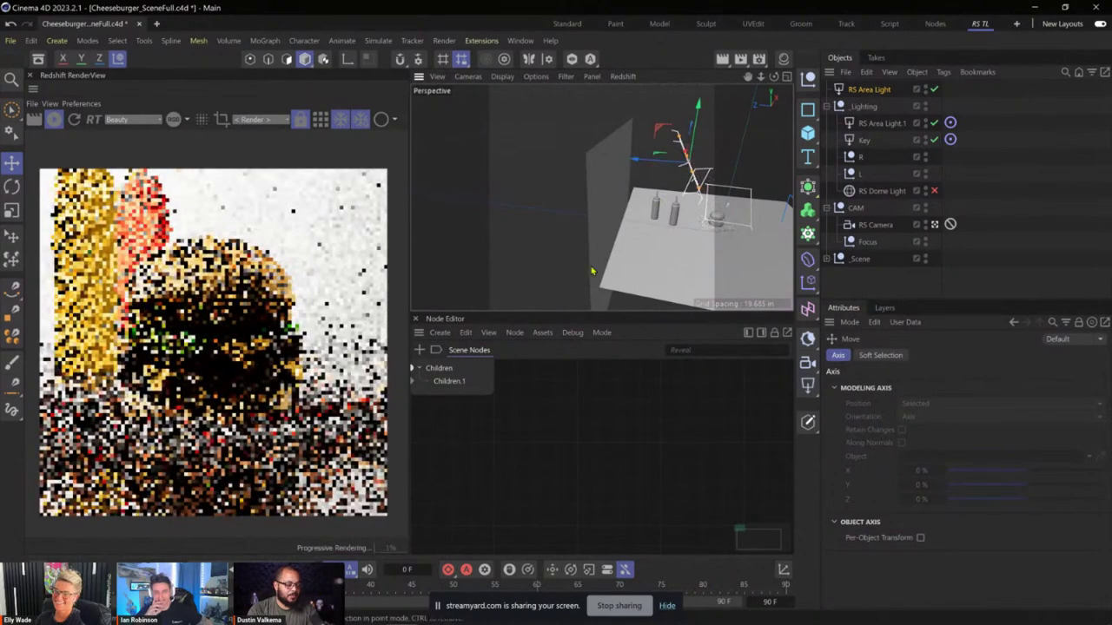
- Lower the RS Area Light's intensity from 100 to 17.16
left_click(862, 90)
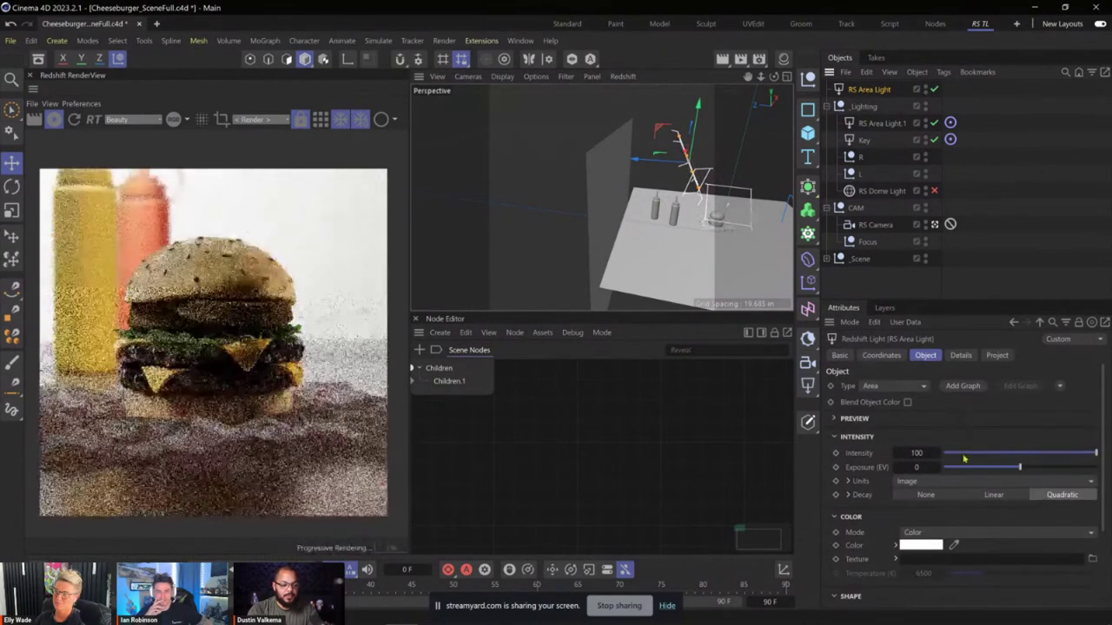
left_click(996, 458)
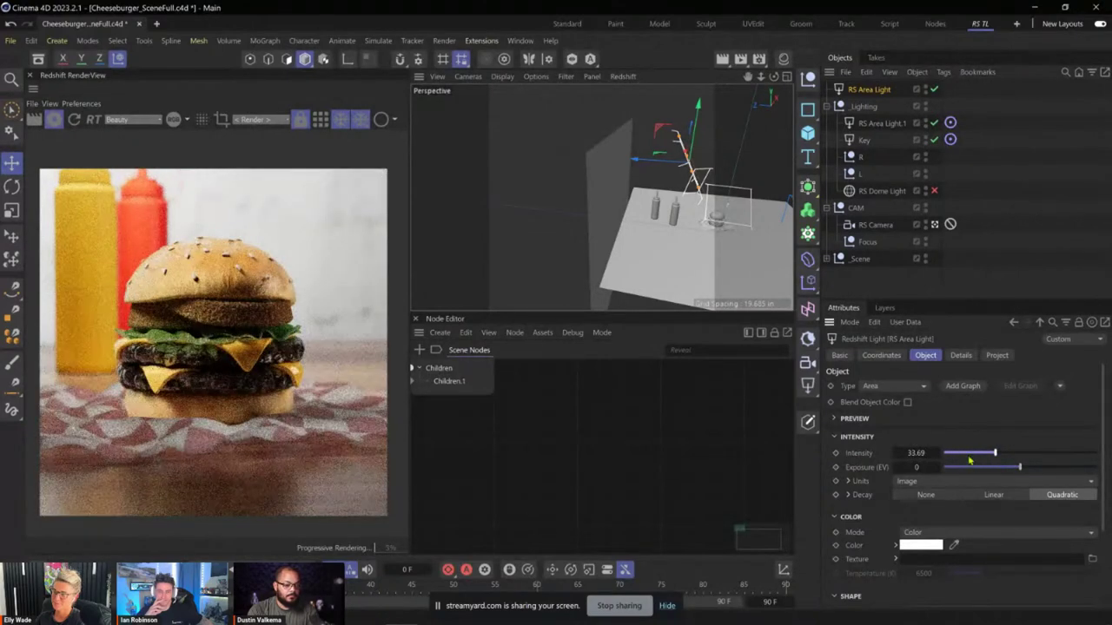
left_click(970, 454)
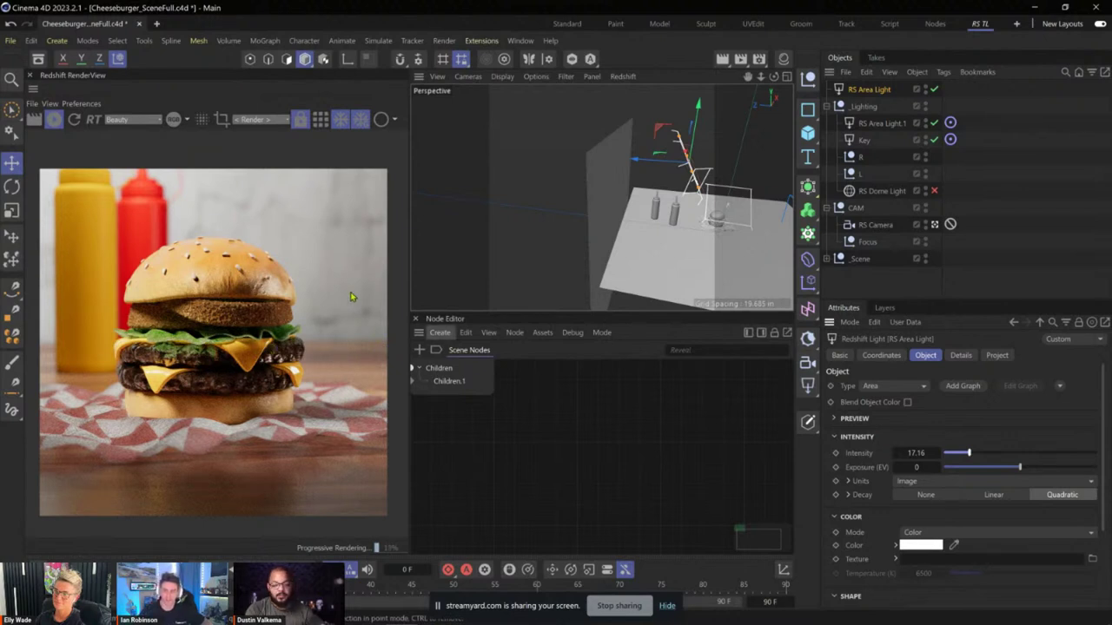
- Turn on RS Dome Light and set its intensity to 0.5
left_click(934, 190)
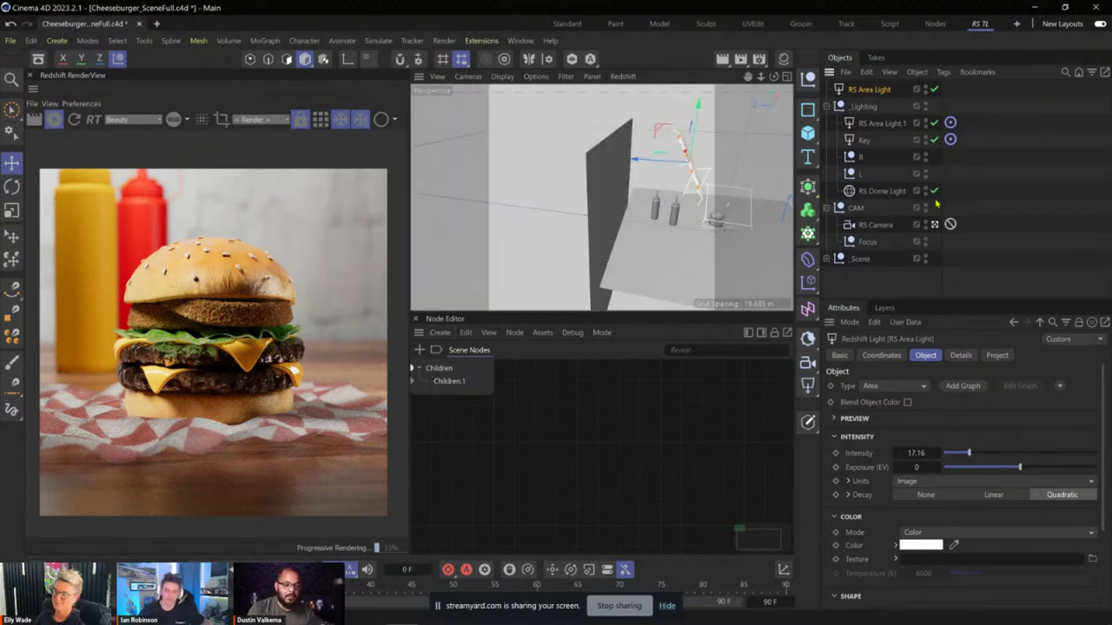
left_click(886, 194)
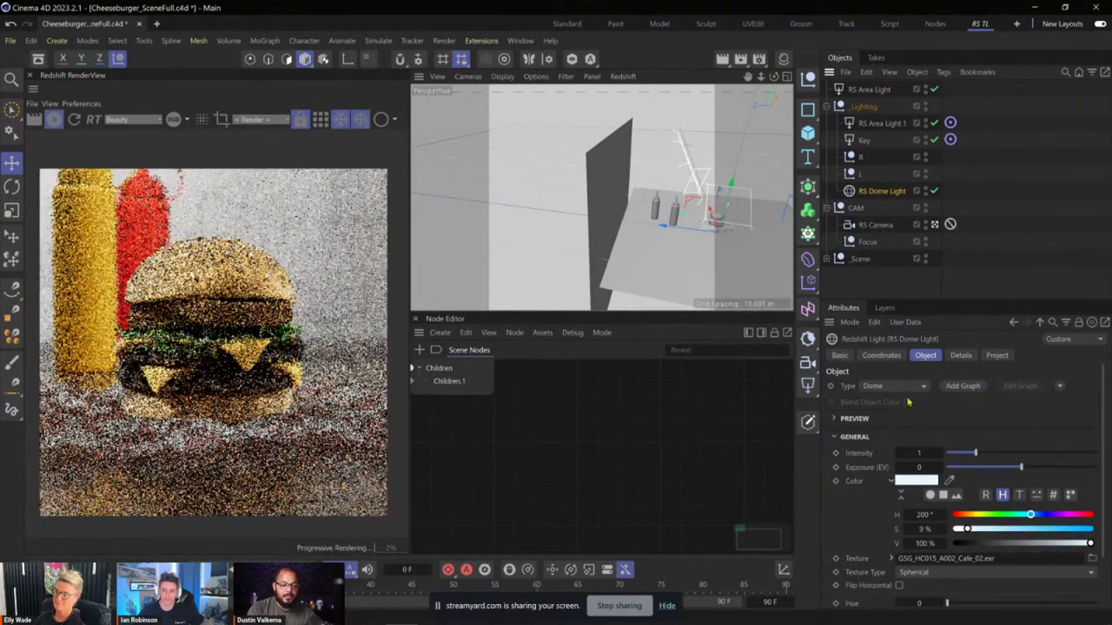
left_click(925, 454)
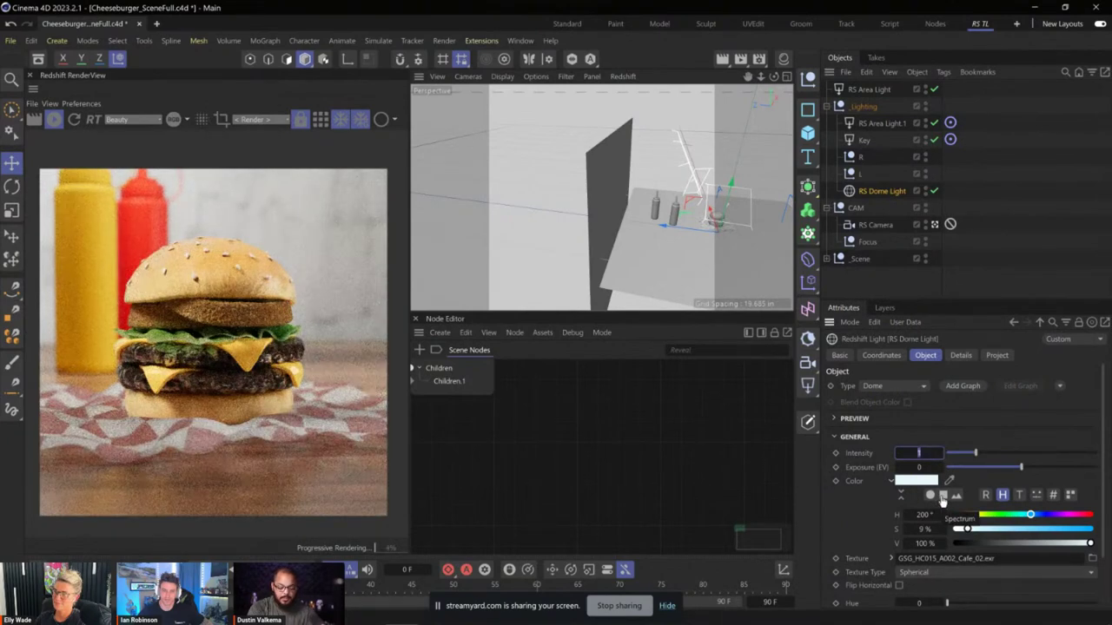
type("0.5")
key("Return")
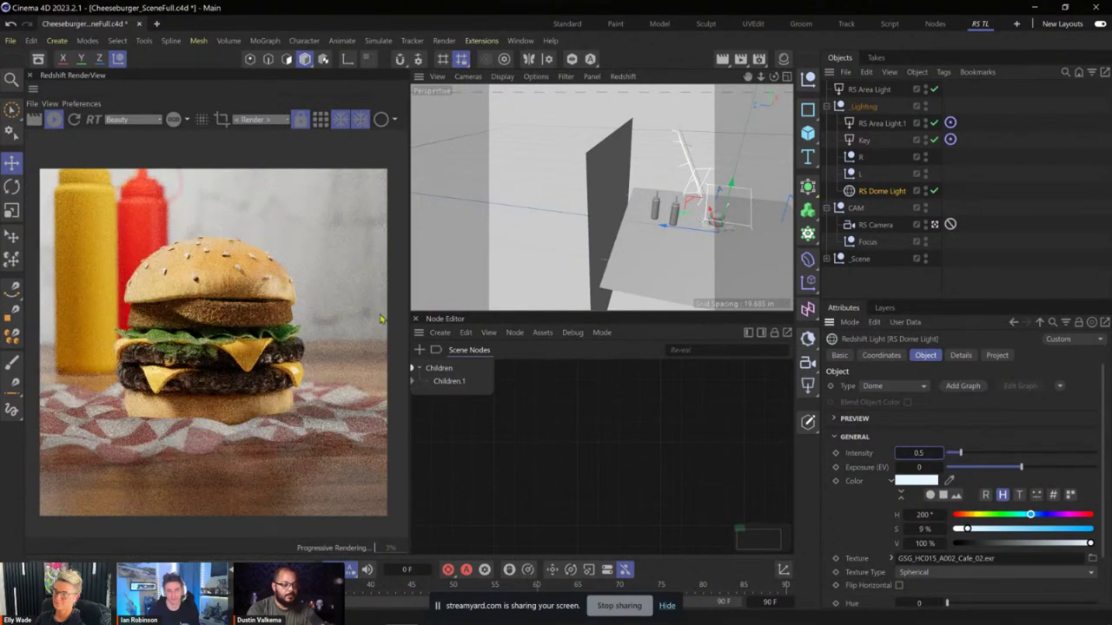
- Set RS Area Light.1's exposure to -0.5
left_click(879, 124)
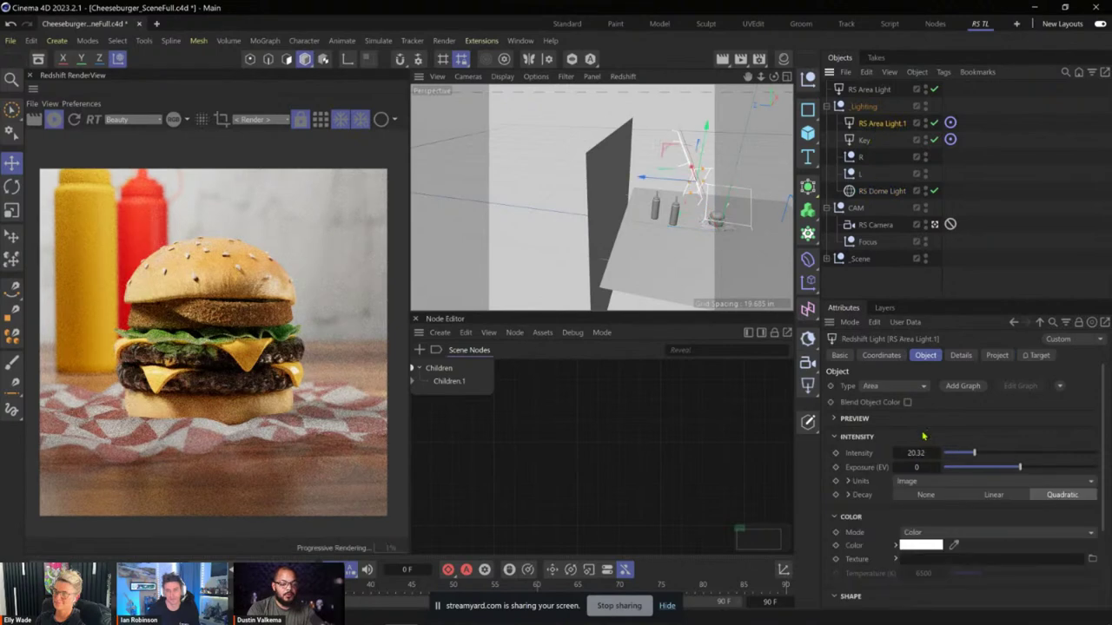
left_click(919, 467)
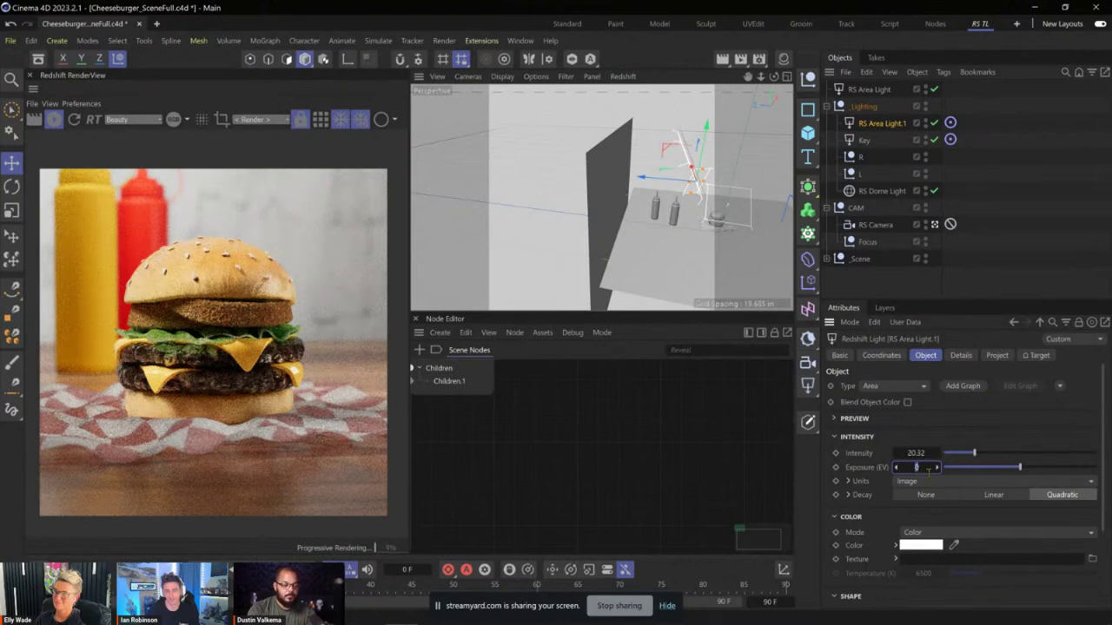
type("-0.5")
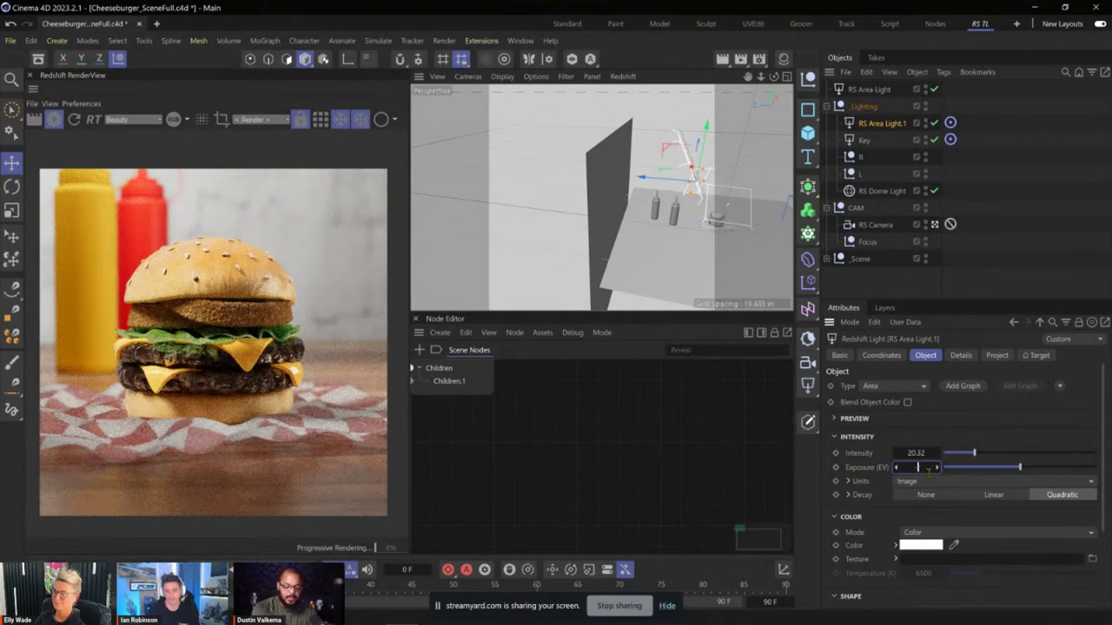
key("Return")
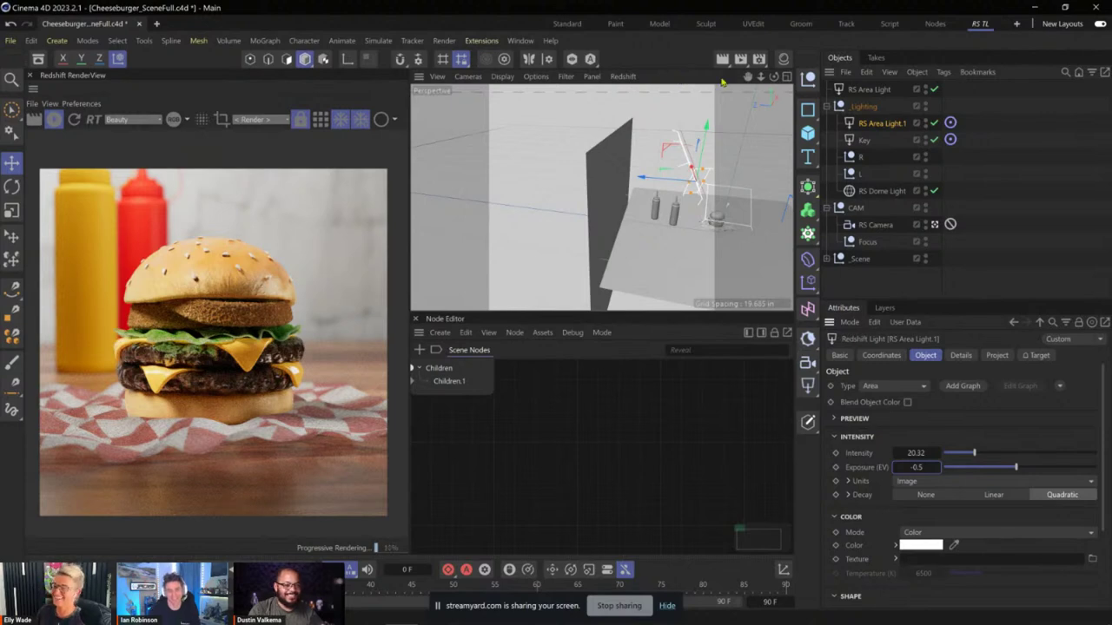
- Raise the Key light's intensity from 5 to 11.23
left_click(864, 141)
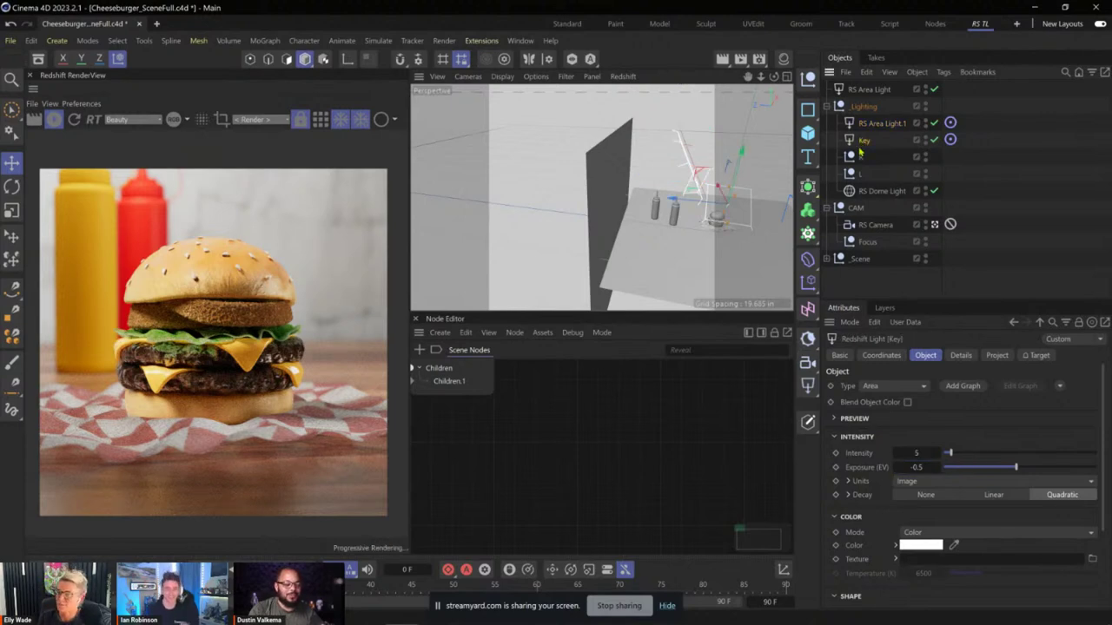
double_click(919, 453)
key("Return")
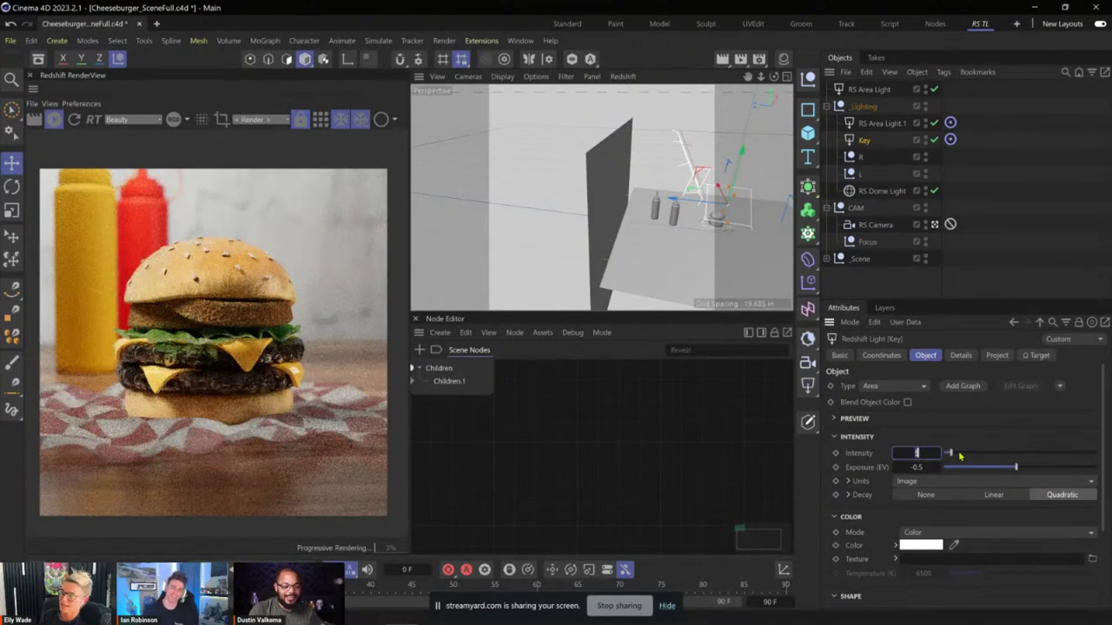
left_click(959, 453)
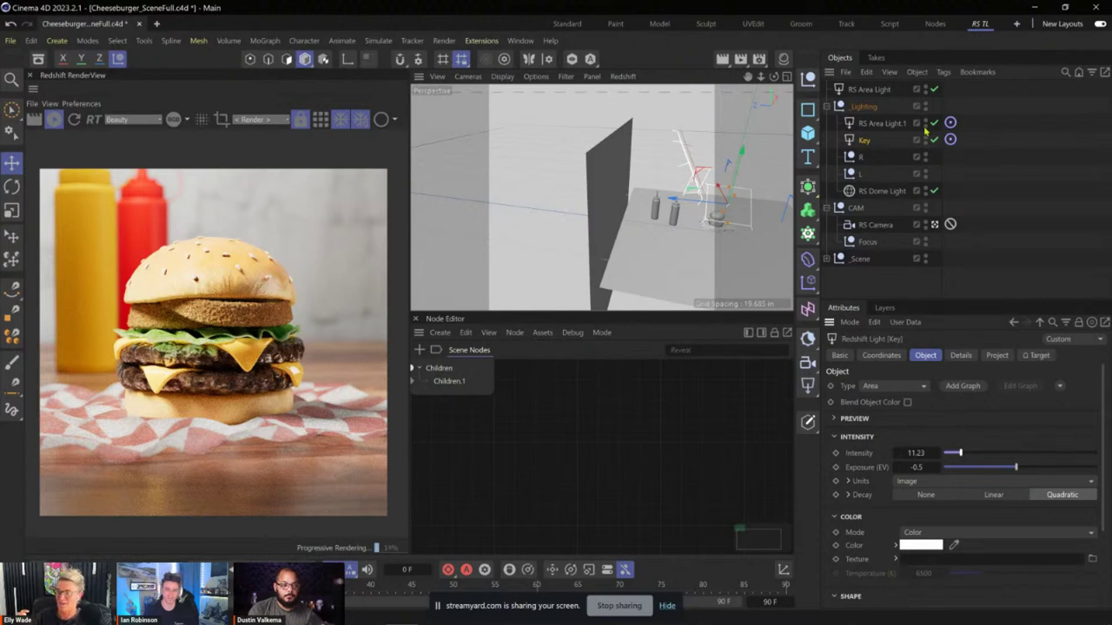
- Disable RS Area Light, RS Dome Light and RS Area Light.1, leaving only the Key light on
left_click(934, 89)
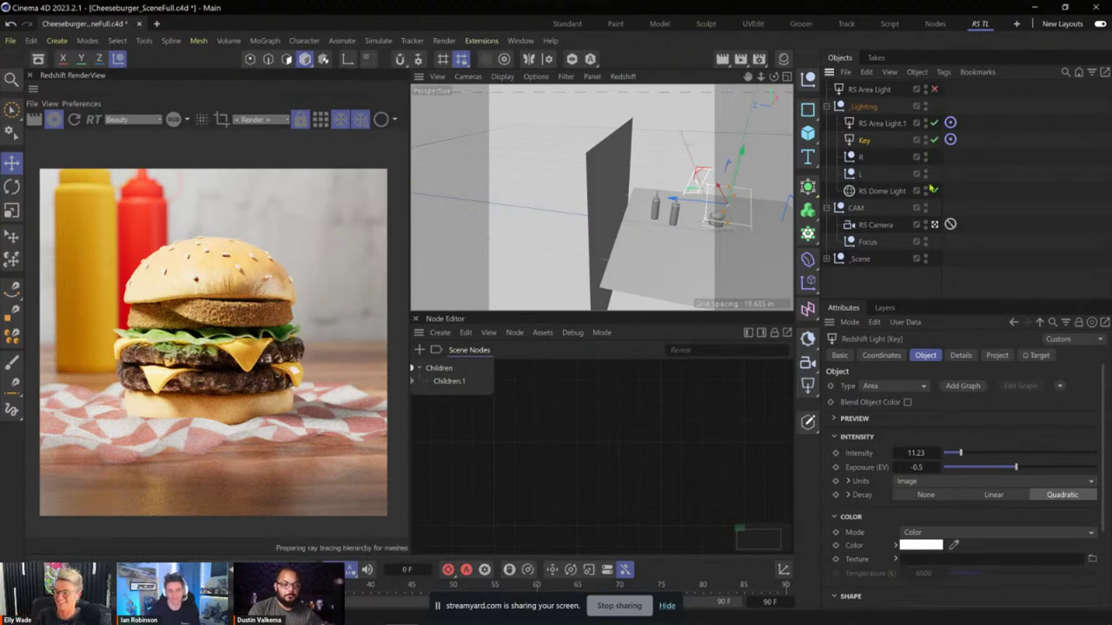
left_click(933, 190)
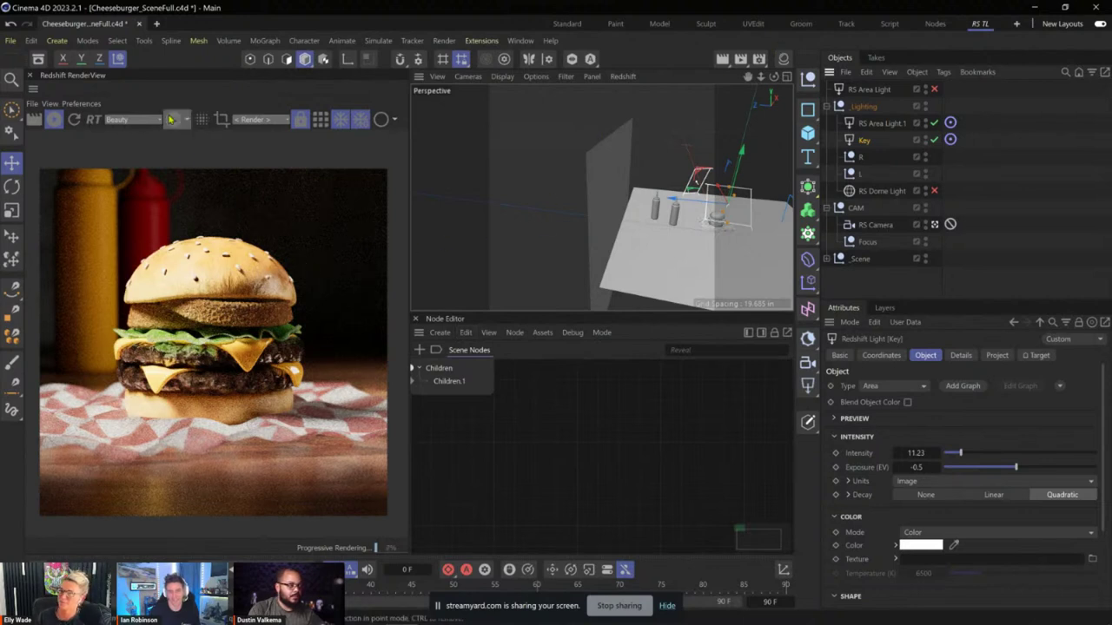
scroll(134, 119, "down", 2)
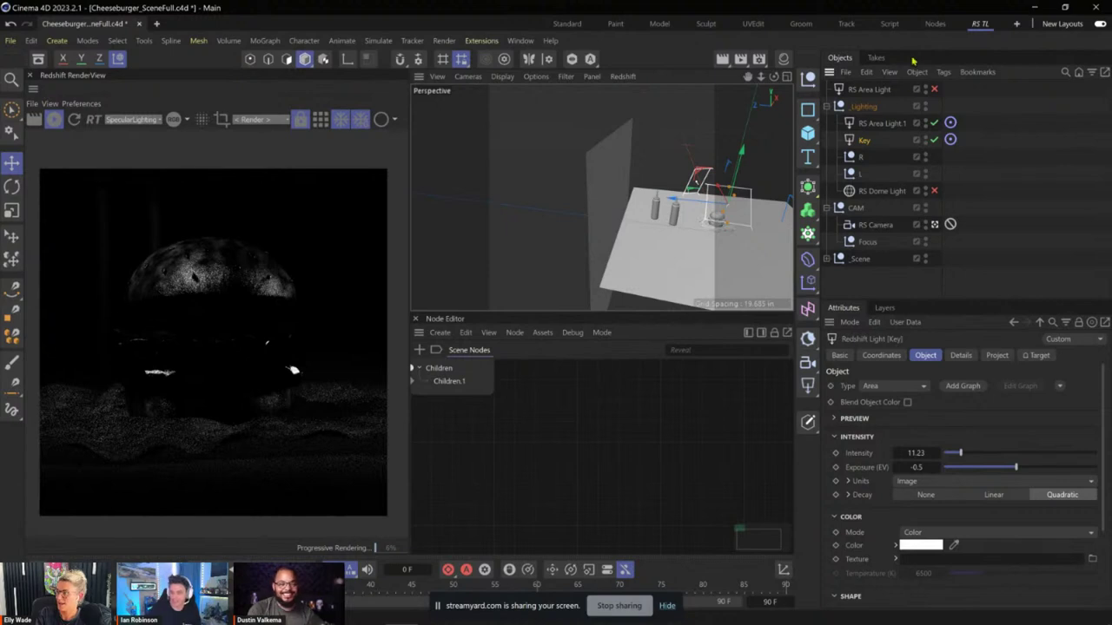
left_click(910, 130)
left_click(934, 122)
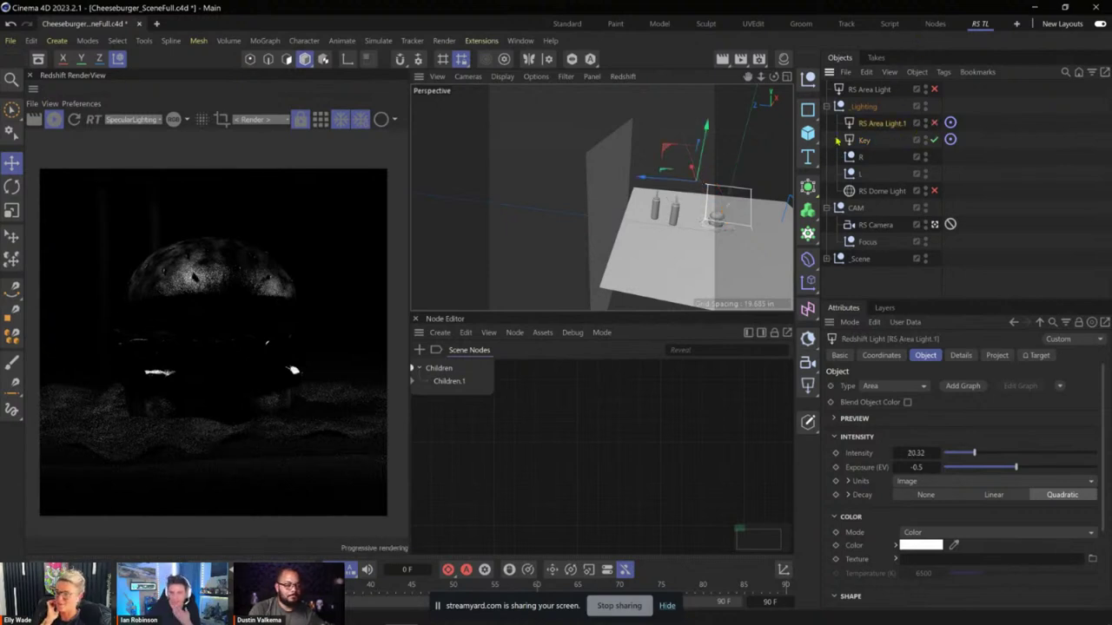
left_click(870, 144)
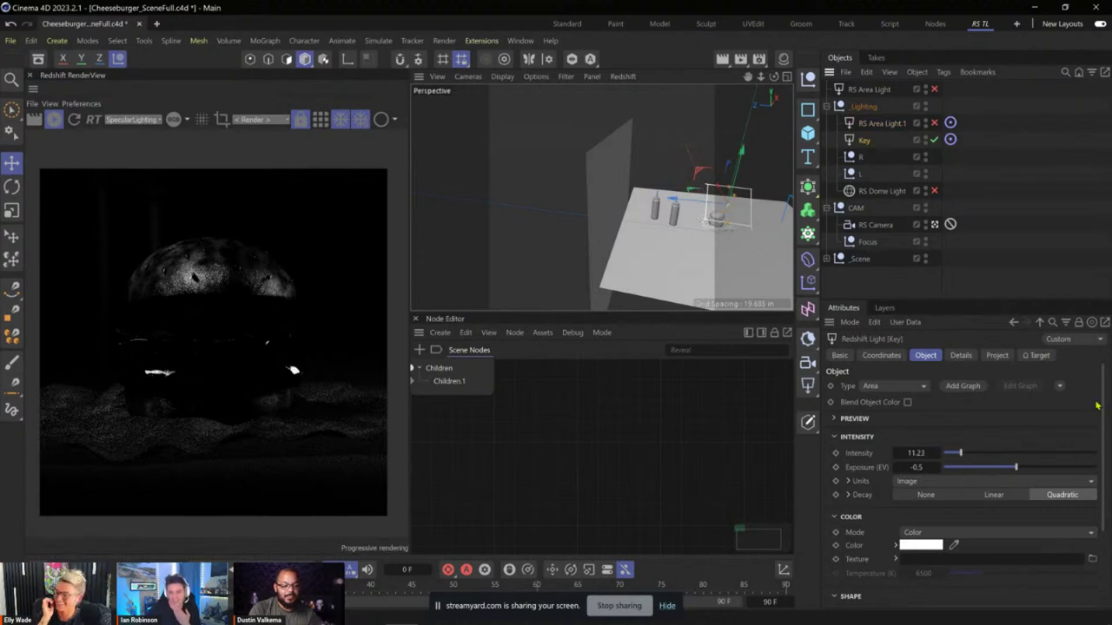
- Set the Key light's Shape spread to 0
scroll(1097, 406, "down", 3)
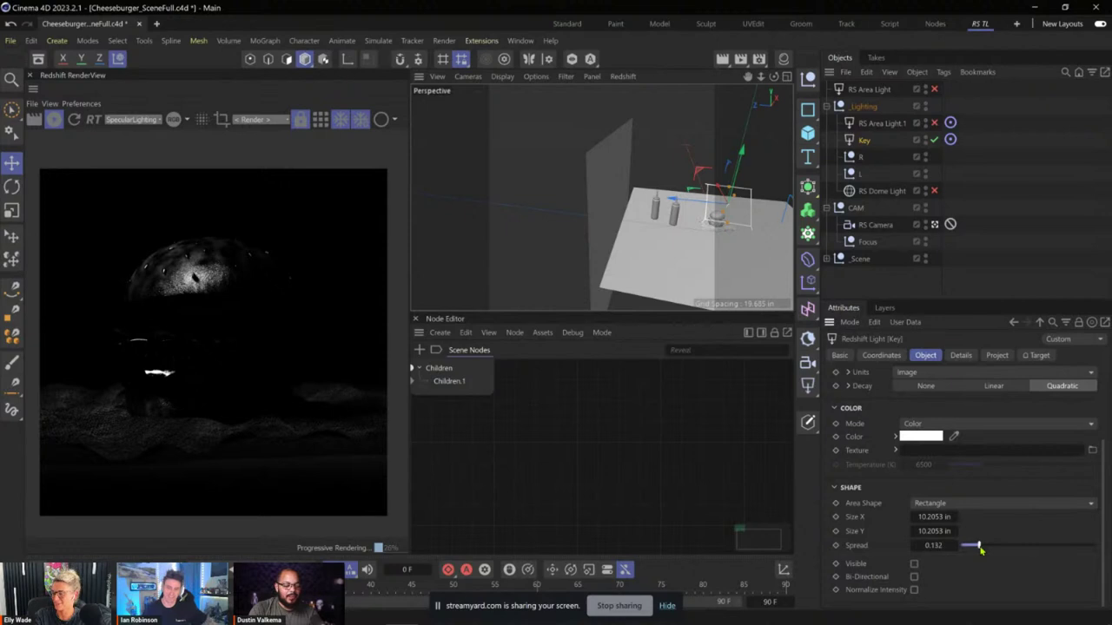
left_click_drag(979, 549, 960, 547)
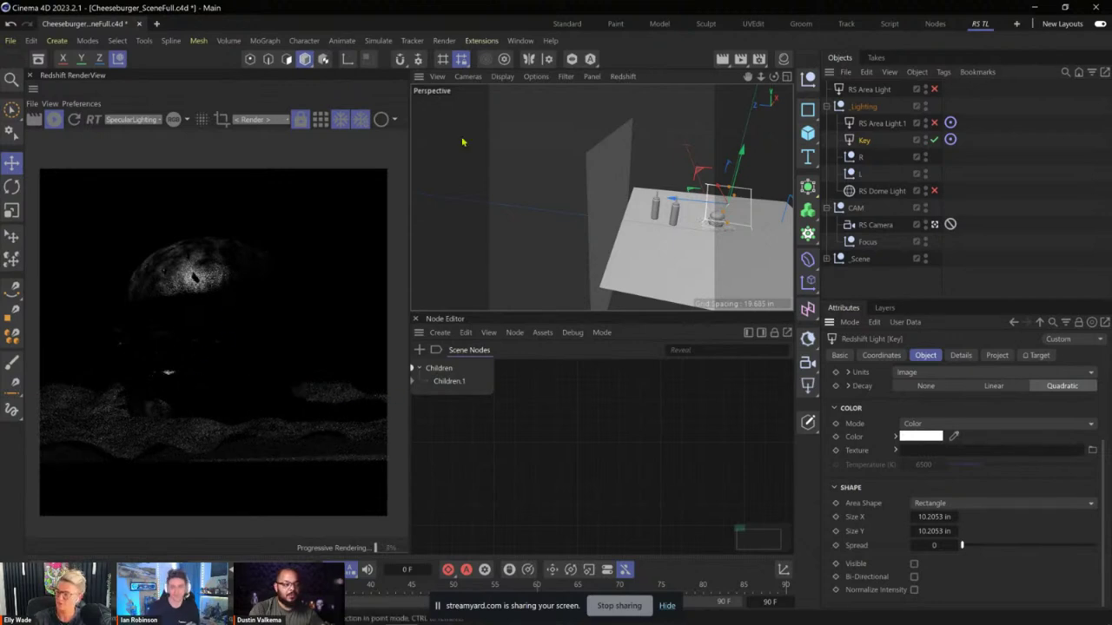
scroll(127, 123, "up", 2)
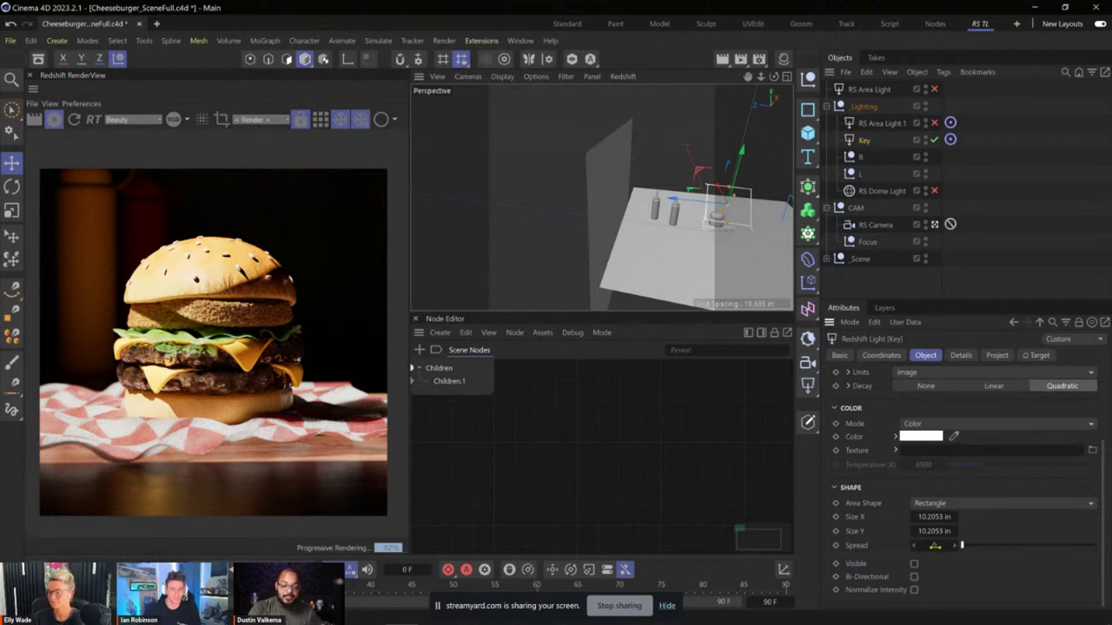
- Try several Key light spread values, settle on 0.414, and re-enable RS Area Light.1
left_click(980, 548)
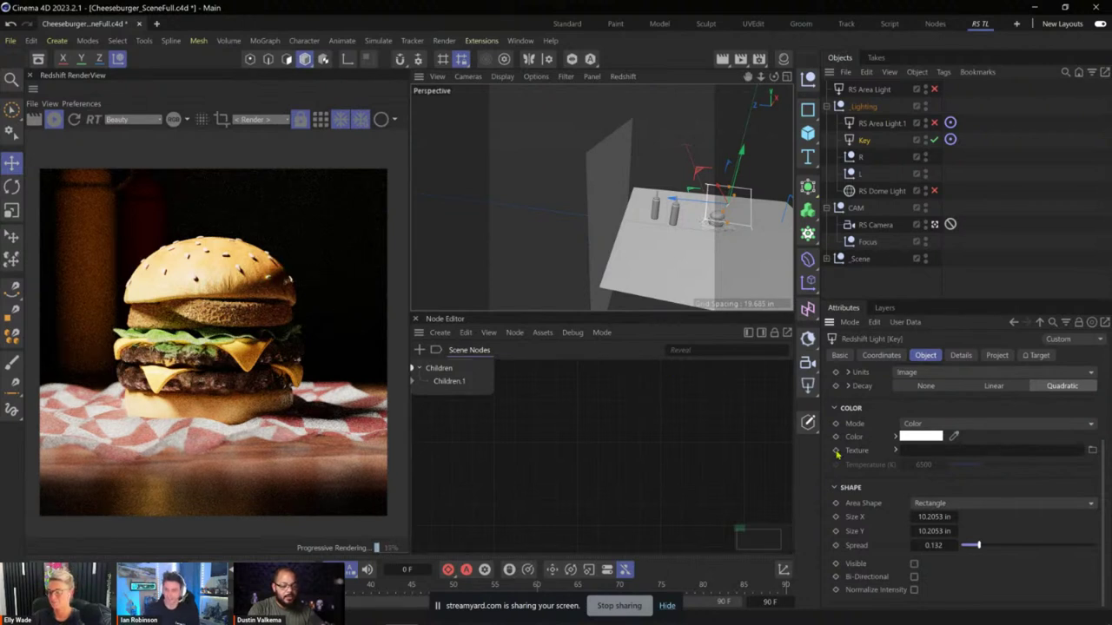
left_click_drag(966, 547, 953, 545)
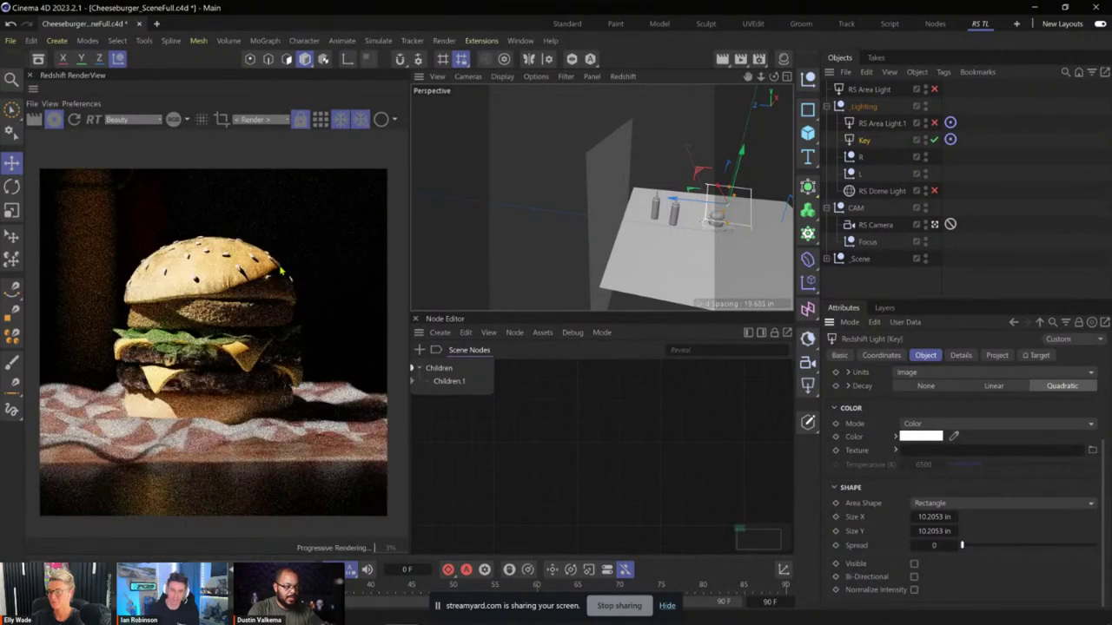
left_click_drag(961, 545, 993, 546)
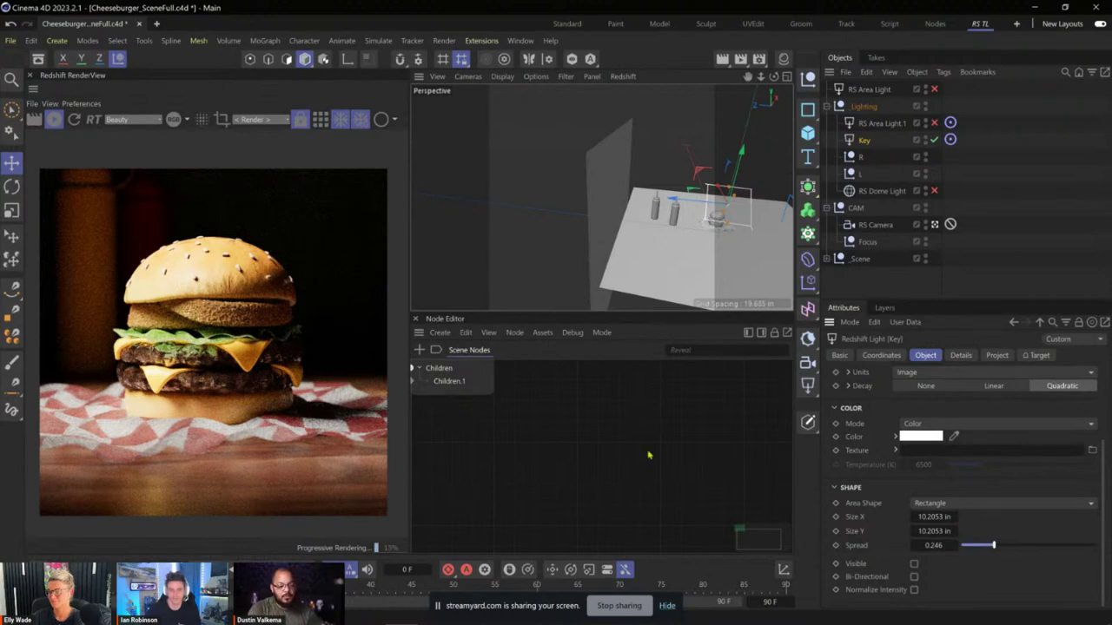
left_click_drag(1018, 549, 1096, 547)
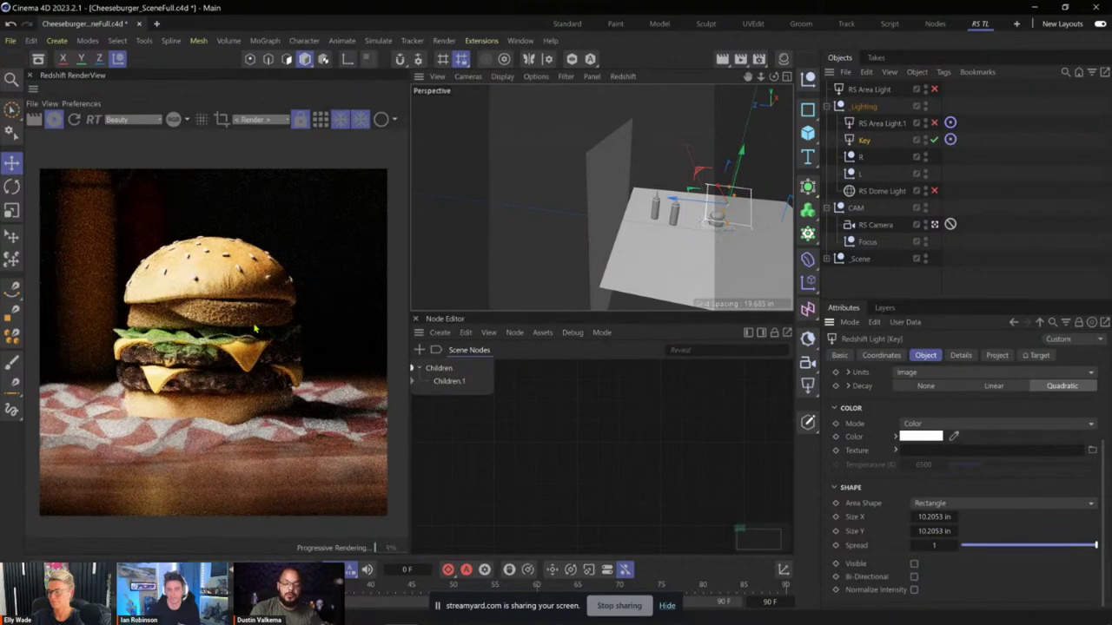
left_click(1018, 549)
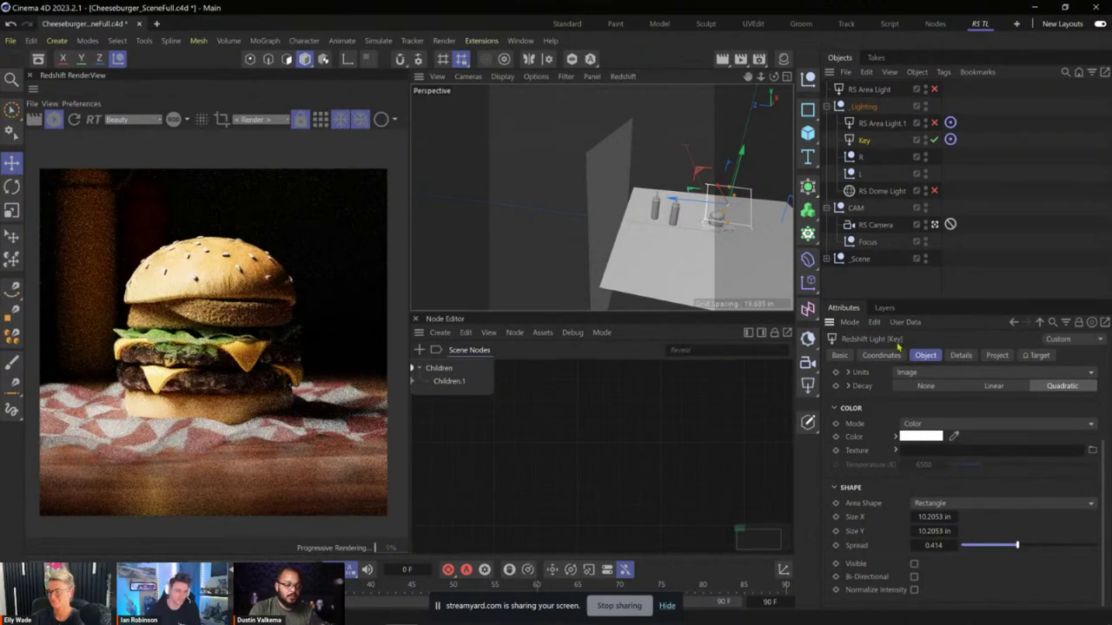
left_click(934, 122)
- Re-enable RS Dome Light and RS Area Light so both show green toggles
left_click(934, 190)
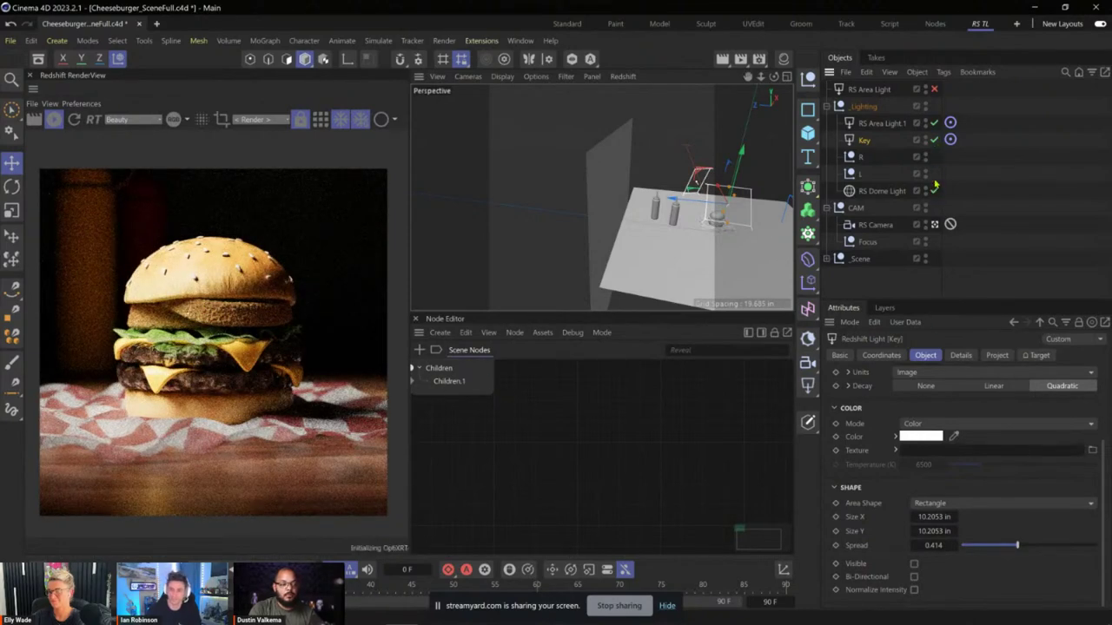
left_click(934, 89)
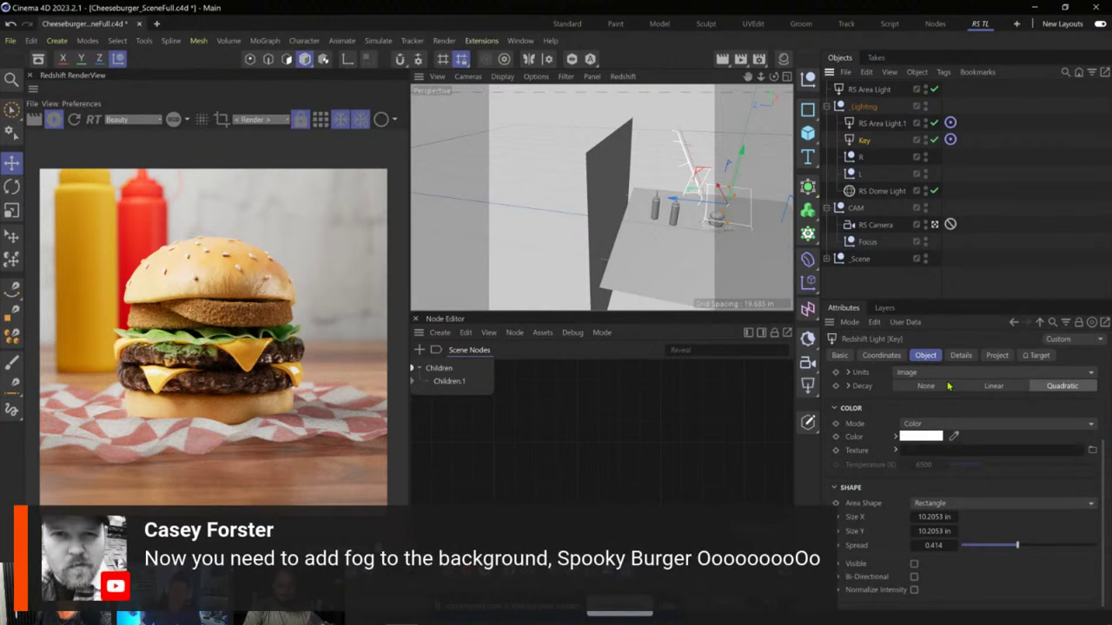
- Bring the Chrome window with the maxon.net/en/events page to the front
scroll(943, 375, "up", 1)
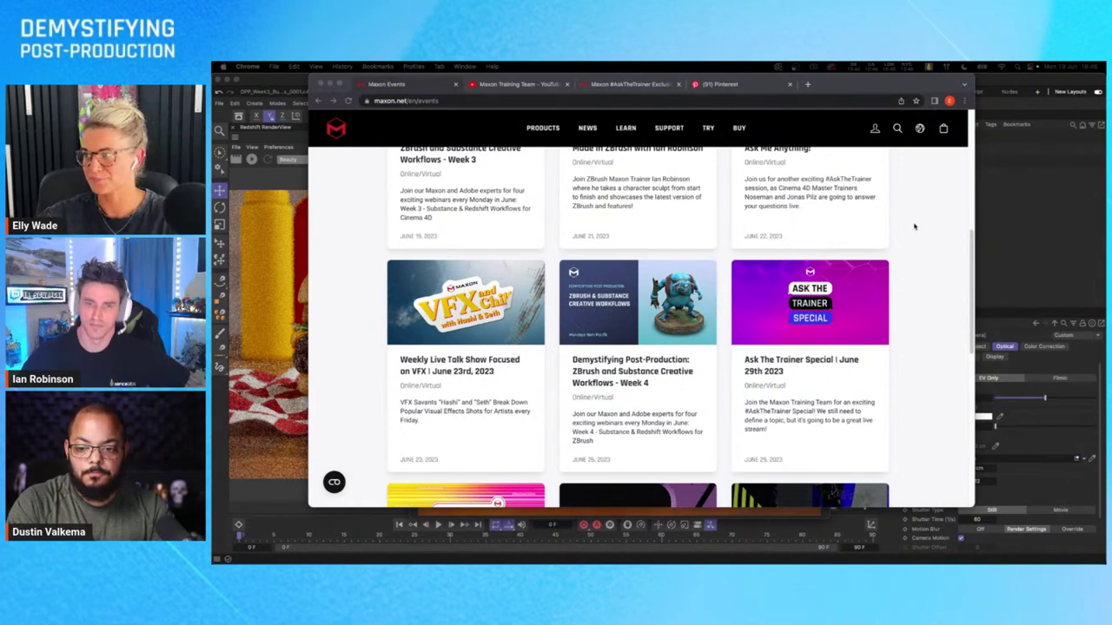
- Scroll through the upcoming Maxon events grid, then switch to the Maxon Training Team YouTube tab
scroll(918, 228, "up", 2)
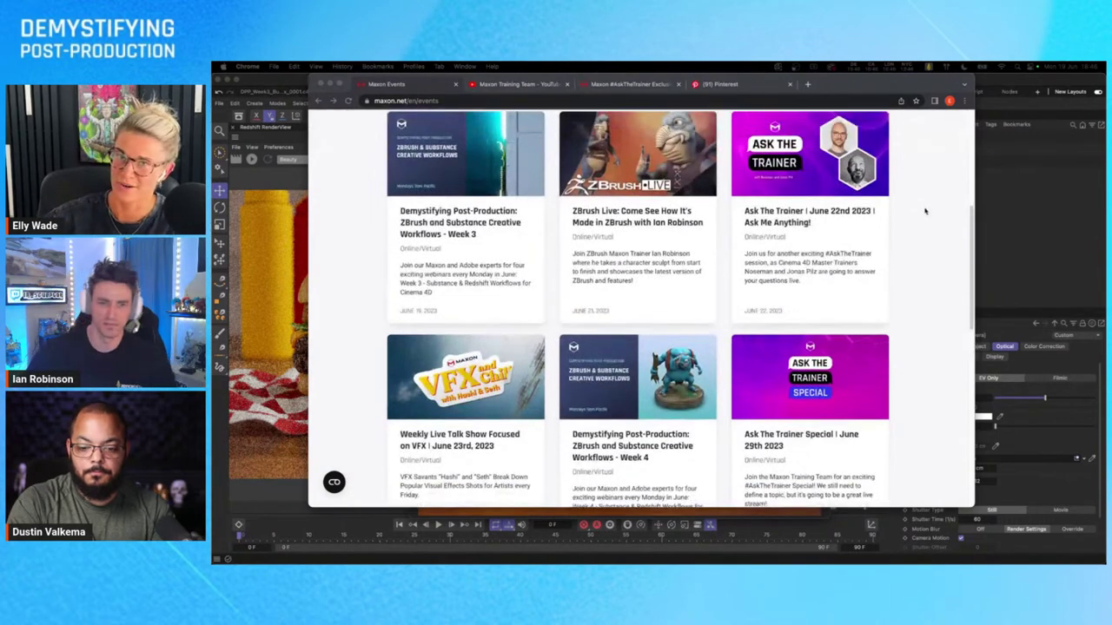
scroll(916, 221, "down", 1)
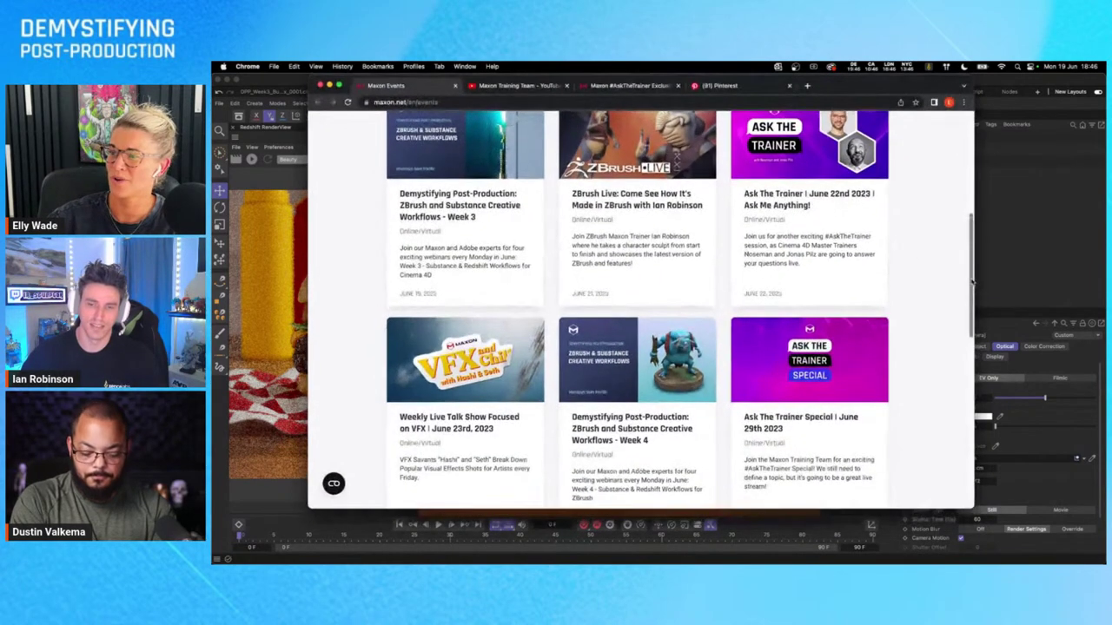
scroll(955, 291, "down", 2)
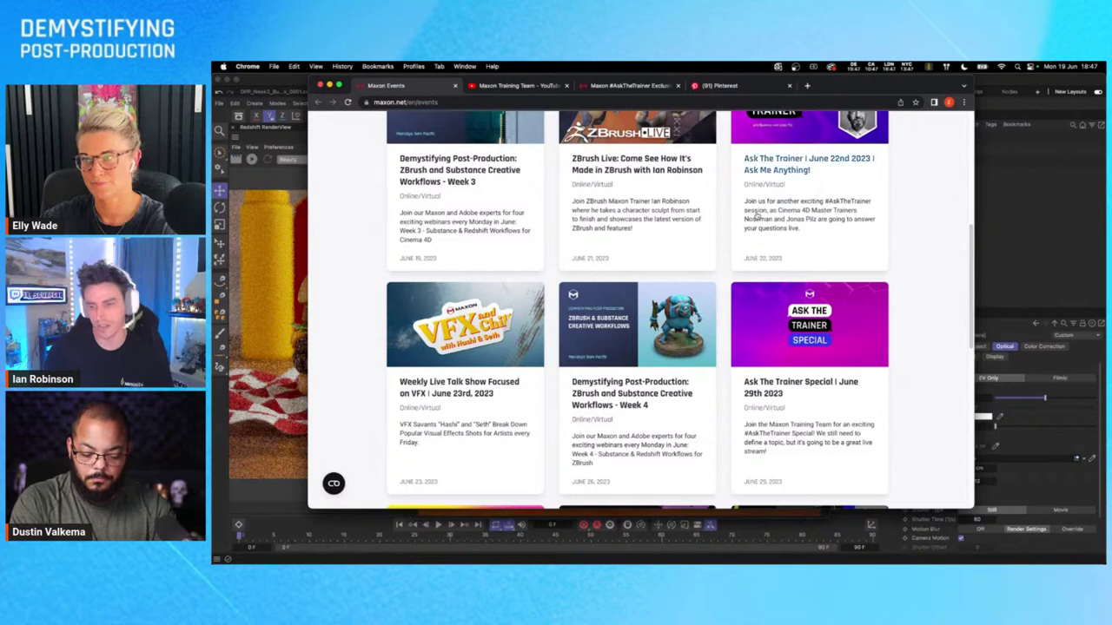
left_click(514, 85)
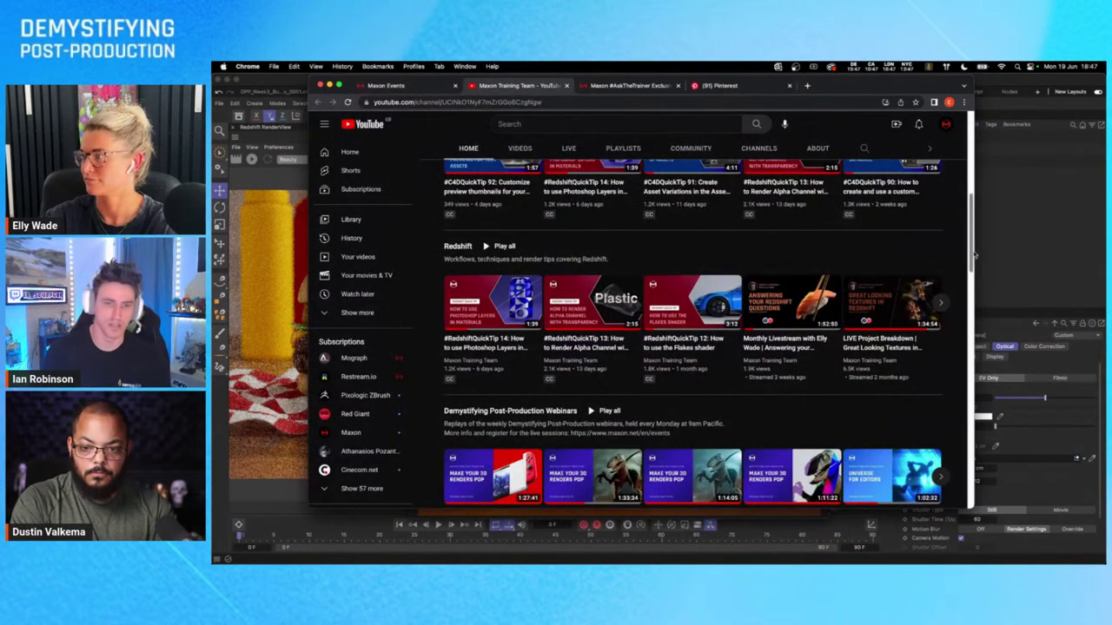
- Browse the channel down to the Redshift videos row, then switch to the merch store tab
scroll(743, 249, "up", 10)
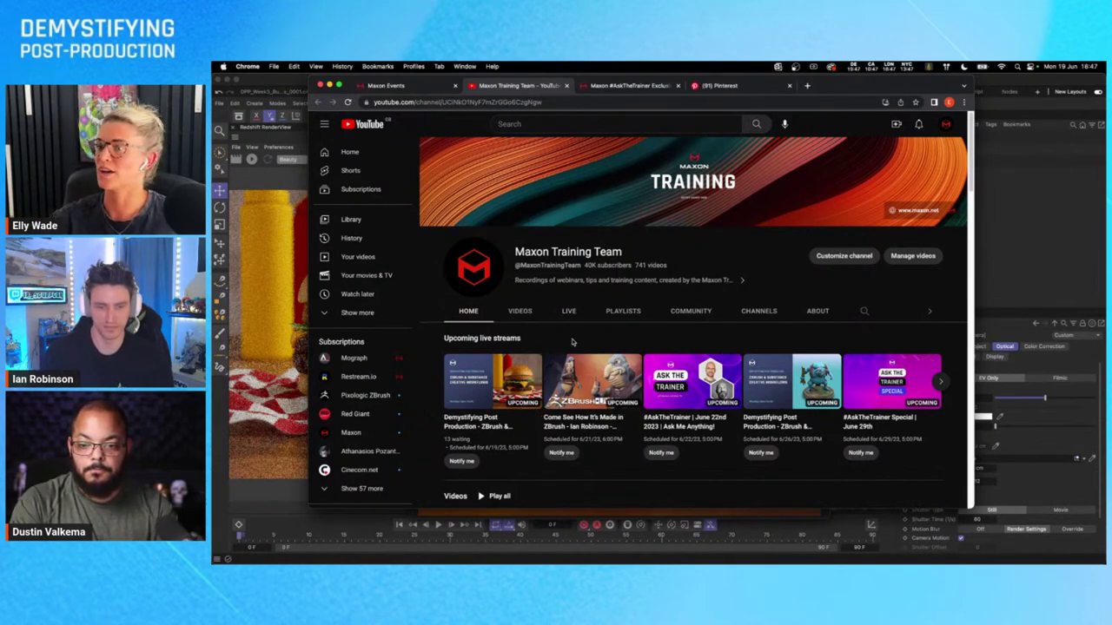
left_click_drag(973, 189, 963, 273)
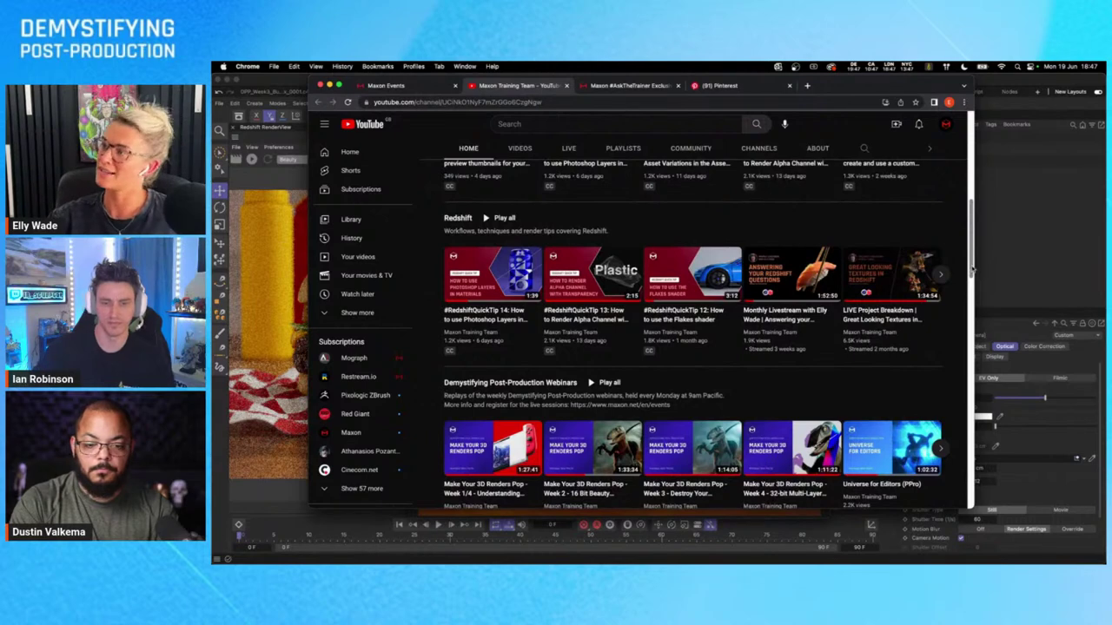
scroll(879, 199, "up", 5)
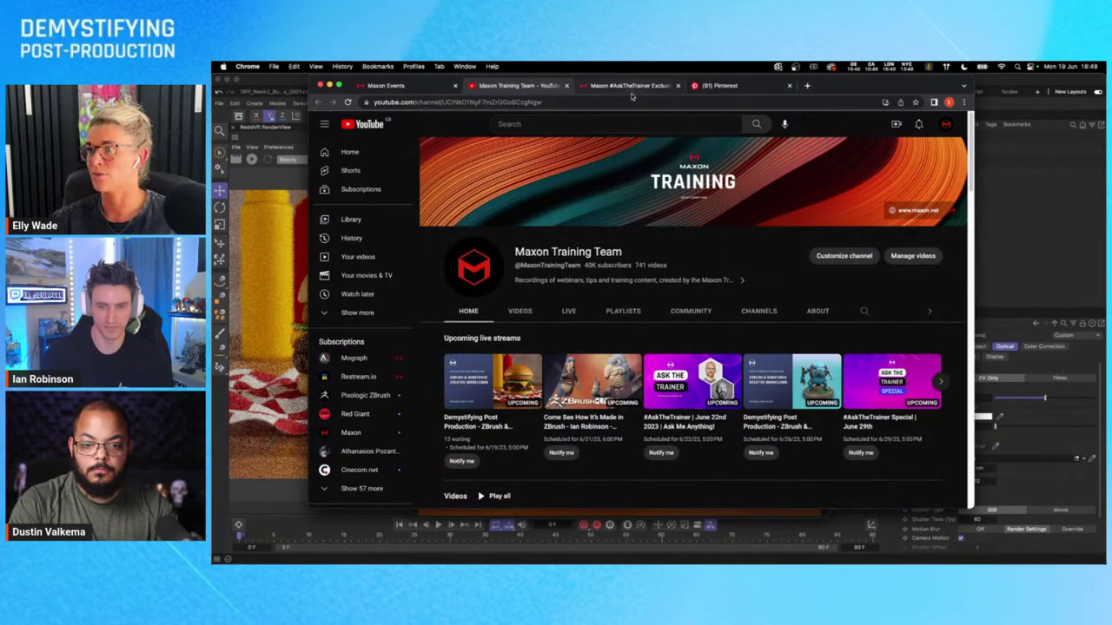
key("ctrl+Tab")
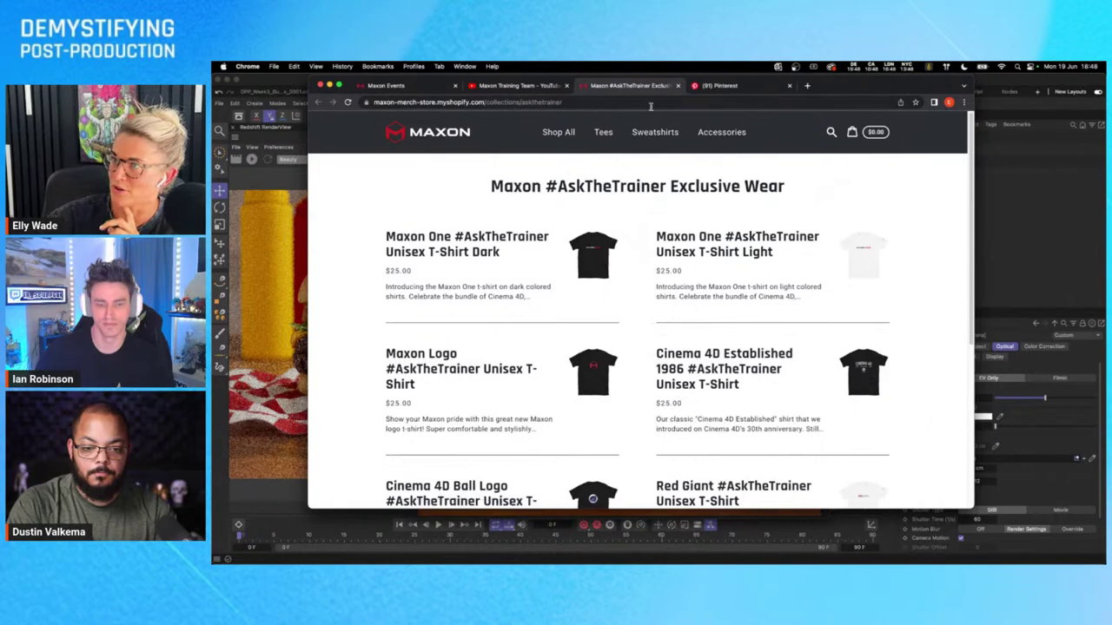
- Minimize Chrome to reveal the Cinema 4D cheeseburger render again
left_click(329, 85)
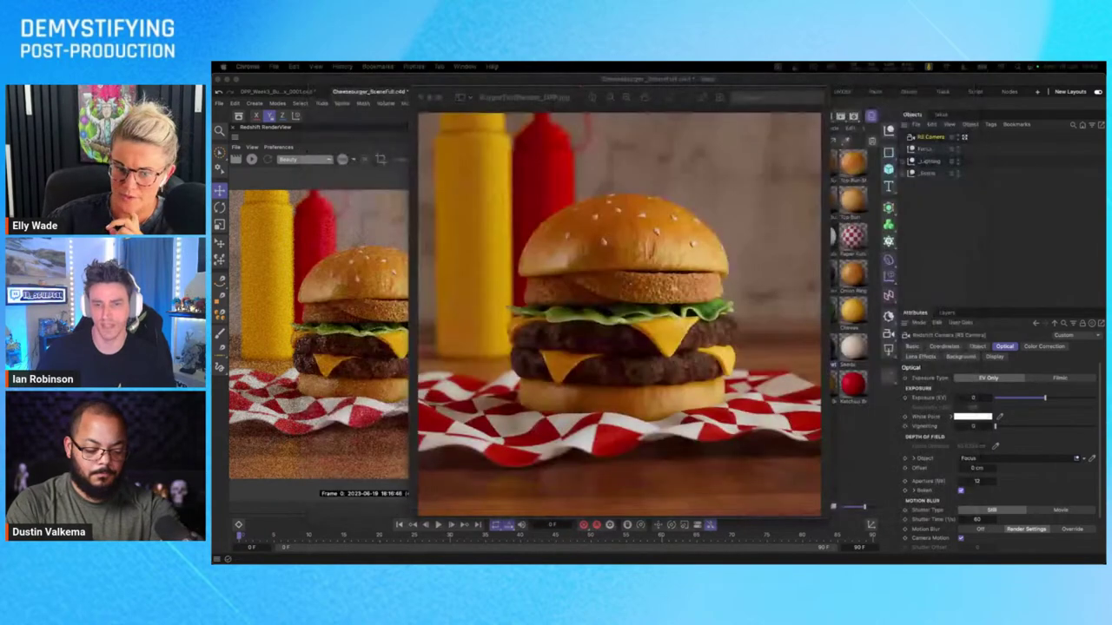